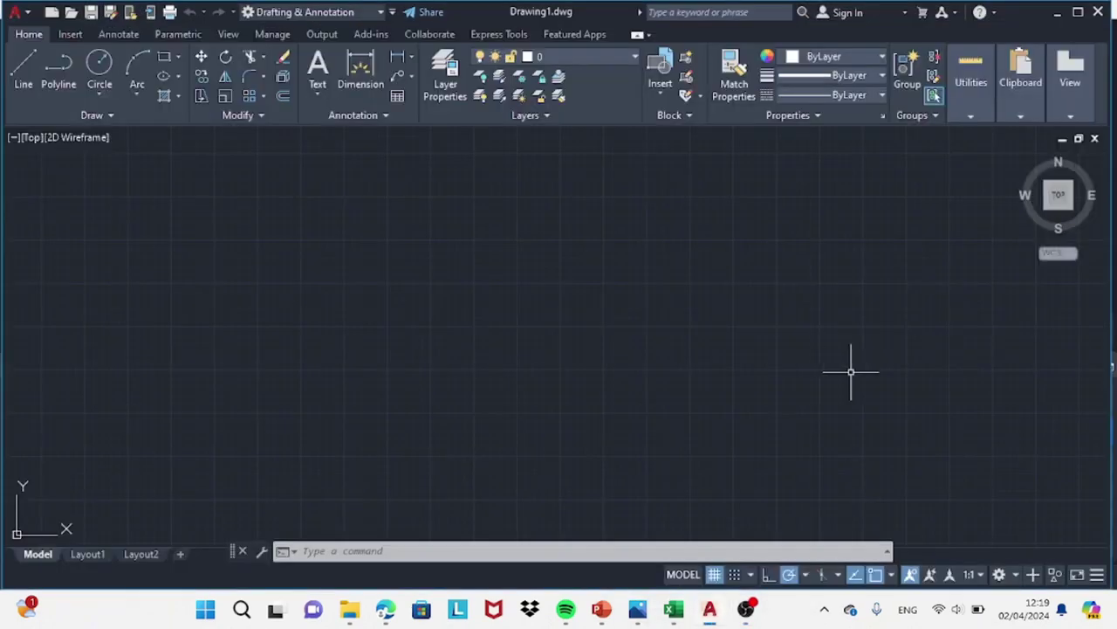
- Draw a circle of radius 5
click(99, 65)
click(394, 613)
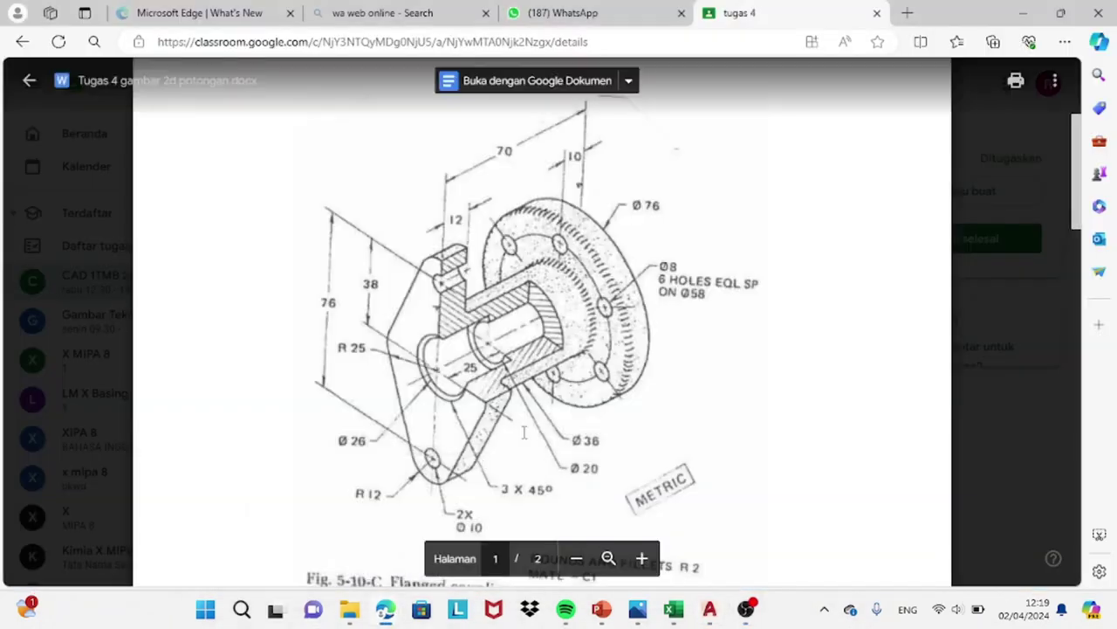
key(alt+Tab)
click(269, 269)
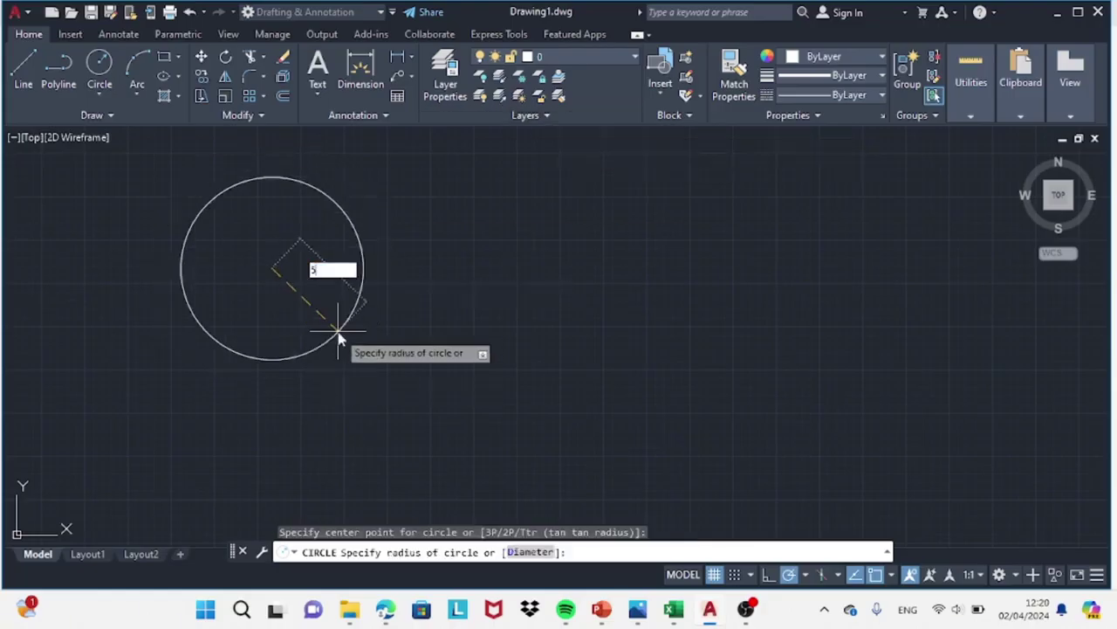
text(5)
key(Return)
- Draw a 76-unit vertical line down from the circle's centre
text(p)
key(Return)
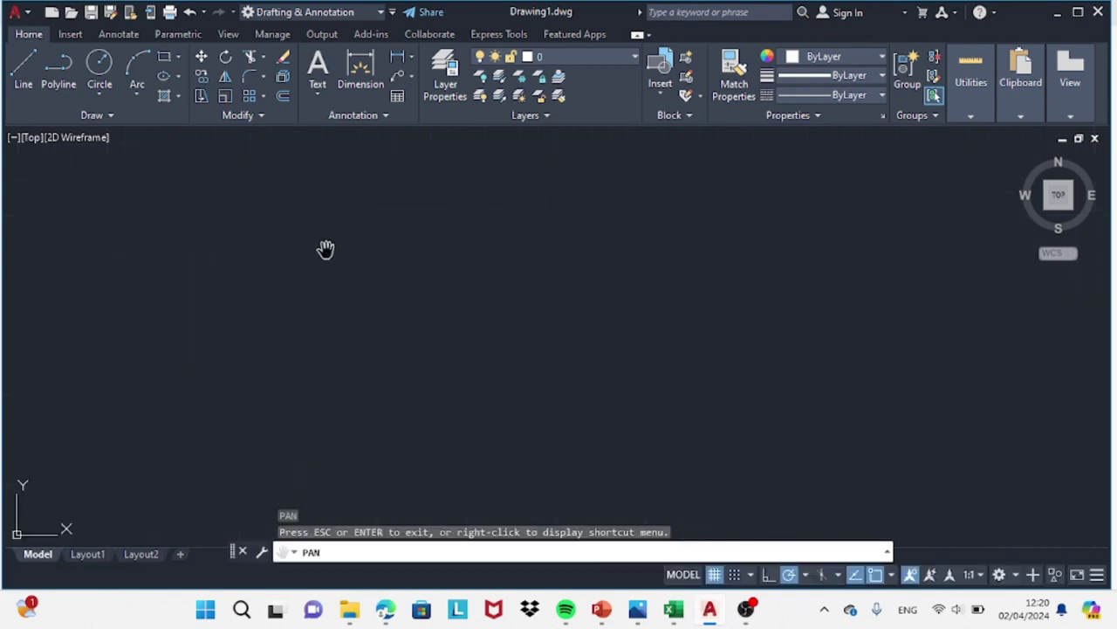
scroll(382, 327, down, 2)
click(24, 70)
click(308, 318)
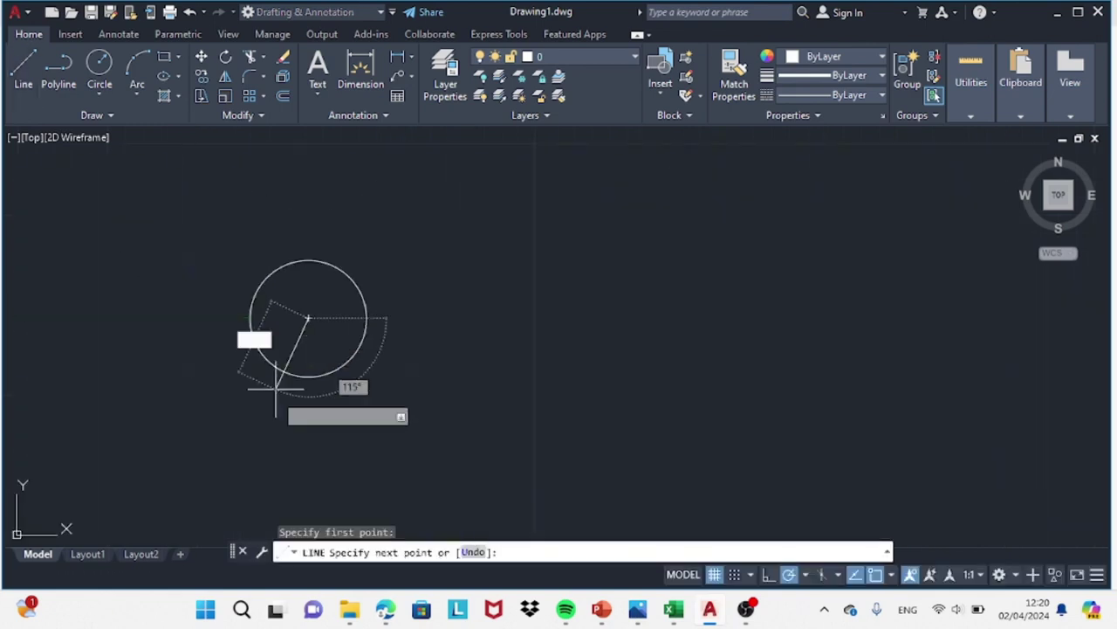
text(76)
key(Return)
key(Return)
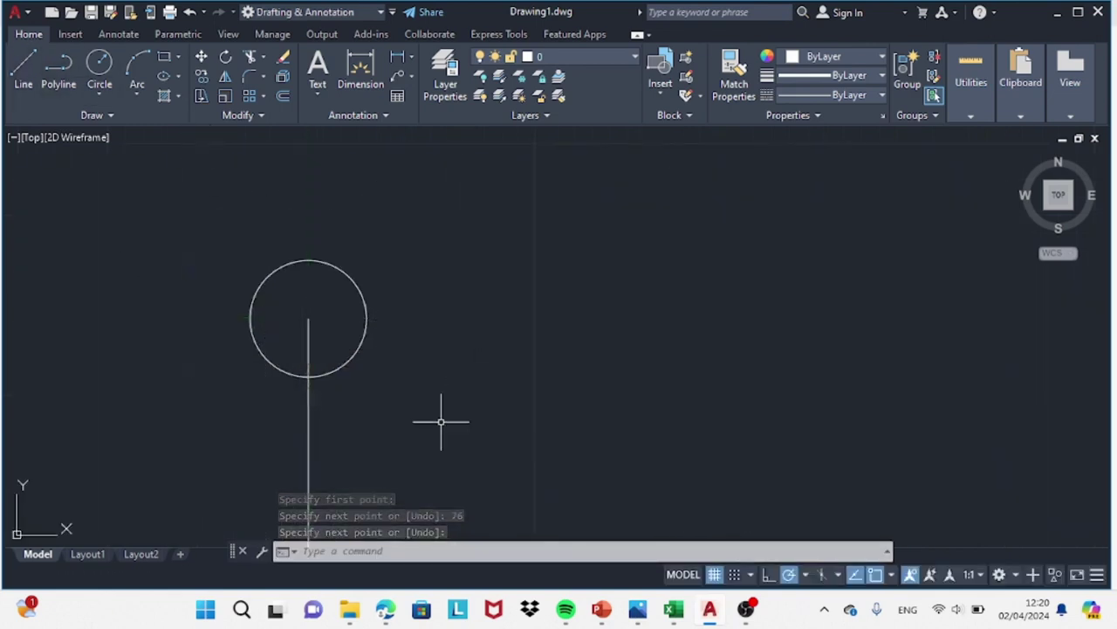
right_click(441, 422)
click(506, 218)
drag(431, 403, 434, 390)
- Draw a second radius-5 circle at the line's lower end
click(99, 70)
click(353, 452)
text(5)
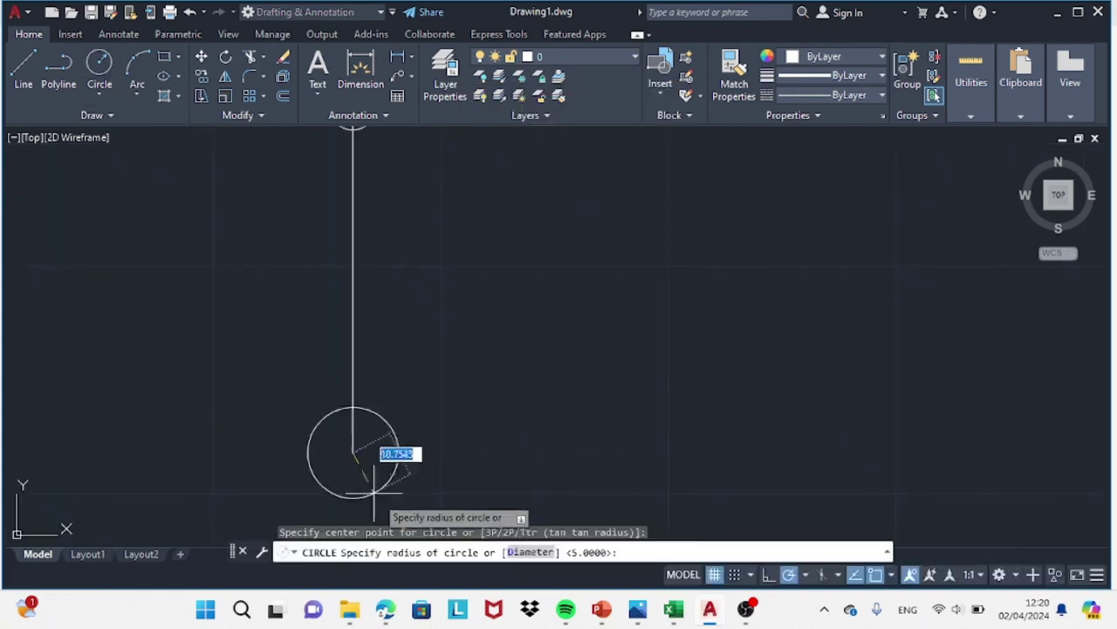
key(Return)
click(386, 611)
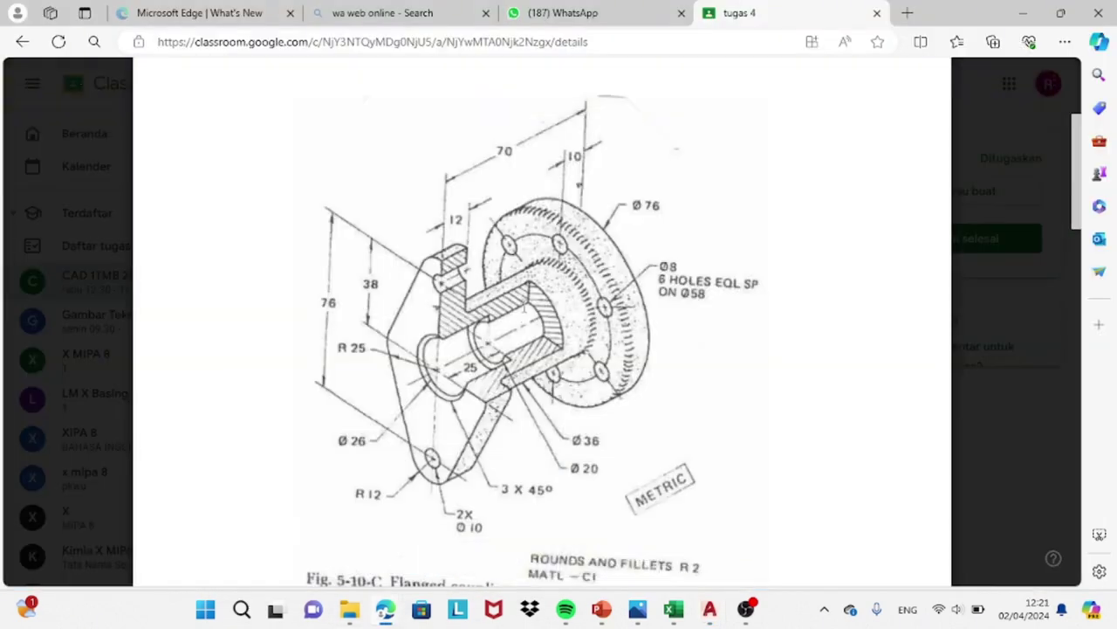
- Draw radius-12 circles around both the lower and upper small circles
key(alt+Tab)
click(99, 70)
click(353, 452)
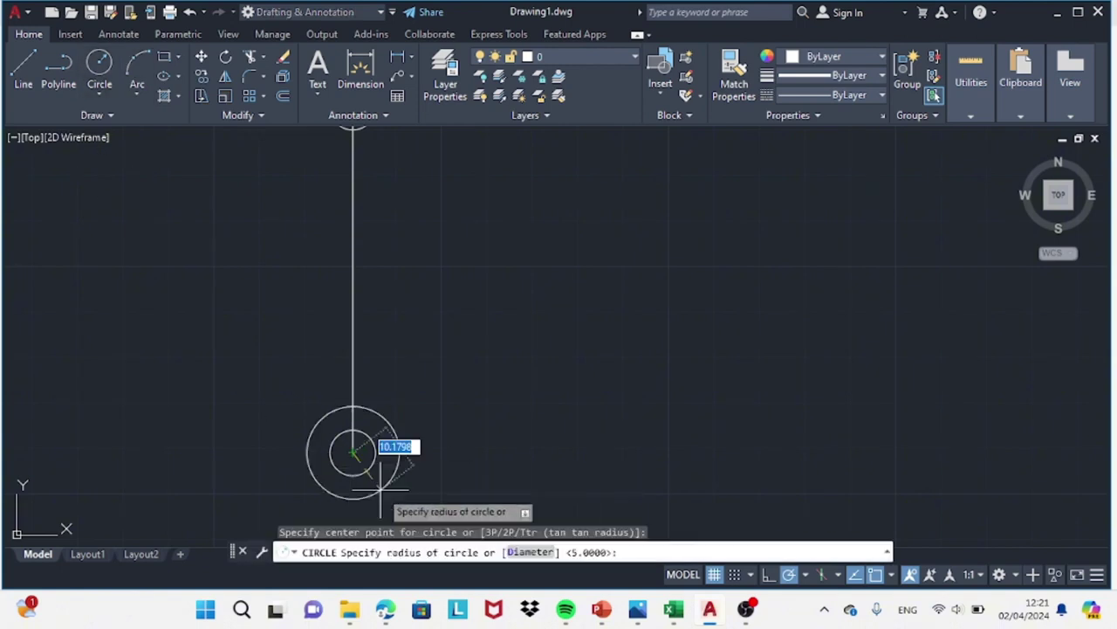
text(12)
key(Return)
right_click(391, 355)
click(511, 165)
drag(395, 335, 399, 479)
click(356, 247)
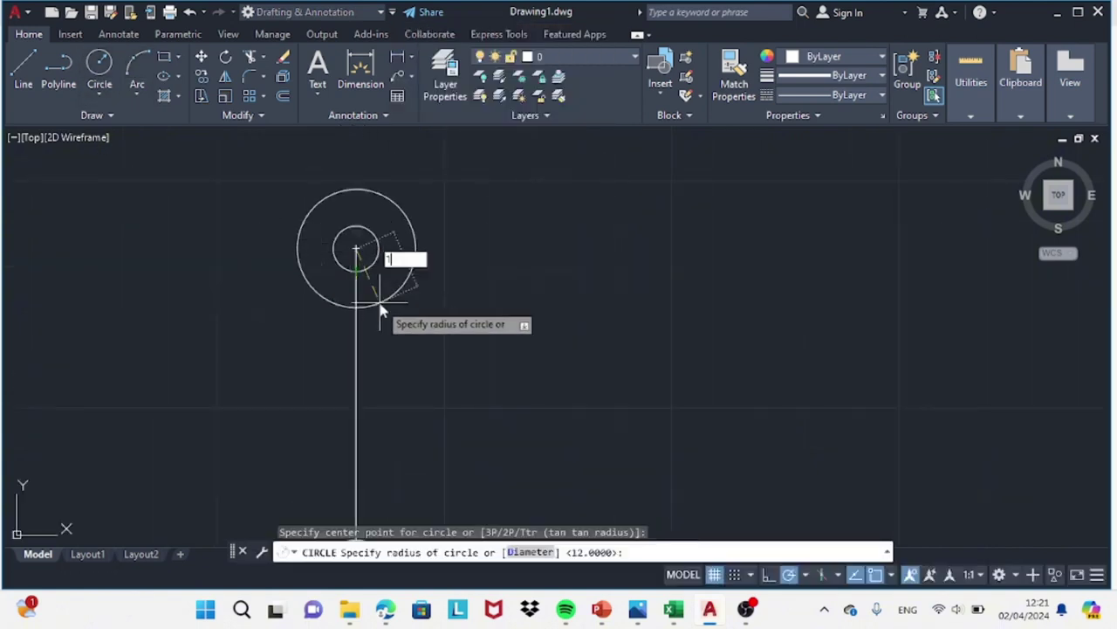
text(12)
key(Return)
- Add a radius-25 circle centred at the line's midpoint
key(Return)
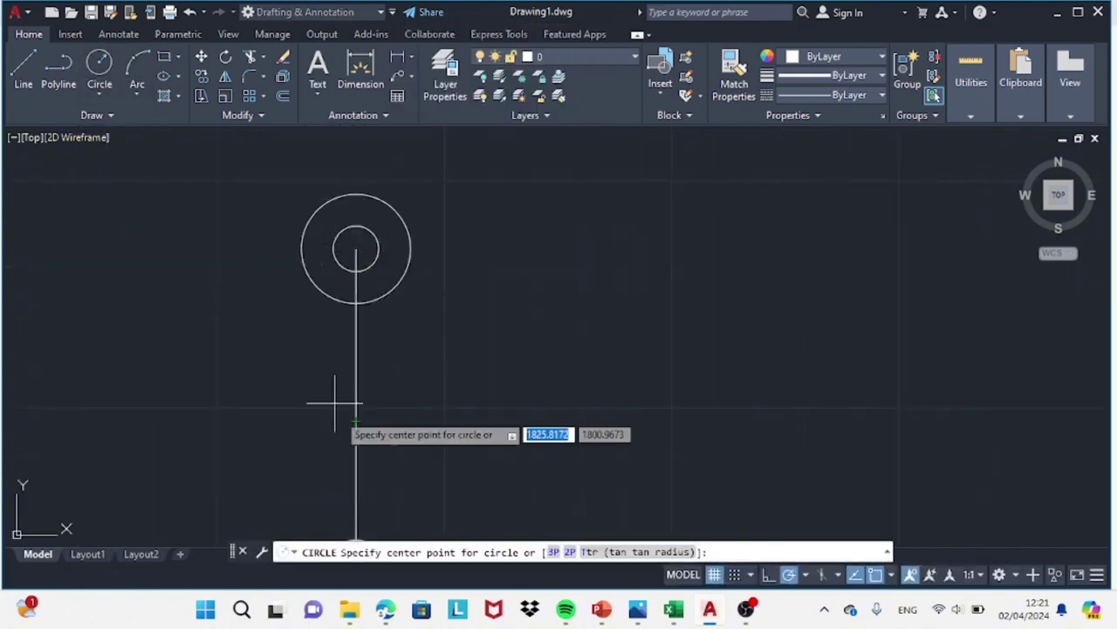
click(355, 420)
text(25)
key(Return)
right_click(566, 353)
key(Escape)
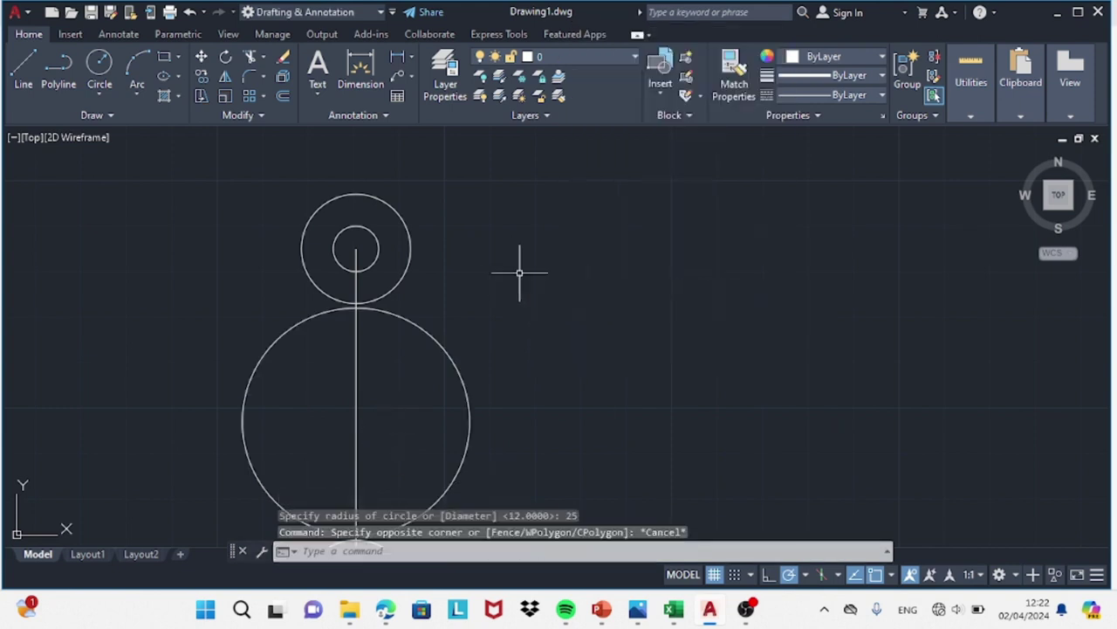
scroll(518, 272, down, 2)
- Draw a line tangent to the radius-25 circle and the top radius-12 circle
click(381, 263)
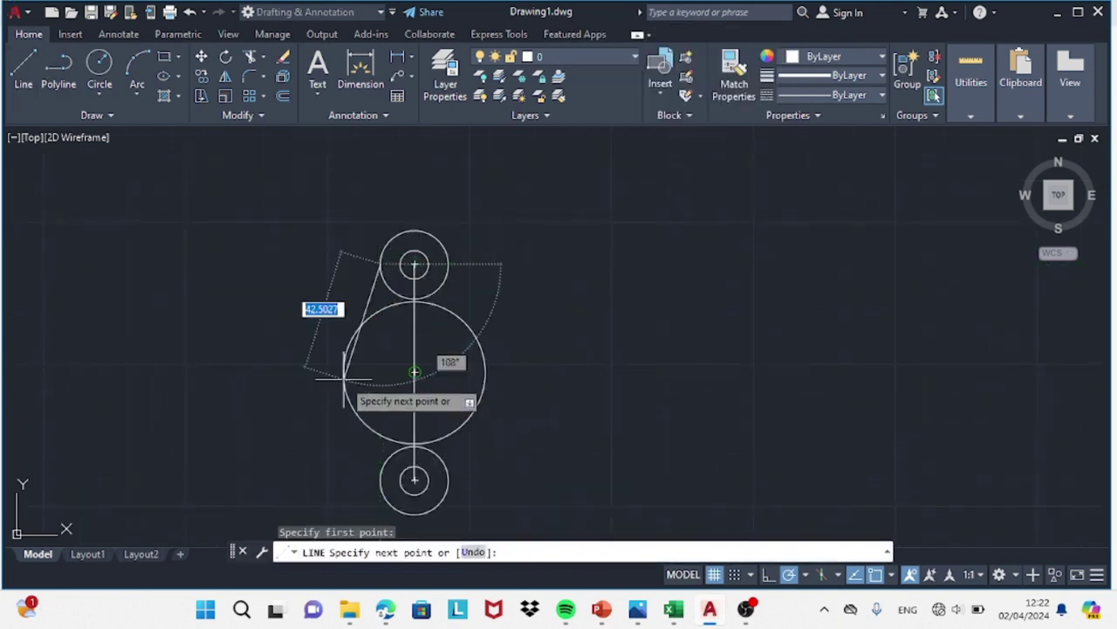
text(tan)
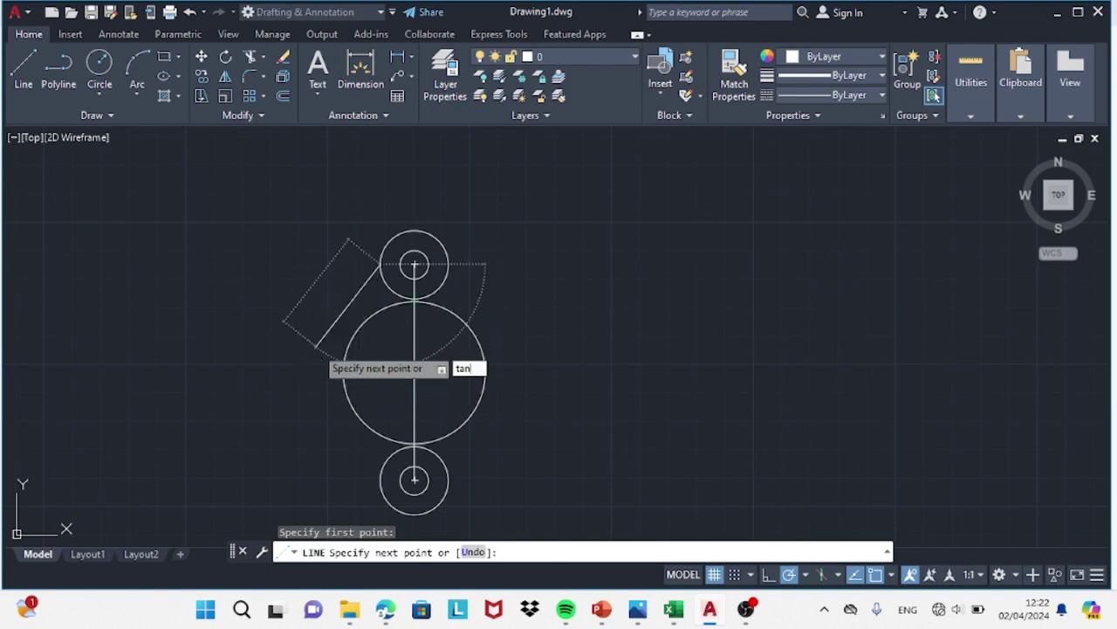
key(Return)
click(351, 330)
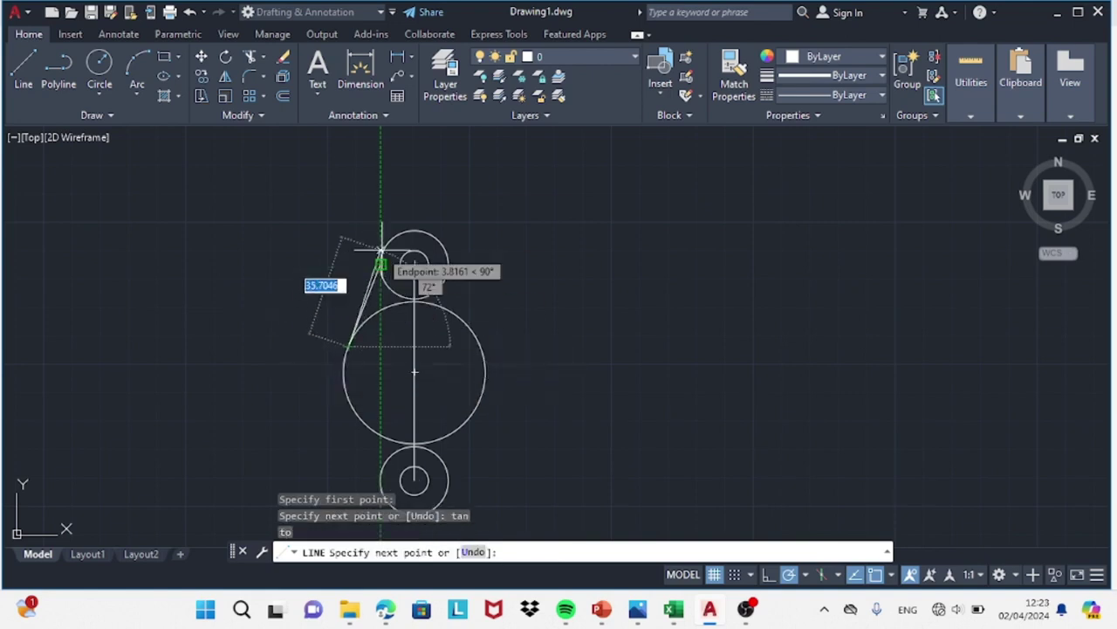
text(an)
key(Return)
click(375, 253)
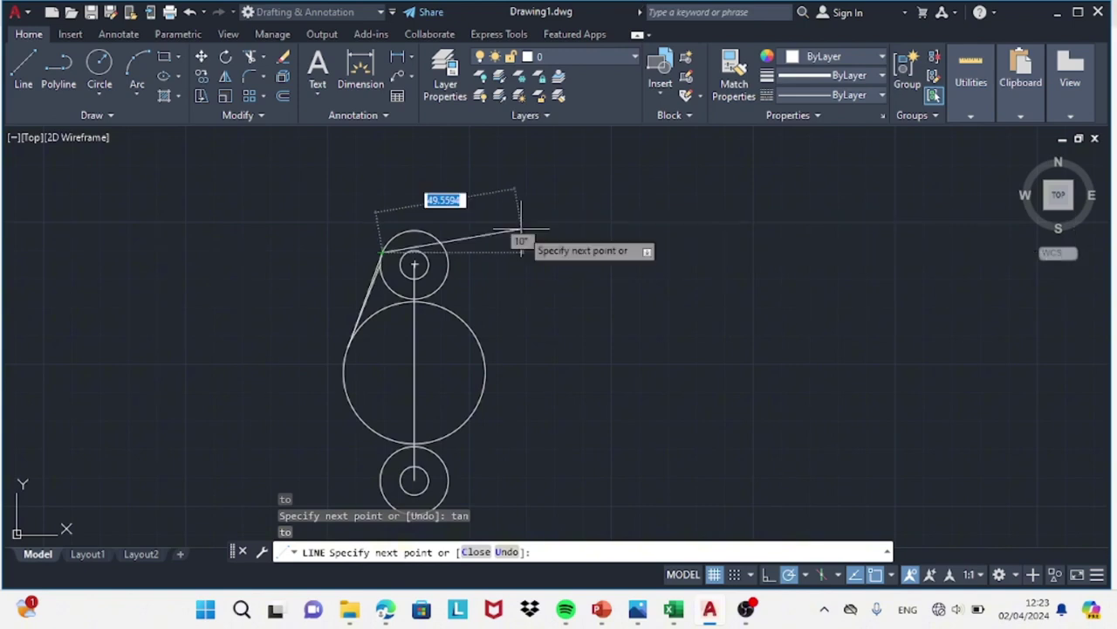
key(Escape)
scroll(378, 343, up, 2)
scroll(377, 343, up, 2)
text(tr)
key(Return)
- Mirror the tangent line about the vertical centre line, keeping the original
scroll(431, 187, down, 2)
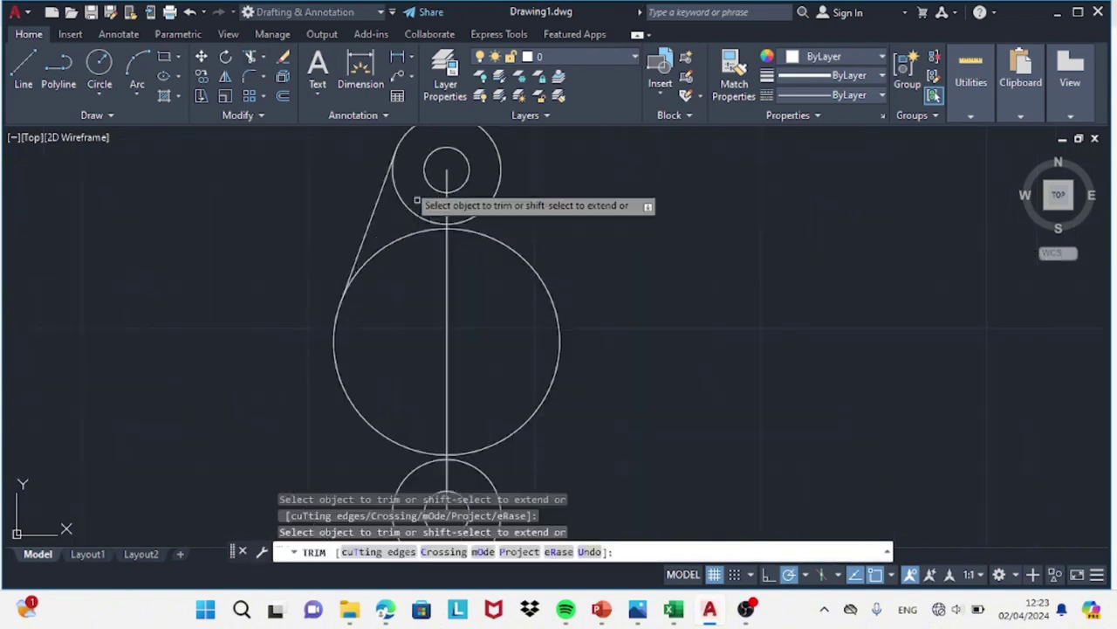
click(225, 76)
key(Return)
click(446, 170)
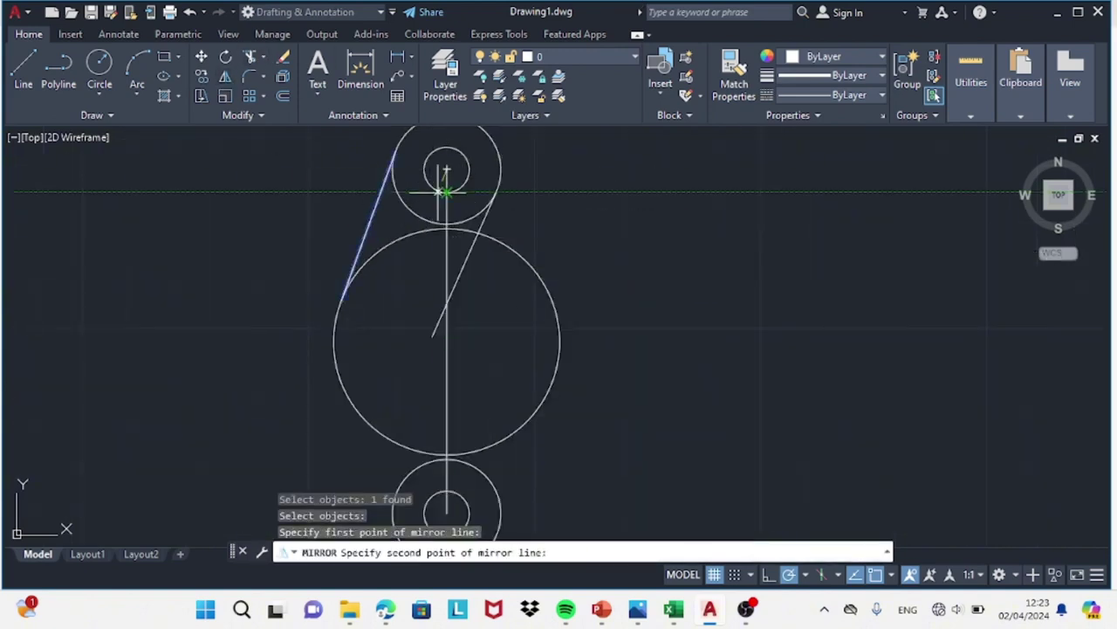
click(446, 191)
key(Return)
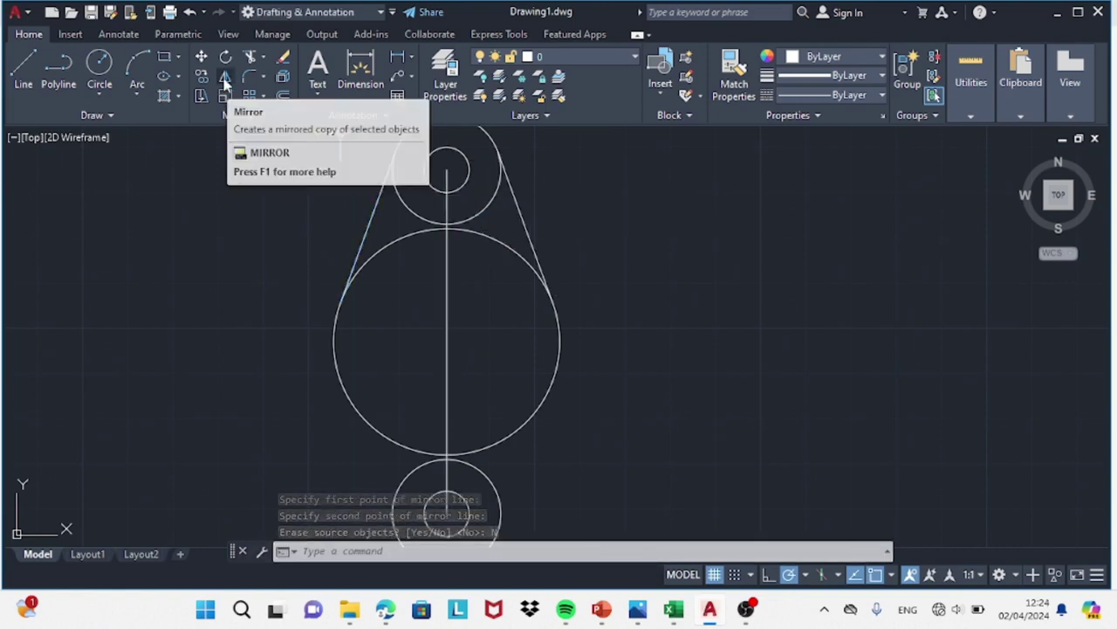
- Mirror both tangent lines about a horizontal axis through the middle circle's centre
click(225, 76)
click(521, 225)
key(Return)
click(447, 341)
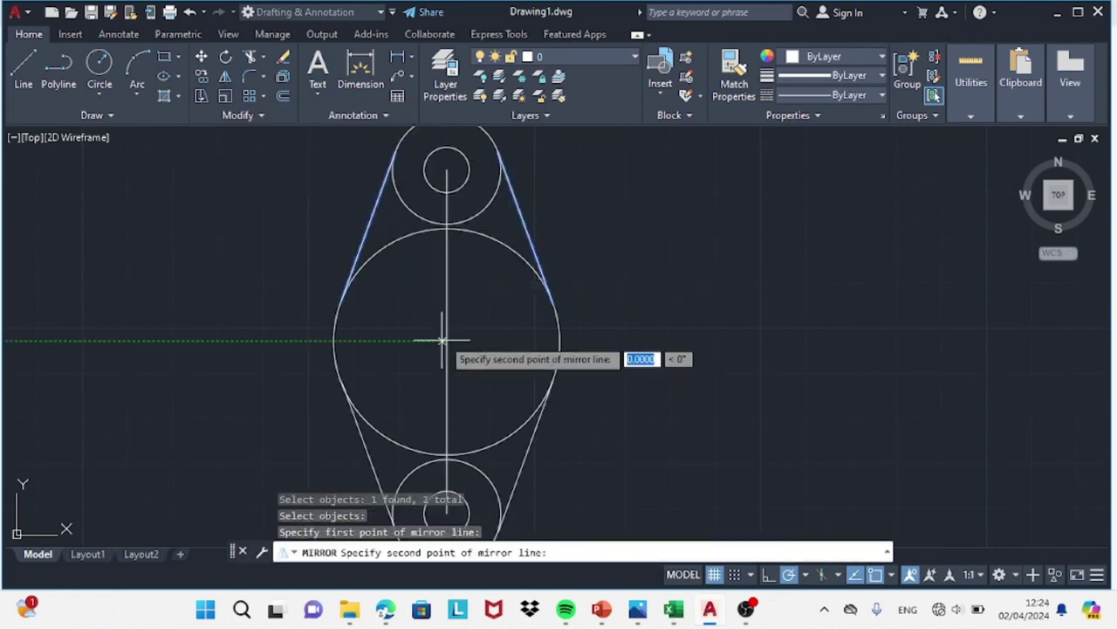
click(441, 349)
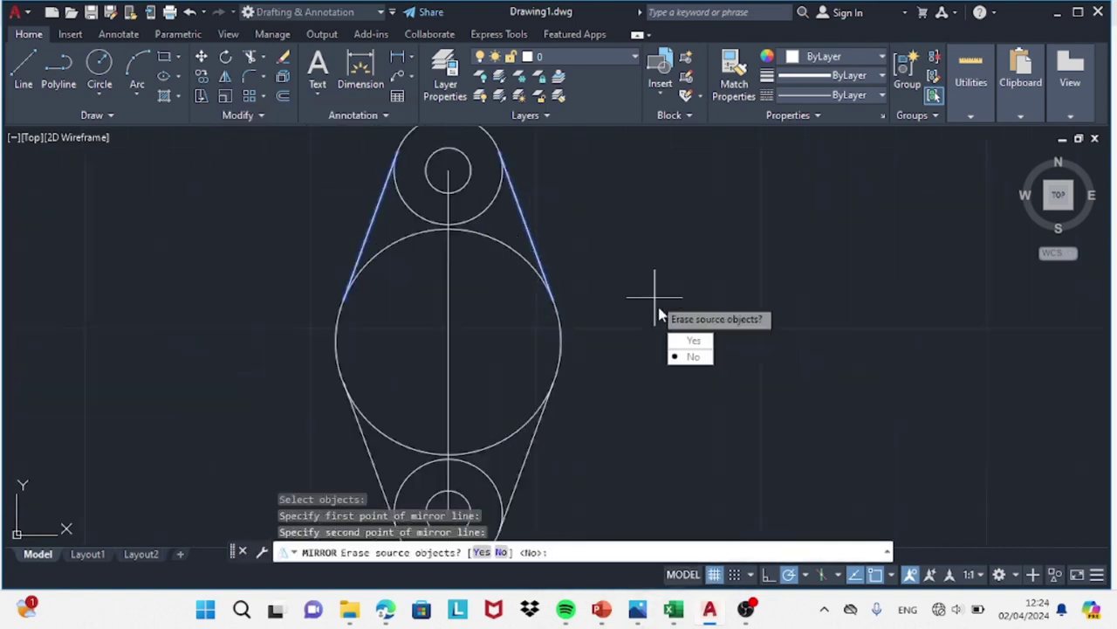
key(Return)
key(alt+Tab)
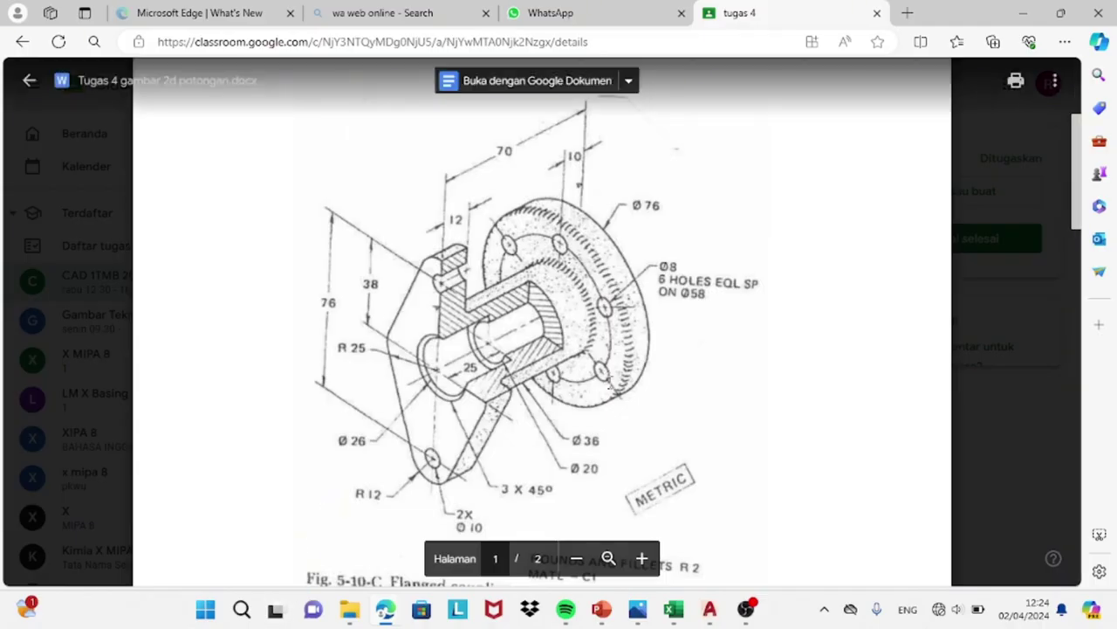
key(alt+Tab)
- Draw concentric radius-10 and radius-18 circles at the line's midpoint
click(98, 70)
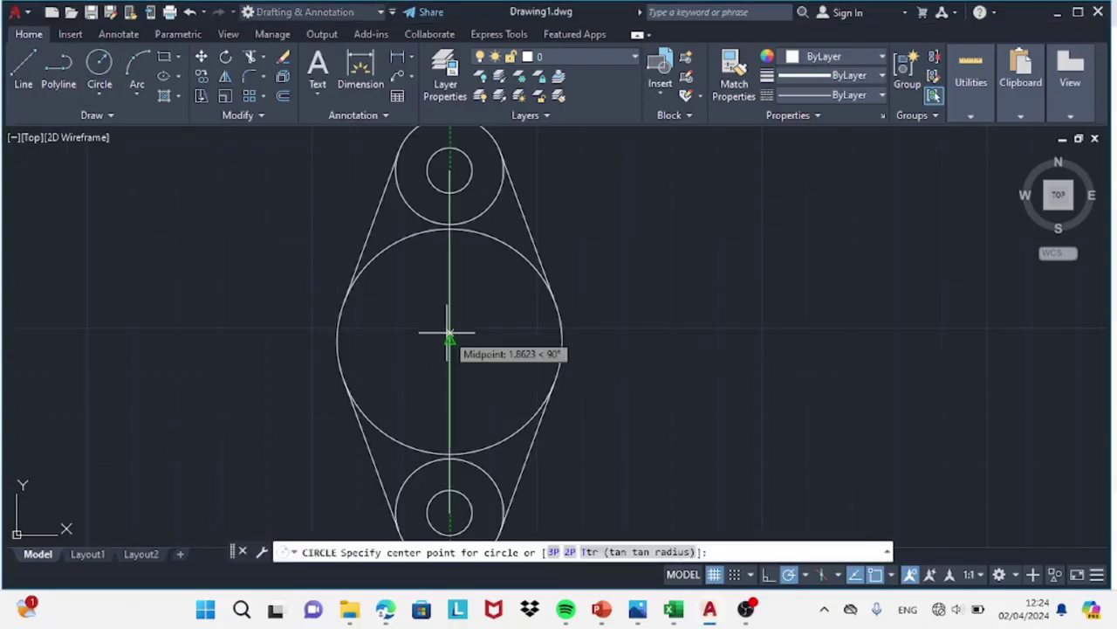
click(449, 339)
text(10)
key(Return)
key(Return)
click(448, 340)
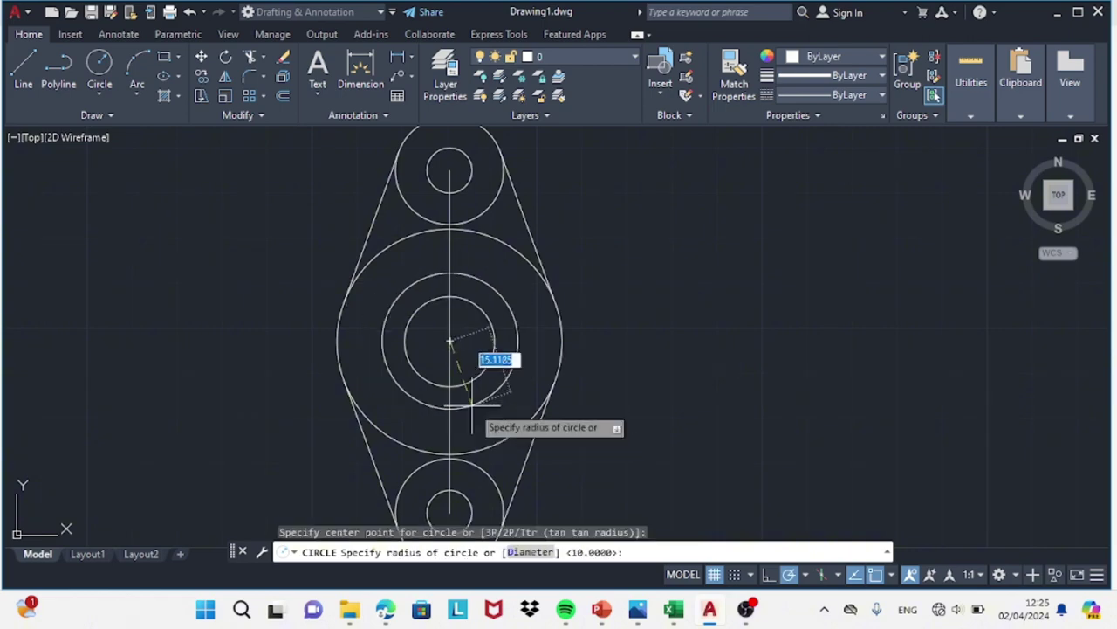
text(18)
key(Return)
text(tr)
key(Return)
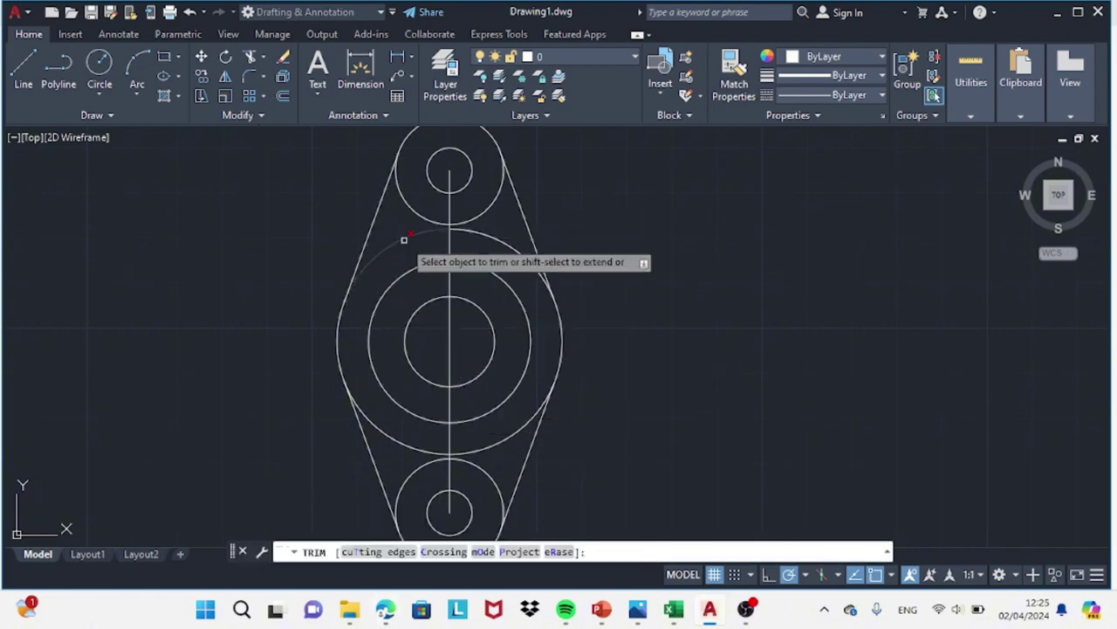
- Trim the inner arcs and vertical centre line into one continuous flange outline
click(385, 608)
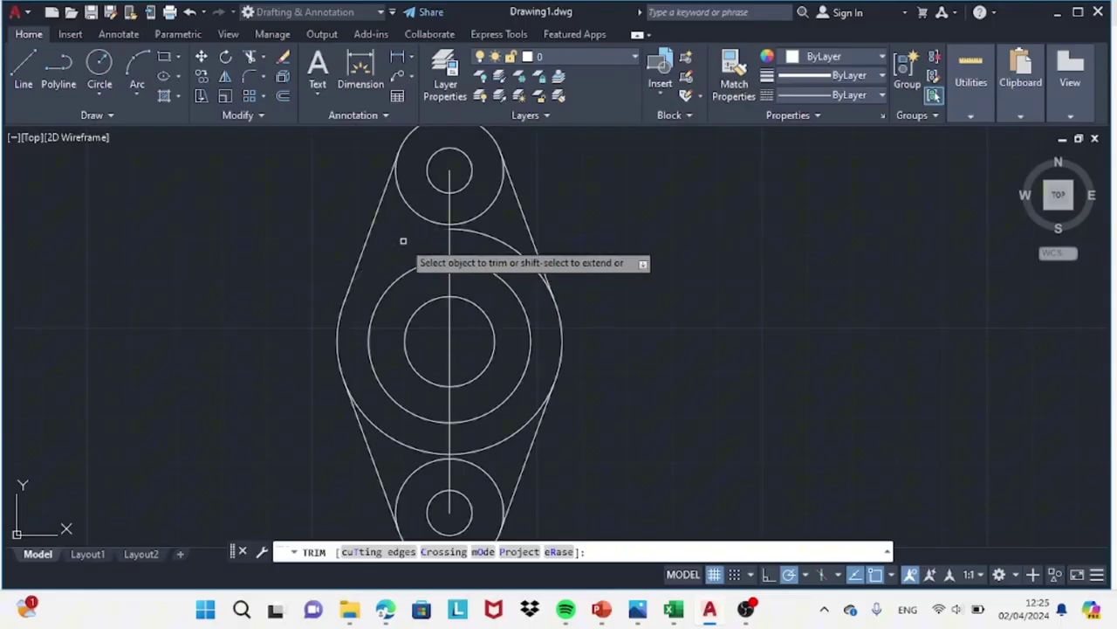
click(497, 200)
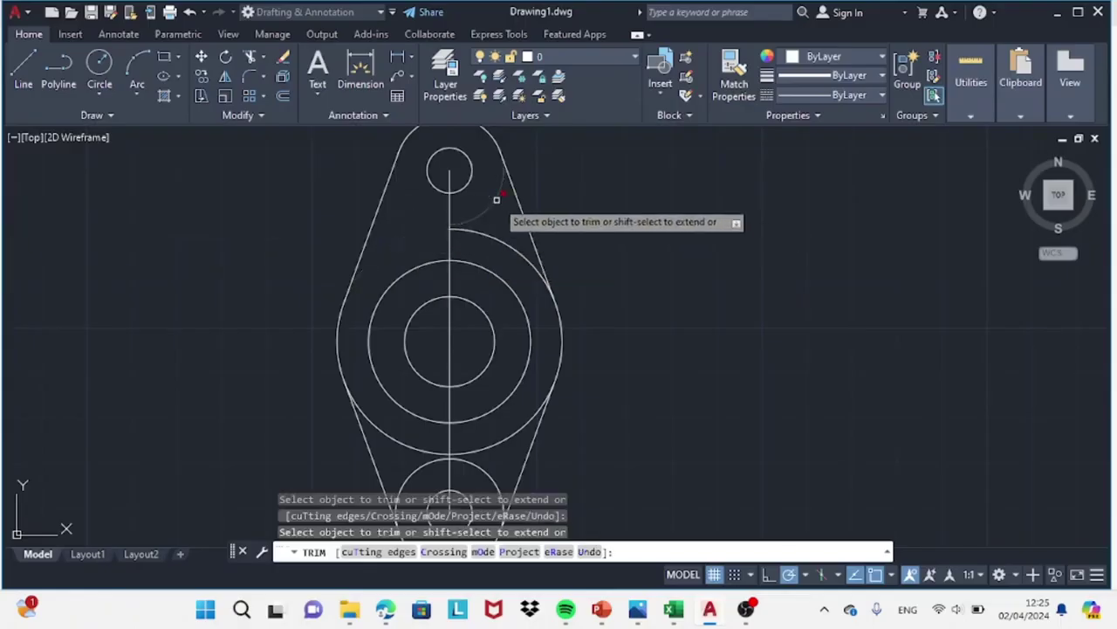
drag(492, 447, 406, 480)
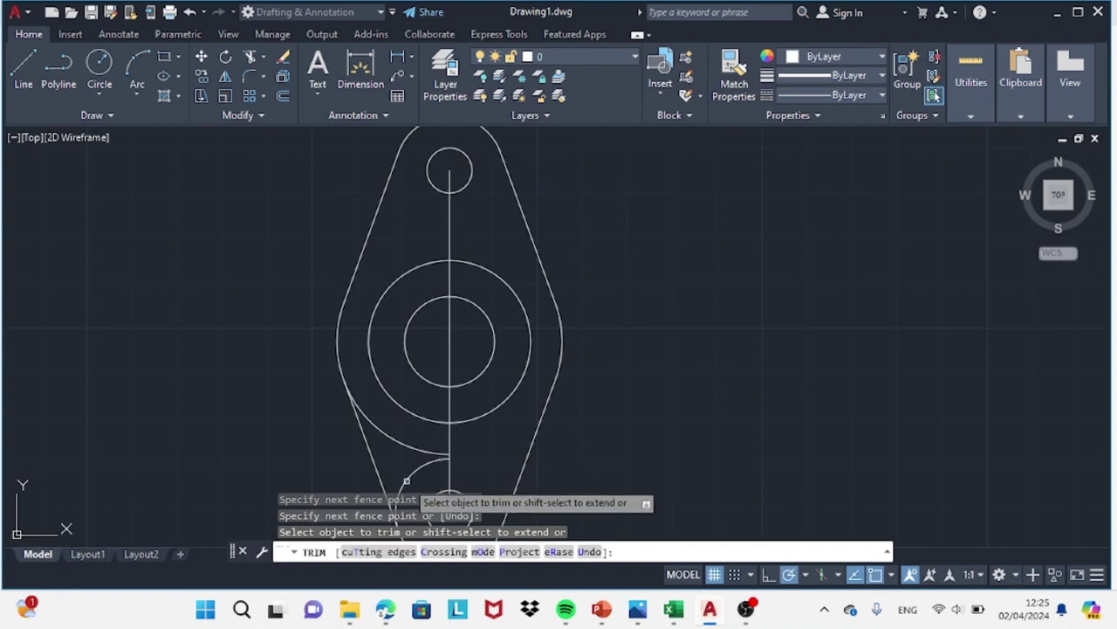
click(449, 234)
click(455, 432)
click(441, 341)
key(Return)
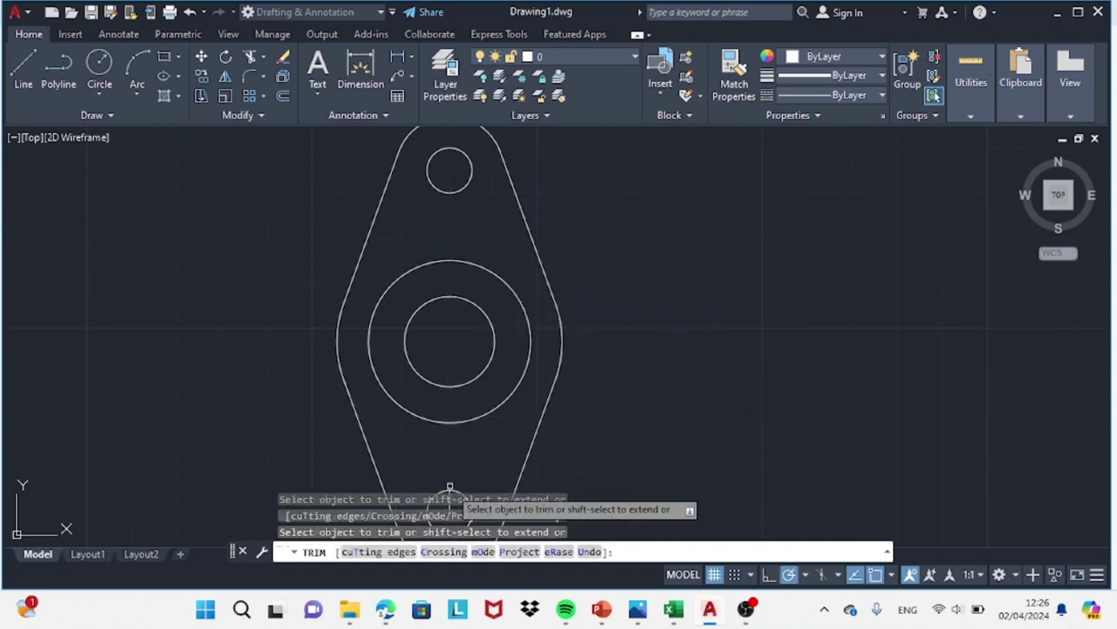
click(449, 487)
click(385, 608)
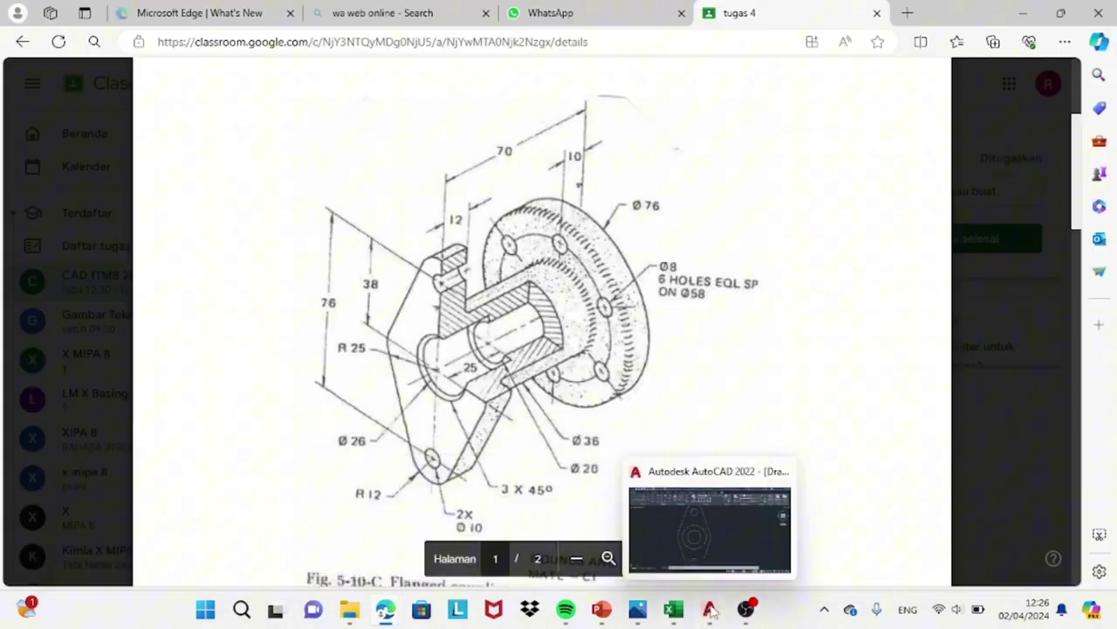
- Draw radius-36 and radius-29 circles around the common centre
click(710, 609)
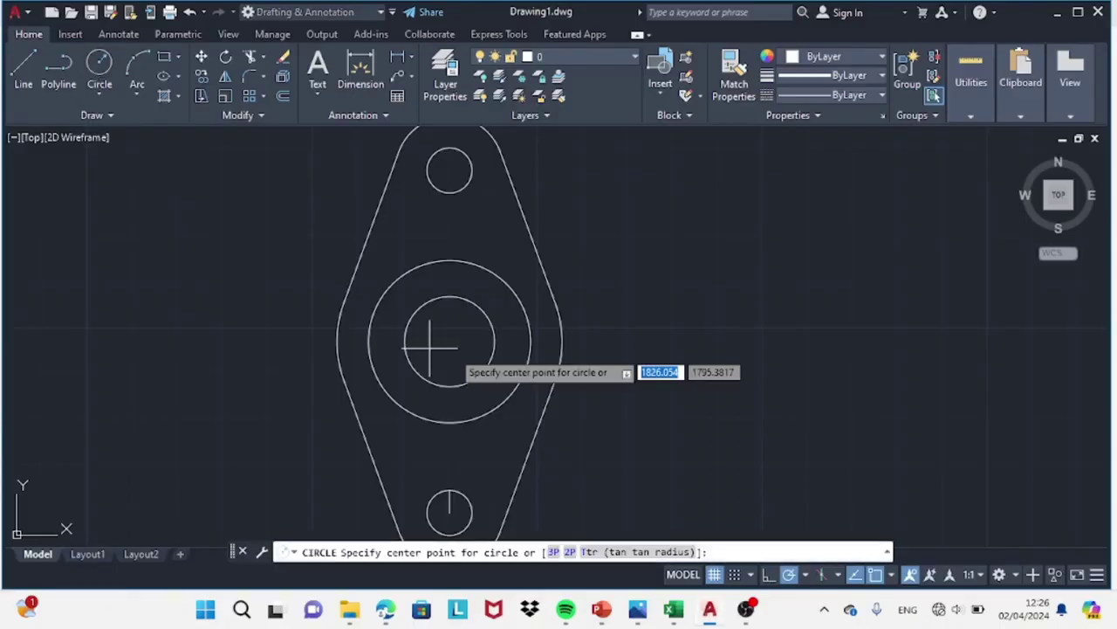
click(450, 342)
text(36)
key(Return)
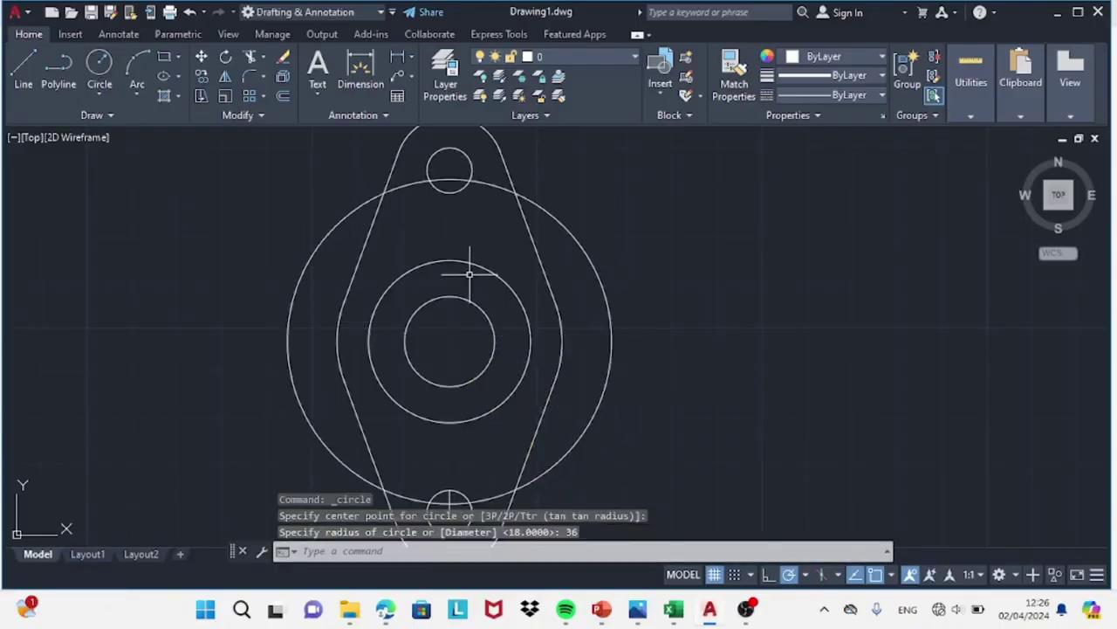
click(100, 96)
click(450, 341)
text(29)
key(Return)
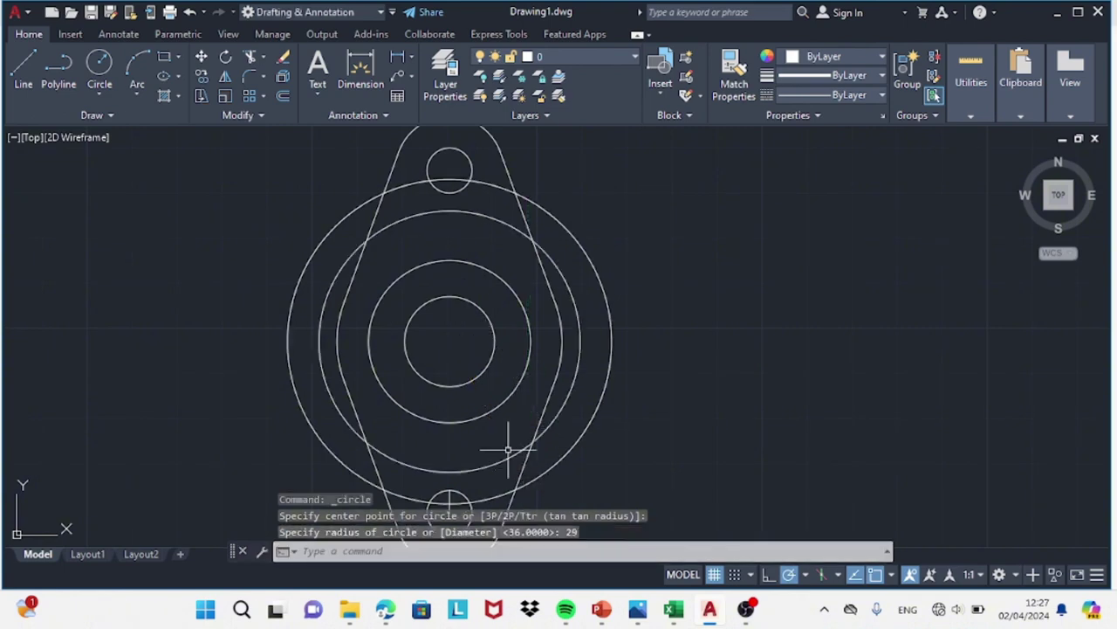
- Start a bolt-hole circle centred at the top of the radius-29 circle
click(385, 609)
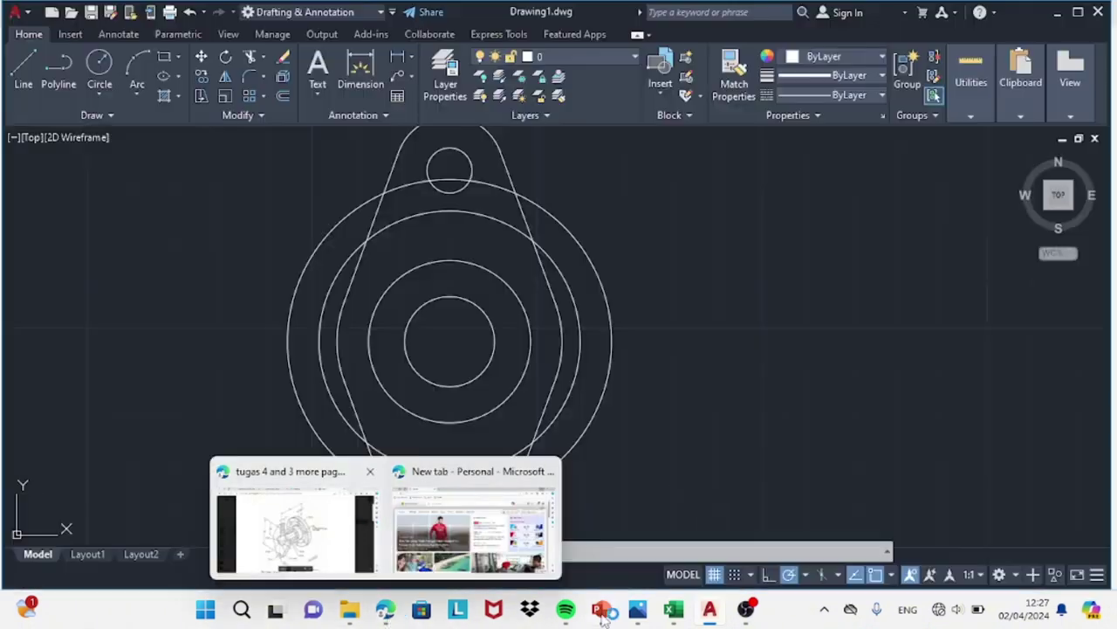
click(99, 74)
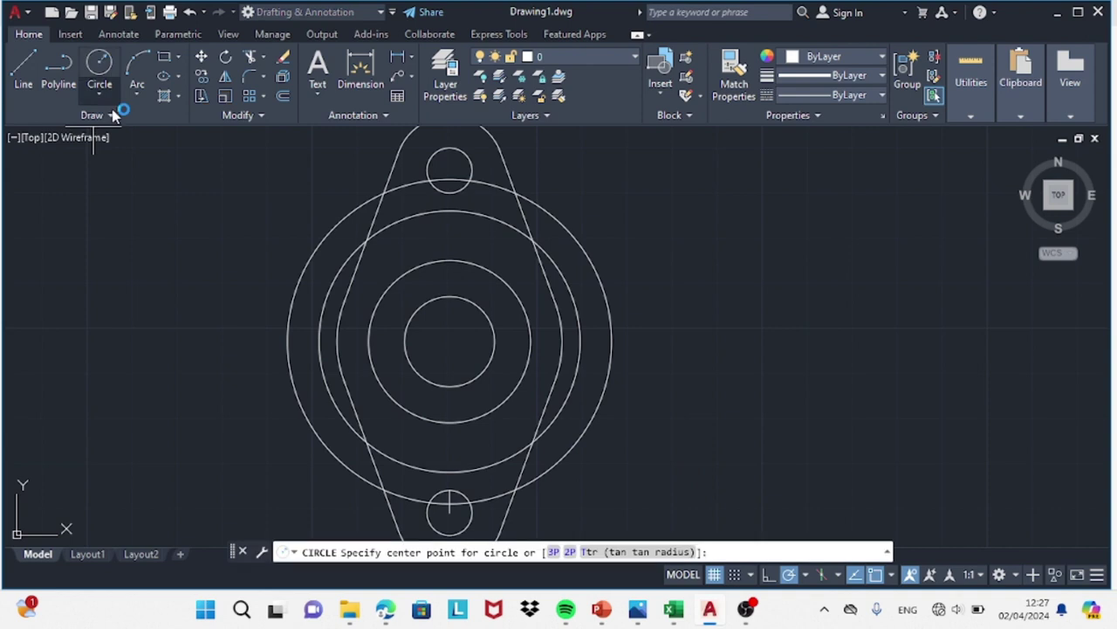
click(450, 210)
- Set the hole radius to 4 and polar-array it six times around the centre
key(Return)
text(ar)
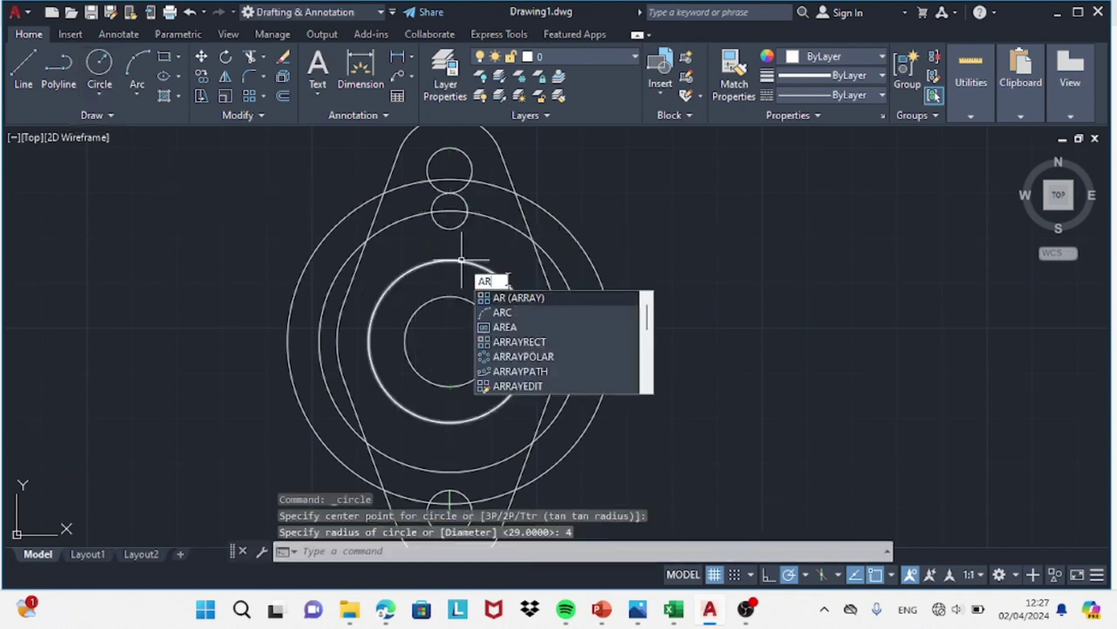
key(Return)
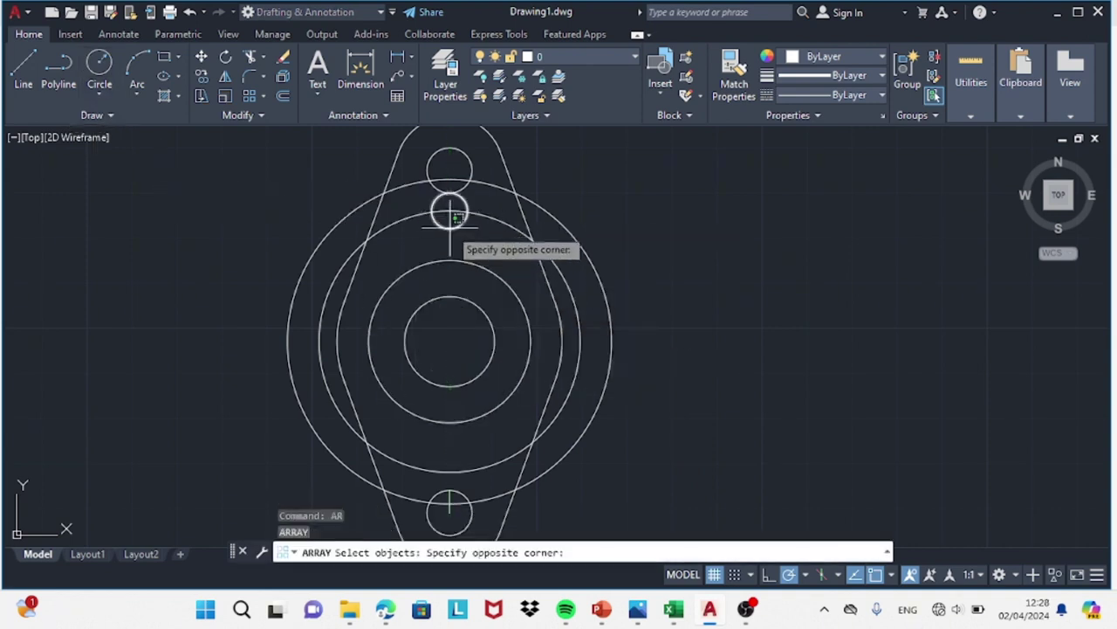
click(449, 214)
key(Return)
text(po)
key(Return)
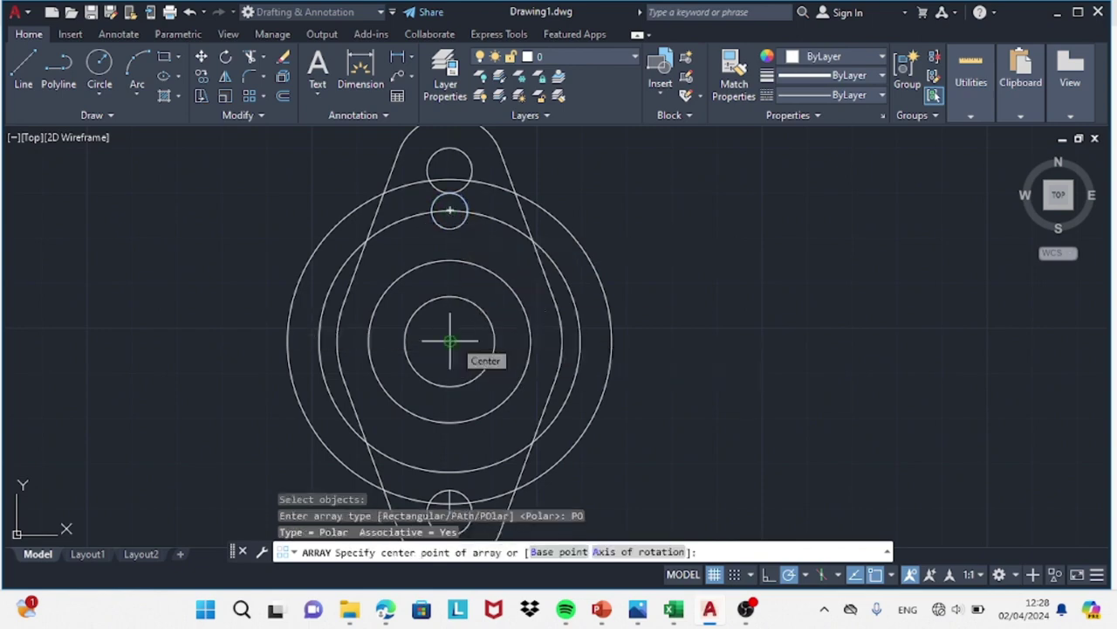
click(450, 340)
click(790, 79)
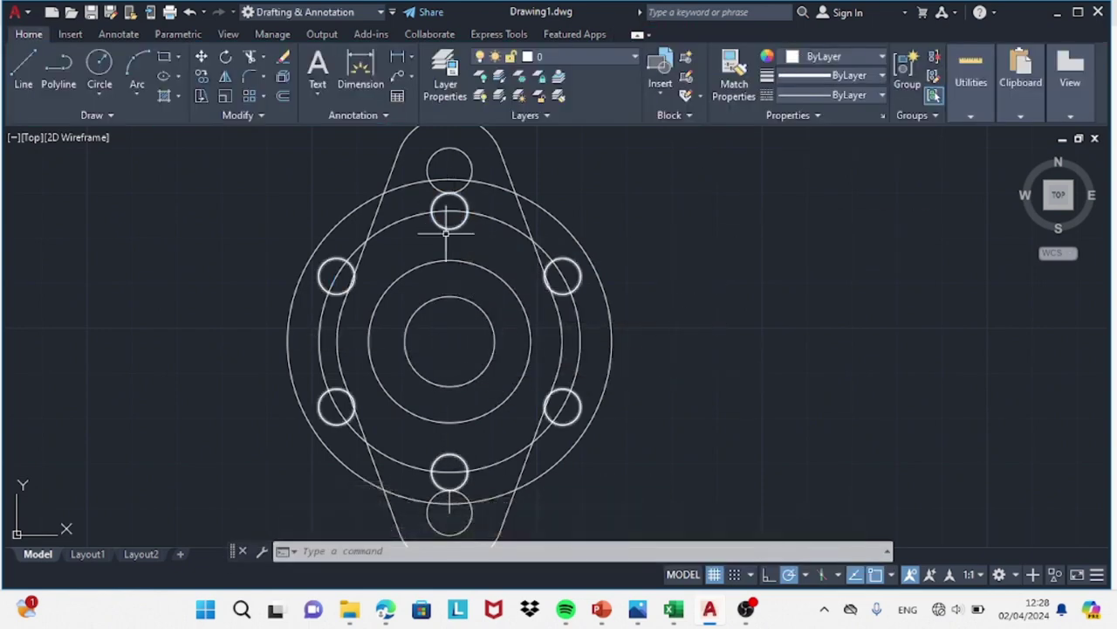
- Explode the bolt-hole array into six separate circles
text(ex)
key(Return)
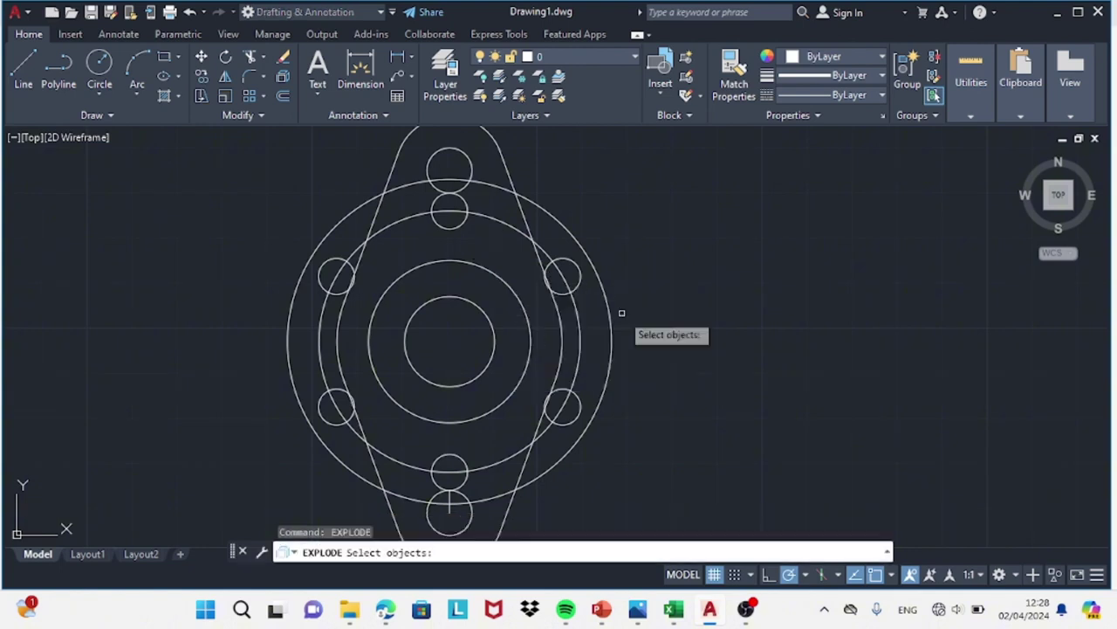
click(580, 281)
key(Return)
click(249, 58)
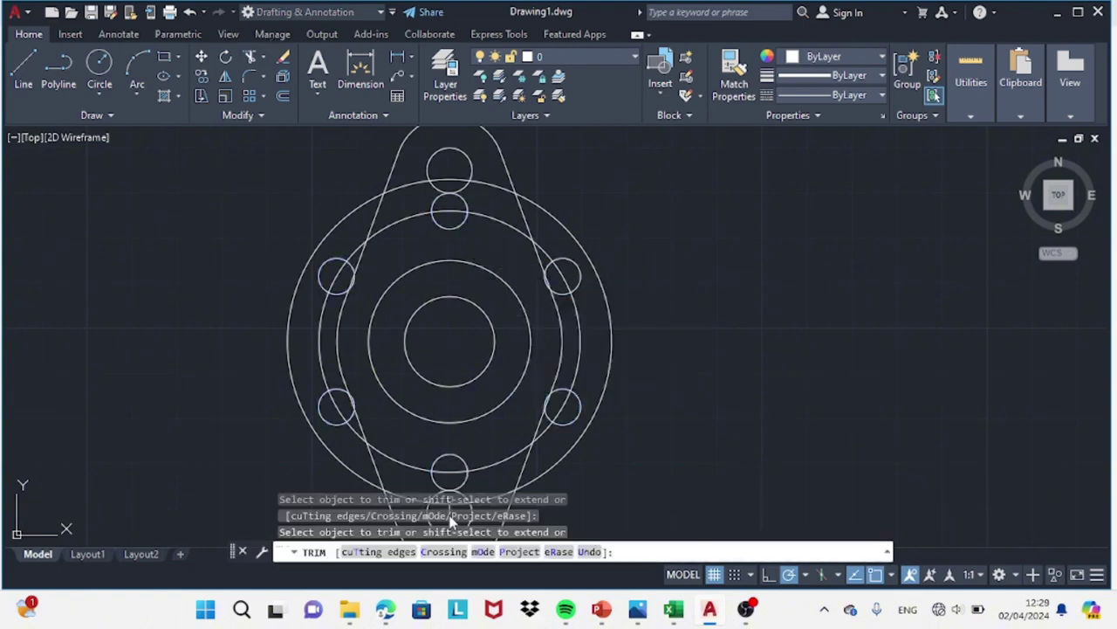
key(Escape)
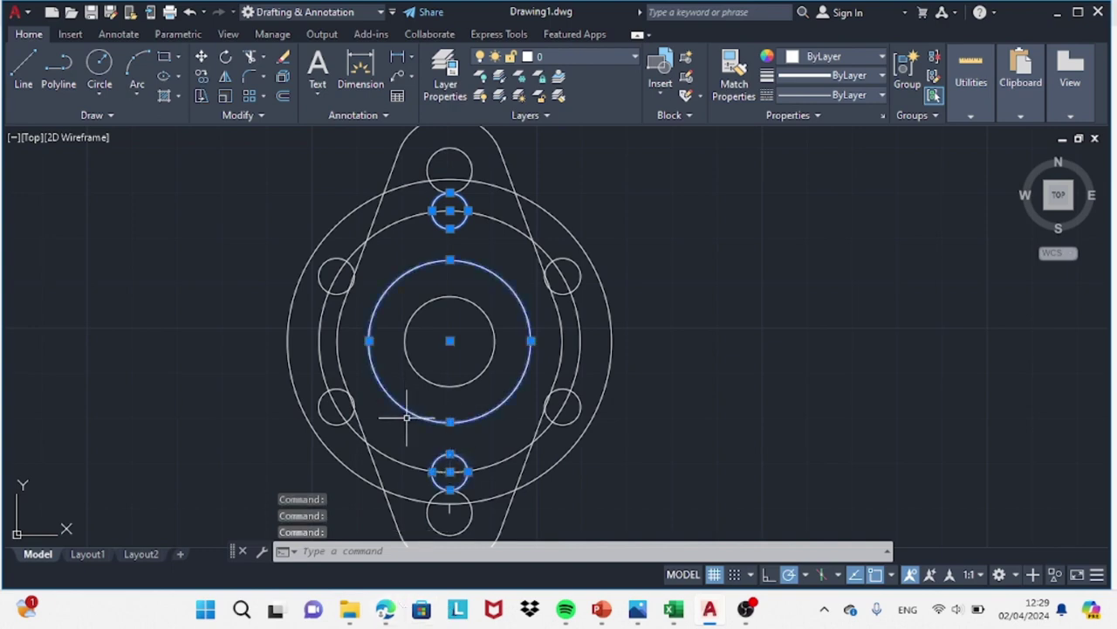
- Load the DASHED2 linetype and apply it to the selected circles
click(881, 95)
click(799, 179)
click(680, 163)
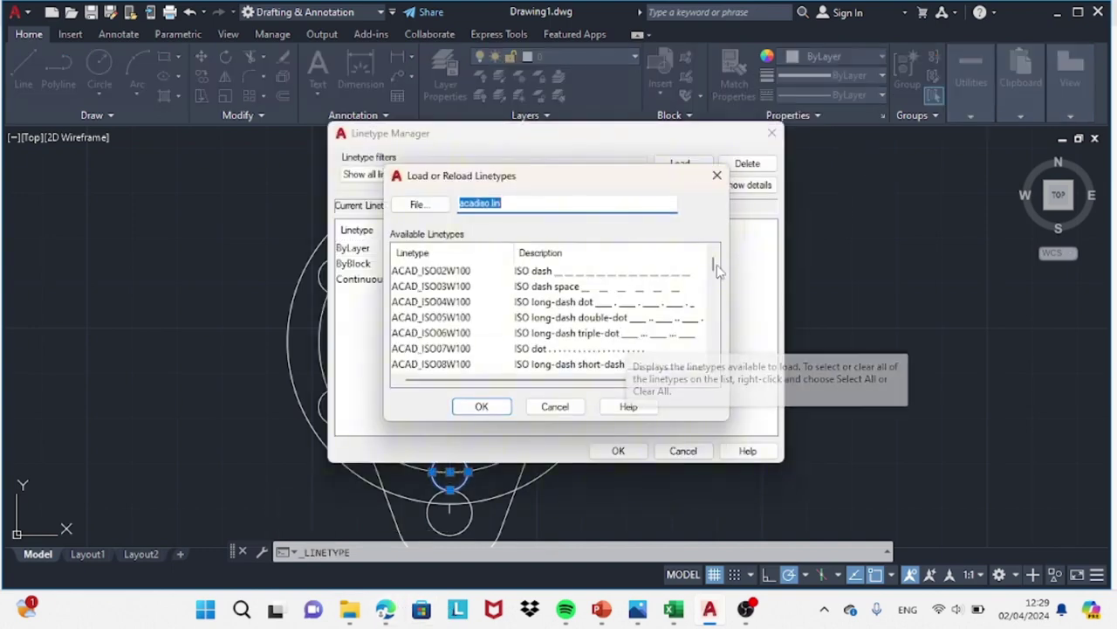
drag(716, 267, 716, 307)
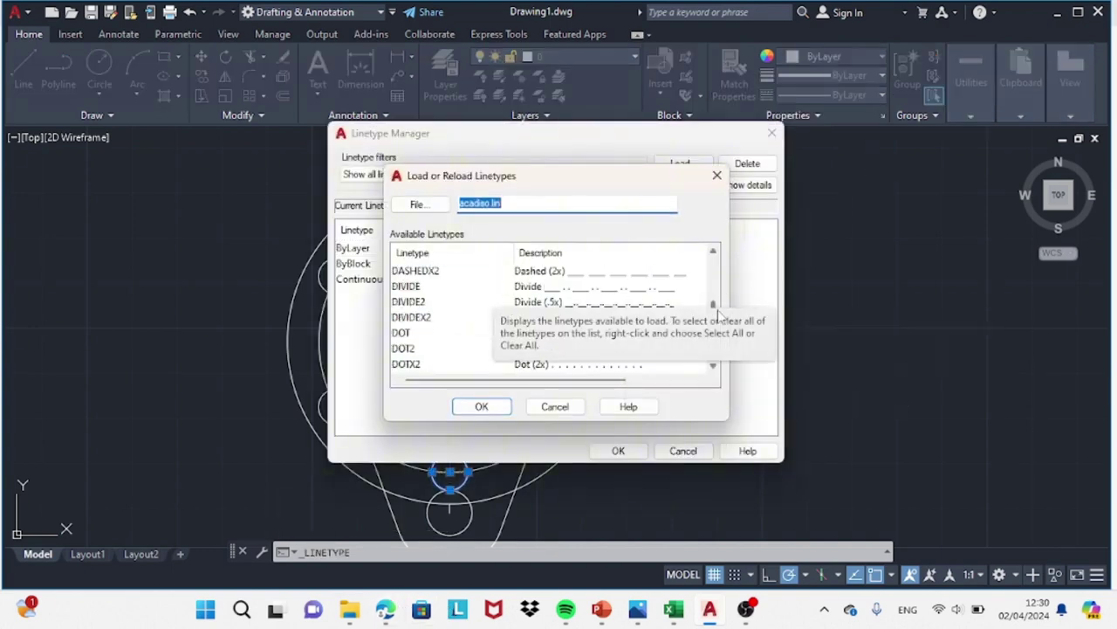
double_click(491, 319)
click(618, 450)
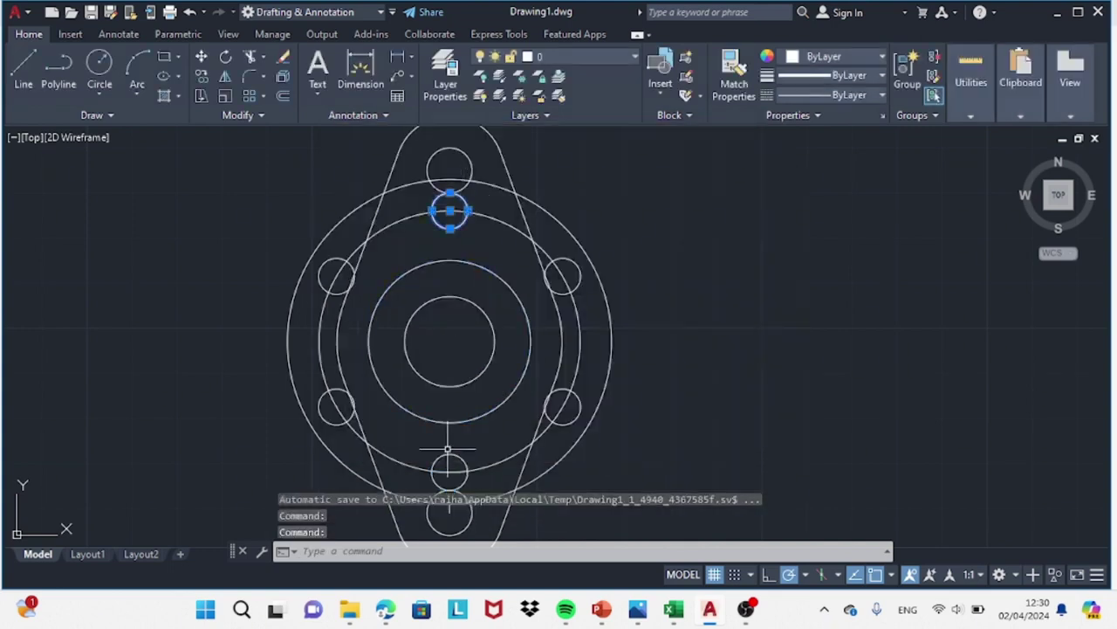
click(882, 94)
click(838, 175)
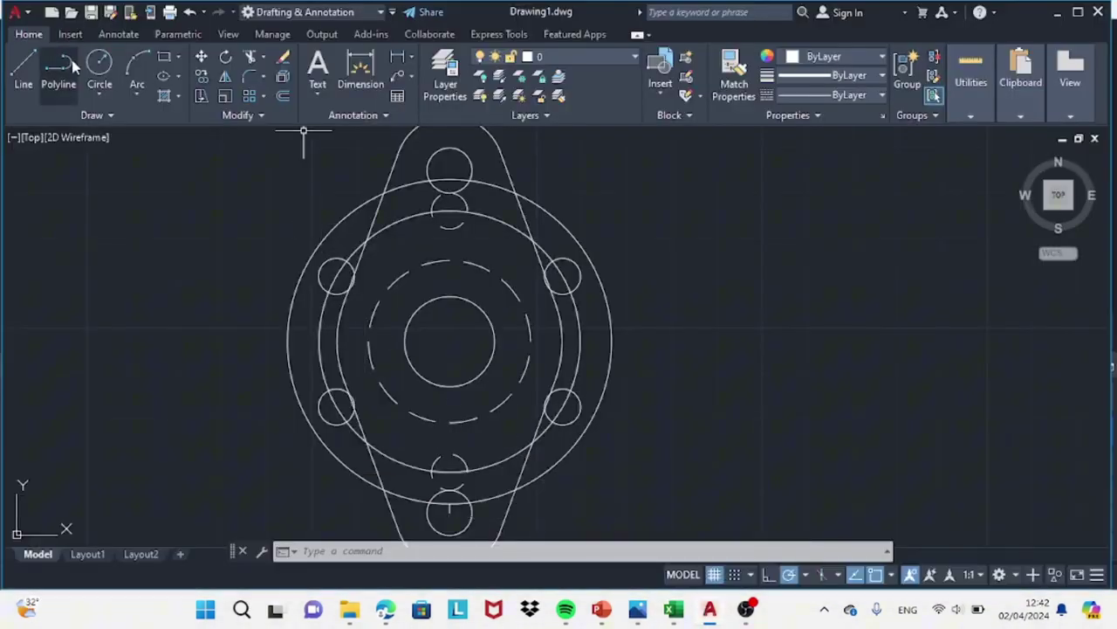
- Draw two cut lines from the common centre, one straight up, one right to the pitch circle
click(23, 68)
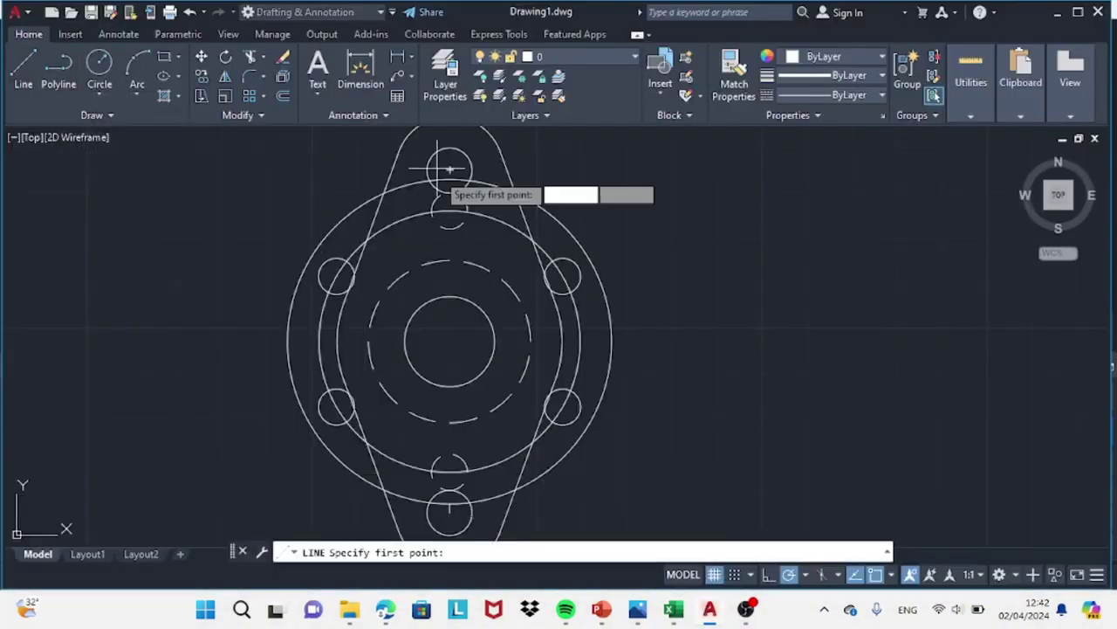
scroll(443, 172, down, 2)
click(416, 159)
middle_drag(543, 203, 545, 244)
key(Escape)
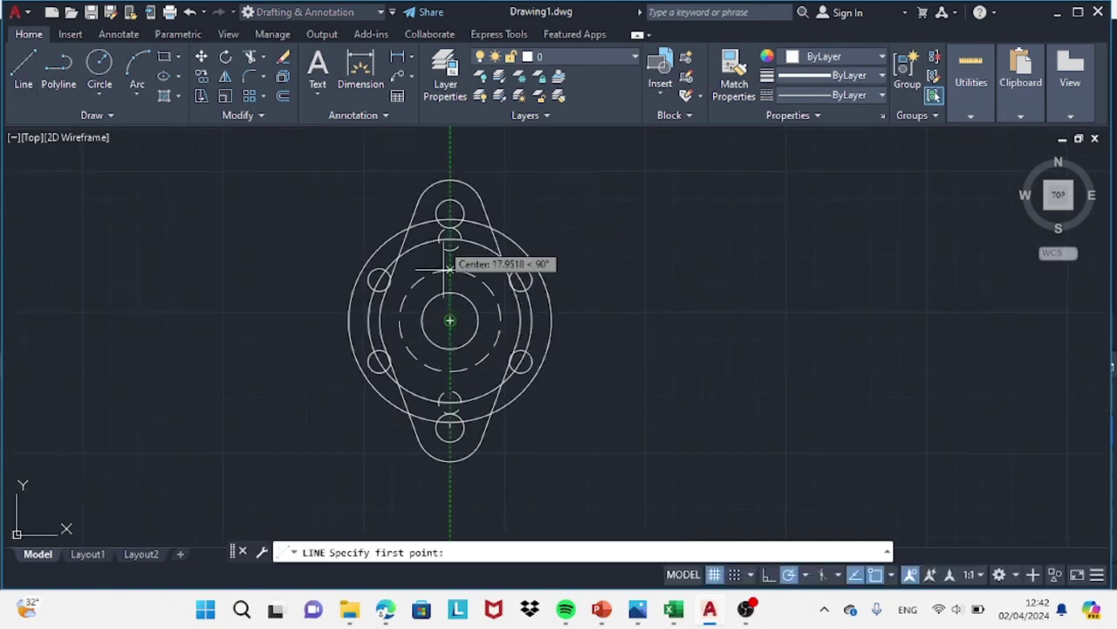
click(449, 267)
key(Escape)
click(22, 68)
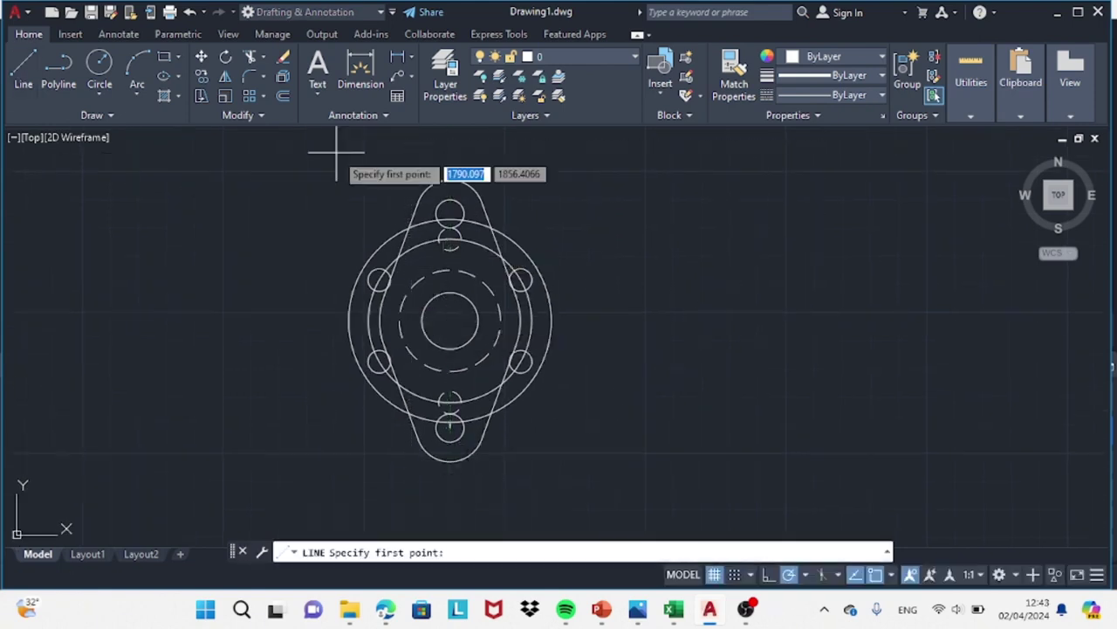
click(450, 320)
click(551, 320)
click(520, 322)
key(Escape)
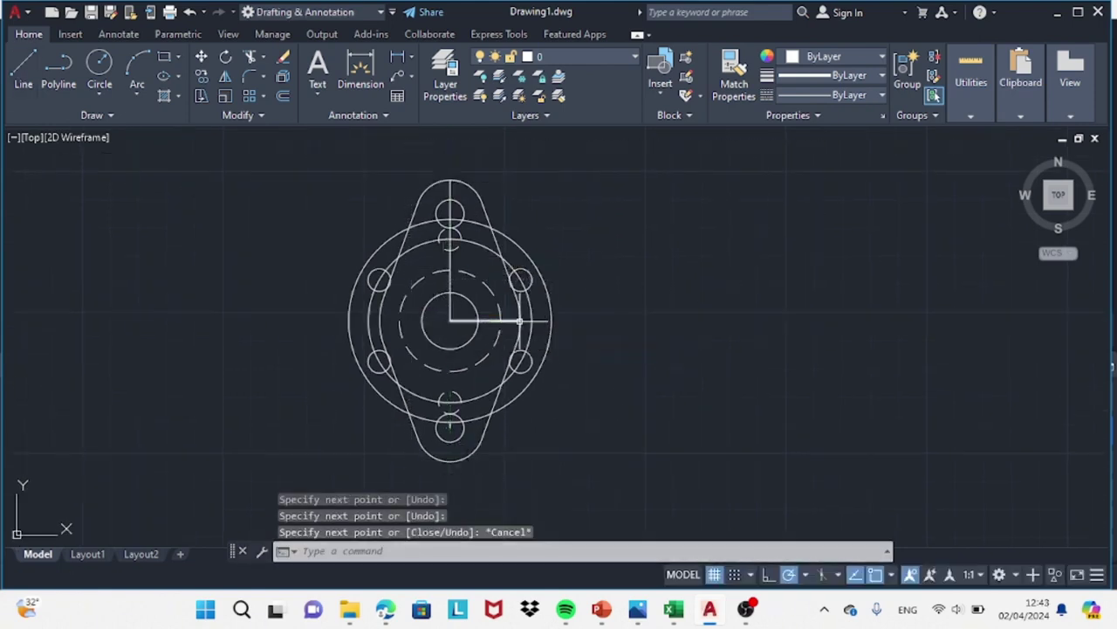
- Trim away the front view's upper-right quarter and place a rectangle corner to its right
text(tr)
key(Return)
click(460, 216)
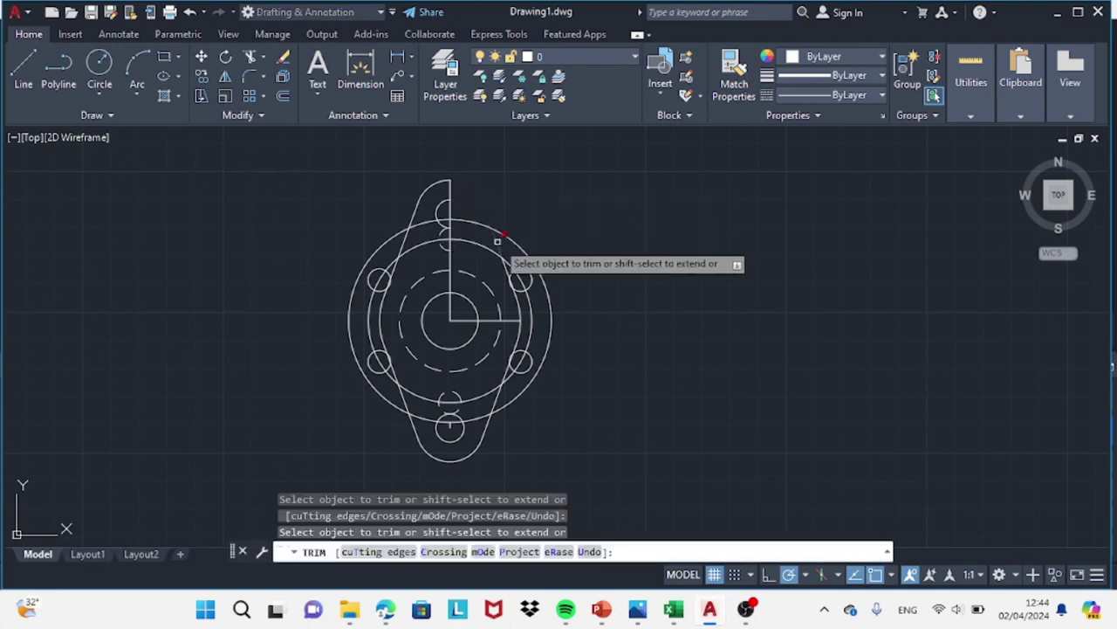
click(517, 301)
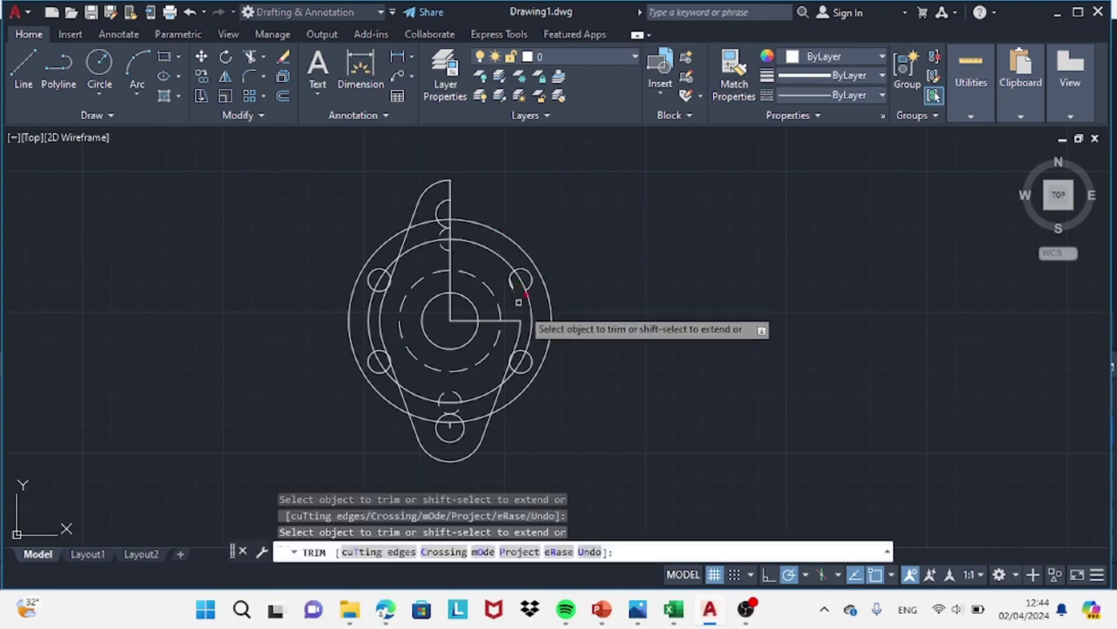
click(518, 302)
scroll(518, 301, up, 4)
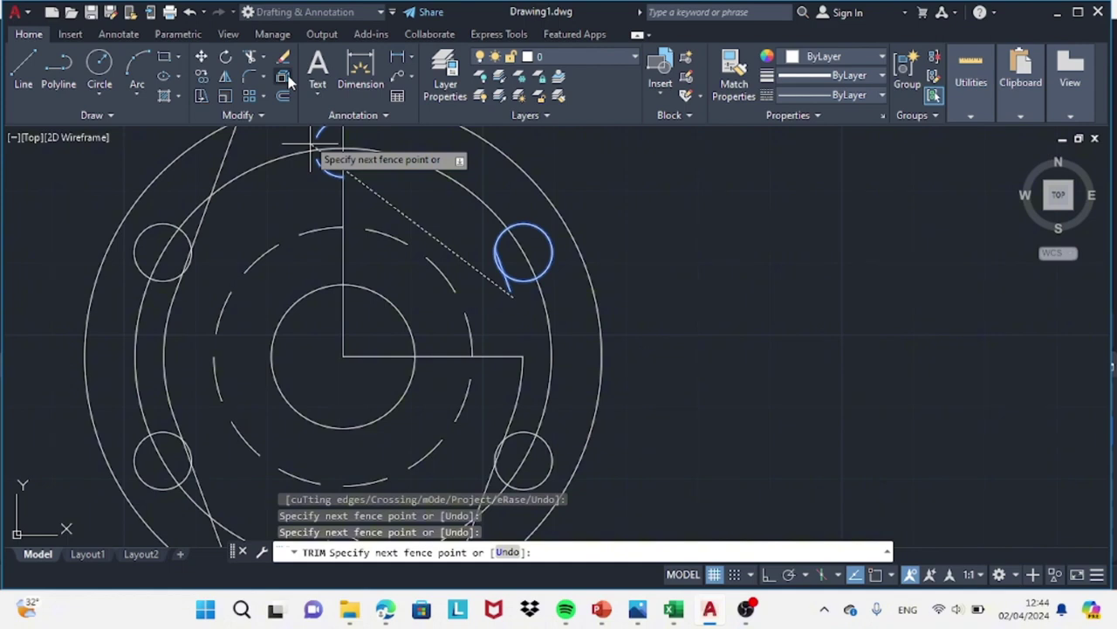
key(Return)
scroll(294, 179, down, 4)
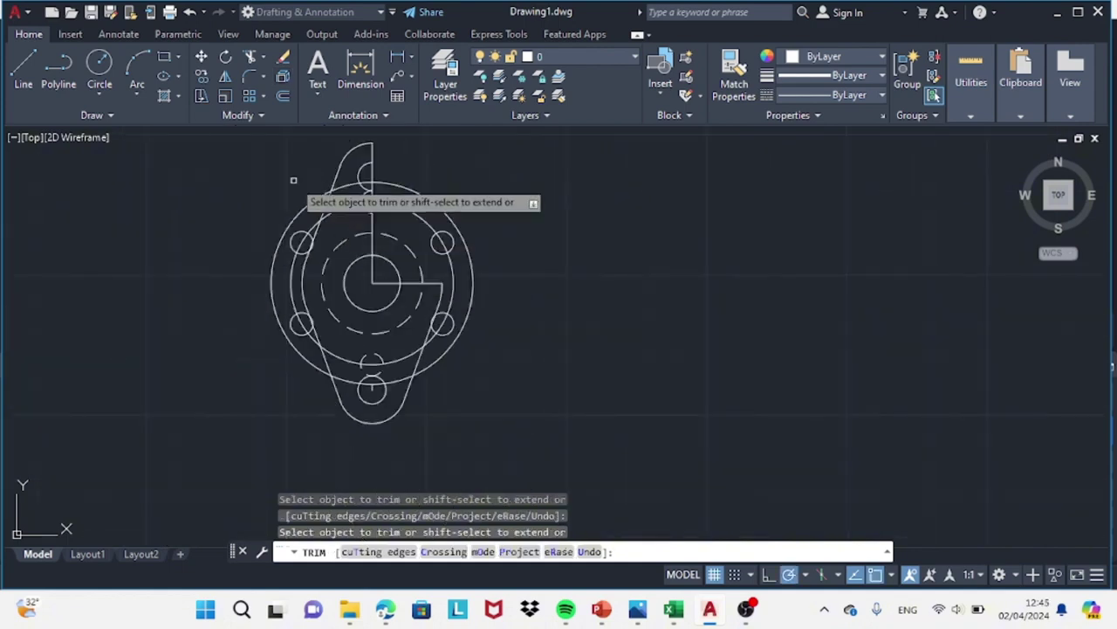
key(Return)
click(164, 56)
click(621, 142)
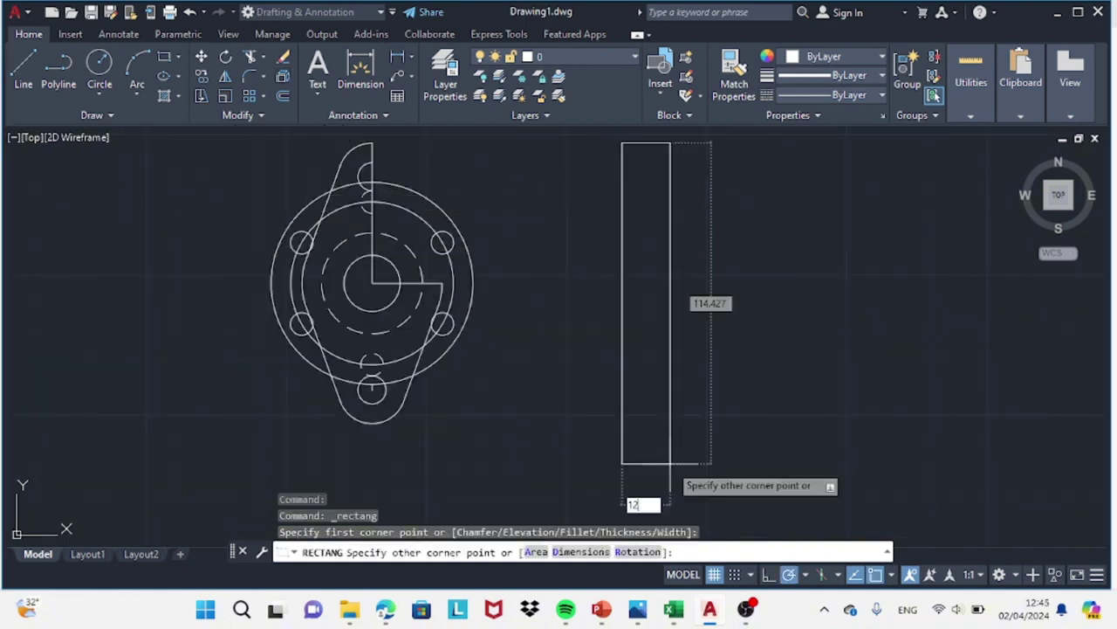
- Finish the tall narrow side-view rectangle, stretching its bottom edge lower
click(656, 356)
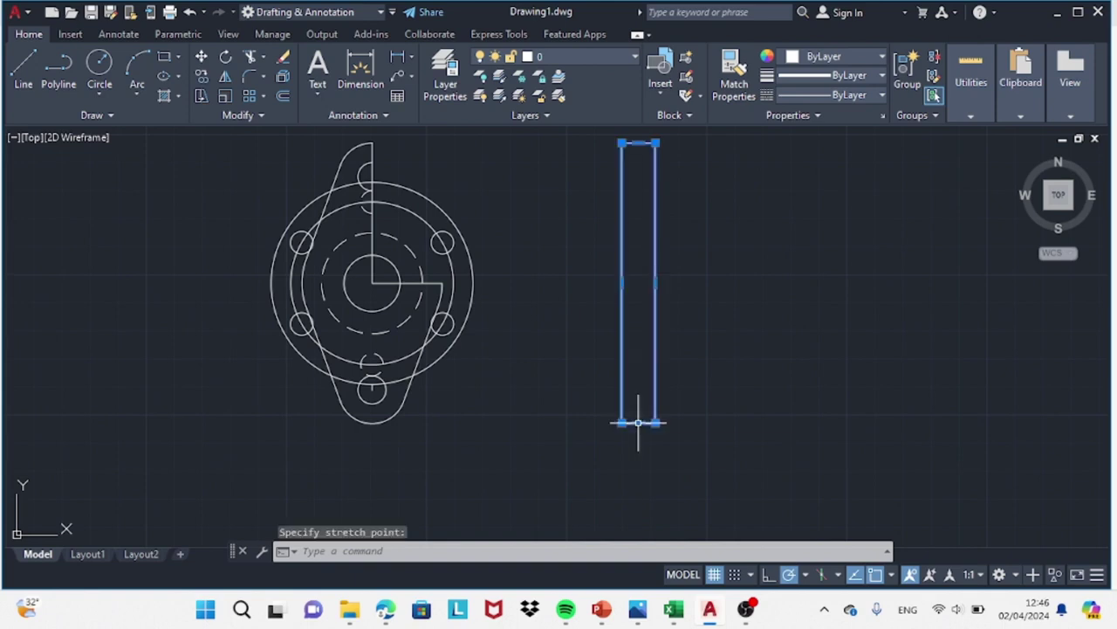
click(638, 423)
key(Return)
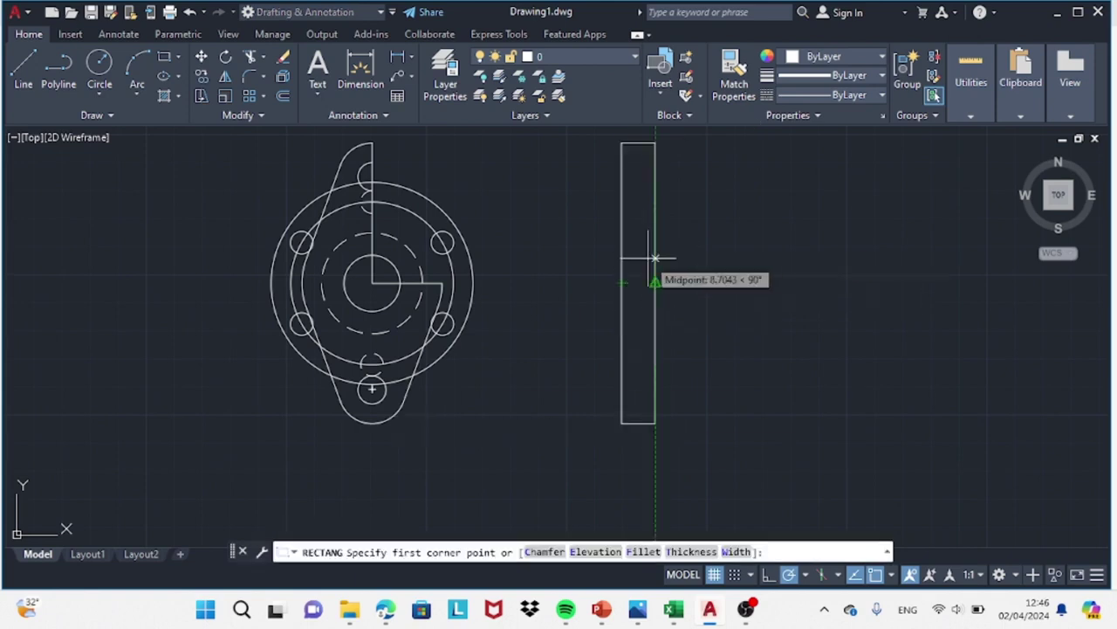
- Cancel stray circle and trim commands, then show the coupling reference in Classroom
click(98, 70)
click(371, 208)
scroll(407, 208, up, 2)
key(Escape)
text(tr)
key(Return)
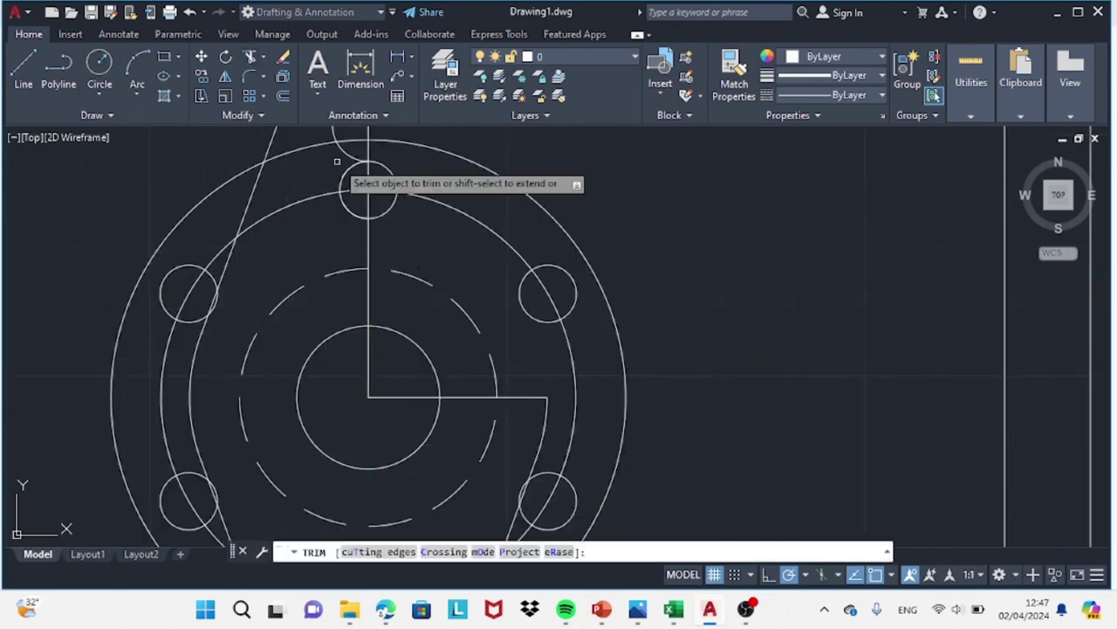
key(Escape)
scroll(424, 215, down, 3)
click(385, 608)
click(296, 515)
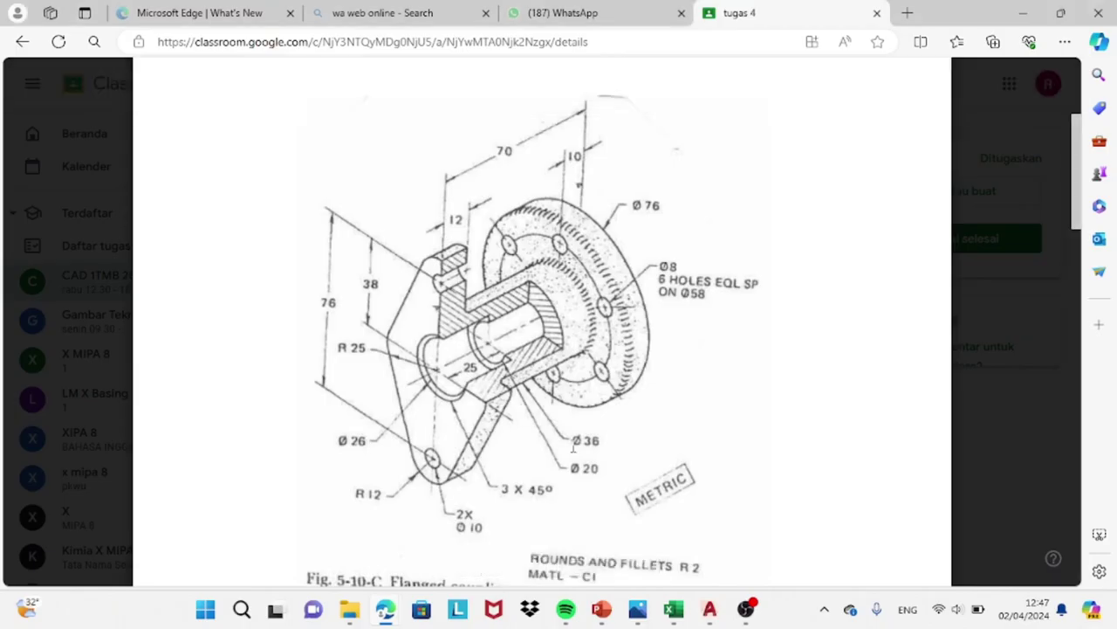
- Return to AutoCAD and start the LINE command
click(710, 608)
text(l)
key(Return)
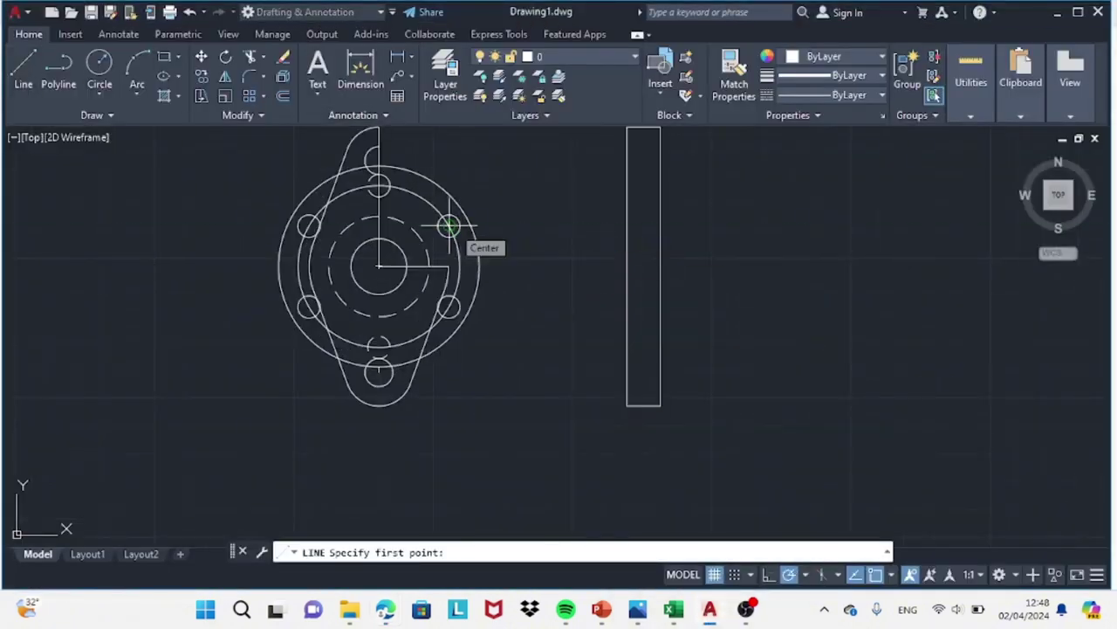
- Snip the flanged coupling reference drawing and save the snip
click(385, 609)
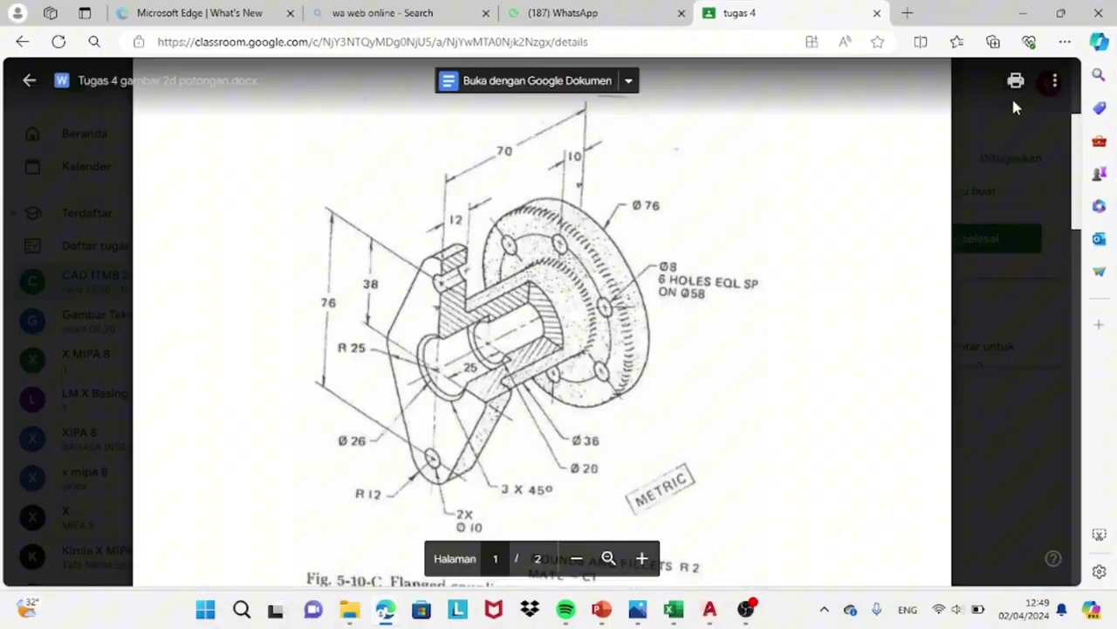
click(627, 81)
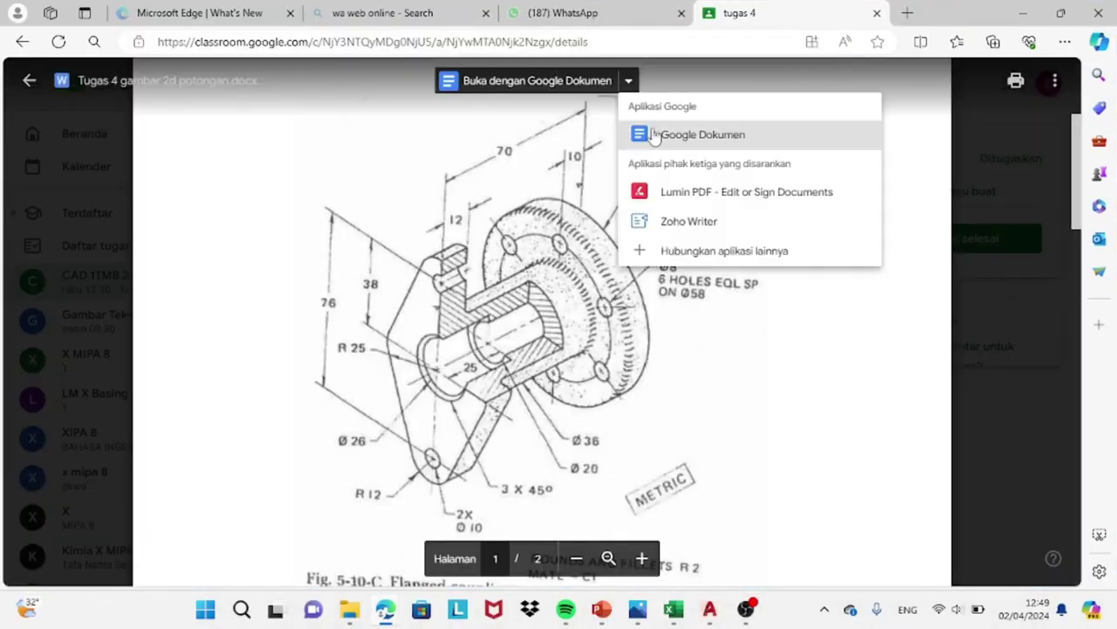
click(654, 136)
key(super+shift+s)
drag(626, 225, 746, 314)
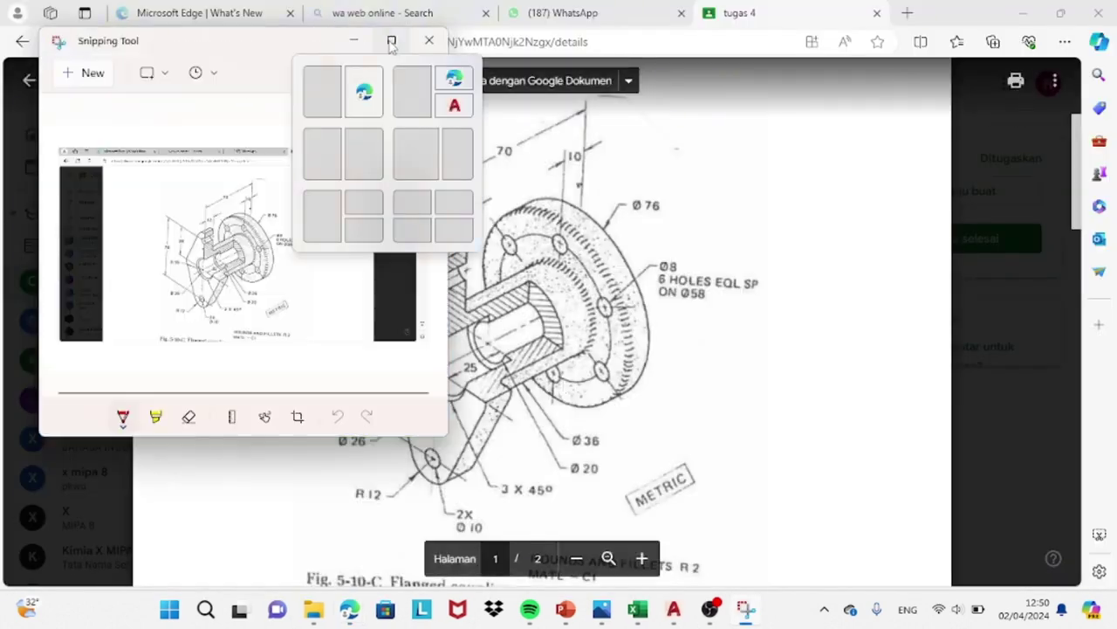
click(392, 39)
click(993, 46)
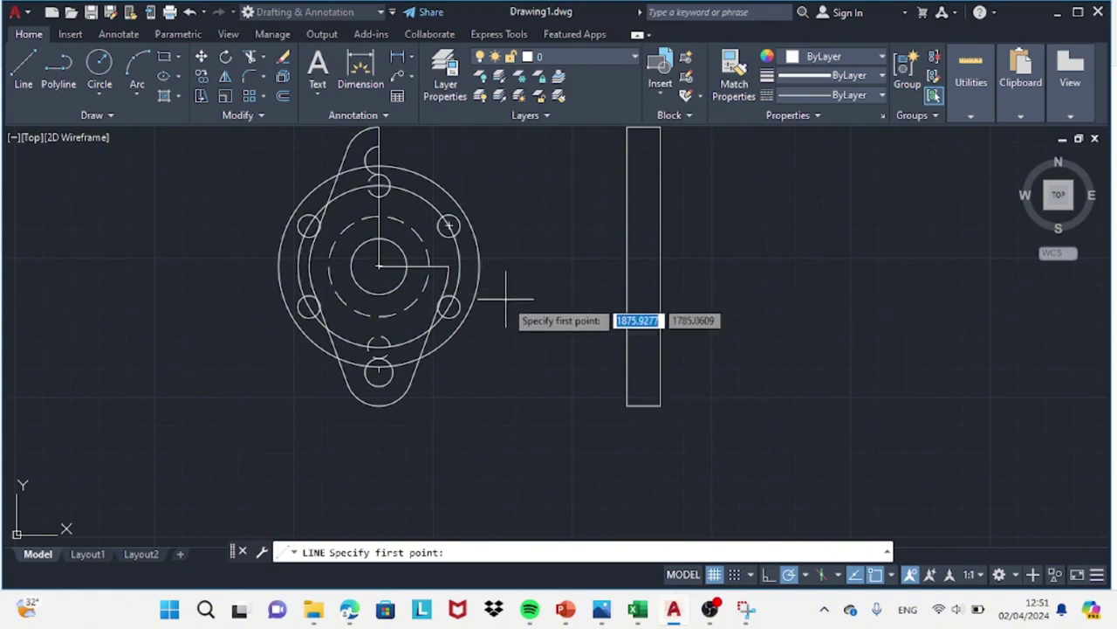
- Load the CENTER linetype and draw a 70-unit centre line through the side view
click(882, 94)
click(795, 200)
click(680, 163)
scroll(715, 277, down, 1)
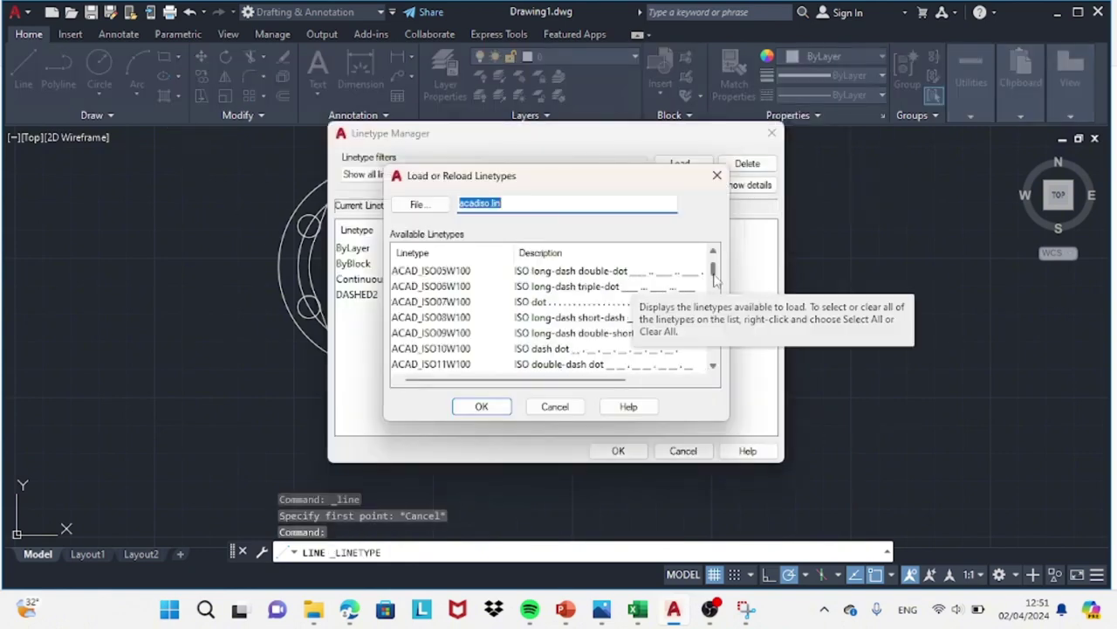
scroll(445, 320, down, 6)
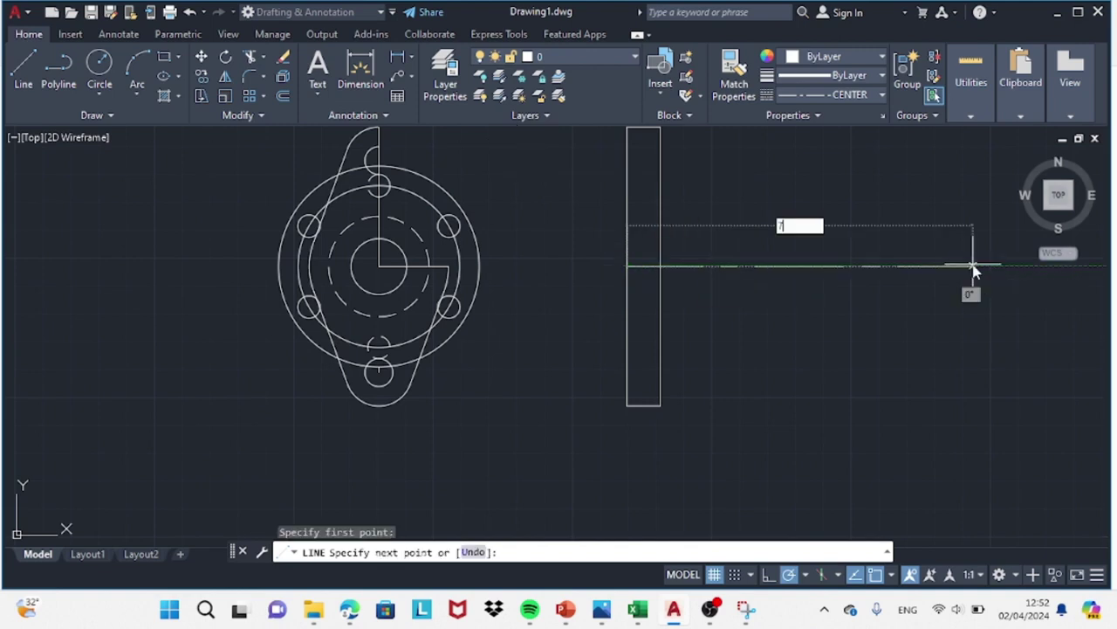
text(0)
key(Return)
key(Escape)
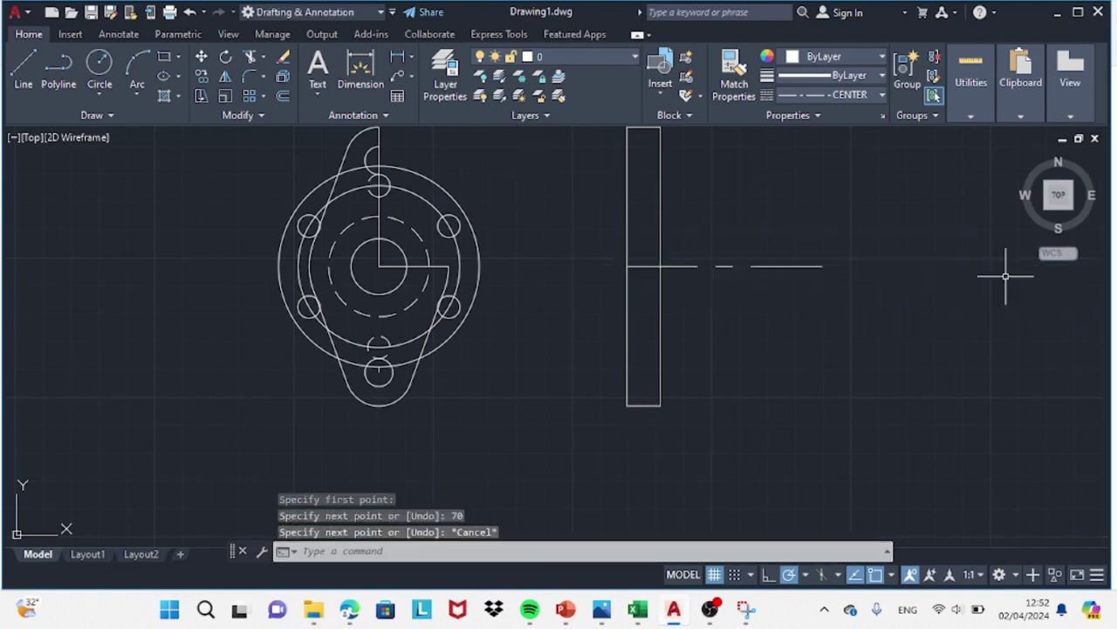
- Reset the linetype to ByLayer and draw a 38-unit vertical edge in the side view
click(856, 94)
click(859, 114)
key(Return)
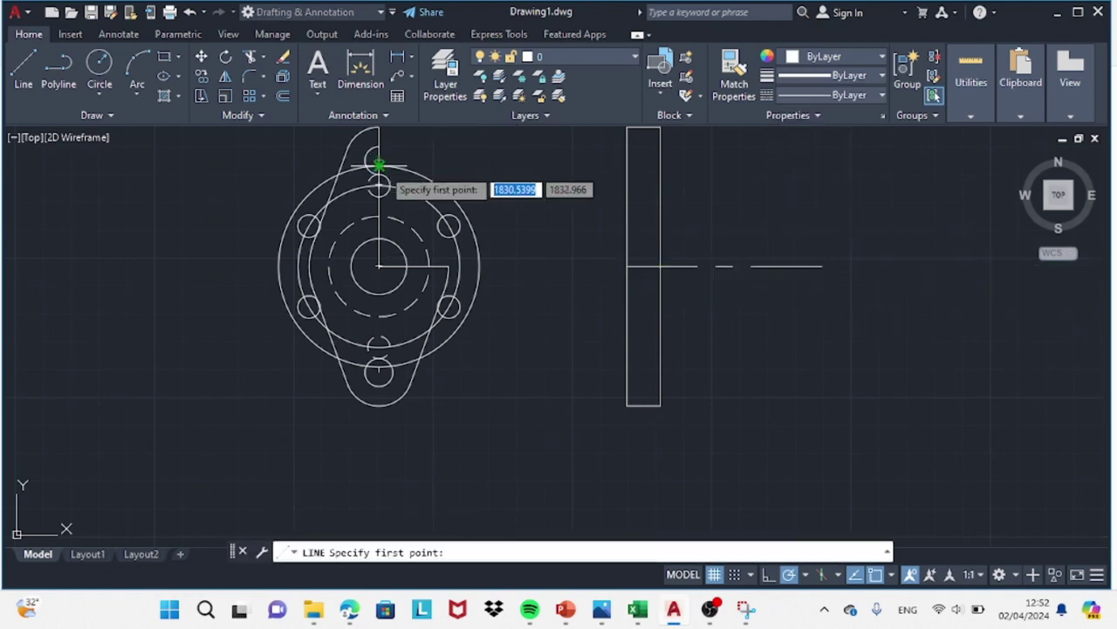
click(822, 166)
key(Return)
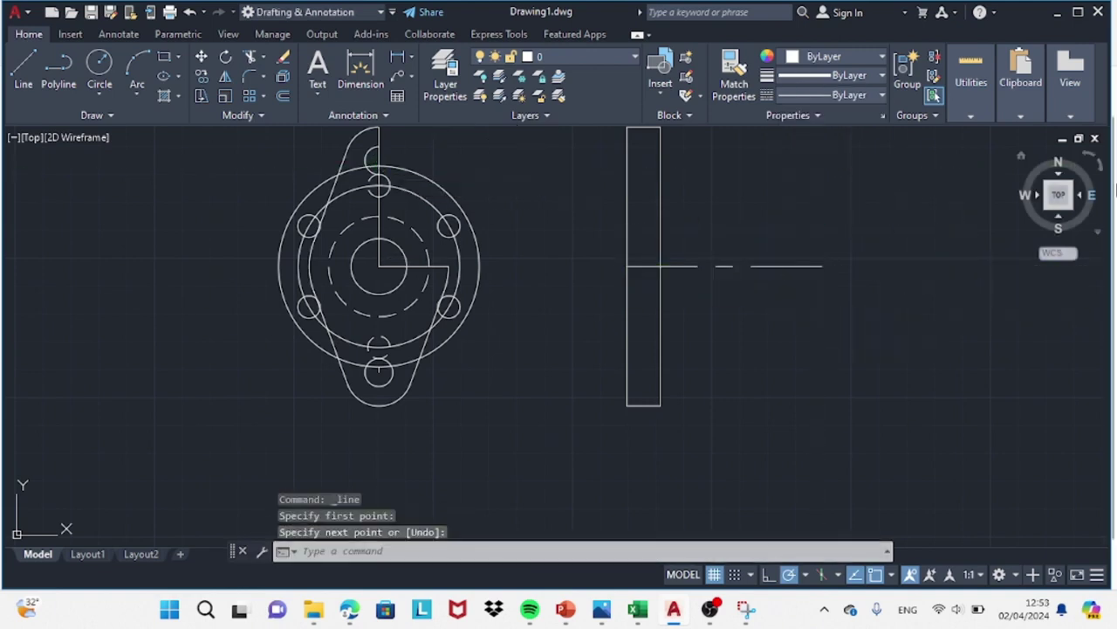
key(Return)
click(823, 165)
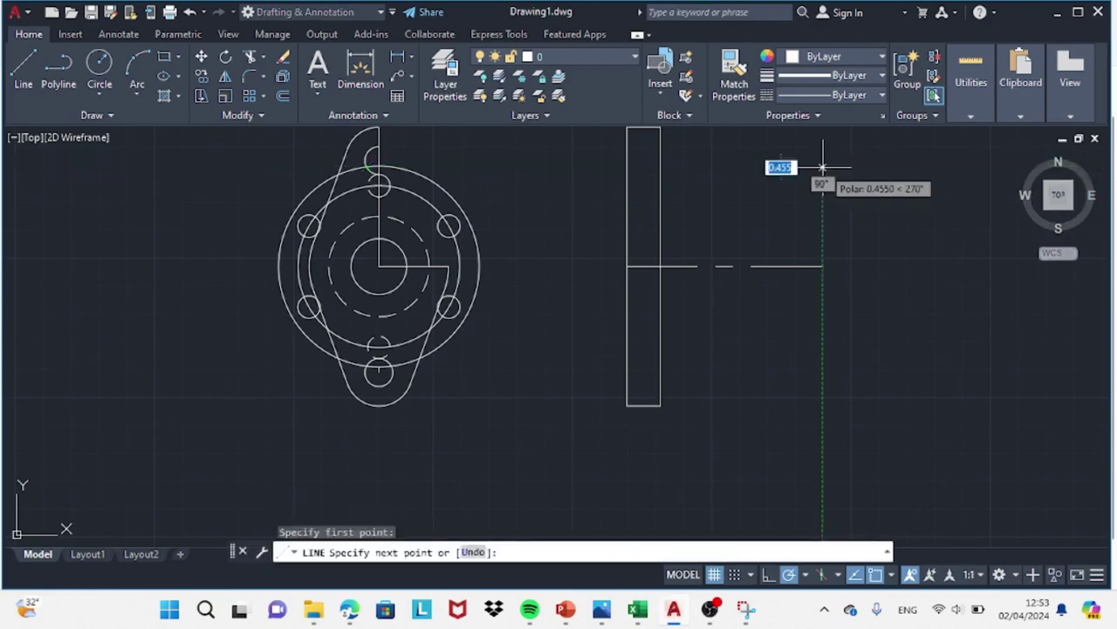
text(38)
key(Return)
key(Escape)
- Draw the 10-unit-wide rectangle at the far end of the centre line
key(Return)
key(alt+Tab)
key(alt+Tab)
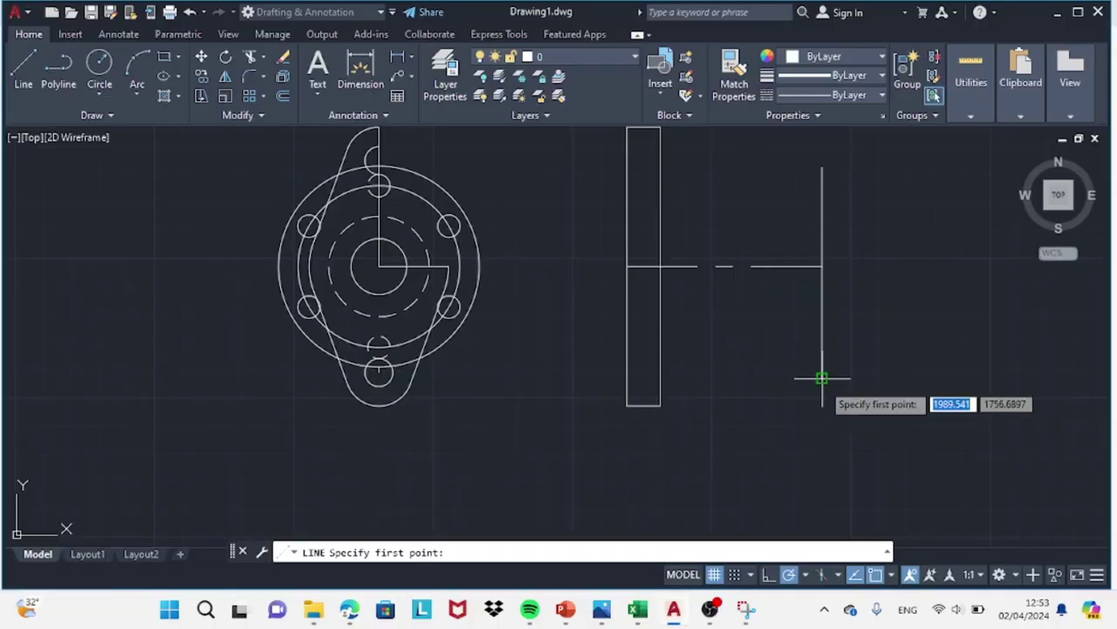
click(821, 378)
text(10)
key(Return)
click(793, 166)
text(10)
key(Return)
key(Escape)
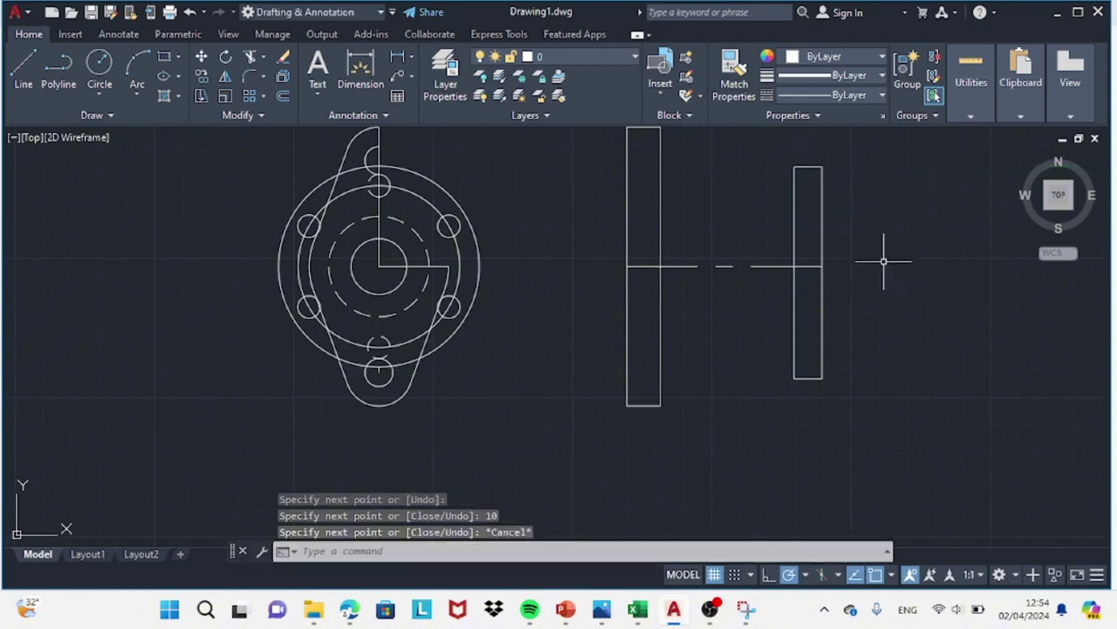
- Draw a horizontal hub line from the front view to the side view
key(Return)
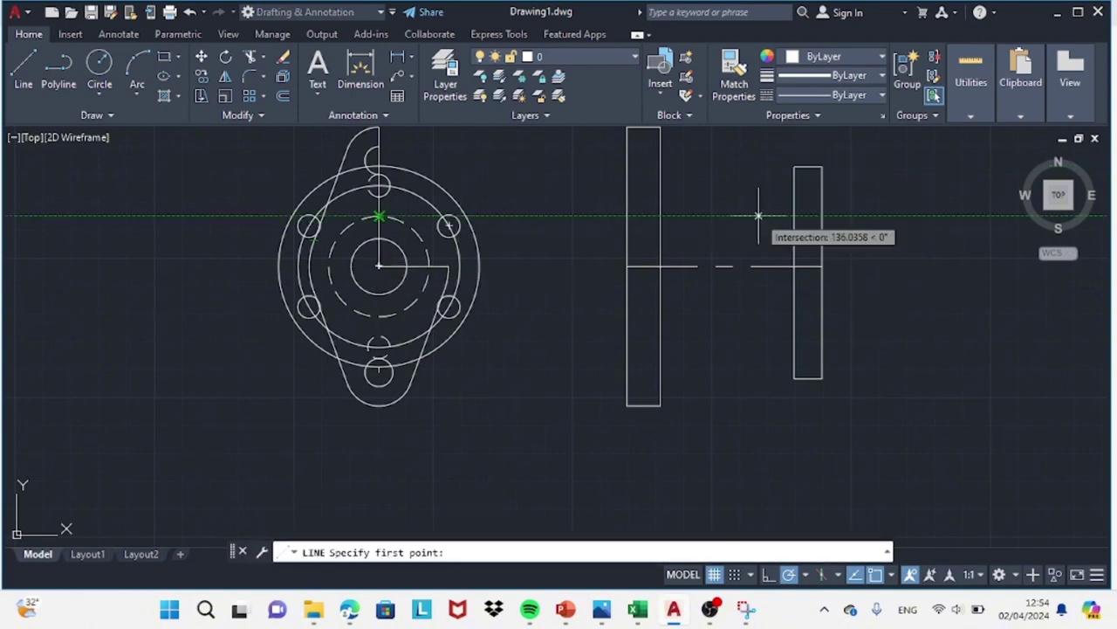
click(661, 215)
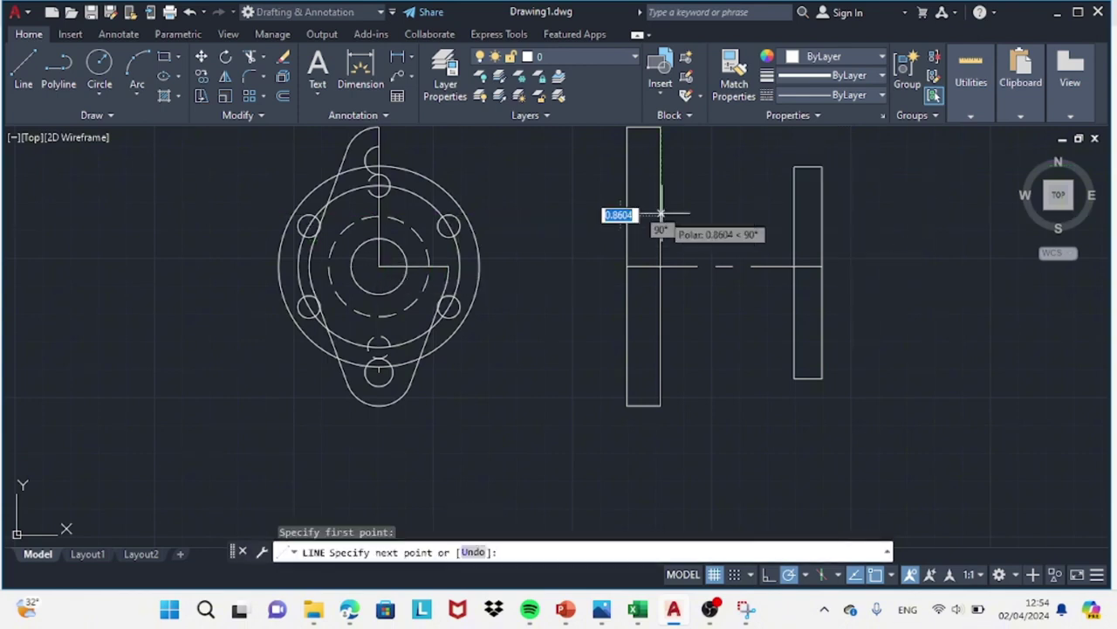
click(781, 216)
key(Return)
- Mirror the hub line about the centre line, keeping the original
click(716, 215)
key(Return)
click(698, 265)
- Pan the AutoCAD view, then bring the coupling reference drawing back in the browser
click(751, 264)
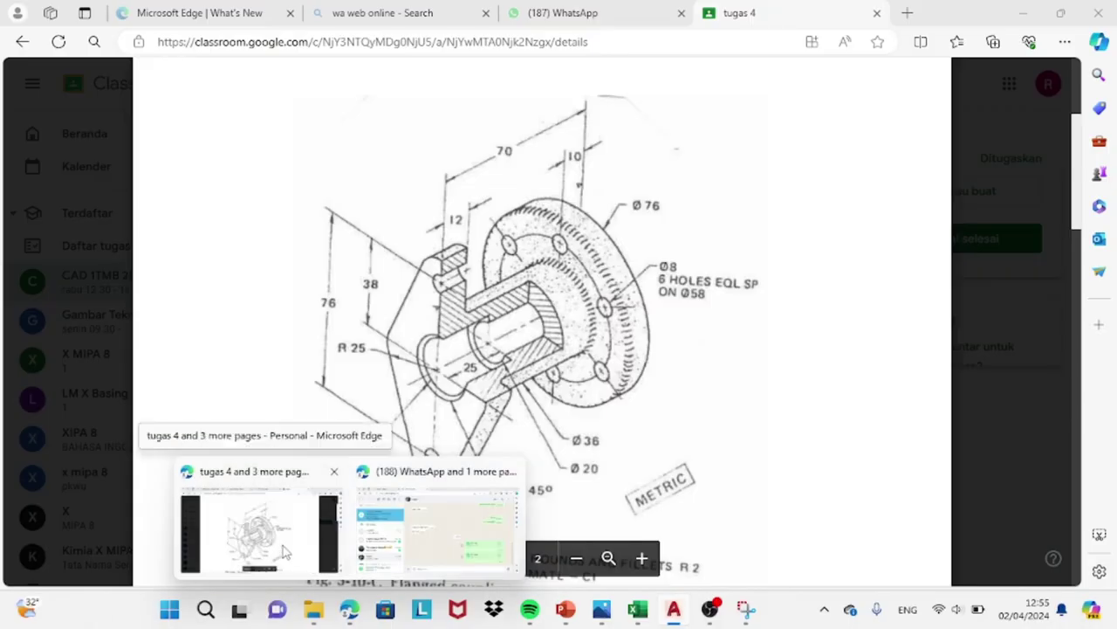
click(673, 609)
scroll(519, 286, up, 3)
right_click(601, 337)
click(617, 257)
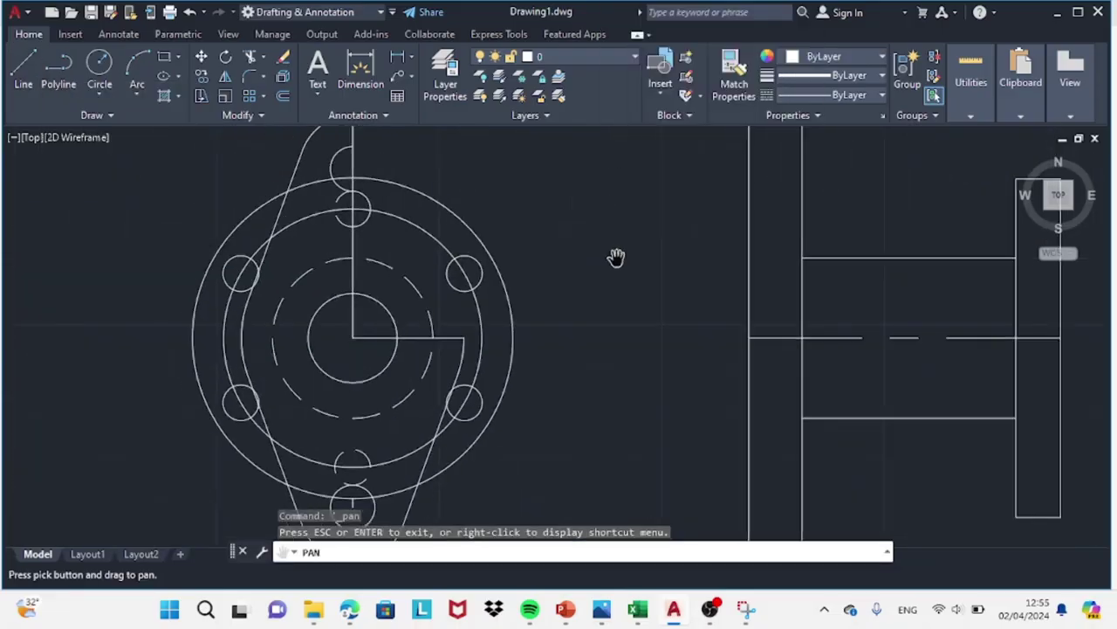
scroll(603, 375, down, 2)
scroll(596, 388, up, 2)
click(350, 611)
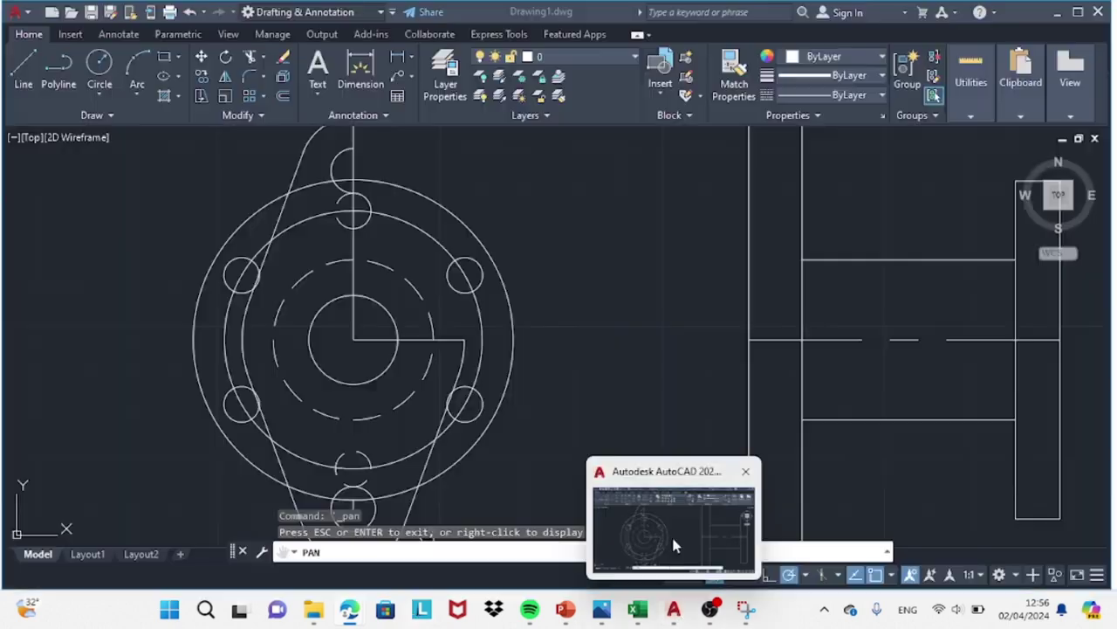
- Draw concentric circles on the front view's centre point
click(671, 533)
click(99, 70)
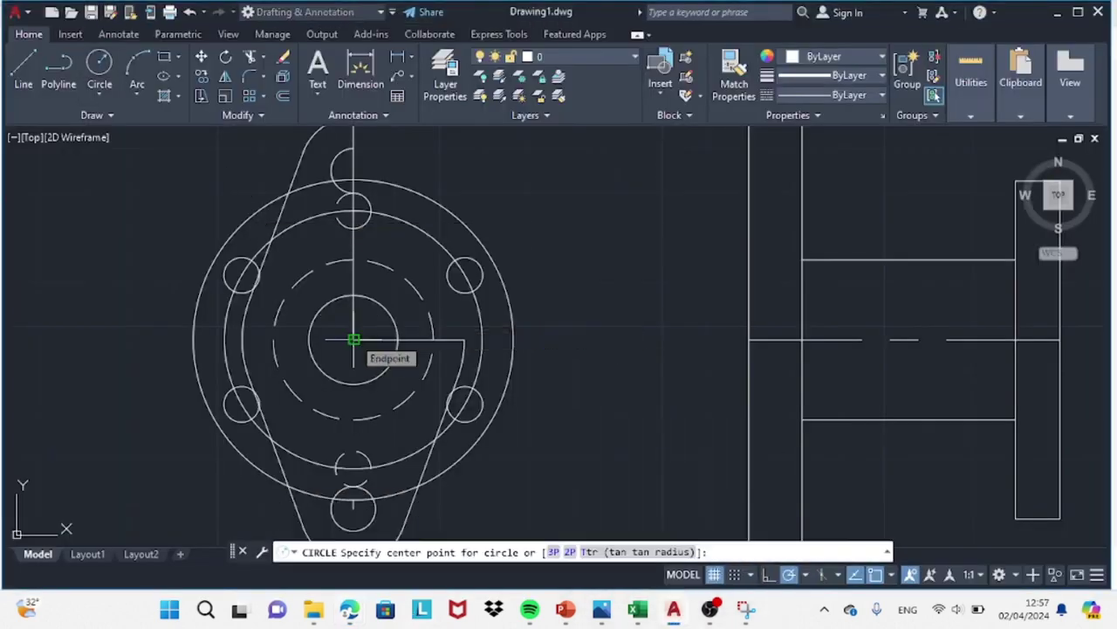
click(354, 342)
key(Return)
key(Return)
click(354, 342)
click(330, 304)
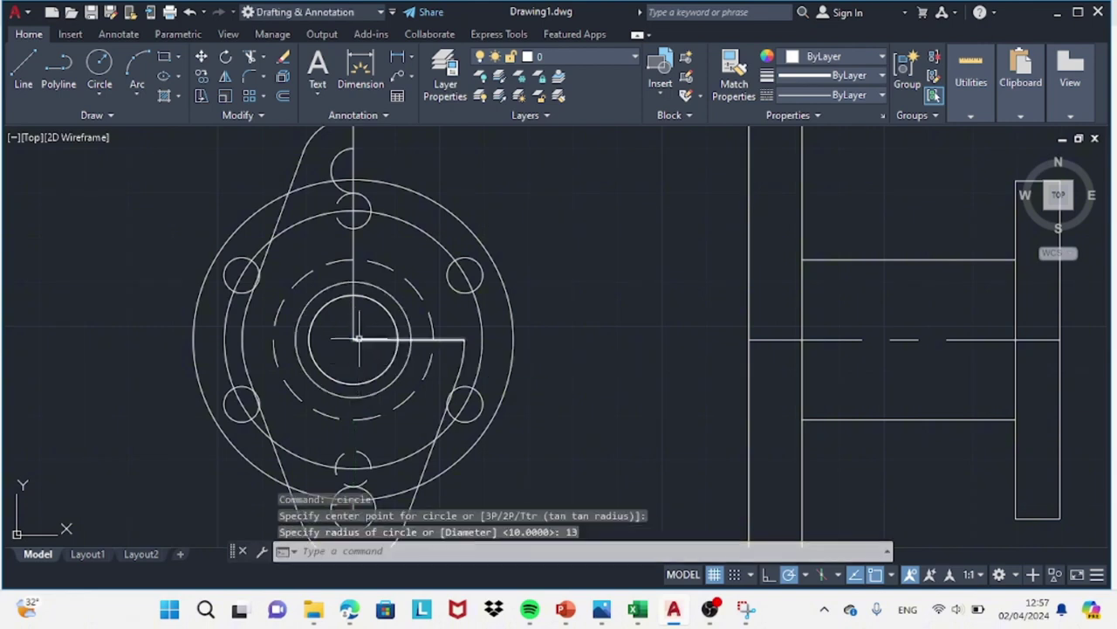
- Change the inner hidden circle's linetype to DASHED2
click(329, 302)
click(516, 237)
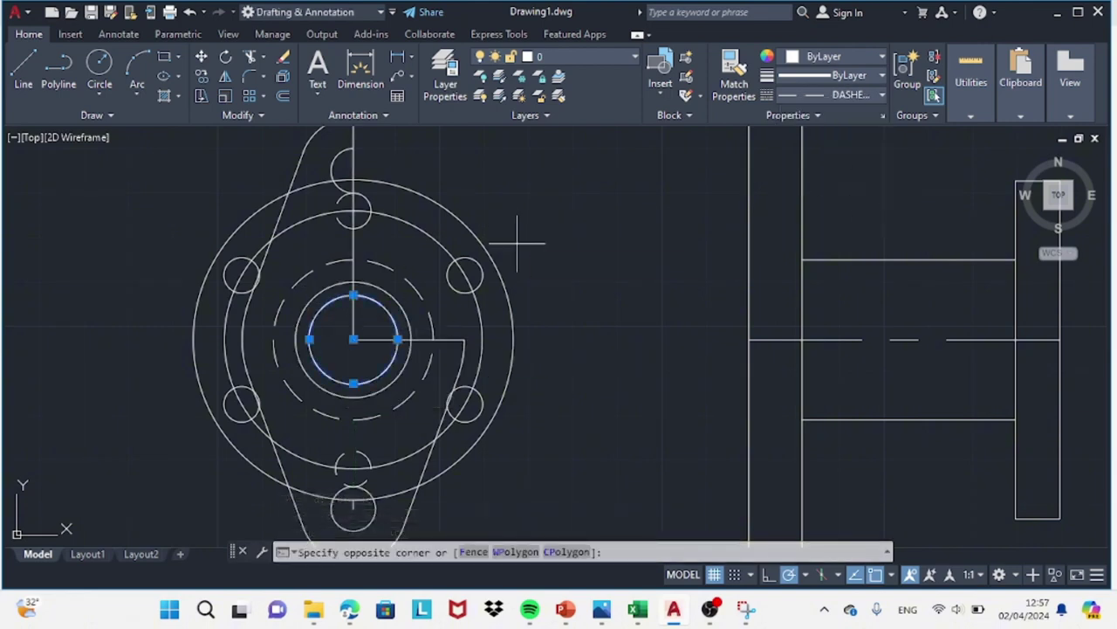
key(Escape)
click(397, 332)
click(882, 94)
click(859, 117)
text(tr)
key(Return)
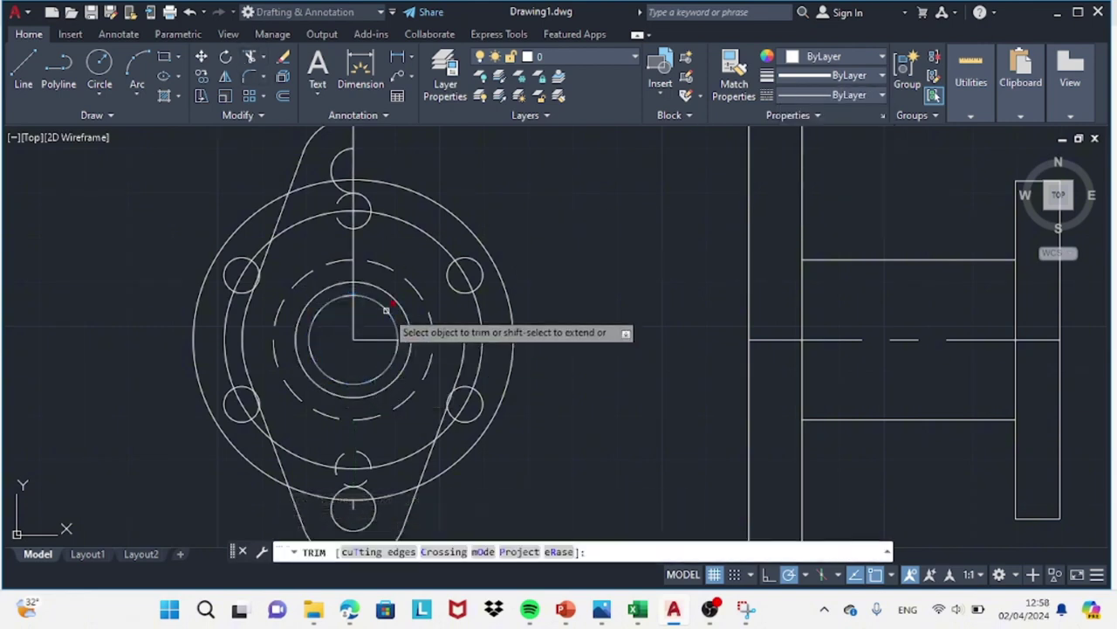
key(Escape)
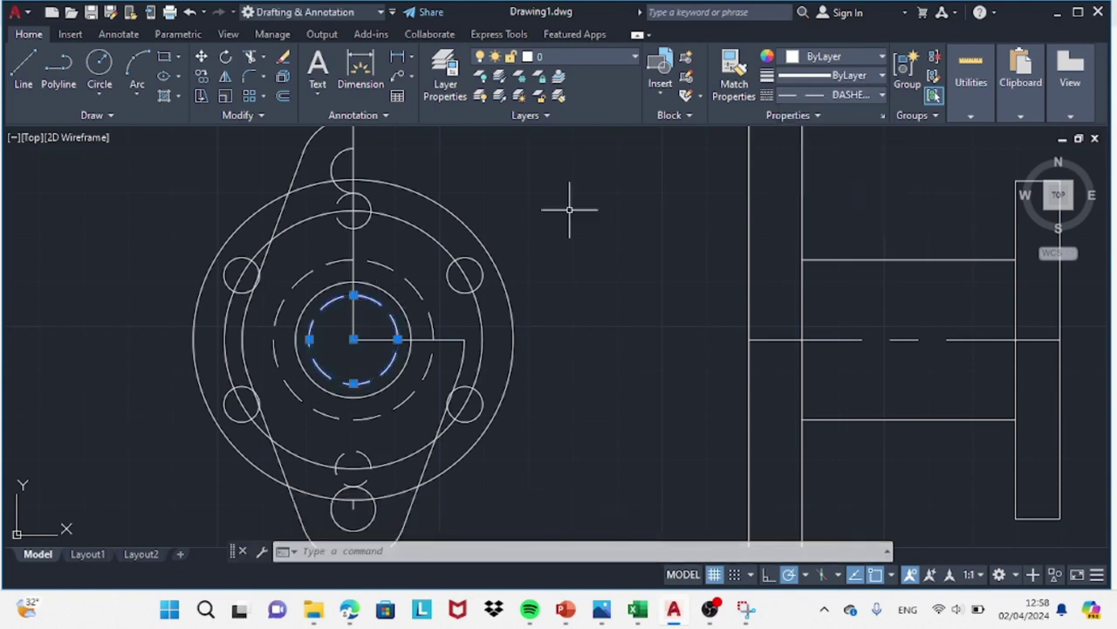
key(Escape)
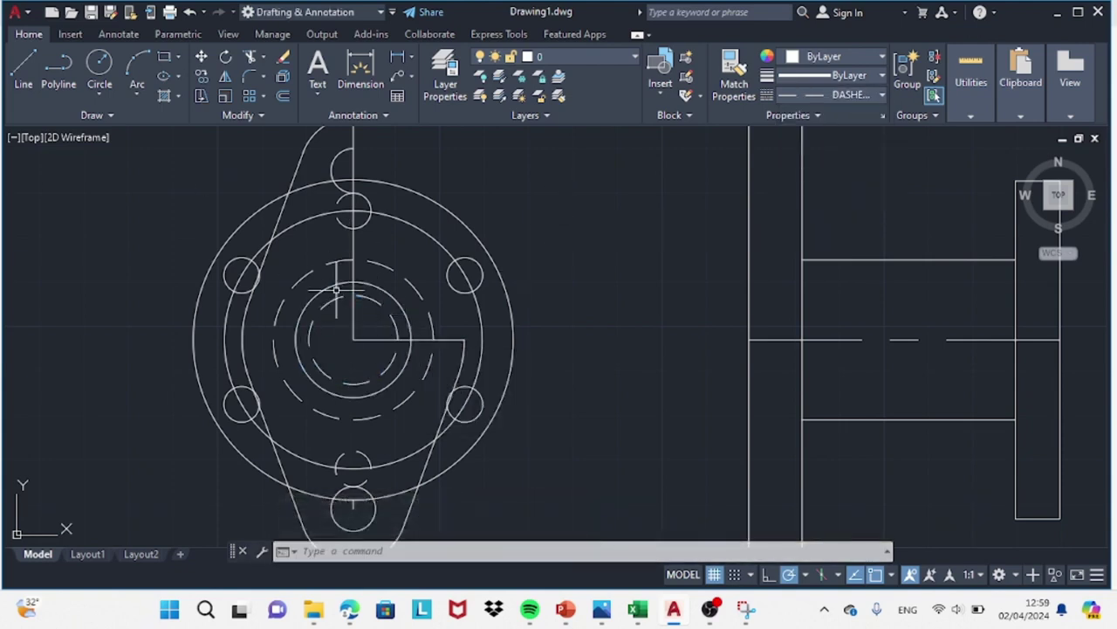
- Add a radius-18 circle and fence-trim the inner circle inside the quarter section
click(100, 69)
click(354, 340)
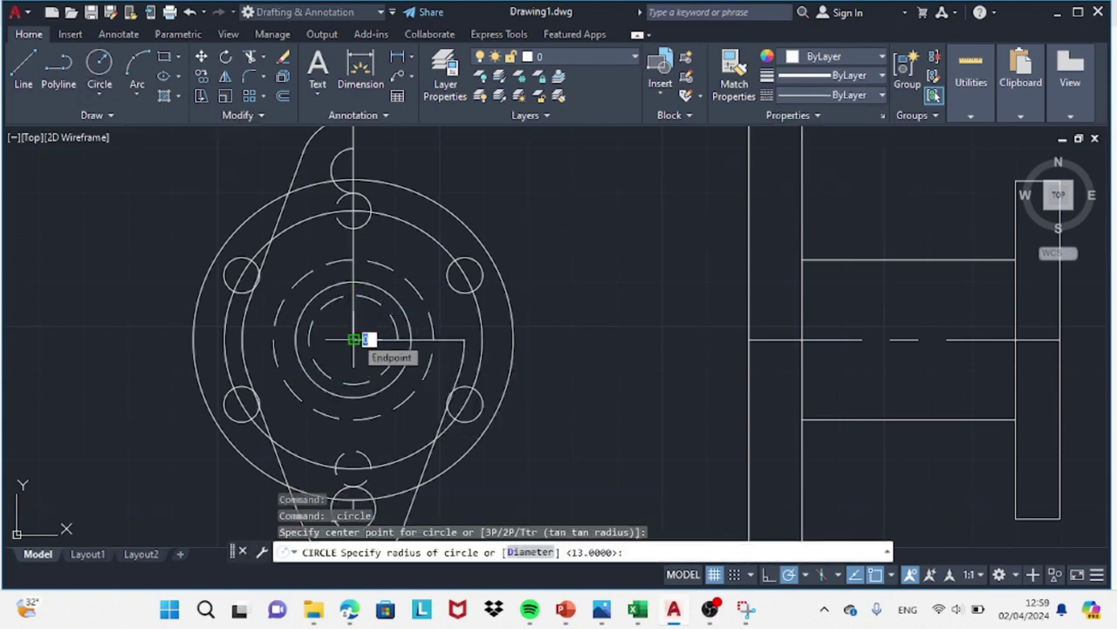
text(18)
key(Return)
text(tr)
key(Return)
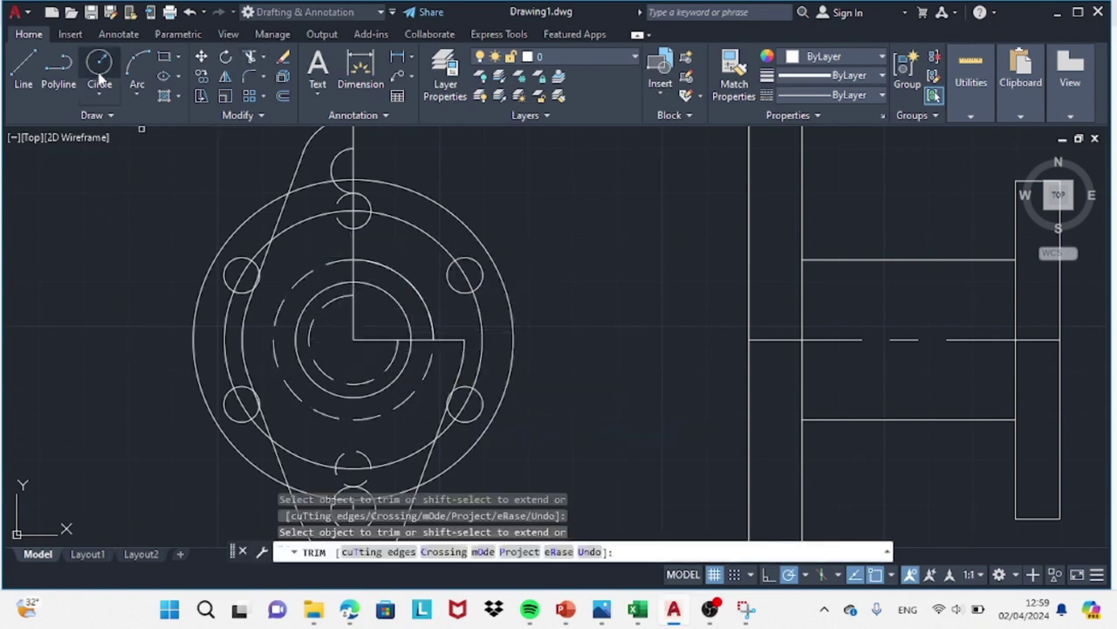
key(Escape)
key(Return)
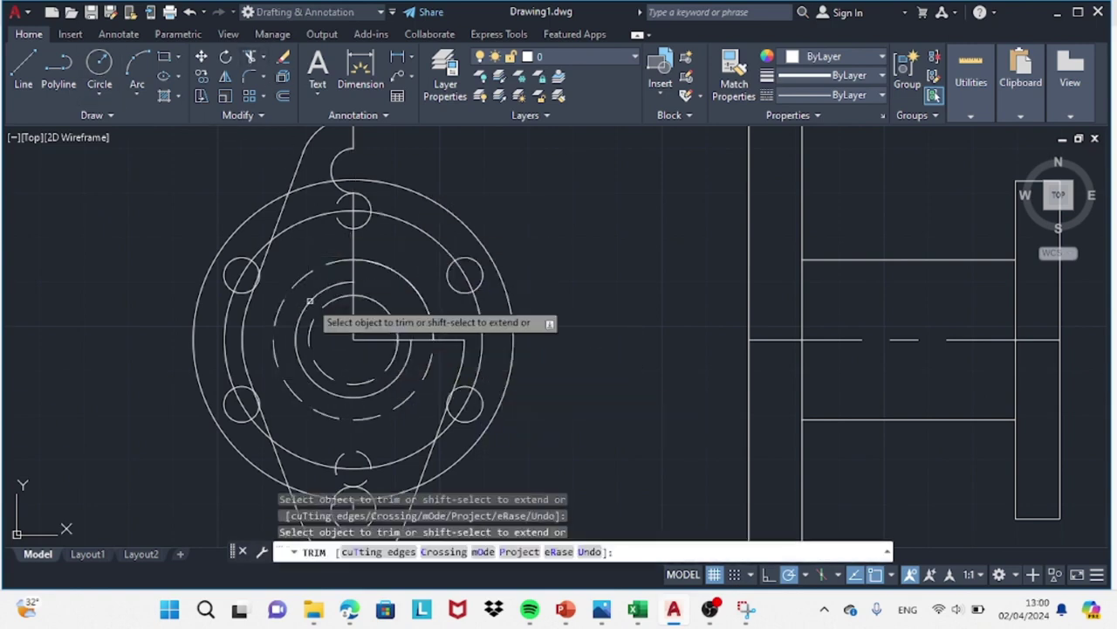
drag(314, 316, 340, 306)
key(Escape)
- Draw and undo a stray 13-unit line from the centre point
text(l)
key(Return)
click(354, 340)
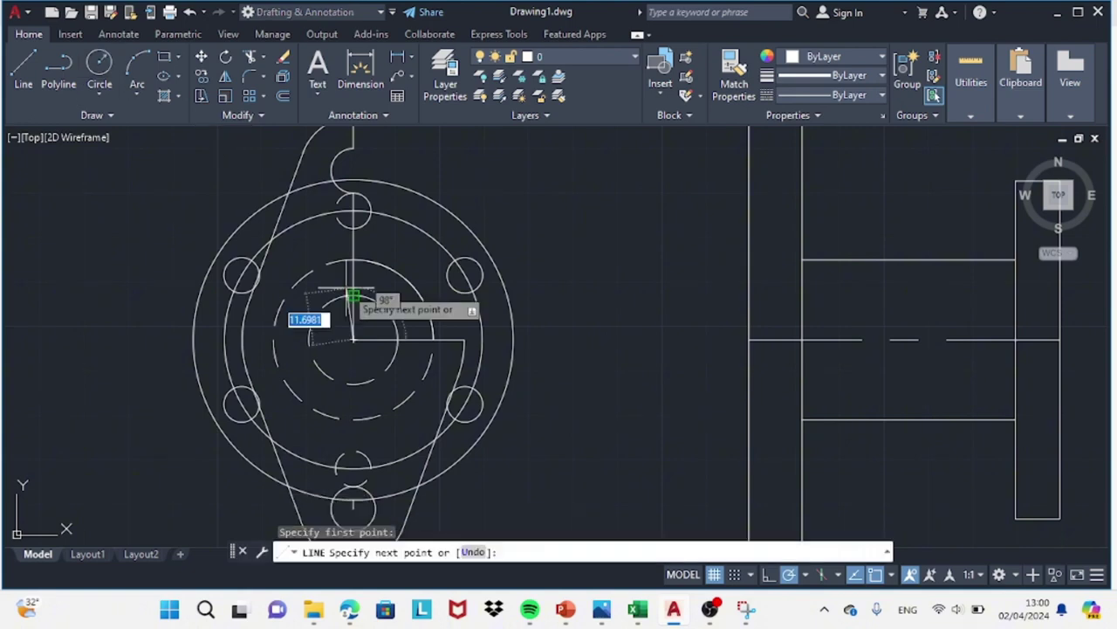
text(13)
key(Return)
key(Escape)
key(ctrl+z)
- Add a radius-13 circle at the front view's centre, trim it, and begin hatching
key(c)
key(Return)
click(354, 339)
text(13)
key(Return)
click(412, 340)
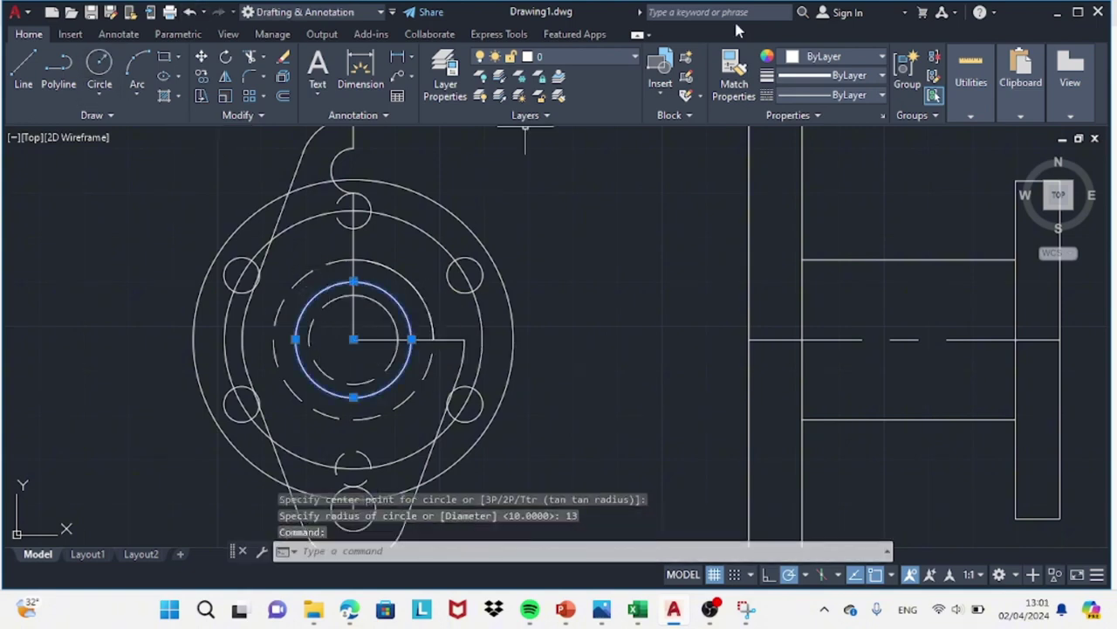
key(Escape)
text(tr)
key(Return)
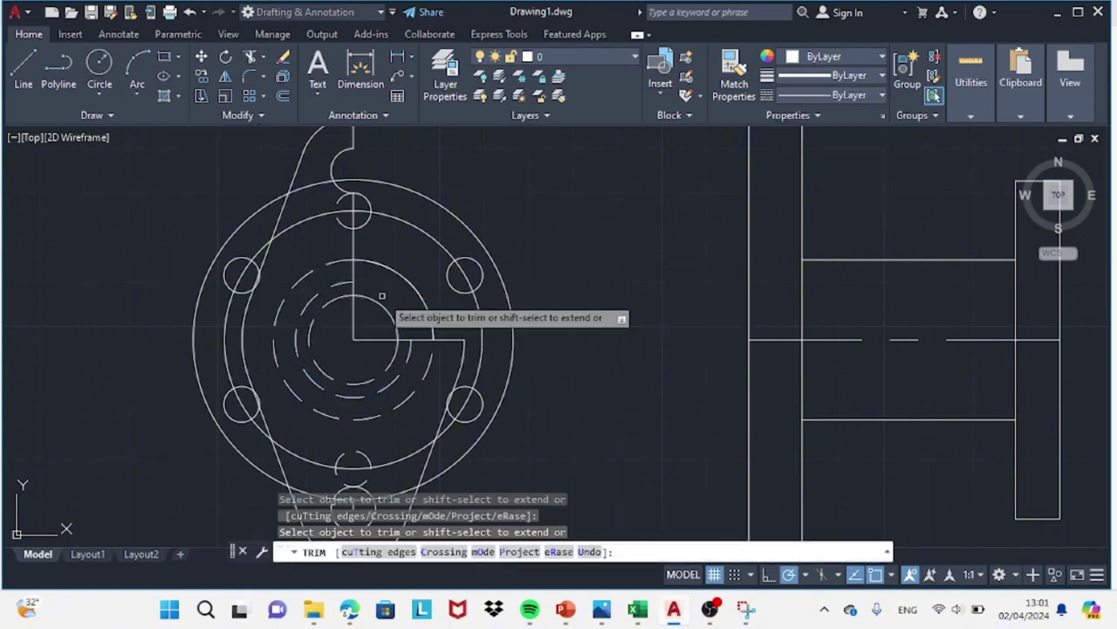
click(165, 97)
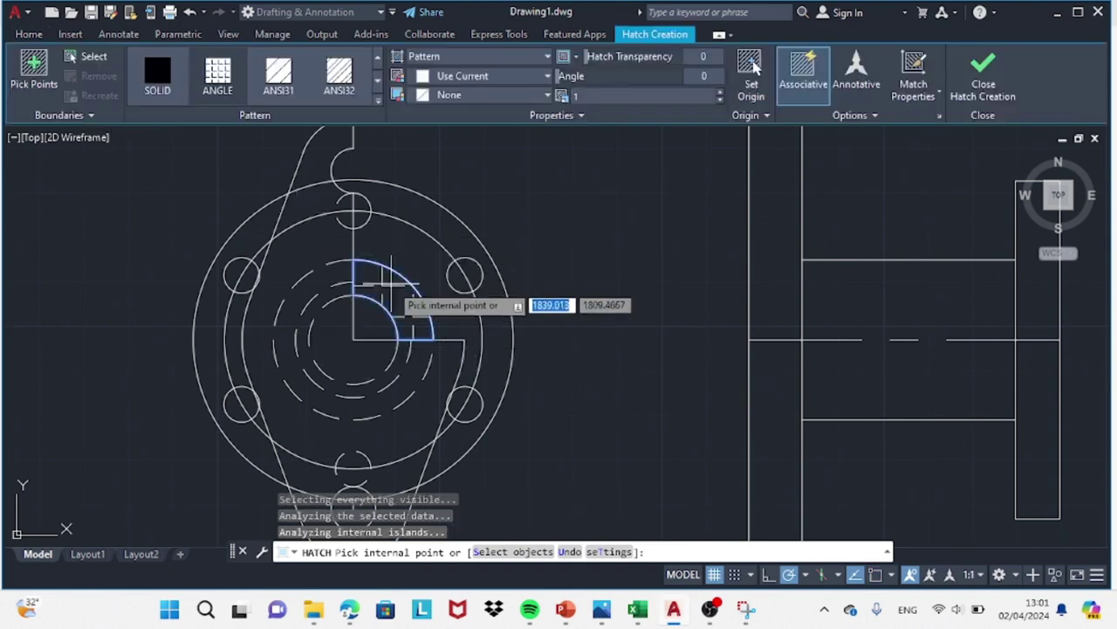
- Hatch the sectioned quarter with ANSI32 and pan both views lower
click(346, 82)
scroll(450, 131, down, 2)
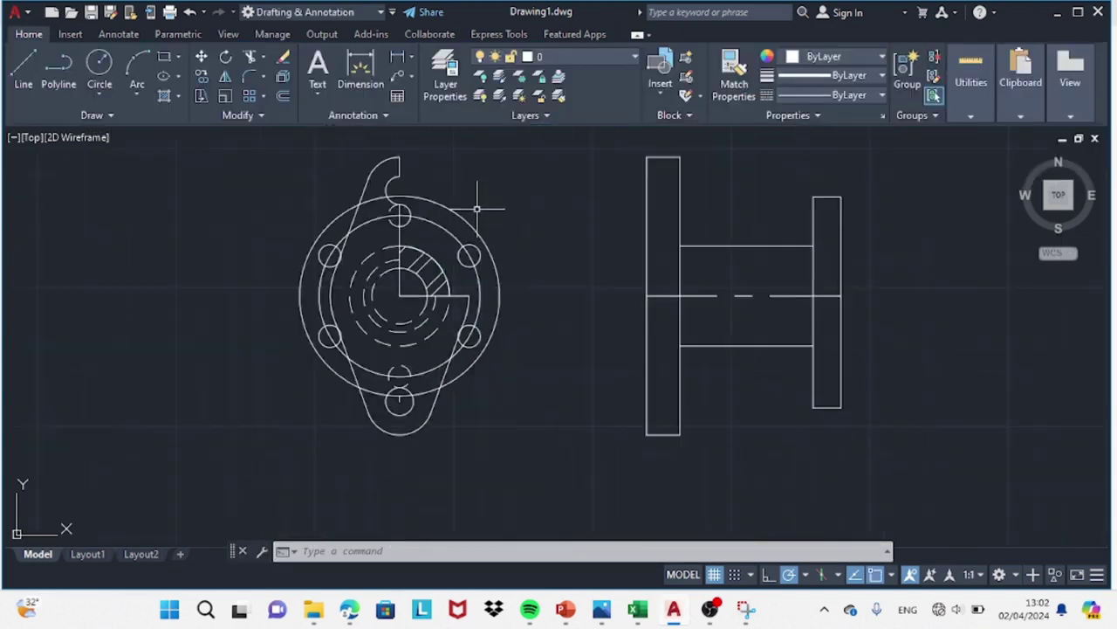
scroll(742, 294, up, 1)
right_click(563, 254)
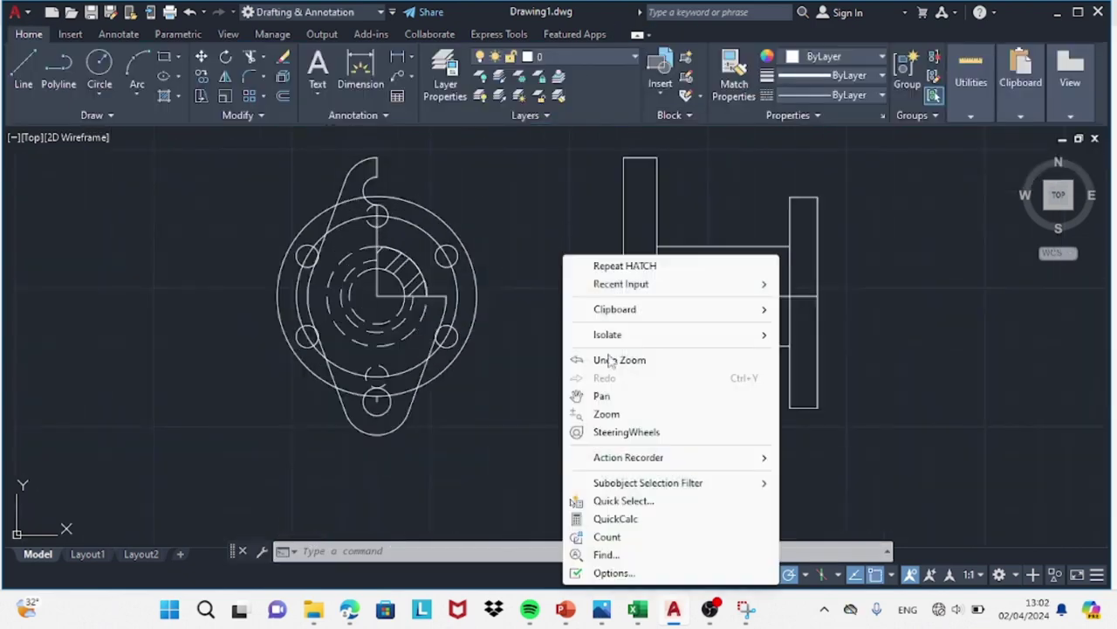
click(599, 394)
drag(547, 196, 541, 292)
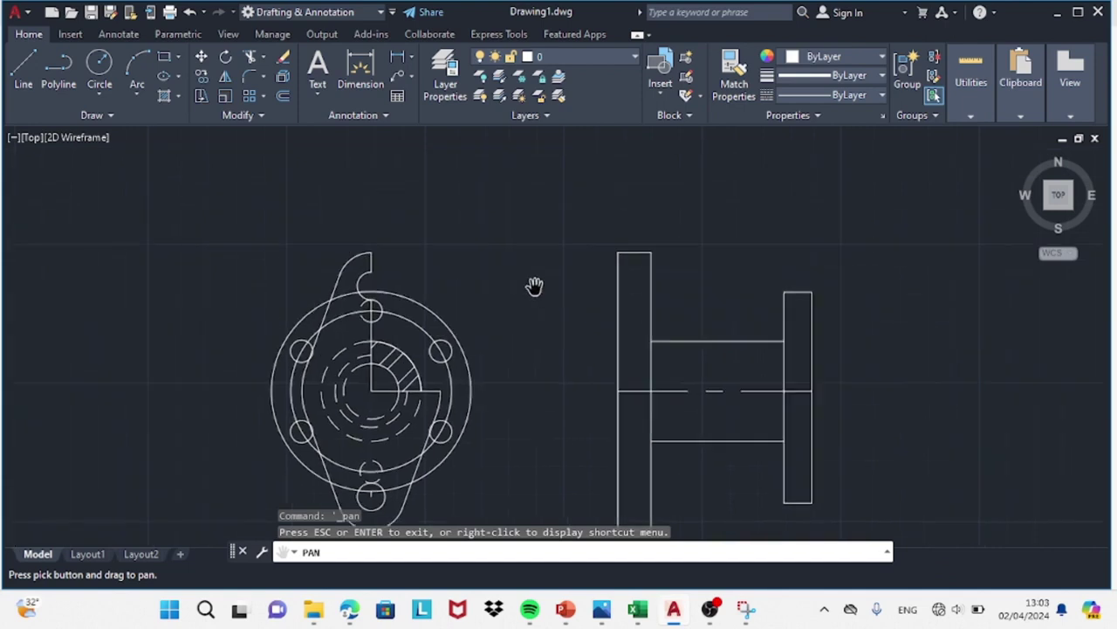
- Check the reference, then start a line at the side view's left flange inner edge
click(24, 70)
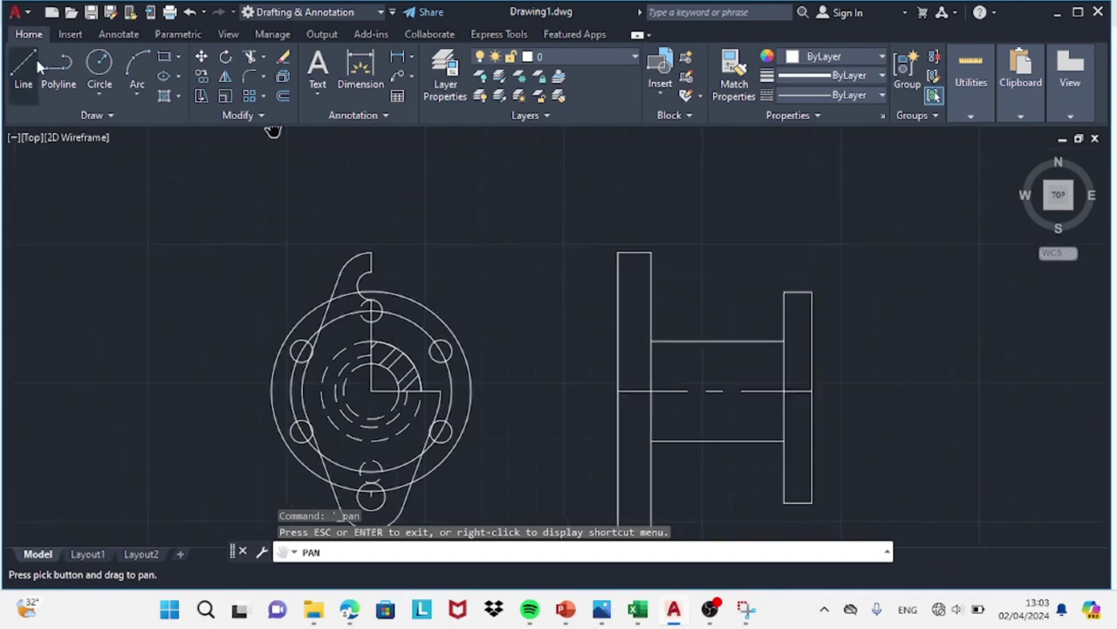
click(349, 609)
ctrl+scroll(550, 332, up, 3)
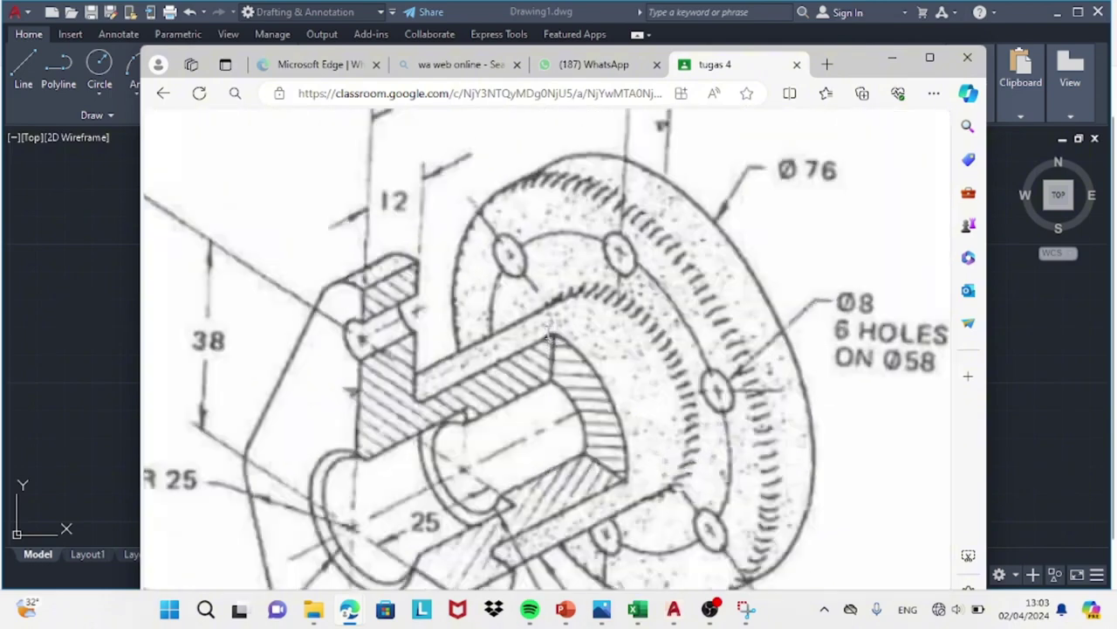
scroll(538, 332, down, 3)
key(alt+Tab)
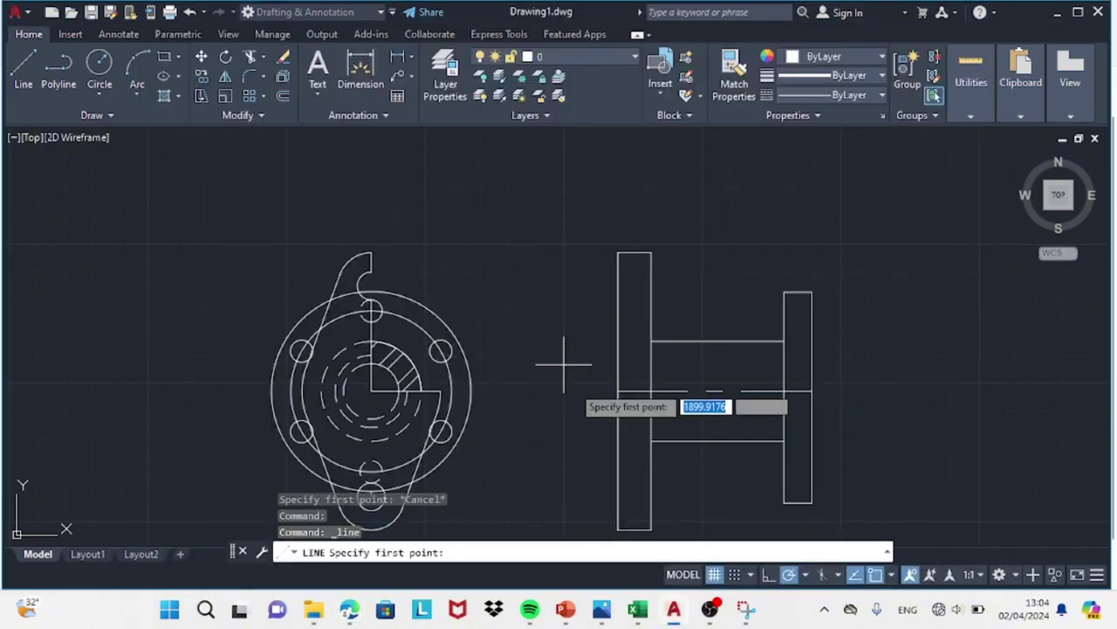
scroll(370, 367, up, 1)
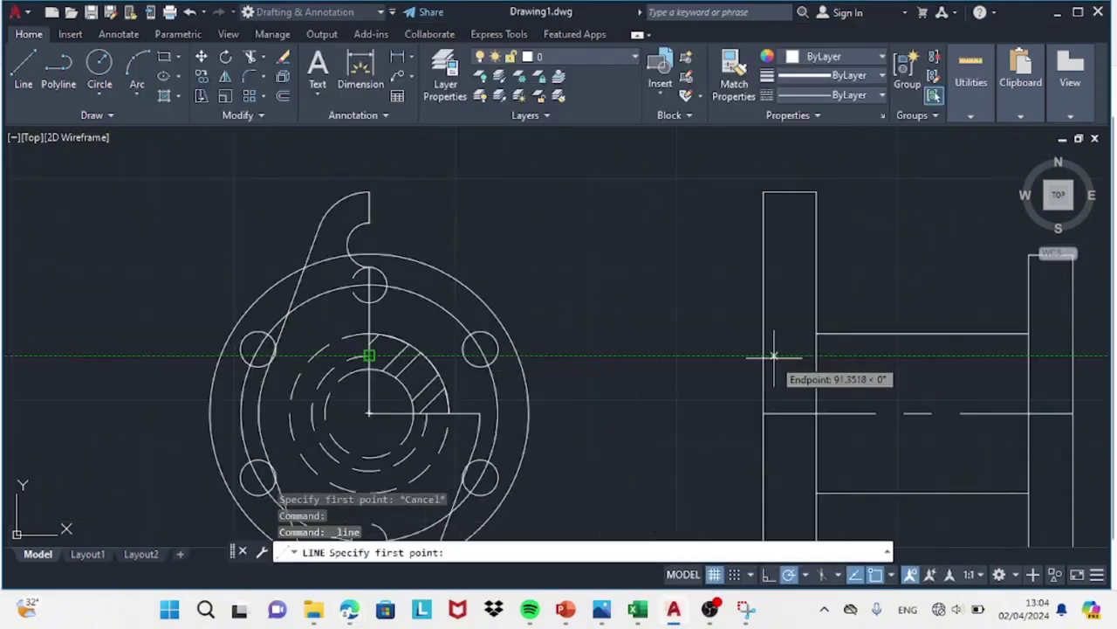
click(812, 355)
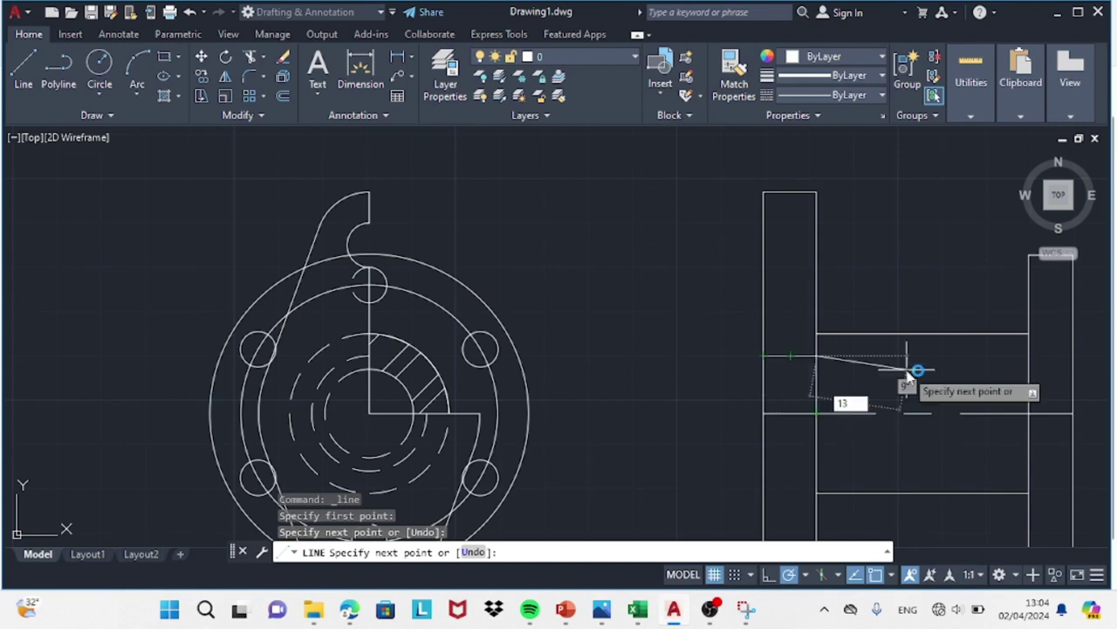
- Draw the horizontal bore-step segment toward the hub, checking the reference drawing
click(875, 356)
key(Return)
key(Return)
key(Return)
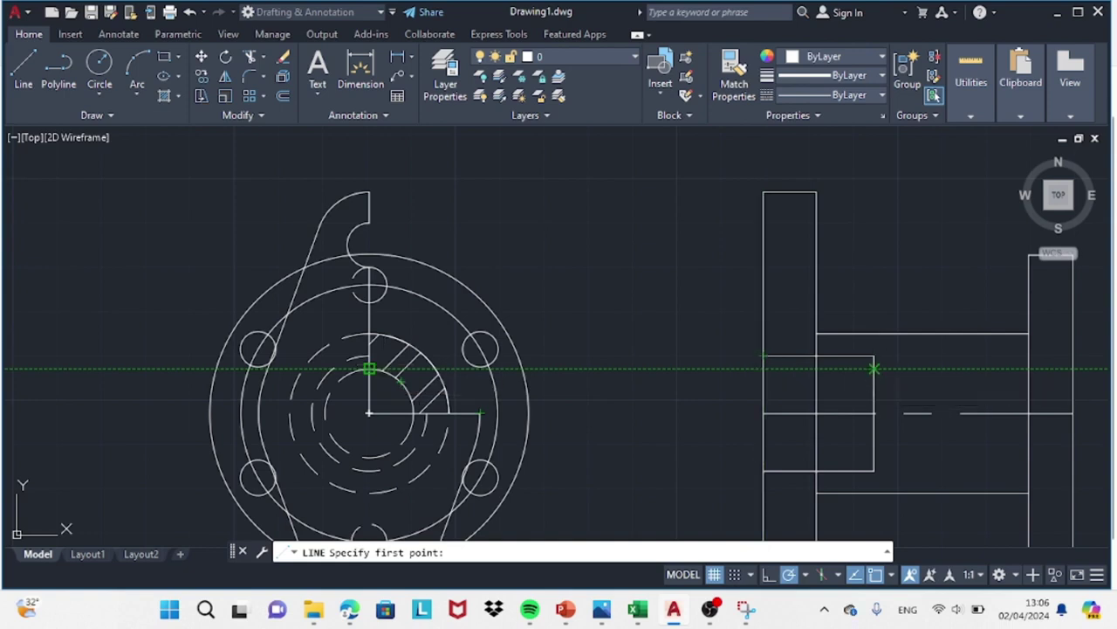
click(874, 369)
key(Escape)
click(710, 608)
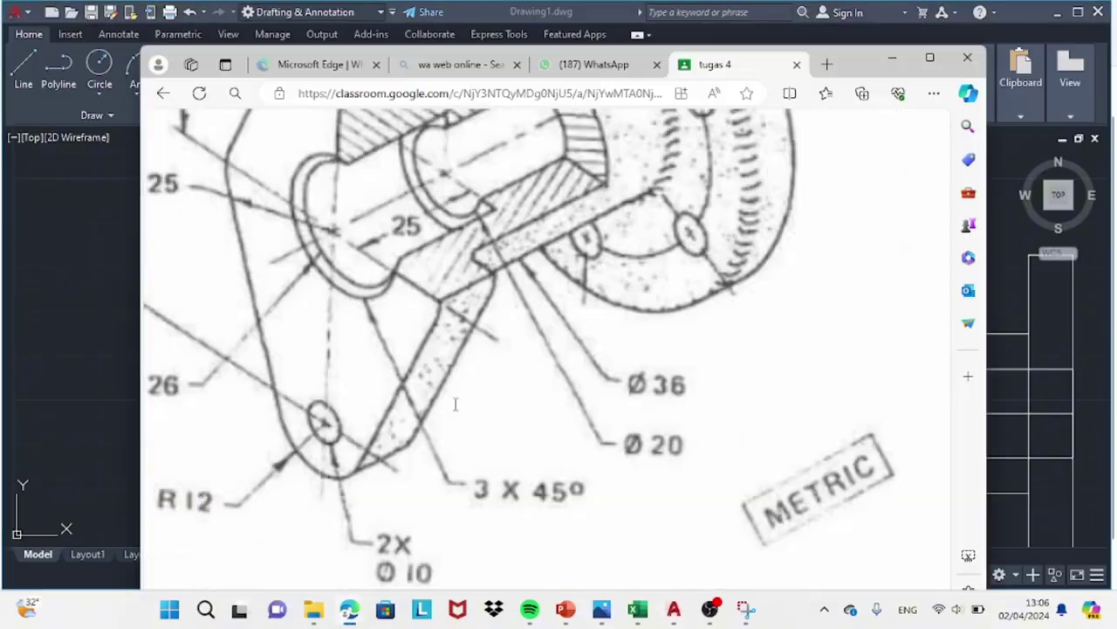
click(709, 608)
click(23, 70)
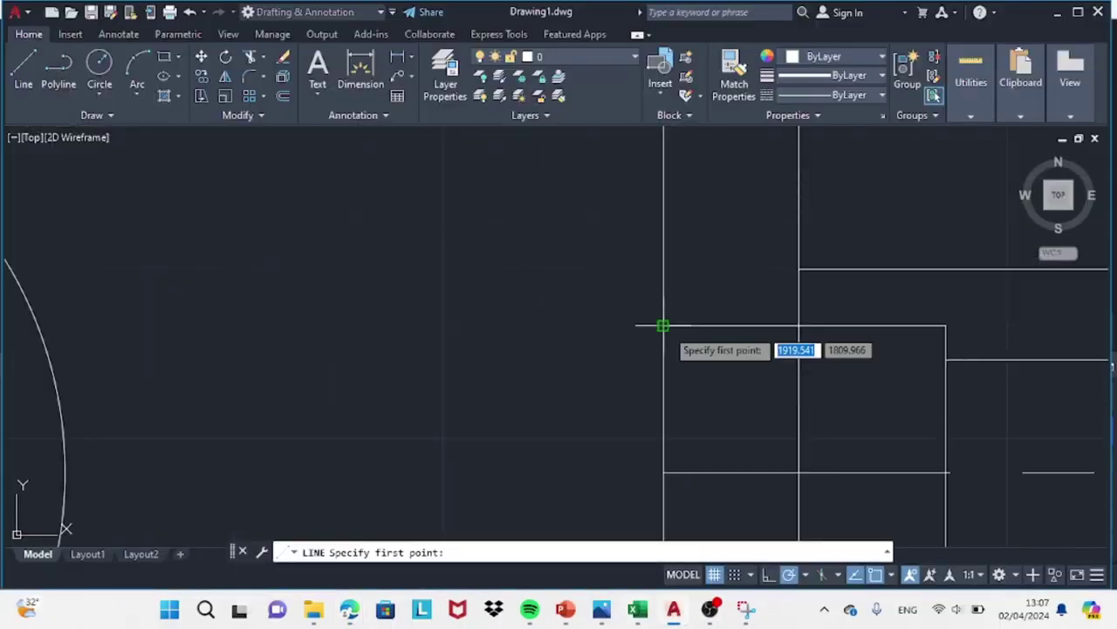
- Draw the upper 3-unit bore step and its 45° chamfer, undoing one wrong segment
click(664, 325)
key(Return)
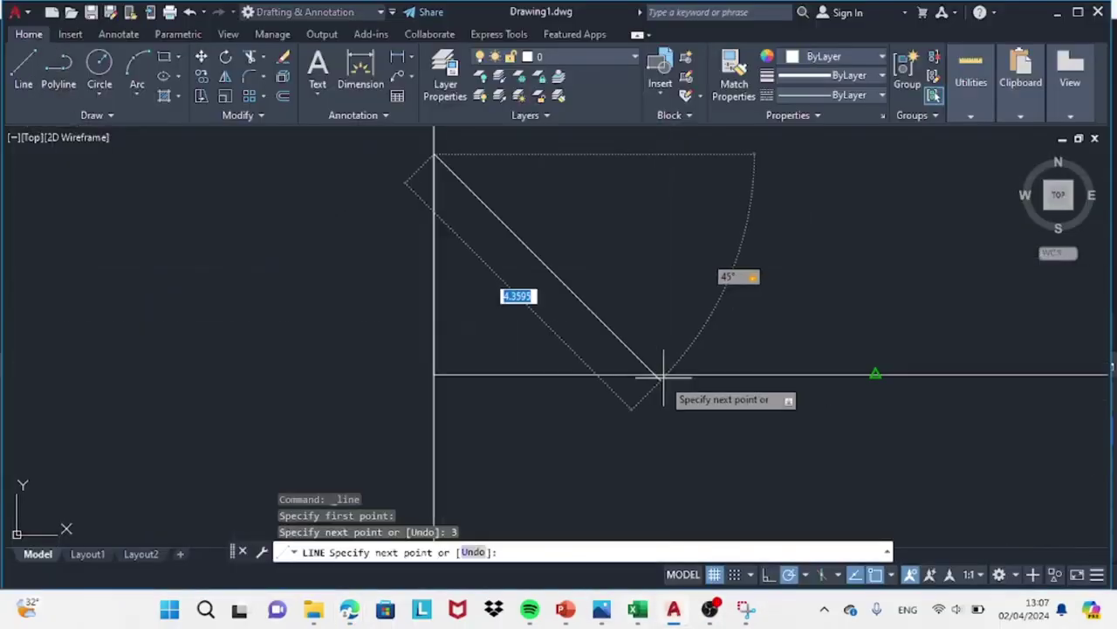
scroll(706, 317, up, 5)
click(591, 312)
key(ctrl+z)
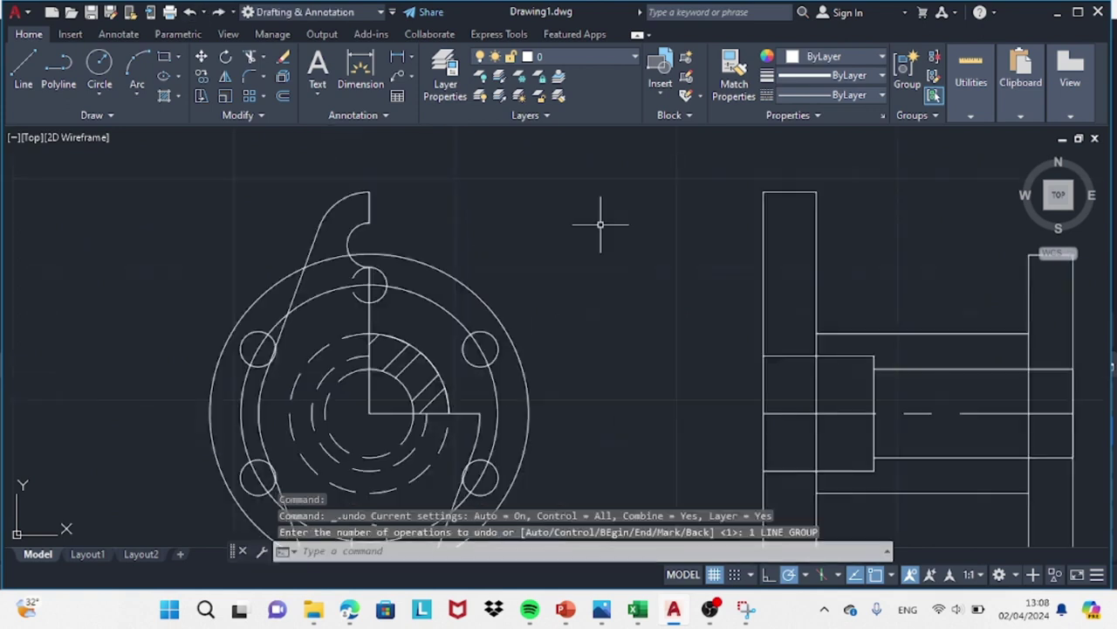
scroll(461, 305, up, 2)
click(432, 323)
key(Escape)
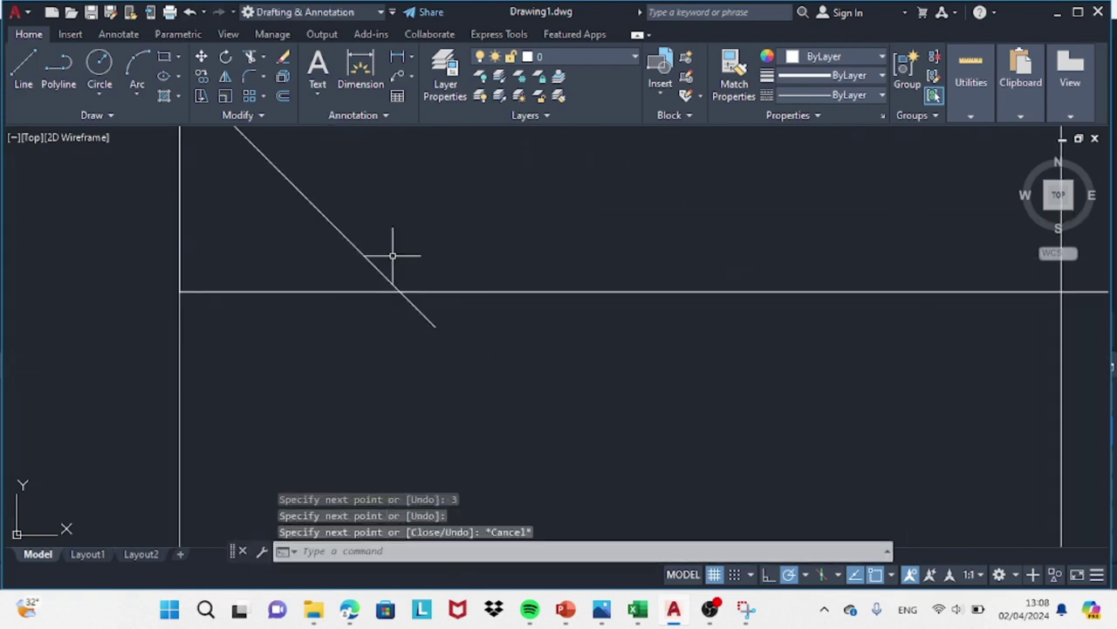
- Trim away the extra lines at the upper chamfer with TR
scroll(393, 253, down, 2)
text(tr)
key(Return)
scroll(463, 346, down, 2)
- Draw the lower 3-unit step segment at the step corner and trim the leftover lines
click(24, 70)
click(392, 451)
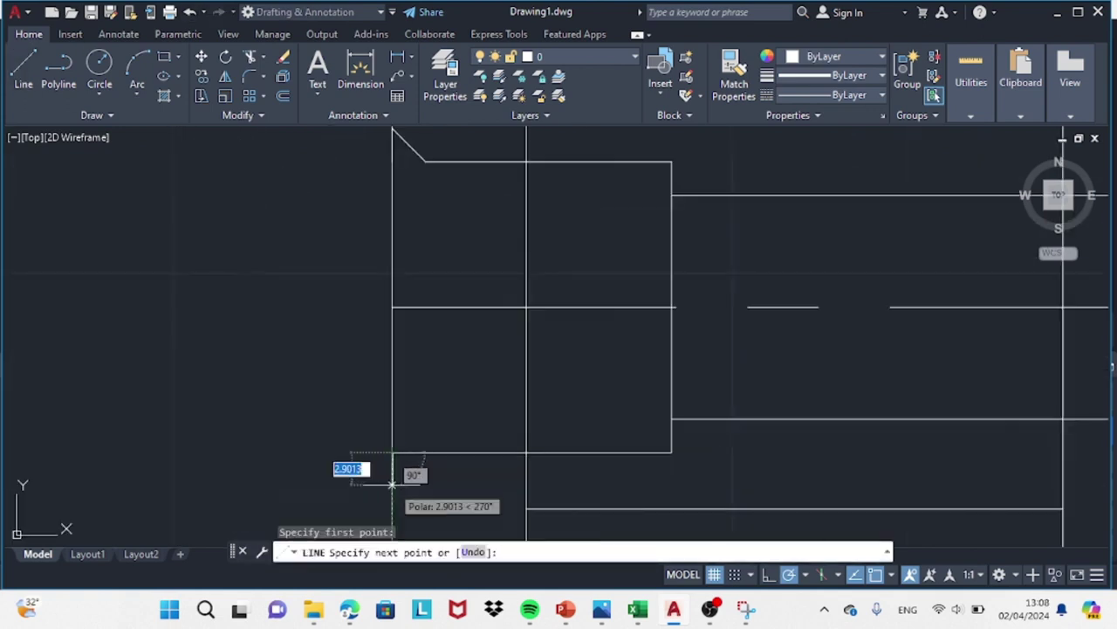
text(3)
key(Return)
key(Escape)
text(tr)
key(Return)
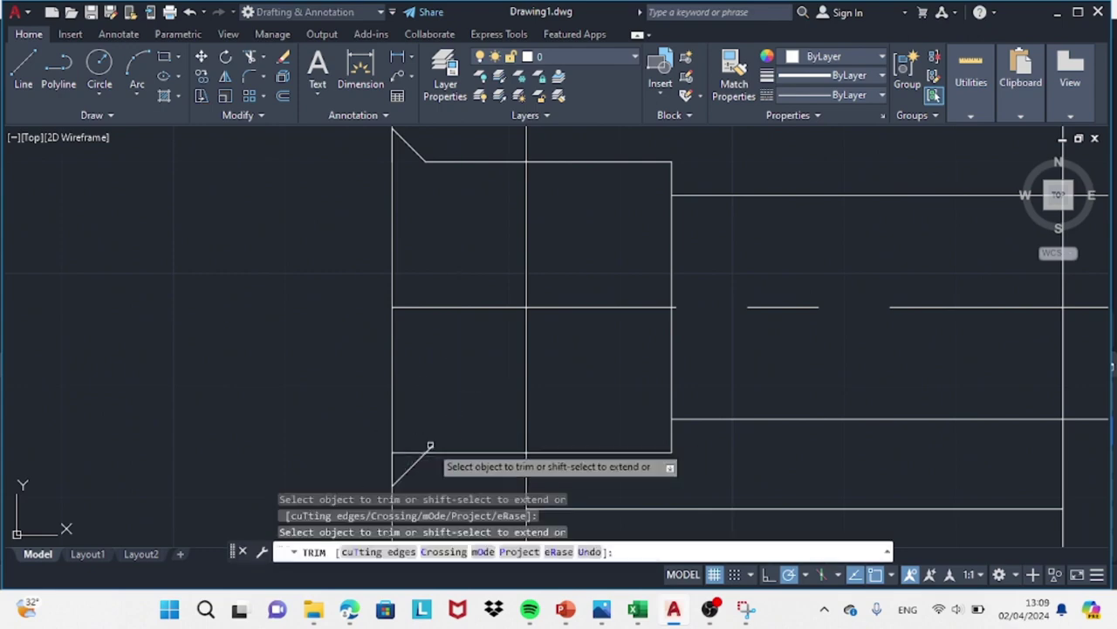
scroll(496, 362, down, 2)
scroll(528, 349, up, 1)
scroll(663, 350, down, 2)
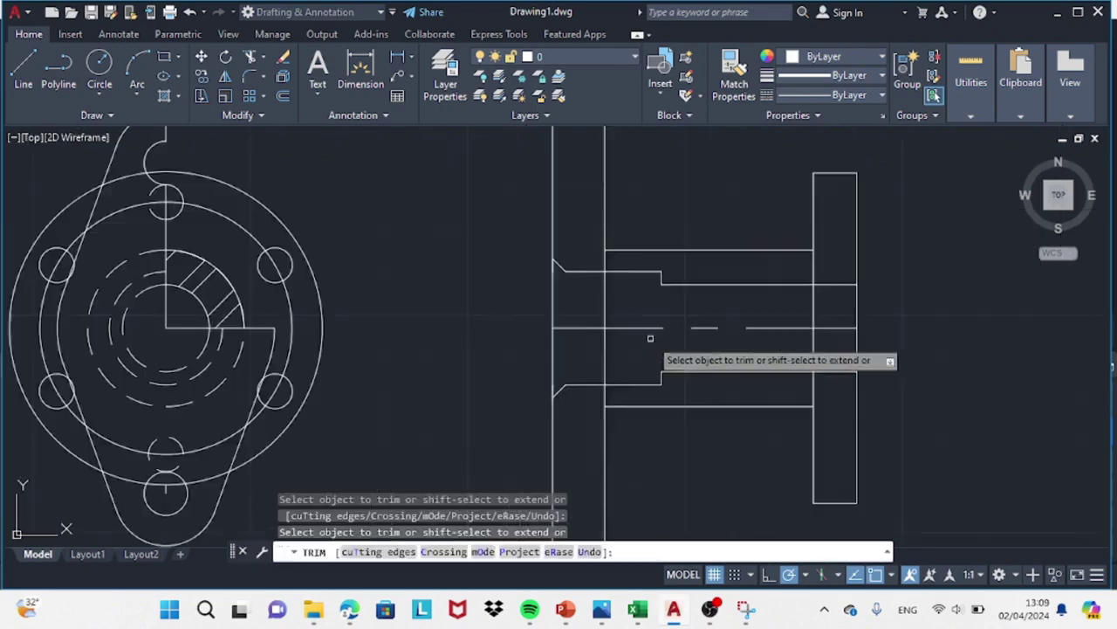
scroll(720, 387, down, 2)
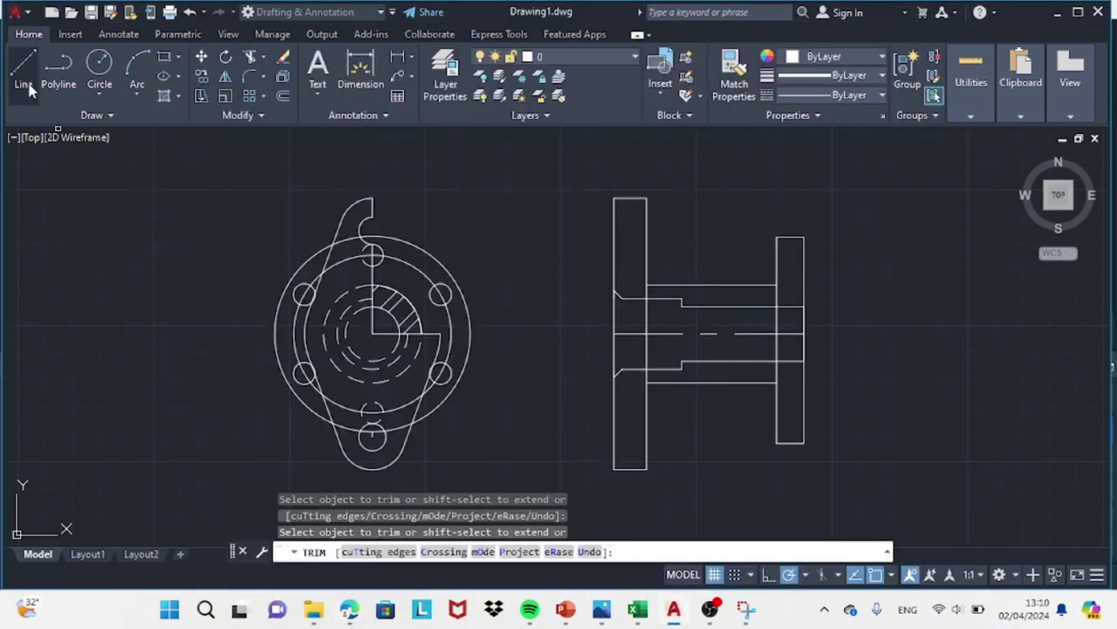
click(26, 86)
- Set the linetype to DASHED, draw the hidden bore line across the hub, and trim the solid one
click(712, 283)
scroll(698, 297, up, 2)
key(Escape)
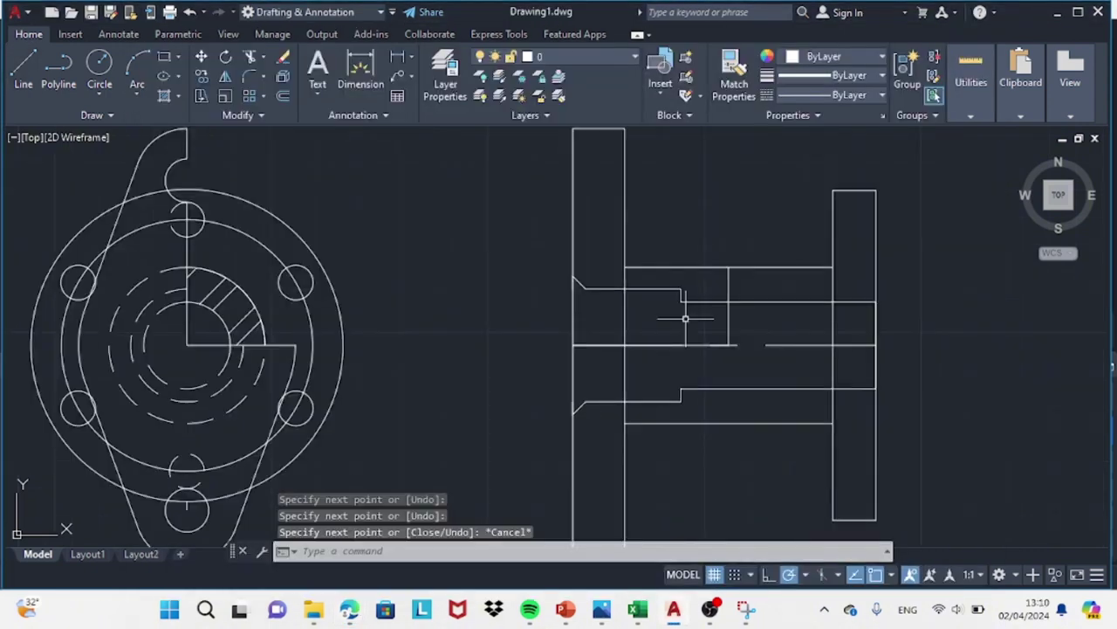
text(tr)
key(Return)
click(881, 95)
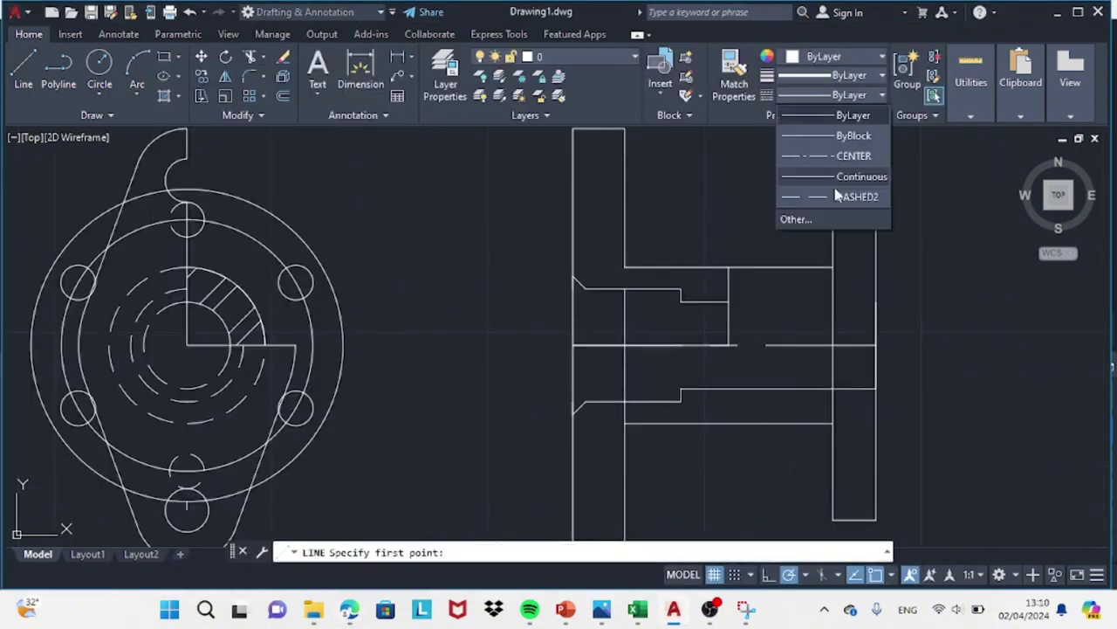
click(838, 189)
click(681, 302)
click(876, 301)
key(Escape)
text(tr)
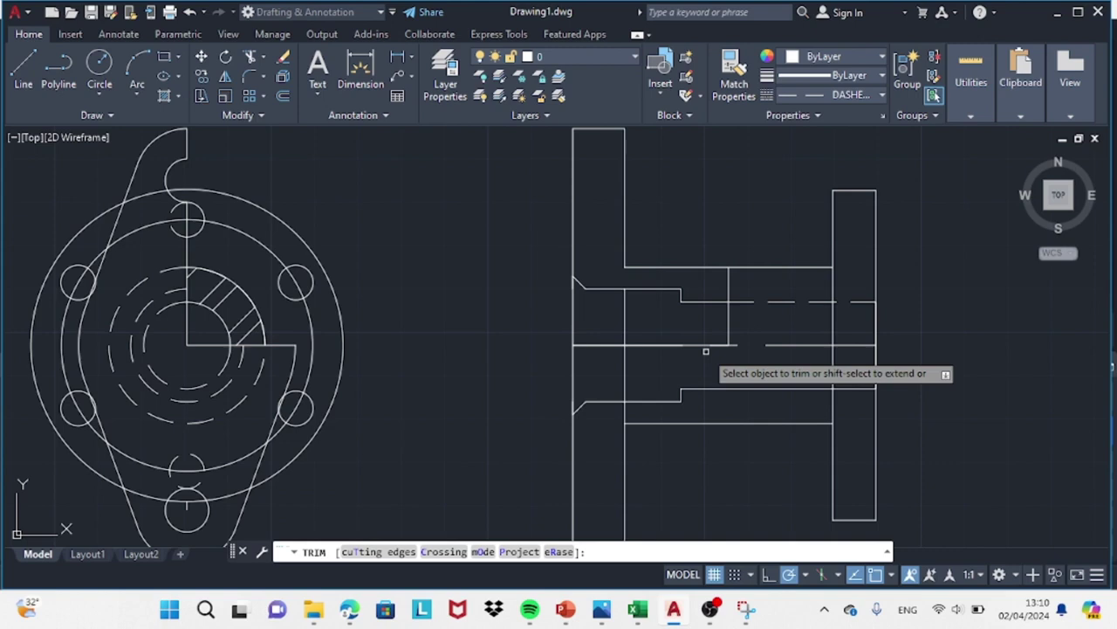
click(724, 387)
key(Escape)
- Draw a dashed line from the right flange to the bore step and make the chamfer line dashed
text(l)
key(Return)
click(833, 388)
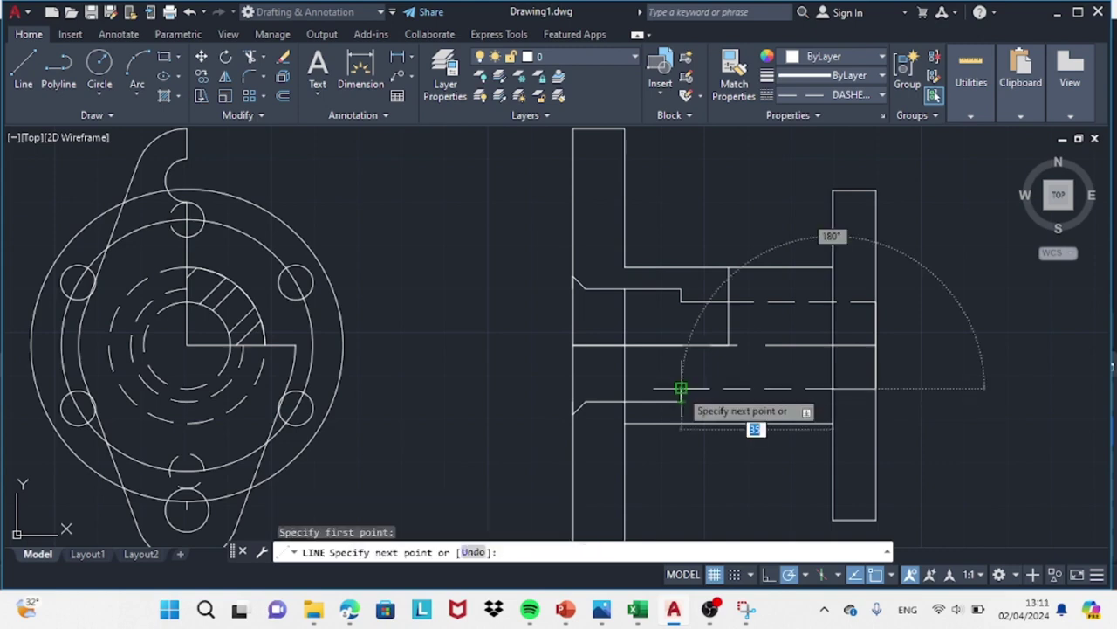
click(681, 388)
key(Escape)
text(tr)
key(Return)
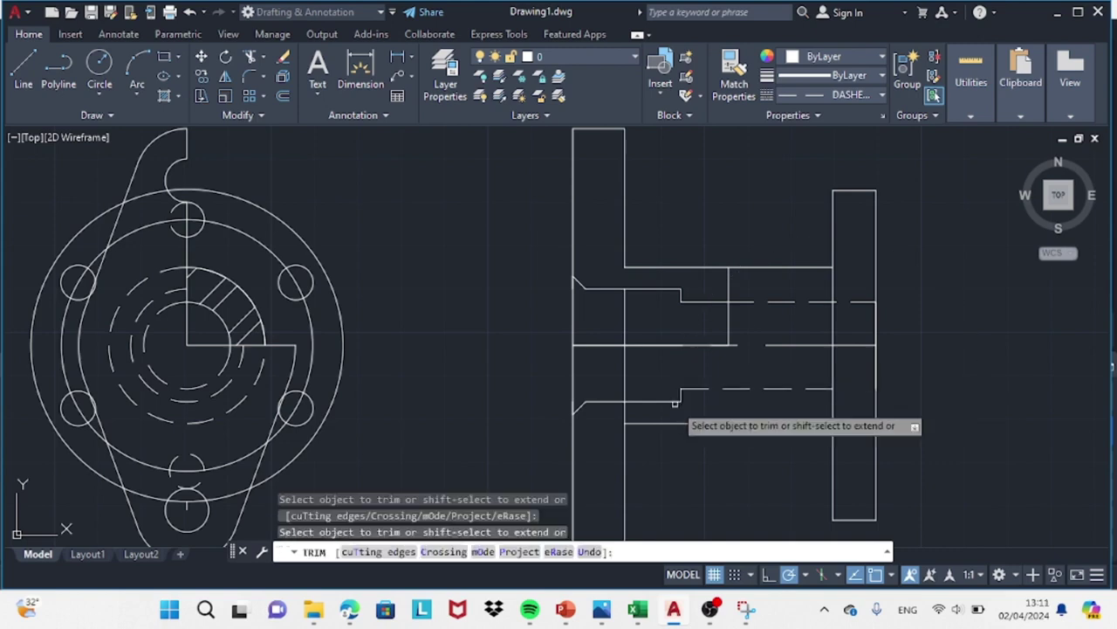
key(Escape)
click(675, 404)
key(Escape)
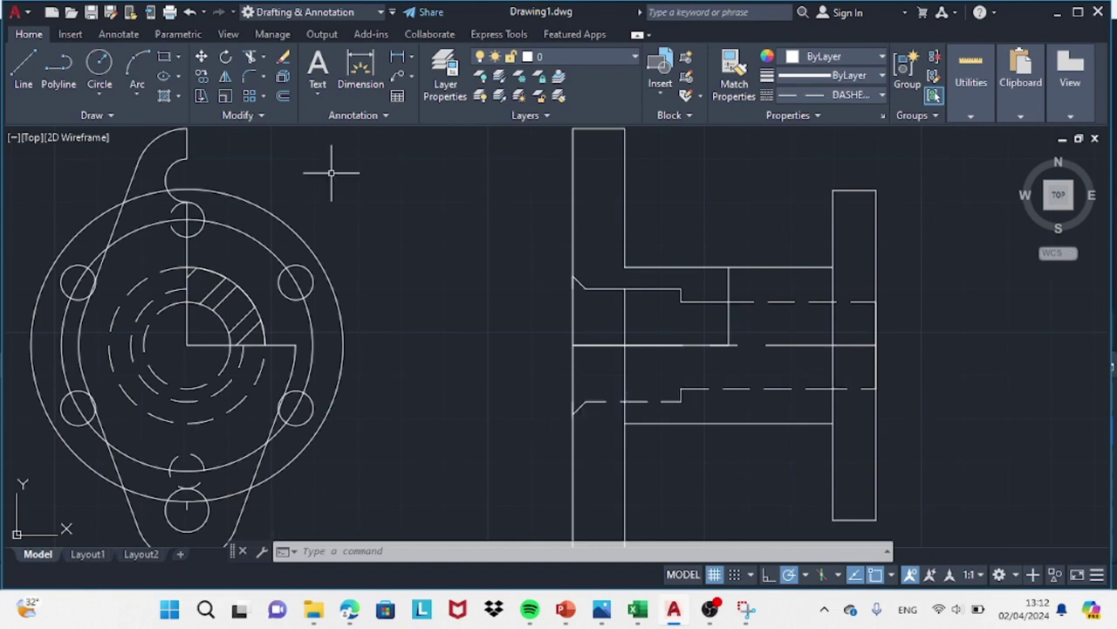
- Draw a projection line from the front view's top across to the side view's flange
key(Return)
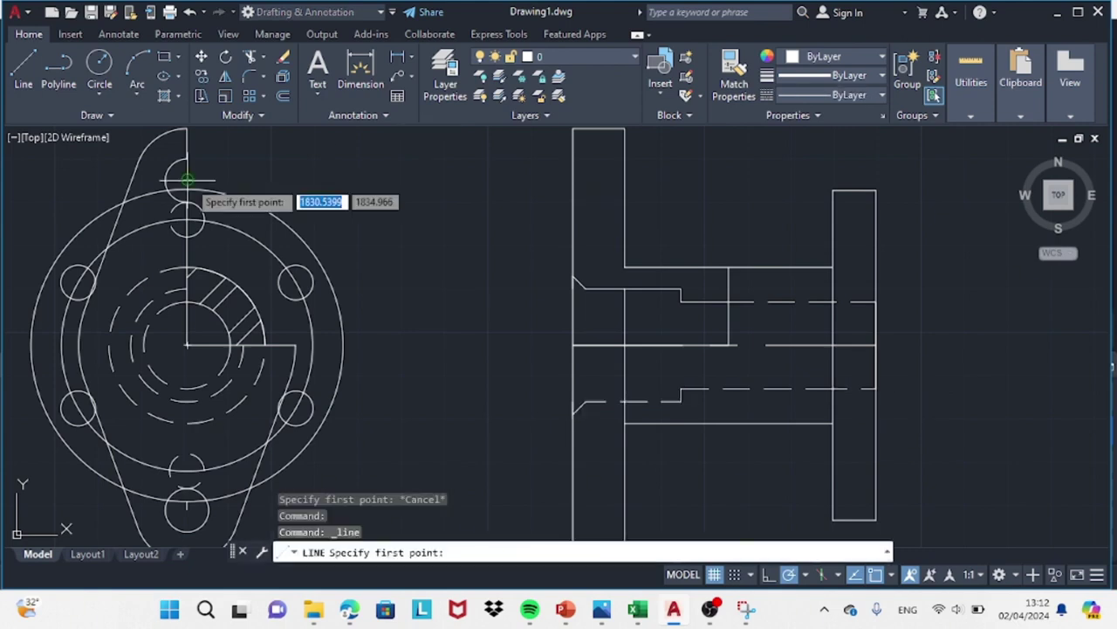
click(186, 181)
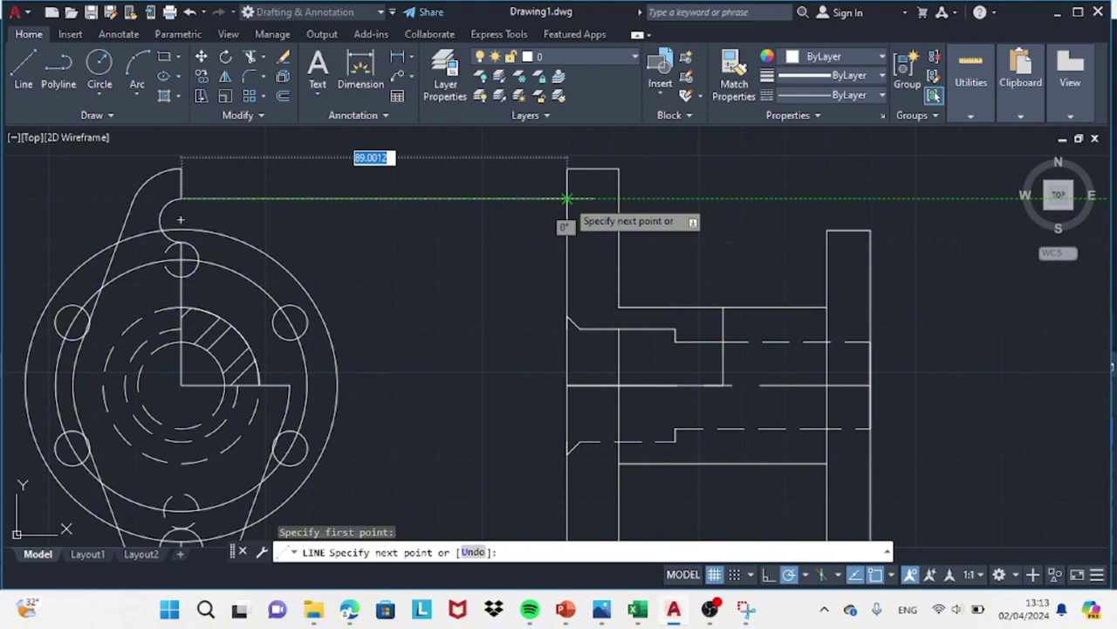
click(568, 199)
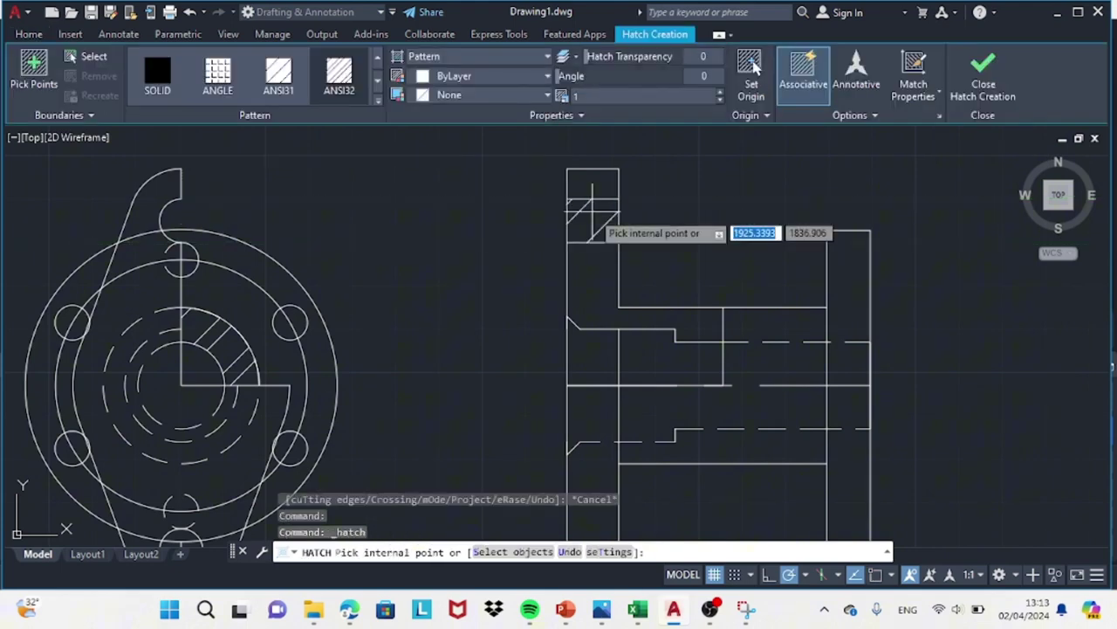
click(349, 609)
mouse_move(673, 609)
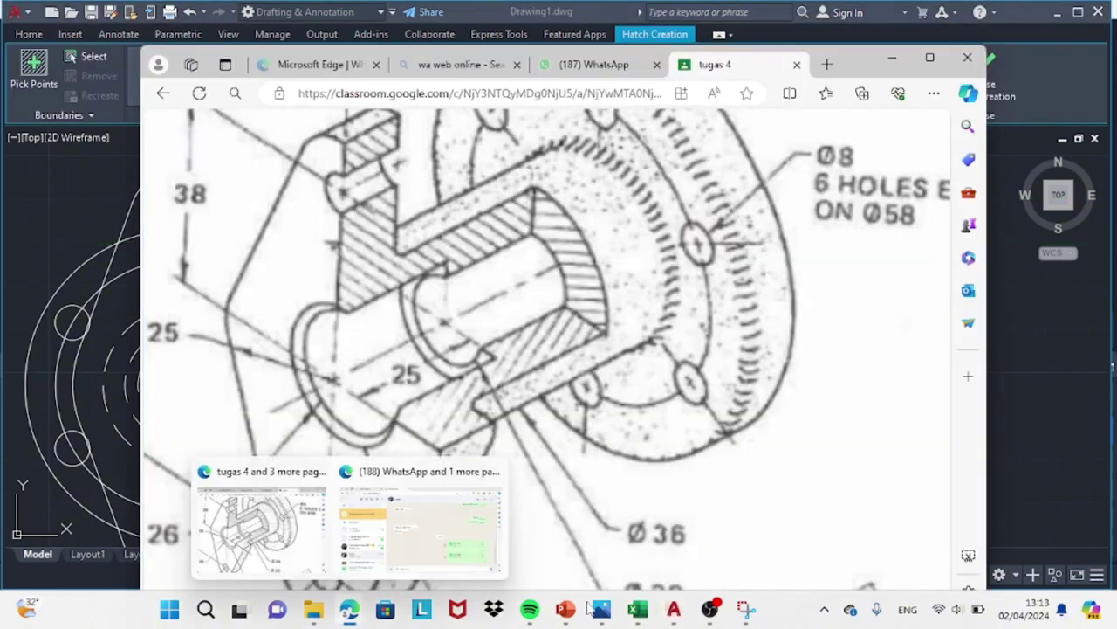
click(671, 608)
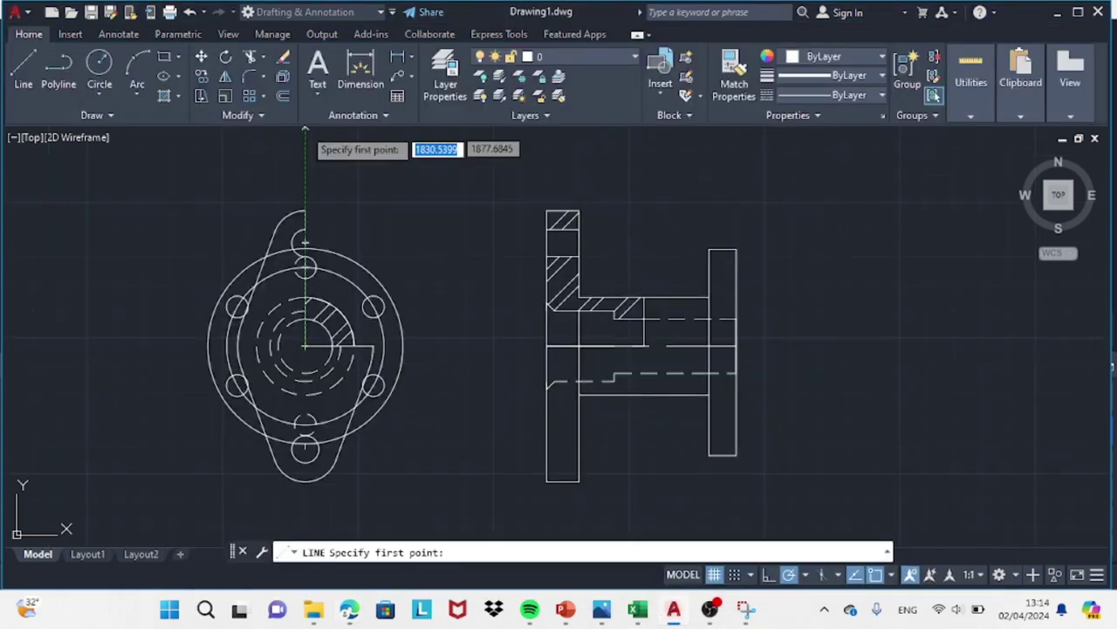
- Window-select the sectioned view and move it to sit above the circular front view
click(305, 131)
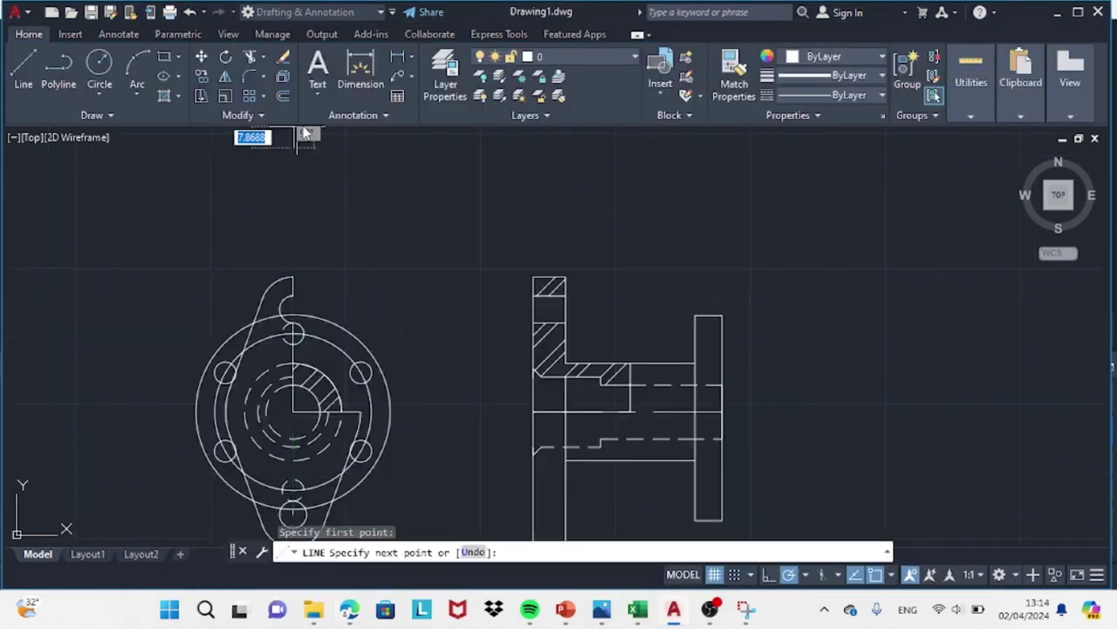
middle_drag(305, 130, 393, 433)
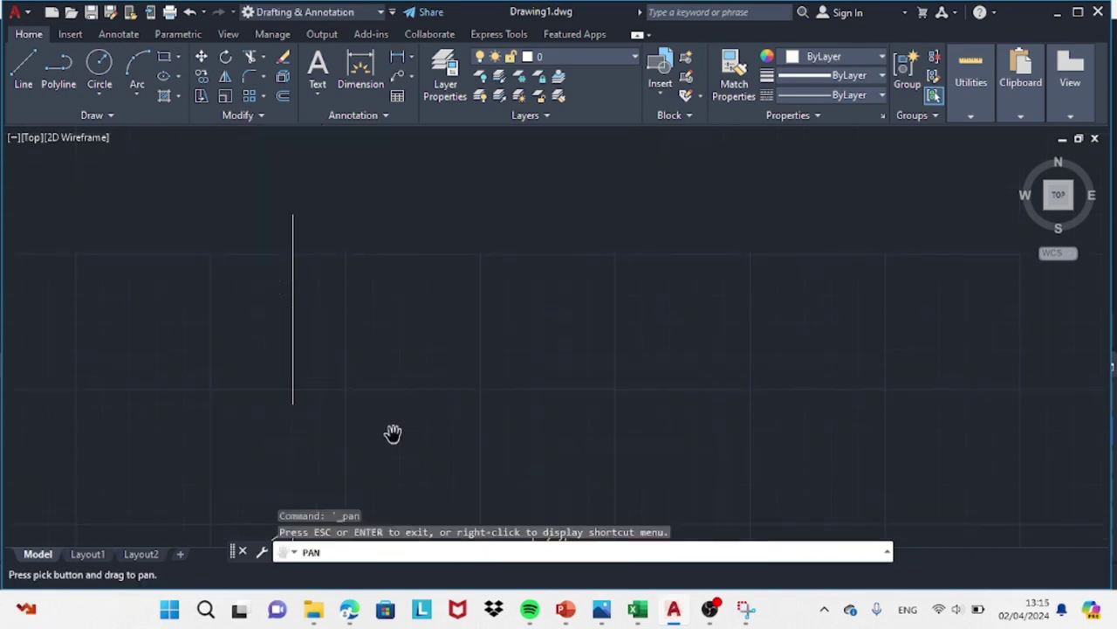
drag(393, 433, 454, 509)
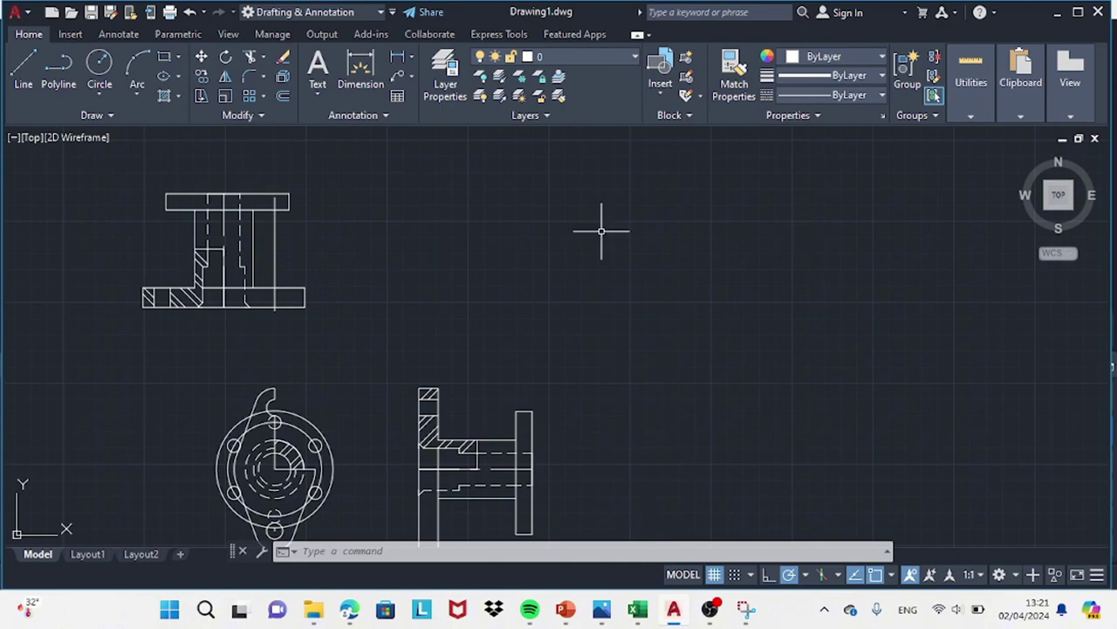
click(200, 57)
click(107, 174)
click(327, 338)
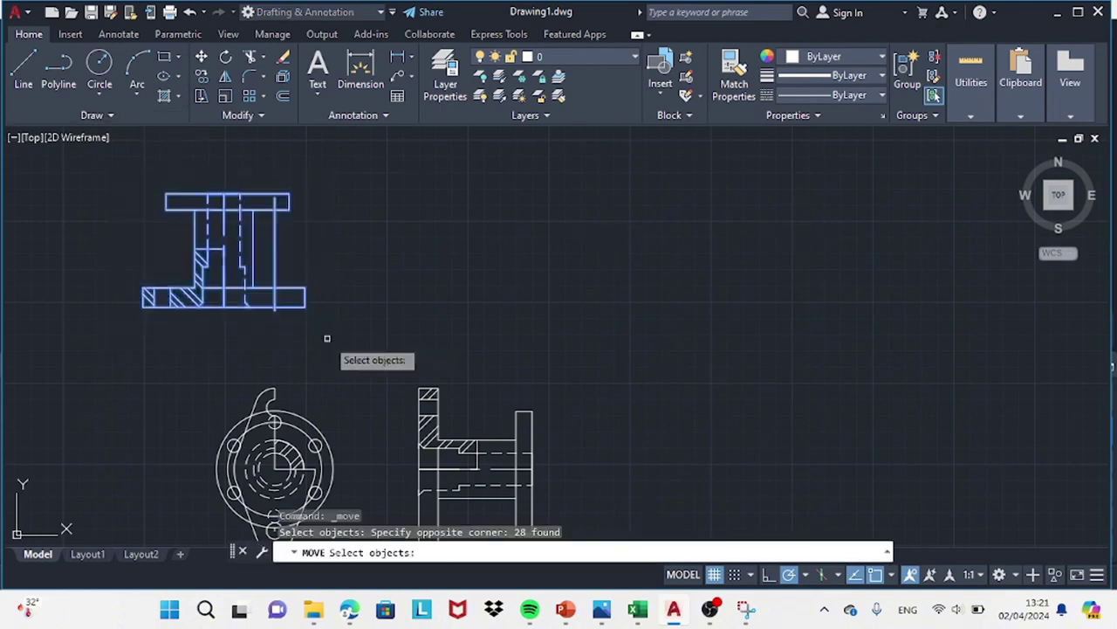
key(Return)
click(244, 305)
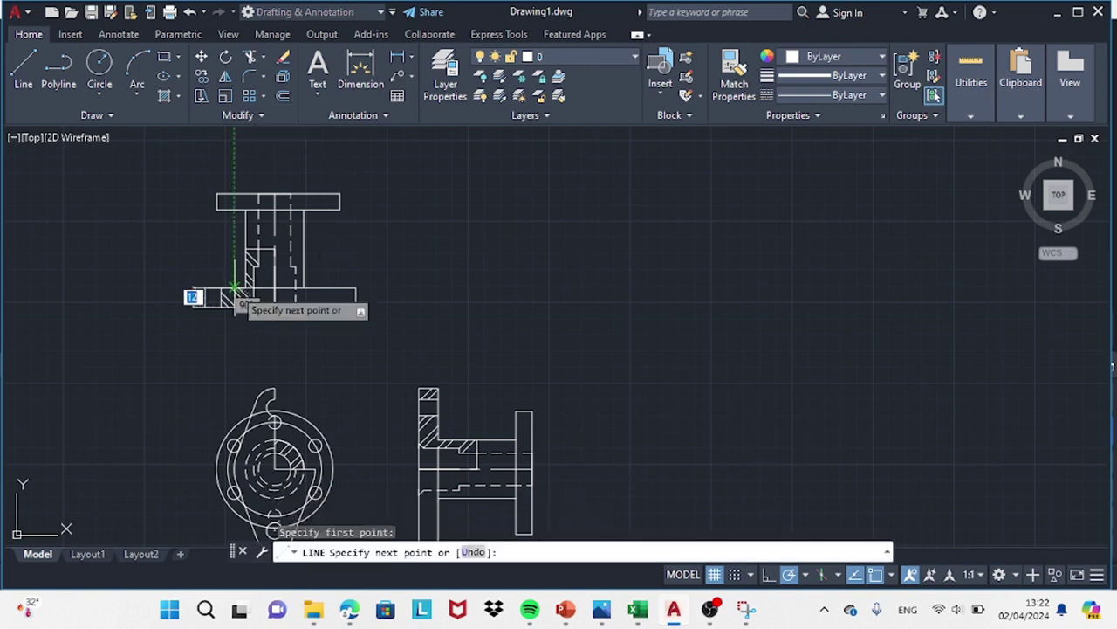
key(Escape)
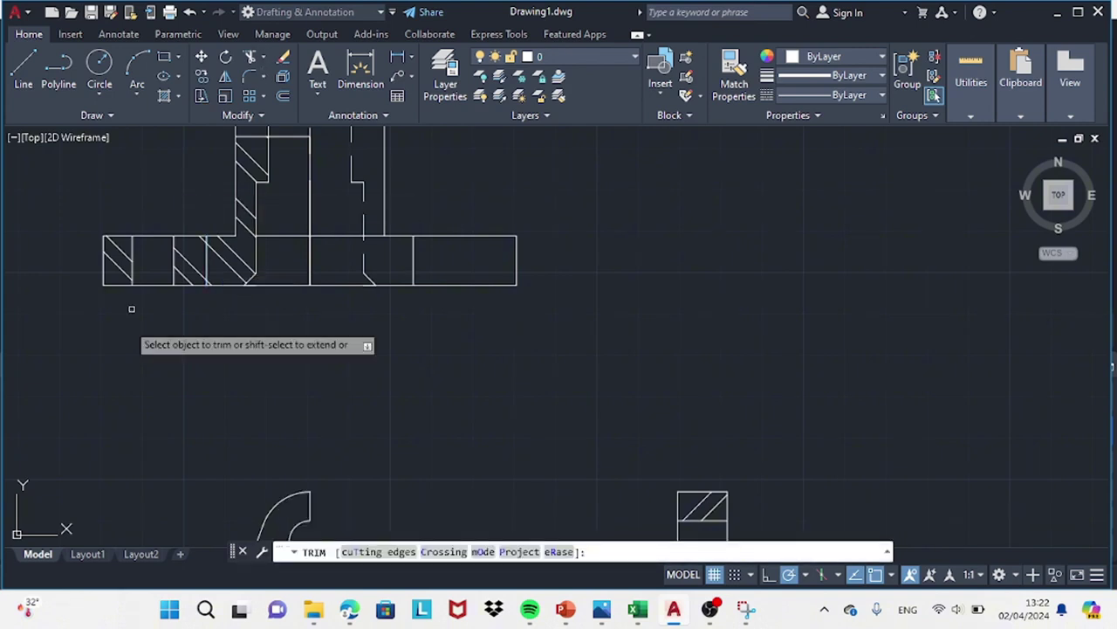
- Fence-trim the left and right ends of the wide lower base
drag(131, 309, 174, 218)
key(space)
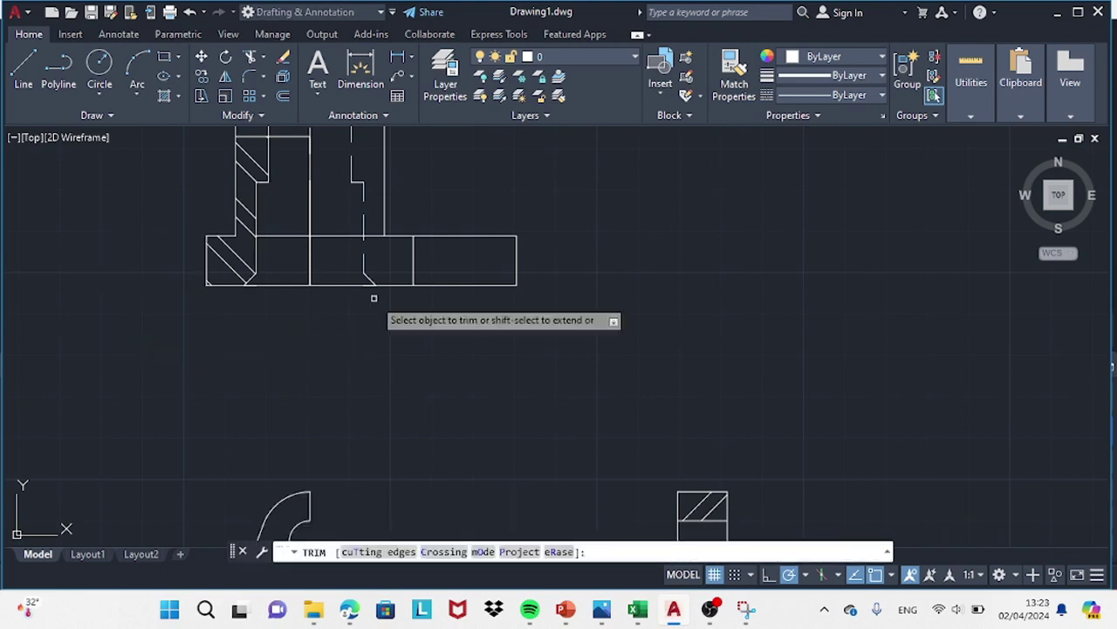
drag(472, 306, 505, 252)
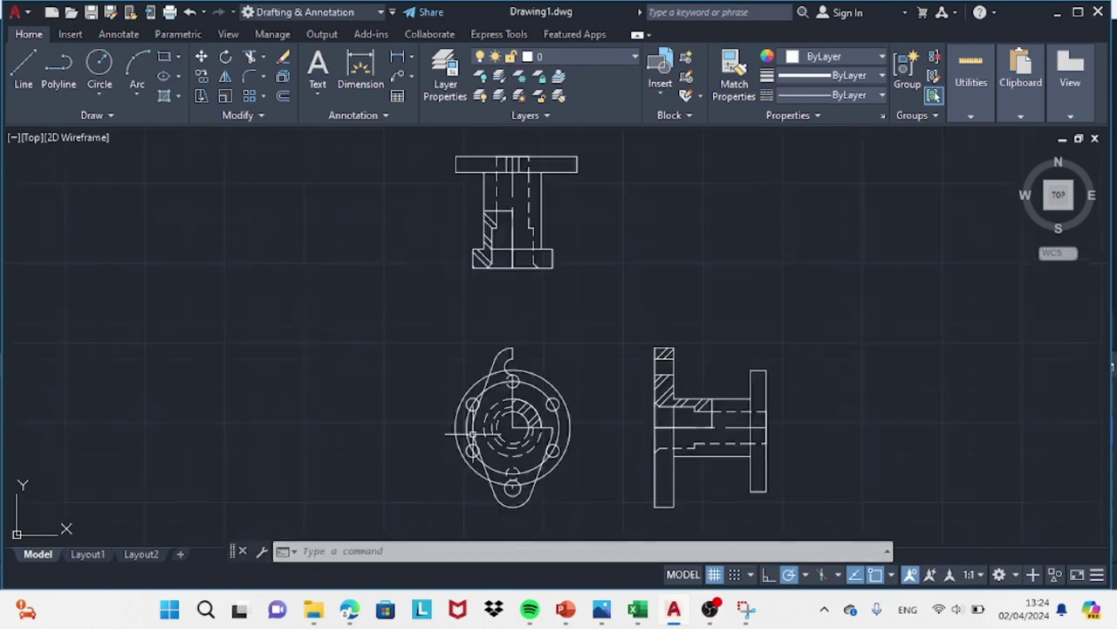
- Draw vertical projection lines from the bolt hole up to the top flange
text(l)
key(Return)
scroll(472, 434, up, 2)
scroll(471, 406, up, 3)
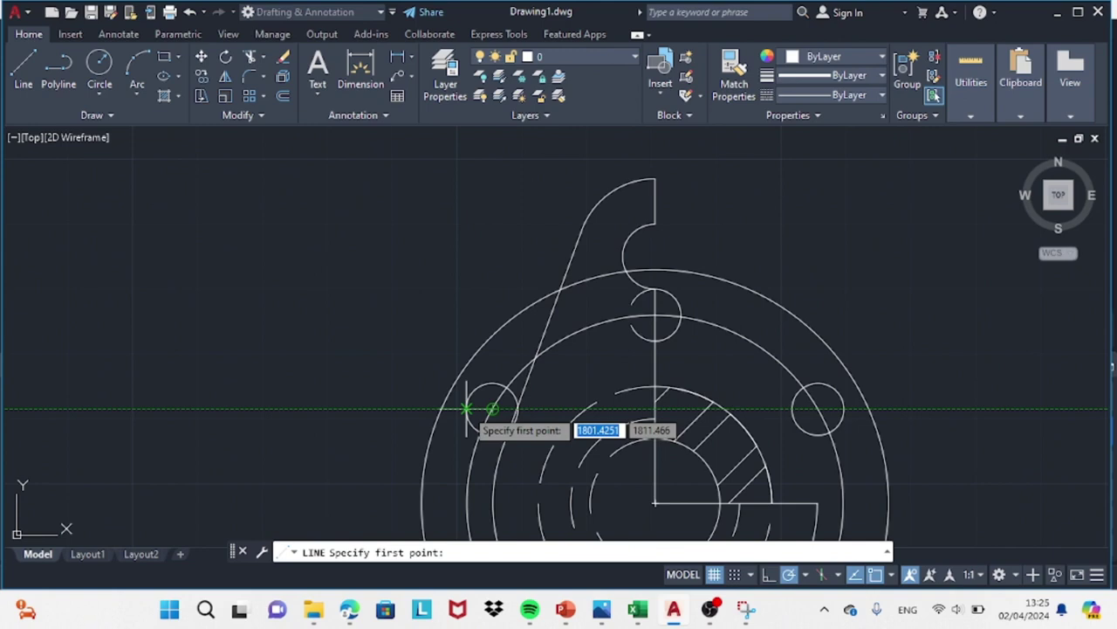
click(465, 408)
scroll(302, 432, down, 6)
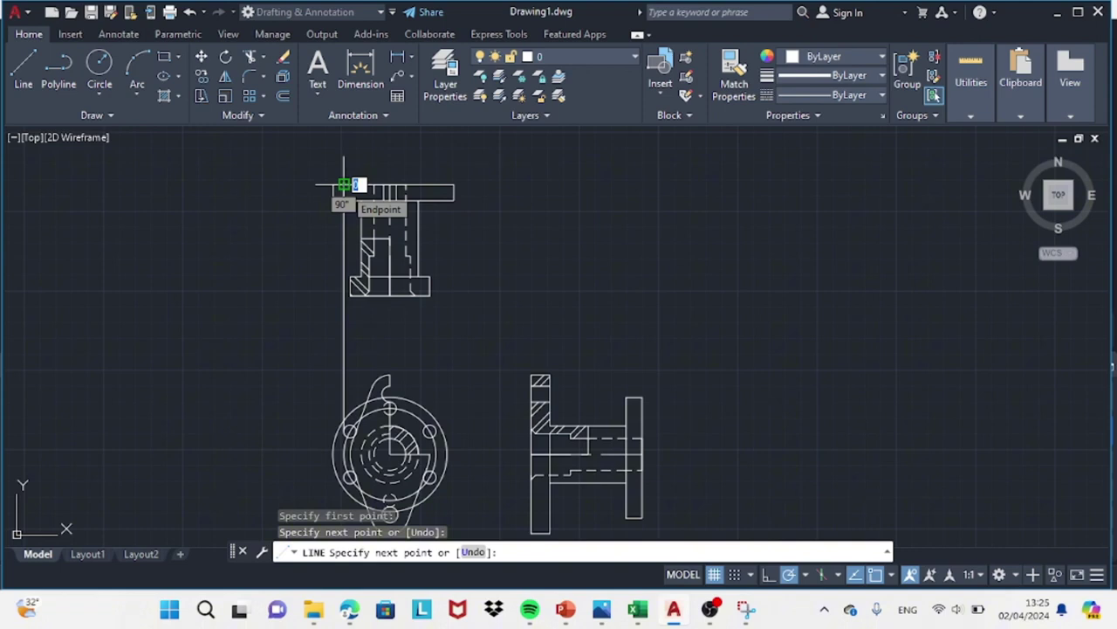
click(343, 185)
key(Return)
key(Return)
click(356, 201)
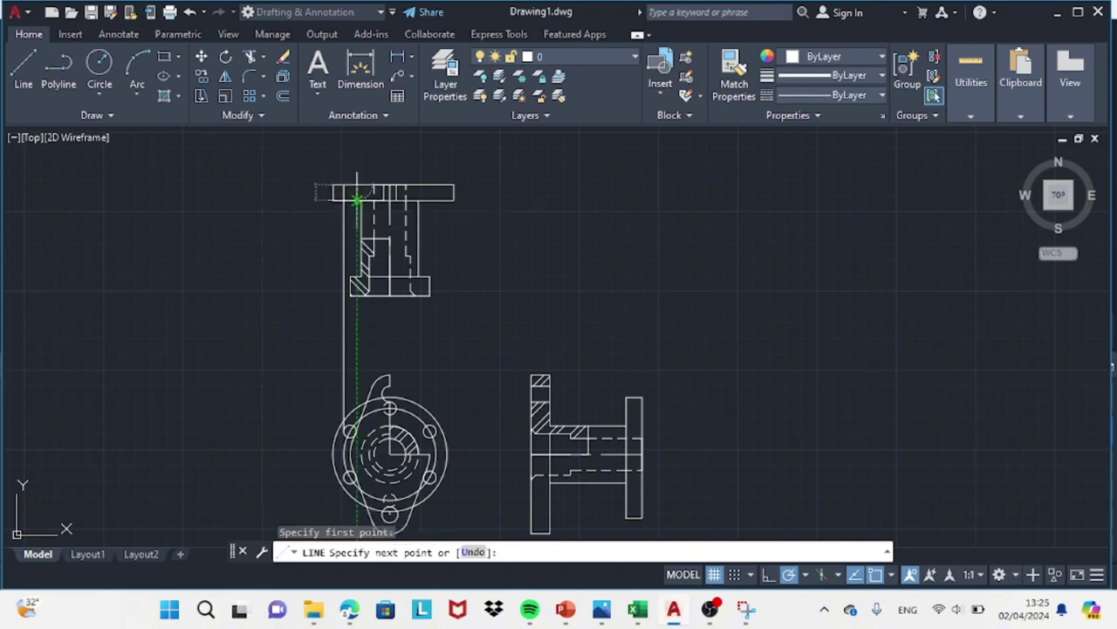
- Mirror the two projection lines about the centre axis, keeping the originals
key(Escape)
text(mi)
key(Return)
click(356, 262)
key(Return)
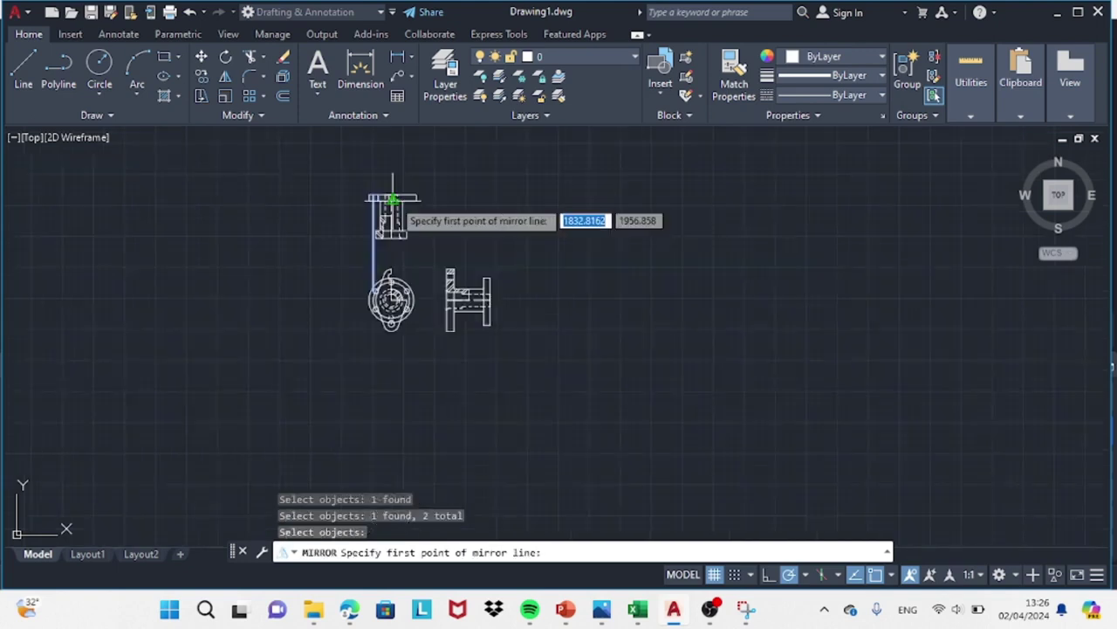
scroll(385, 201, up, 2)
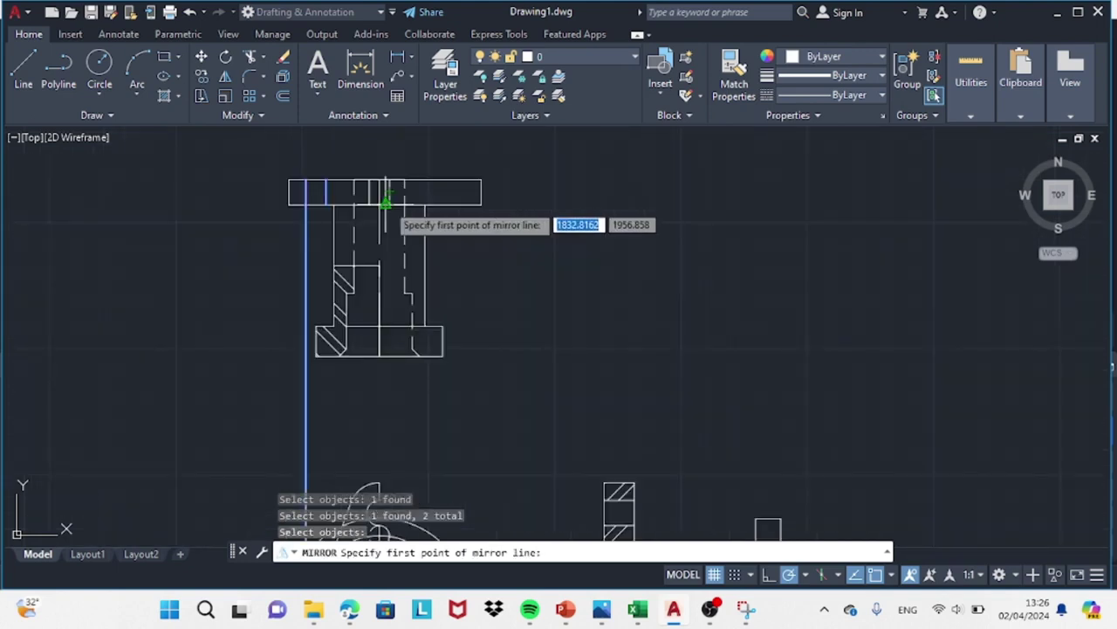
click(385, 201)
click(273, 310)
key(Return)
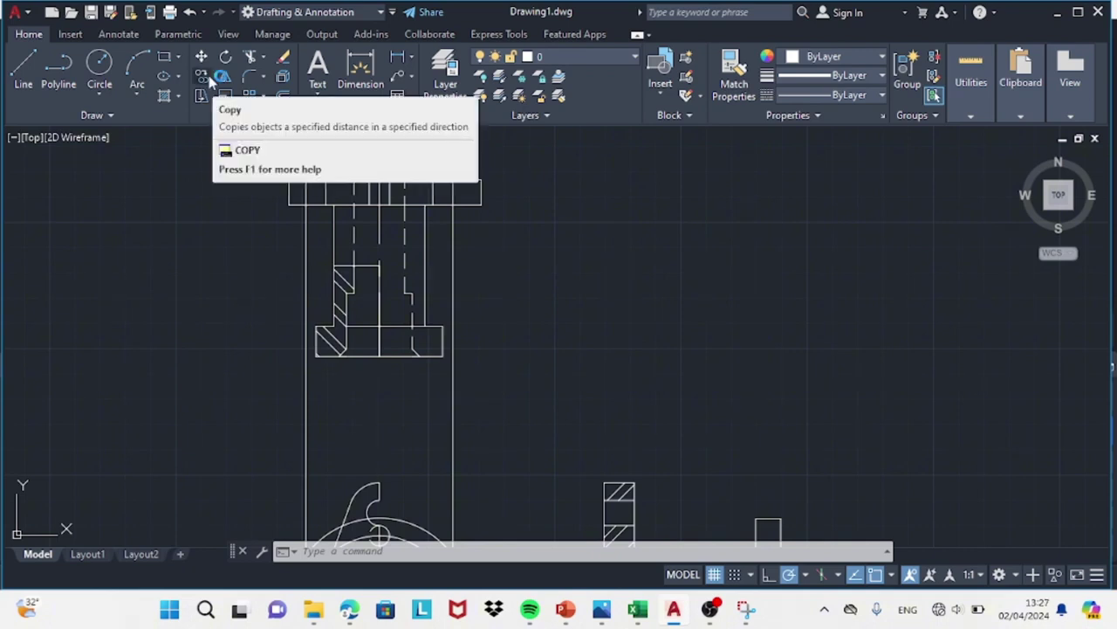
click(249, 56)
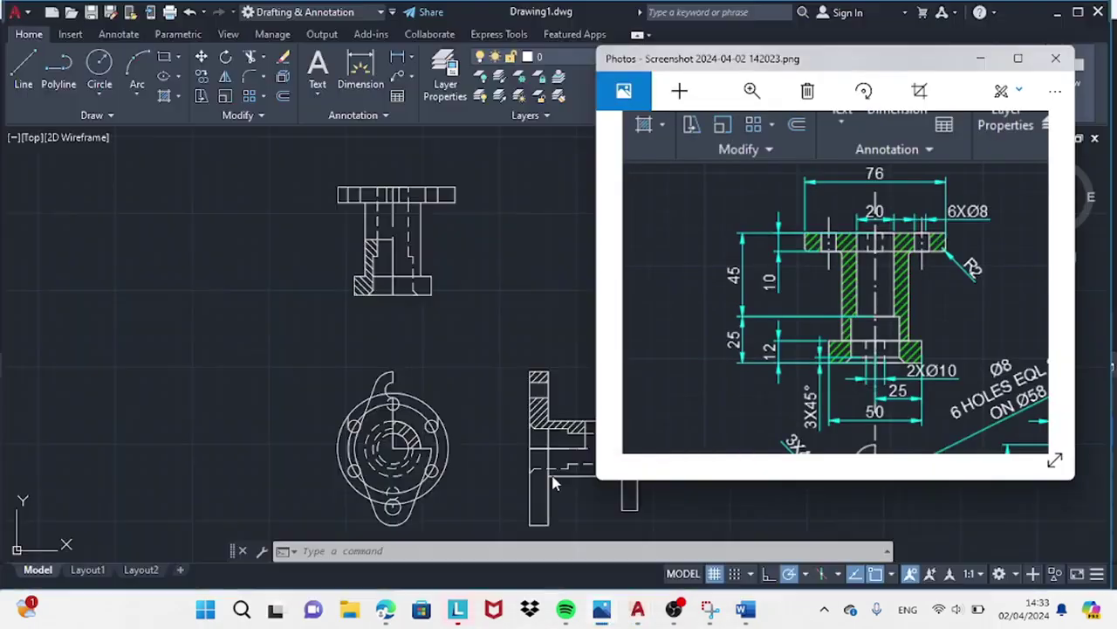
- Hatch the left, middle and right solid parts of the top flange
text(h)
key(Return)
click(341, 194)
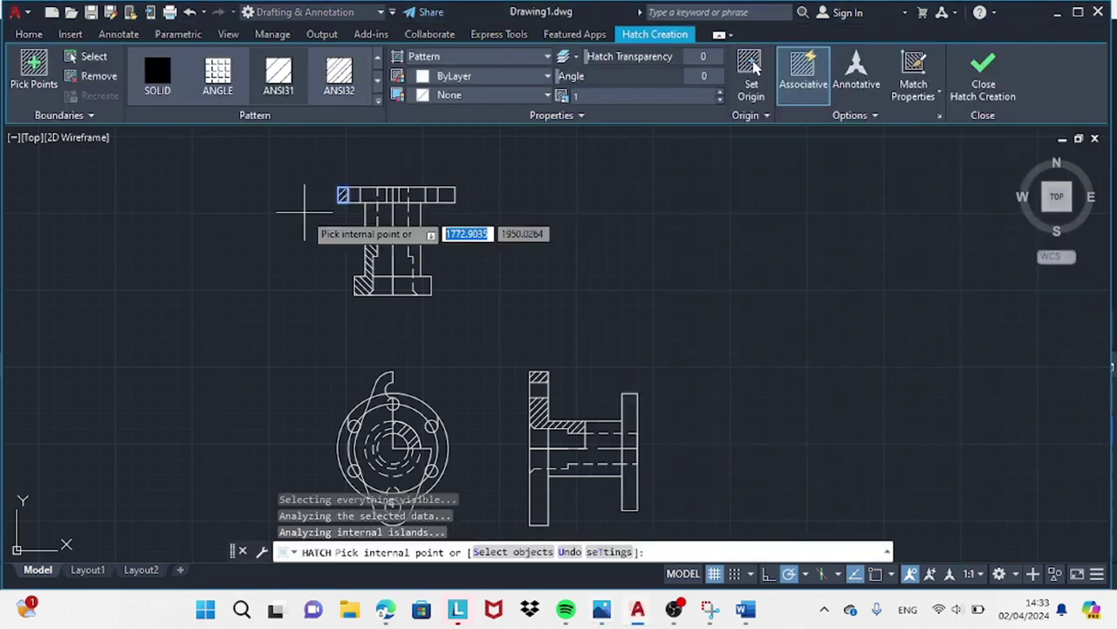
click(372, 194)
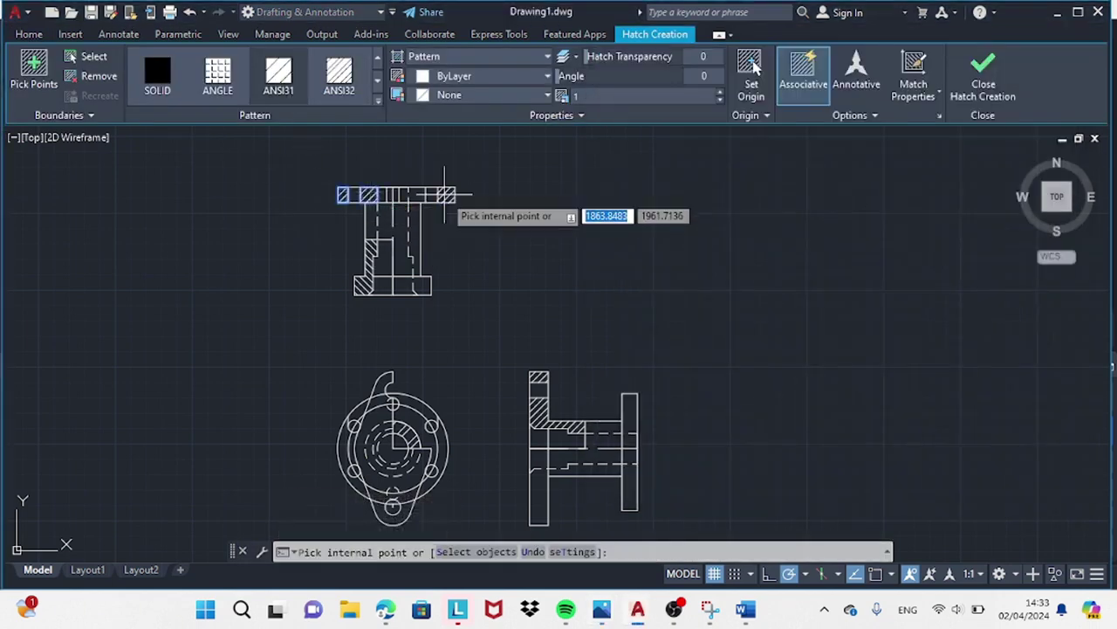
click(440, 194)
key(Escape)
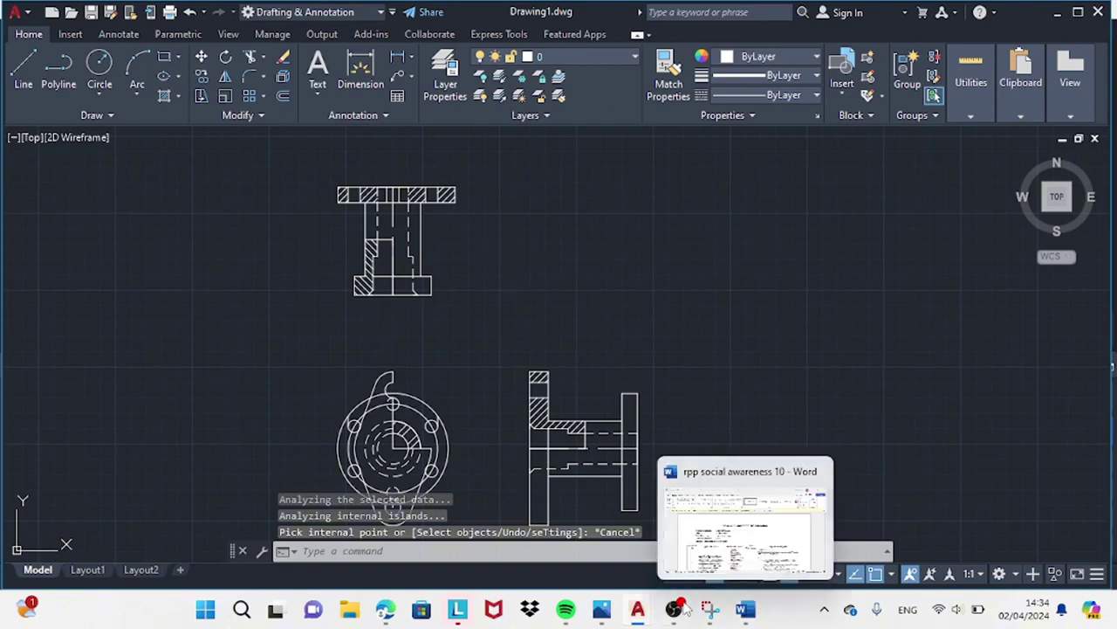
- Bring the drawing back in front of the reference and reframe both views
scroll(779, 434, down, 2)
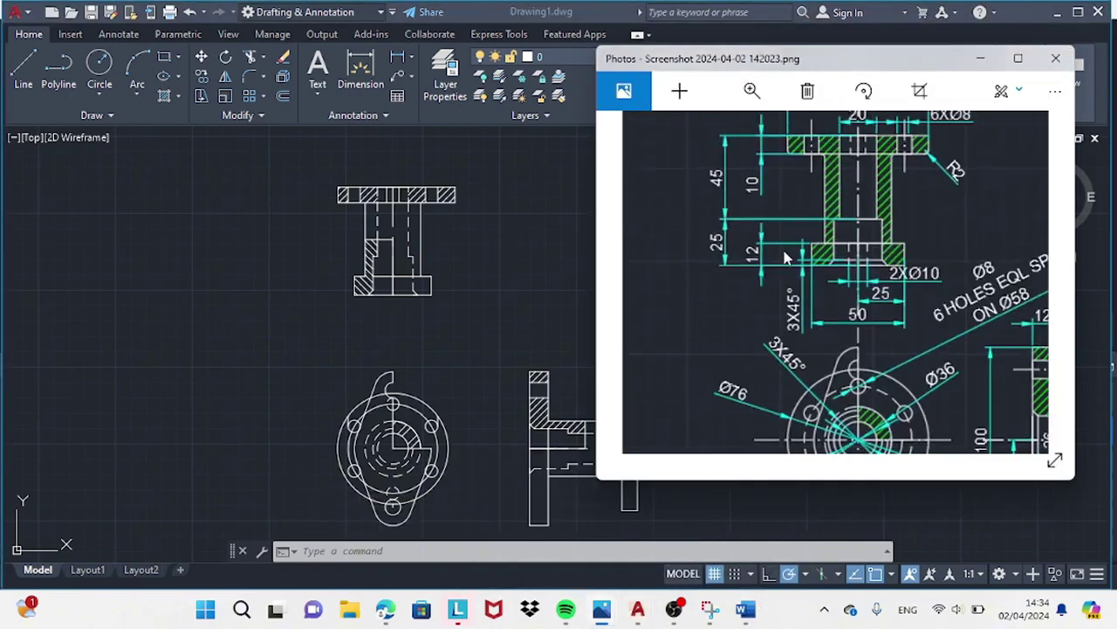
click(429, 424)
scroll(454, 440, up, 2)
scroll(487, 453, up, 4)
scroll(487, 452, down, 5)
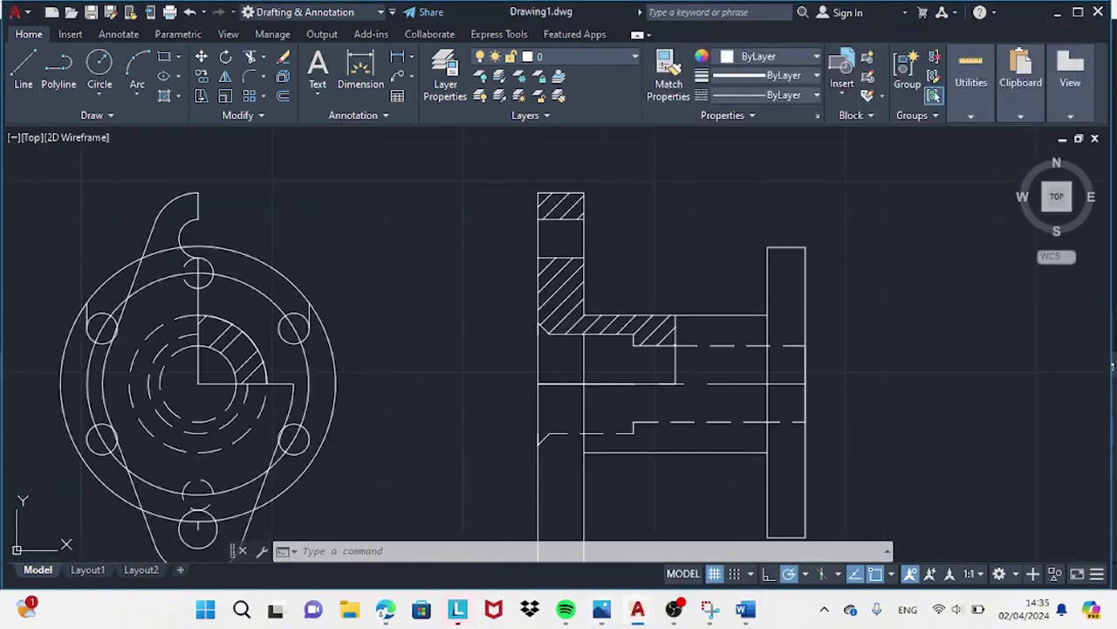
text(o)
key(Return)
scroll(294, 294, down, 2)
middle_drag(294, 294, 328, 329)
key(Escape)
key(Escape)
text(l)
key(Return)
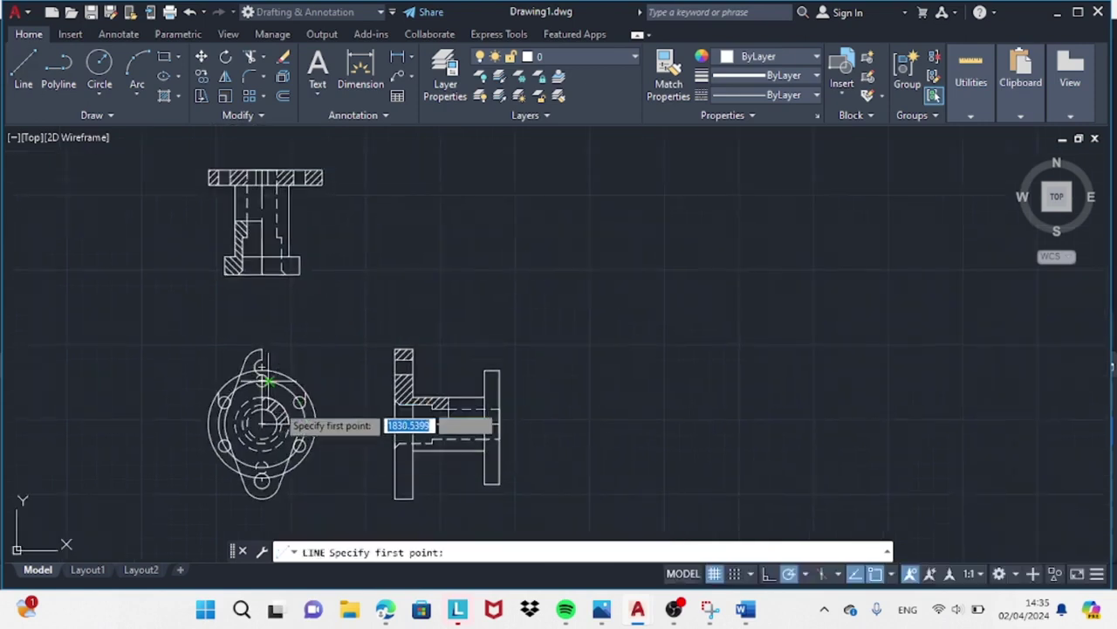
- Draw a vertical projection line from the right bolt hole up to the top flange
click(300, 170)
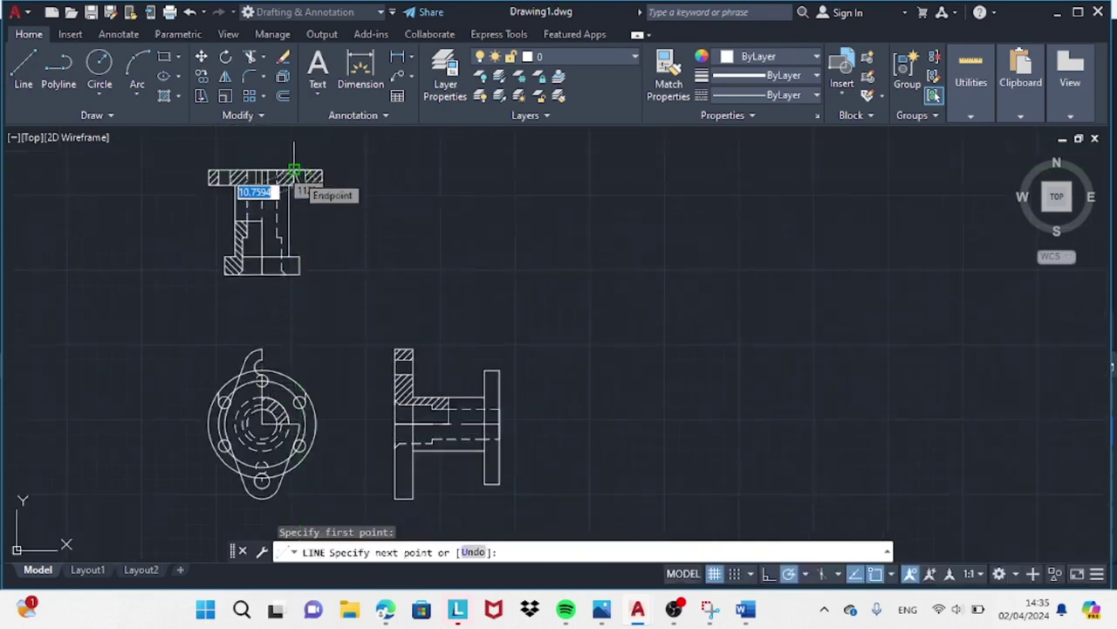
scroll(299, 170, up, 2)
key(Escape)
scroll(254, 406, down, 2)
text(l)
key(Return)
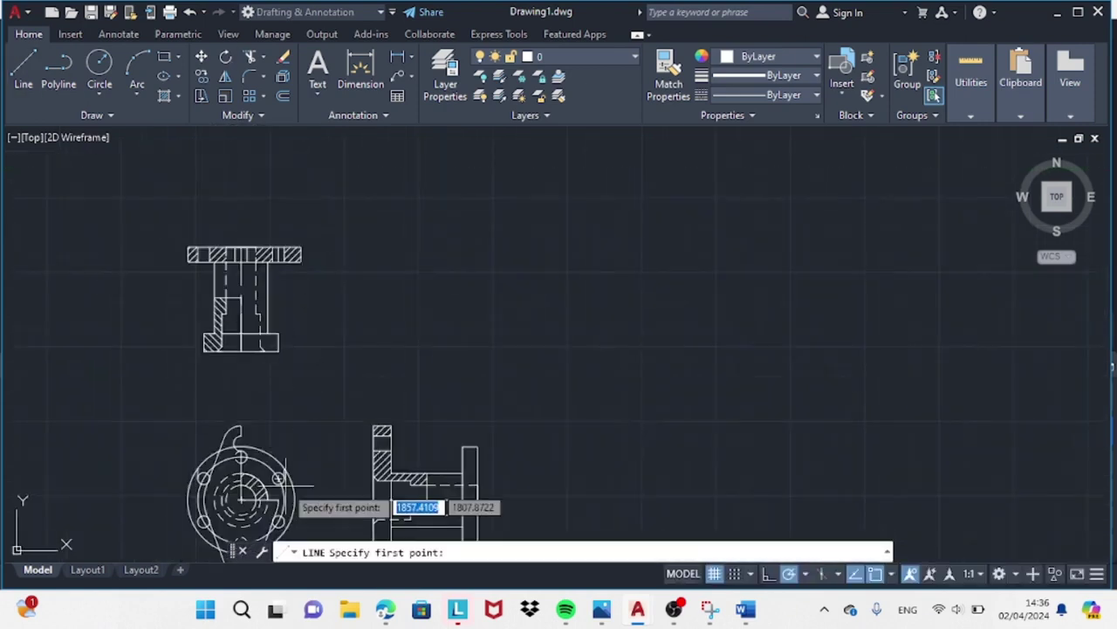
click(206, 501)
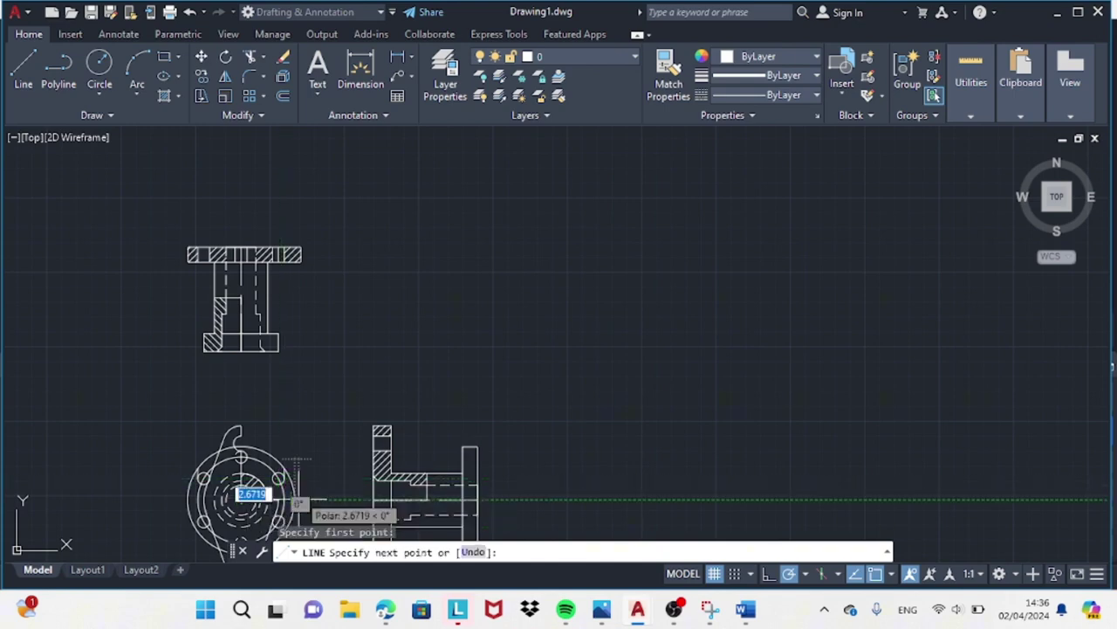
click(295, 250)
key(Return)
- Trim the new projection line back to the flange thickness, undoing a wrong trim
text(tr)
key(Return)
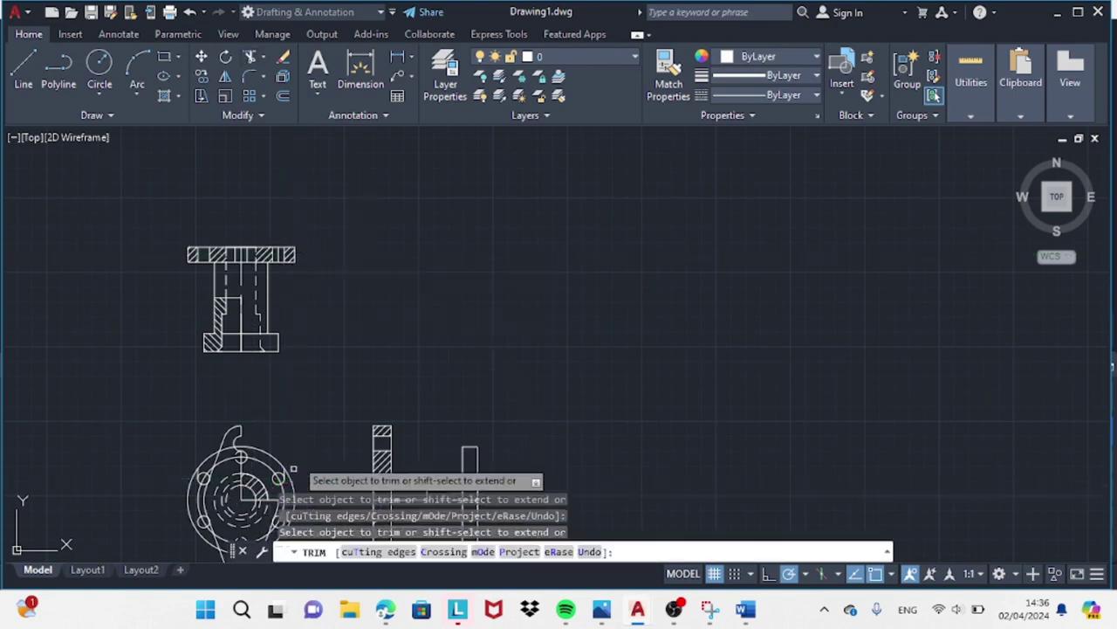
scroll(299, 311, up, 2)
right_click(300, 312)
click(336, 341)
click(189, 11)
key(Escape)
scroll(274, 129, up, 2)
text(tr)
key(Return)
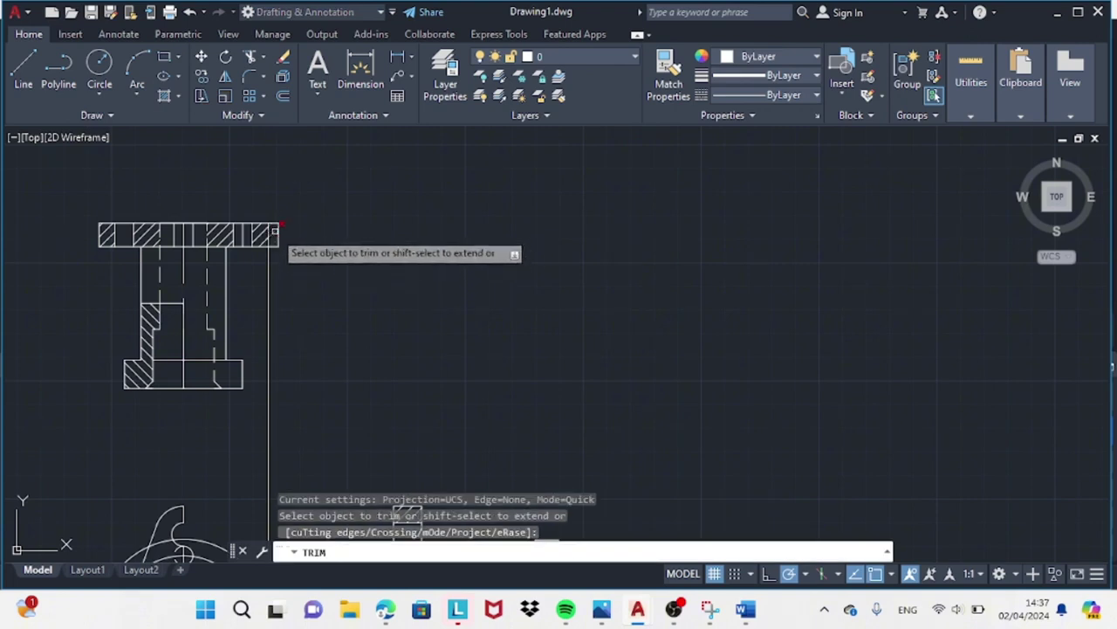
click(272, 234)
- Trim the leftover line end, make the flange line CENTER, and stretch it above and below the flange
key(Escape)
click(242, 233)
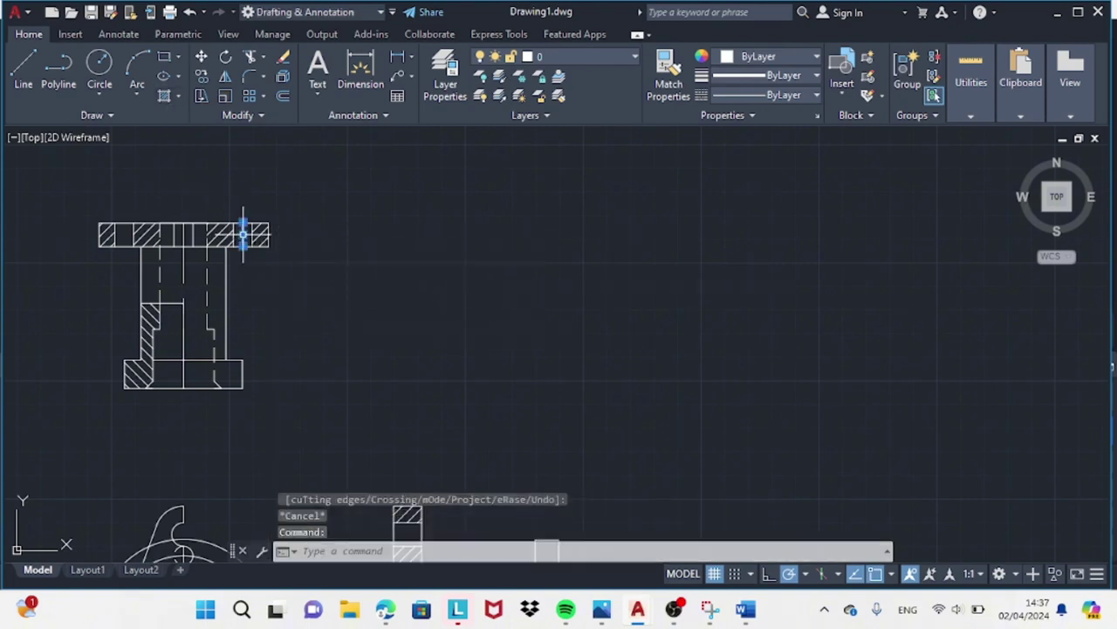
click(816, 95)
click(788, 155)
key(Escape)
click(816, 94)
click(788, 155)
click(242, 232)
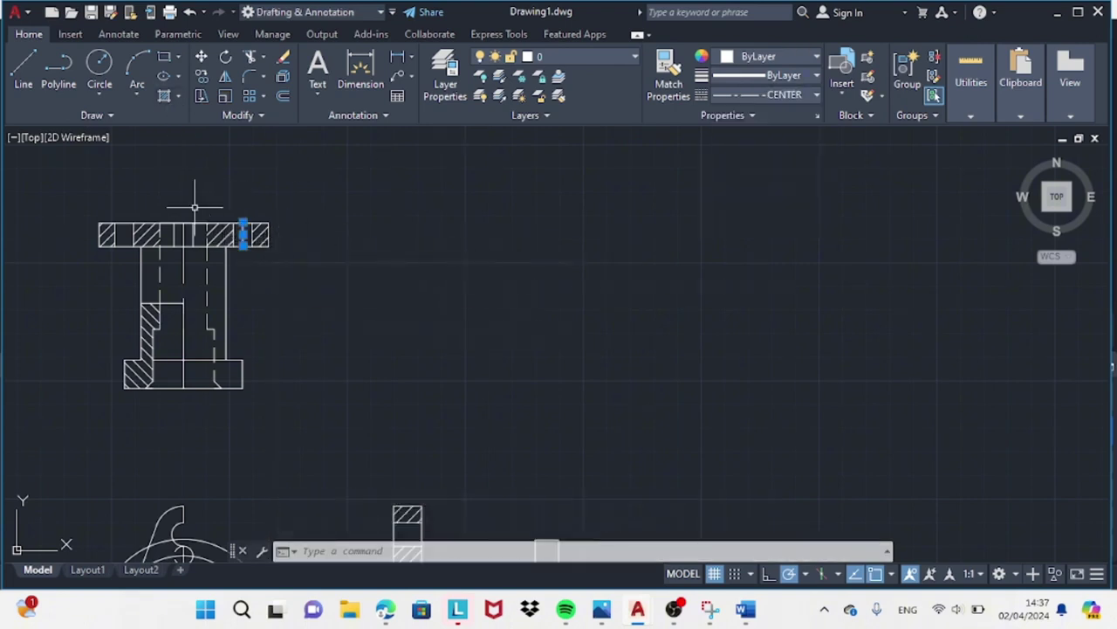
click(243, 221)
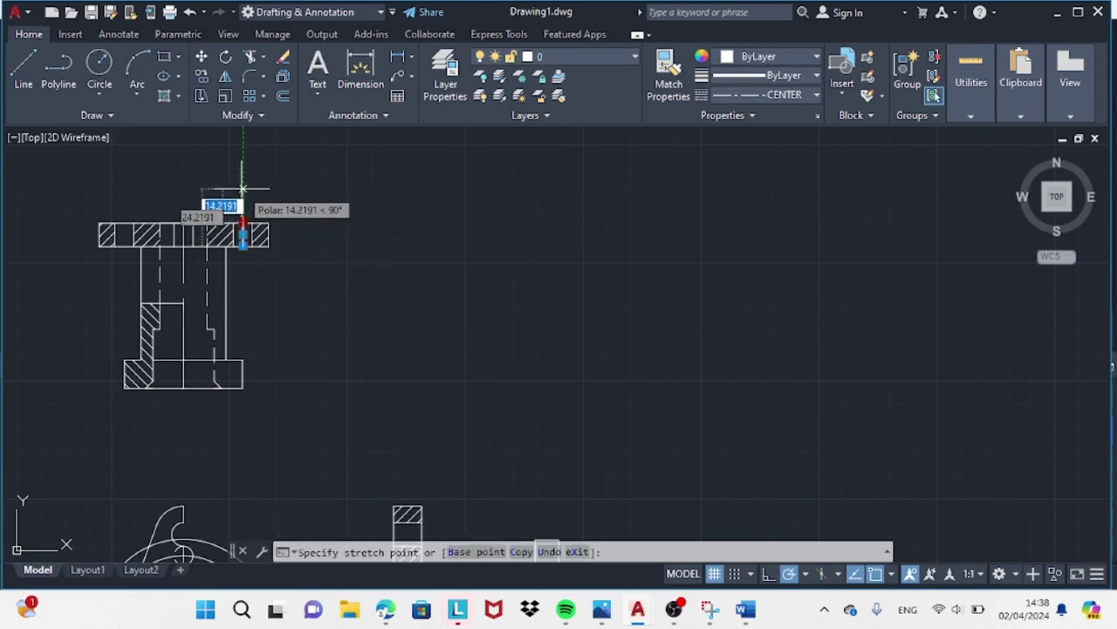
click(243, 190)
drag(242, 246, 244, 274)
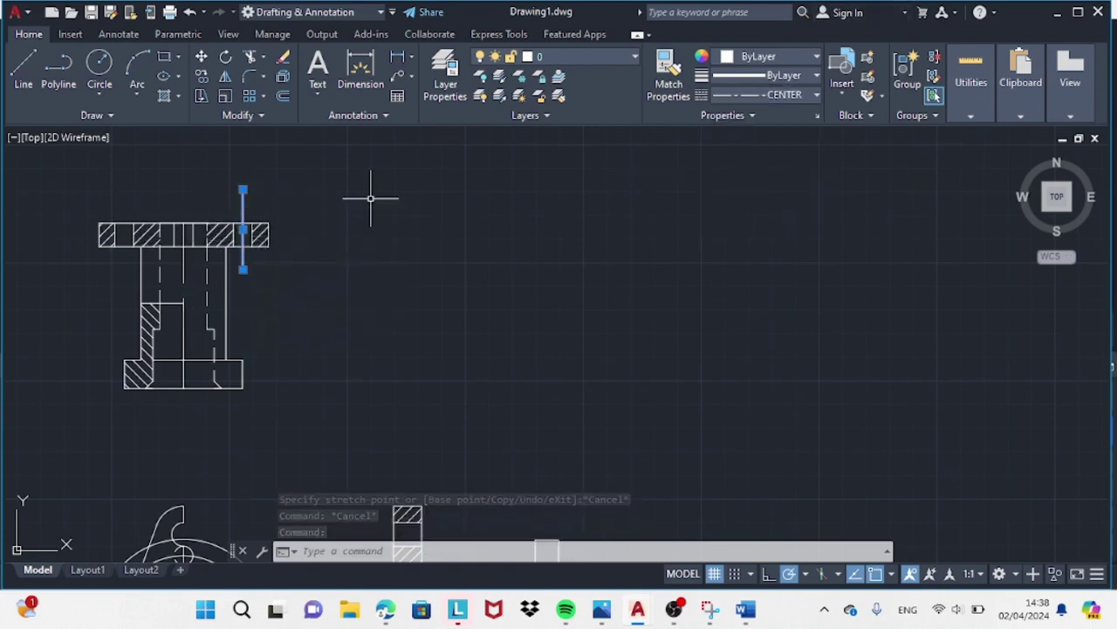
click(761, 154)
- Pan the drawing to reposition the front and side views
click(374, 244)
text(tr)
key(Return)
right_click(267, 257)
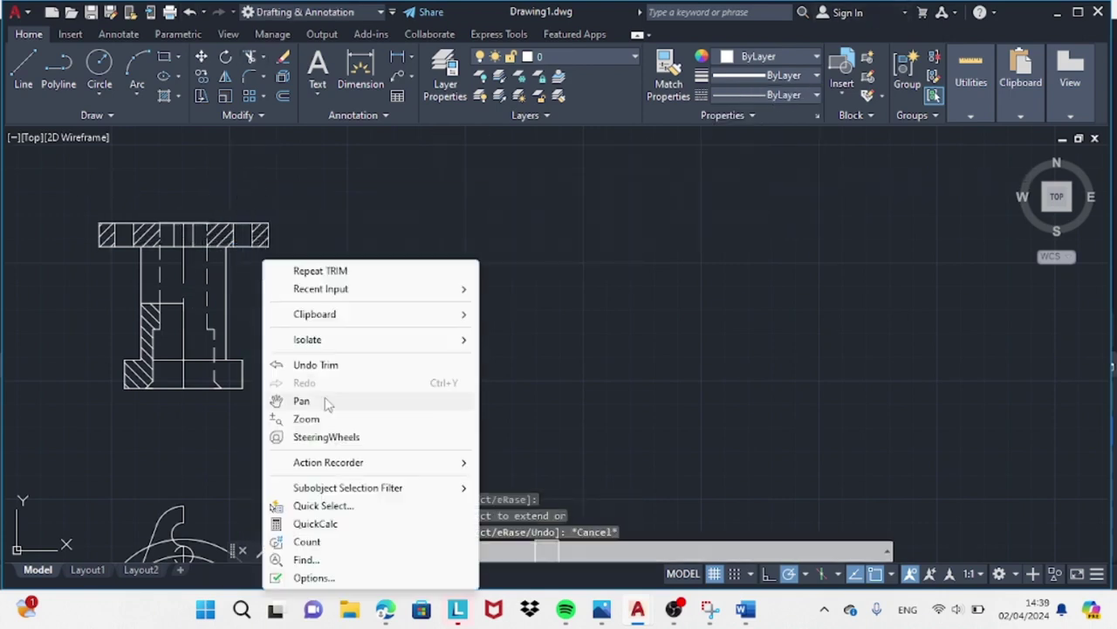
click(299, 395)
scroll(335, 334, up, 2)
drag(334, 335, 300, 339)
scroll(300, 340, down, 2)
- Set CENTER as the current linetype and draw a vertical centre line through the bolt hole
click(816, 94)
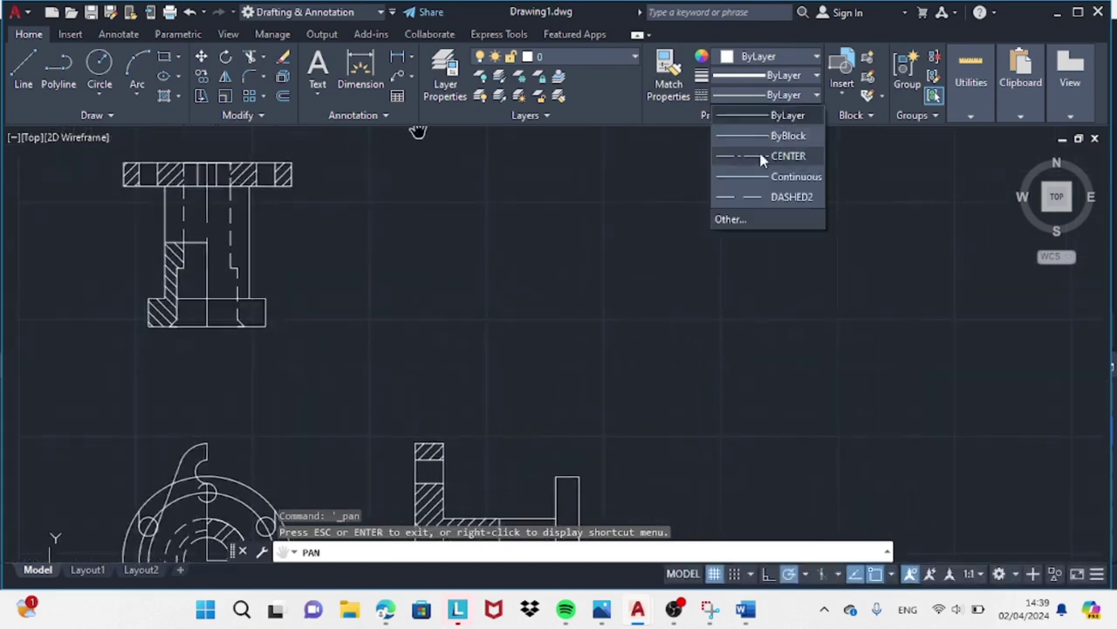
click(760, 155)
text(l)
key(Return)
click(266, 202)
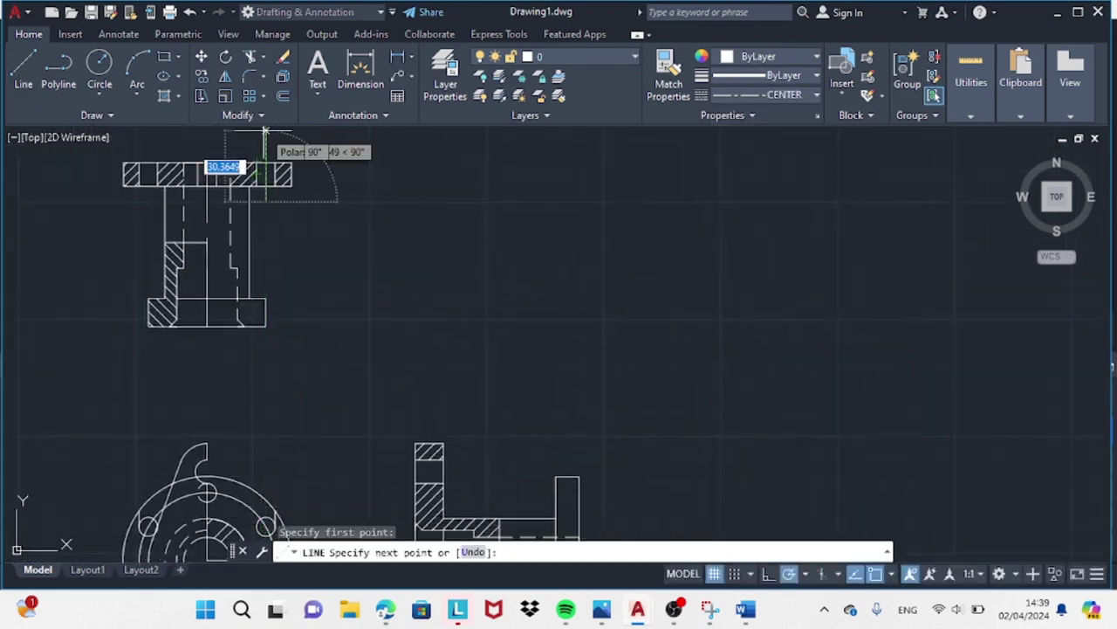
click(266, 146)
key(Escape)
scroll(253, 182, up, 2)
click(815, 95)
- Load the ACAD_ISO08W100 linetype and pan so the side and front views are visible
click(731, 217)
click(680, 163)
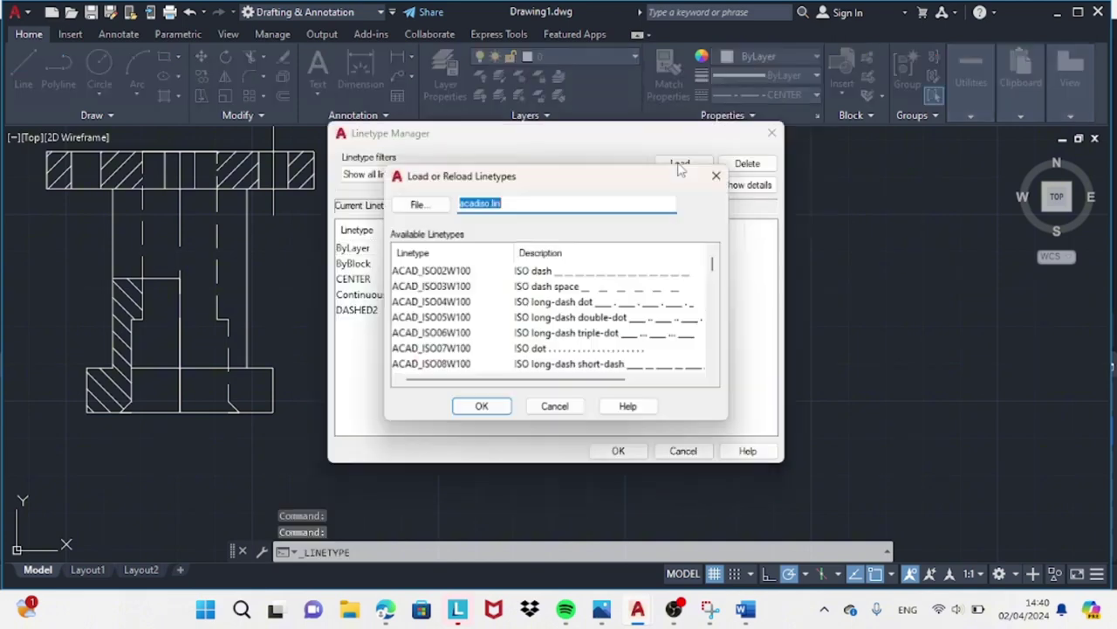
double_click(685, 289)
click(618, 450)
click(273, 174)
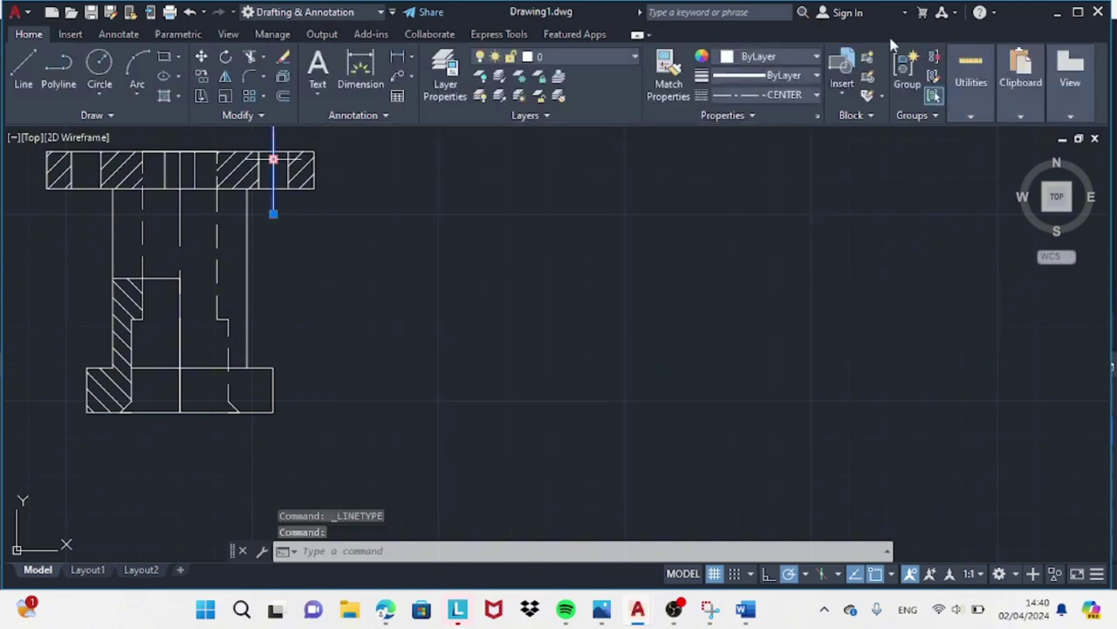
scroll(273, 183, down, 3)
click(329, 392)
right_click(449, 392)
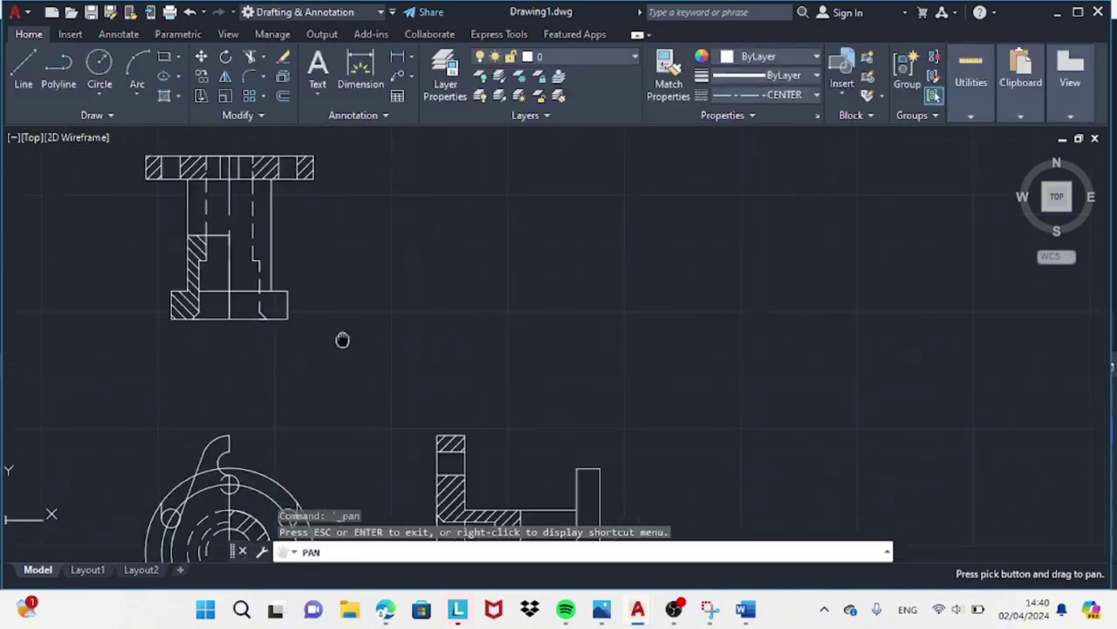
drag(341, 337, 715, 154)
key(Escape)
- Redraw the vertical line through the right bolt hole and give it the ACAD_ISO08W100 linetype
key(l)
key(Return)
click(248, 180)
key(Escape)
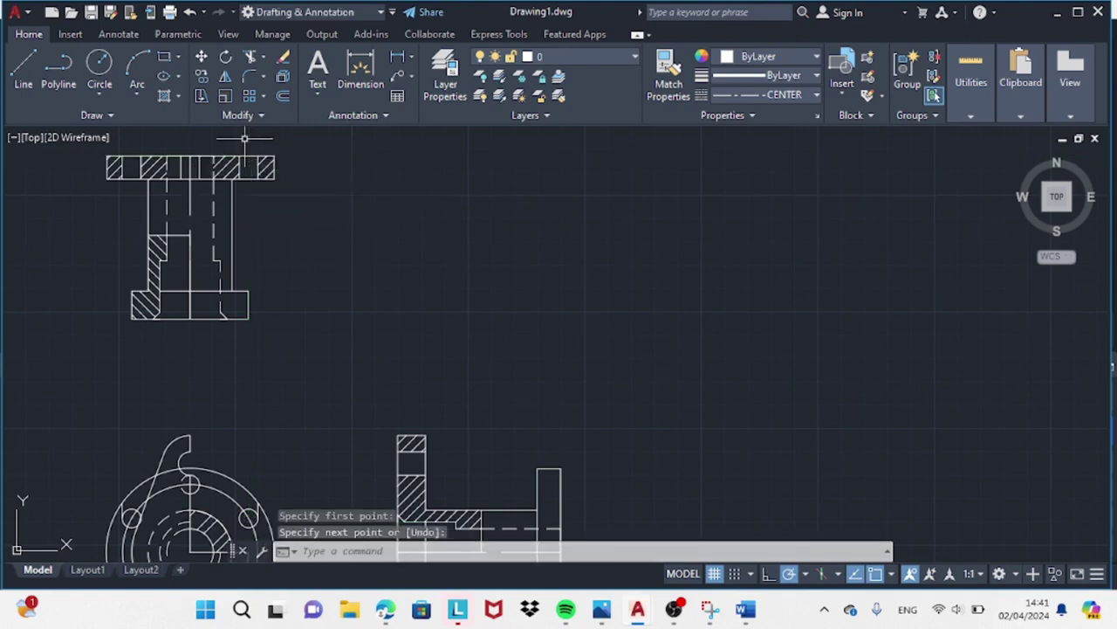
key(Return)
click(249, 192)
click(249, 133)
key(Return)
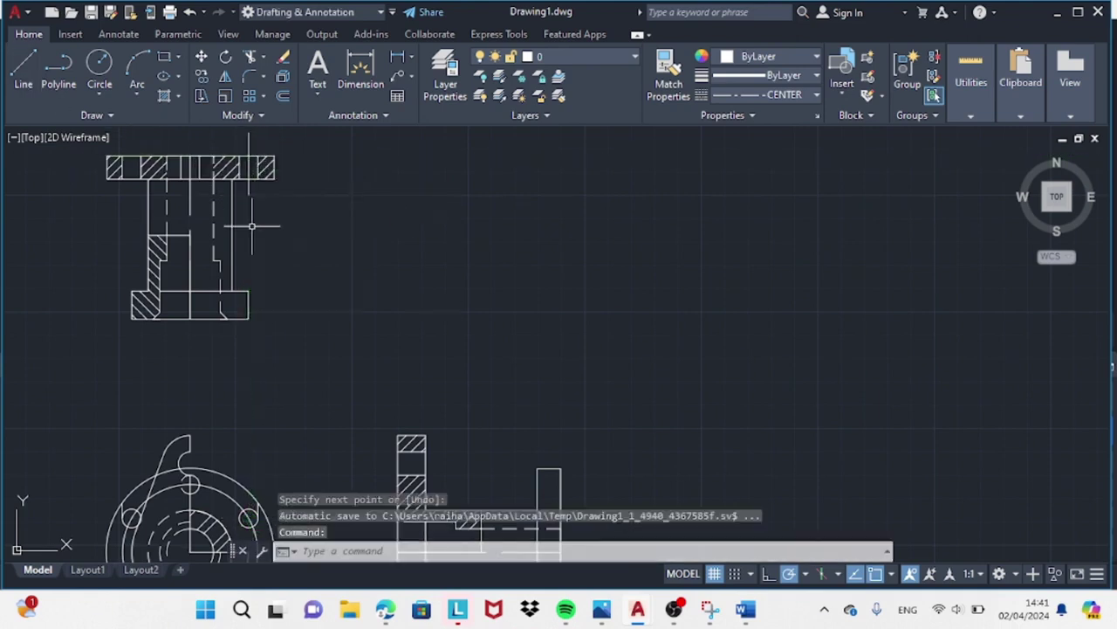
click(249, 163)
click(516, 217)
key(Escape)
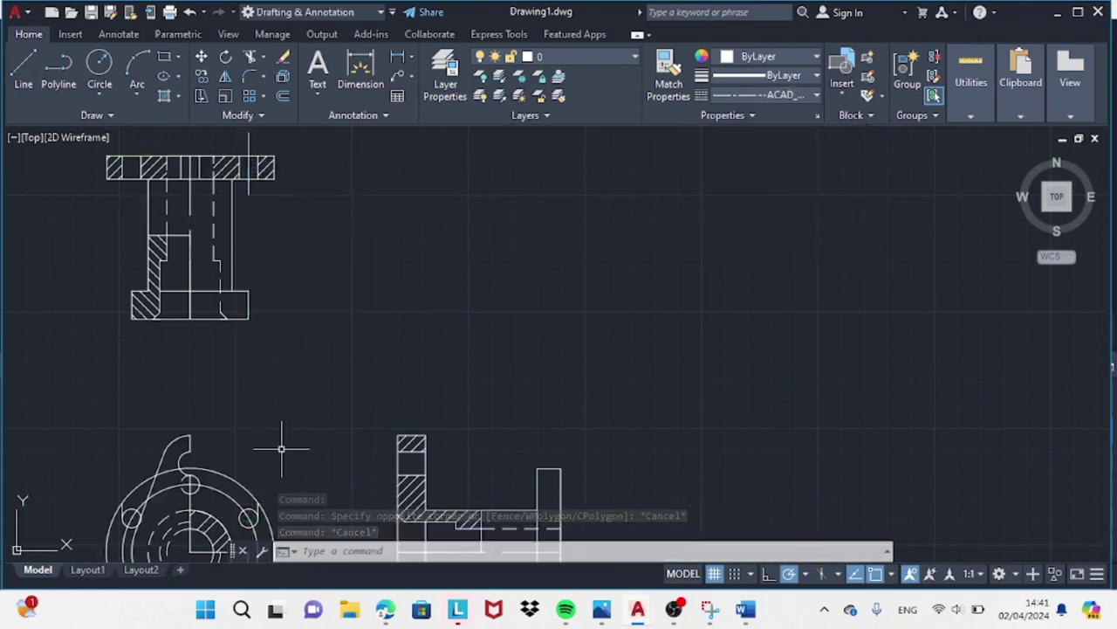
- Set the centre line's linetype scale to 0.5 in Properties
right_click(343, 162)
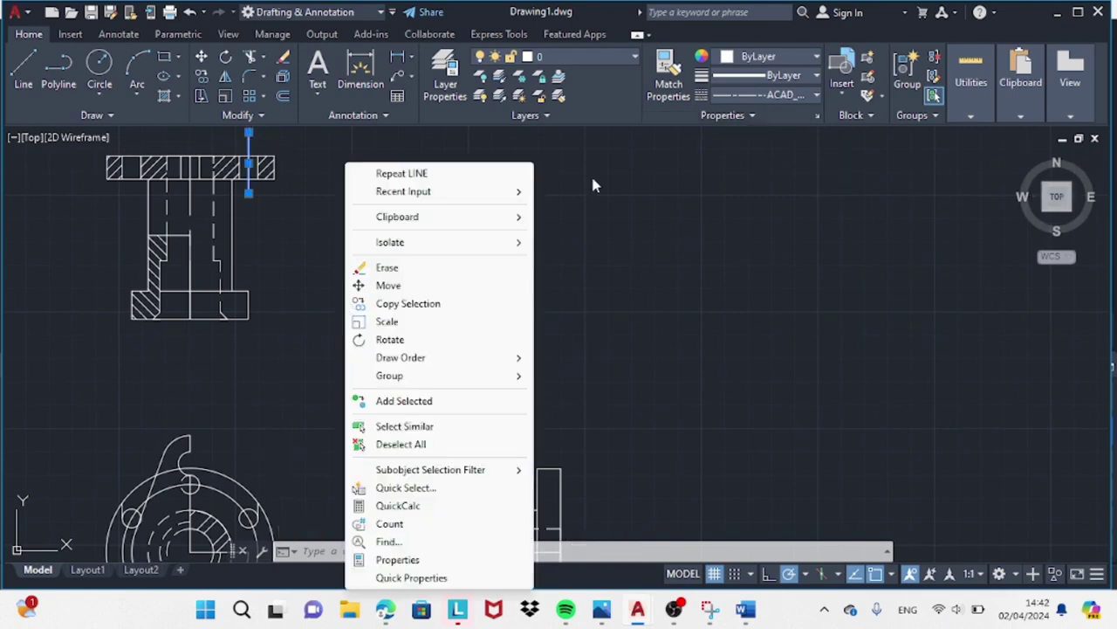
click(591, 173)
key(Escape)
key(ctrl+1)
click(153, 147)
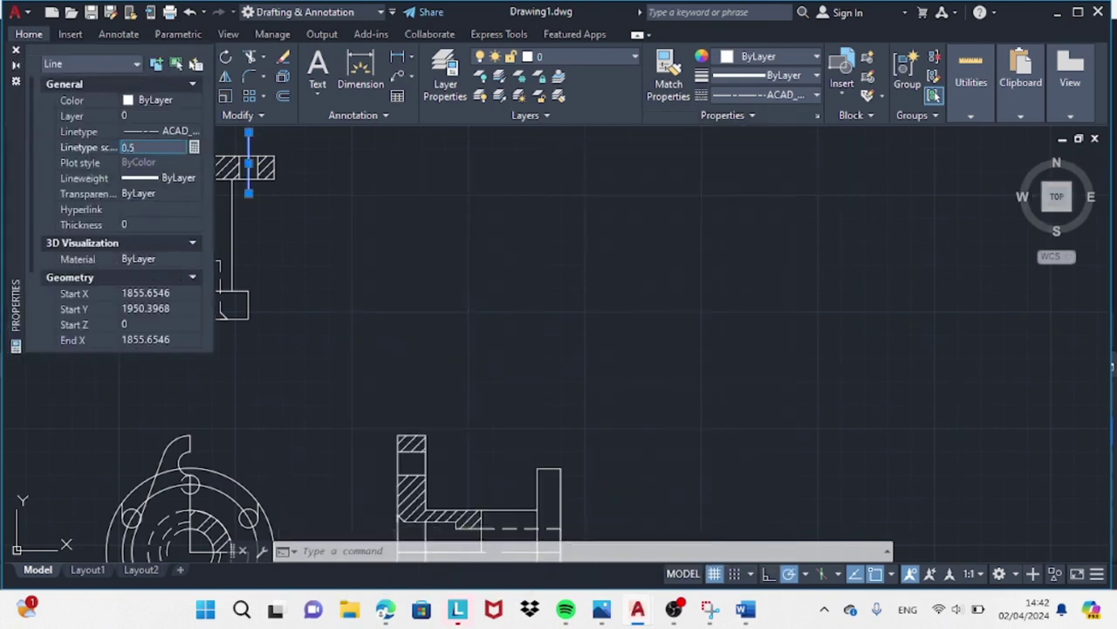
scroll(219, 148, up, 5)
text(0.)
scroll(425, 316, down, 4)
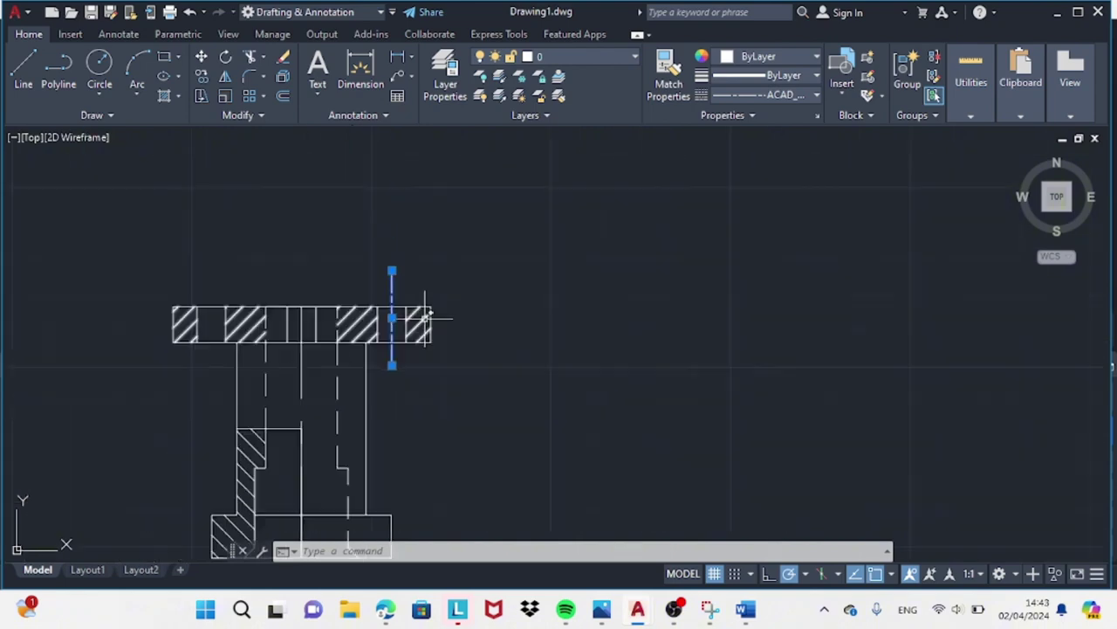
double_click(397, 284)
key(Escape)
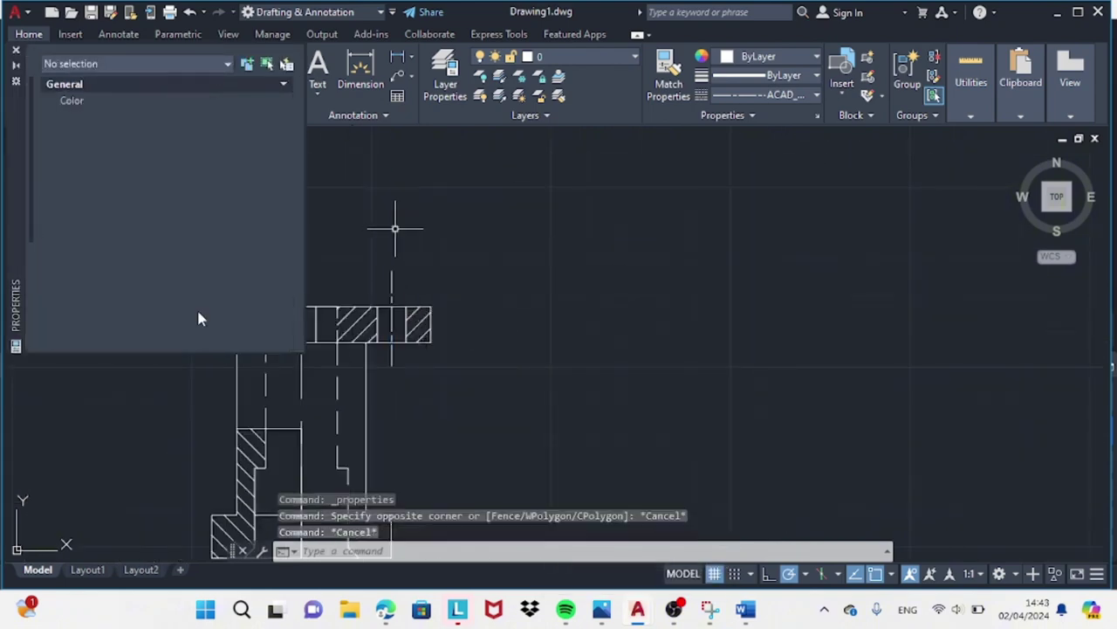
key(alt+Tab)
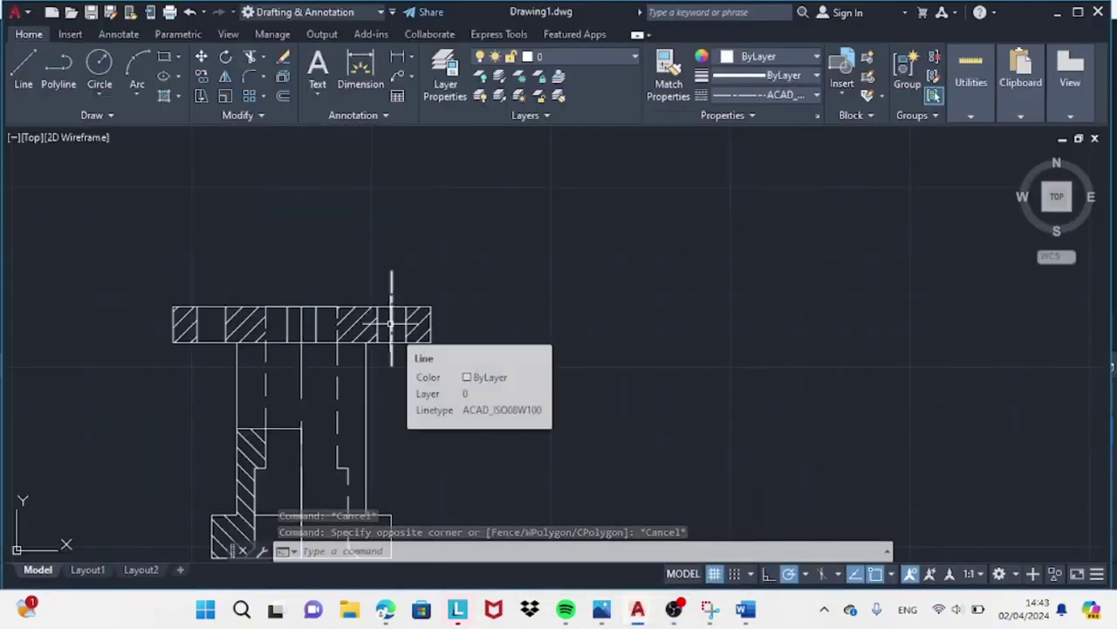
- Mirror the centre line to the left bolt hole and hatch the left hub wall
click(301, 306)
key(Return)
text(h)
key(Return)
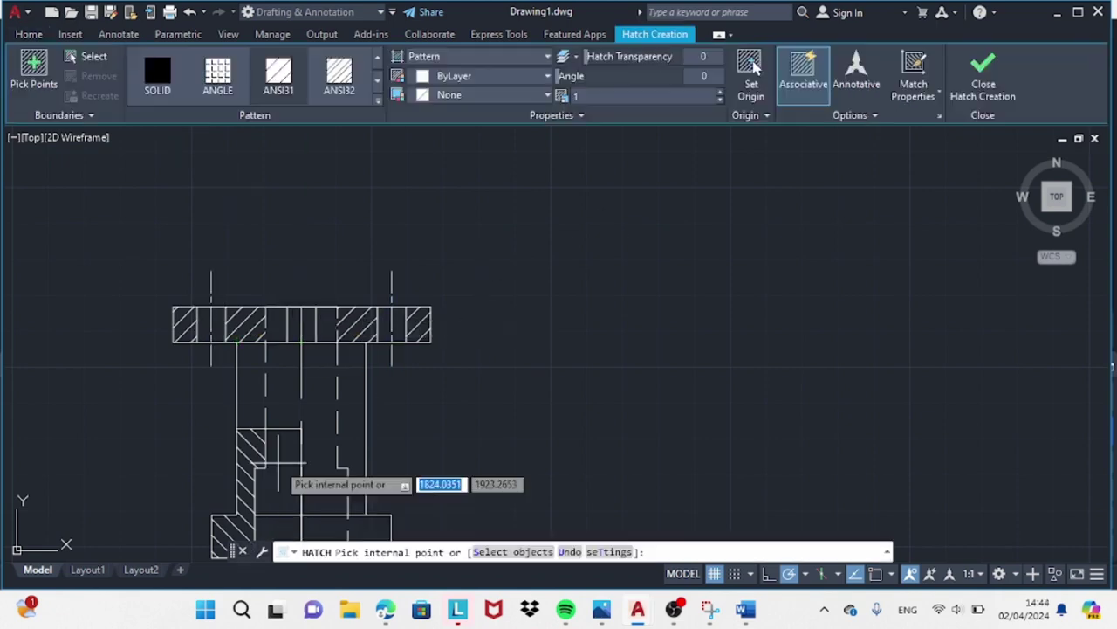
click(251, 384)
click(251, 57)
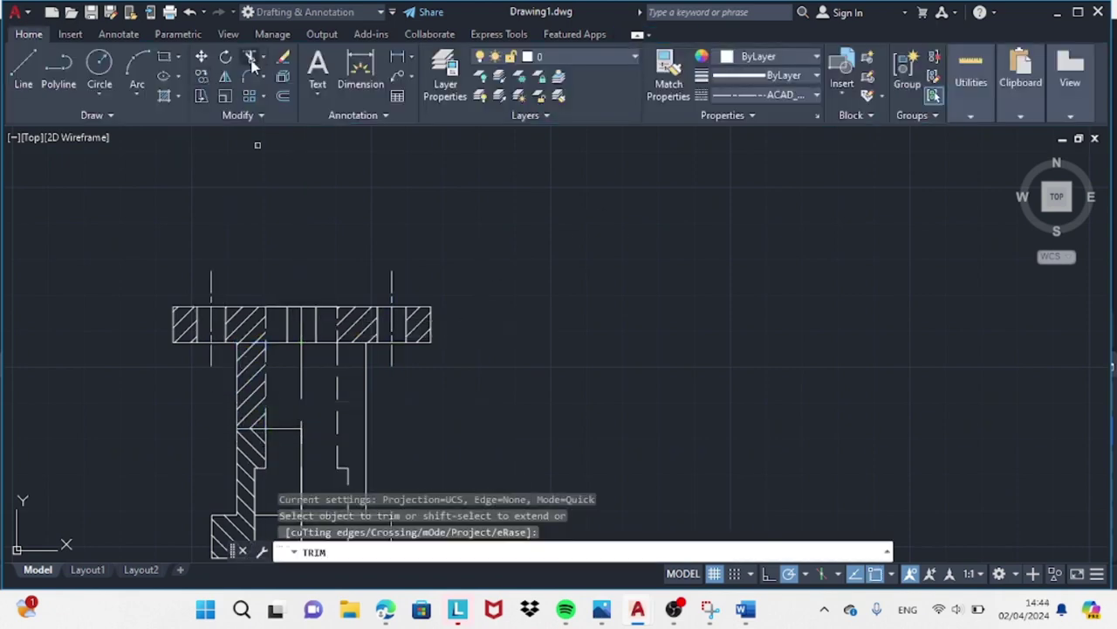
- Hatch the left and right hub walls of the sectioned view, then return to Drawing1
key(Escape)
text(h)
key(Return)
click(249, 489)
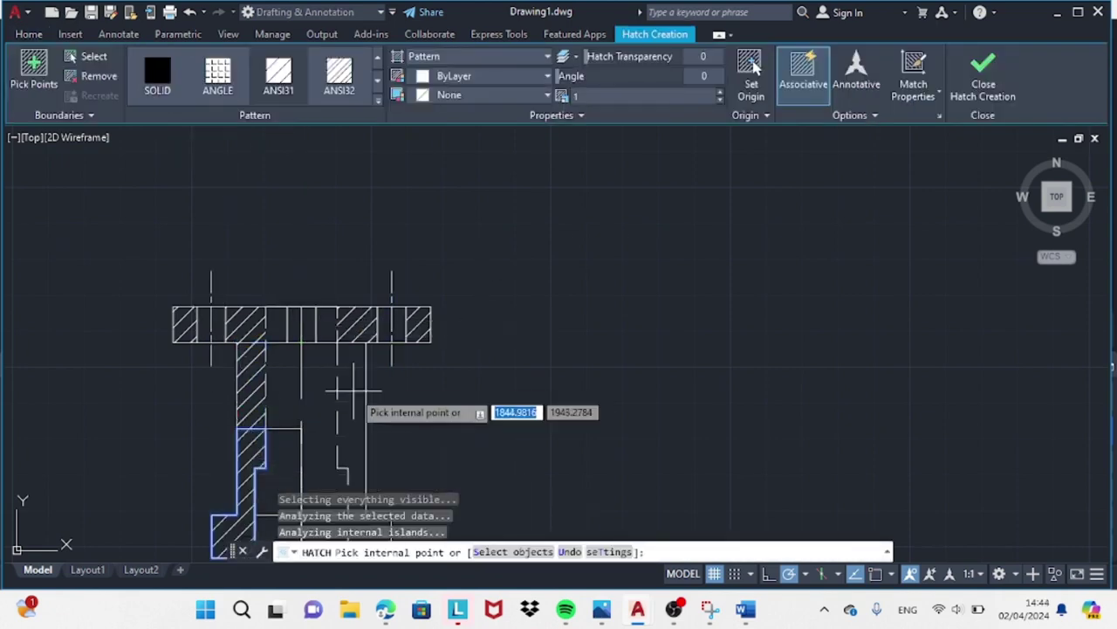
click(352, 410)
key(Escape)
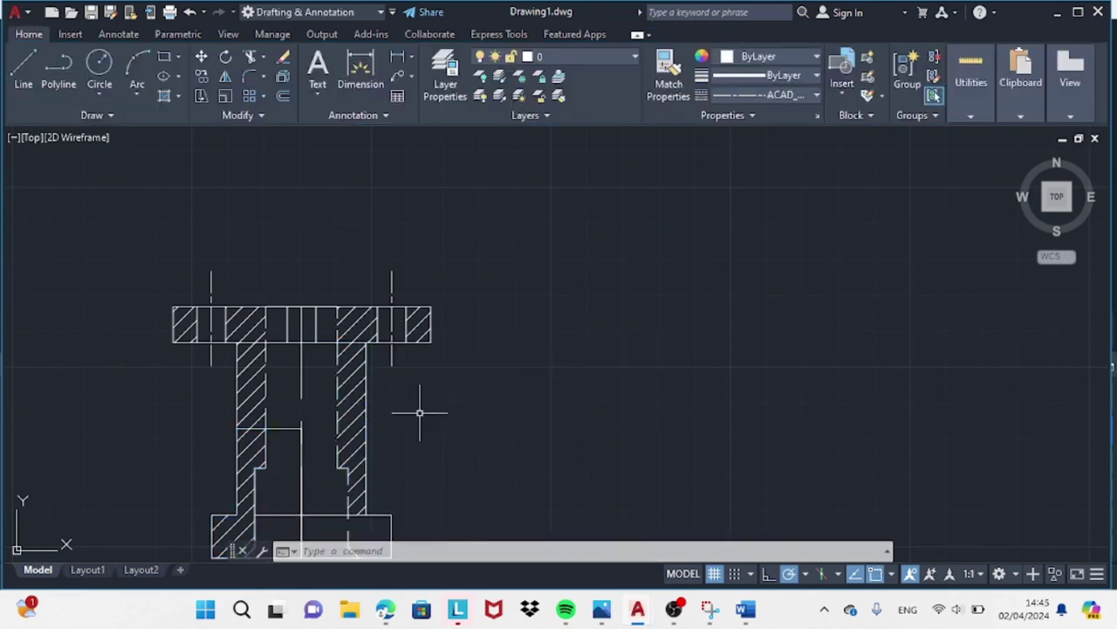
text(h)
key(Return)
click(367, 458)
key(Escape)
click(637, 609)
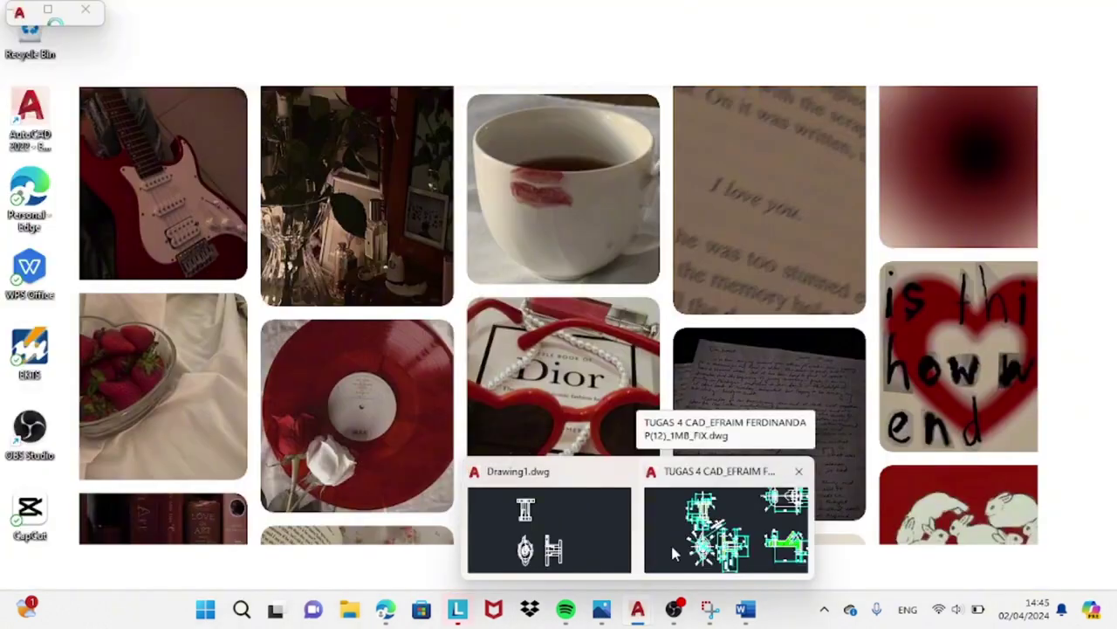
click(550, 530)
- Pan the drawing up to bring the circular front view into view
click(336, 343)
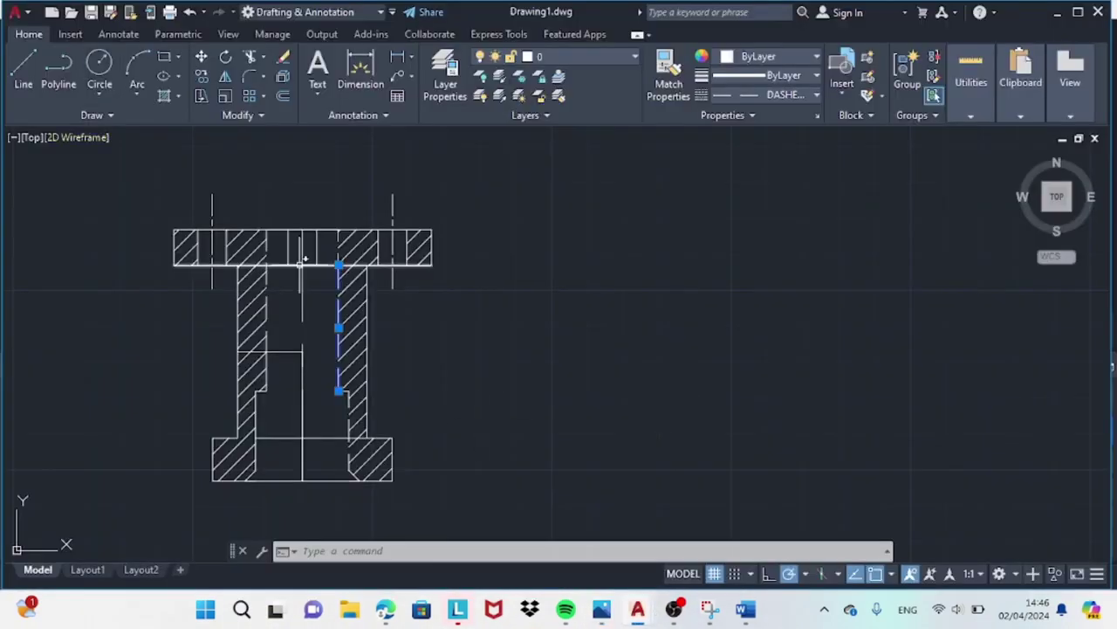
click(437, 292)
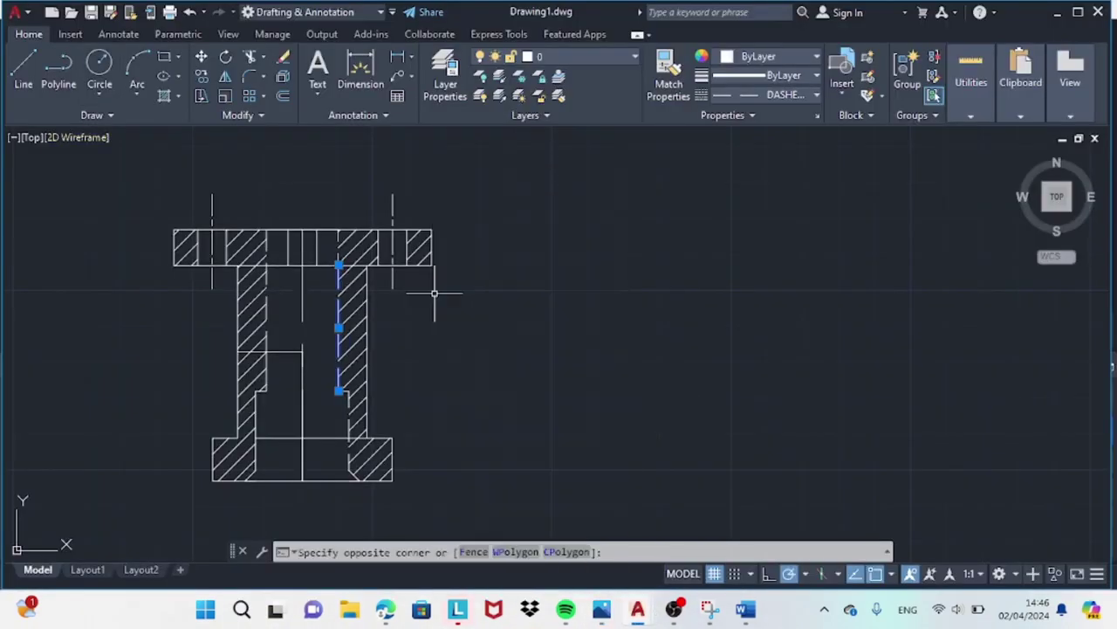
middle_drag(543, 407, 542, 229)
drag(486, 559, 542, 225)
click(690, 515)
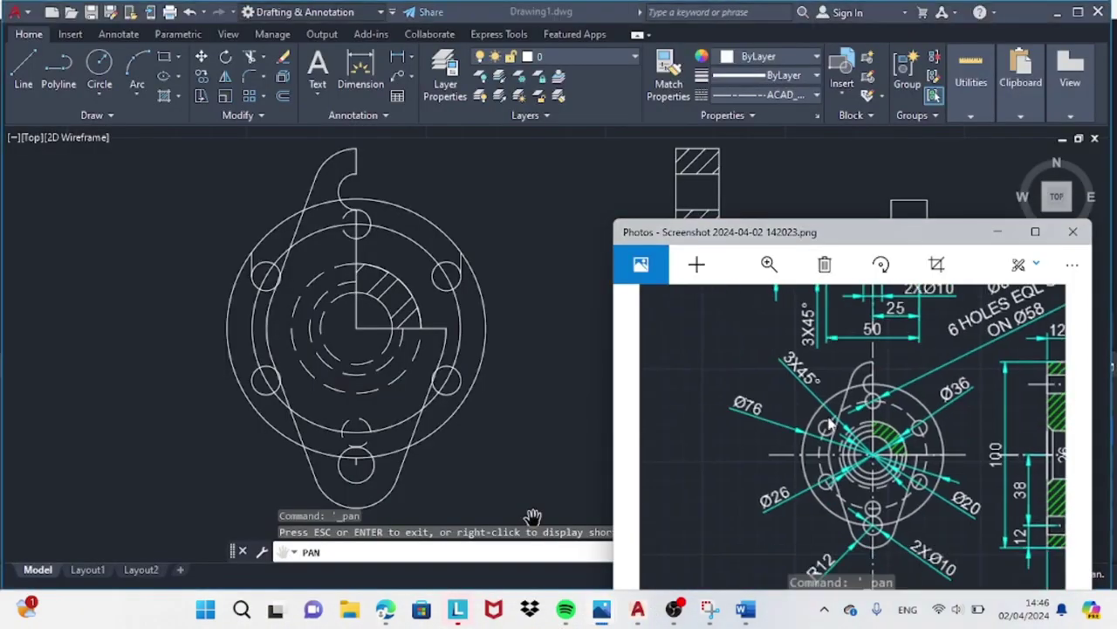
- Give the bolt circle and inner circles the ISO dashed linetype, then consult the reference drawing
click(327, 347)
click(795, 95)
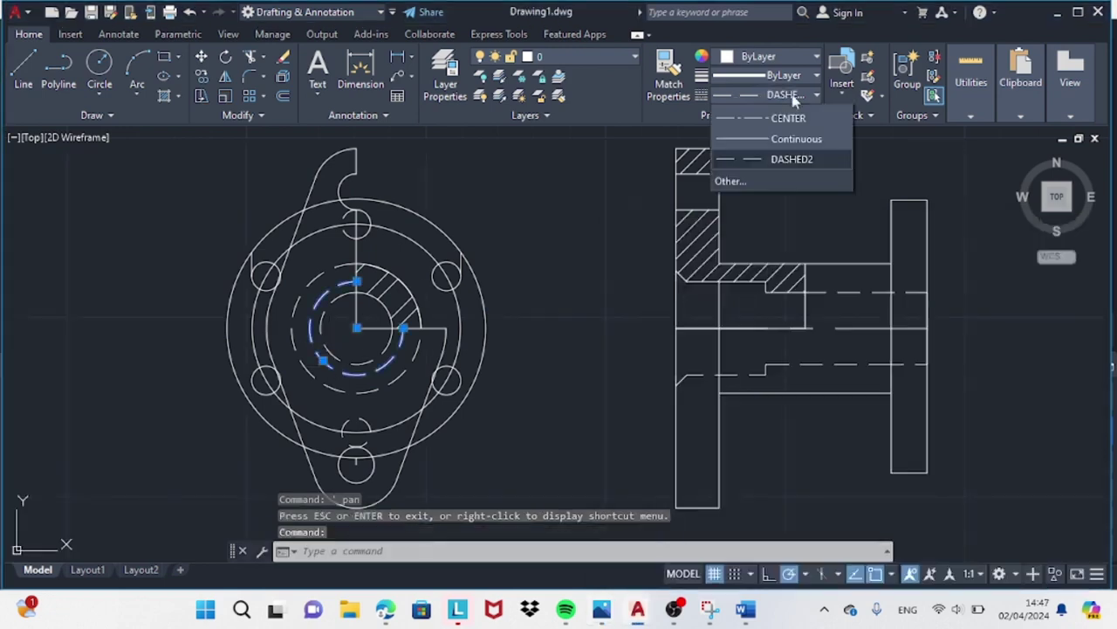
click(796, 139)
click(795, 95)
click(798, 221)
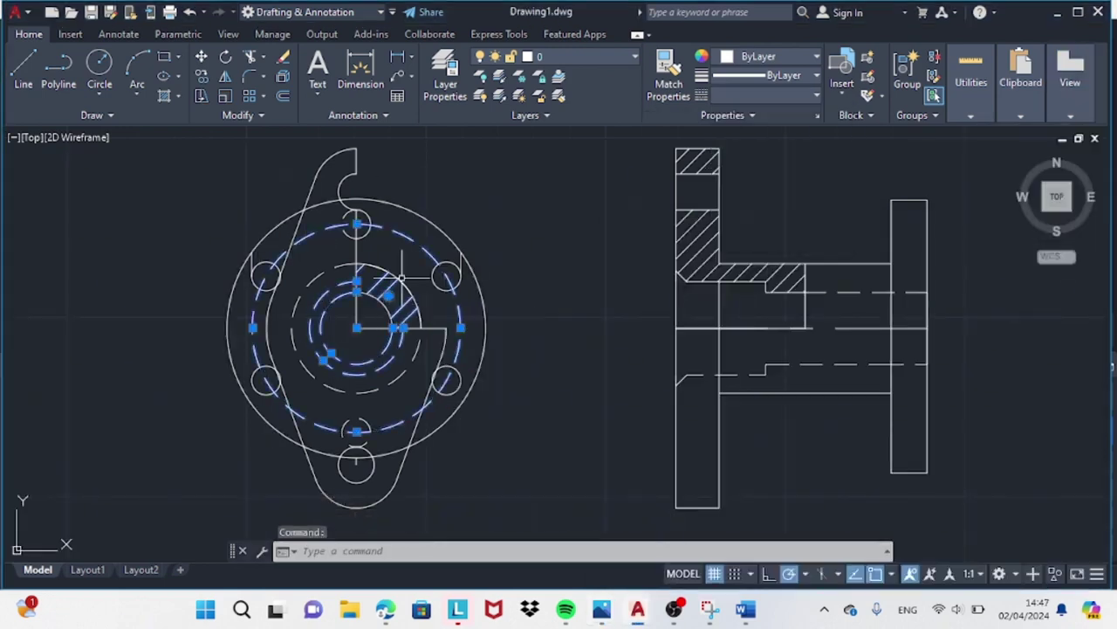
key(Escape)
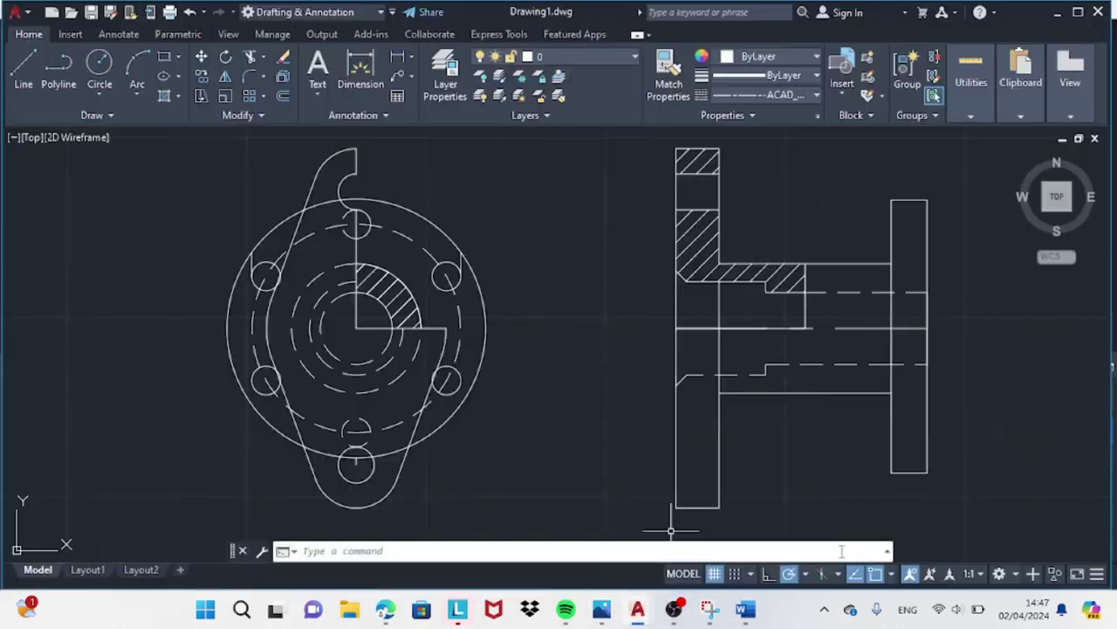
text(tr)
key(Return)
click(602, 609)
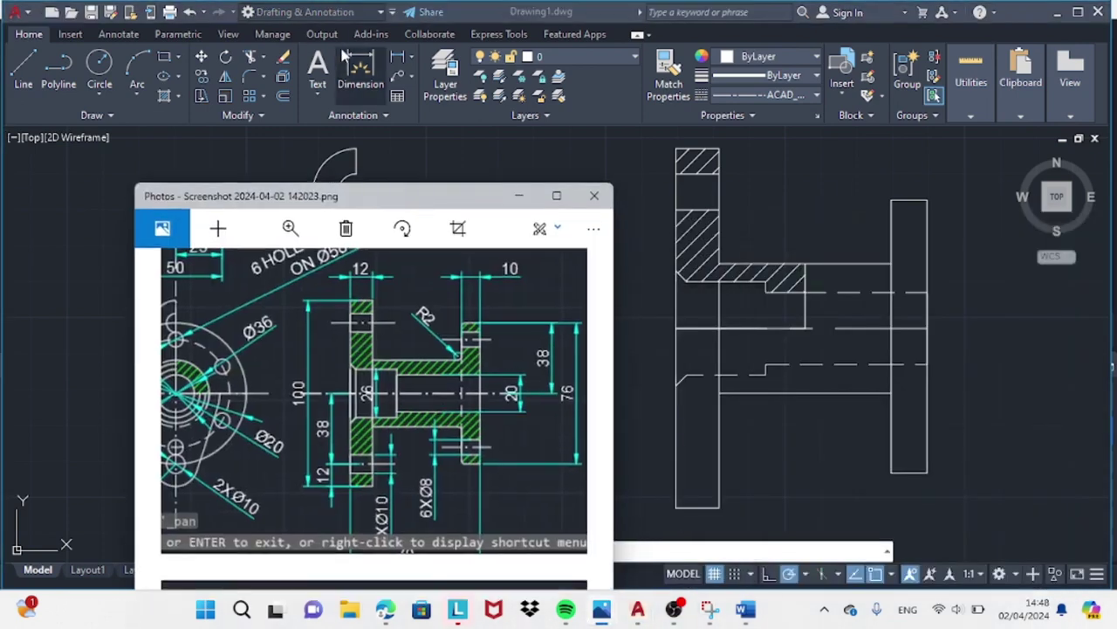
- Hatch the upper hub wall, lower hub wall and lower flange of the side section
click(100, 38)
click(163, 96)
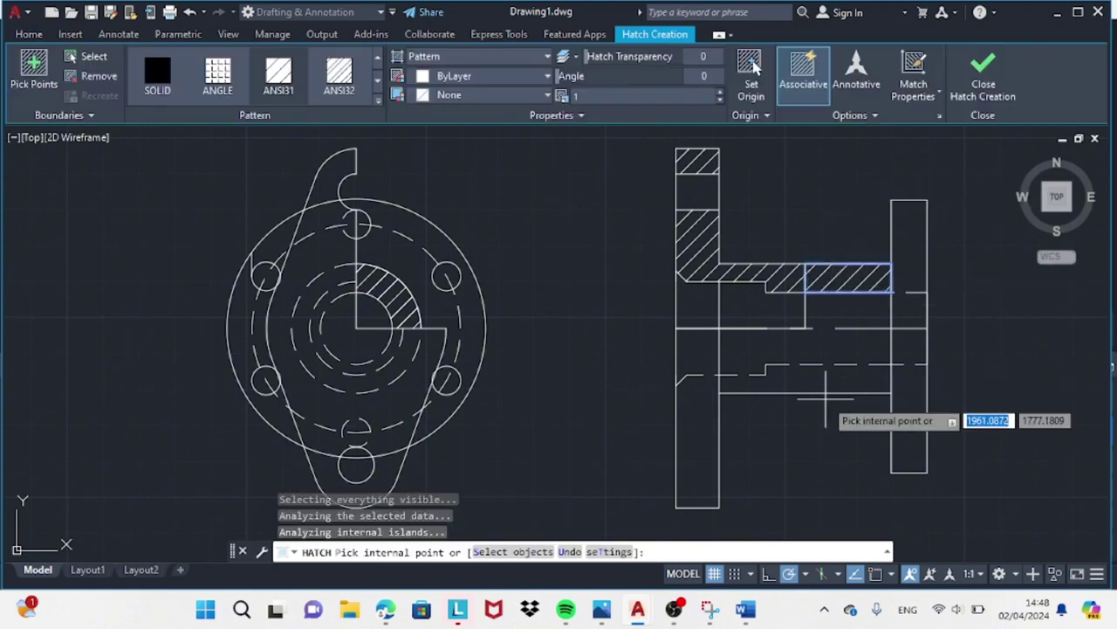
click(838, 277)
click(785, 381)
key(Escape)
key(Escape)
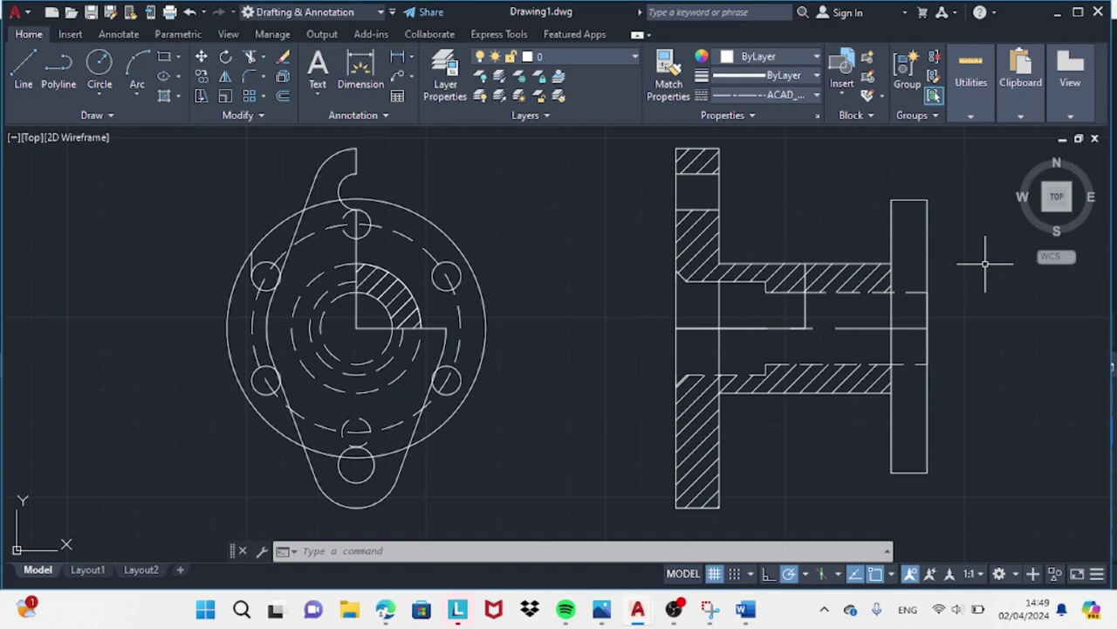
text(l)
key(Return)
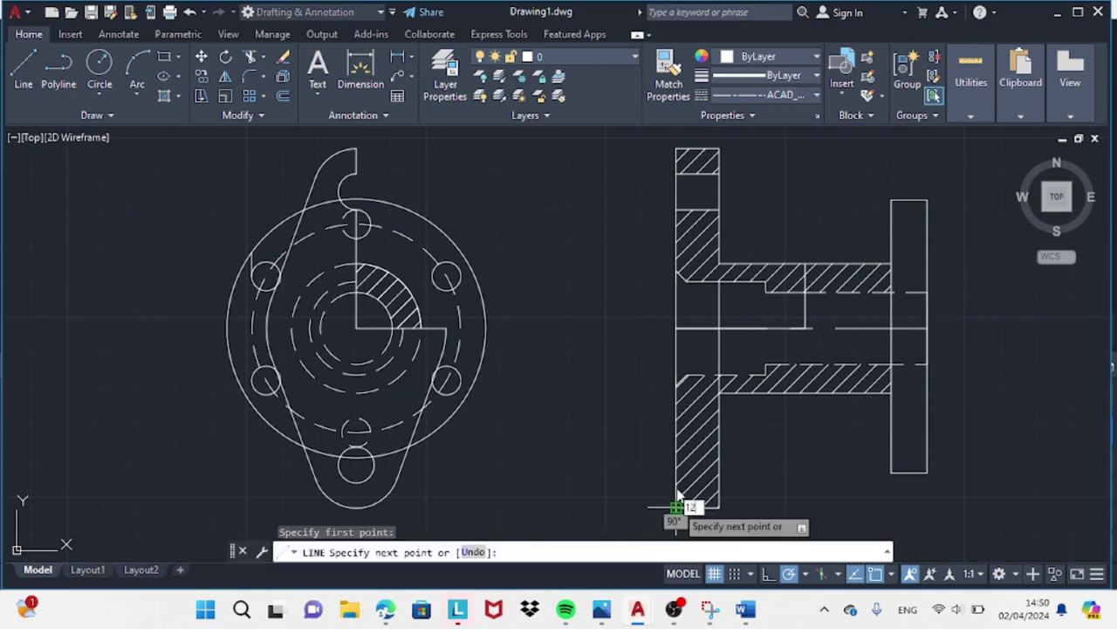
- Draw the lower bolt-hole centreline on the side view, starting 12 units along
key(Escape)
key(Return)
text(12)
key(Return)
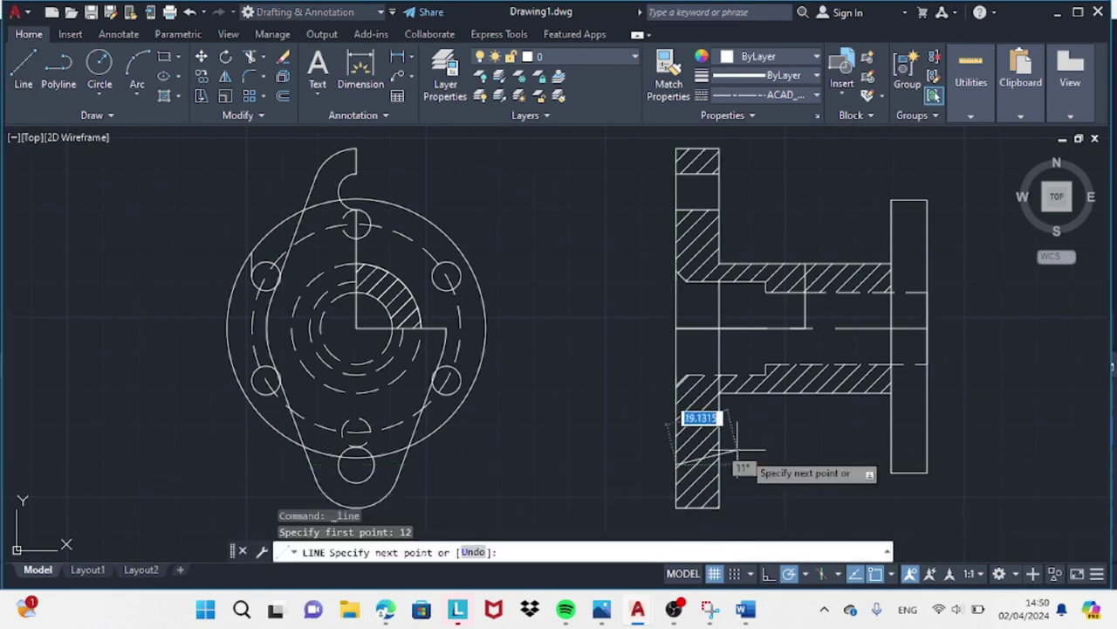
click(738, 465)
key(Escape)
- Give the new bolt-hole line the ISO dashed linetype and check its properties
click(699, 464)
click(651, 464)
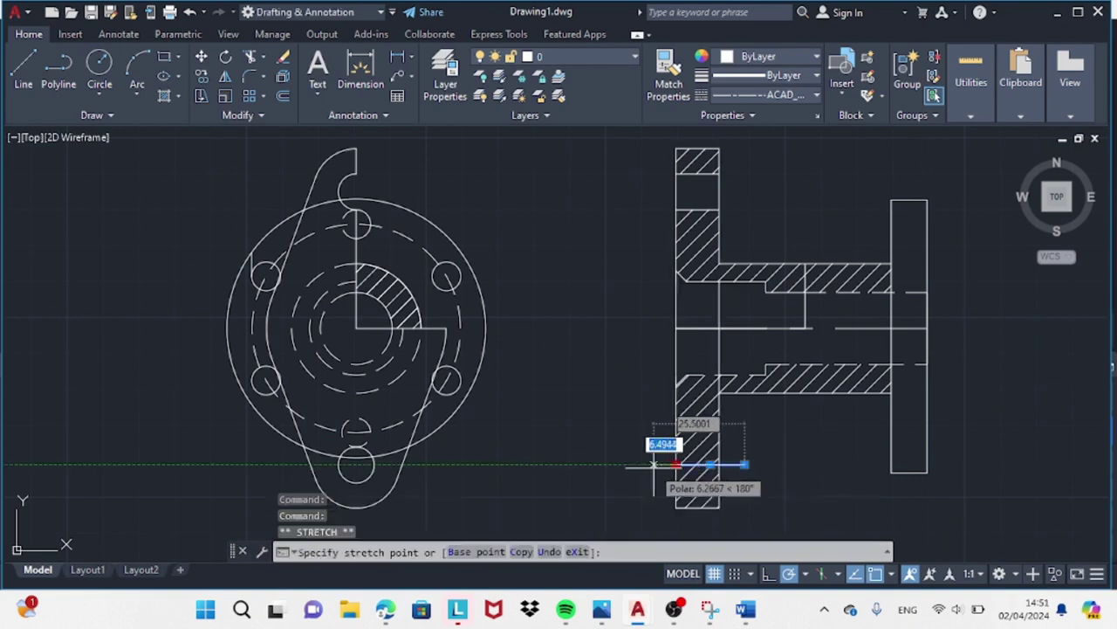
click(816, 94)
right_click(751, 115)
key(ctrl+1)
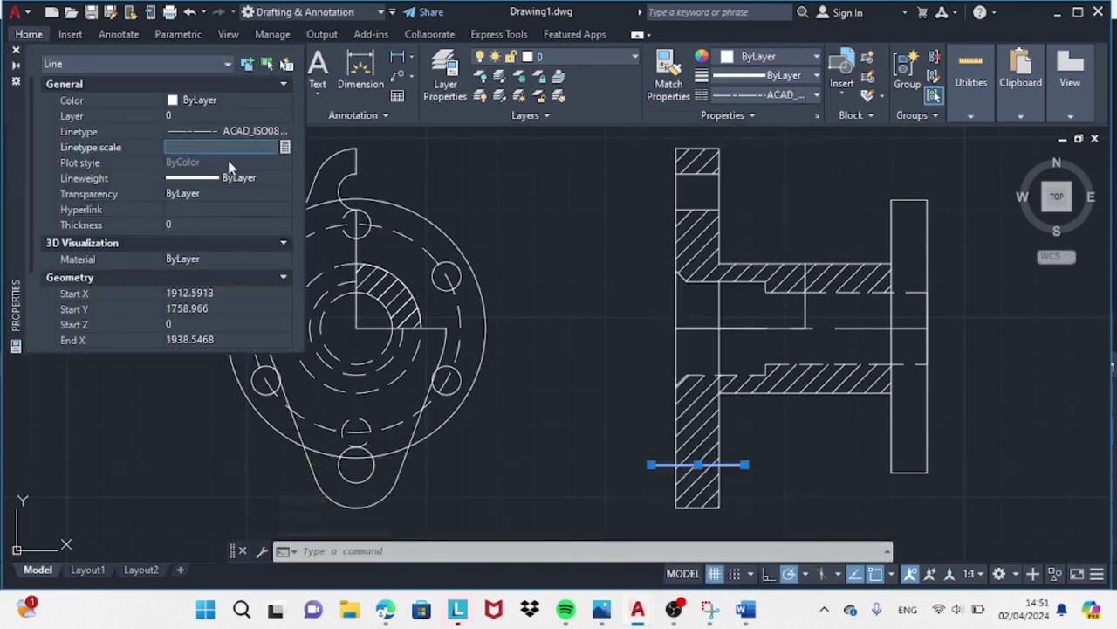
- Mirror the line about the horizontal axis, keeping the original, and reset the current linetype to ByLayer
key(ctrl+1)
text(mi)
key(Return)
click(676, 323)
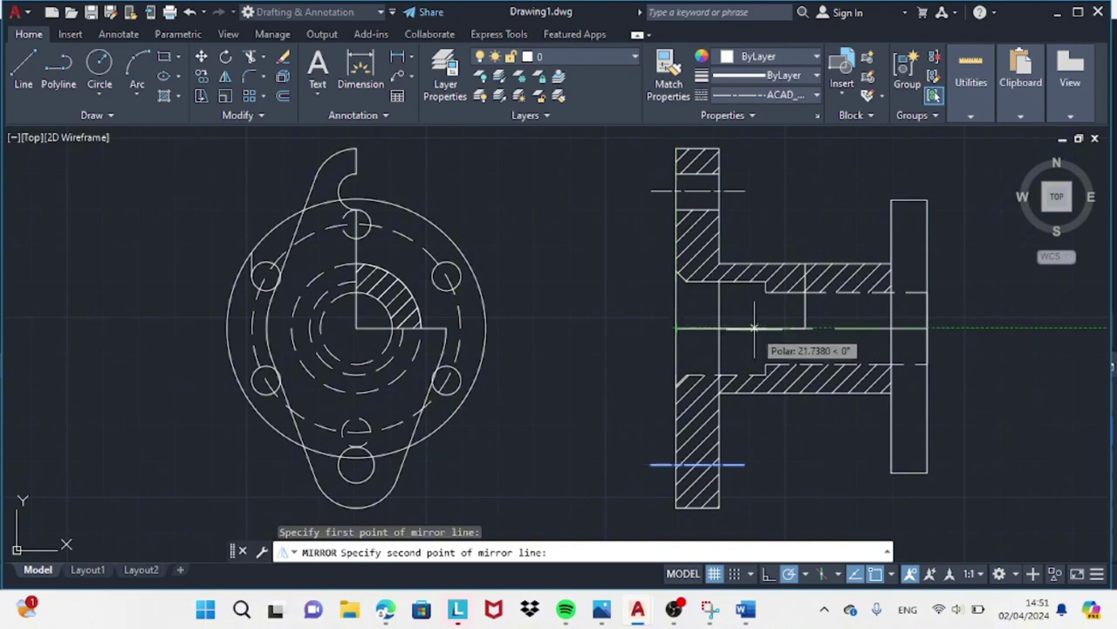
click(754, 328)
click(763, 94)
click(773, 111)
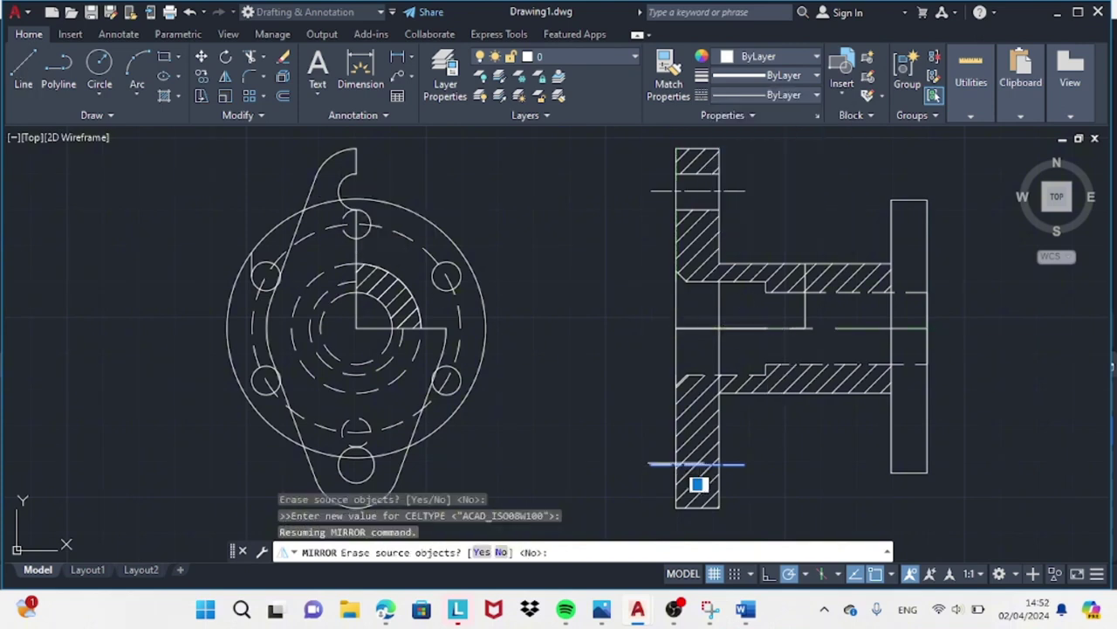
key(Return)
- Draw a short line at the flange on the lower bolt-hole level
text(l)
key(Return)
click(690, 464)
key(Escape)
key(Return)
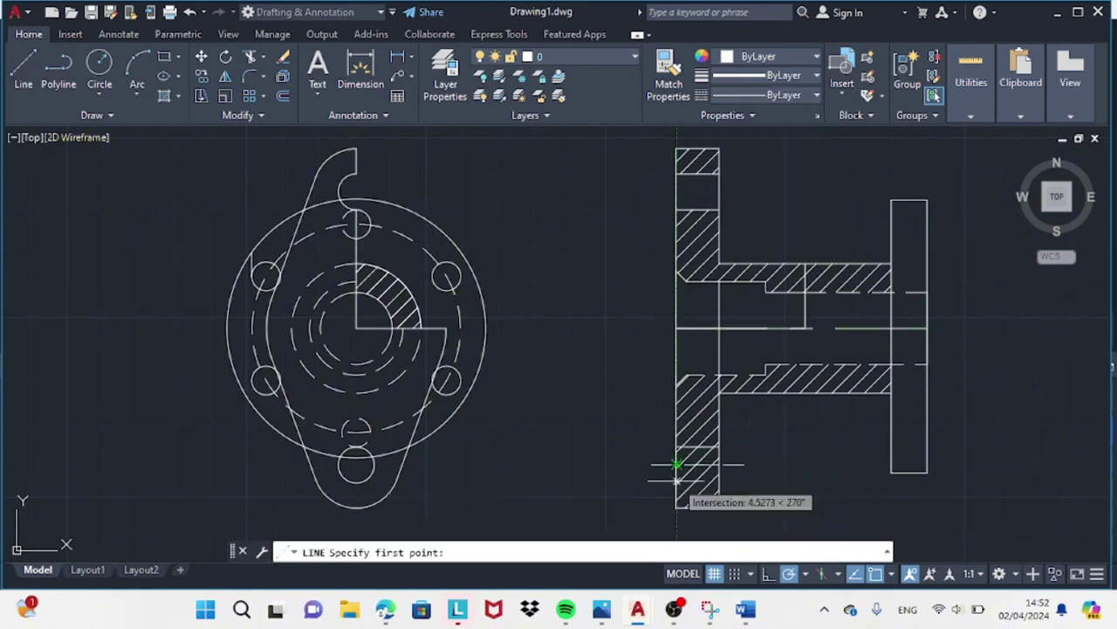
click(676, 465)
click(721, 480)
- Try trimming the excess piece and mirroring again, then undo both attempts
key(Return)
text(tr)
key(Return)
click(714, 463)
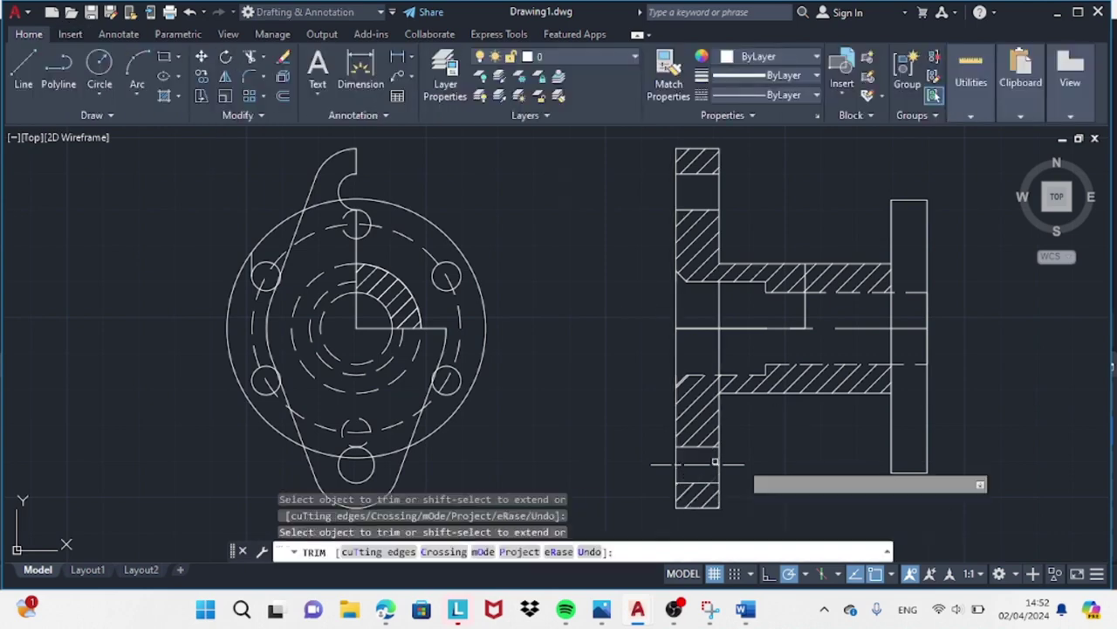
click(189, 12)
click(226, 76)
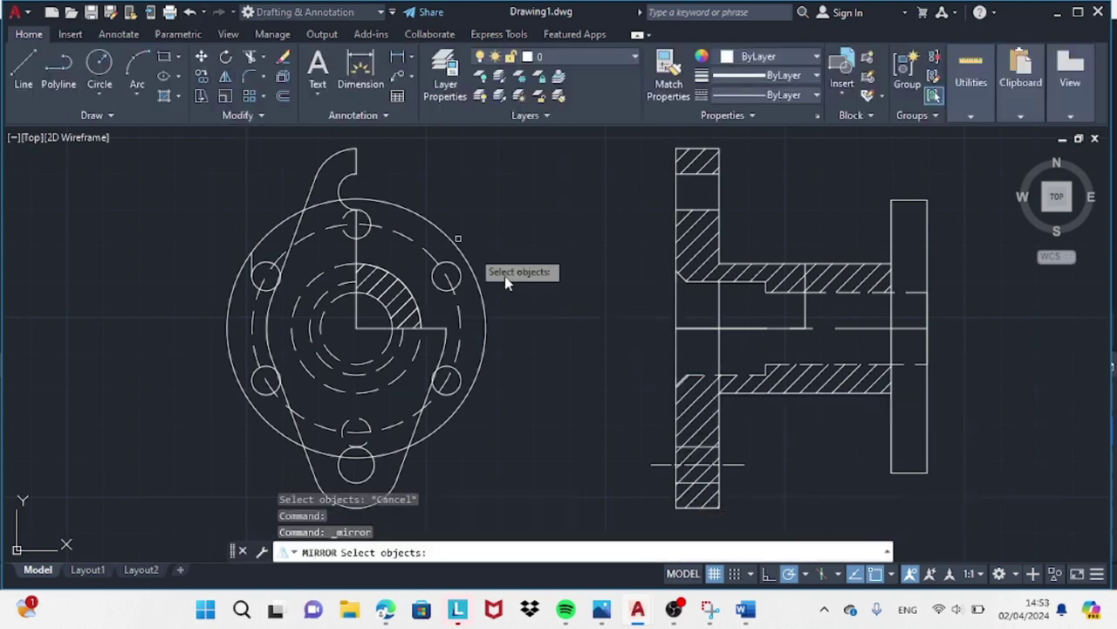
key(Escape)
click(225, 75)
click(685, 465)
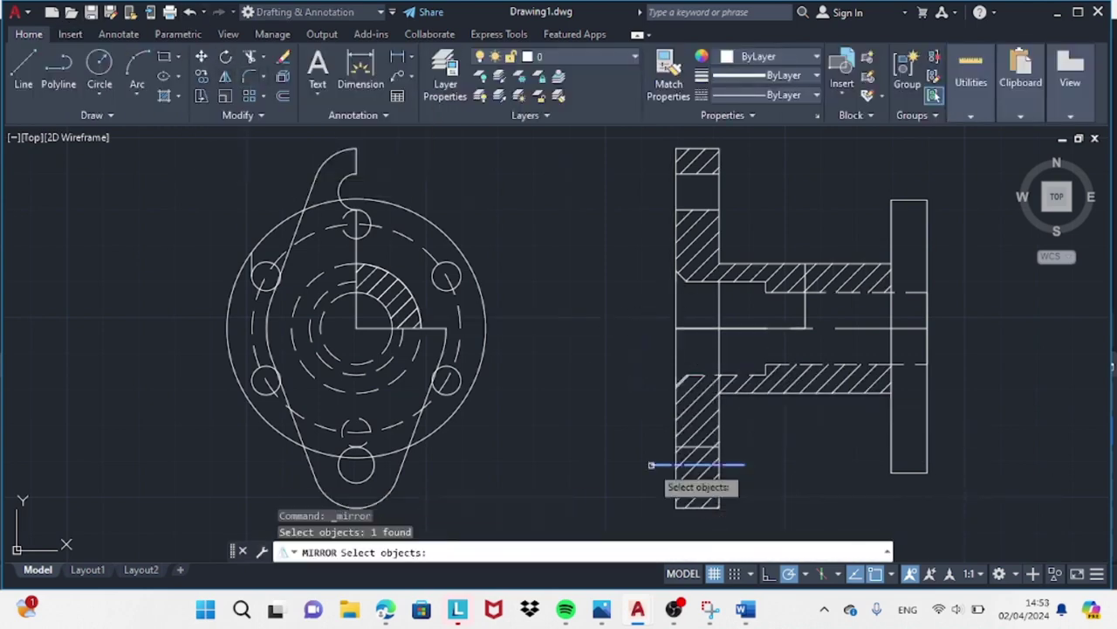
key(ctrl+z)
- Mirror the lower hole centreline onto the upper flange, keeping the original, then view the reference image
text(tr)
key(Return)
drag(487, 139, 498, 361)
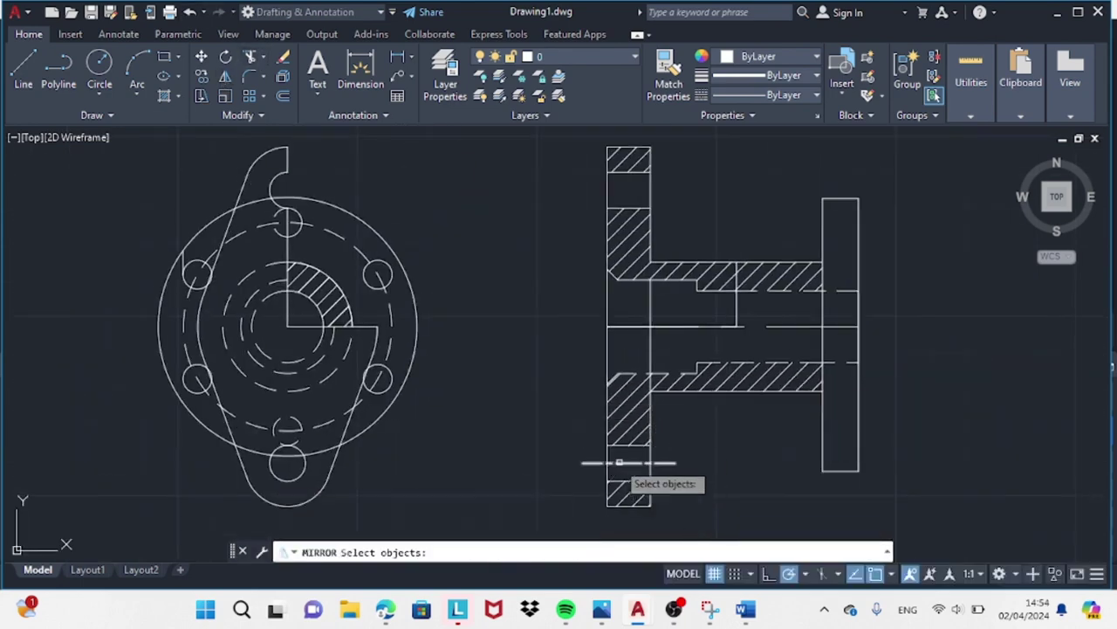
click(614, 464)
key(Return)
click(644, 326)
click(768, 327)
key(Return)
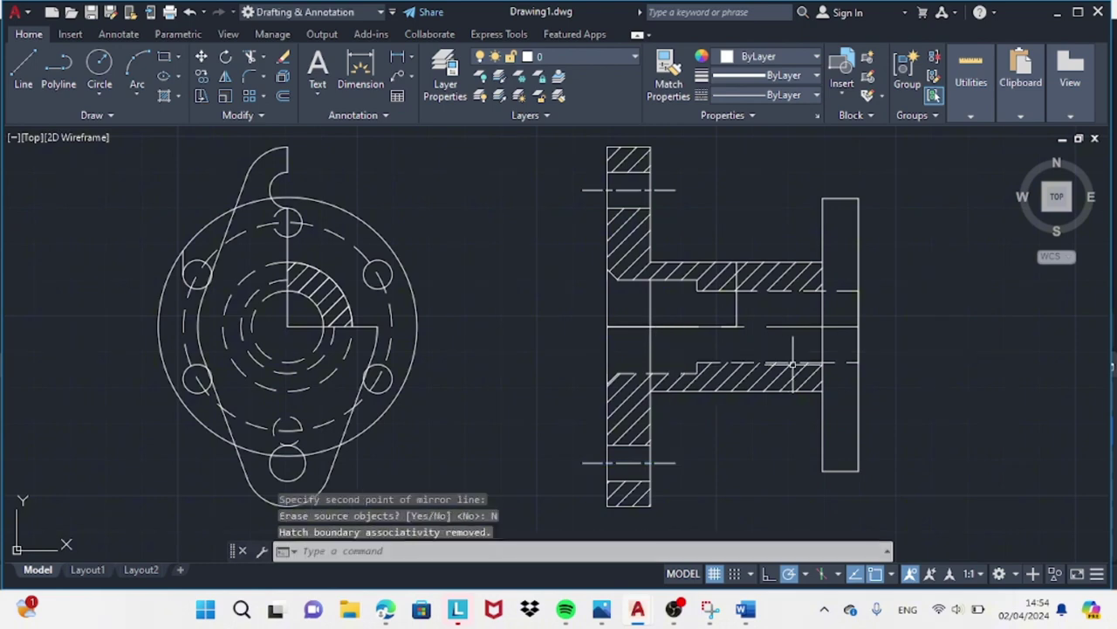
click(601, 609)
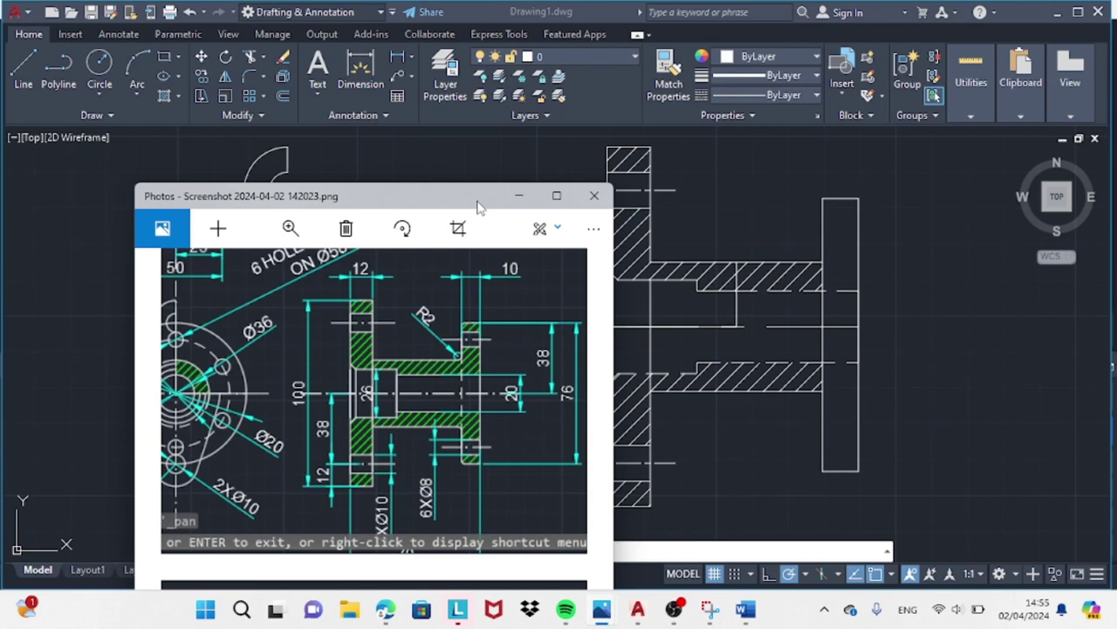
- Set the current linetype to dashed centre and draw a short centreline across the right flange
click(518, 196)
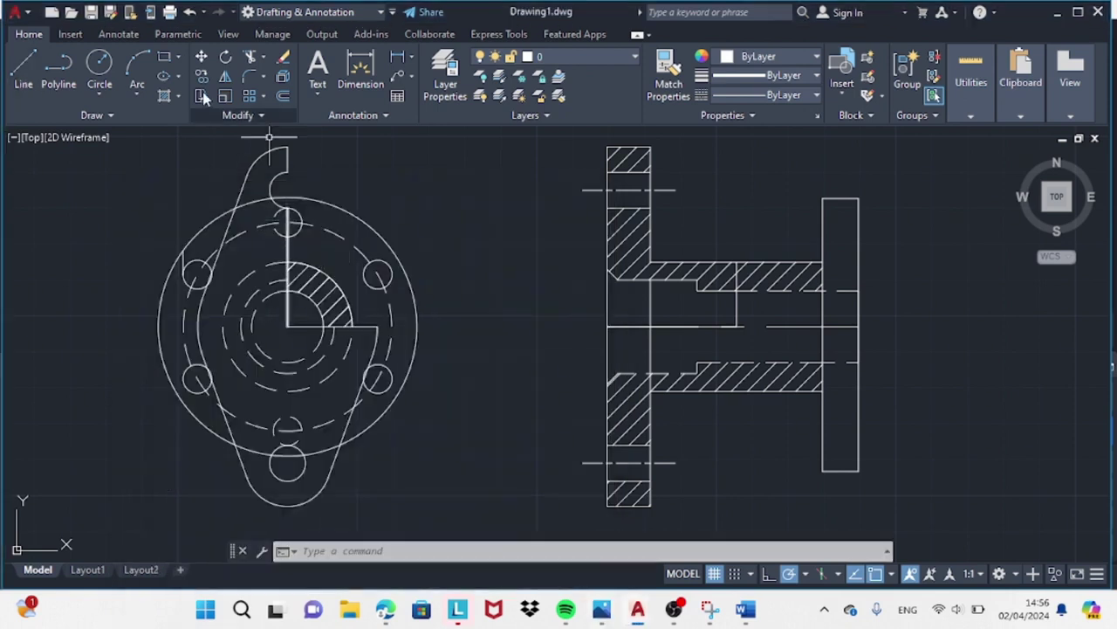
text(l)
key(Return)
click(785, 94)
click(785, 154)
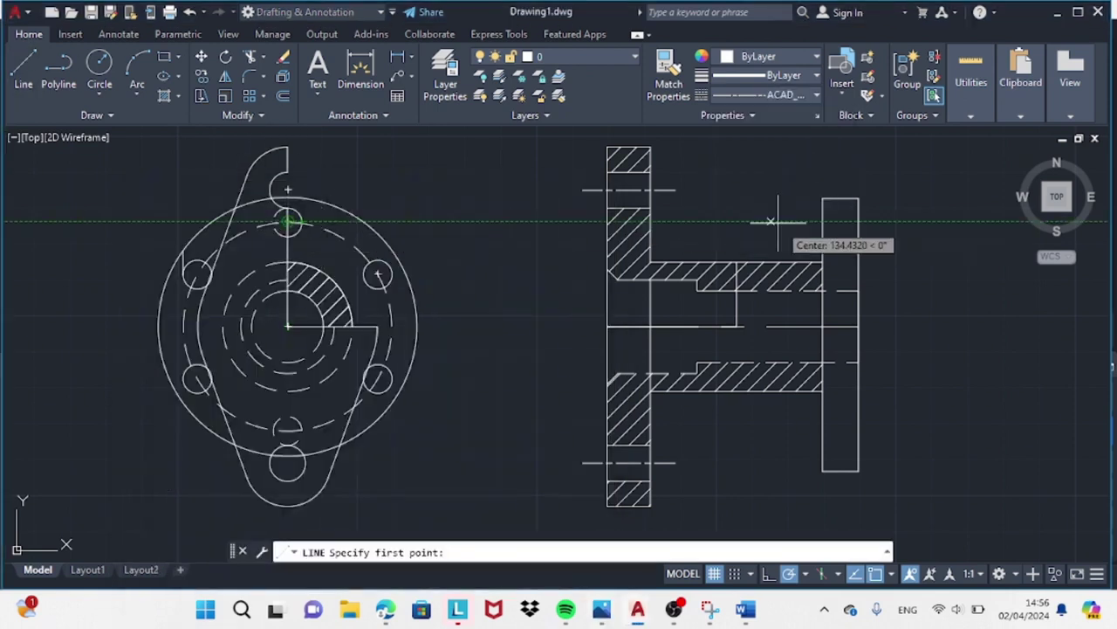
key(Escape)
right_click(525, 156)
click(558, 165)
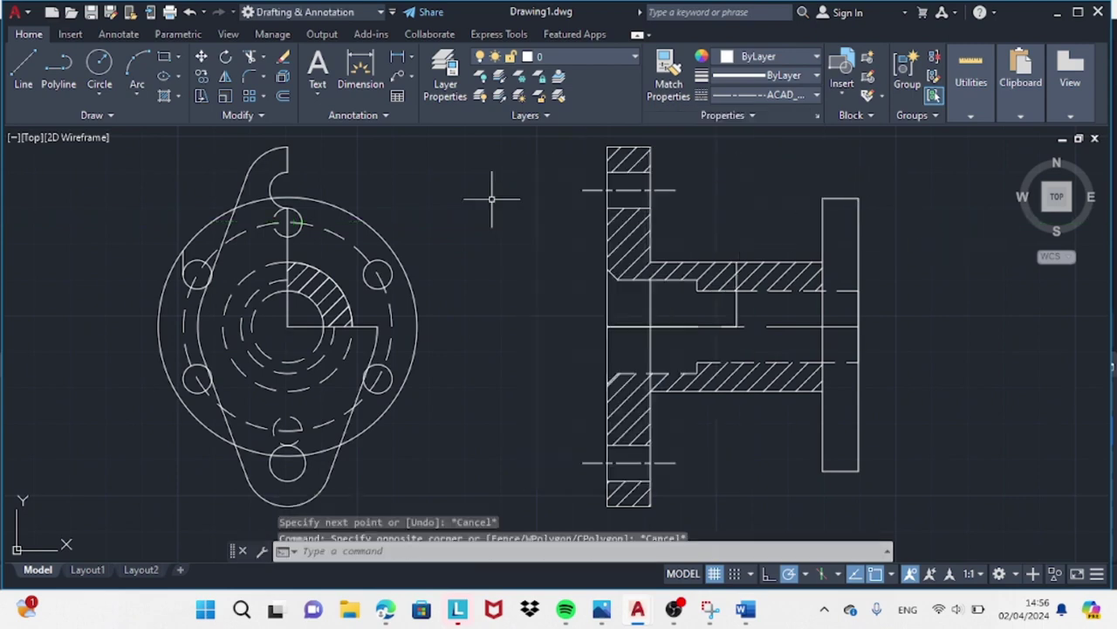
click(878, 221)
key(Escape)
- Mirror the right flange's centreline down to the lower bolt hole, keeping the original line
click(842, 221)
right_click(484, 161)
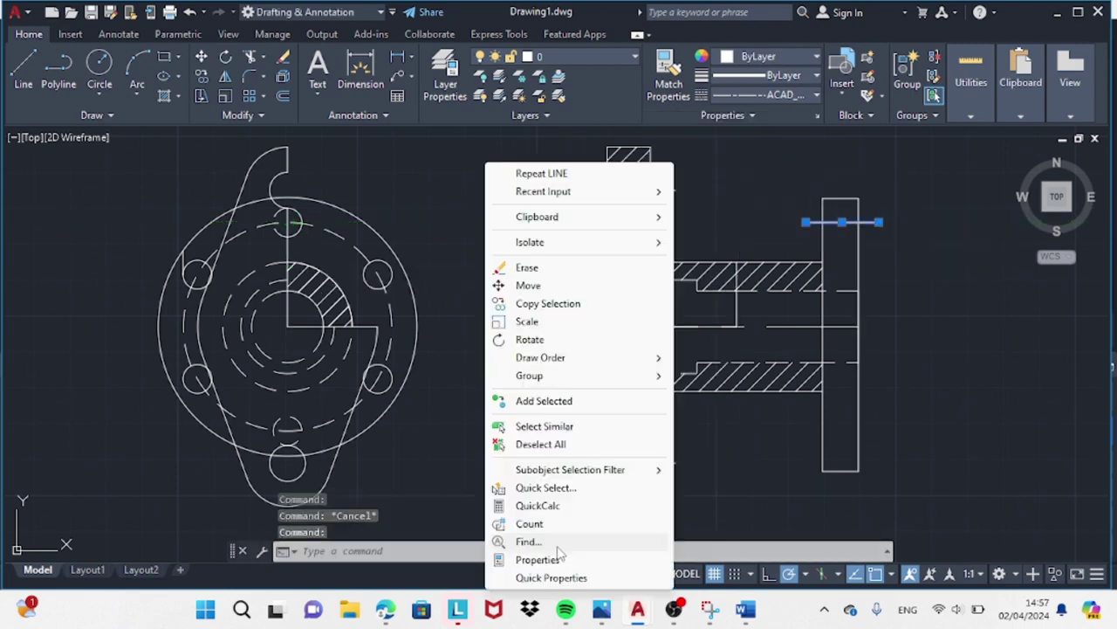
click(536, 559)
click(15, 51)
click(225, 76)
click(856, 326)
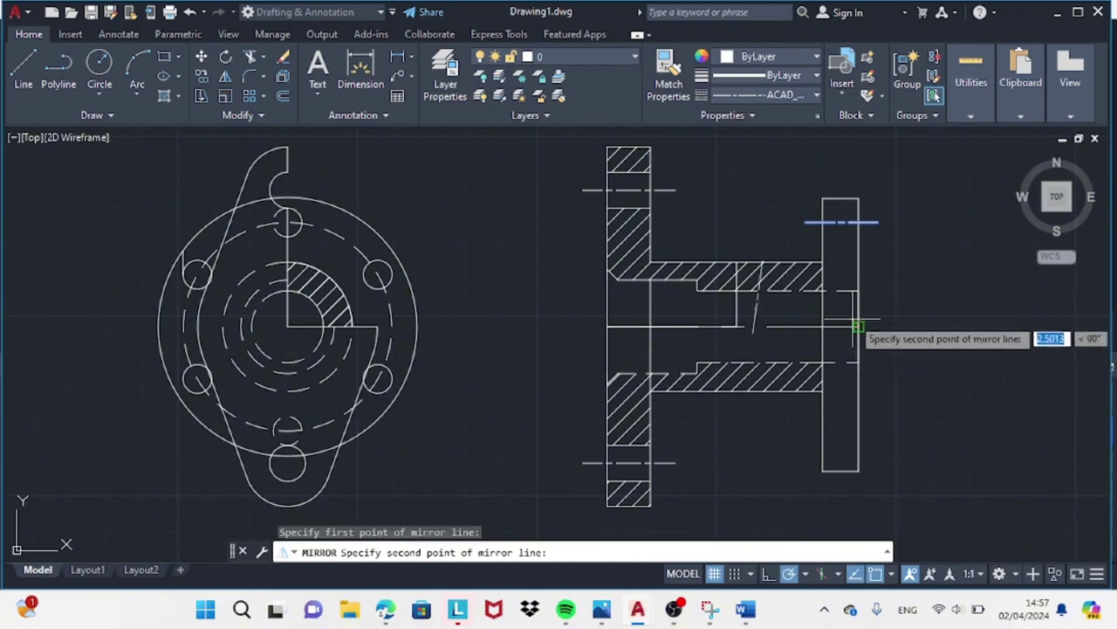
click(870, 369)
click(870, 368)
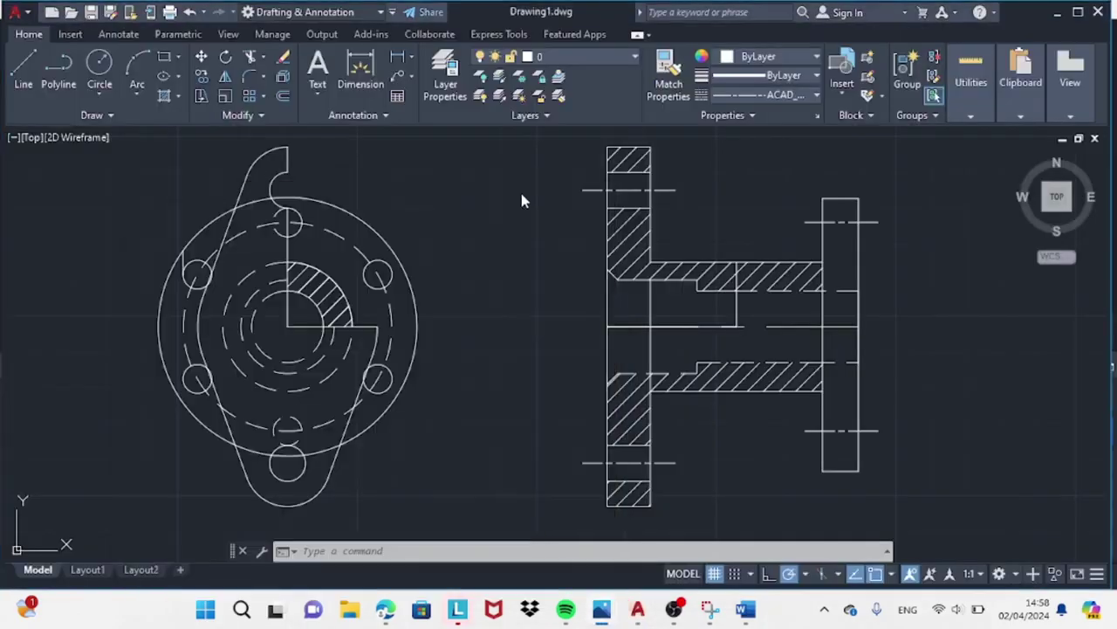
click(24, 68)
click(858, 222)
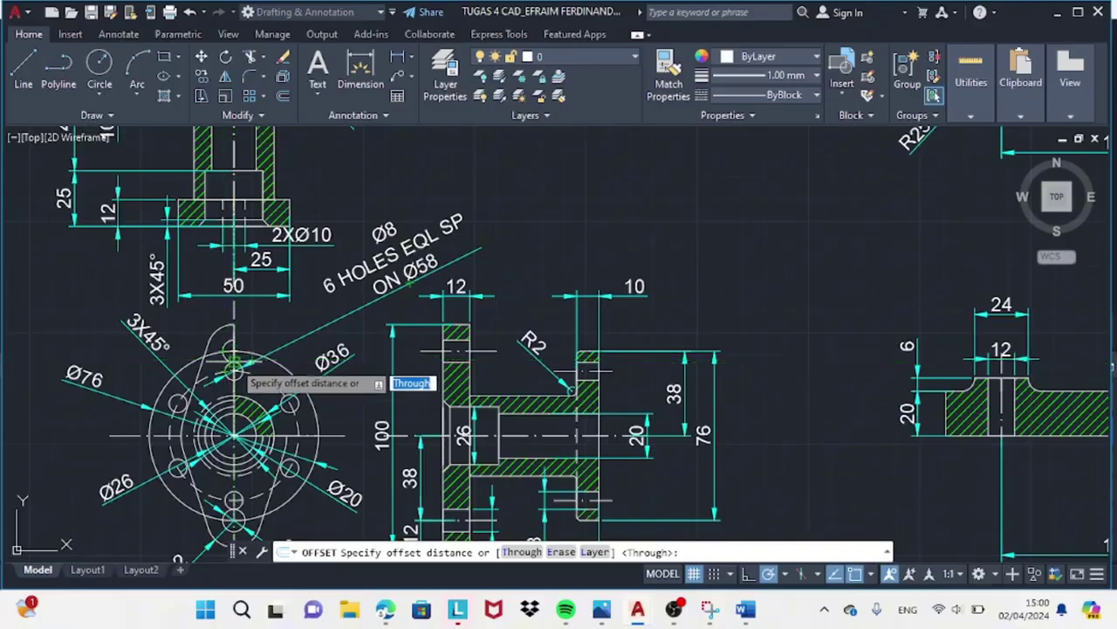
- Draw a long horizontal guide line across both views and extend the right flange's top edge to it
click(546, 515)
click(288, 188)
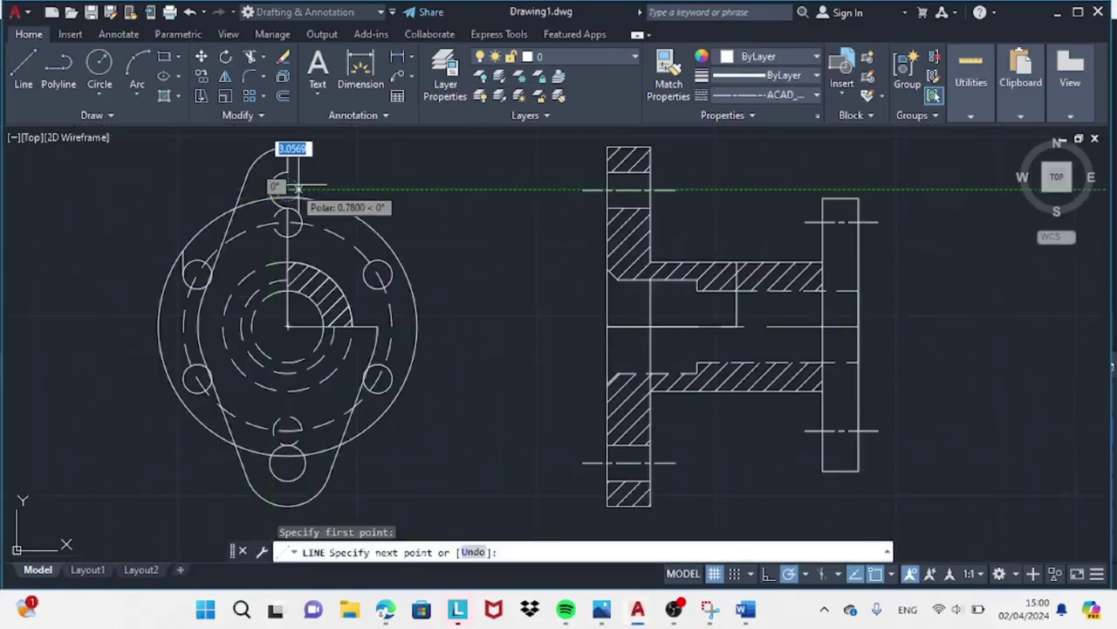
click(925, 189)
key(Escape)
click(725, 188)
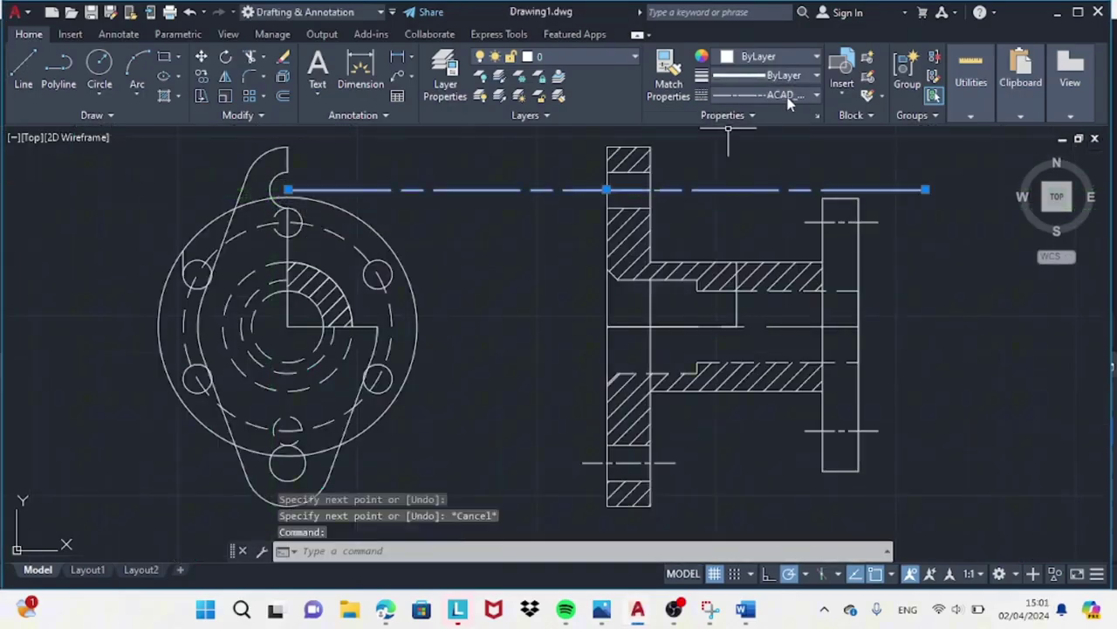
click(823, 199)
key(Escape)
key(Escape)
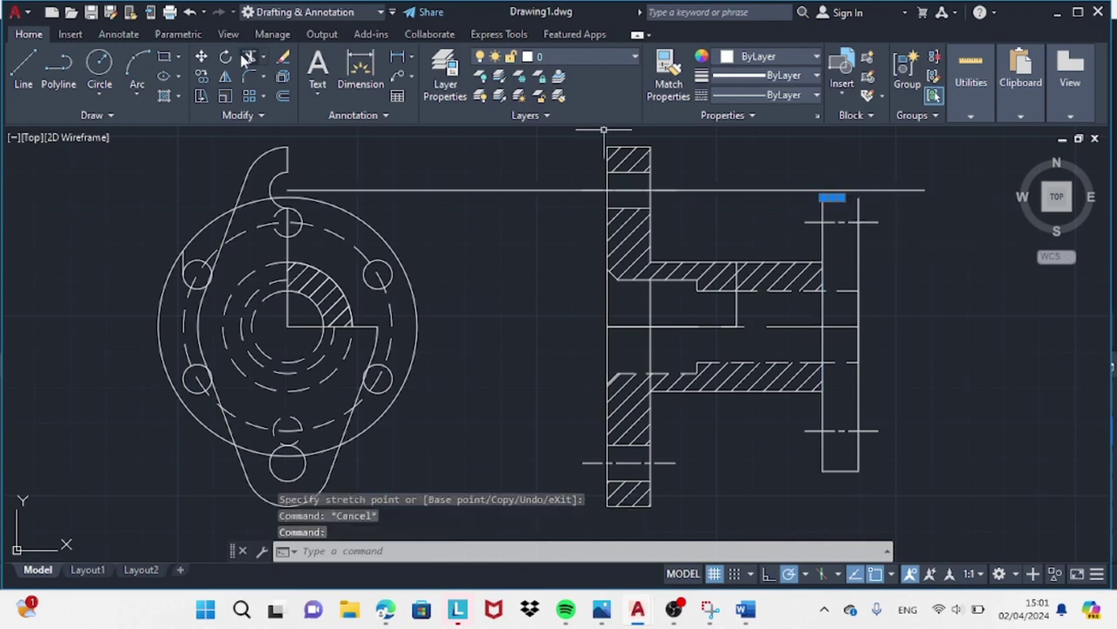
click(823, 227)
click(823, 199)
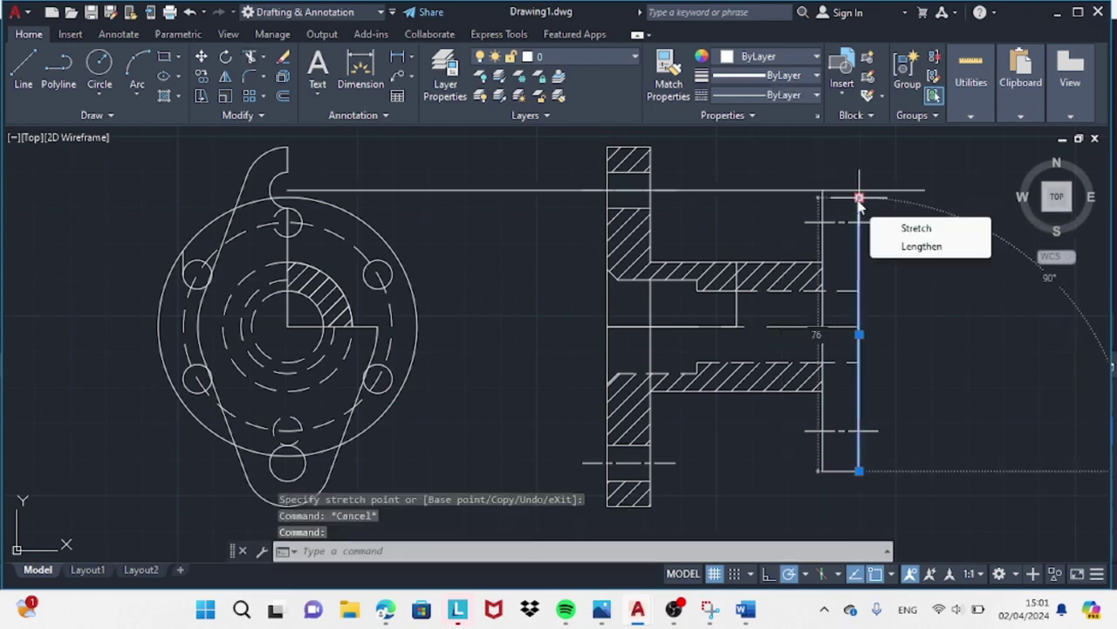
click(859, 199)
- Trim the long guide line back to short pieces and start new lines on the right flange
text(tr)
key(Return)
drag(297, 179, 889, 189)
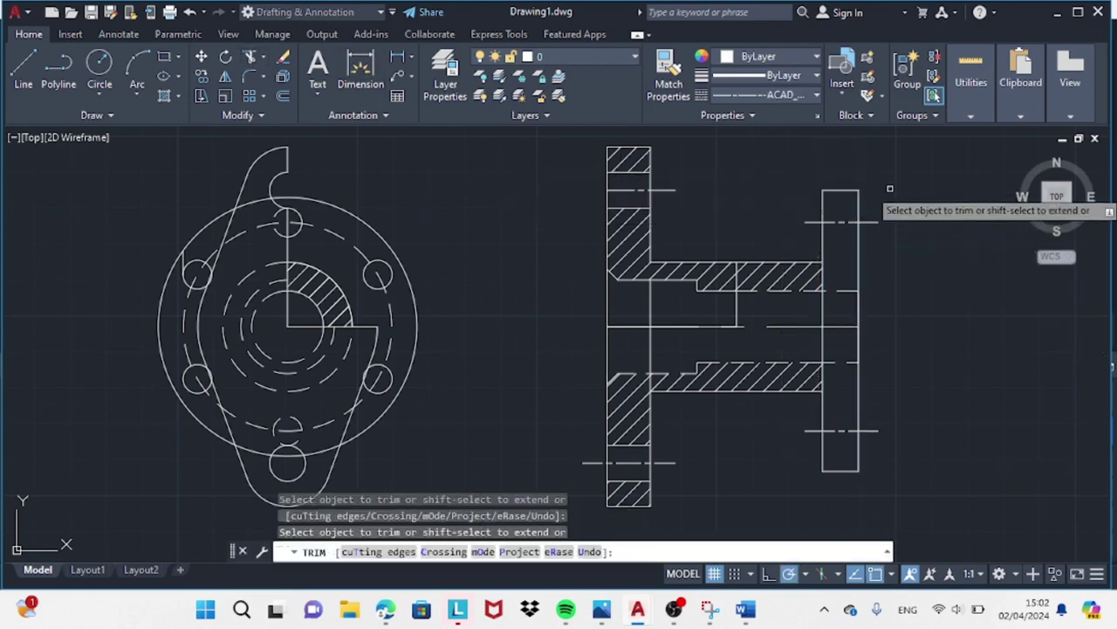
click(23, 66)
key(Escape)
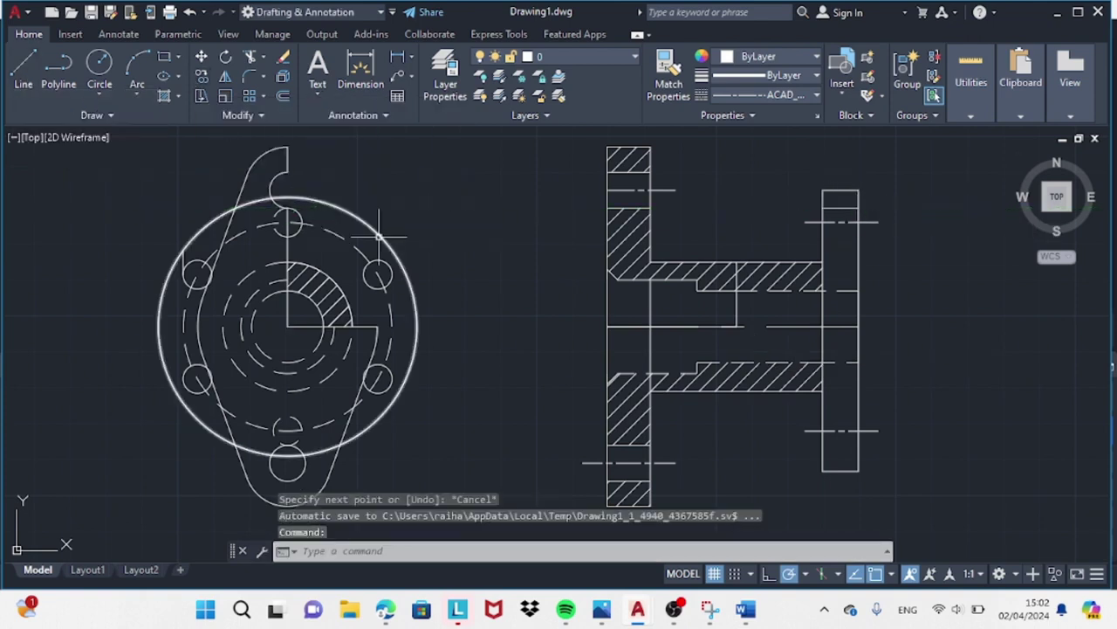
key(Return)
key(Escape)
key(Return)
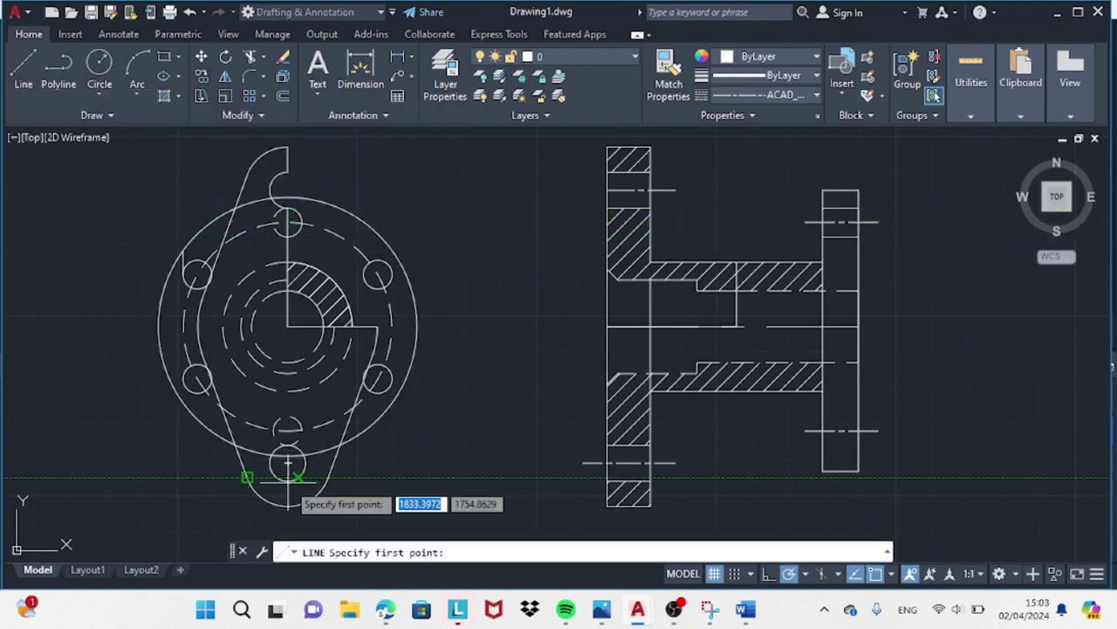
click(288, 445)
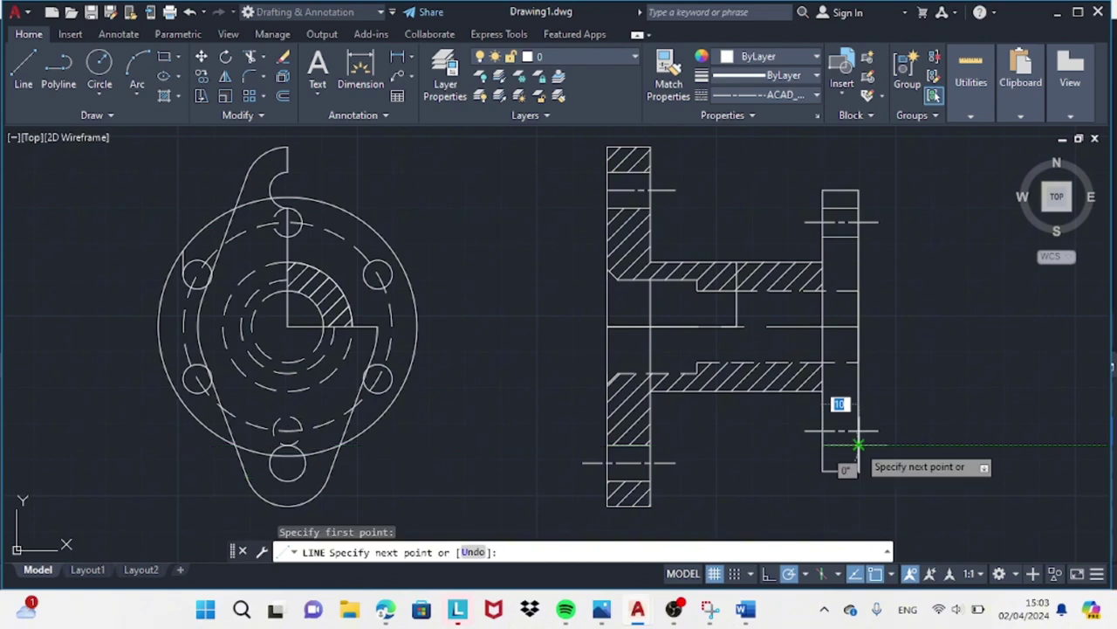
key(Escape)
key(Return)
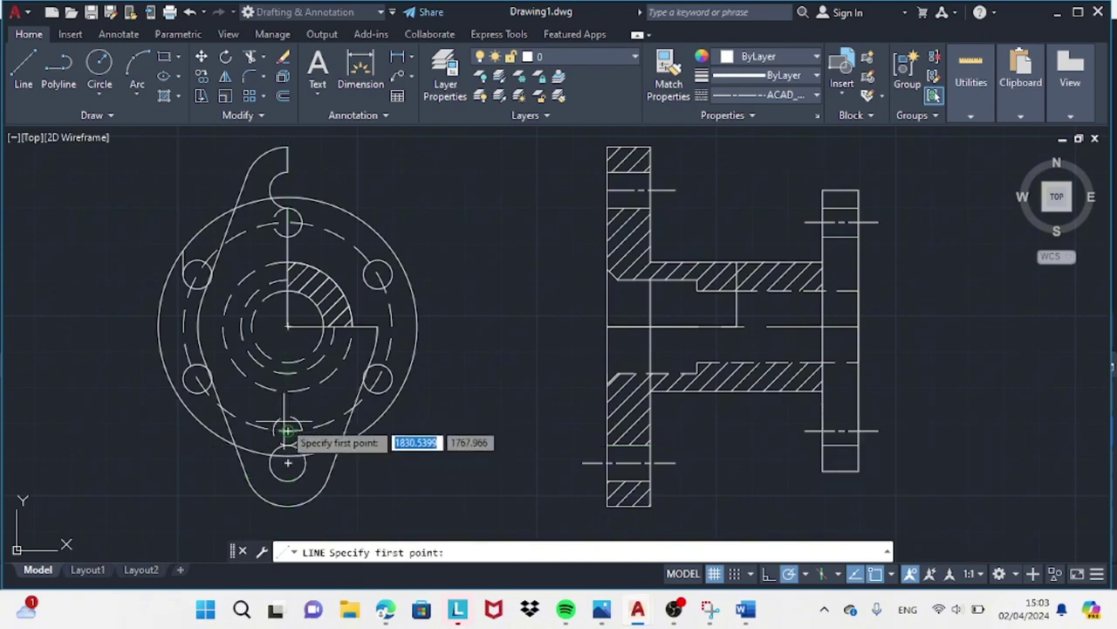
click(812, 463)
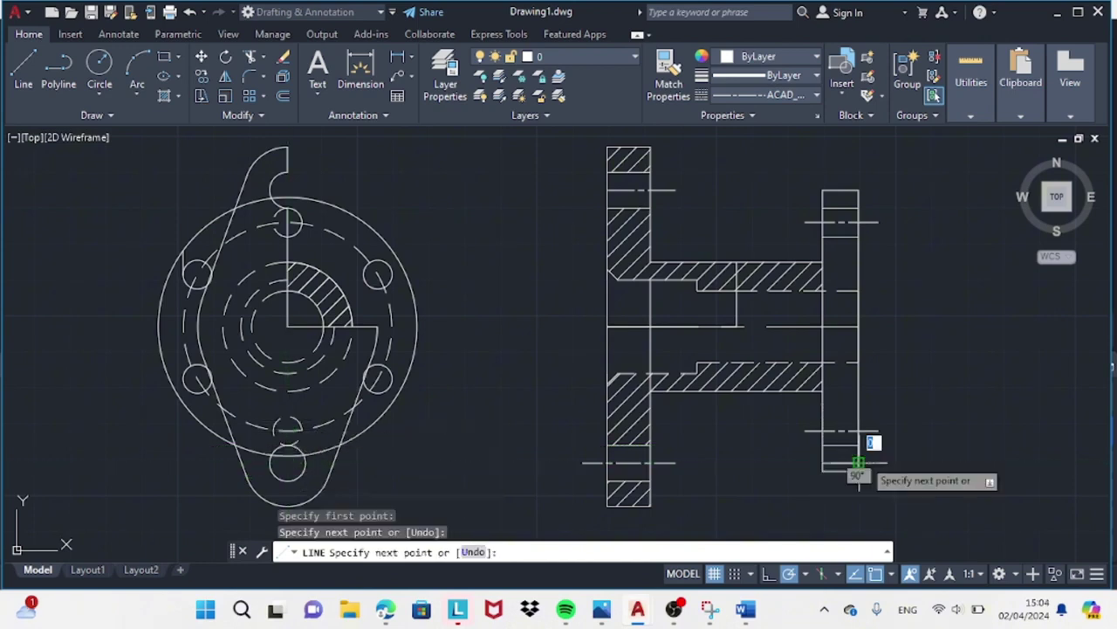
- Check the dimensioned reference drawing, then remove the long horizontal construction line
click(250, 57)
mouse_move(638, 609)
click(725, 524)
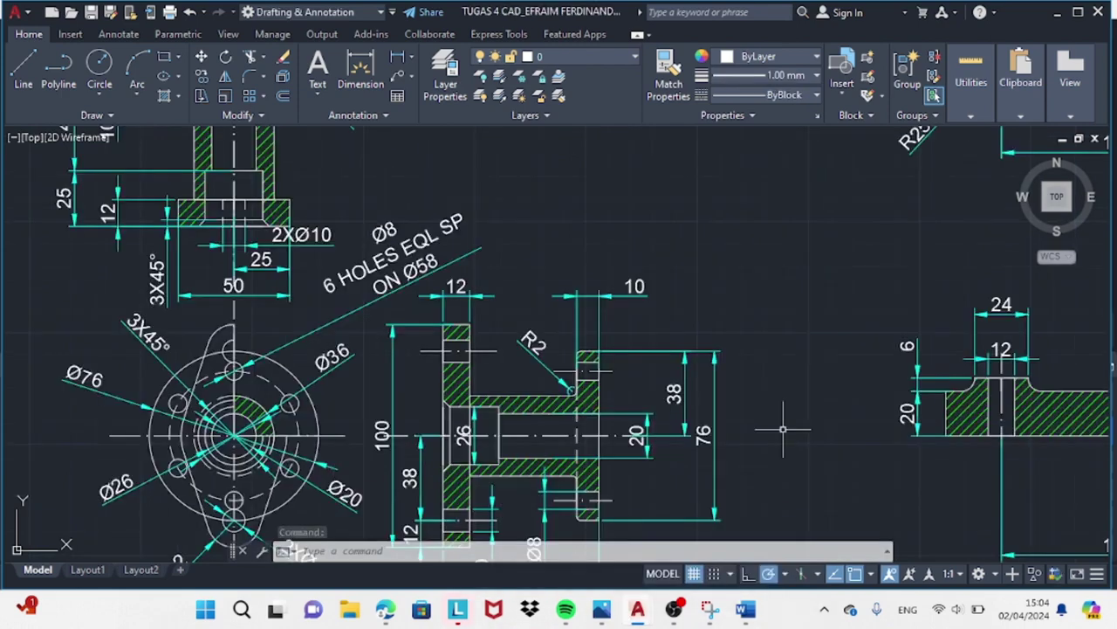
key(ctrl+Tab)
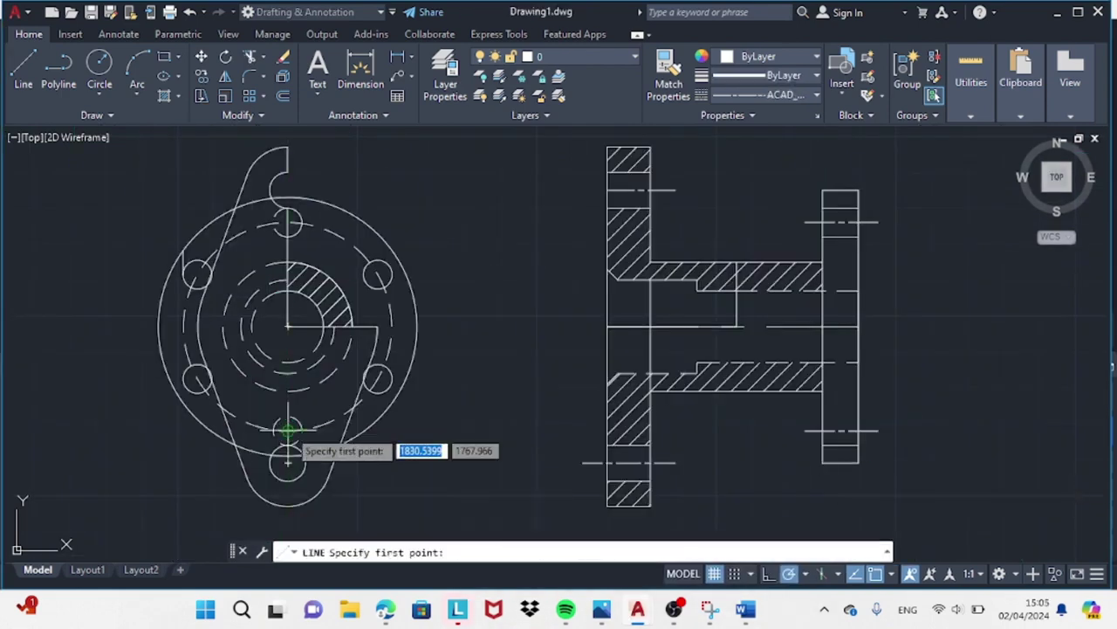
click(786, 415)
text(tr)
key(Return)
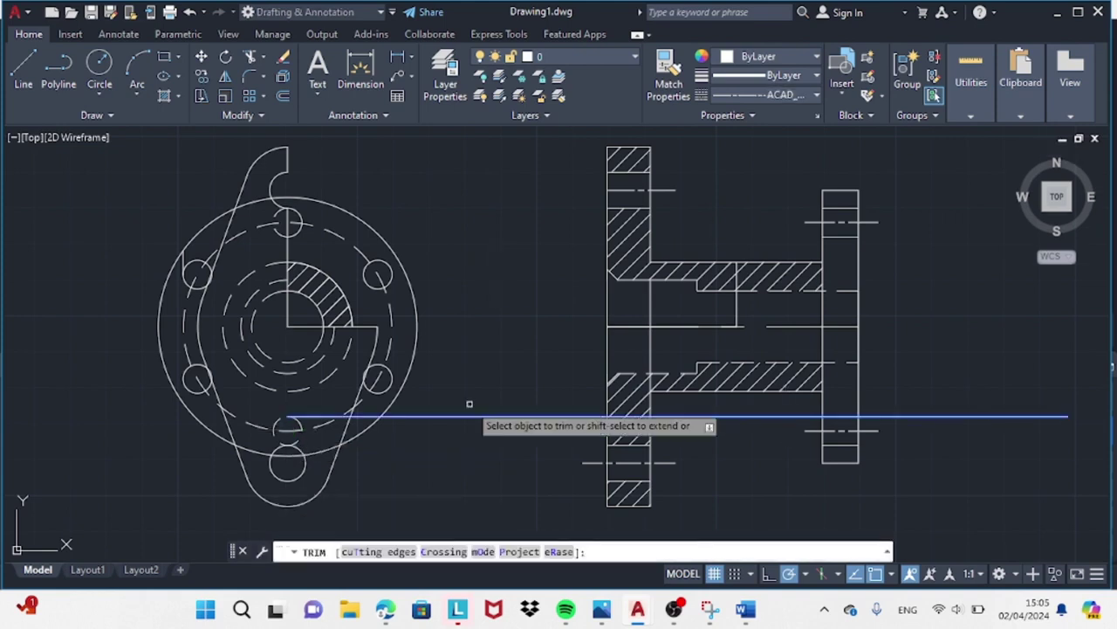
text(l)
click(618, 280)
click(618, 374)
key(Escape)
text(tr)
key(Return)
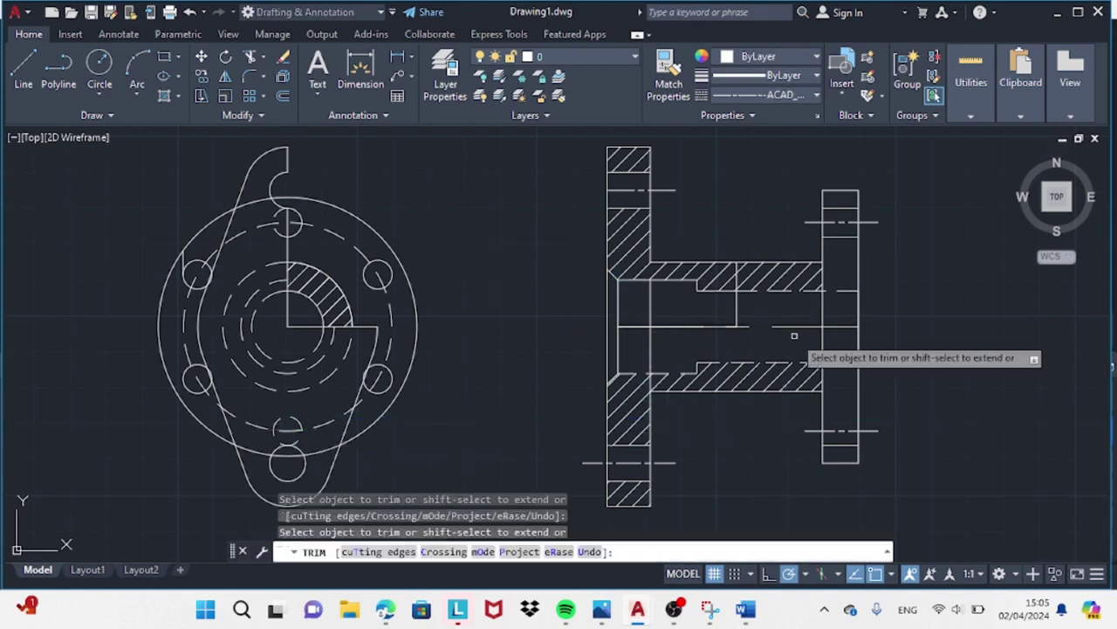
key(Escape)
- Draw a line from the front view's bottom across both views, then trim it and the stub beyond the flange
text(l)
key(Return)
click(288, 419)
click(925, 415)
key(Escape)
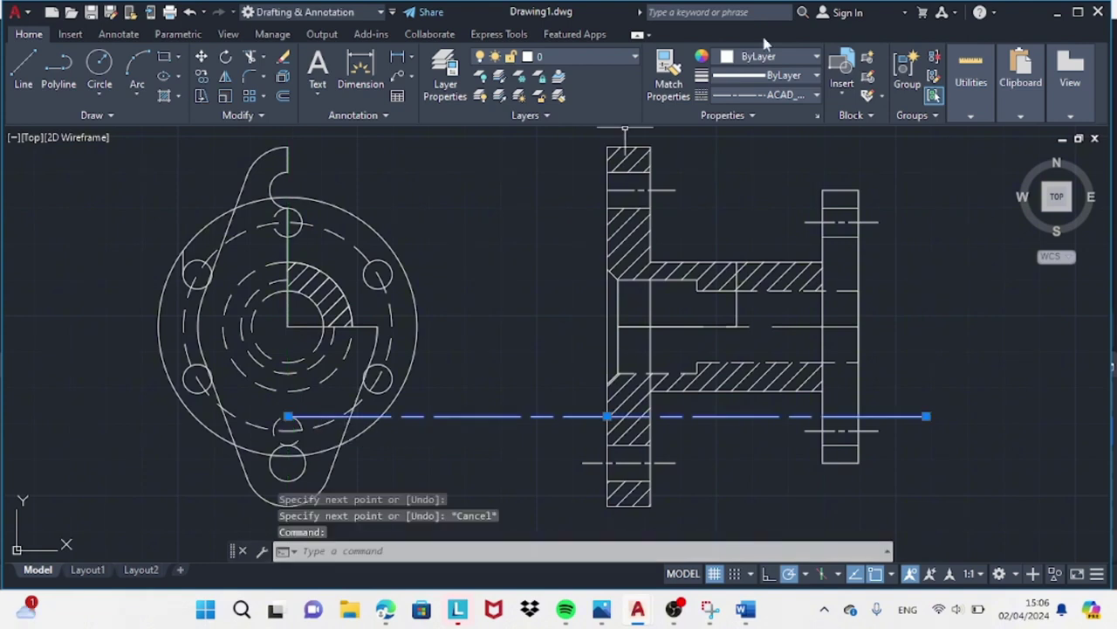
key(Escape)
text(tr)
key(Return)
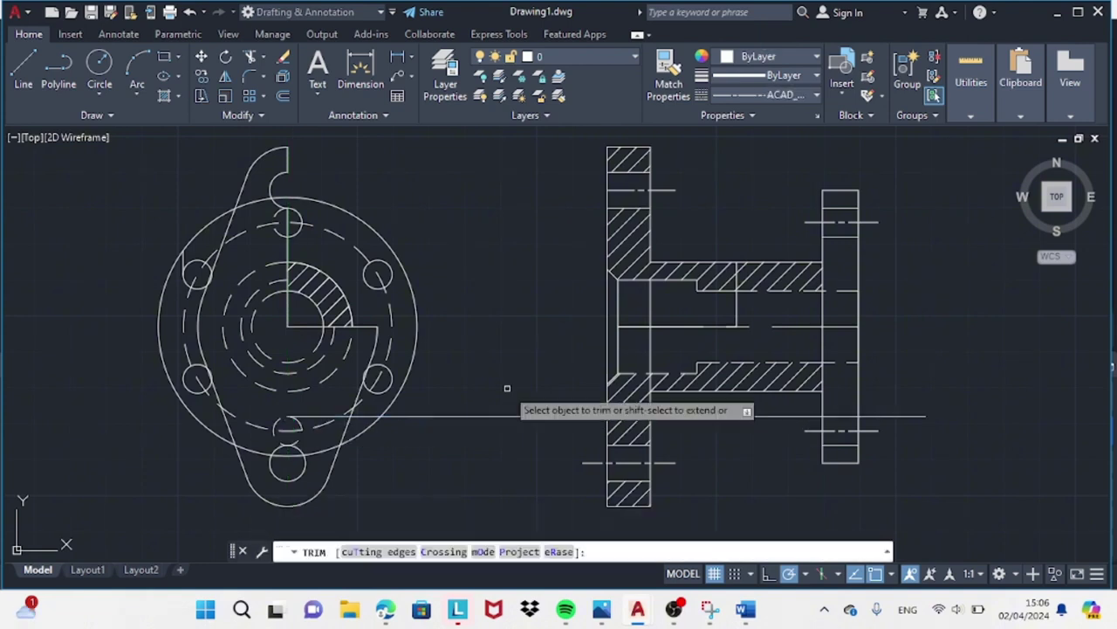
click(349, 416)
click(876, 416)
- Hatch the right flange's remaining cut areas
key(Return)
text(h)
key(Return)
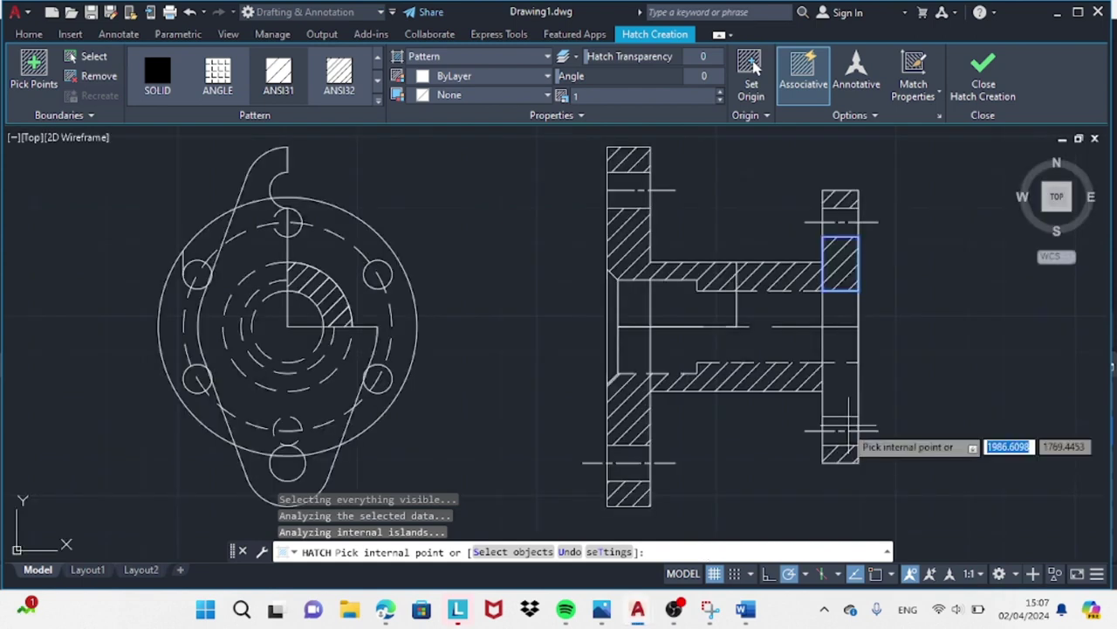
key(Return)
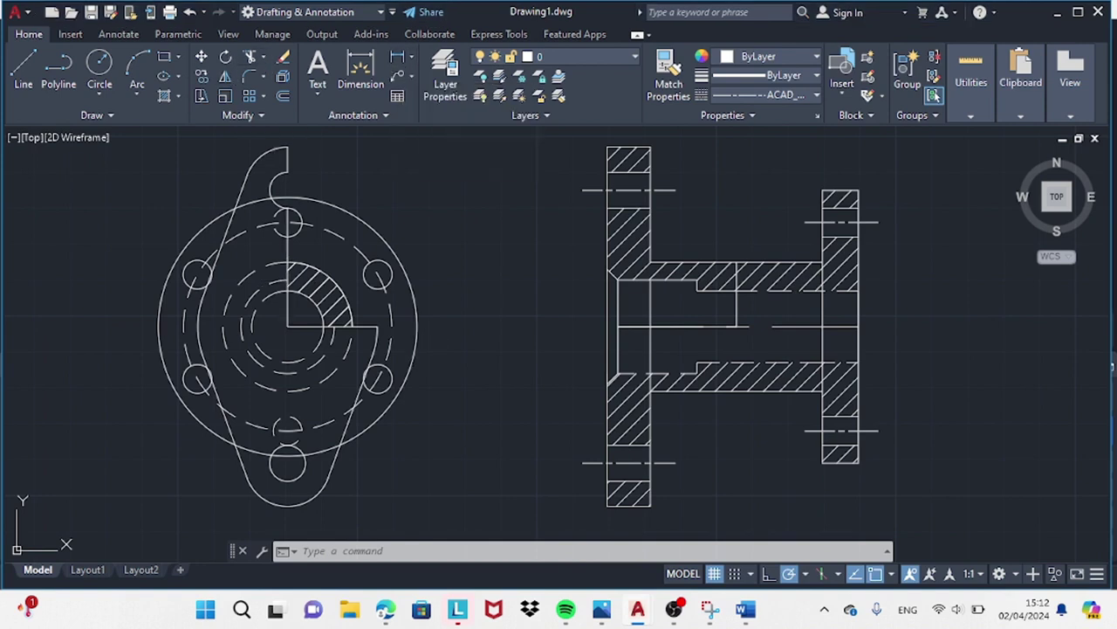
- Start a linear dimension across the flange bottom, cancel it, and pan the view
click(360, 74)
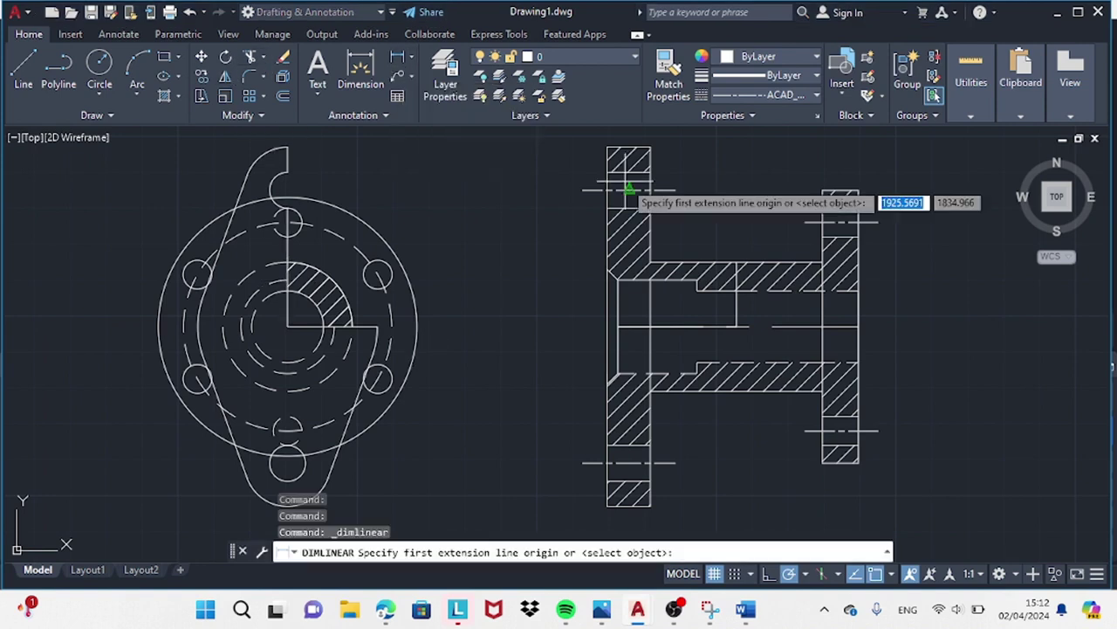
click(608, 505)
click(649, 504)
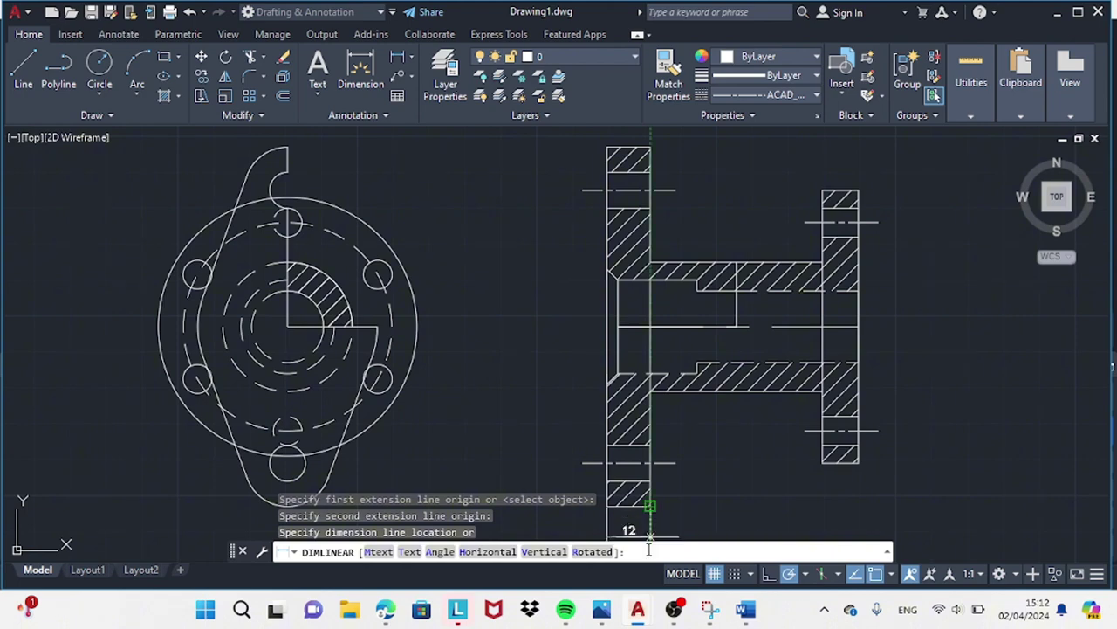
key(Escape)
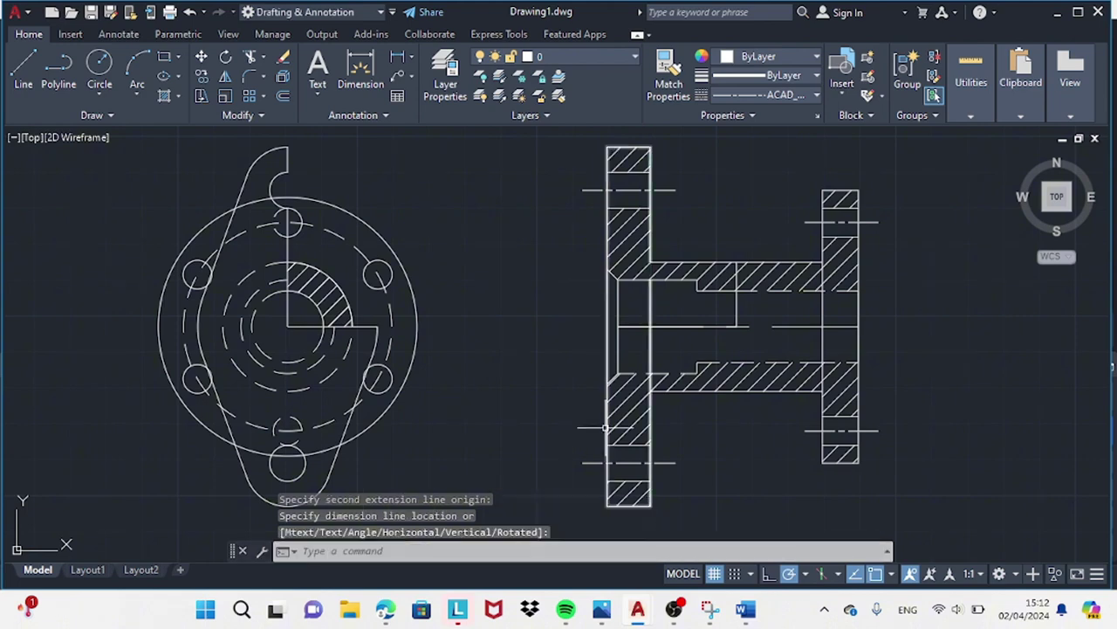
right_click(501, 392)
click(562, 194)
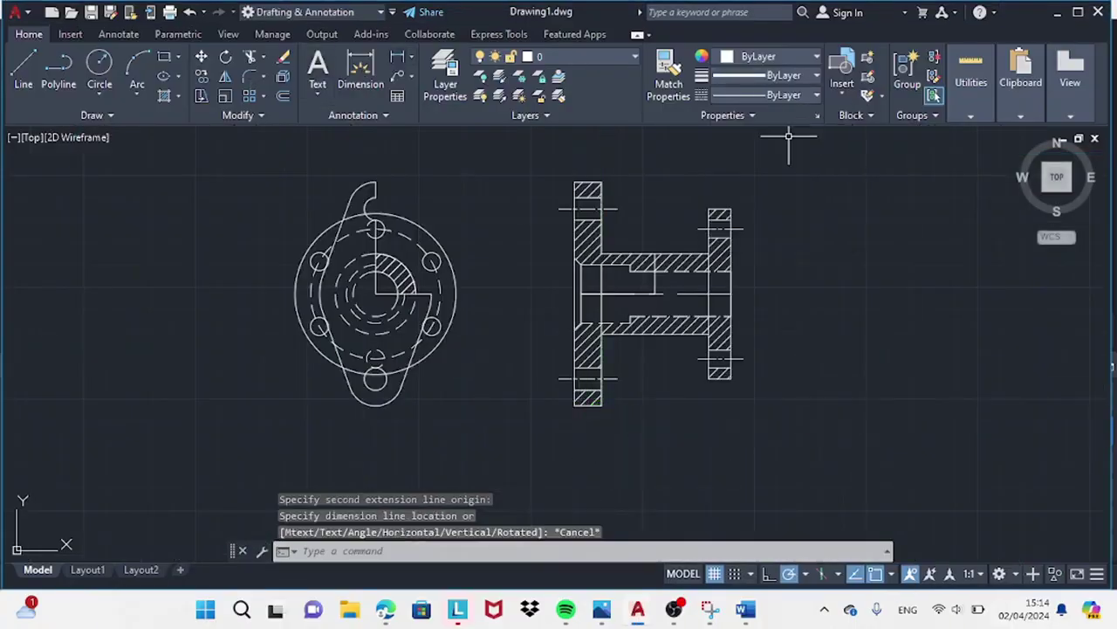
- Dimension the 12 and 10 flange thicknesses and a vertical height on the side view
click(587, 403)
click(587, 458)
key(Return)
click(732, 209)
click(720, 166)
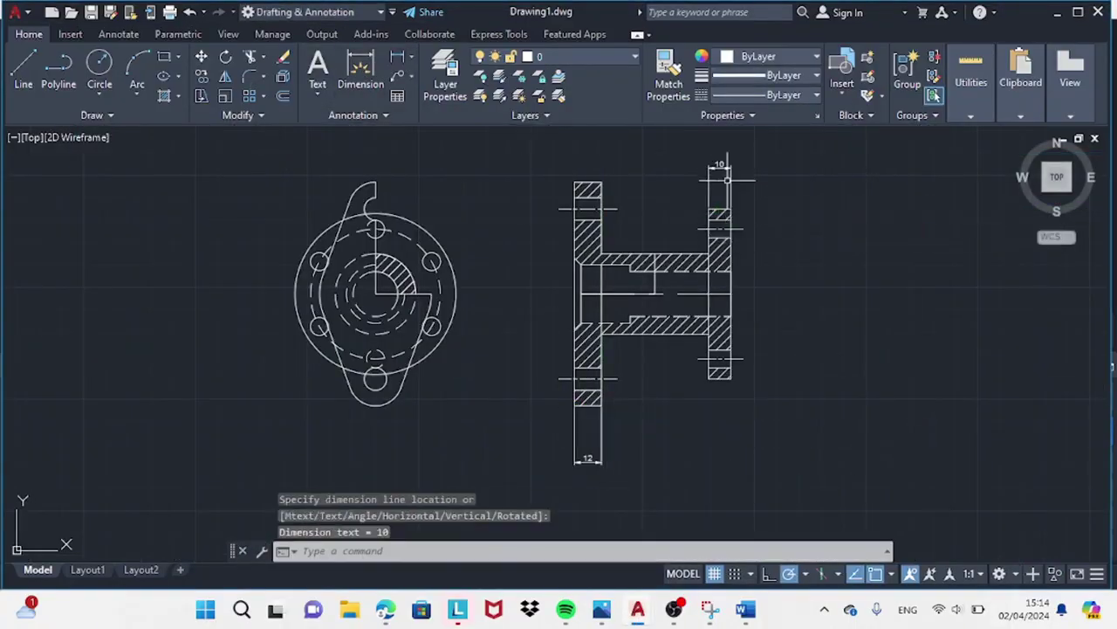
click(573, 181)
click(574, 459)
mouse_move(638, 610)
click(674, 548)
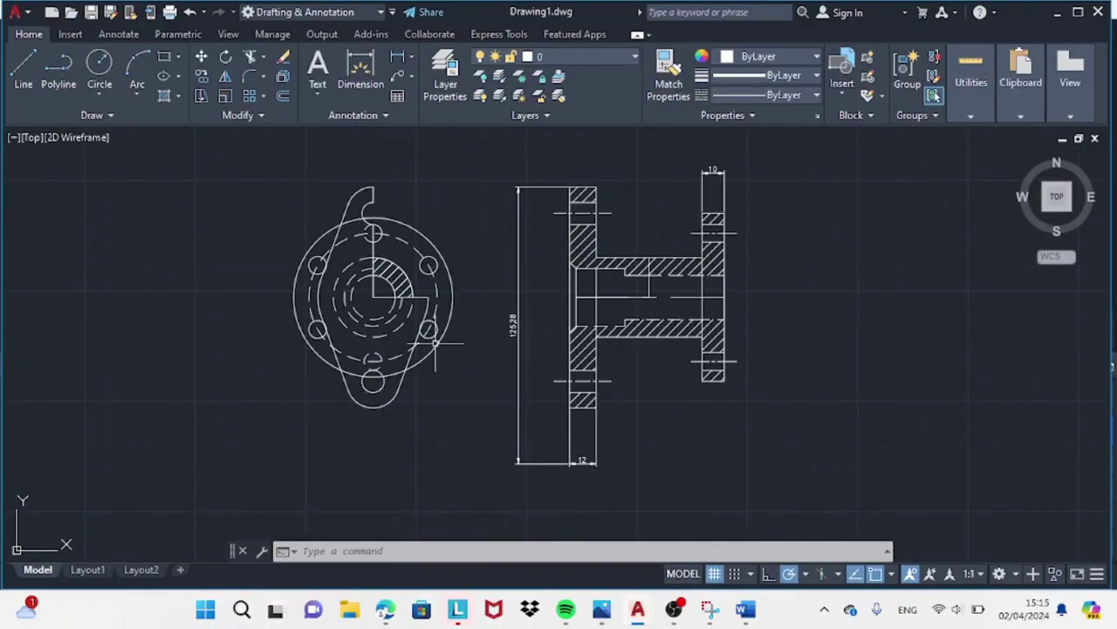
- Draw a 100-long vertical construction line and trim the leftover lines
text(l)
key(Return)
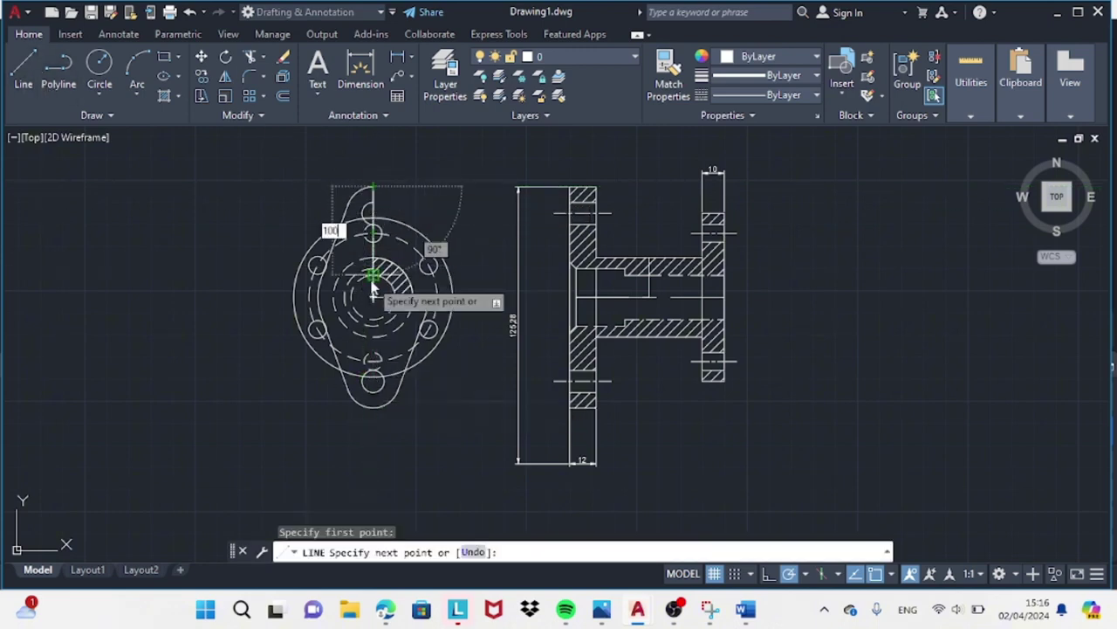
key(Return)
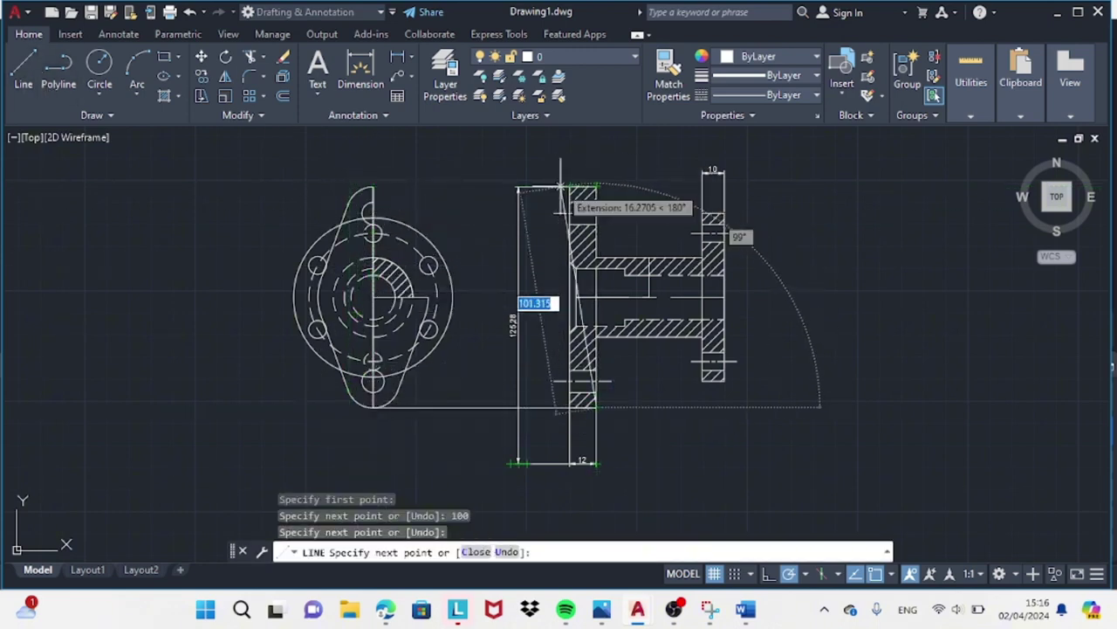
key(Escape)
text(tr)
key(Return)
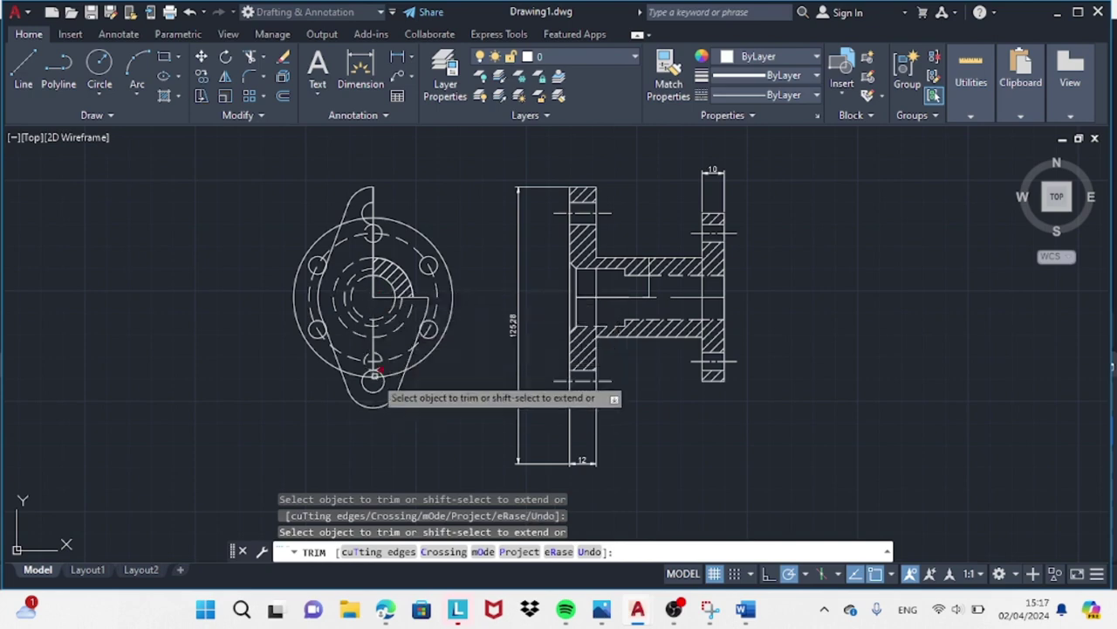
scroll(541, 290, up, 2)
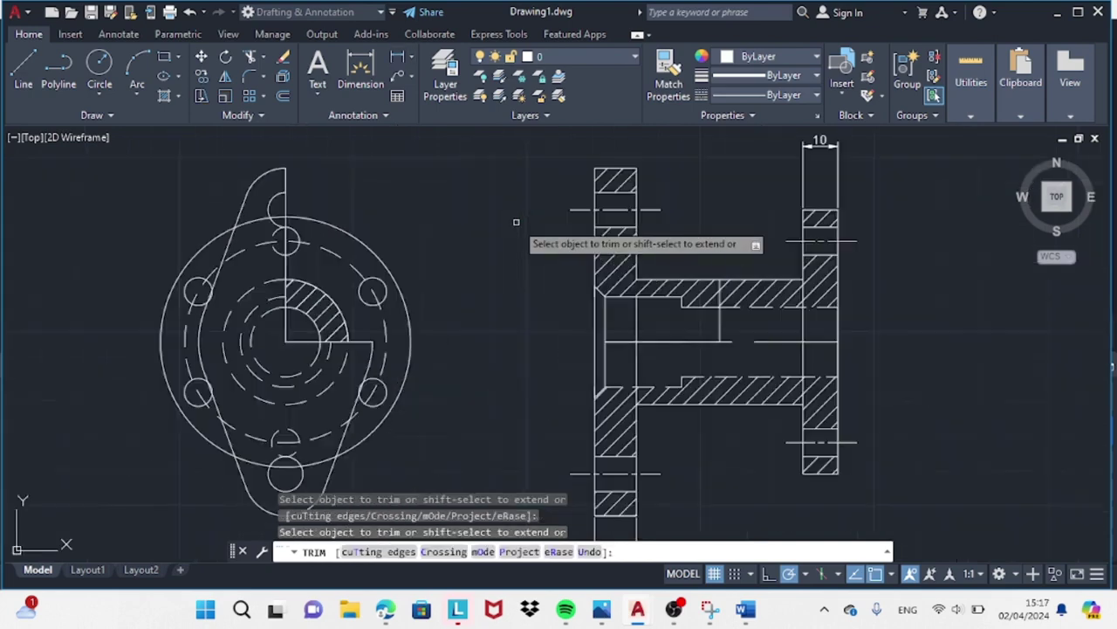
key(Escape)
- Add the 100 overall height and 38 dimensions beside the side view with DLI
text(dli)
key(Return)
click(566, 190)
click(566, 405)
click(516, 404)
key(Return)
click(569, 267)
click(572, 327)
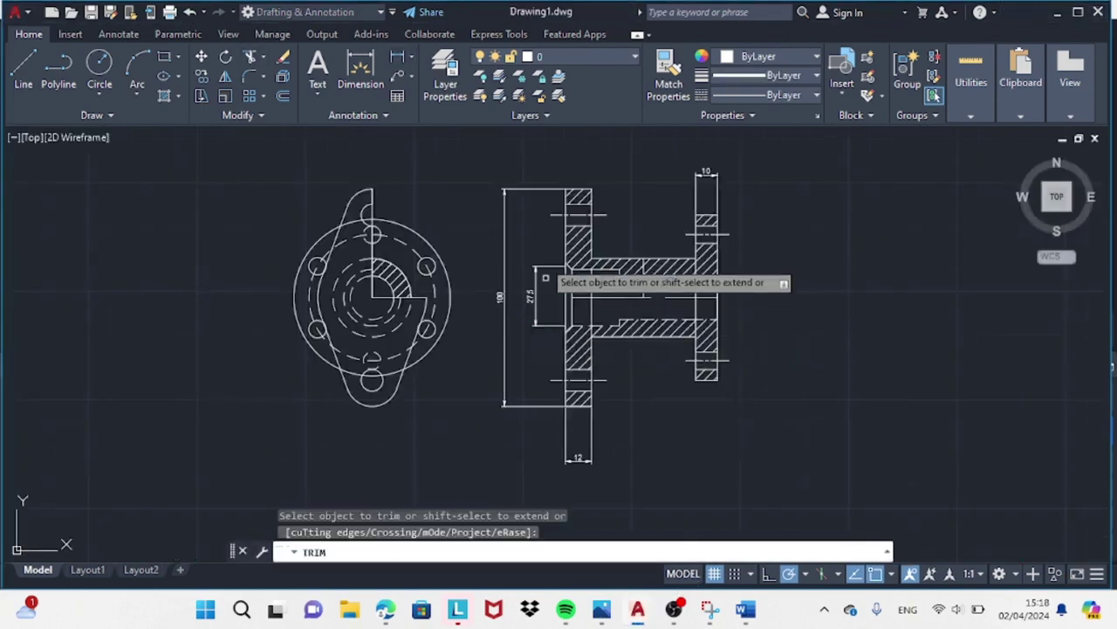
click(569, 301)
click(565, 381)
- Add the 12 dimension on the left side of the flange
click(521, 340)
key(Return)
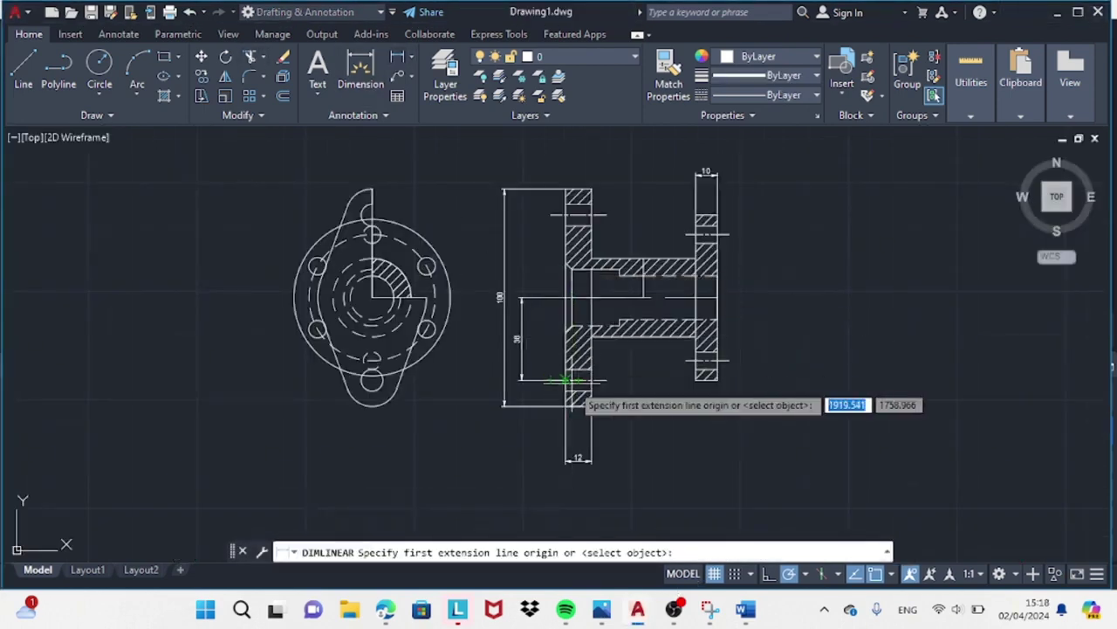
click(566, 380)
click(504, 404)
click(529, 404)
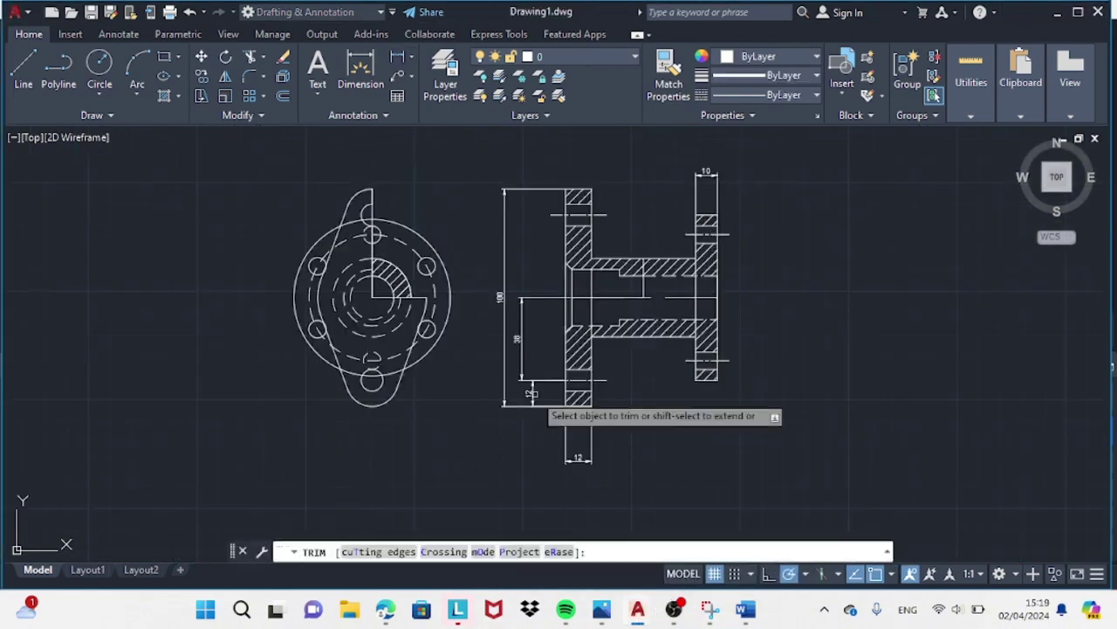
key(Return)
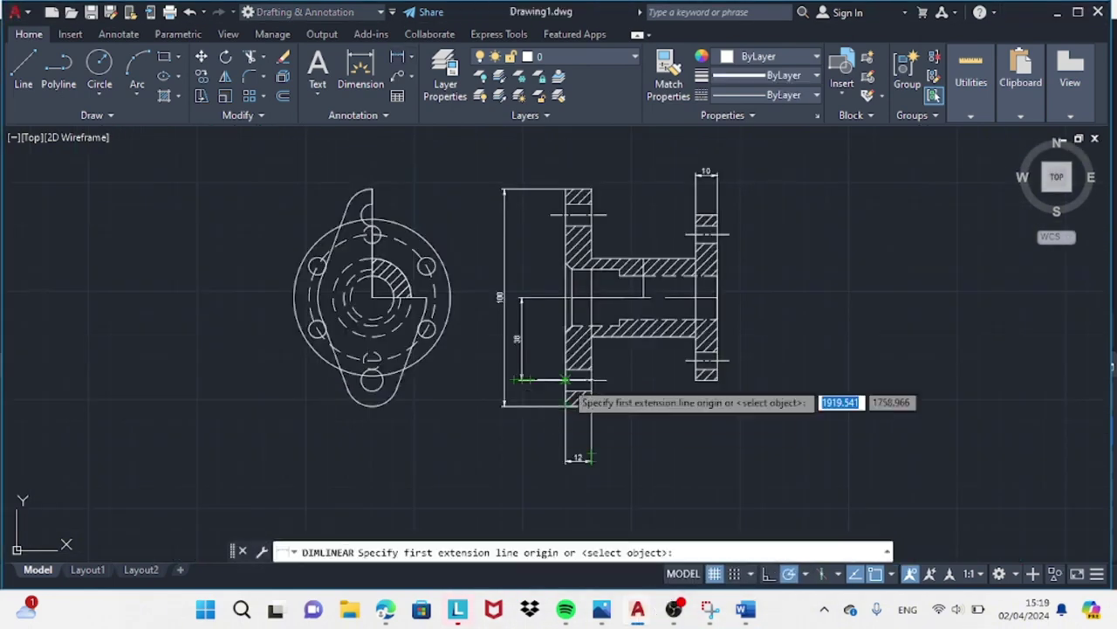
click(566, 380)
click(504, 404)
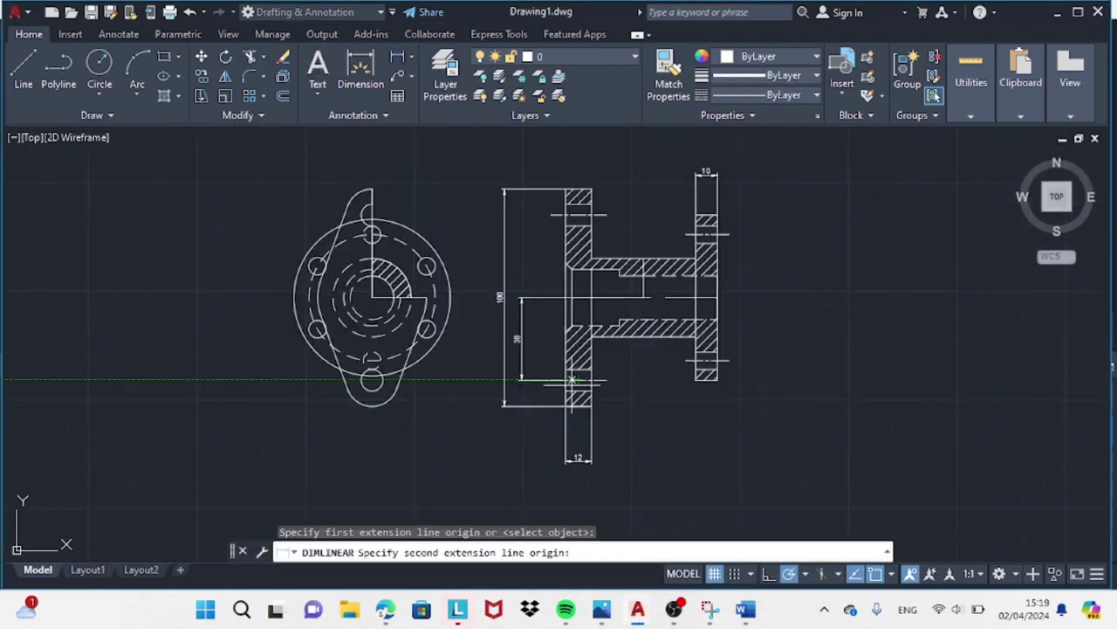
- Dimension the 26 bore, checking the reference drawing afterwards
key(Return)
click(572, 266)
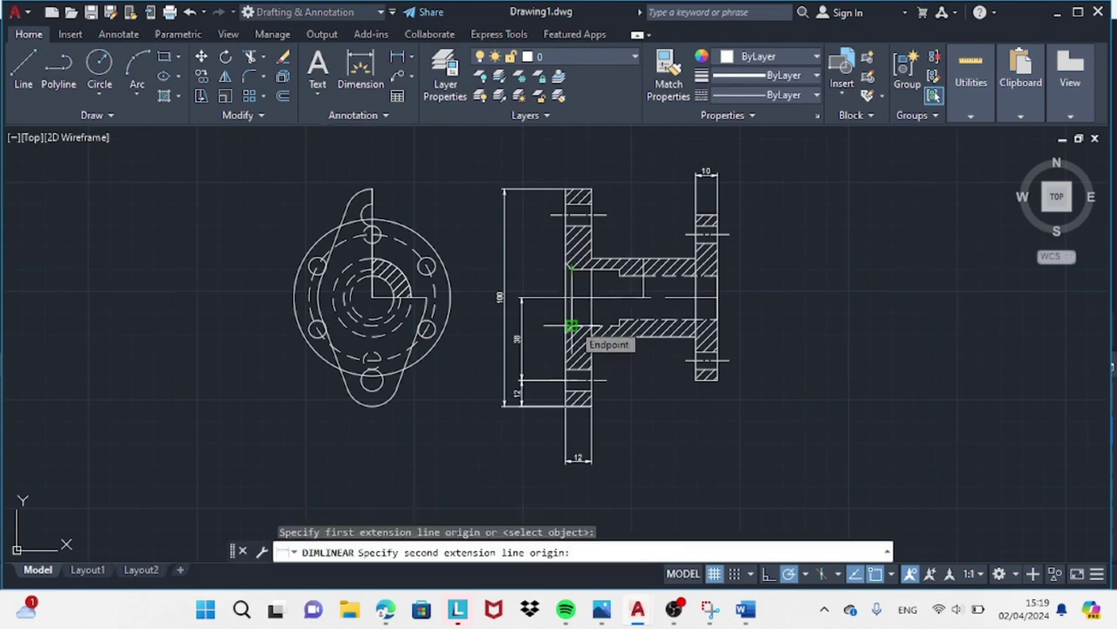
click(572, 323)
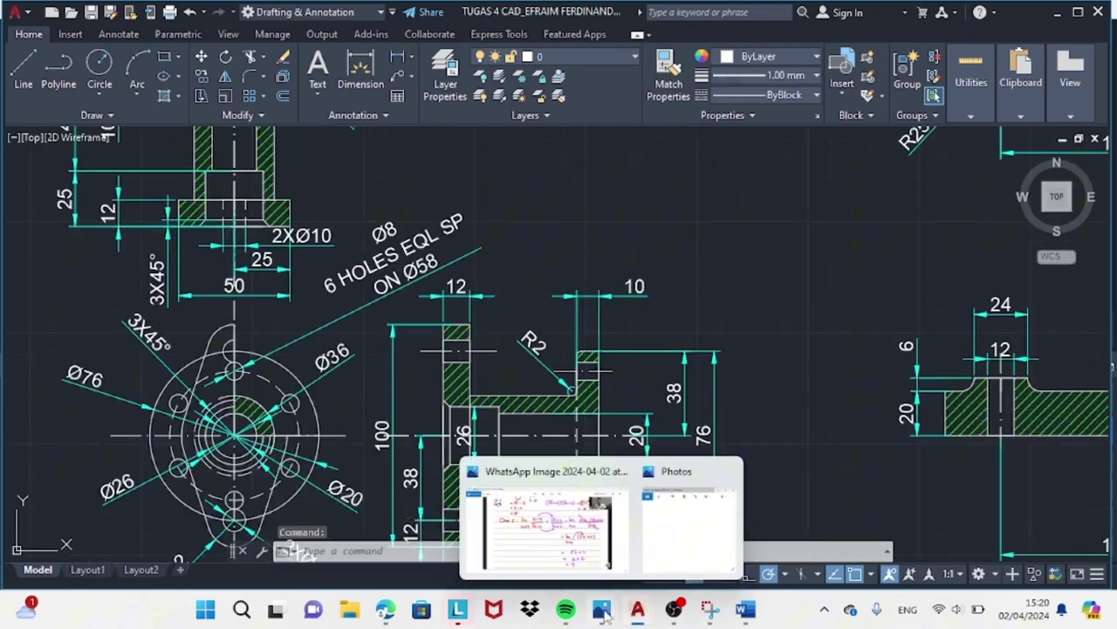
click(637, 609)
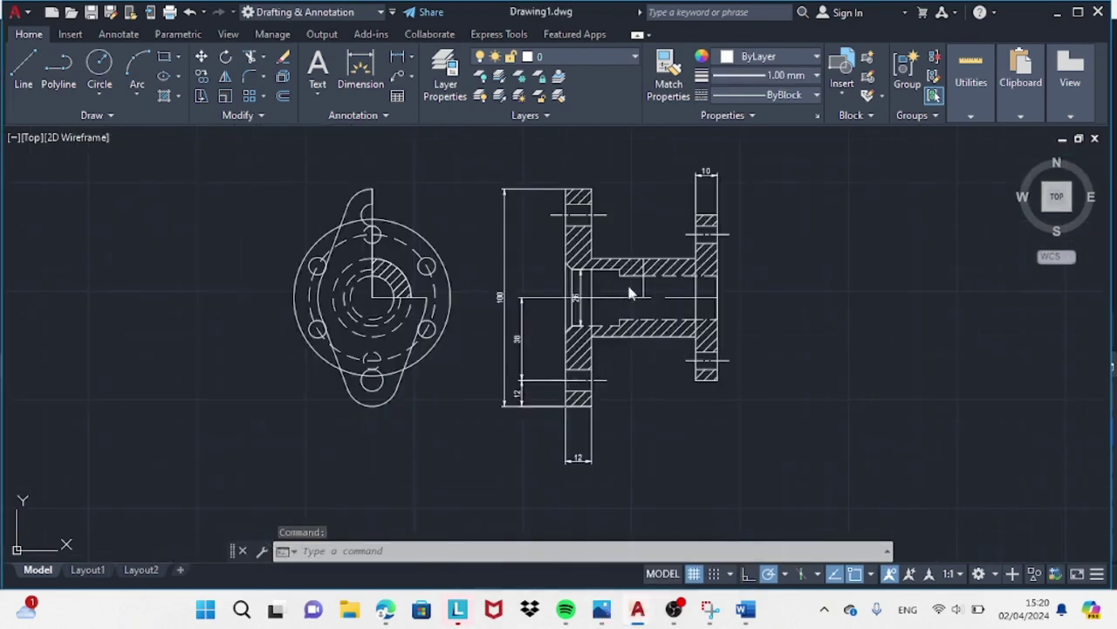
key(Return)
click(619, 274)
click(620, 322)
key(Escape)
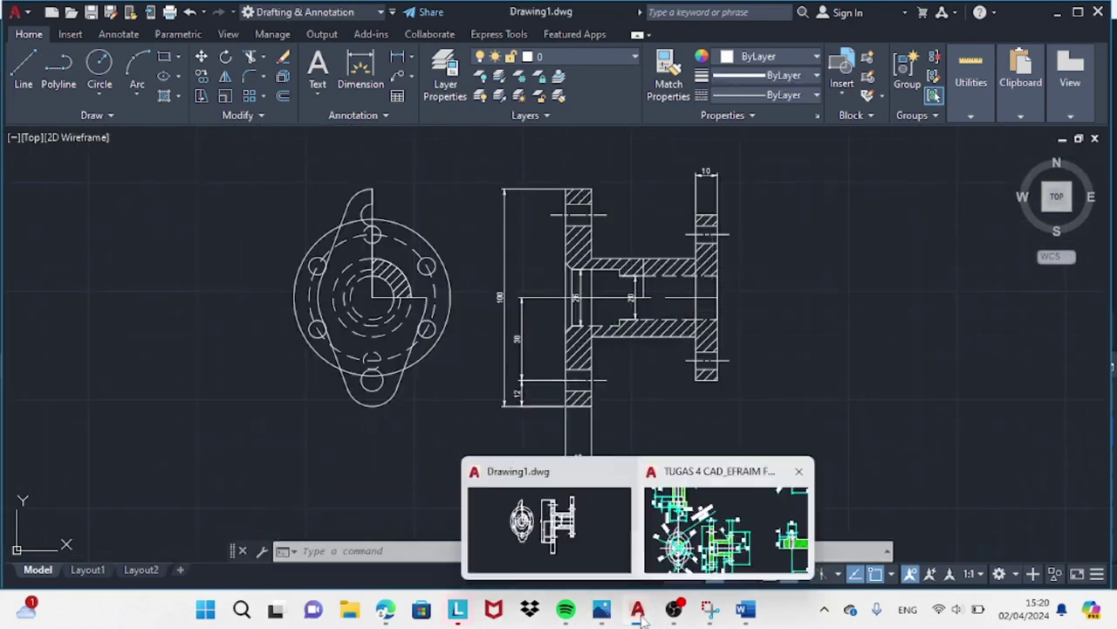
click(730, 529)
click(638, 609)
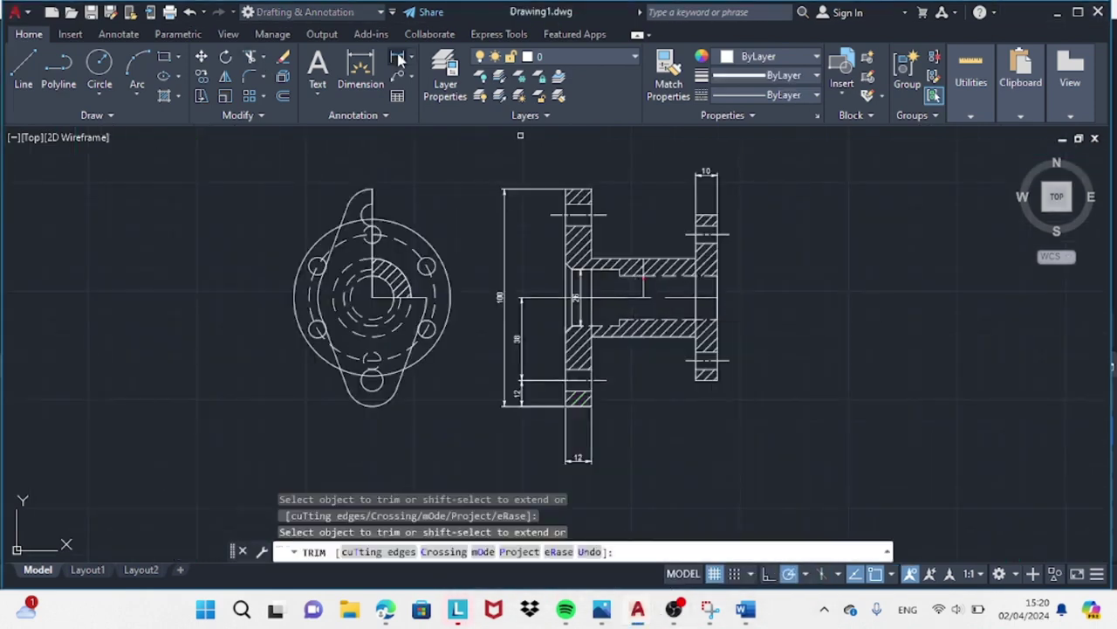
- Round the bore and hub edges with the current fillet setting
text(f)
key(Return)
click(572, 253)
click(611, 272)
key(Return)
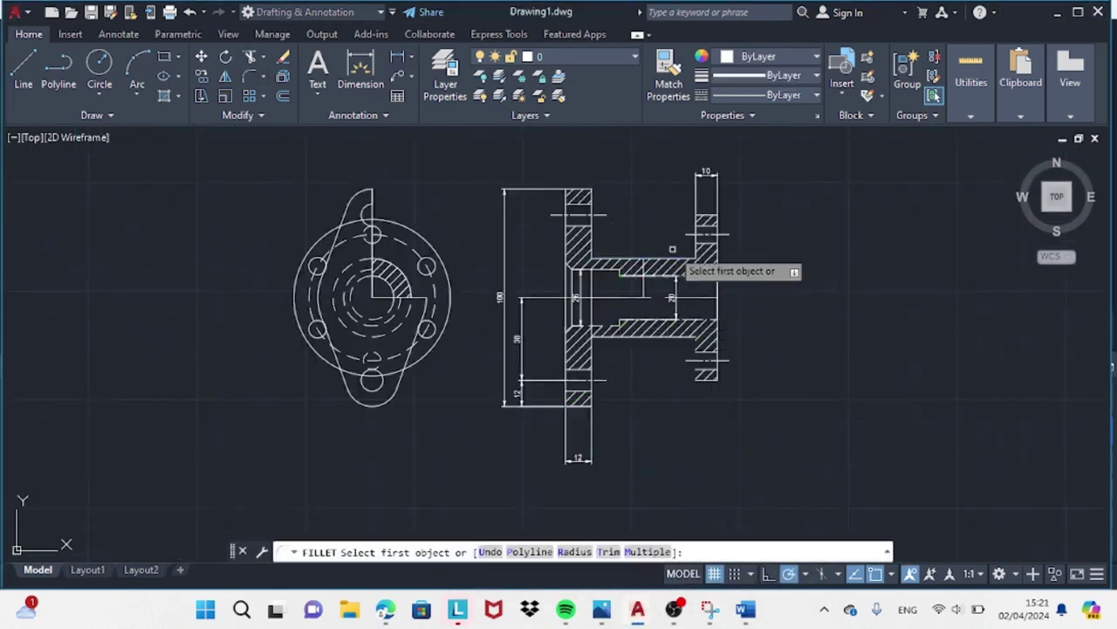
click(572, 345)
click(611, 325)
scroll(697, 241, up, 2)
click(247, 77)
click(681, 268)
click(695, 253)
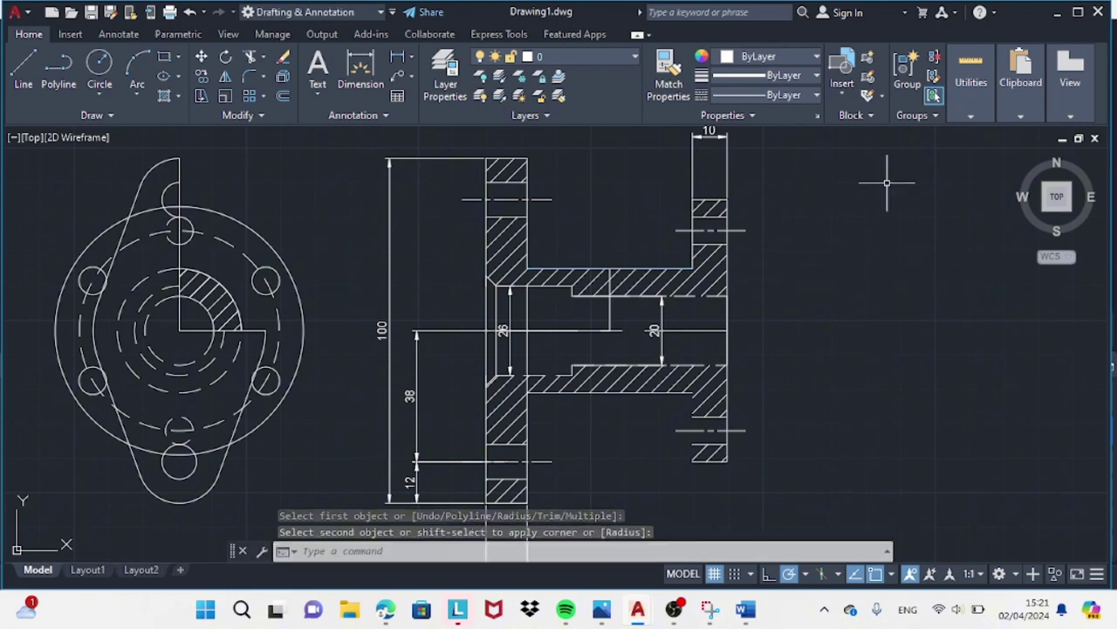
- Fillet the hub-to-flange corner with a radius of 2
click(253, 77)
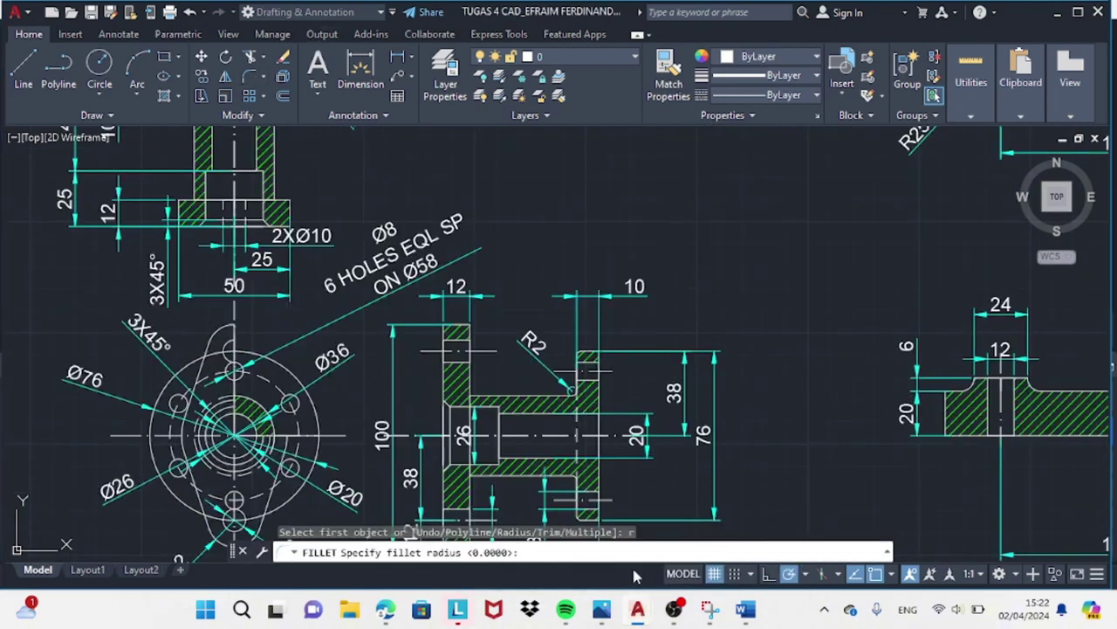
text(r)
key(Return)
key(Escape)
key(Return)
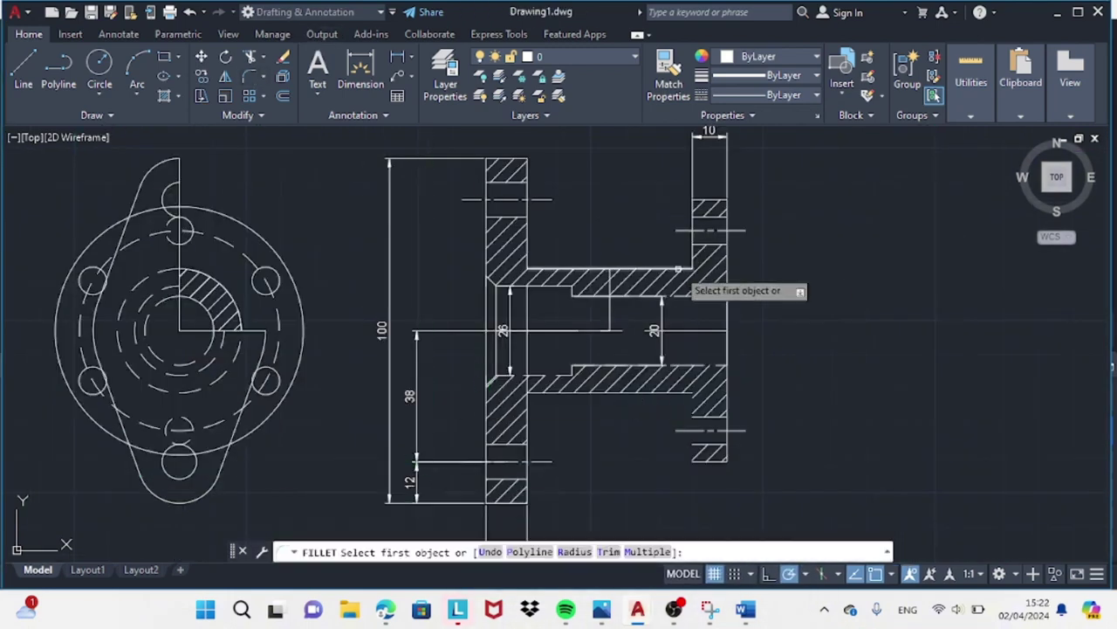
text(2)
key(Return)
click(689, 270)
click(691, 260)
- Add an R2 radius dimension to the new fillet arc
click(397, 58)
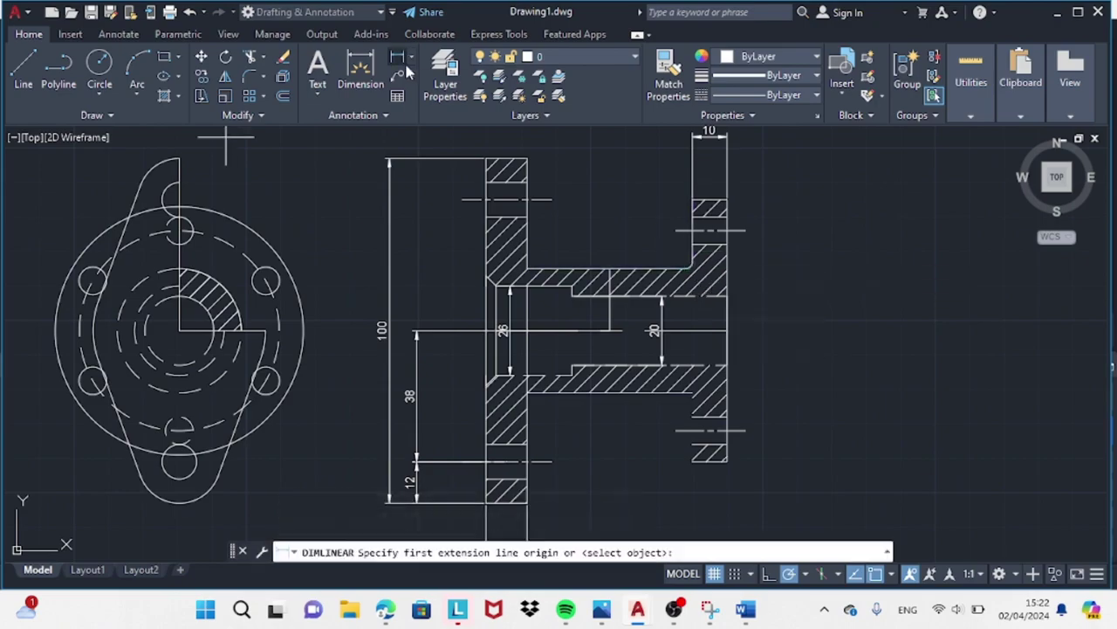
click(410, 58)
click(419, 218)
click(691, 258)
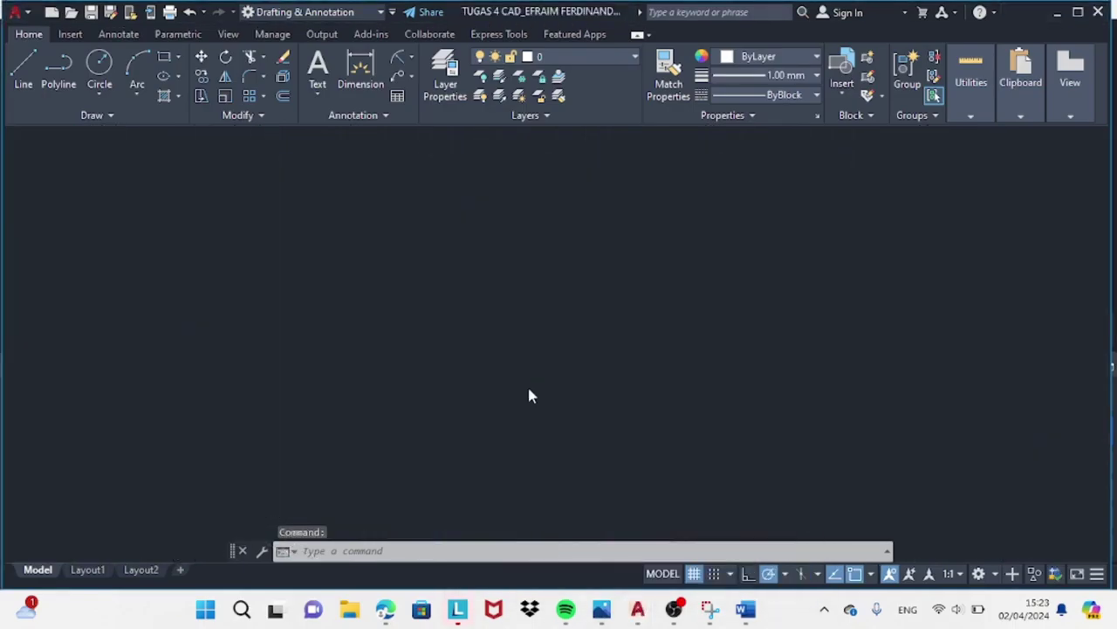
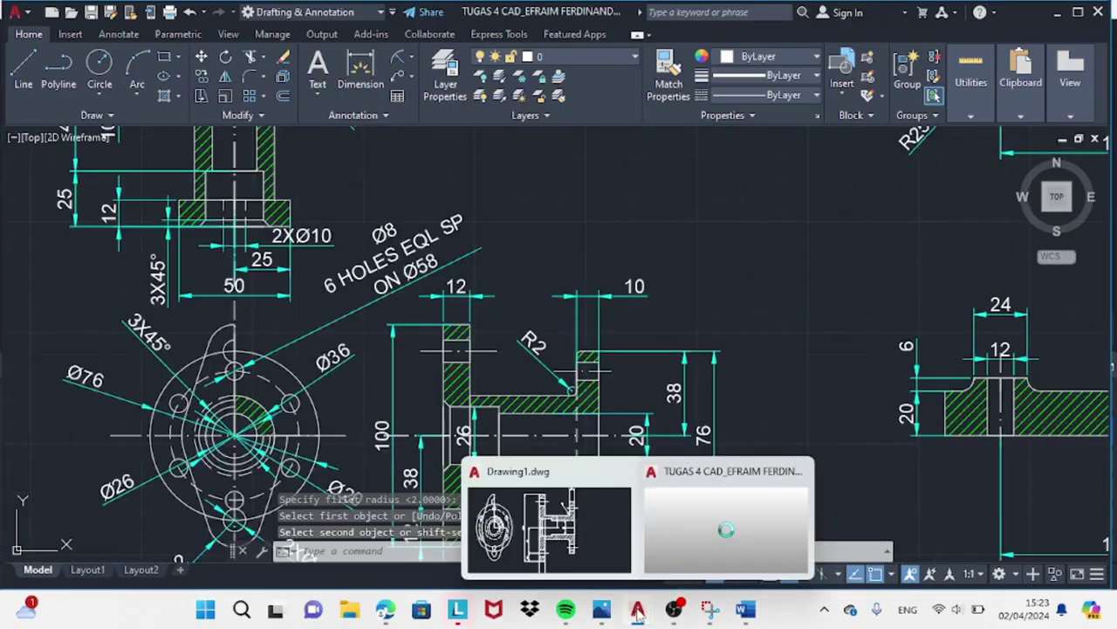
- Apply the radius-2 fillet, then dimension the right flange heights 38 and 76, matching the reference
key(Return)
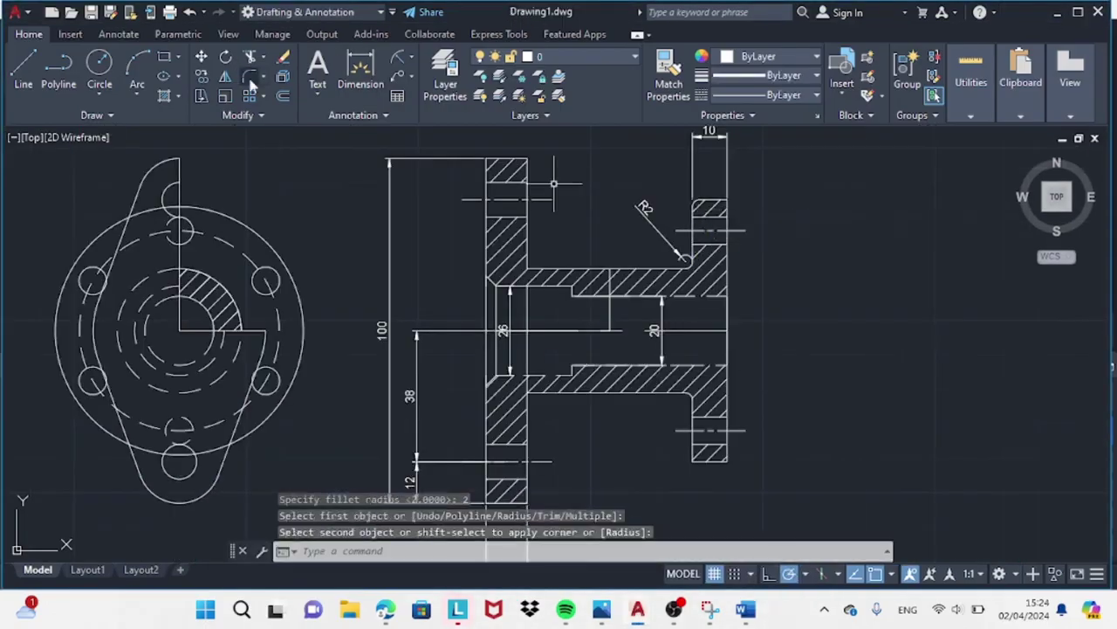
text(2)
key(Return)
click(410, 56)
click(419, 79)
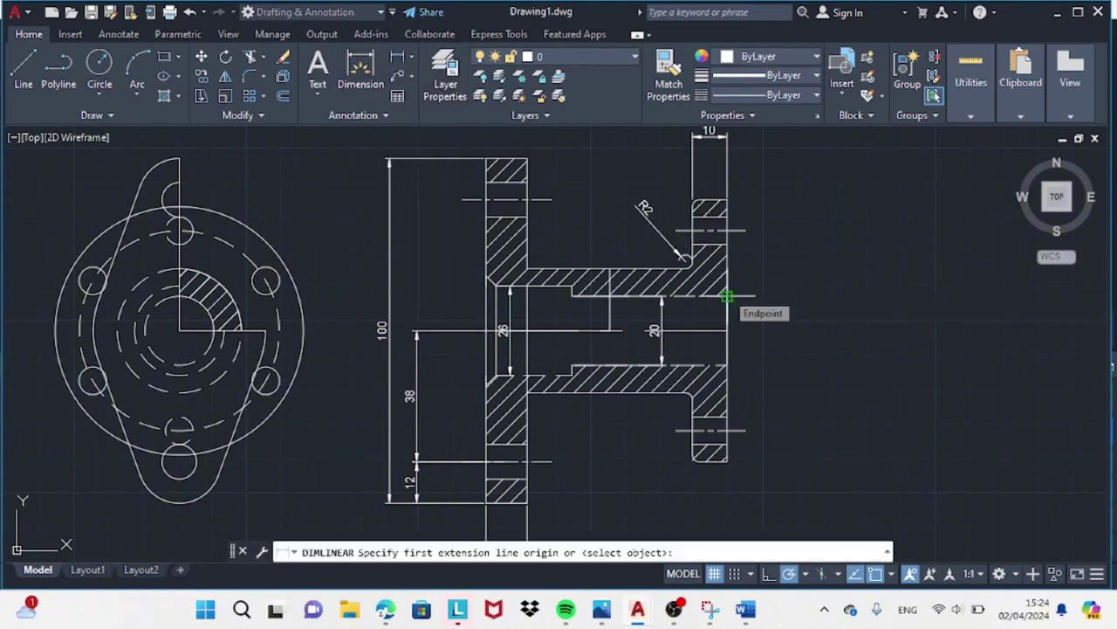
click(726, 295)
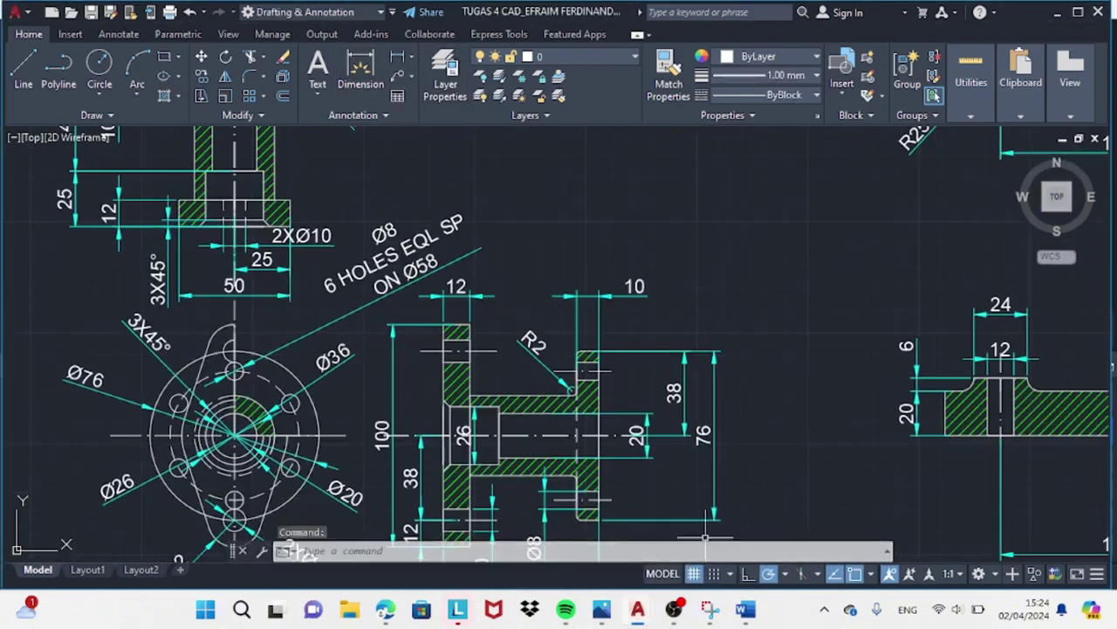
click(726, 203)
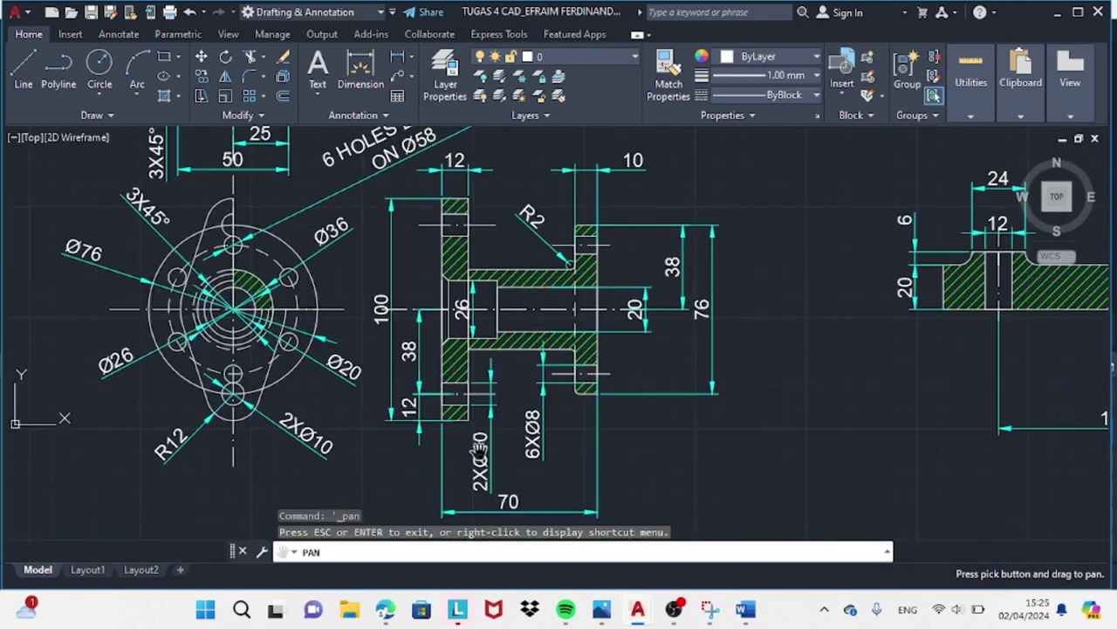
key(Escape)
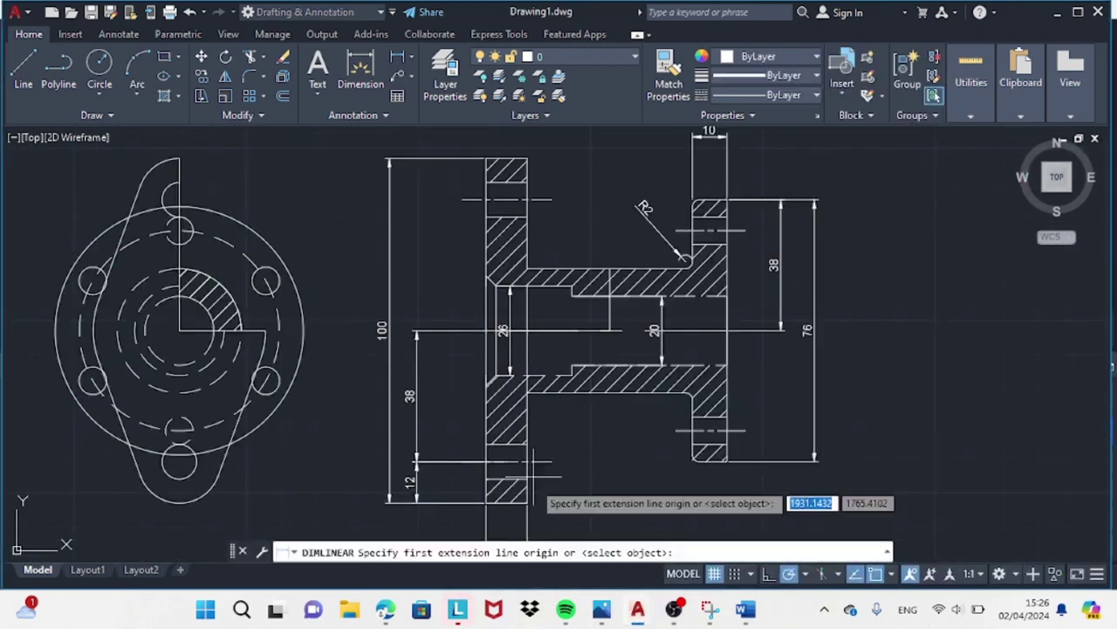
click(527, 461)
- Dimension the lower hole below the section and change its text to 2xØ10
click(527, 479)
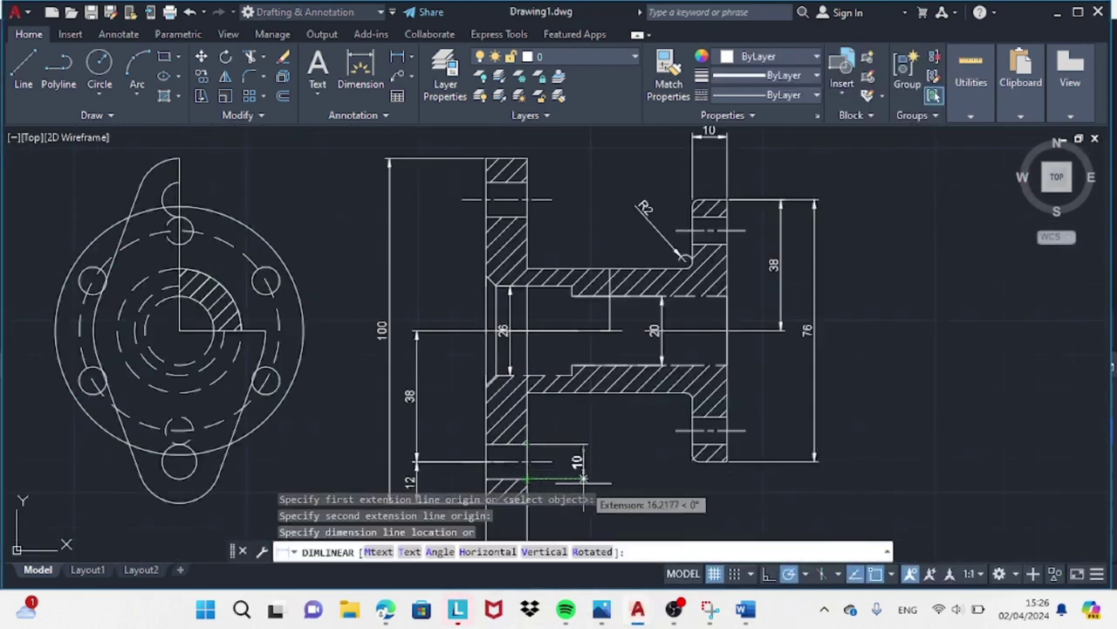
click(584, 479)
double_click(576, 461)
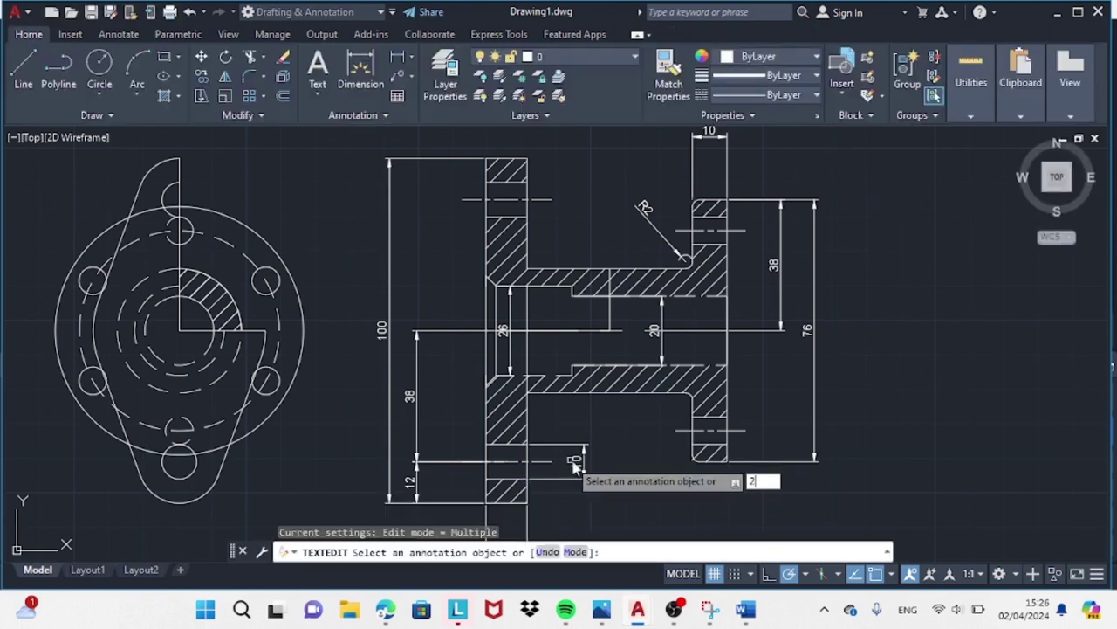
click(574, 462)
click(801, 88)
click(811, 174)
text(10)
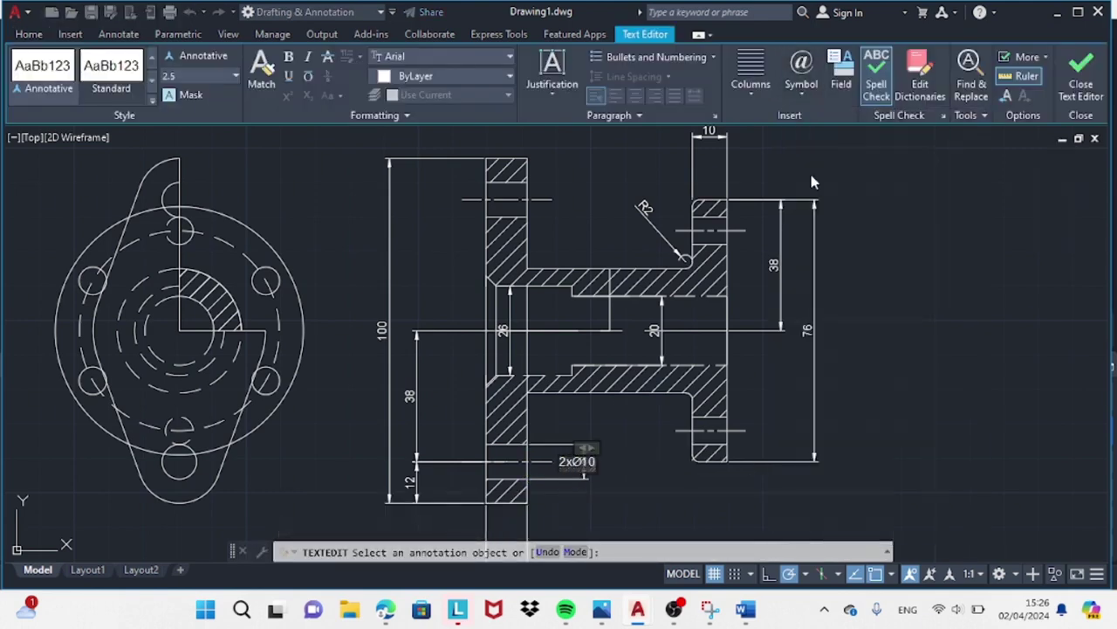
key(Escape)
key(Return)
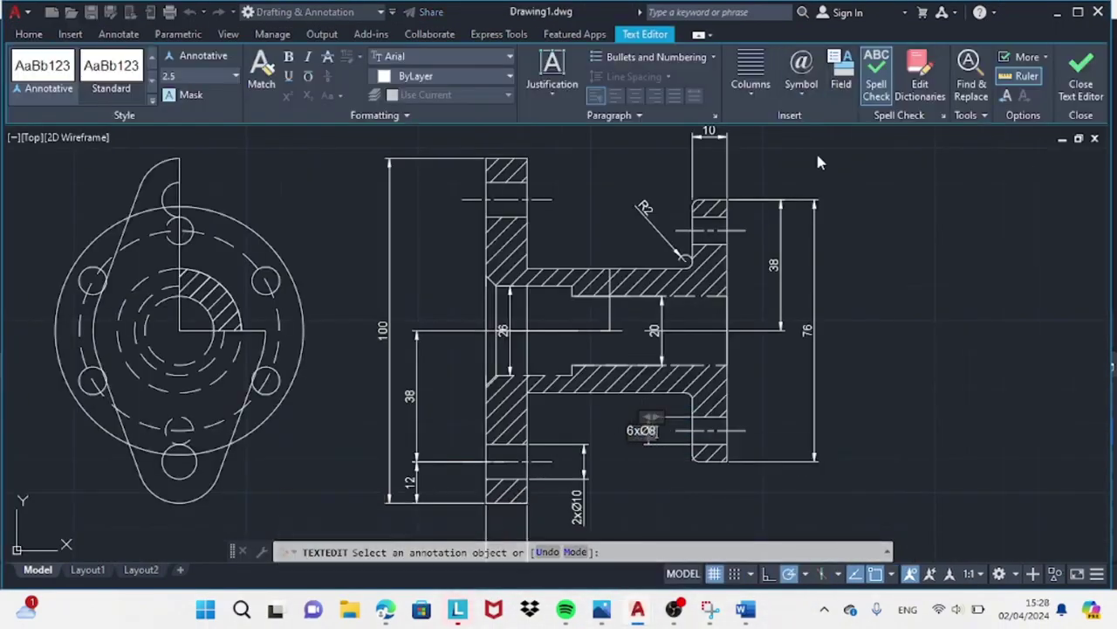
- Finish the 6xØ8 hole label text and return to Drawing1
key(Escape)
click(582, 304)
mouse_move(637, 609)
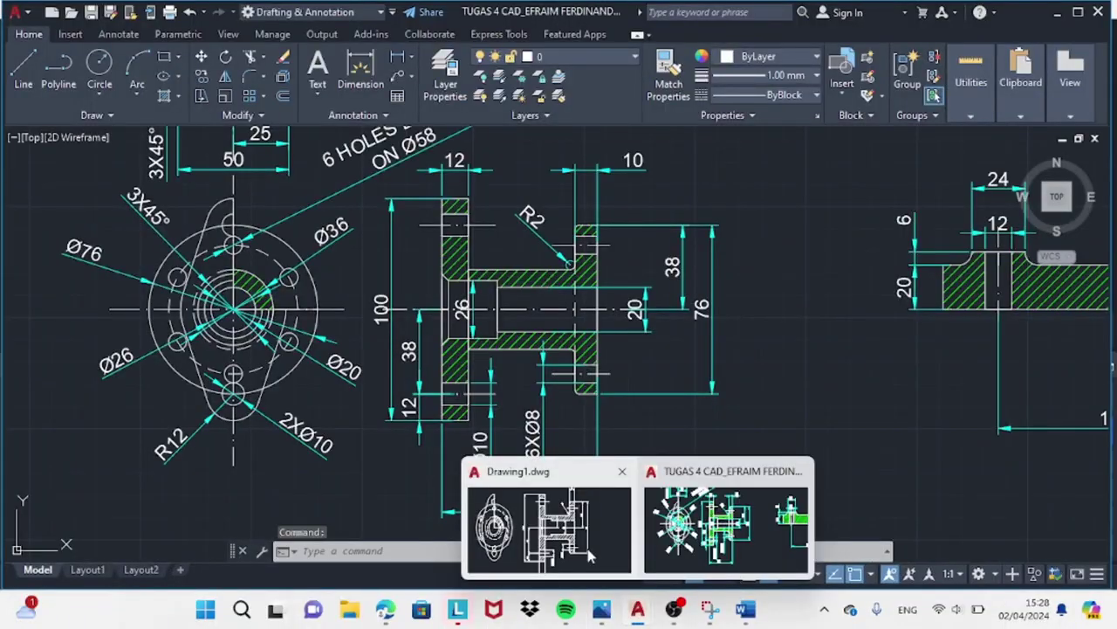
click(536, 520)
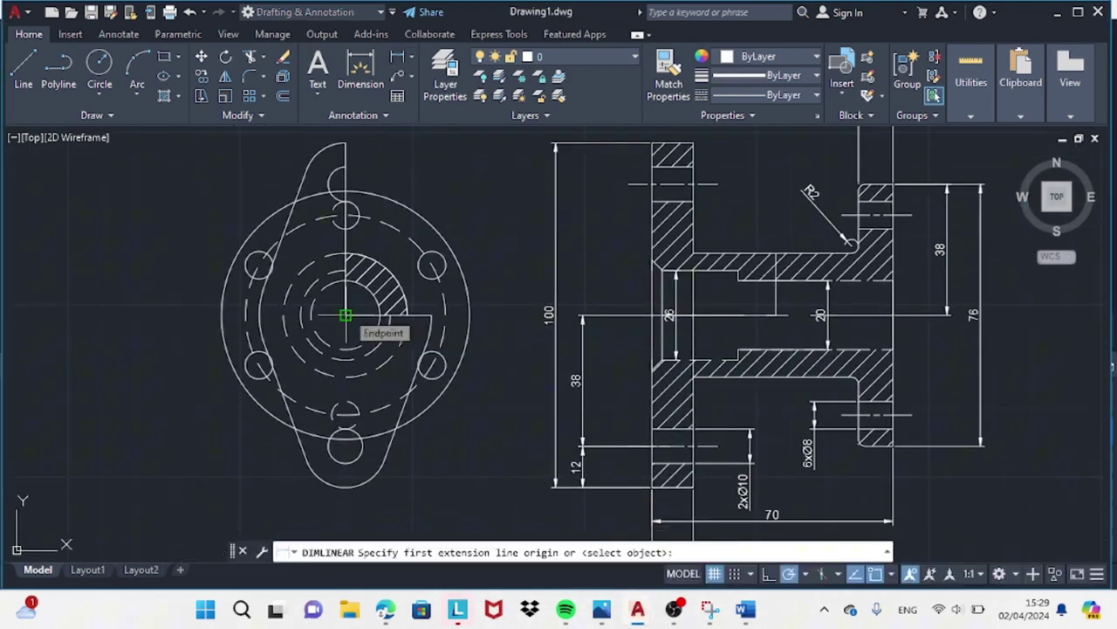
- Add Ø20, Ø26 and Ø36 diameter dimensions to the front view's circles
key(Escape)
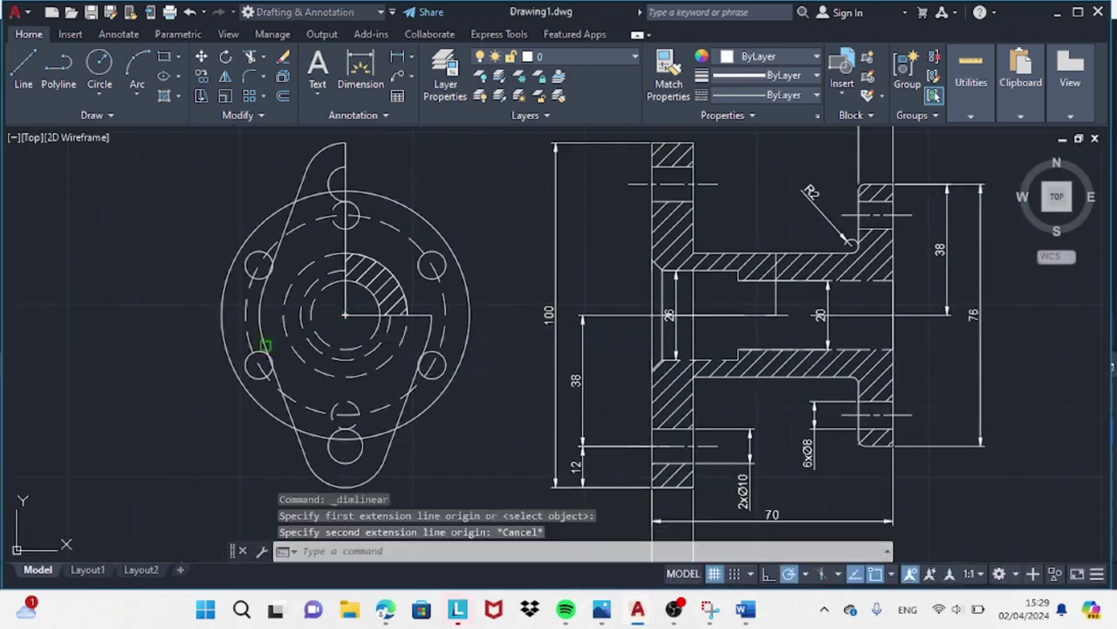
click(409, 56)
click(439, 250)
click(322, 291)
click(200, 373)
click(390, 327)
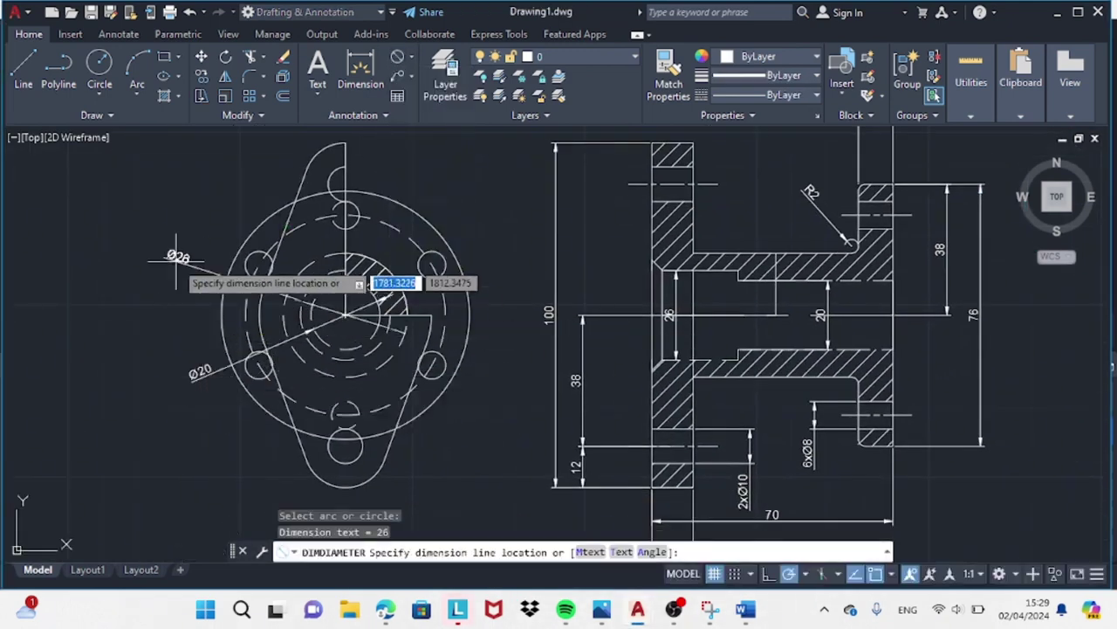
click(174, 255)
click(400, 306)
click(493, 219)
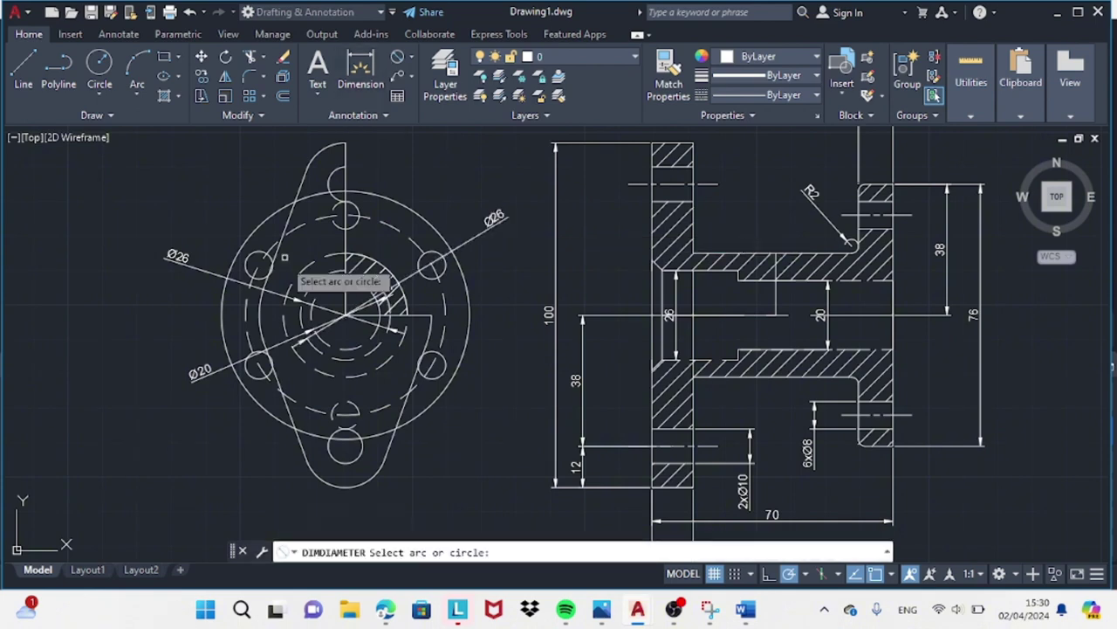
click(330, 264)
click(490, 375)
- Dimension a small bolt hole and relabel it 6xØ8
key(space)
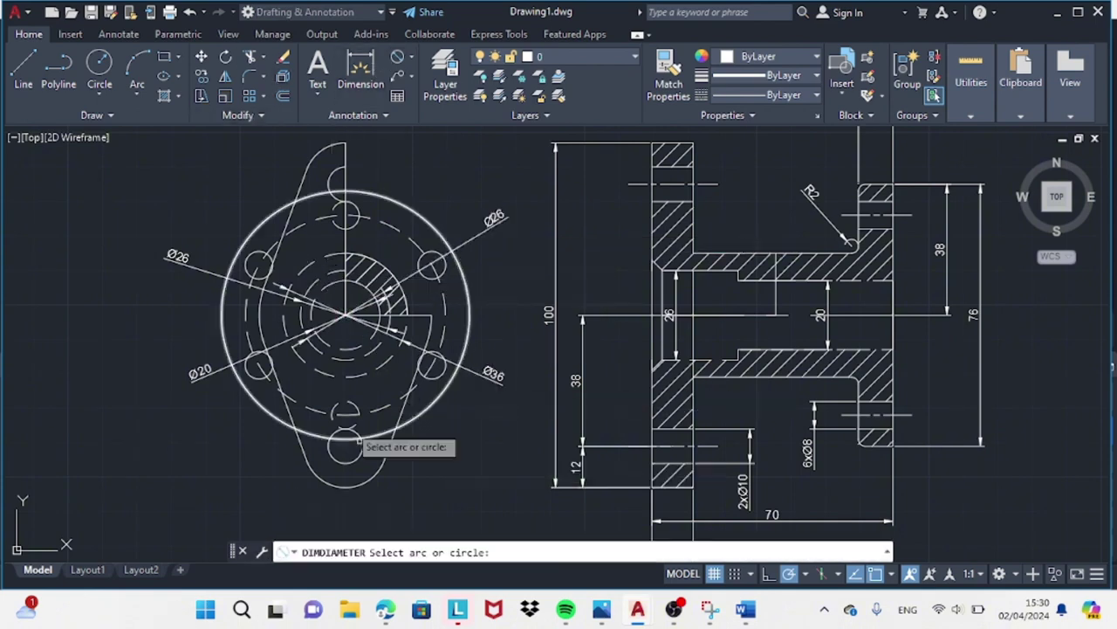
click(336, 407)
click(428, 444)
double_click(441, 445)
text(6xØ8)
key(Escape)
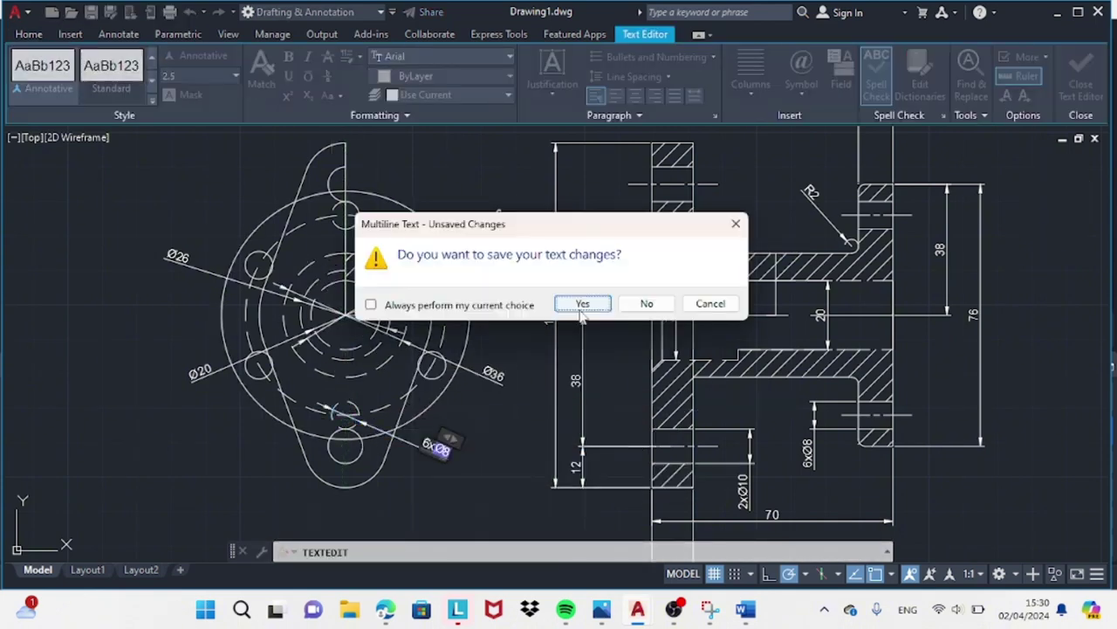
key(Return)
- Dimension the bottom hole as Ø10 at lower left, ready to add 2x
key(space)
click(329, 441)
click(253, 463)
double_click(255, 464)
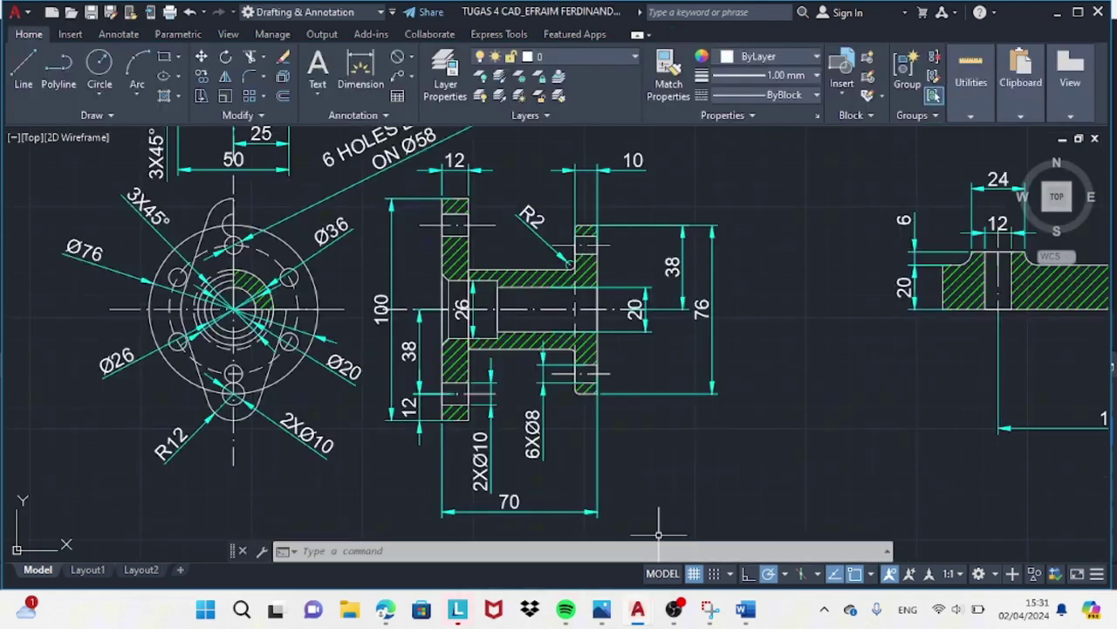
- Place an Ø8 diameter dimension on the top bolt hole above the front view
right_click(349, 524)
click(376, 393)
drag(402, 219, 401, 269)
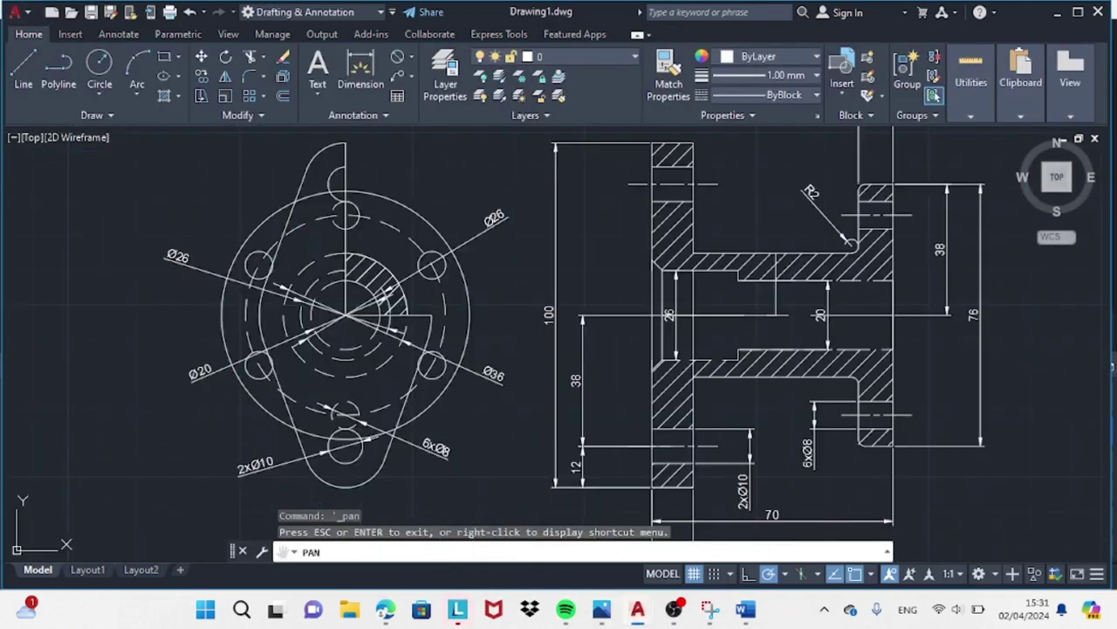
click(361, 96)
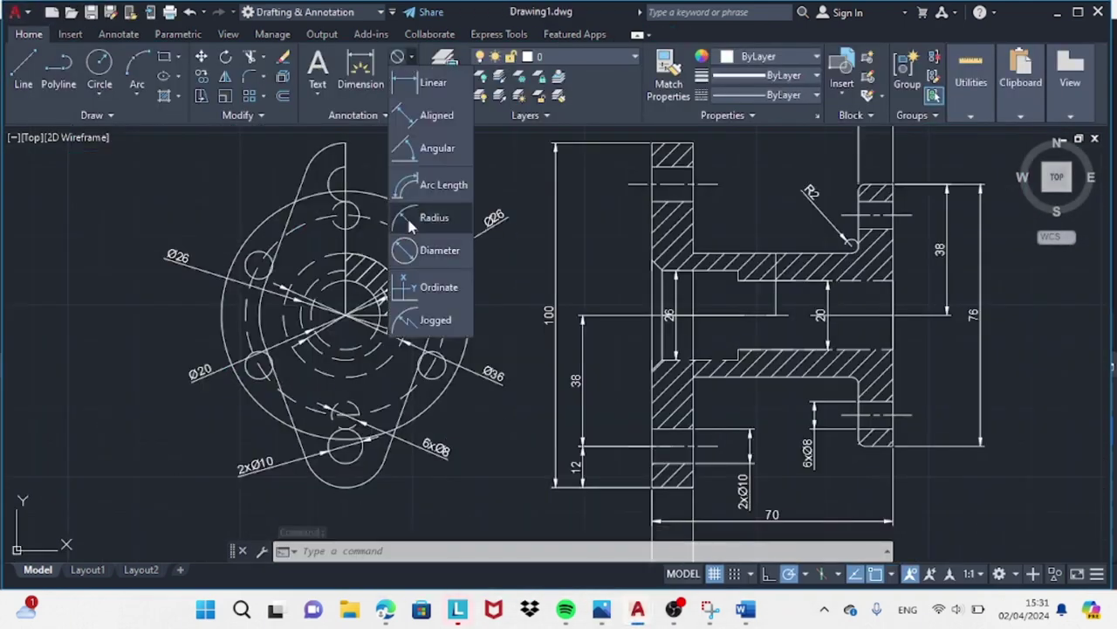
click(436, 254)
click(366, 341)
key(Escape)
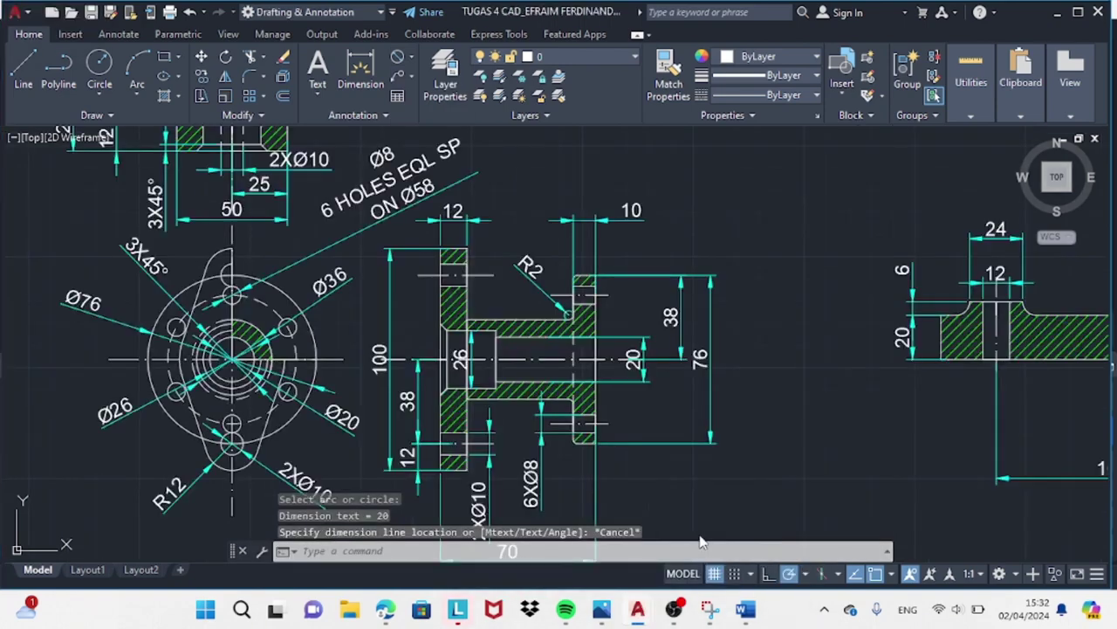
click(397, 57)
click(358, 210)
click(447, 156)
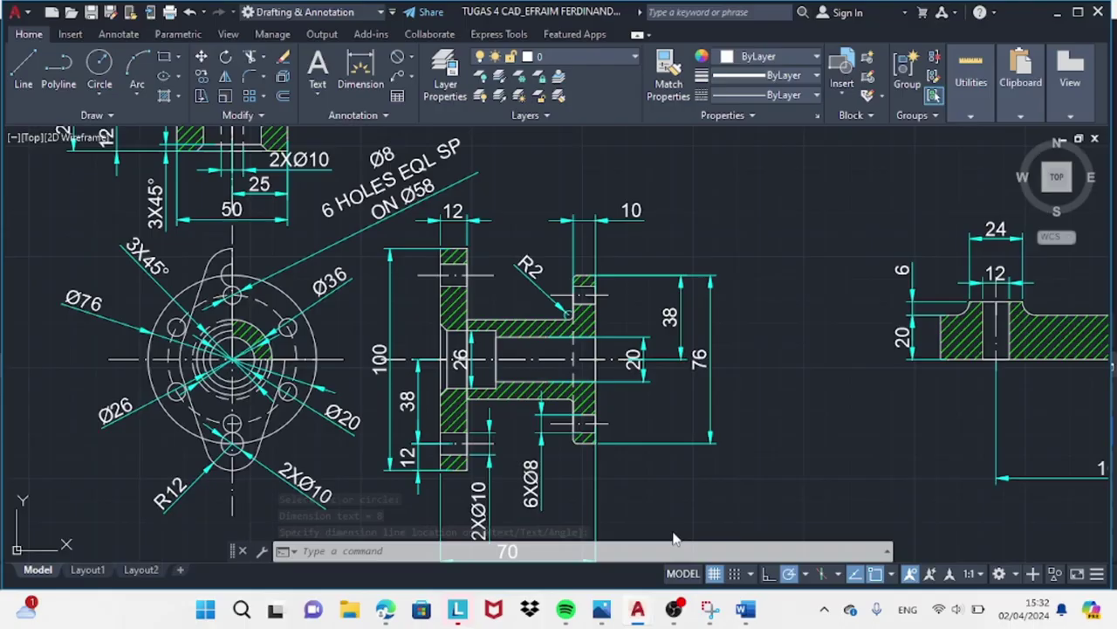
- Edit the Ø8 dimension text into the 'Ø8 6 HOLES EQL SP ON Ø58' note
double_click(382, 157)
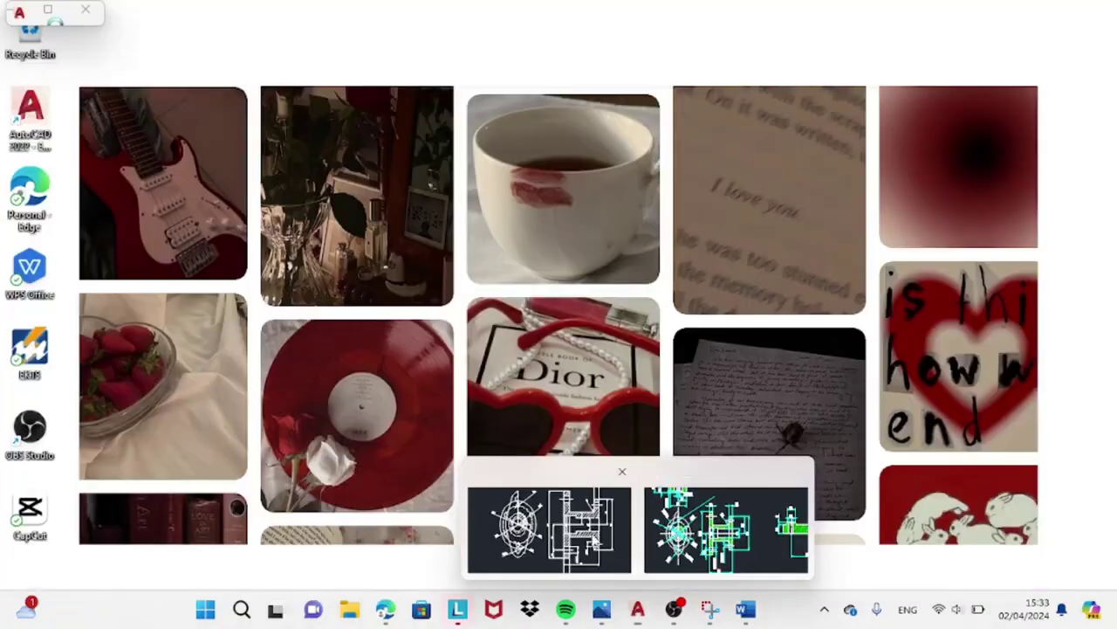
click(549, 530)
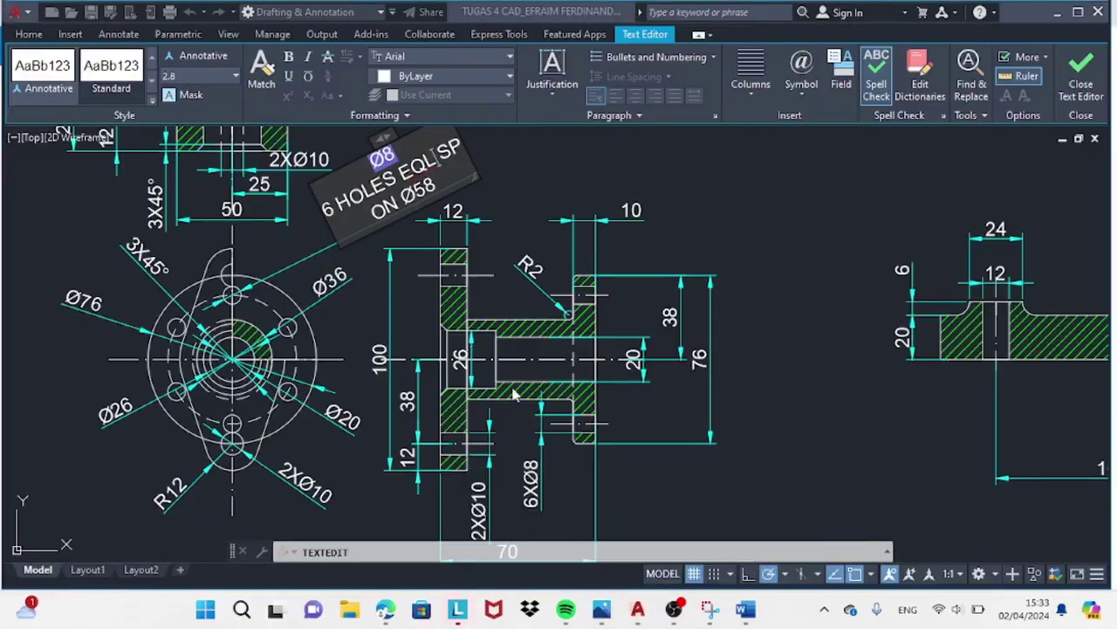
double_click(454, 145)
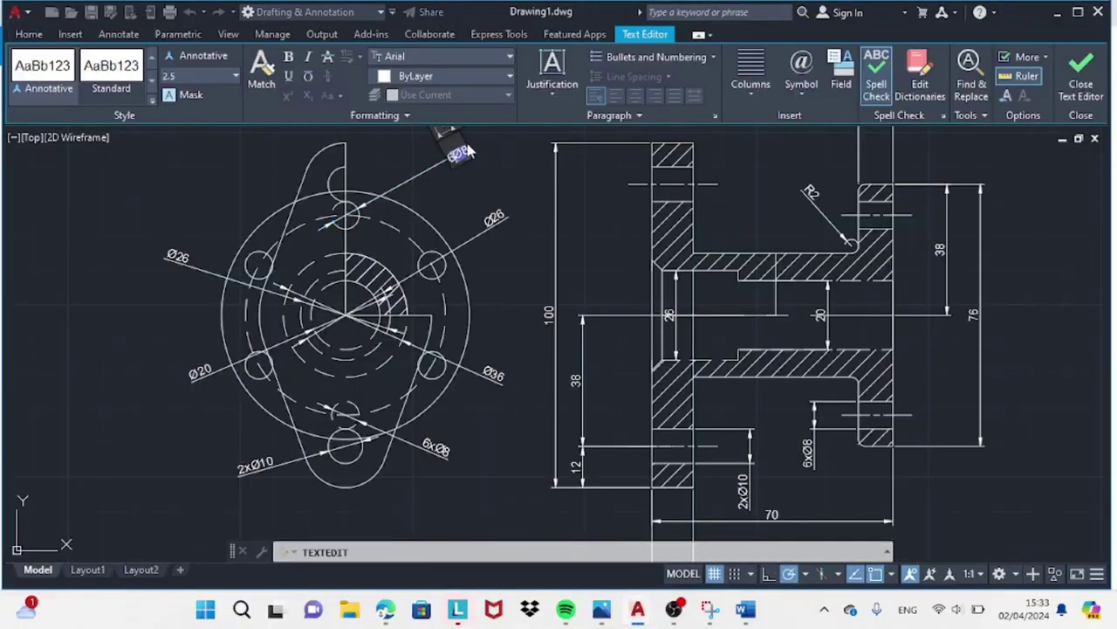
key(ctrl+v)
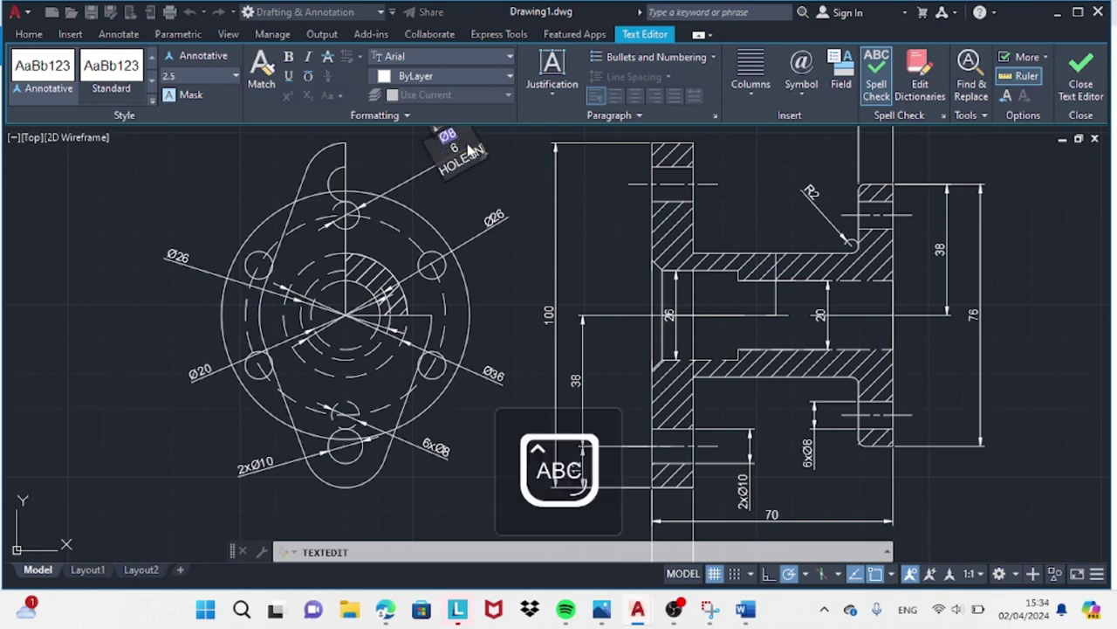
key(Escape)
key(Return)
- Show the whole hole note and compare it against the reference drawing
scroll(495, 186, down, 2)
right_click(472, 170)
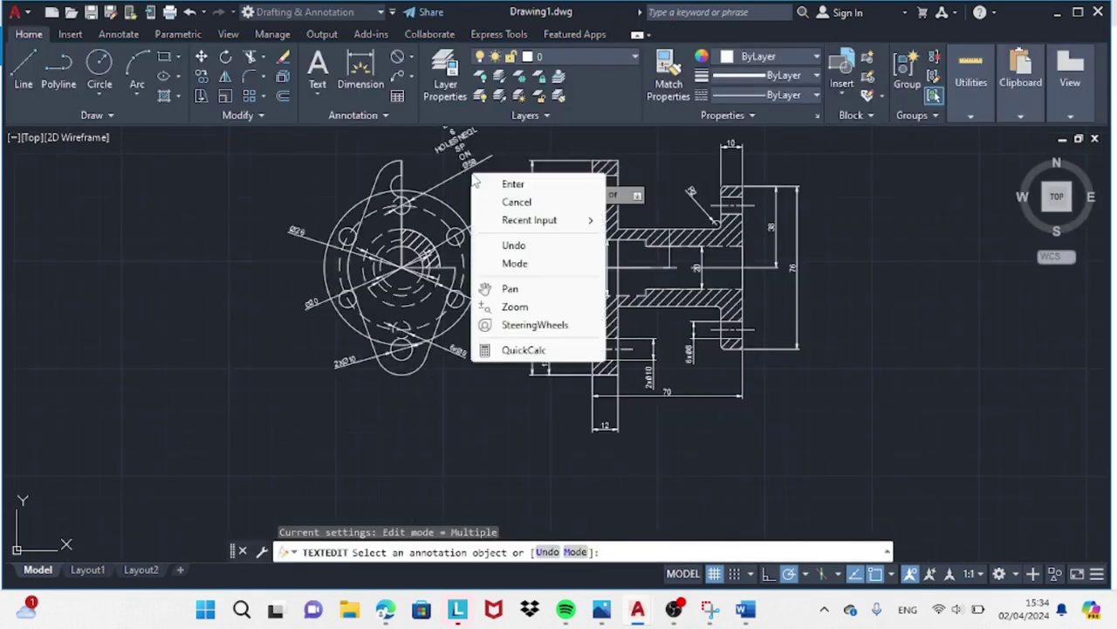
click(508, 287)
drag(508, 288, 482, 402)
key(Escape)
double_click(436, 188)
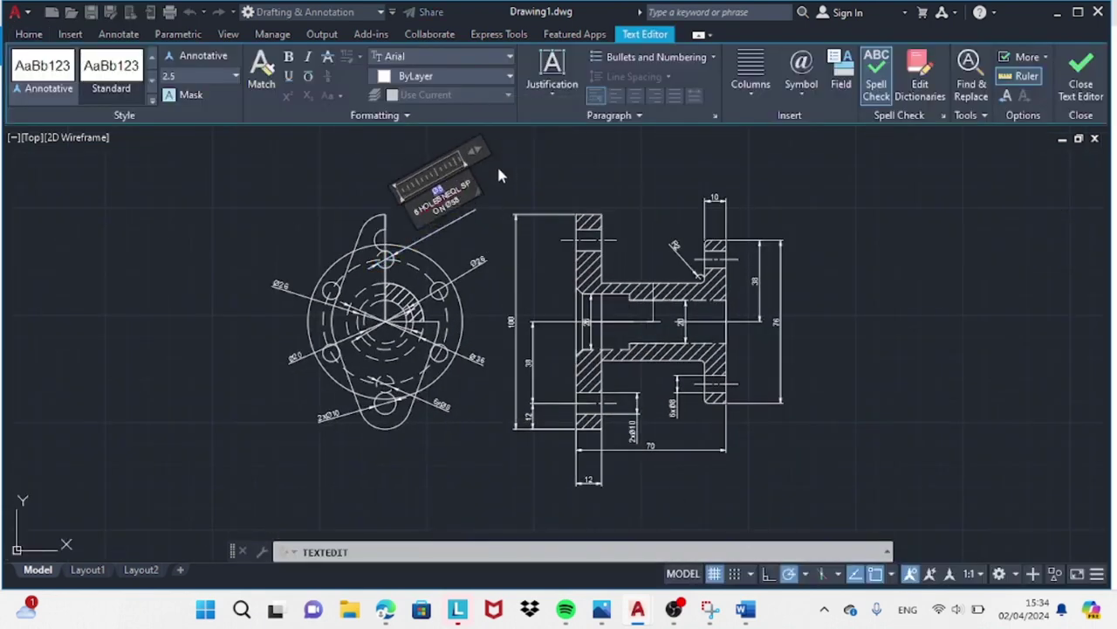
key(Escape)
click(683, 568)
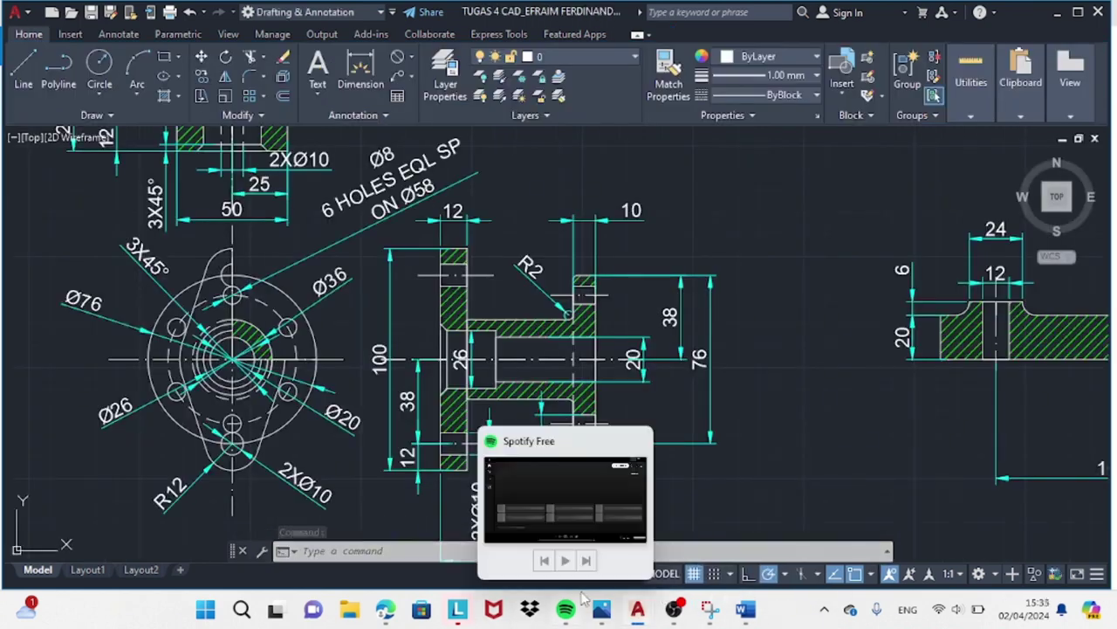
click(546, 523)
- Review the left diameter dimension's text symbols, then inspect the reference drawing's views
double_click(295, 358)
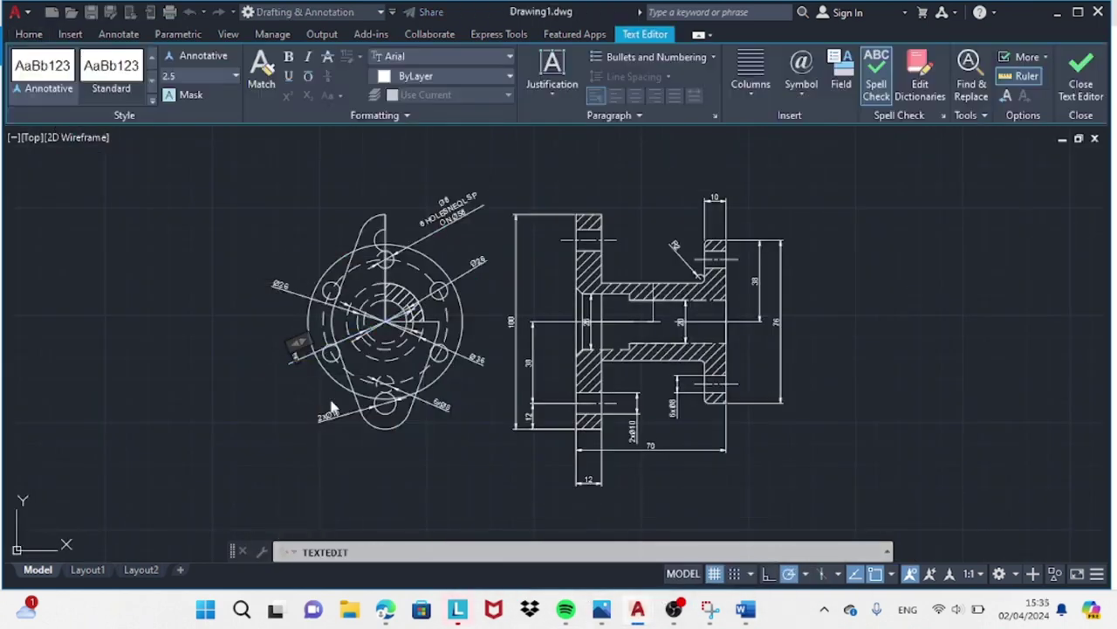
click(801, 72)
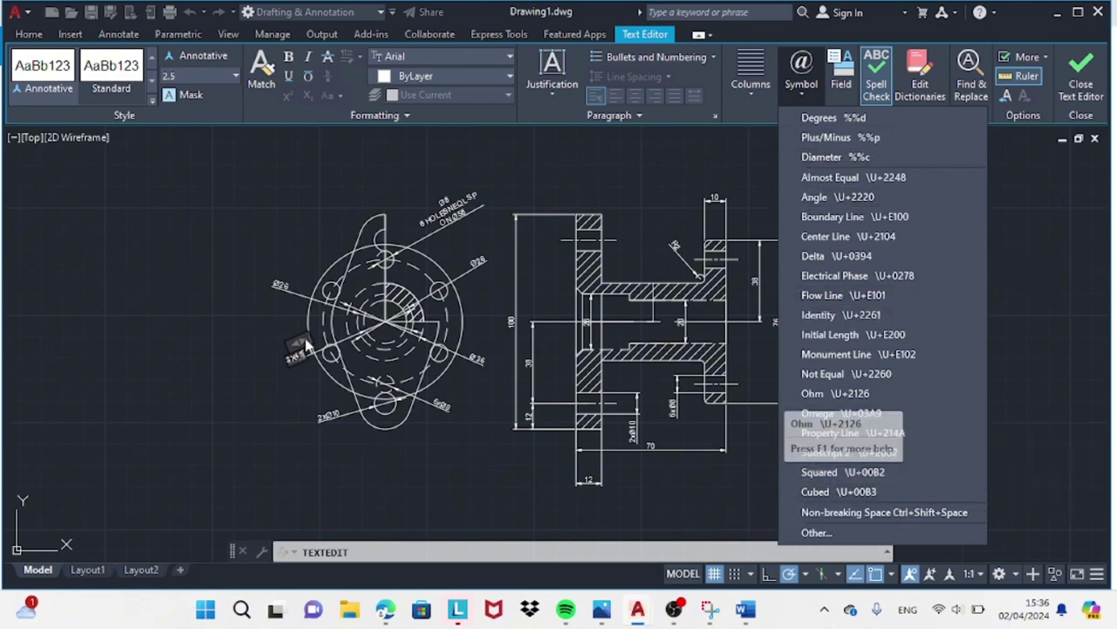
click(825, 413)
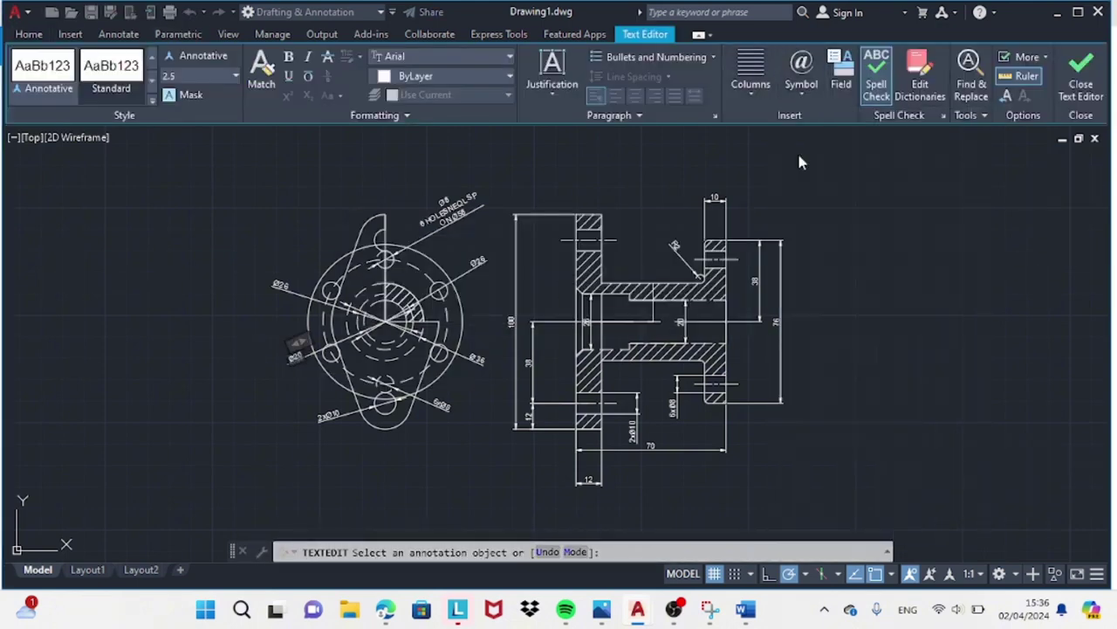
right_click(723, 213)
mouse_move(637, 608)
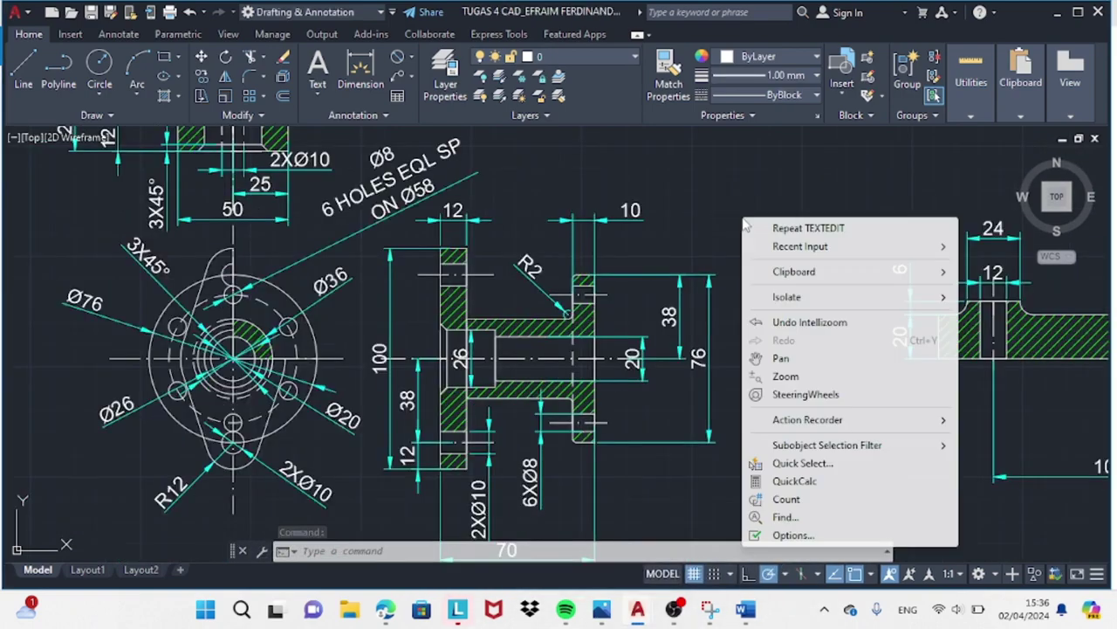
click(760, 344)
drag(768, 210, 890, 449)
- Show the area above the views and try a linear dimension on the flange, then cancel
click(566, 517)
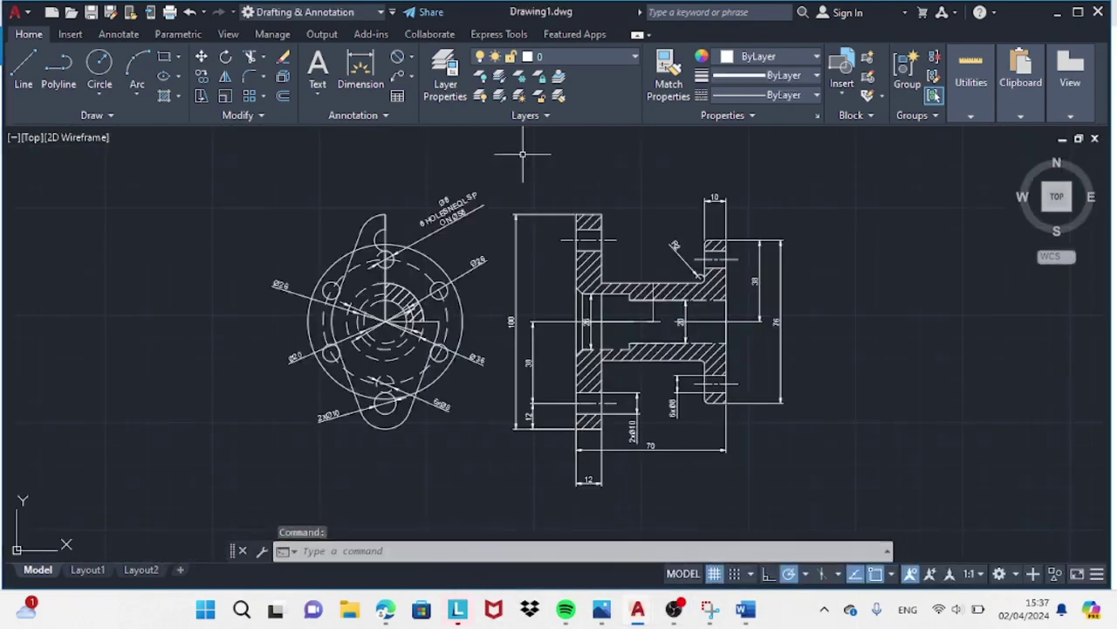
drag(518, 155, 512, 342)
scroll(512, 341, down, 3)
click(397, 57)
click(388, 169)
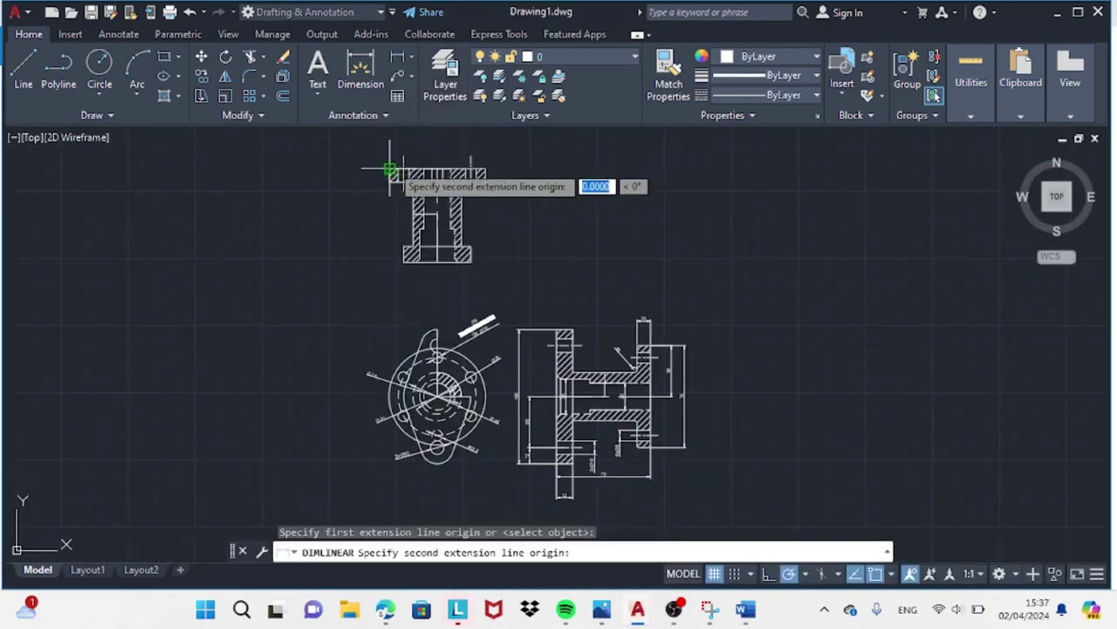
click(486, 166)
key(Escape)
click(529, 156)
key(Escape)
- Measure the draft front view's flange top (71.72) and cancel the dimension
scroll(520, 174, up, 2)
middle_drag(511, 174, 559, 251)
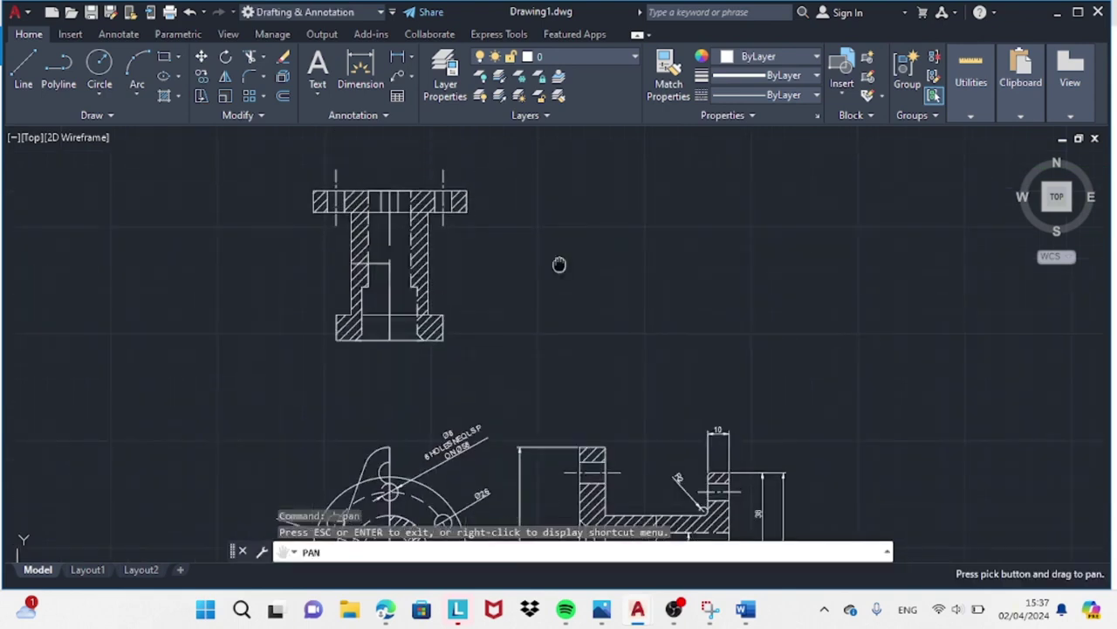
click(403, 60)
click(359, 229)
click(513, 229)
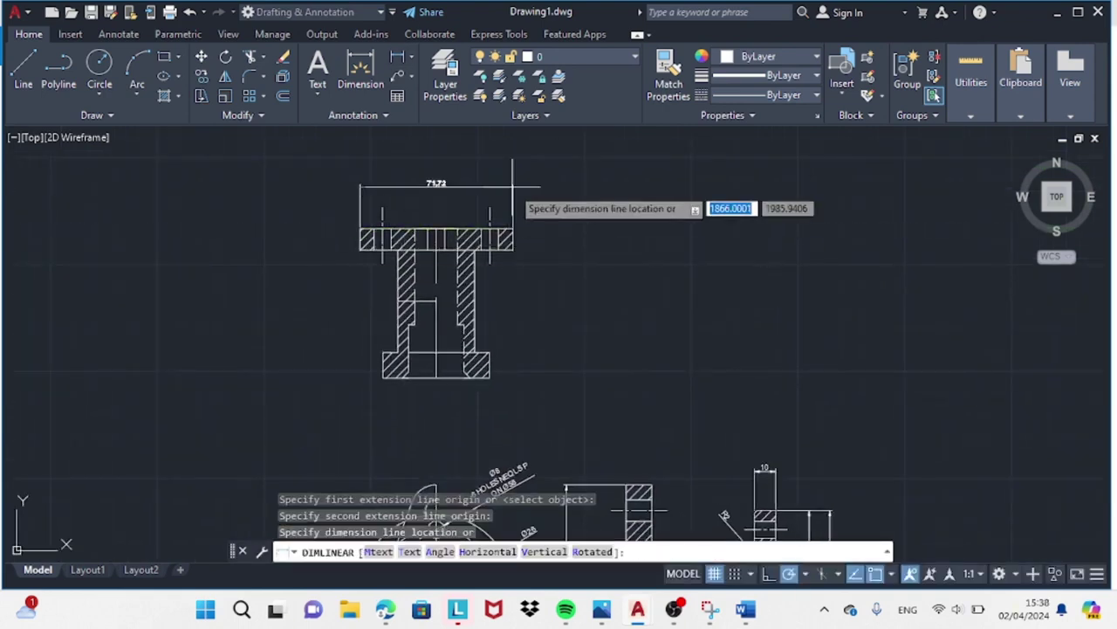
key(Escape)
- Window-select and erase the draft front view, then return to the part views
click(202, 76)
drag(339, 187, 515, 433)
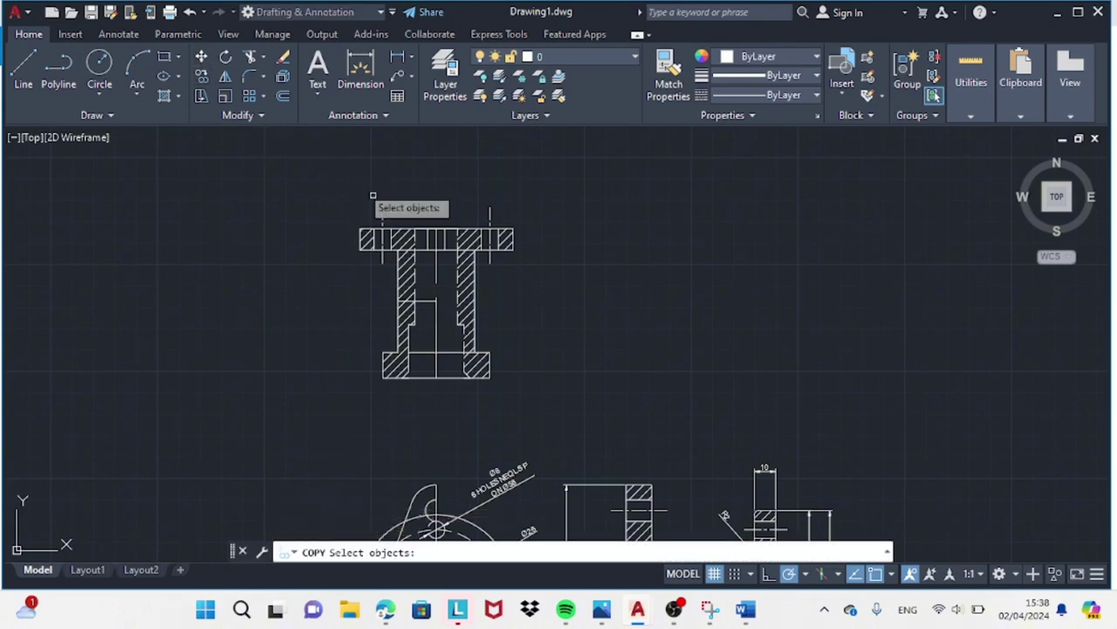
drag(372, 197, 369, 416)
click(253, 57)
drag(367, 218, 602, 153)
click(283, 57)
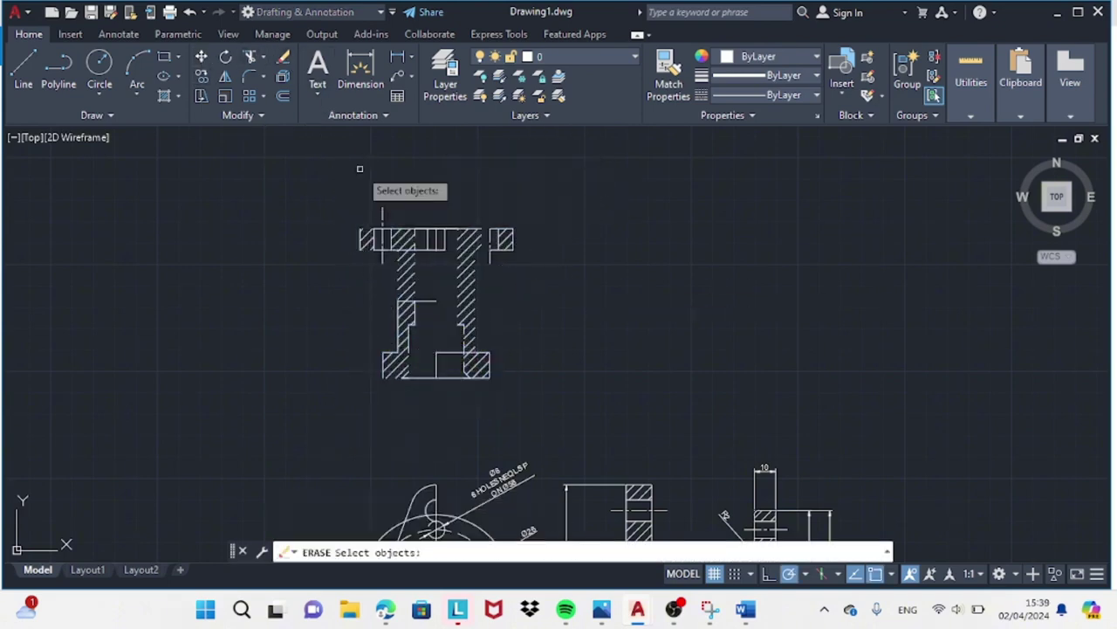
drag(373, 212, 358, 369)
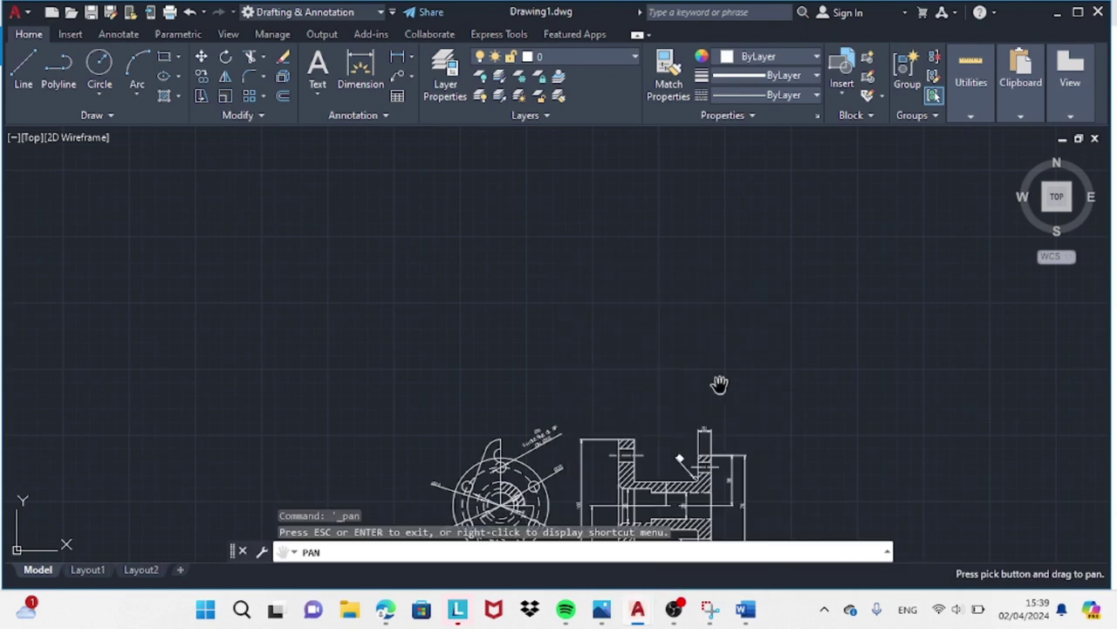
drag(719, 384, 574, 324)
key(Escape)
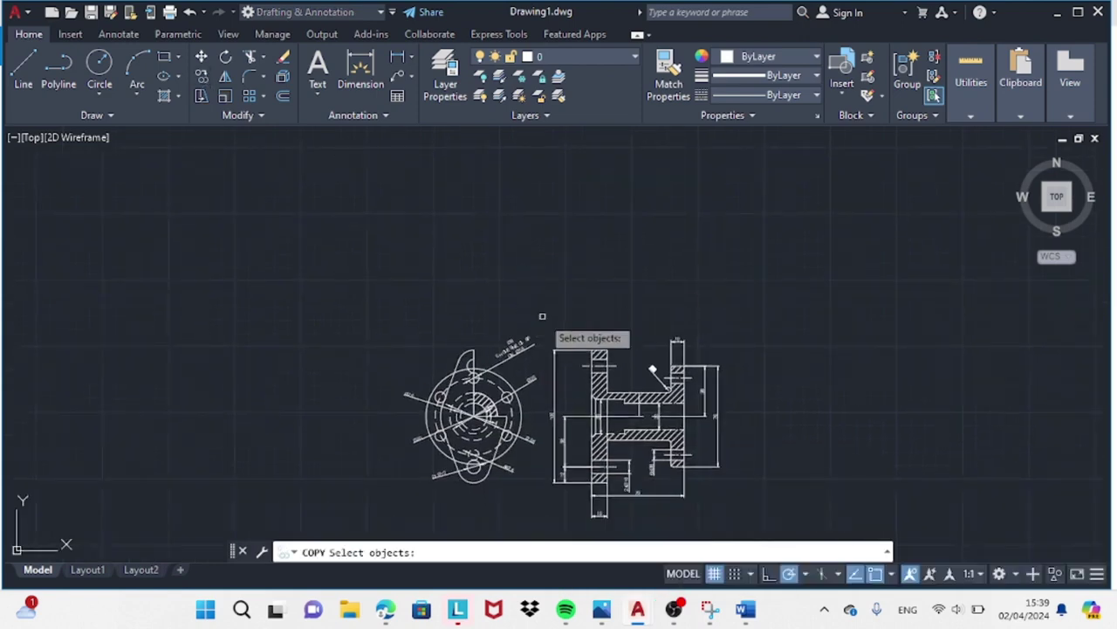
- Copy the dimensioned hatched section view and position the copy above the drawing
click(756, 518)
click(451, 207)
click(447, 295)
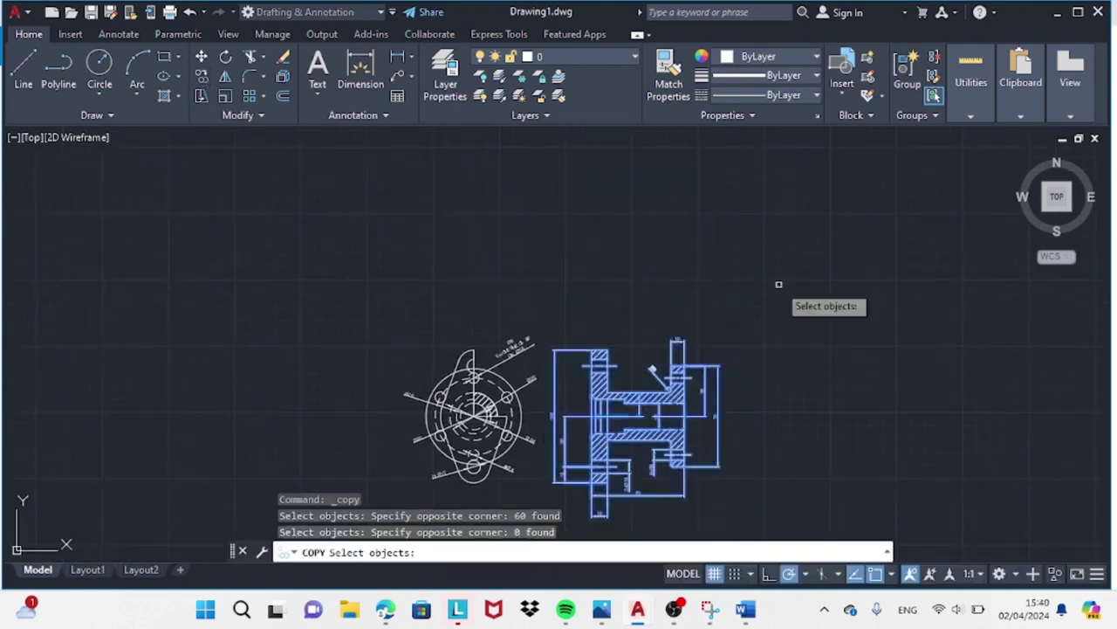
key(Escape)
click(573, 320)
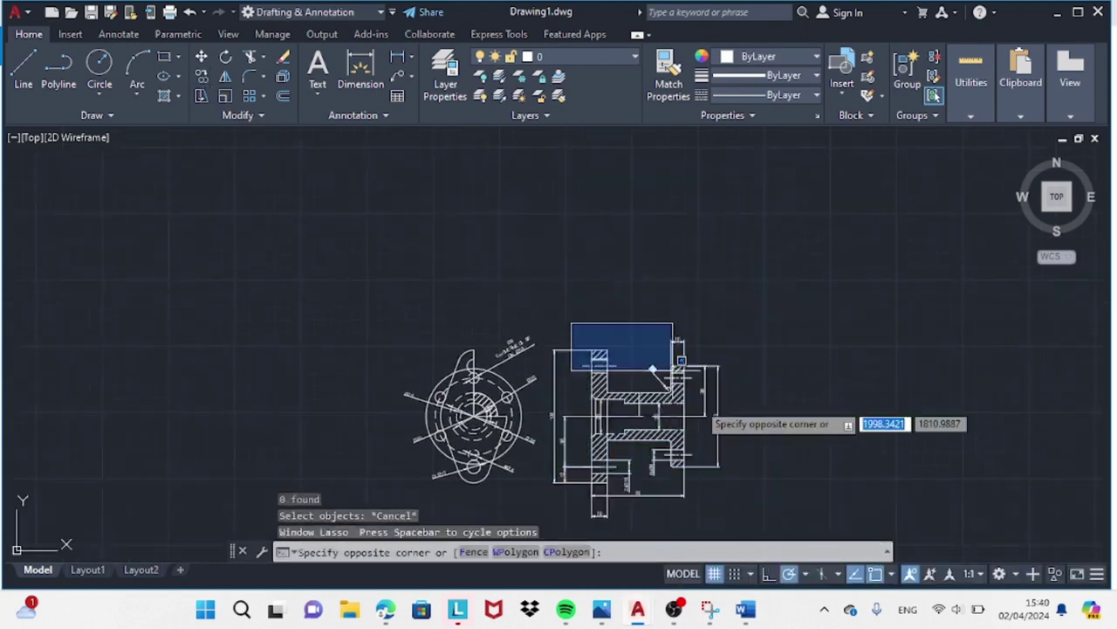
click(699, 524)
right_click(666, 335)
click(672, 339)
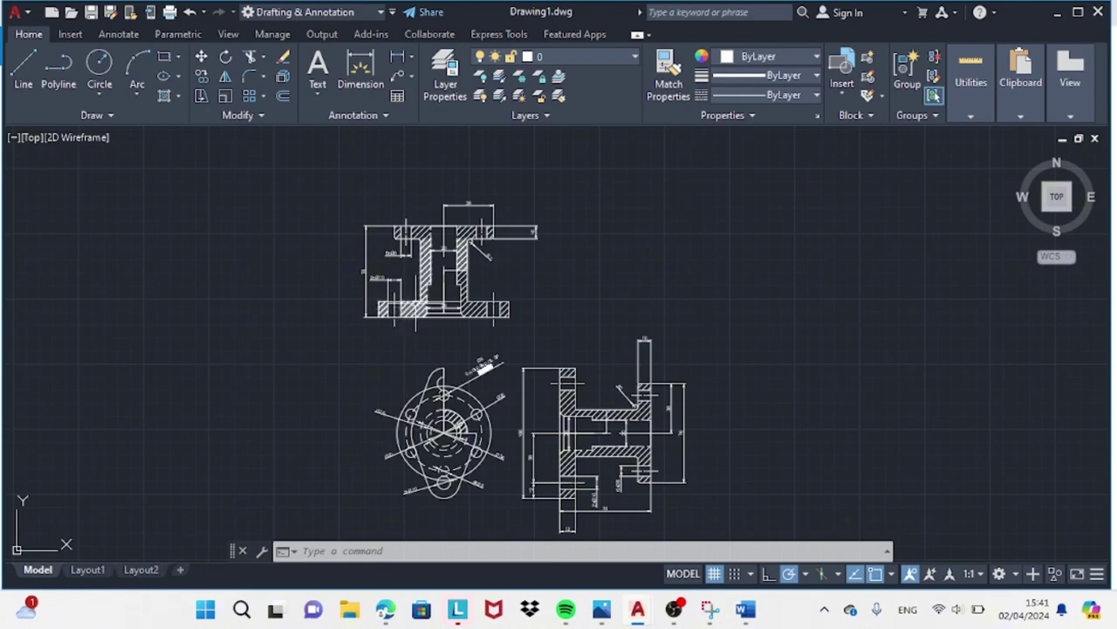
click(24, 74)
key(Escape)
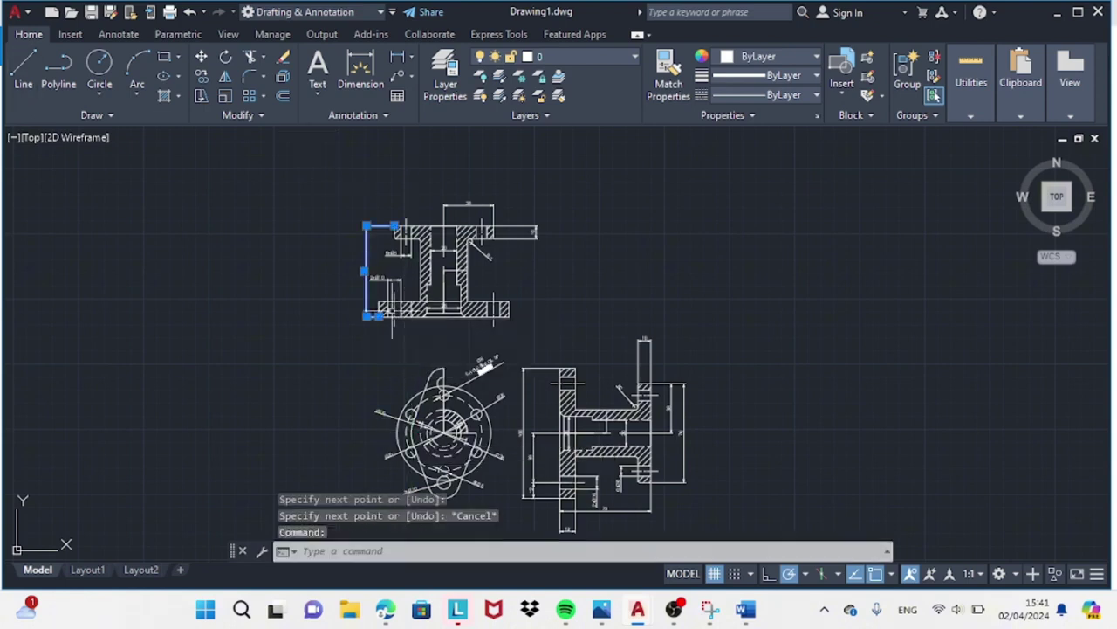
- Start a TRIM on the upper copy and cancel it
scroll(380, 316, up, 5)
text(tr)
key(Return)
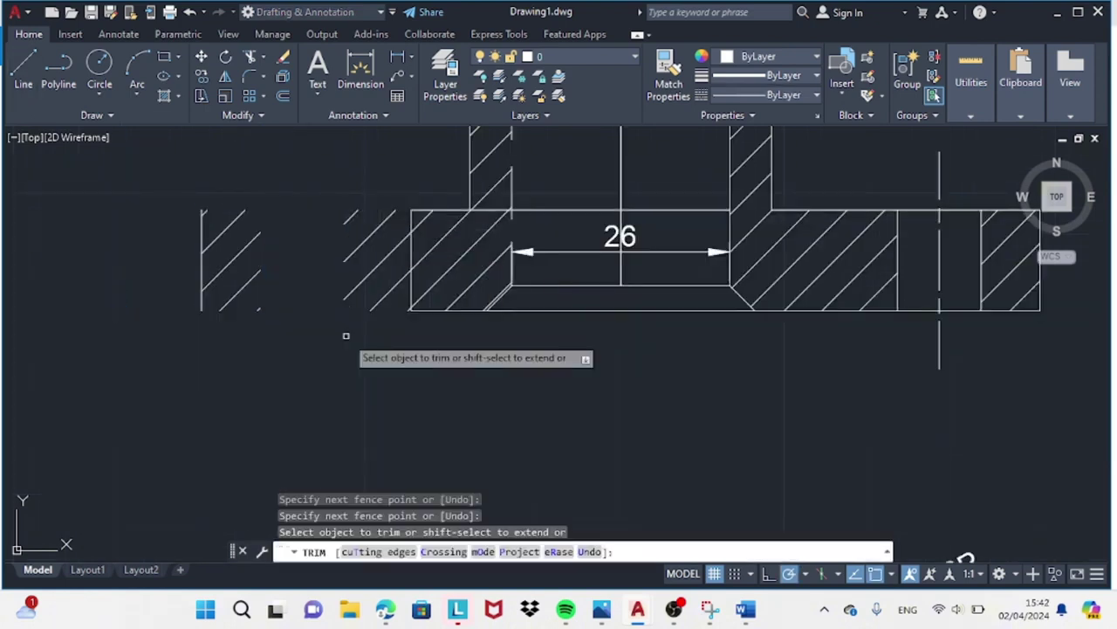
scroll(402, 244, down, 3)
scroll(402, 214, down, 3)
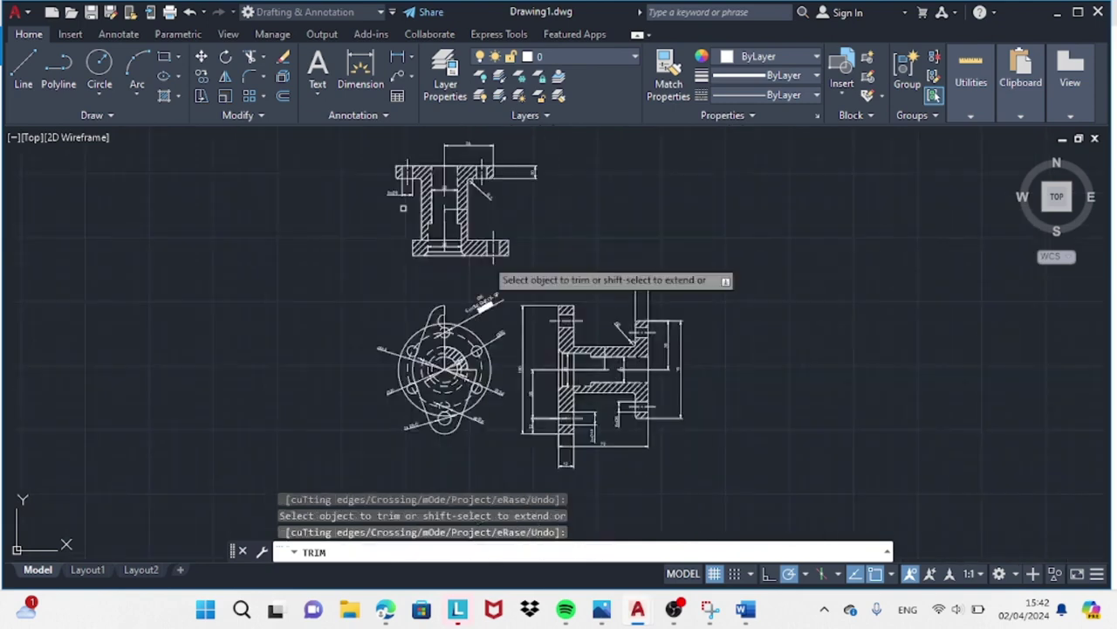
key(Escape)
scroll(524, 207, up, 5)
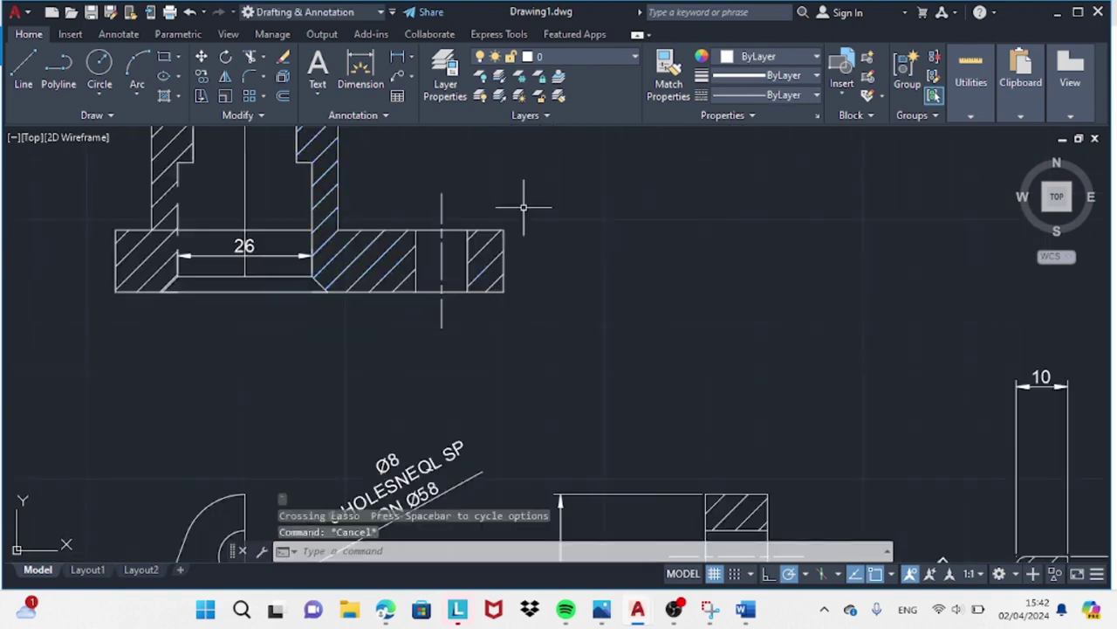
- Trim the extra lines beside the flange hole in the upper view using a fence
click(214, 231)
click(505, 226)
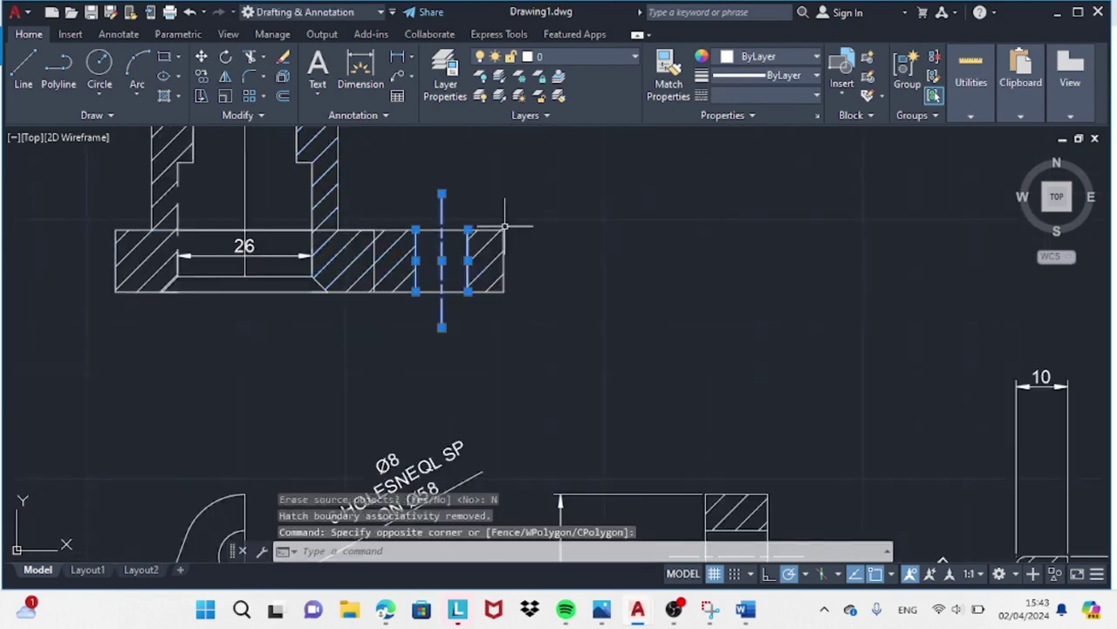
text(tr)
key(Return)
drag(371, 190, 390, 285)
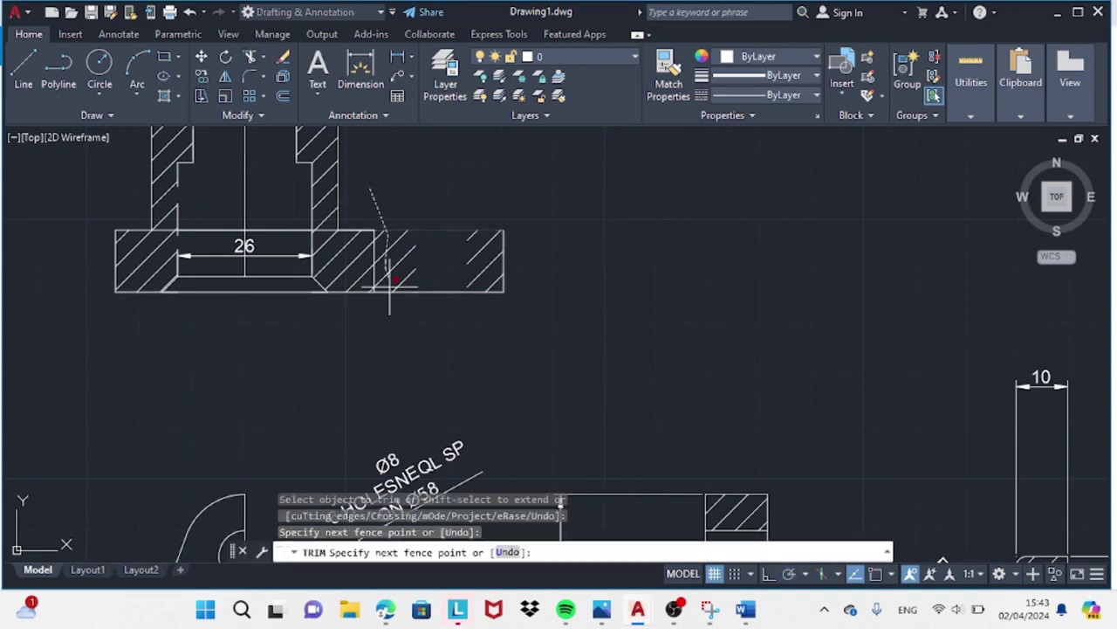
scroll(326, 214, down, 4)
click(325, 213)
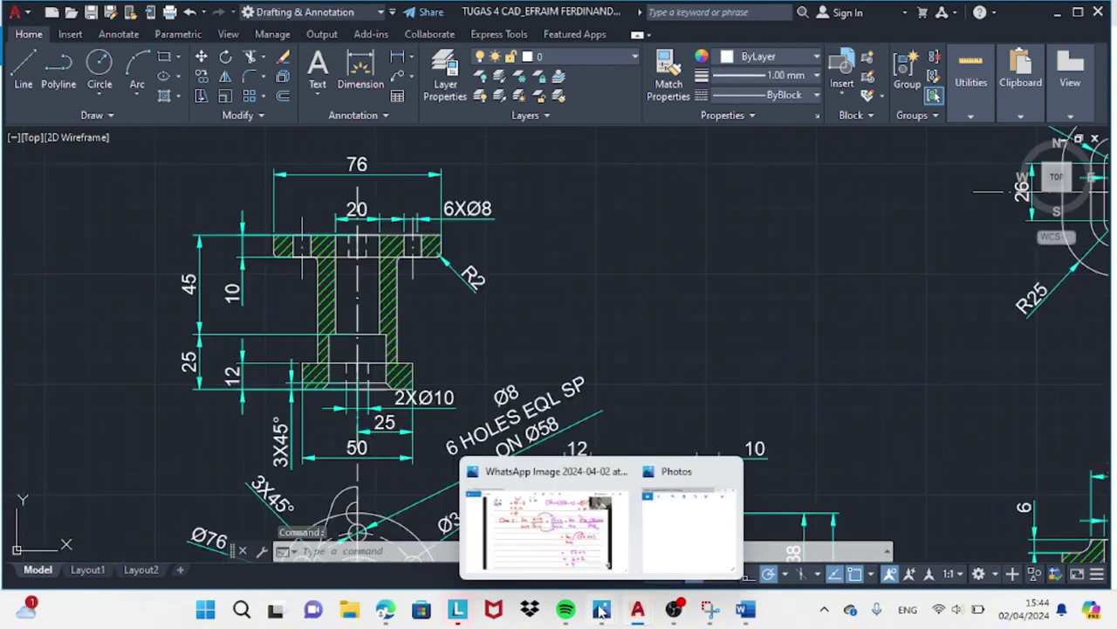
- Compare with the reference drawing and set the current linetype to ACAD_ISO dashed
click(601, 561)
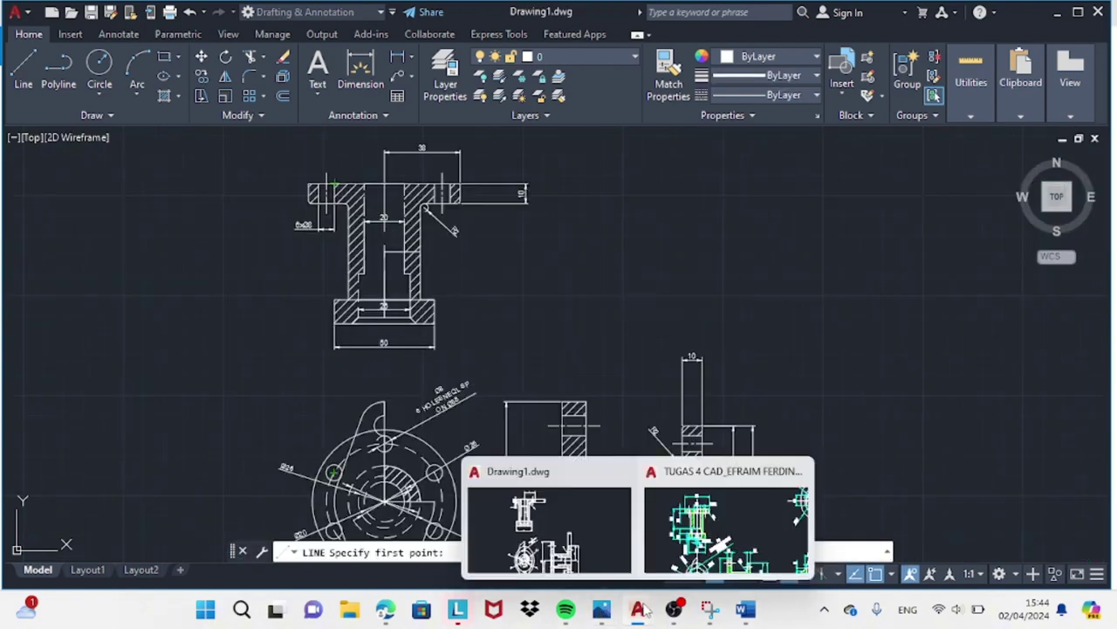
click(726, 524)
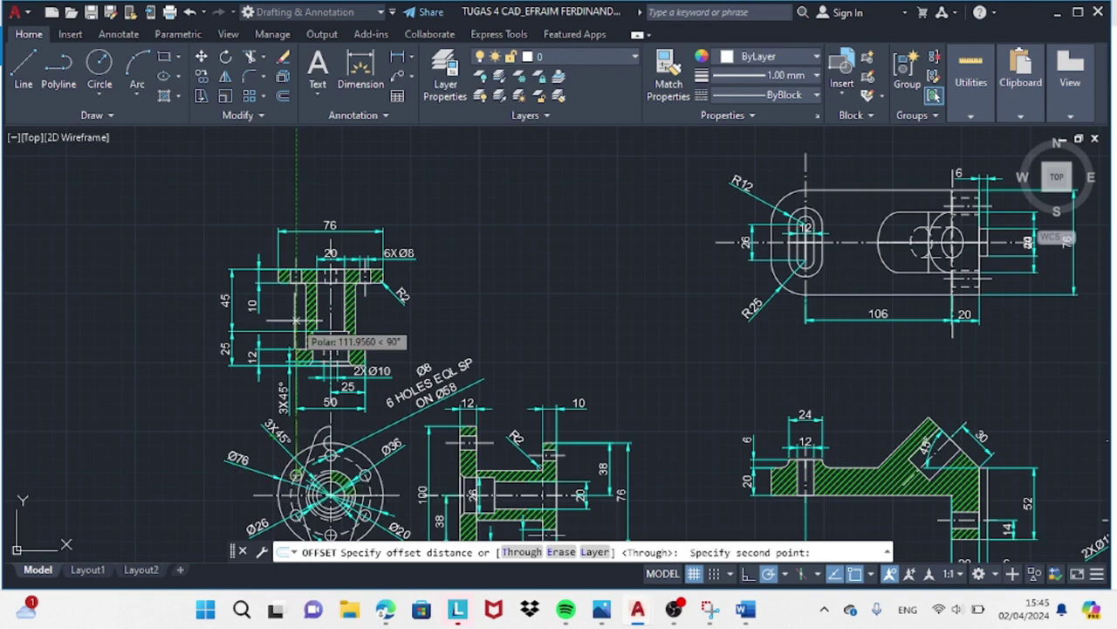
key(ctrl+Tab)
click(759, 95)
click(753, 154)
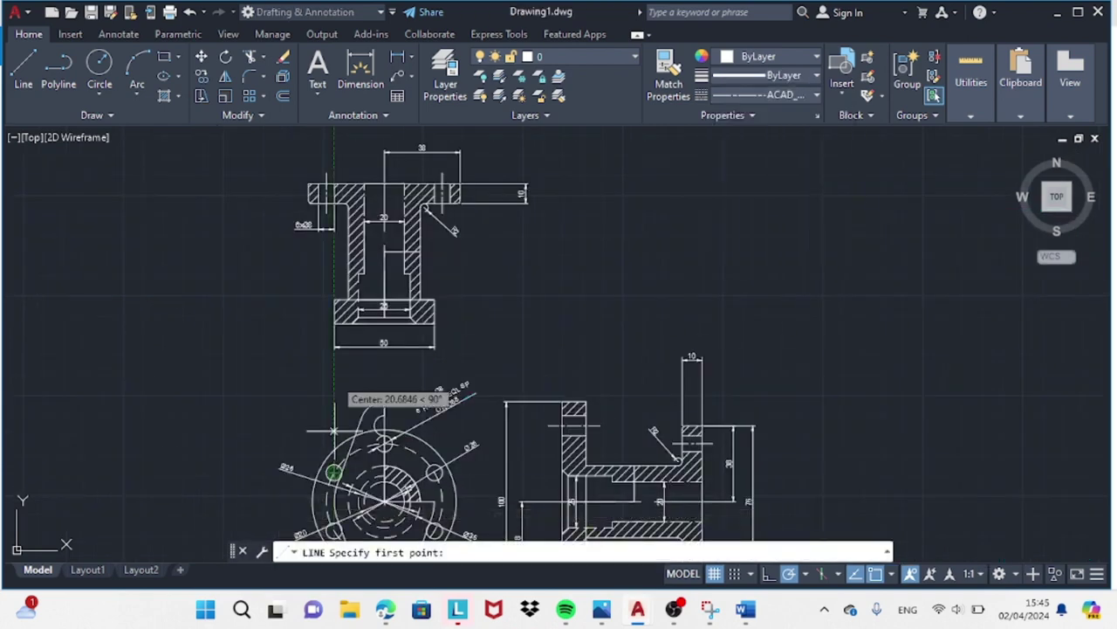
- Draw a short vertical dashed hole line on the front view's left flange
click(325, 209)
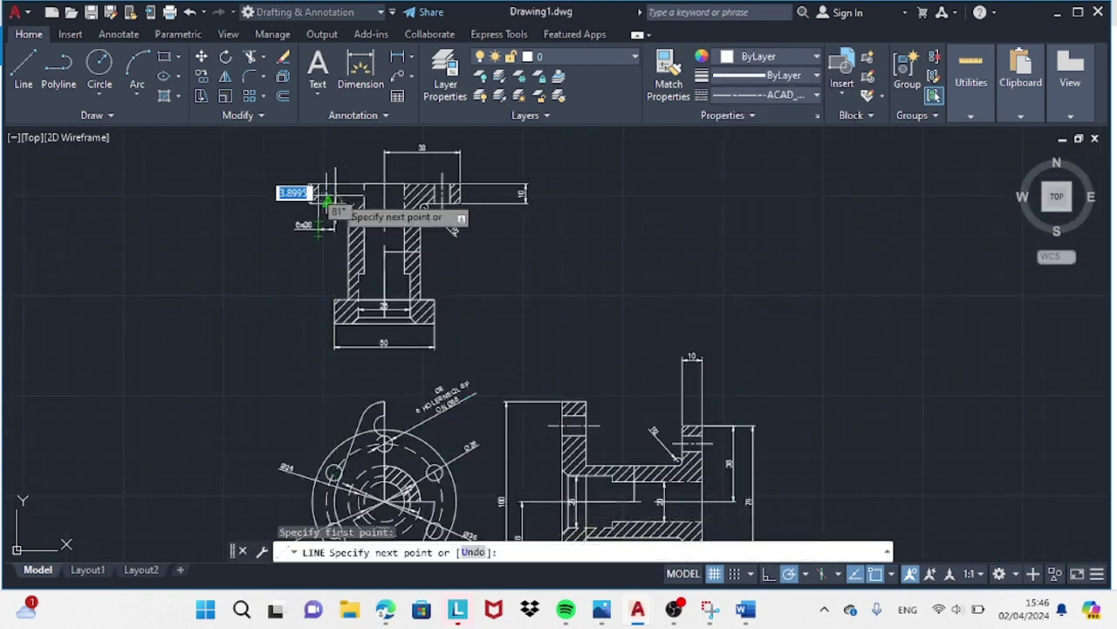
key(Escape)
key(Return)
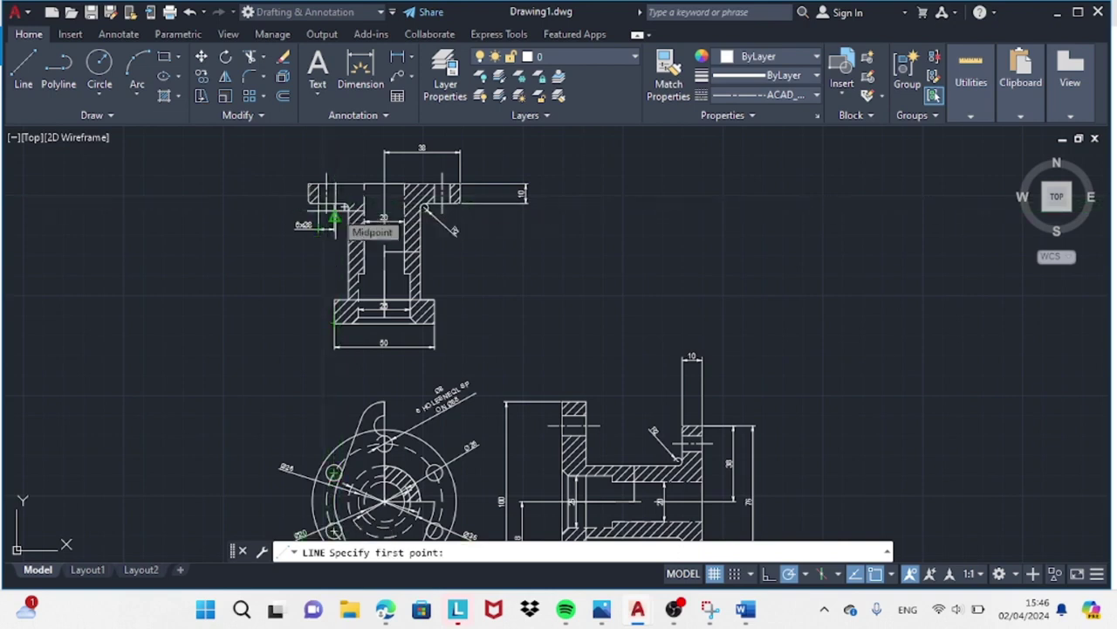
click(335, 218)
click(335, 172)
key(Escape)
key(ctrl+1)
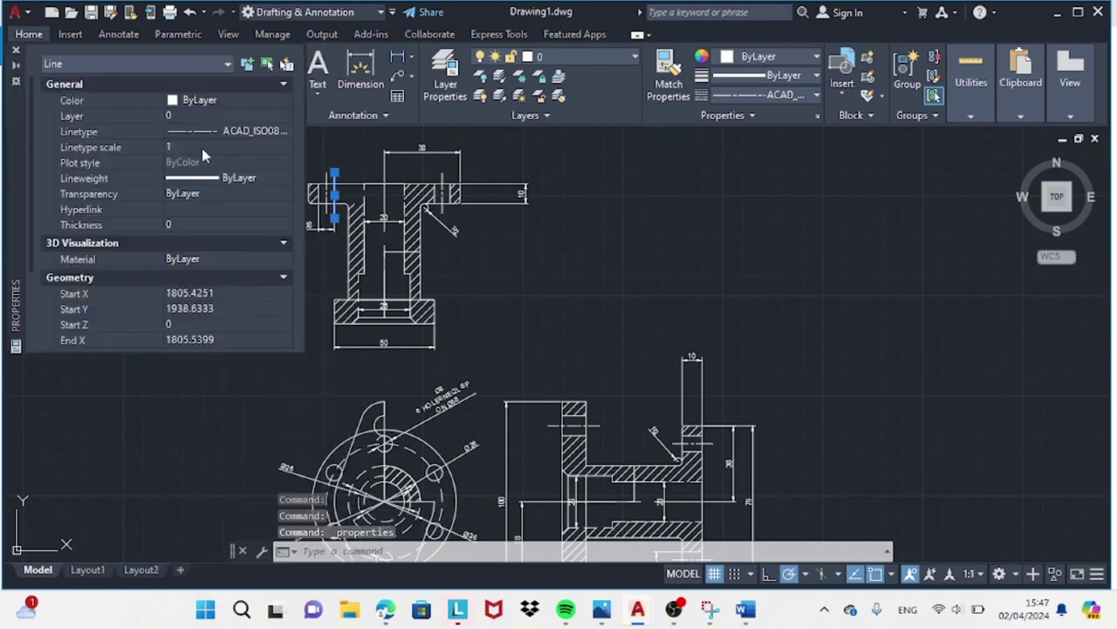
key(ctrl+1)
- Trim the dashed hole line to the flange edges
text(tr)
key(Return)
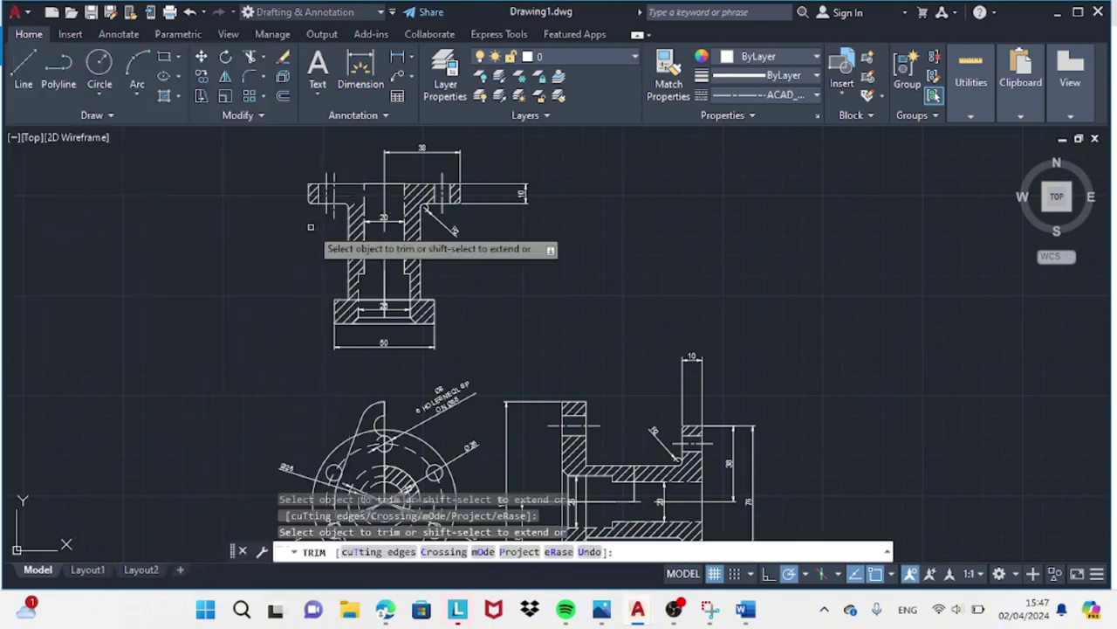
click(24, 70)
key(Escape)
click(24, 70)
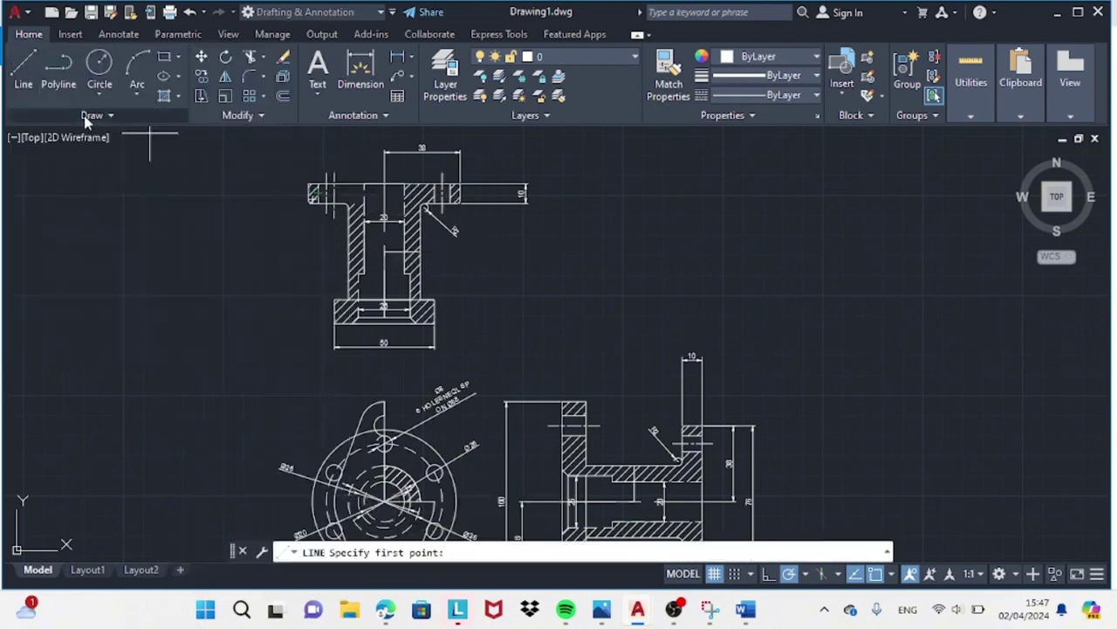
key(Escape)
click(17, 77)
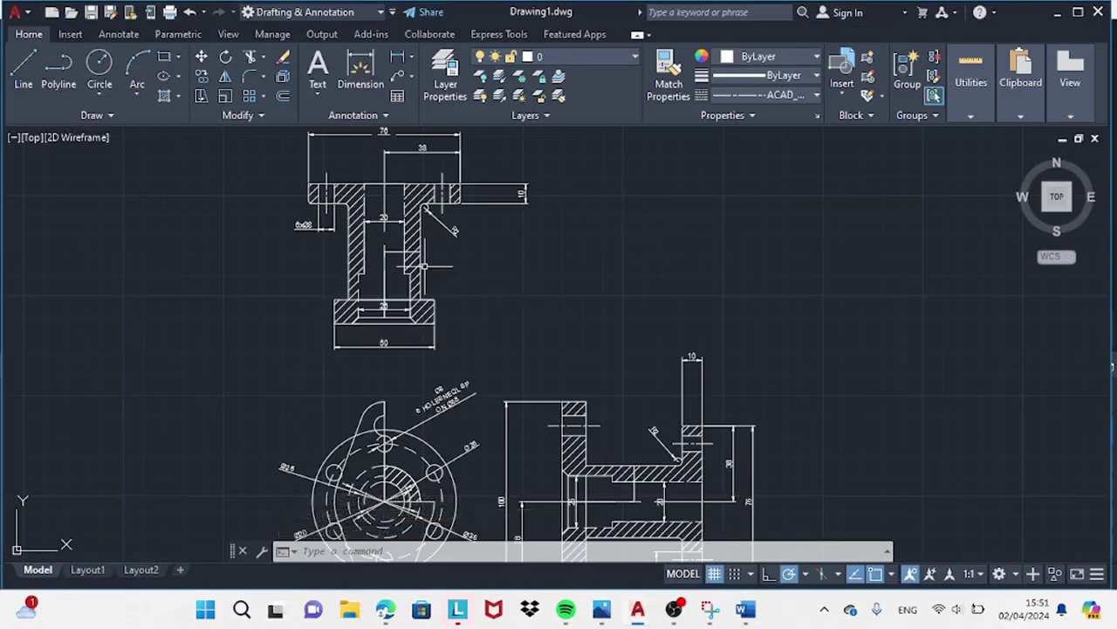
- Add a linear dimension across the top flange for the 76 overall width
click(392, 56)
click(318, 184)
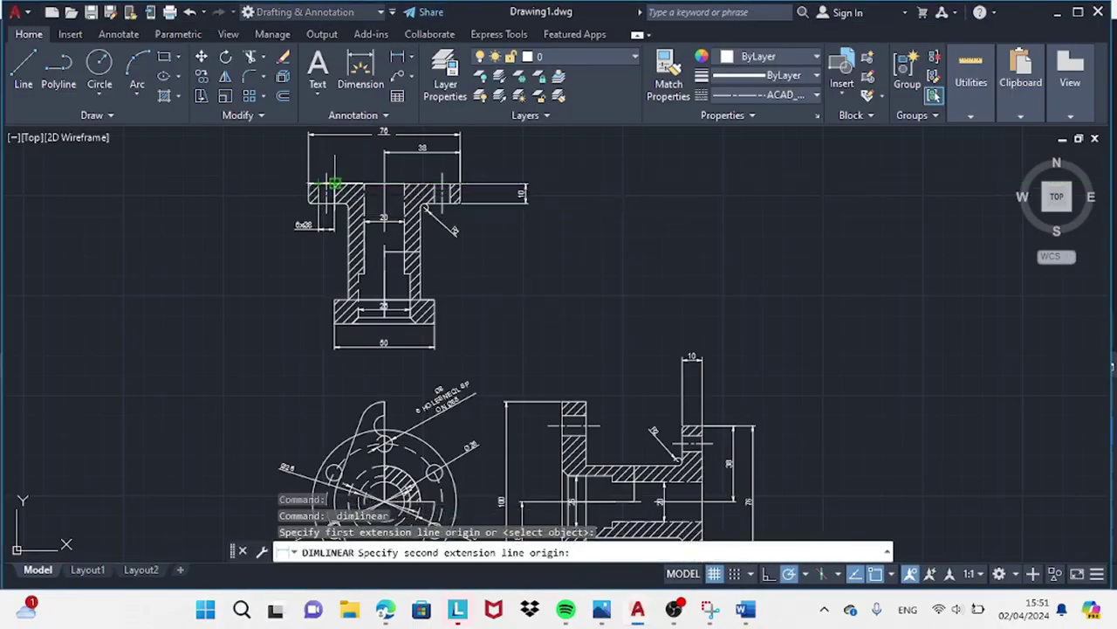
click(335, 181)
scroll(461, 247, down, 2)
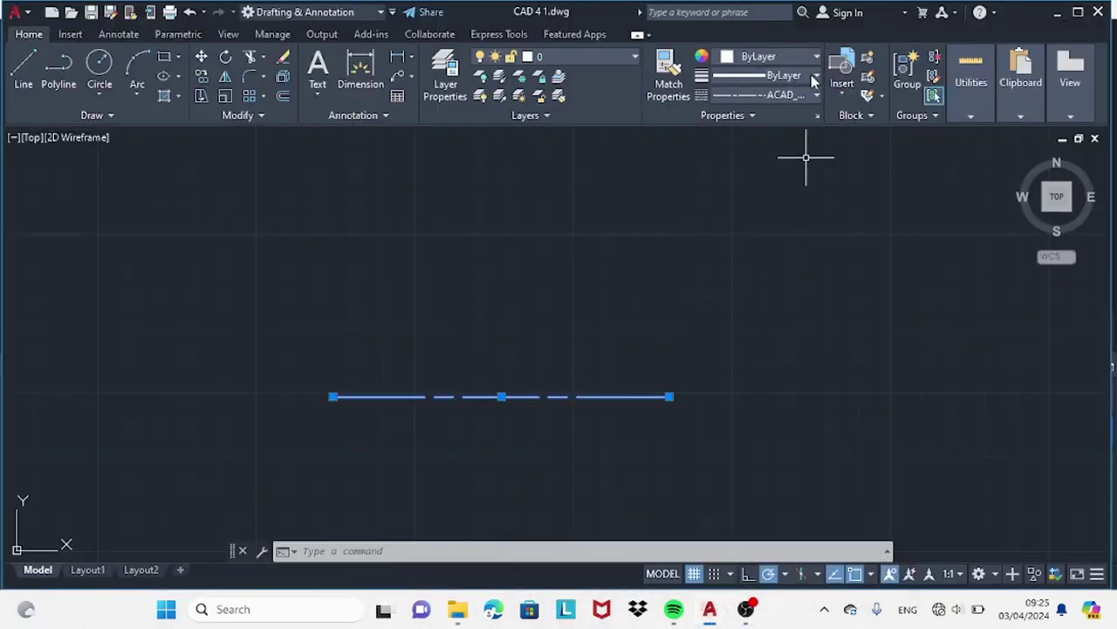
- Make the base line solid and draw the 32-unit downward edge from its right end
click(813, 93)
click(786, 114)
click(24, 70)
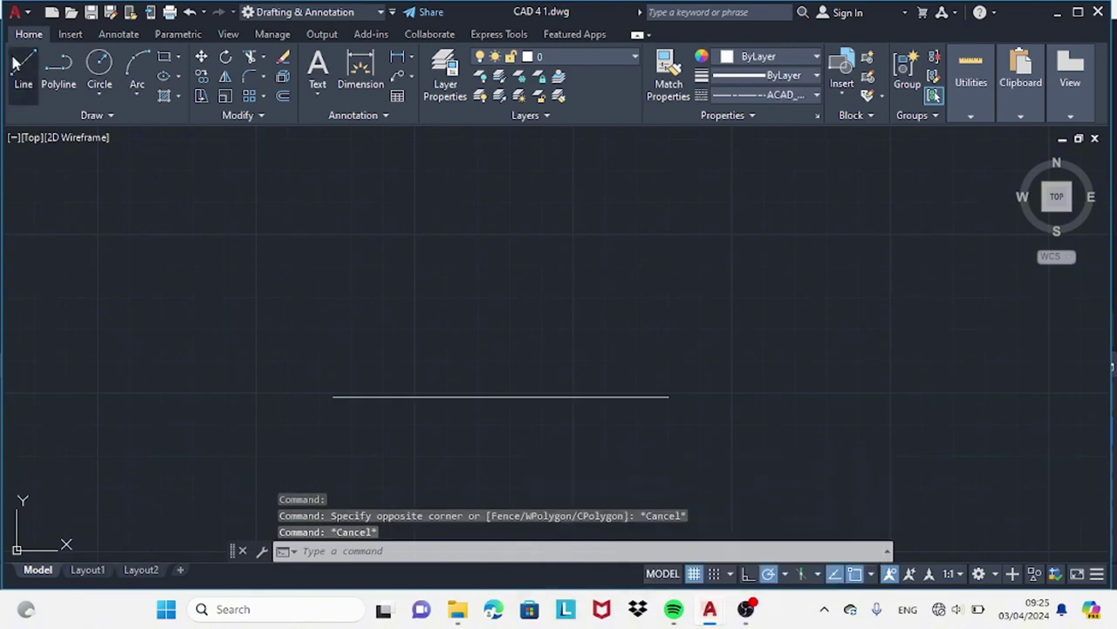
click(670, 396)
text(32)
key(Return)
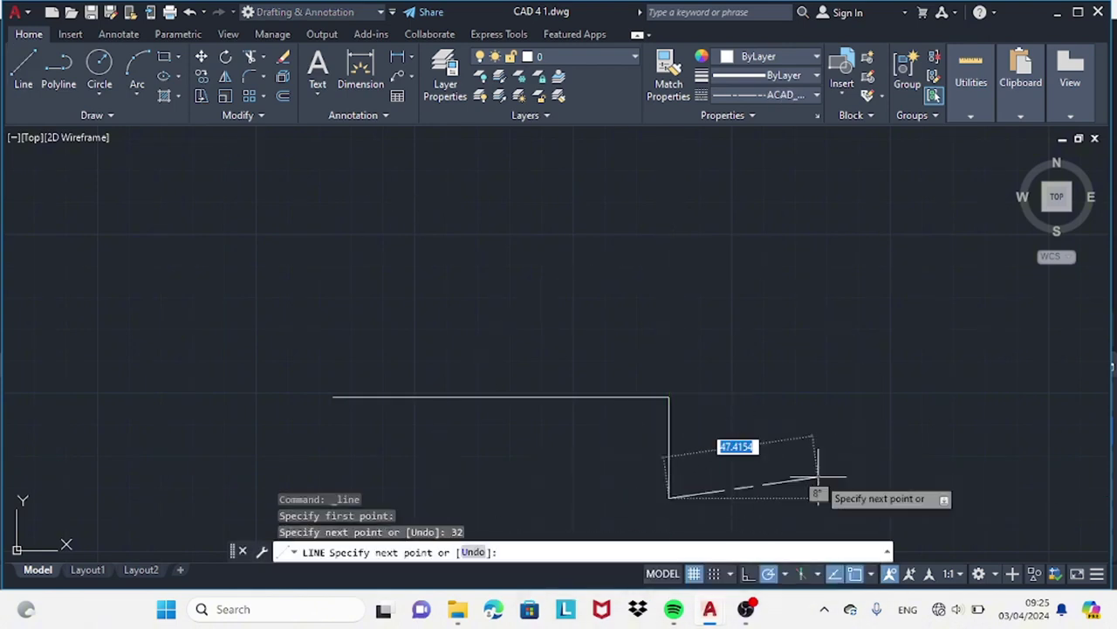
key(Escape)
- Set linetype to ByLayer and close the outline with 20-unit bottom and 52-unit right edges
click(816, 95)
click(821, 115)
key(Return)
click(670, 498)
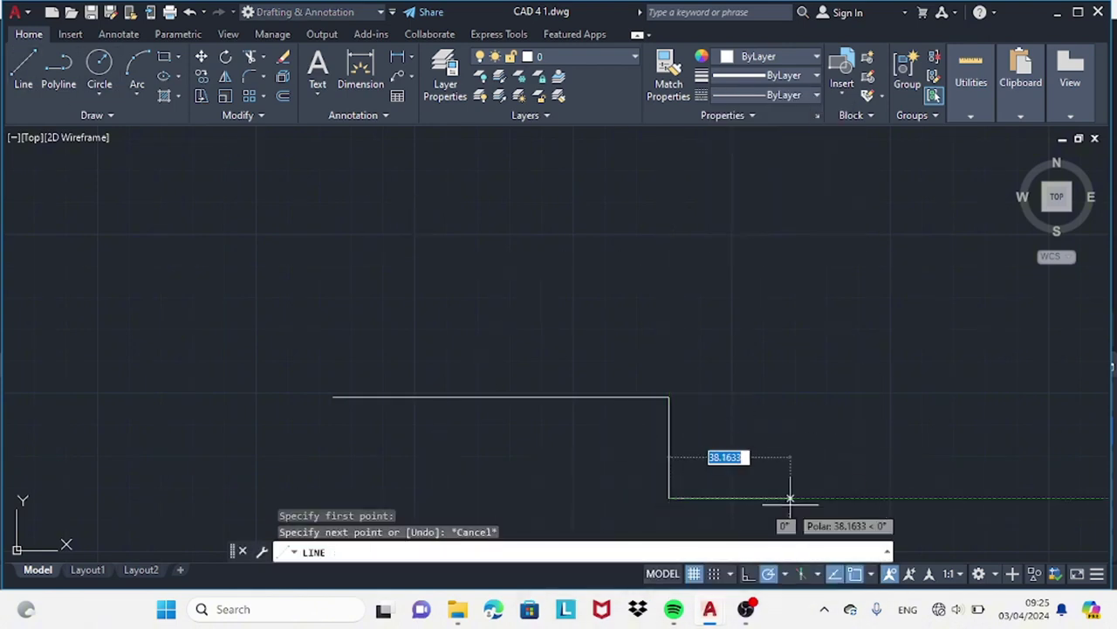
key(Return)
text(52)
key(Return)
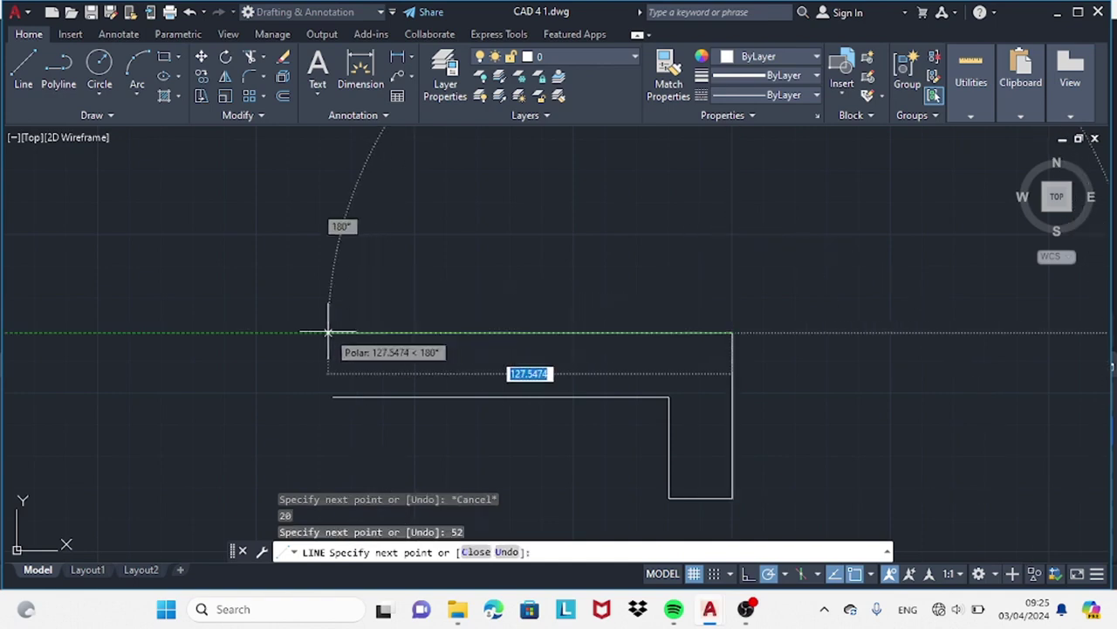
click(333, 332)
click(333, 397)
key(Escape)
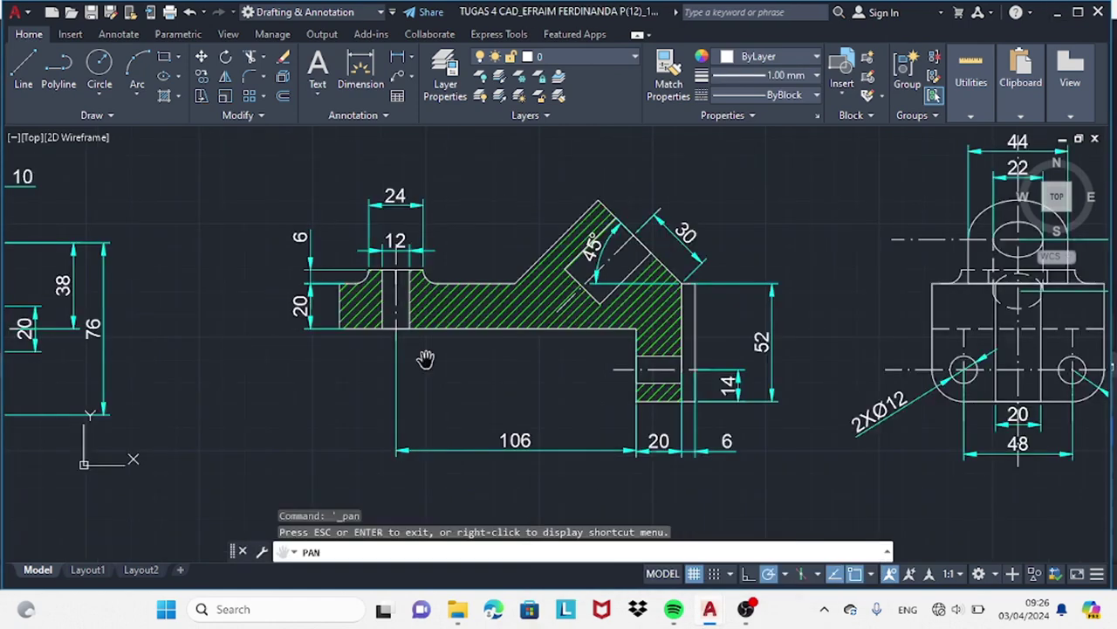
- Draw the 25-unit box at the outline's left end
click(790, 524)
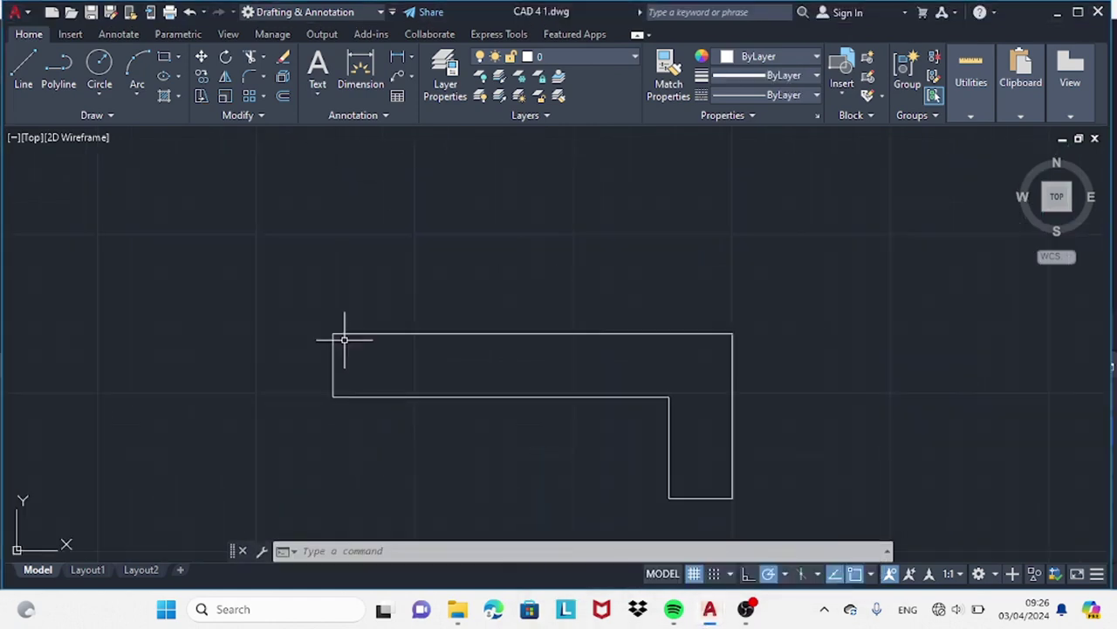
text(l)
key(Return)
click(332, 396)
text(5)
key(Return)
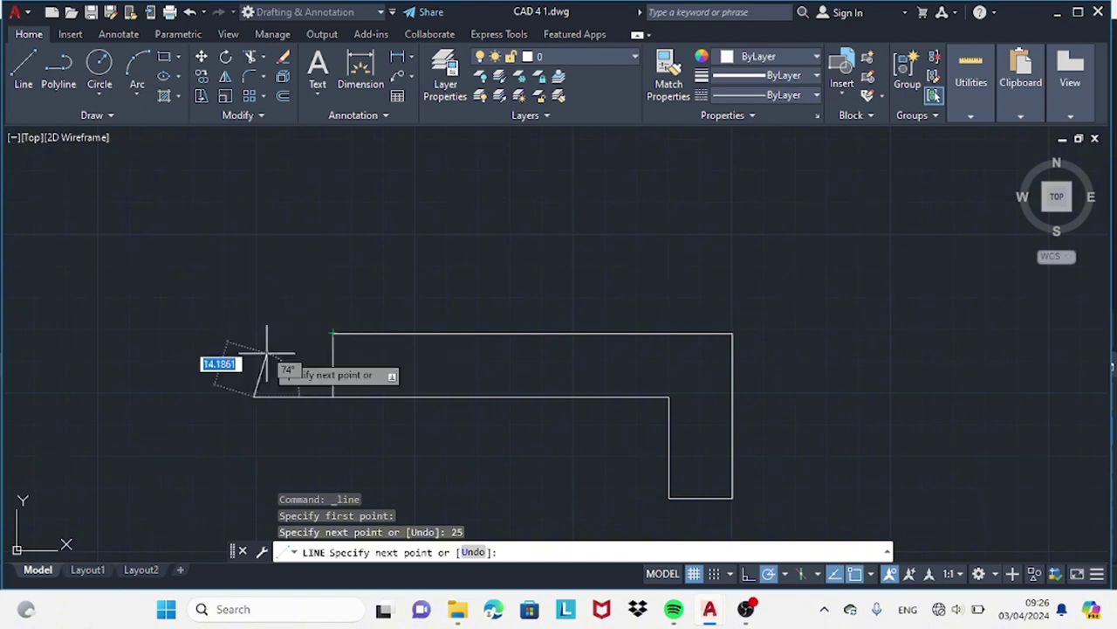
click(253, 333)
click(333, 334)
key(Escape)
- Add the thin 6-unit strip down the outline's right side to the base
text(l)
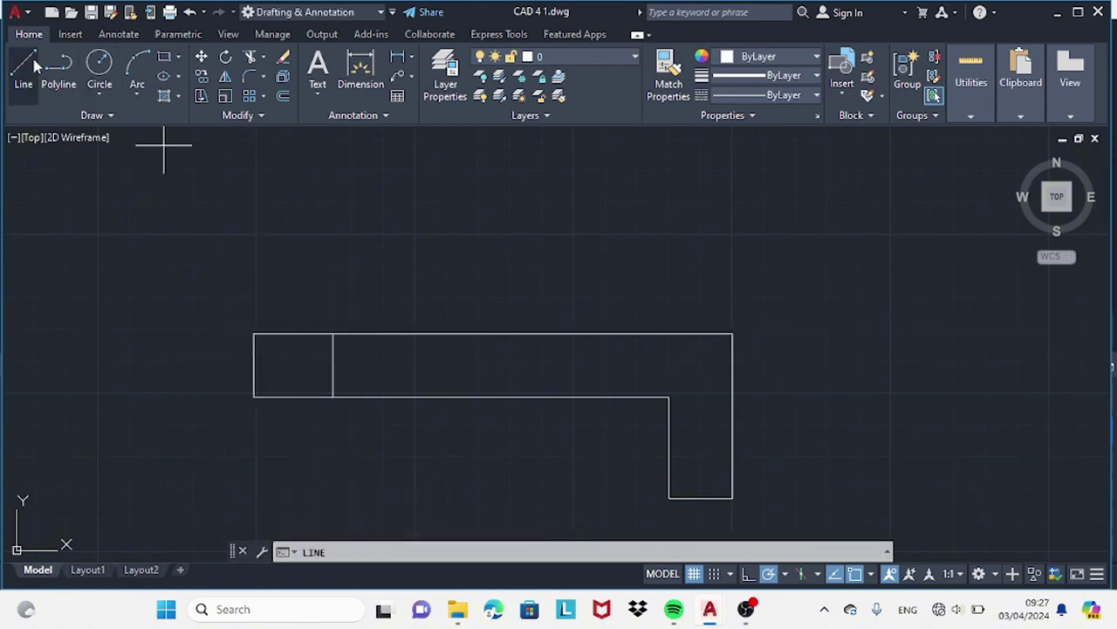
key(Return)
click(732, 334)
click(751, 334)
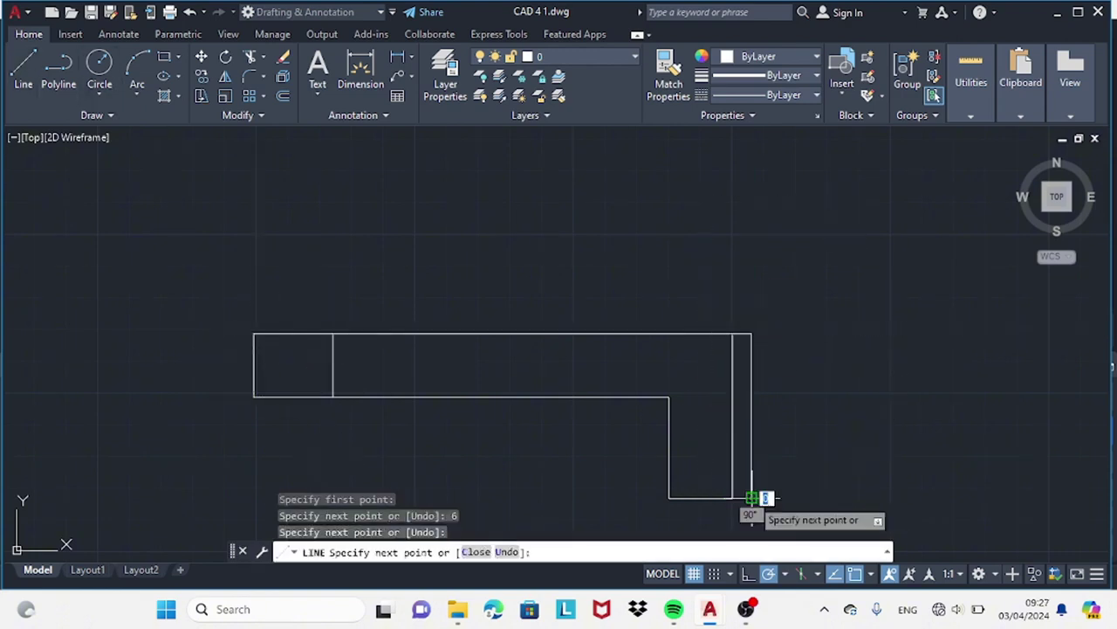
click(751, 498)
key(Escape)
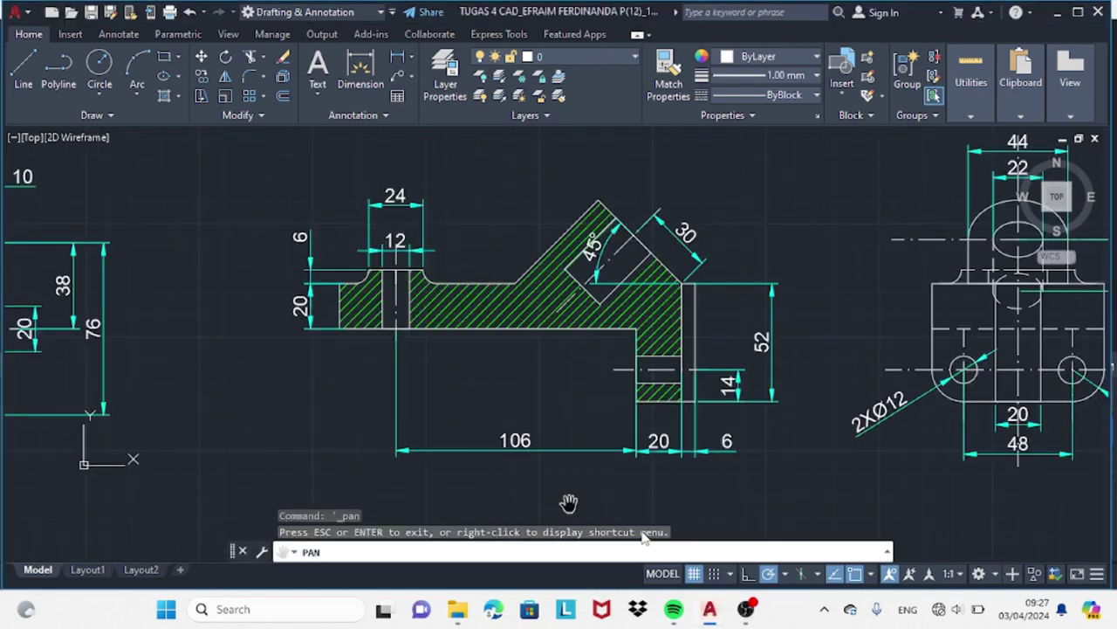
- Pan the reference drawing to show its top view
click(959, 609)
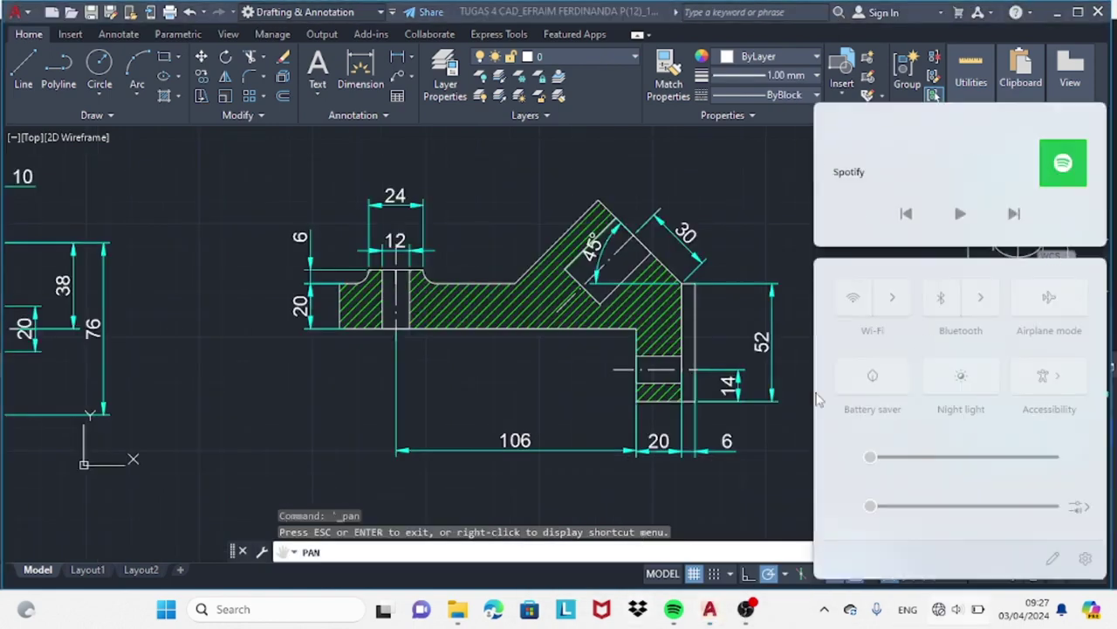
click(784, 446)
drag(569, 295, 634, 446)
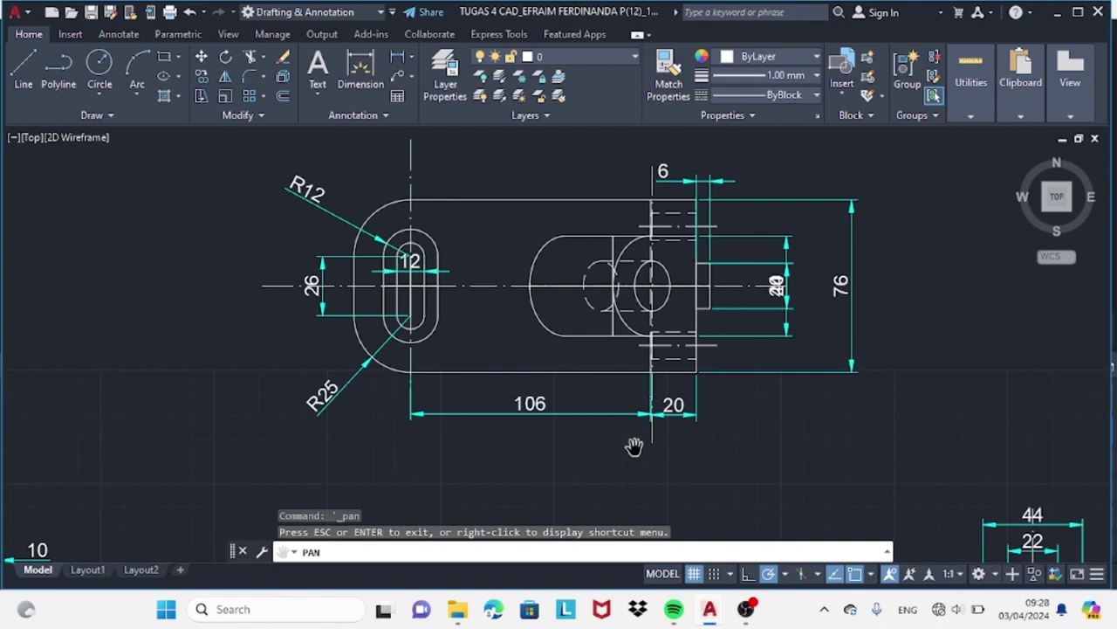
- Draw the 135° diagonal edge from the outline's top-right corner
click(793, 524)
click(23, 70)
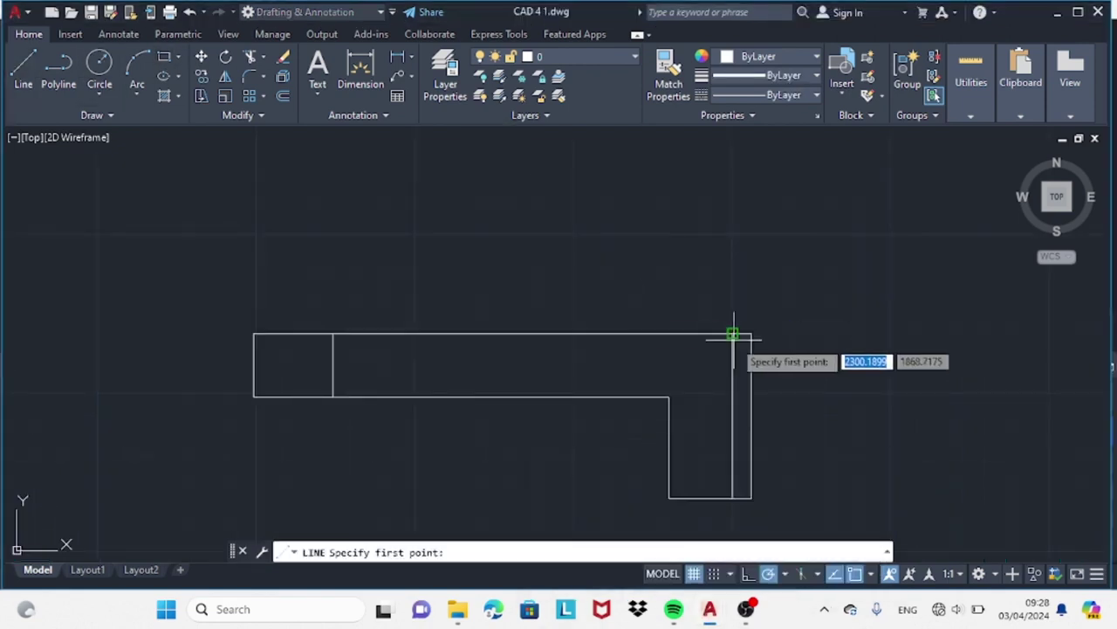
click(733, 333)
text(135)
key(Return)
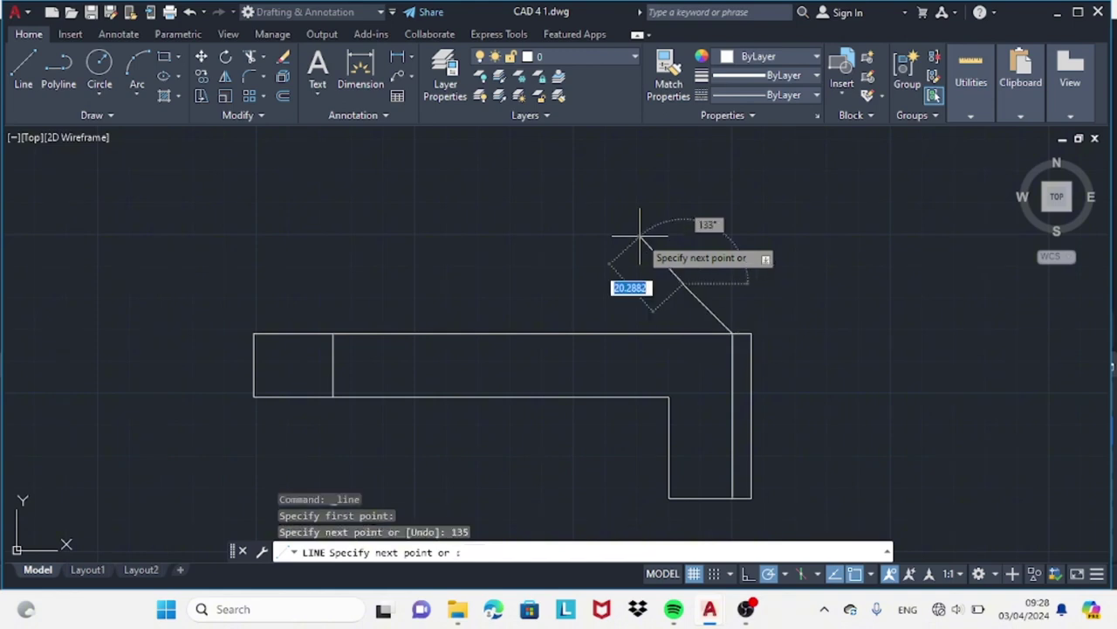
key(ctrl+z)
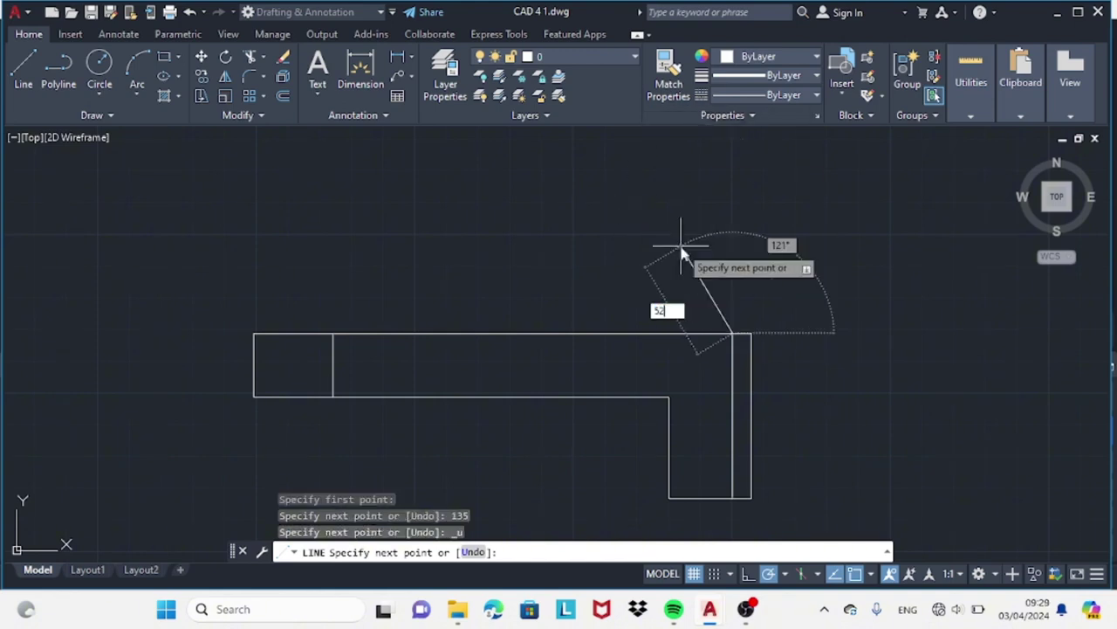
text(135)
key(Return)
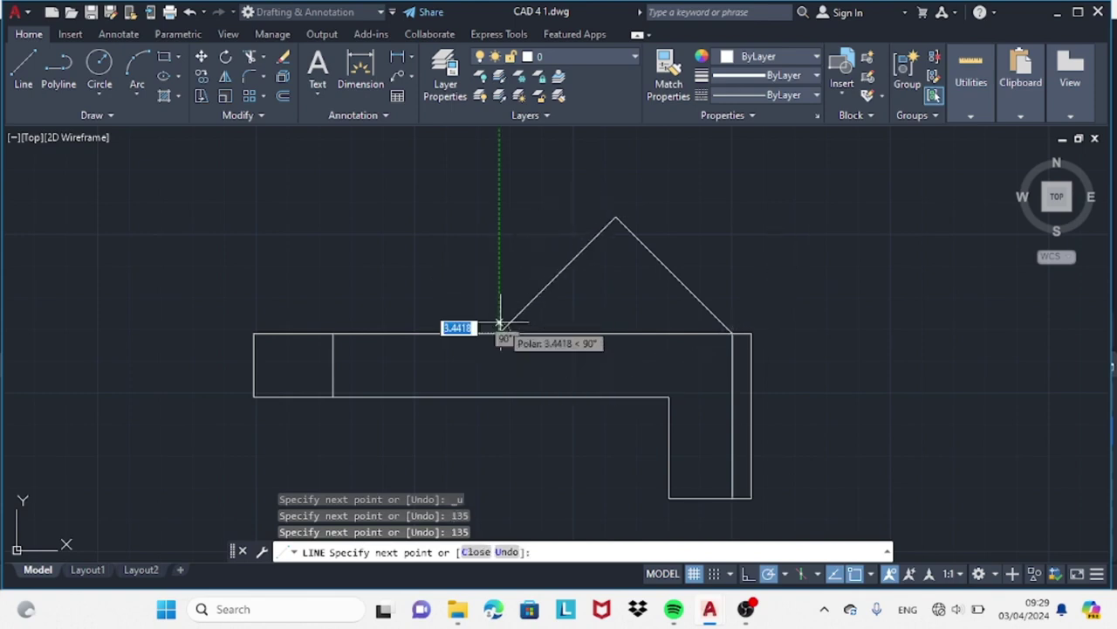
key(Escape)
click(137, 96)
- Draw two parallel hole lines at 135°, starting 30 and 11 along the edge
click(23, 69)
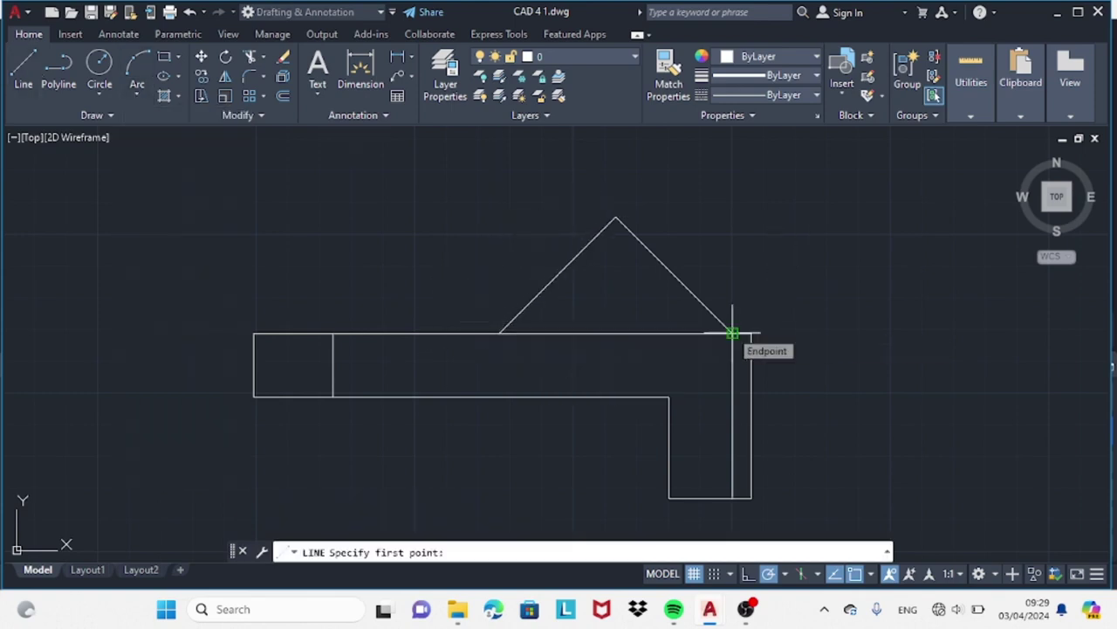
text(30)
key(Return)
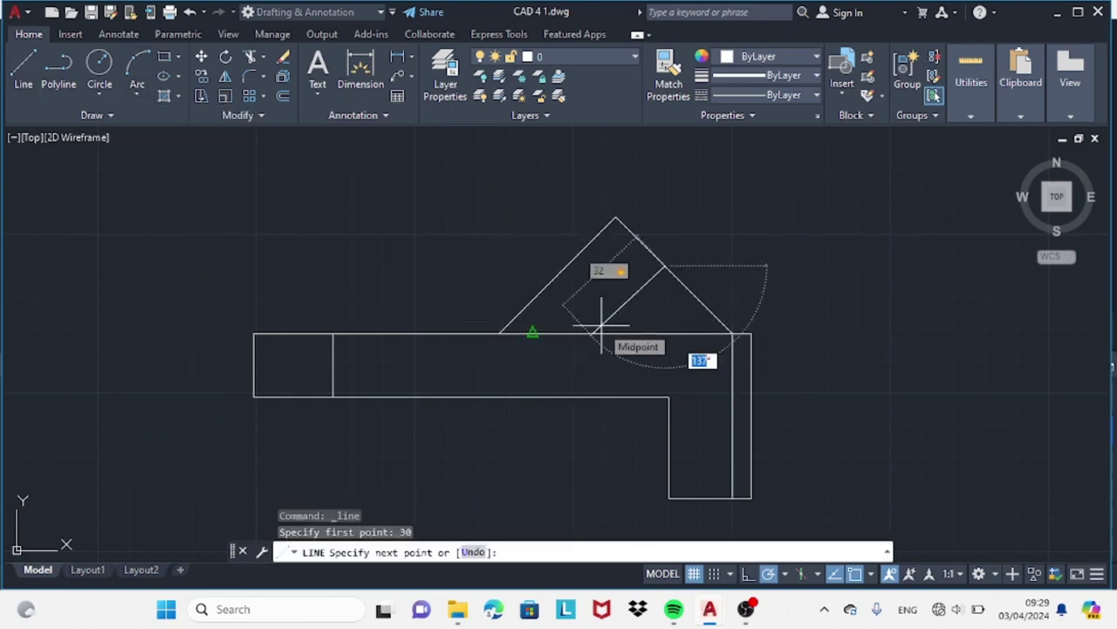
text(135)
key(Return)
key(Escape)
key(Return)
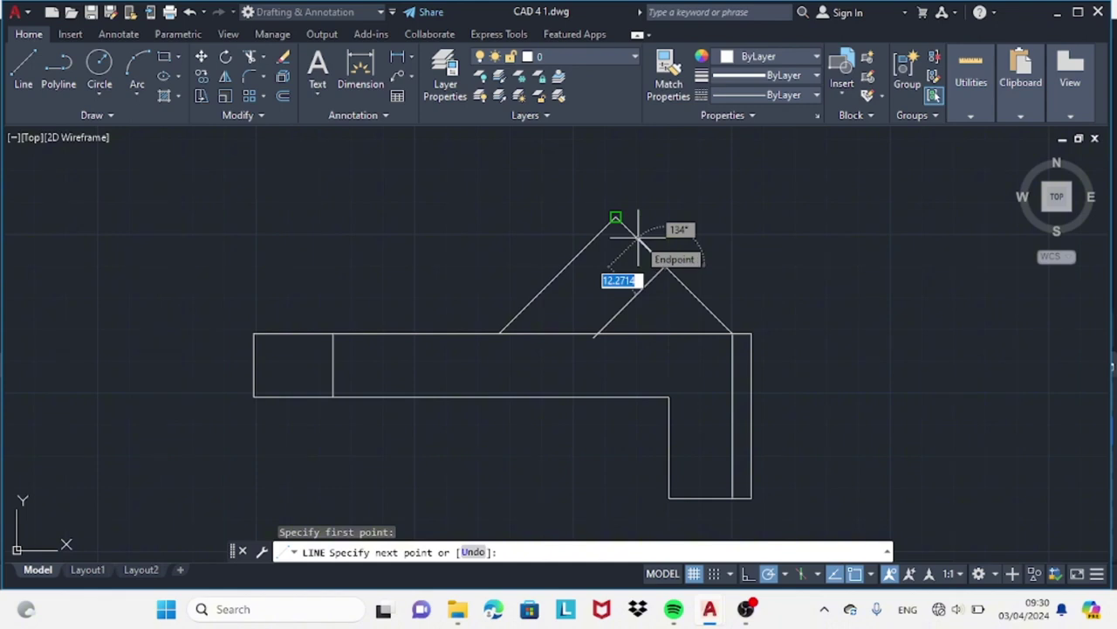
key(Return)
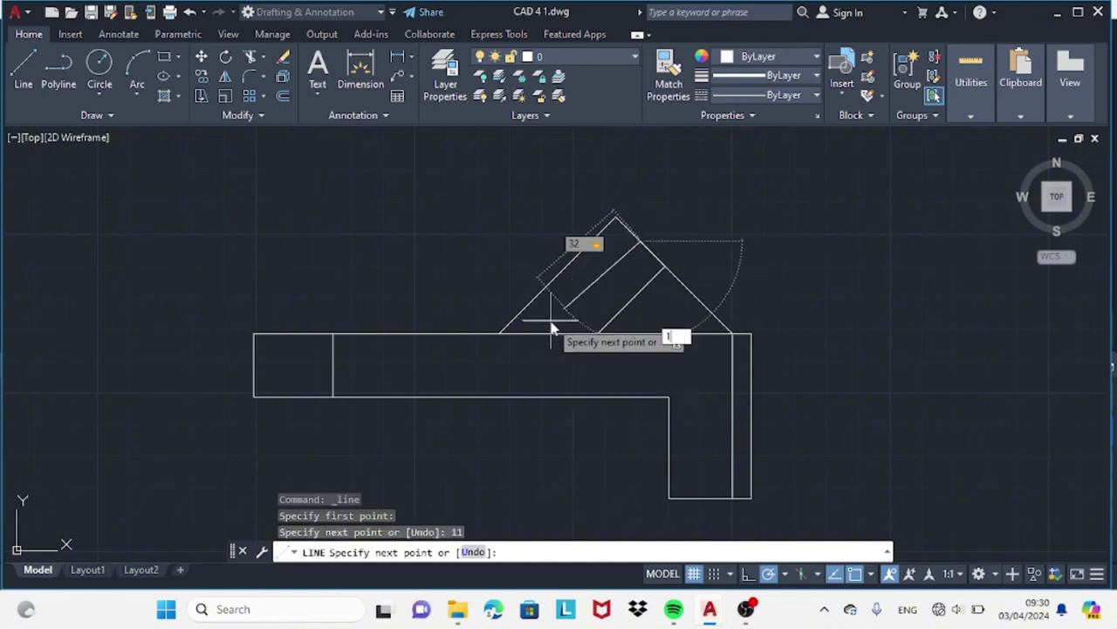
text(35)
key(Return)
key(Escape)
- Mirror the upper hole line, keeping the original
click(605, 277)
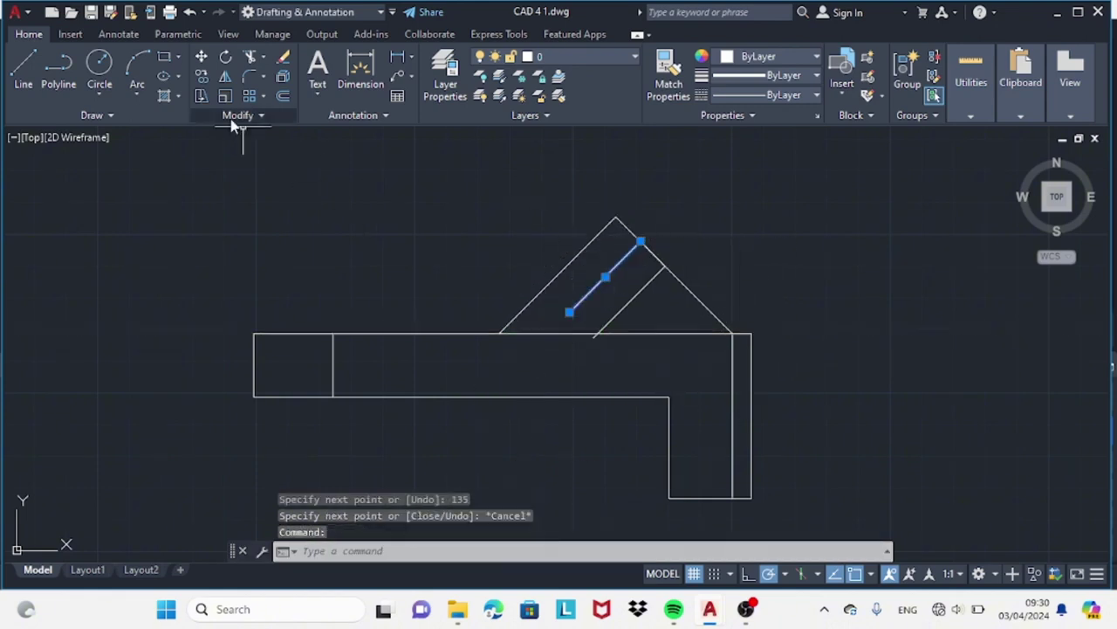
click(225, 76)
click(664, 266)
click(686, 239)
key(Return)
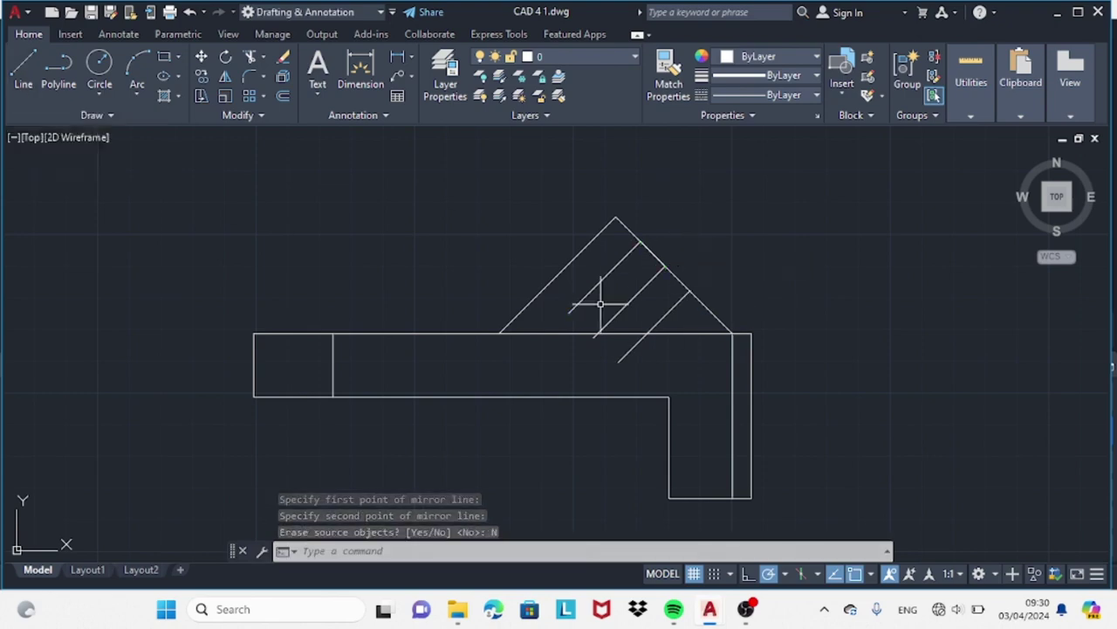
click(602, 279)
click(569, 312)
key(Escape)
key(Escape)
- Draw a line closing off the ends of the hole lines
text(l)
key(Return)
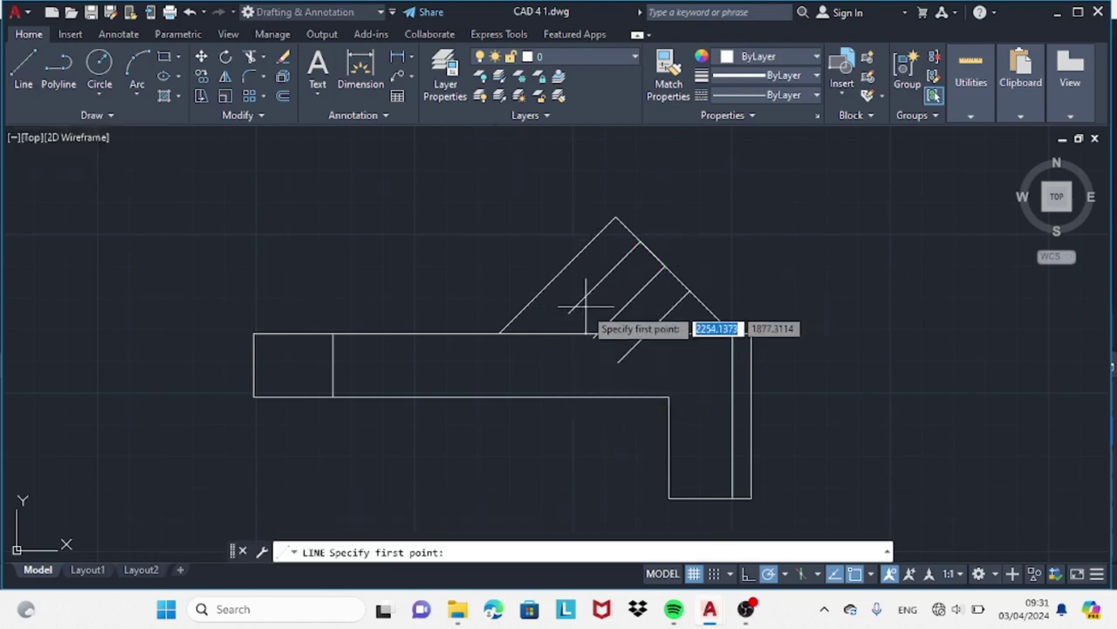
click(569, 313)
click(618, 361)
key(Return)
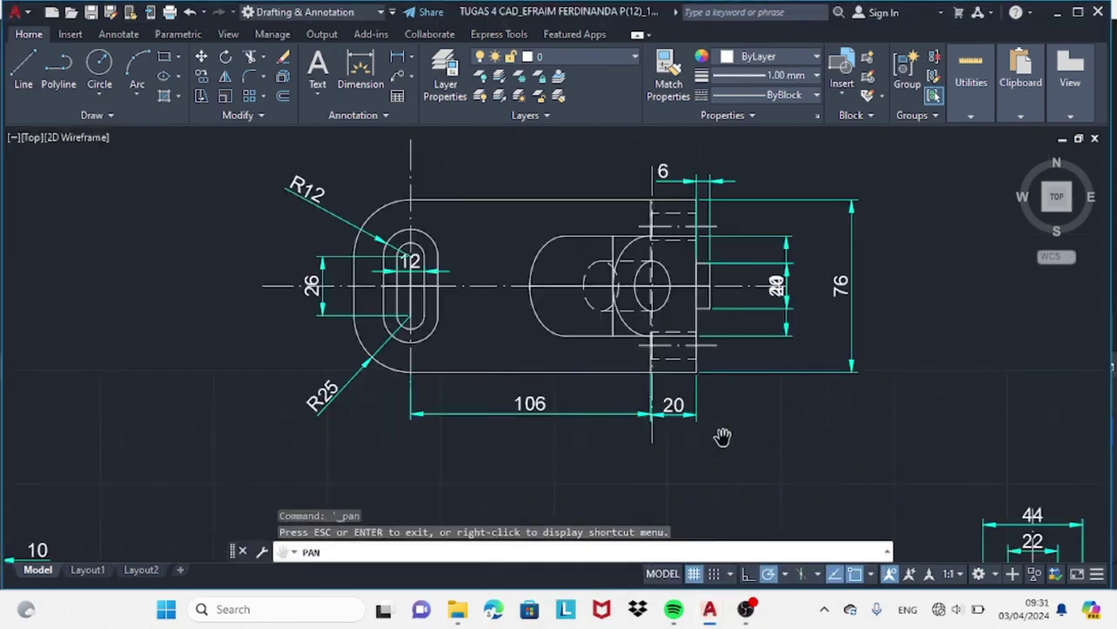
- Check the reference top view, then draw the lug's 6-unit upward and 12-unit top edges
mouse_move(767, 281)
mouse_down()
mouse_move(793, 486)
mouse_move(756, 476)
mouse_up()
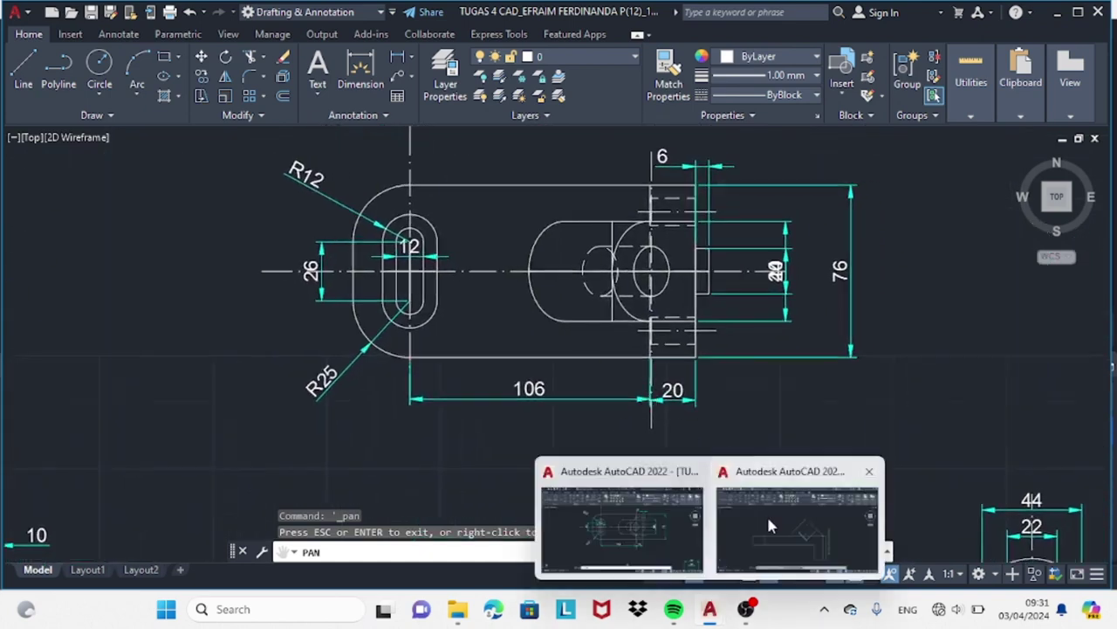
click(769, 516)
key(Escape)
text(l)
key(Return)
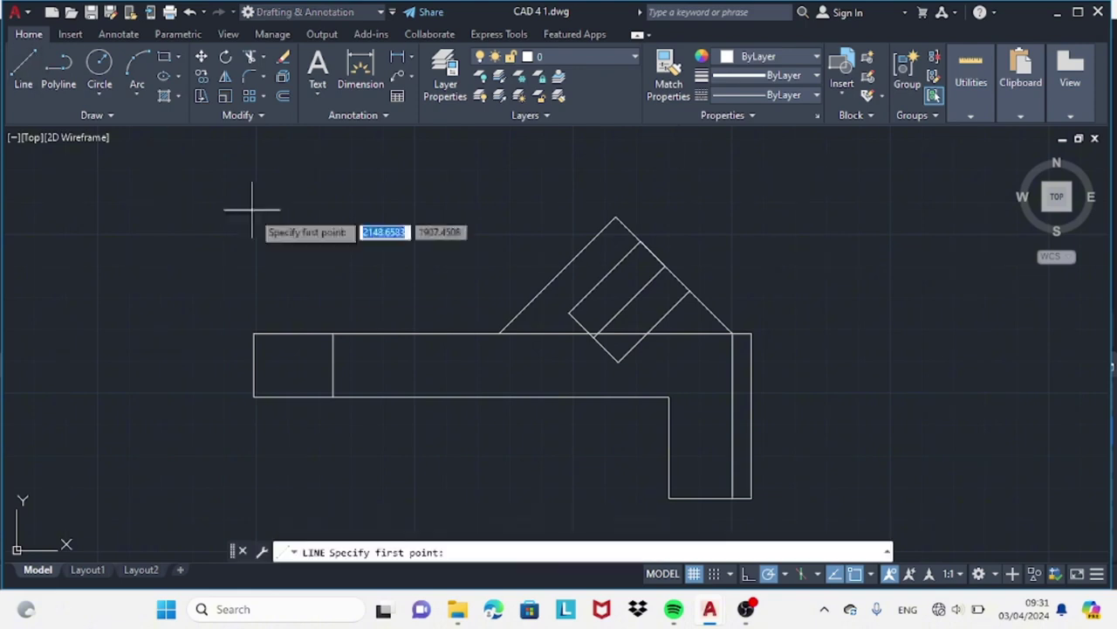
text(6)
key(Return)
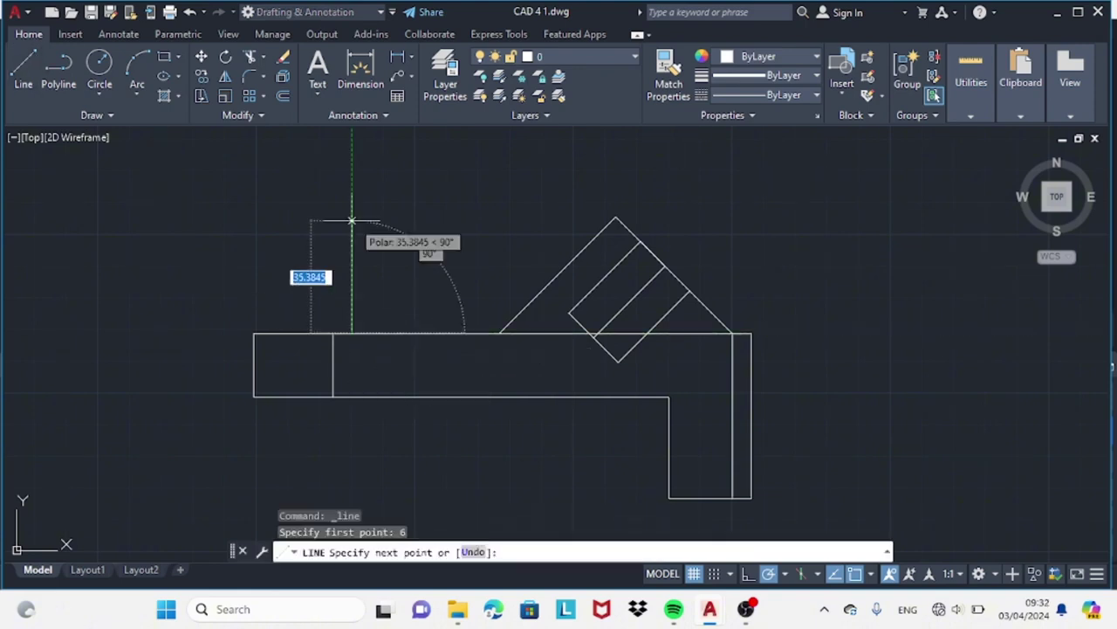
text(6)
key(Return)
text(12)
key(Return)
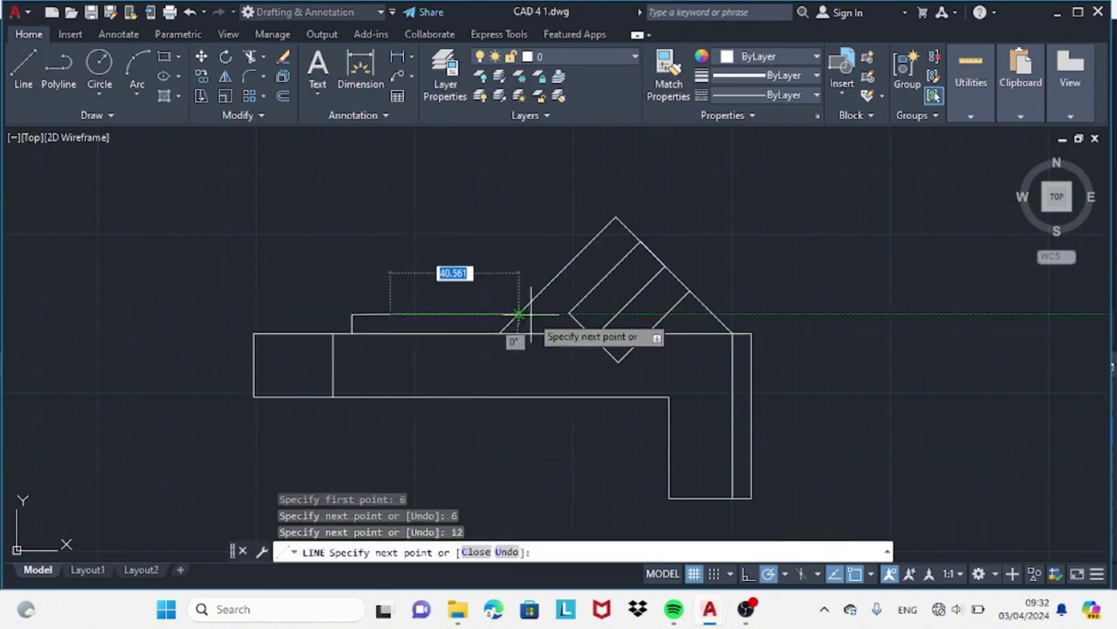
- Complete the small rectangular boss above the bar's left end
key(ctrl+z)
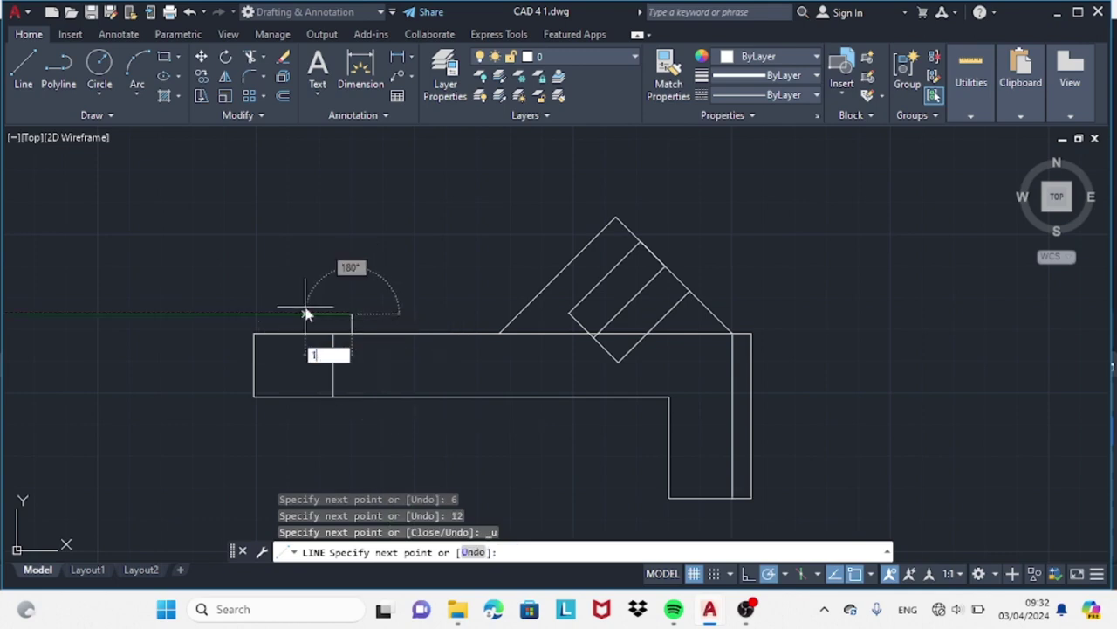
key(Return)
click(314, 396)
key(Escape)
click(24, 74)
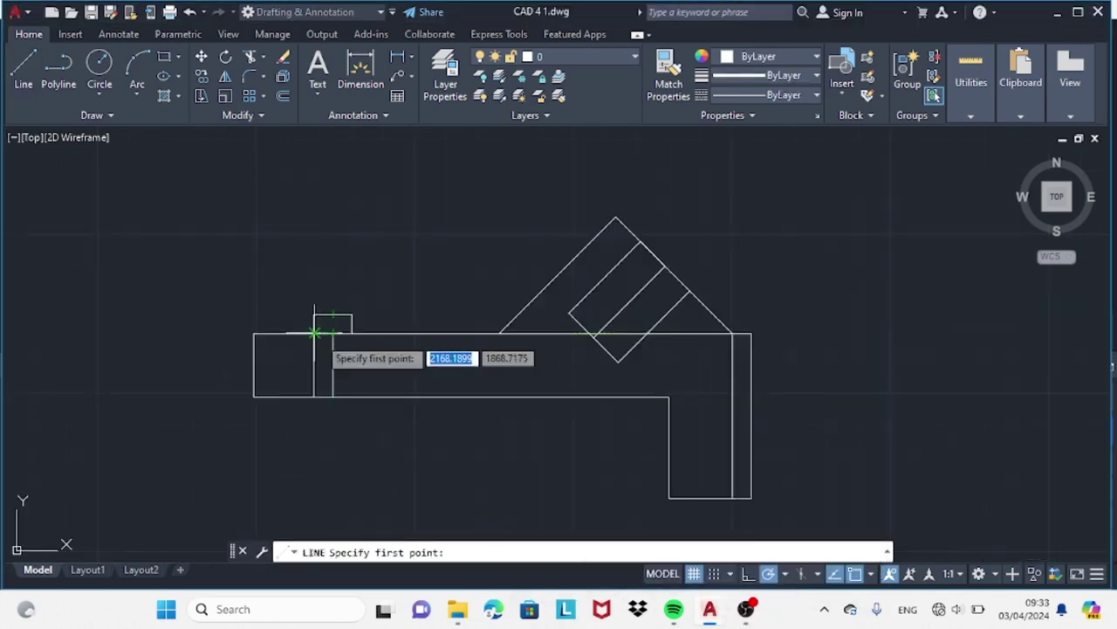
key(Return)
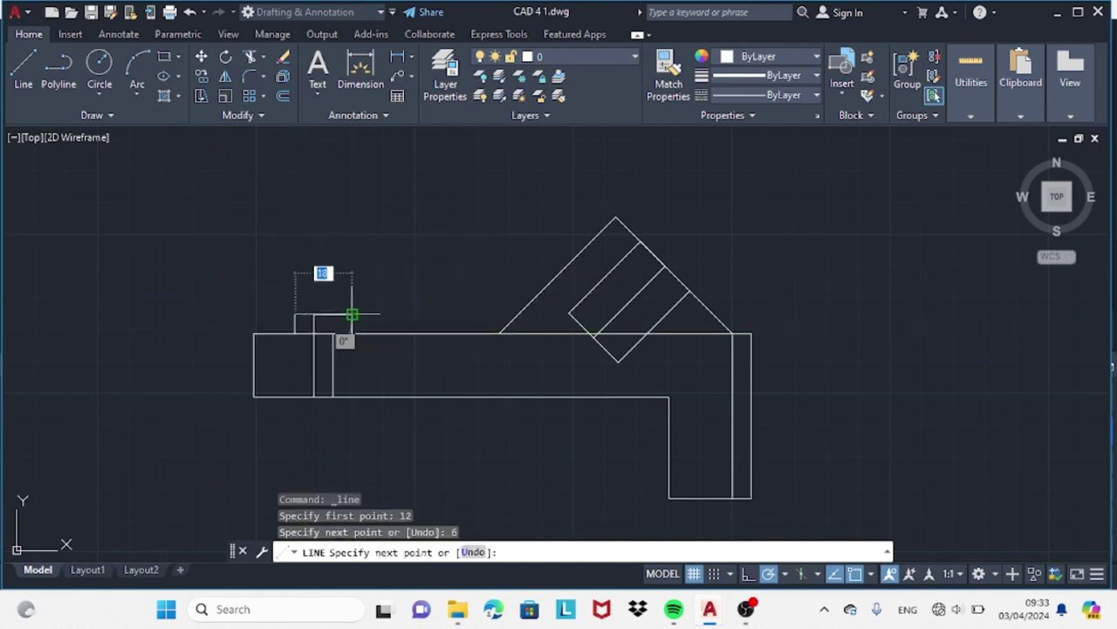
click(314, 314)
key(Escape)
- Mirror the boss to the right, keeping the original, and trim the bar edge between them
text(mi)
key(Return)
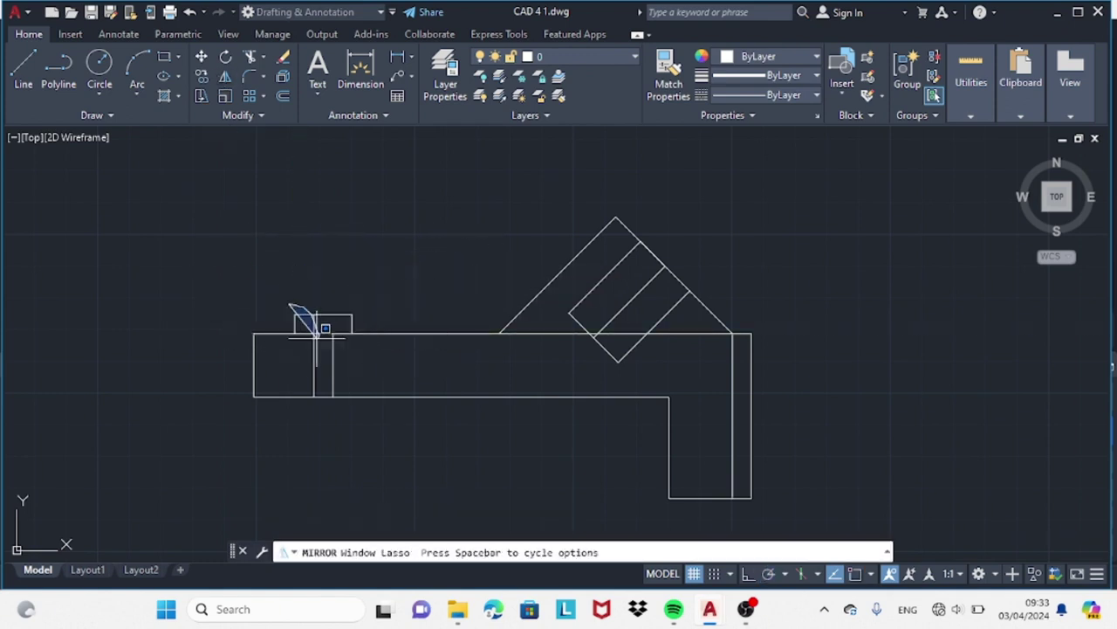
key(Escape)
key(Escape)
key(Escape)
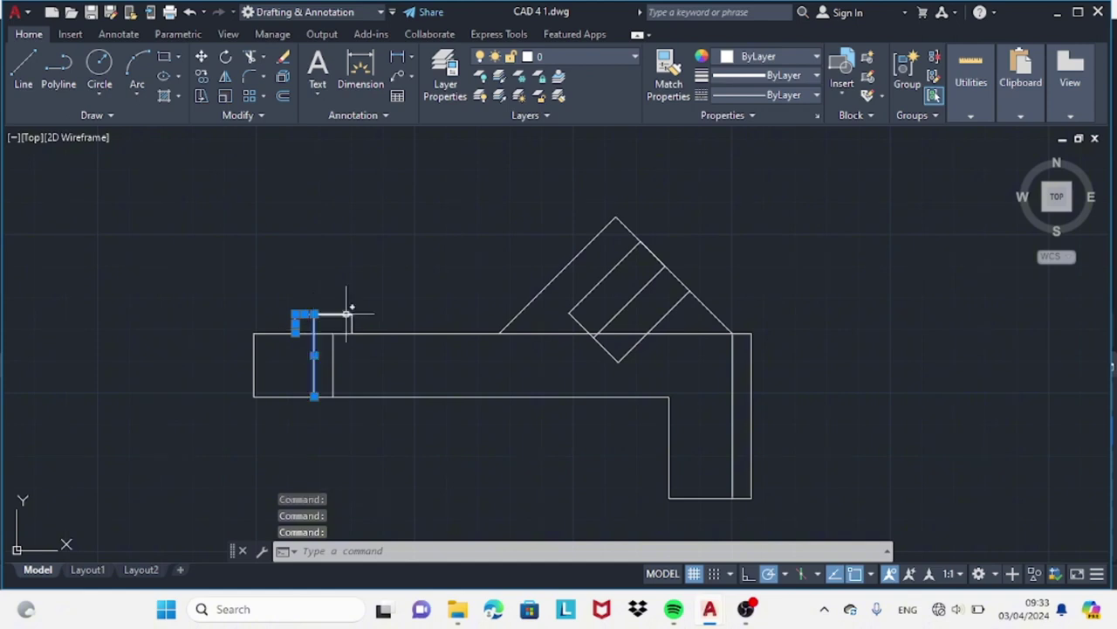
text(mi)
key(Return)
click(333, 332)
click(317, 280)
click(369, 315)
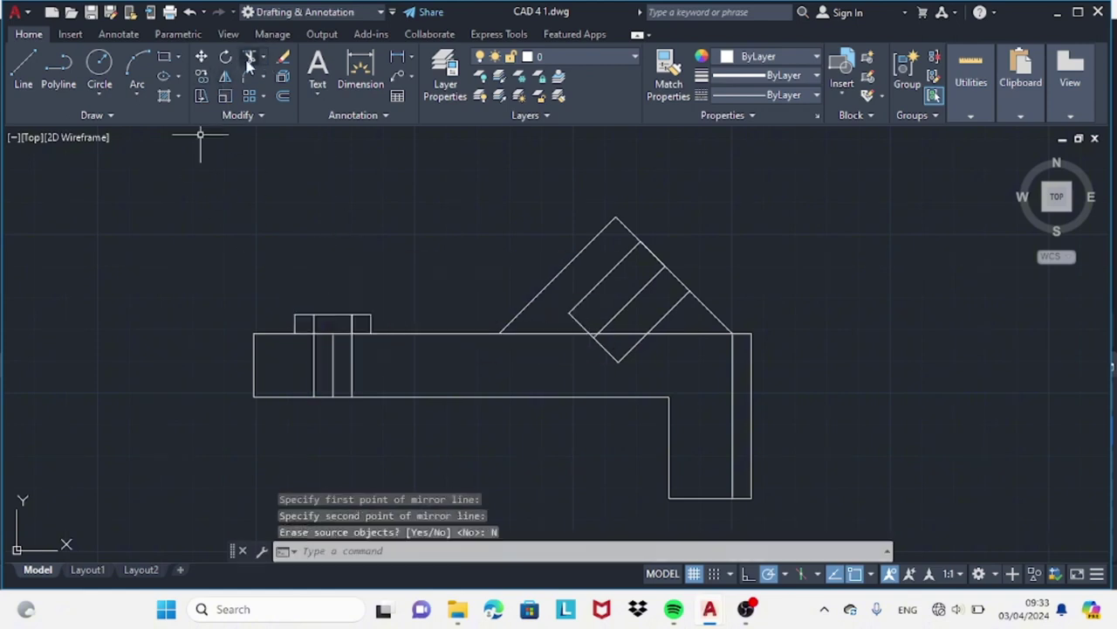
click(251, 57)
click(333, 315)
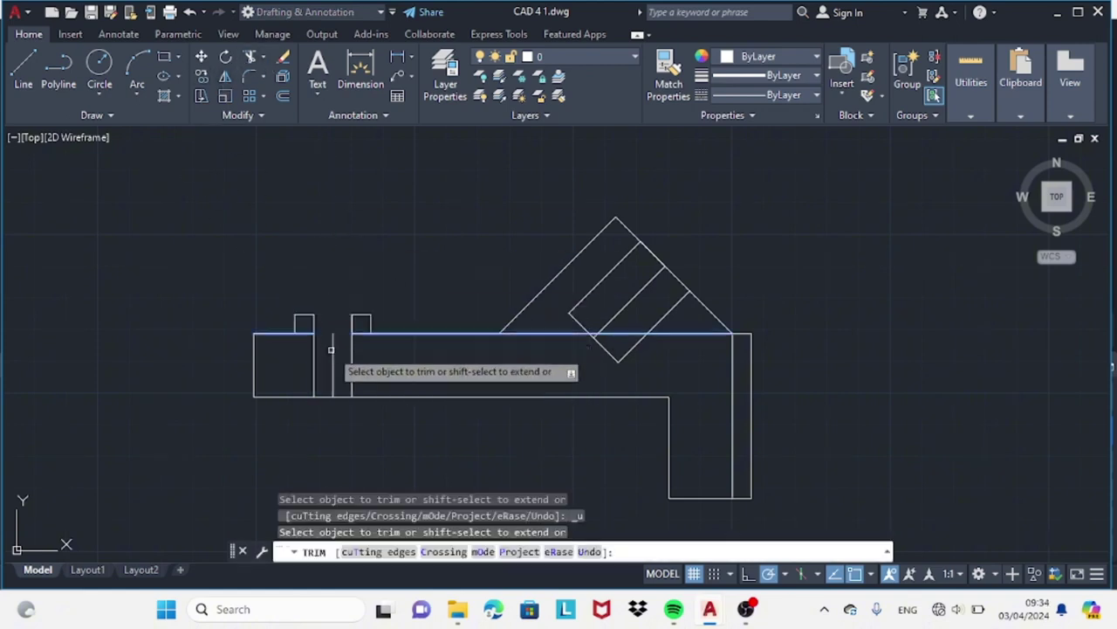
key(Escape)
- Fillet both bosses' outer base corners with radius 6
text(f r)
key(Return)
text(6)
key(Return)
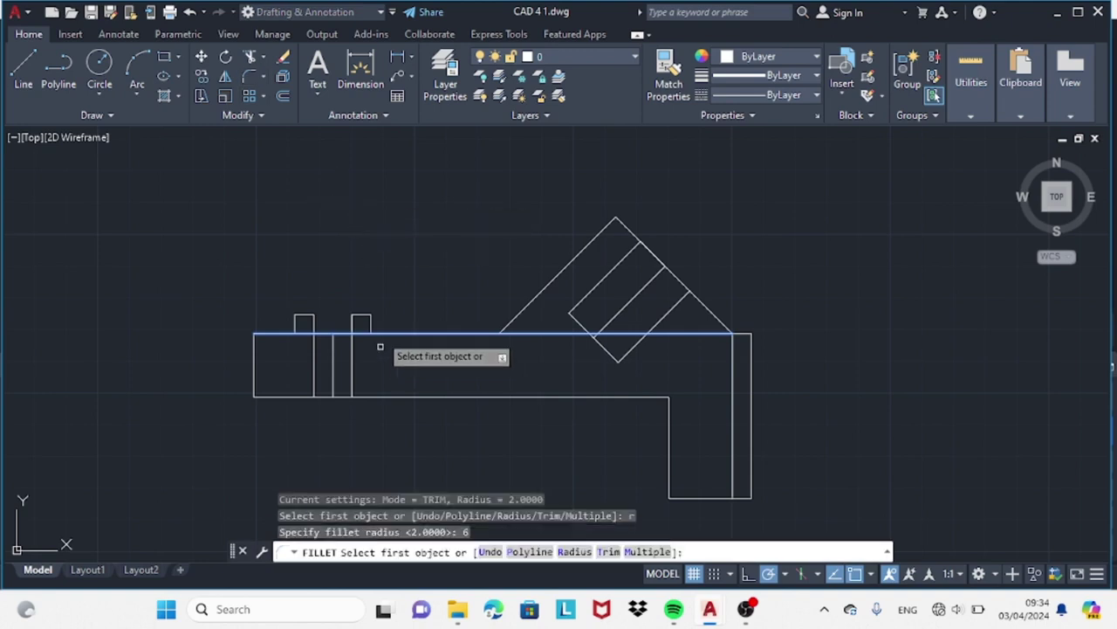
click(380, 347)
click(244, 77)
click(294, 333)
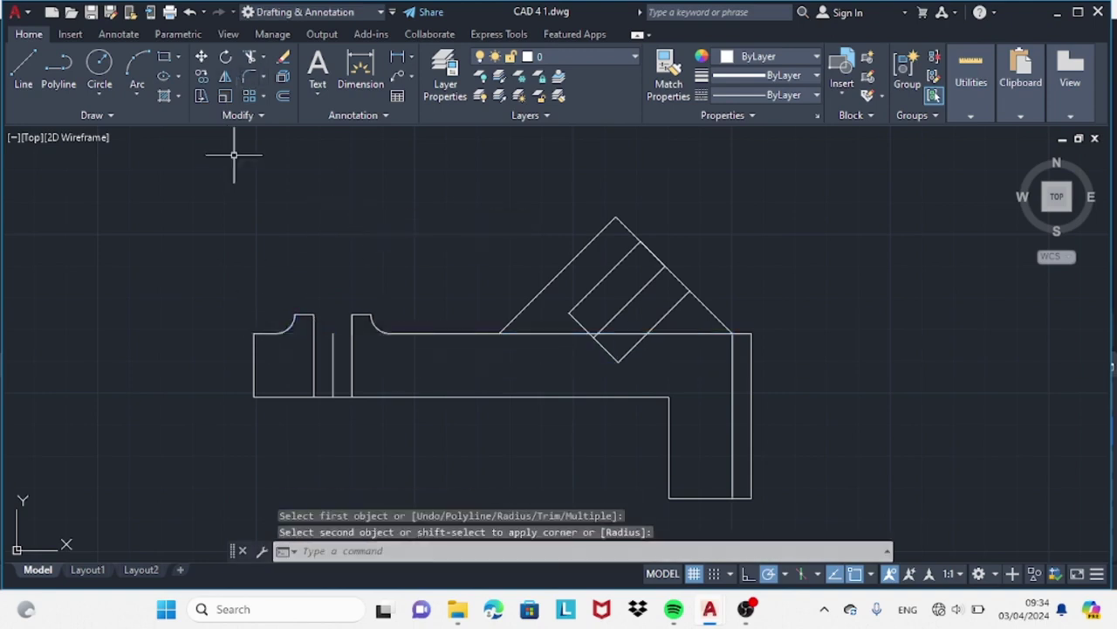
click(23, 70)
click(275, 333)
key(Escape)
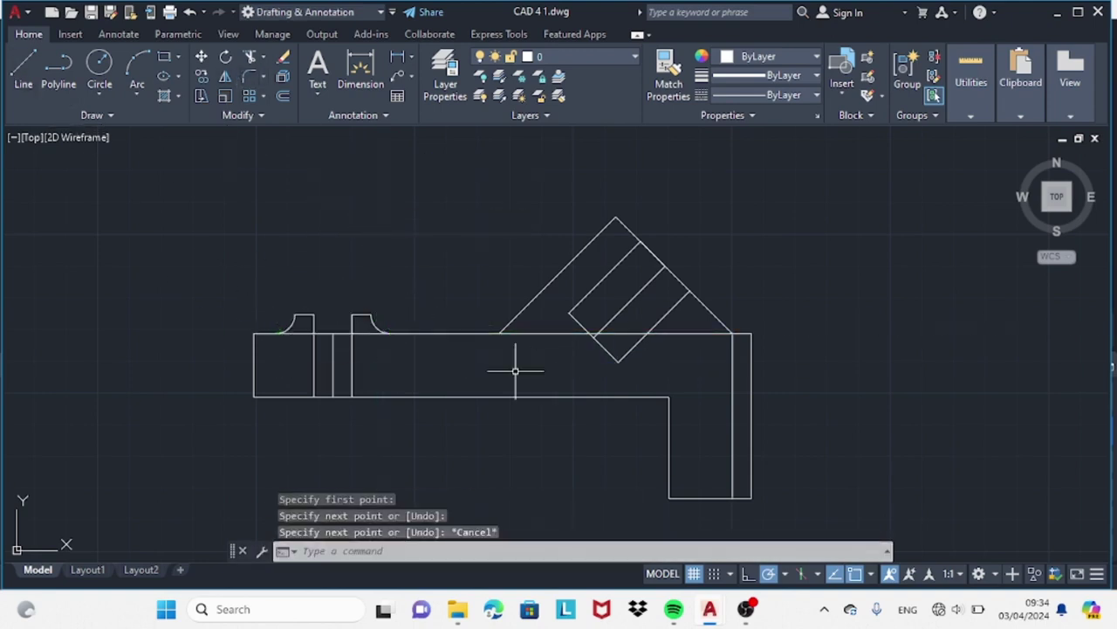
- Look at the front view in the TUGAS 4 reference drawing
click(623, 529)
middle_drag(765, 200, 789, 246)
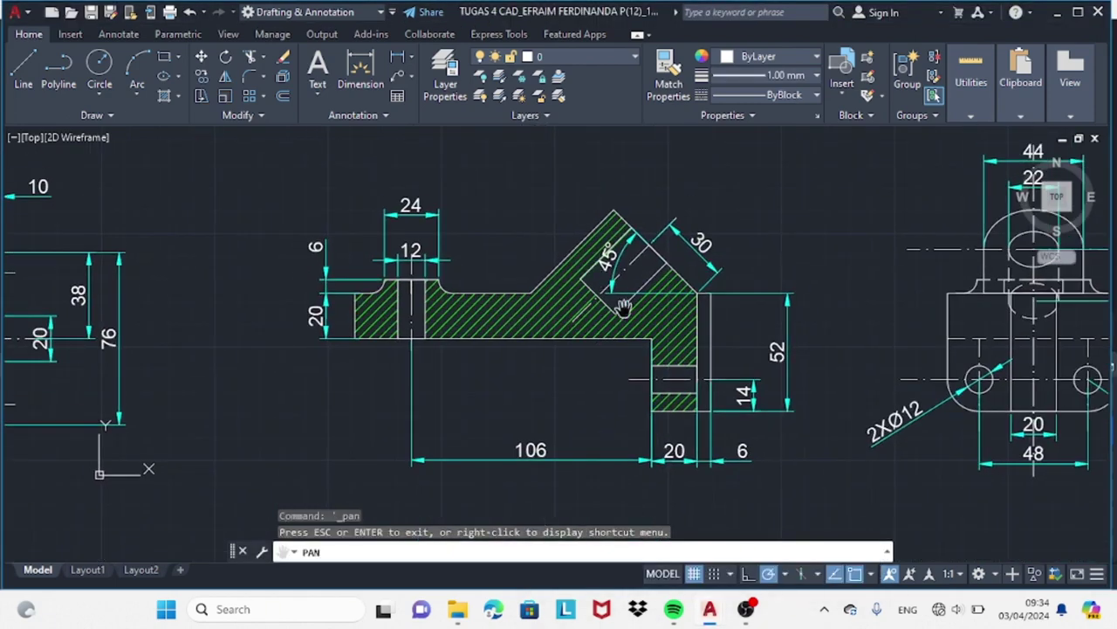
drag(674, 395, 554, 389)
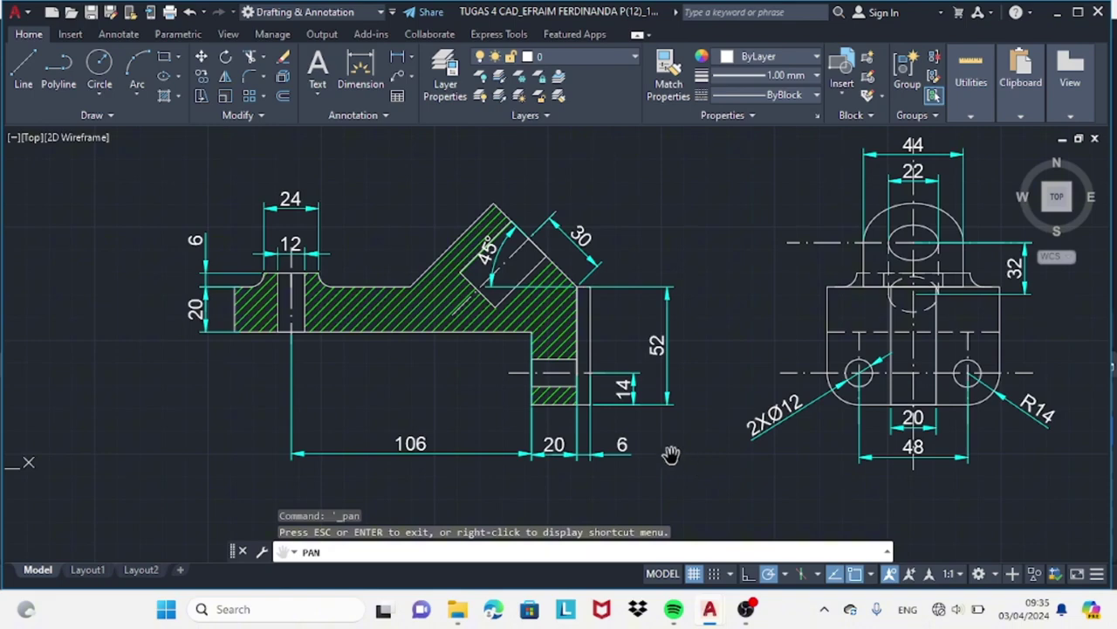
- Pan CAD 4 1.dwg left to leave empty space right of the bracket
click(756, 540)
right_click(874, 388)
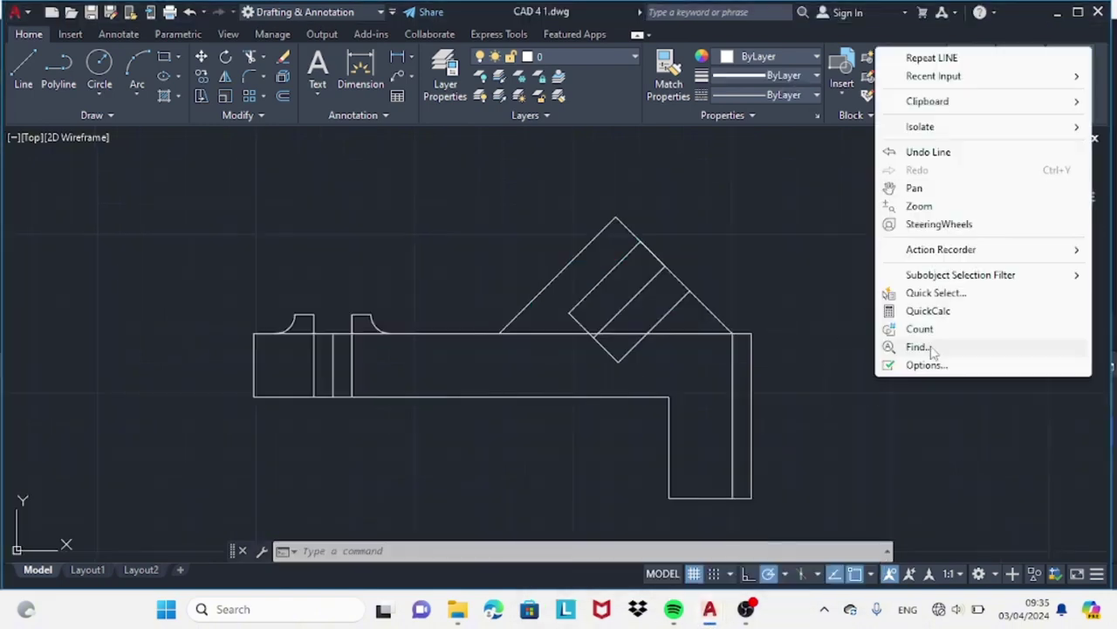
click(912, 187)
drag(744, 303, 536, 314)
- Recheck the reference front view, then start a rectangle in CAD 4 1.dwg
click(624, 529)
mouse_move(742, 454)
mouse_down()
mouse_move(711, 481)
mouse_move(821, 492)
mouse_move(827, 519)
mouse_move(659, 220)
mouse_up()
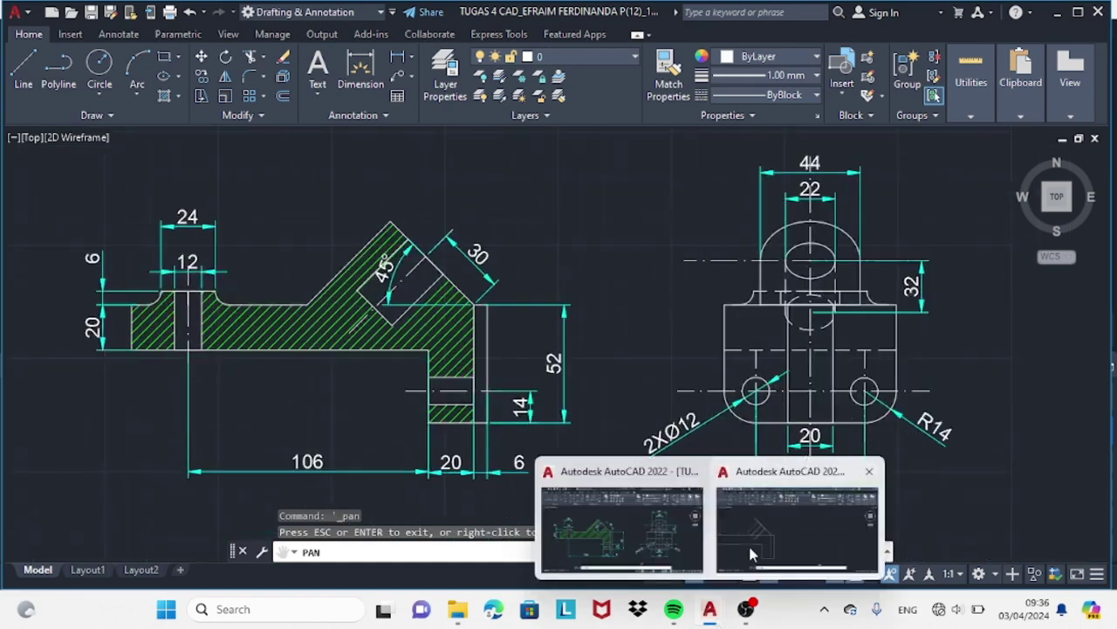
click(748, 548)
click(164, 55)
- Place the rectangle right of the bracket and draw a vertical centre line through it
click(697, 490)
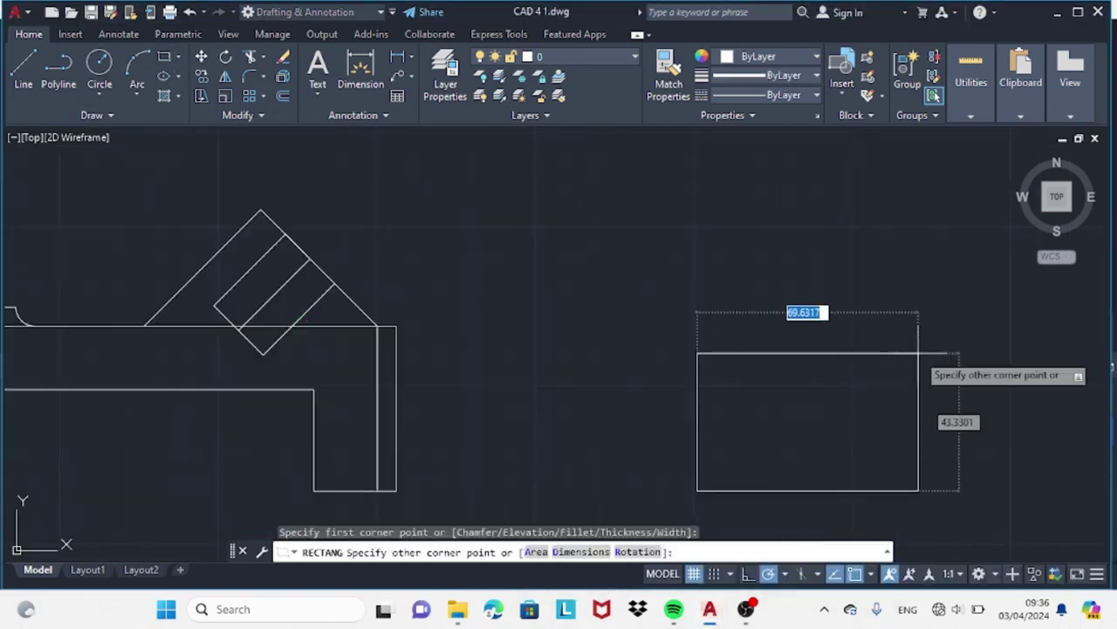
click(920, 353)
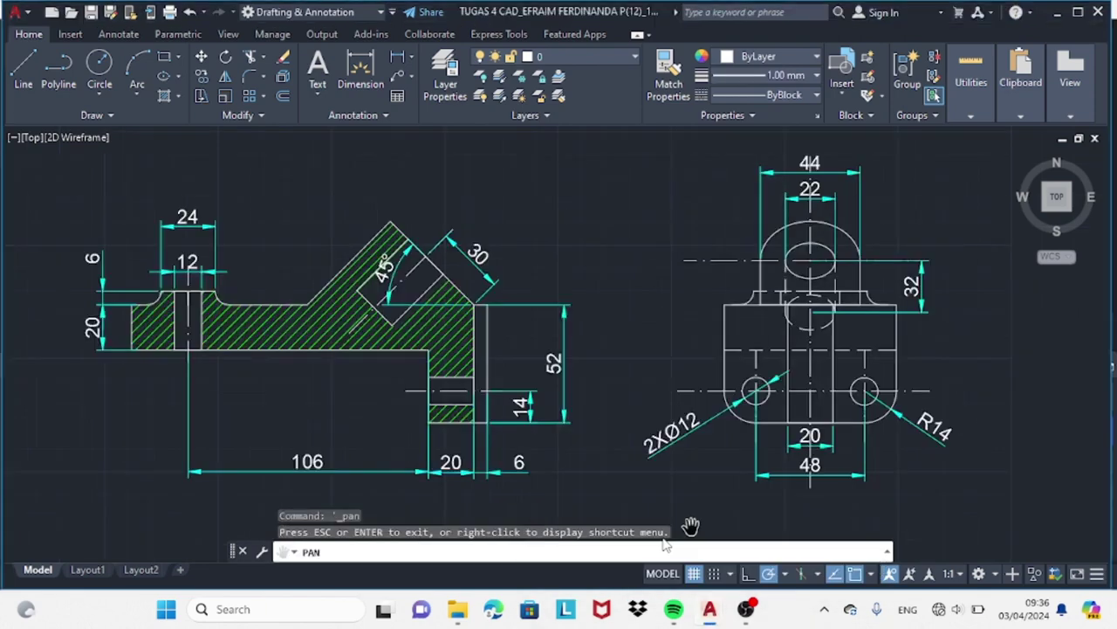
text(l)
key(Return)
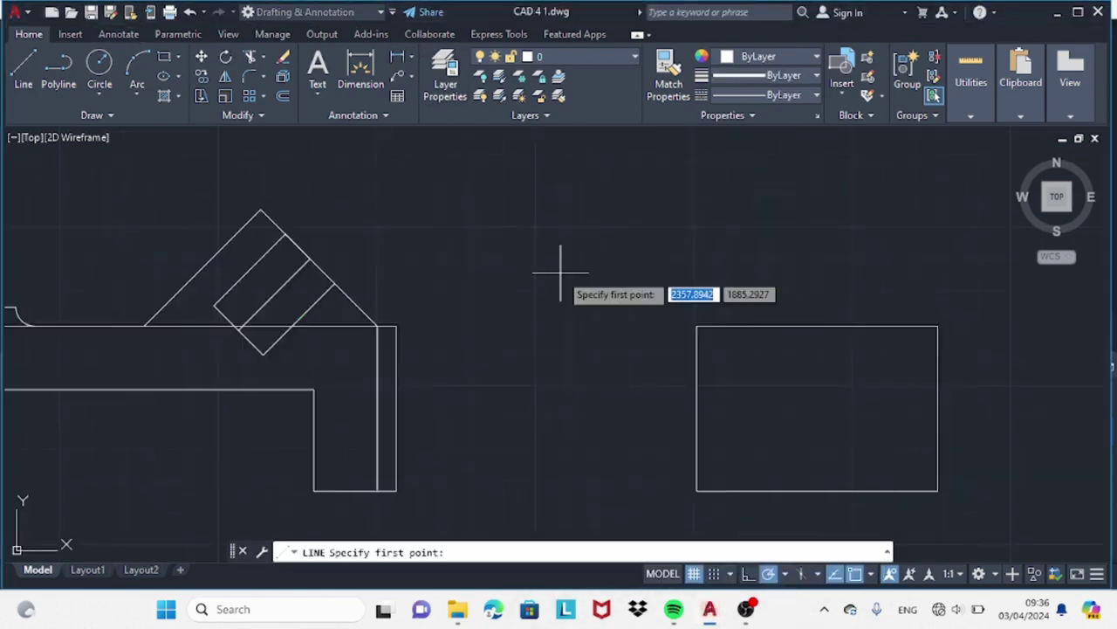
click(817, 491)
click(817, 327)
key(Escape)
- Add a vertical line left of centre and mirror it about the centre line
key(Return)
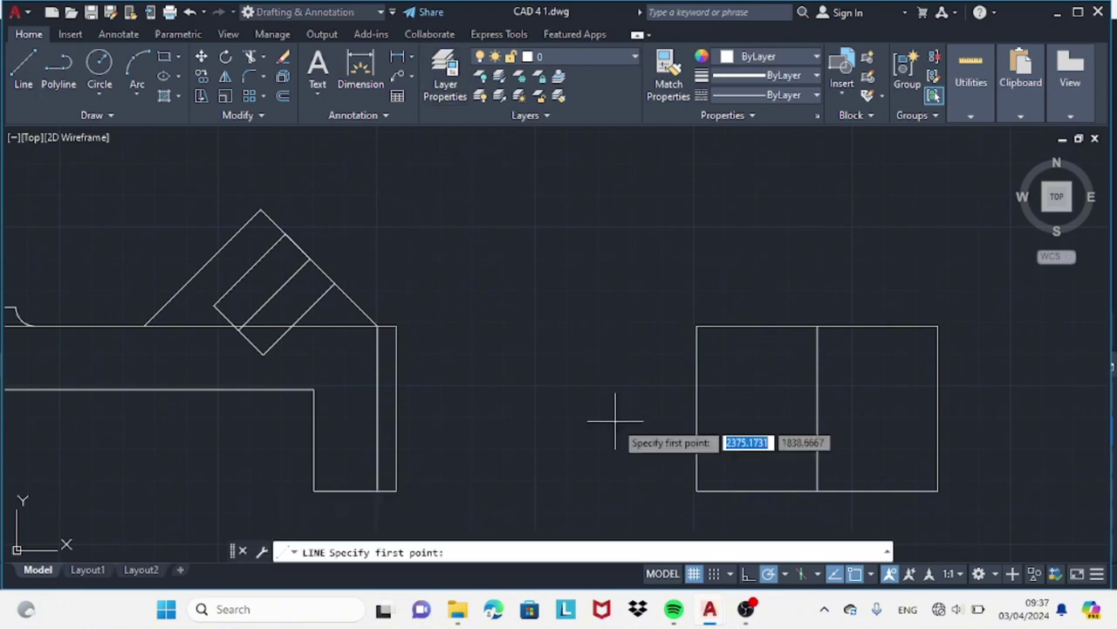
text(1)
key(Return)
click(785, 327)
key(Escape)
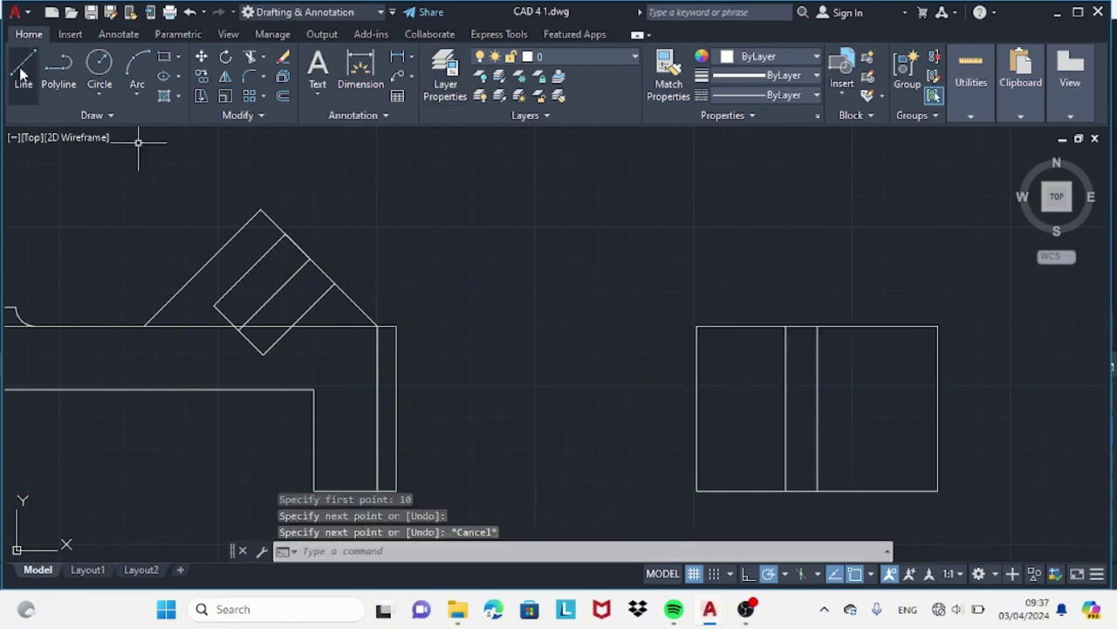
click(786, 431)
text(mi)
key(Return)
click(817, 326)
click(817, 411)
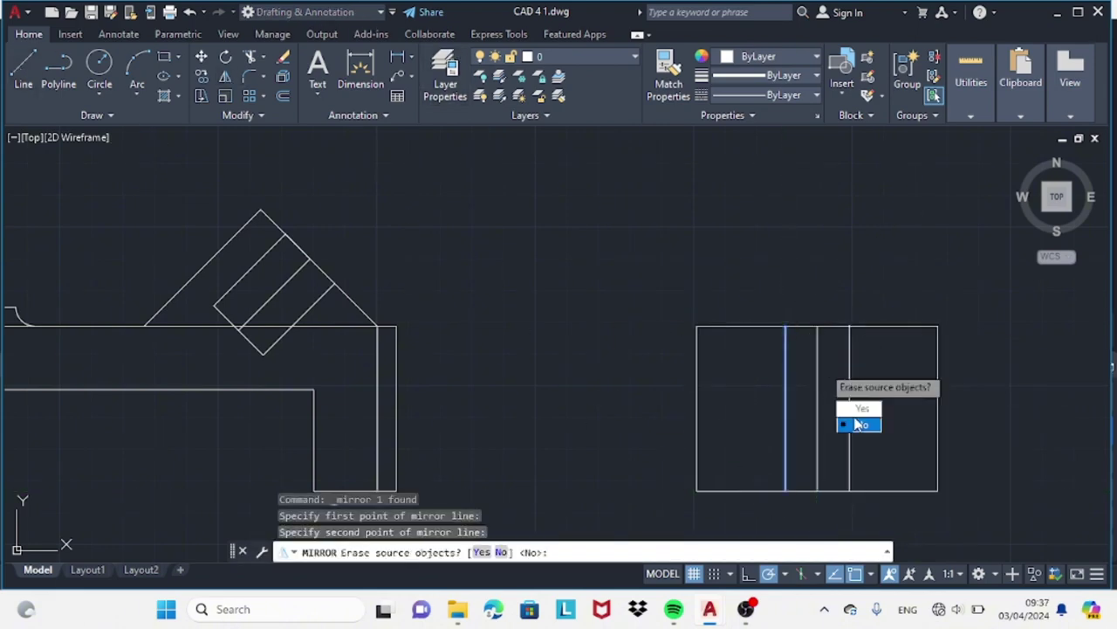
key(Return)
- Round both bottom corners of the rectangle with a fillet radius of 14
click(615, 542)
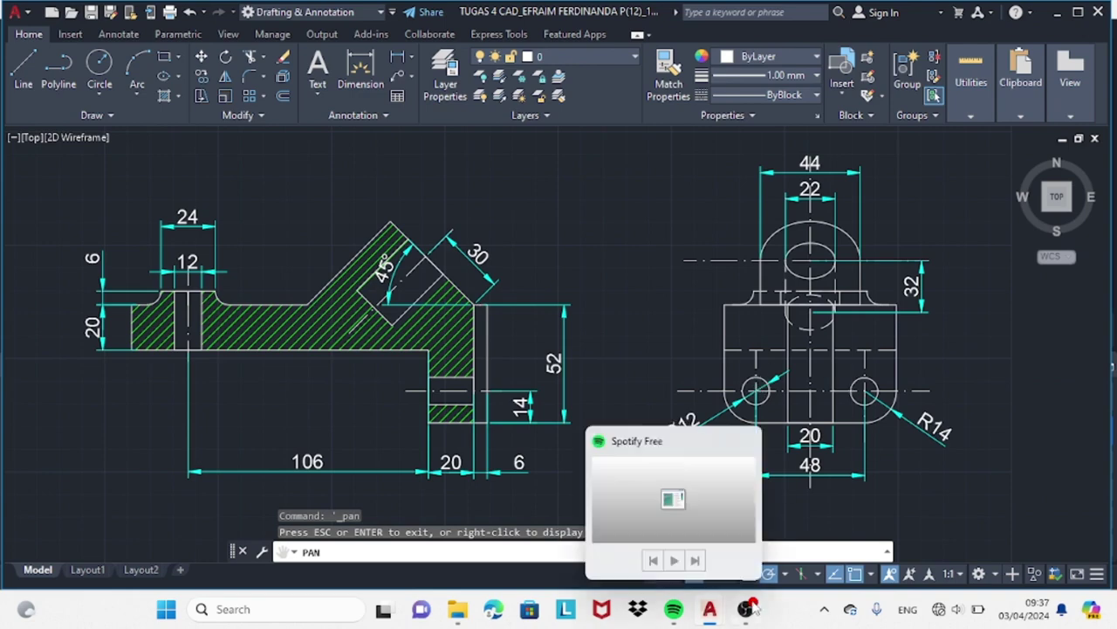
text(f)
key(Return)
text(r)
key(Return)
text(14)
key(Return)
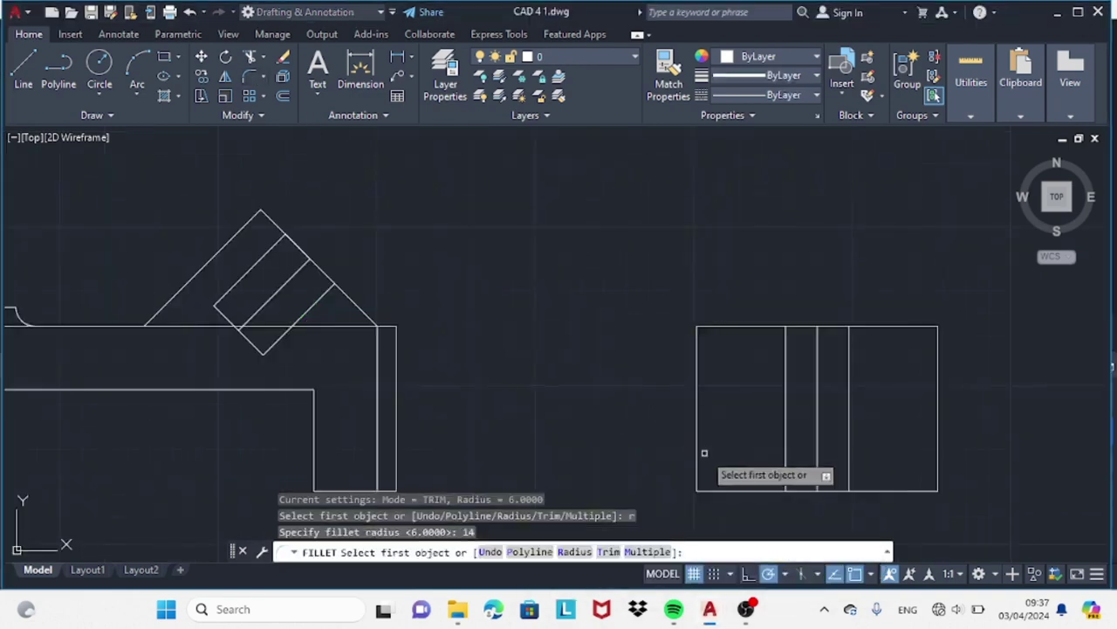
click(705, 452)
click(724, 489)
click(250, 79)
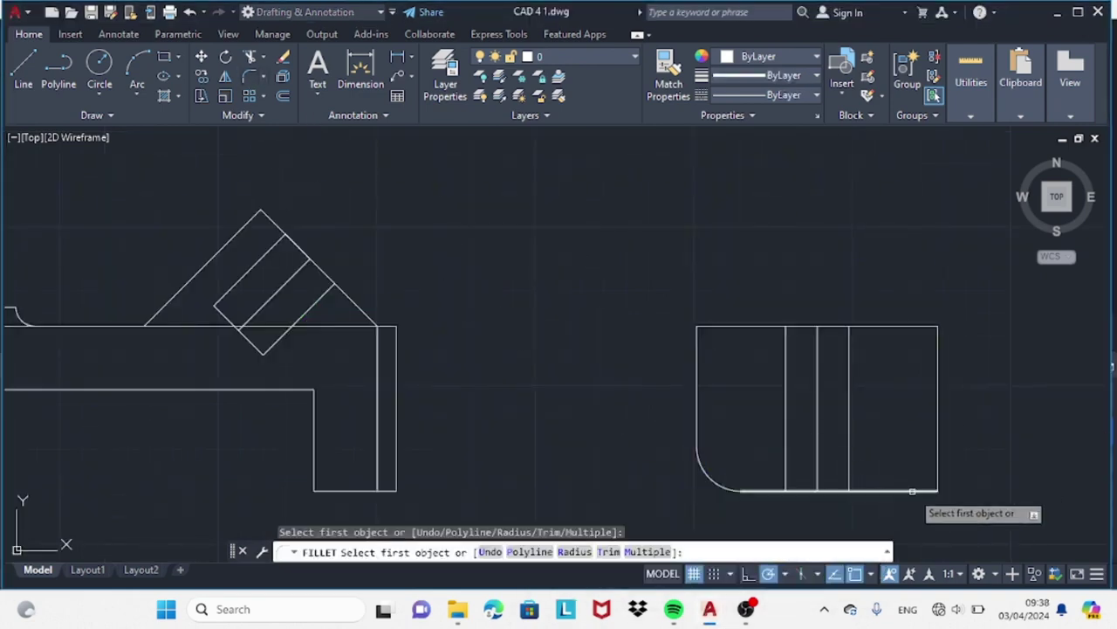
click(876, 491)
click(937, 459)
- Add a radius-9 hole at lower left and mirror it across the centre line
click(99, 61)
click(741, 447)
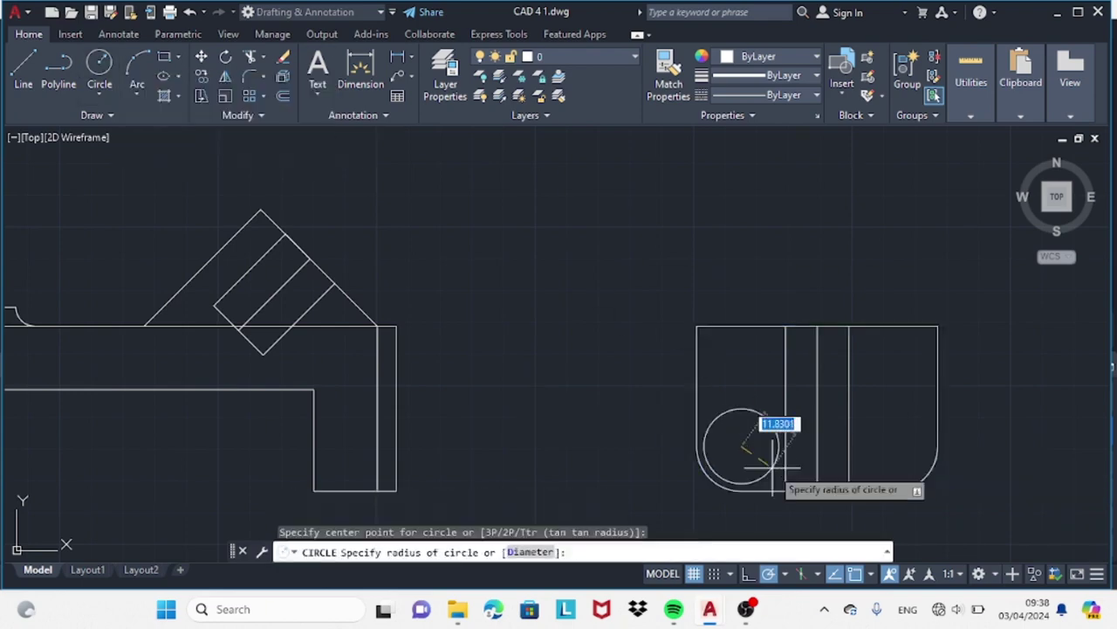
text(9)
key(Return)
text(mi)
key(Return)
click(817, 327)
mouse_move(709, 609)
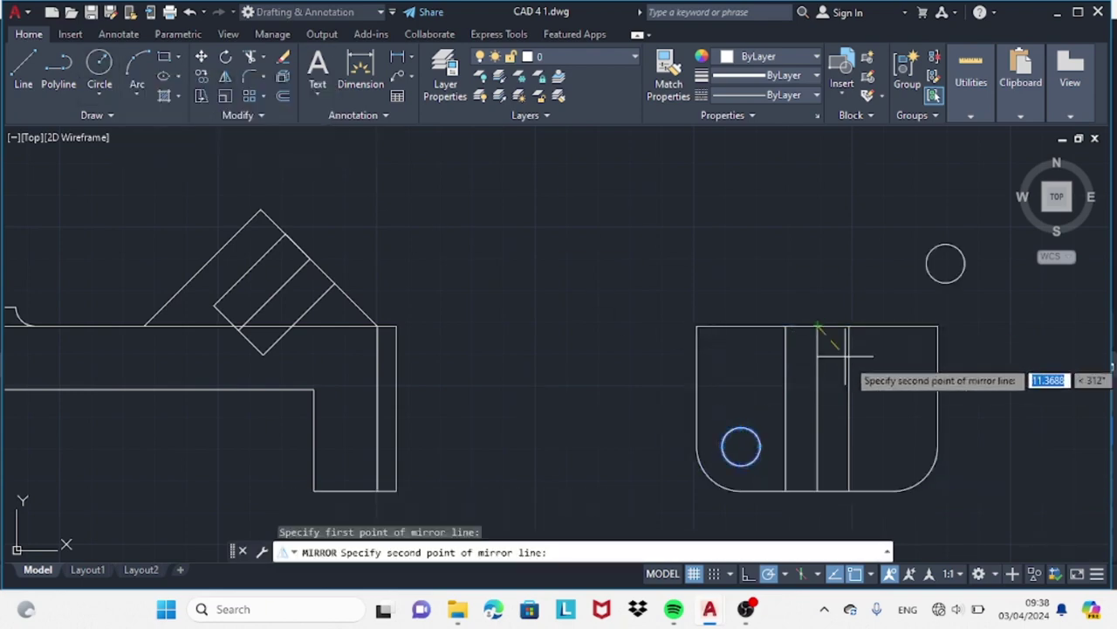
click(817, 410)
key(Return)
click(674, 519)
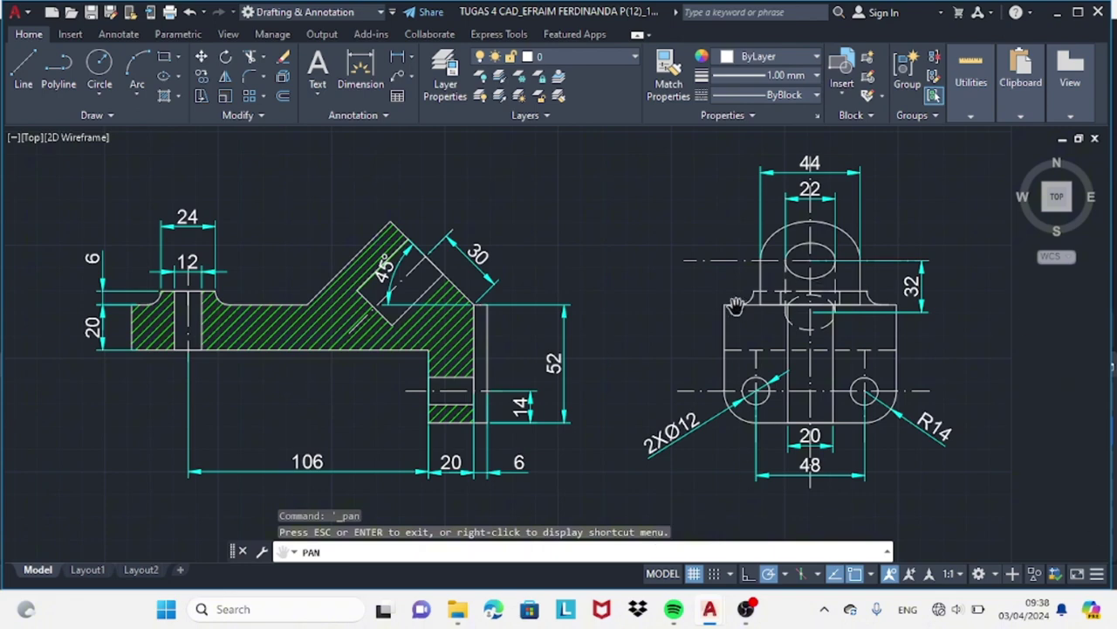
- Draw a vertical line 11 units from the top edge's midpoint, rising above the rectangle
mouse_move(736, 306)
mouse_down()
mouse_move(860, 316)
mouse_move(716, 268)
mouse_up()
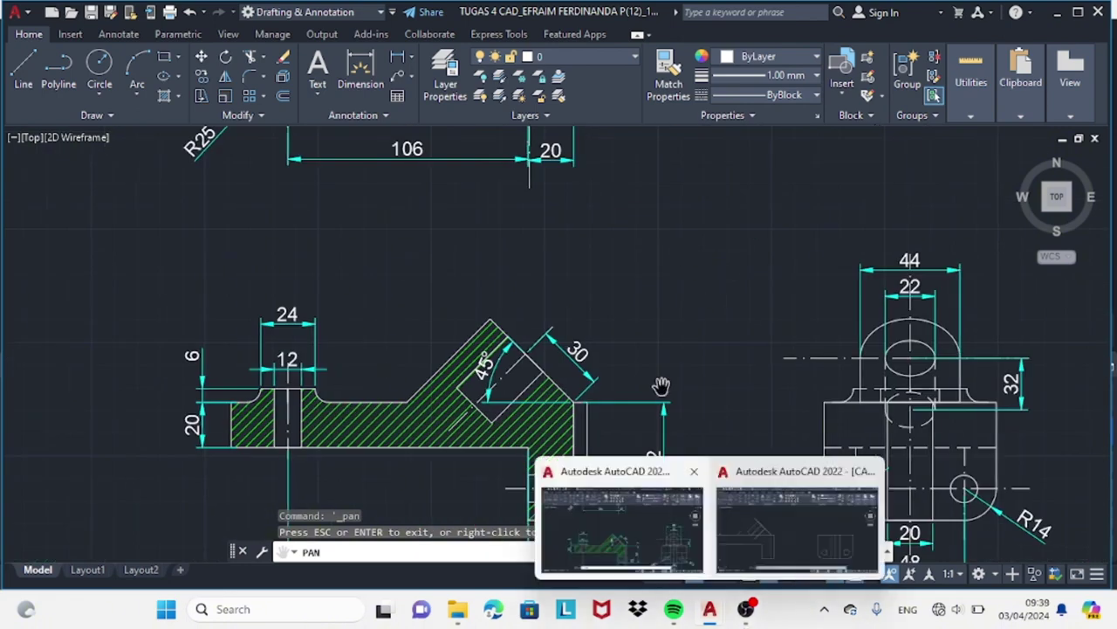
click(805, 514)
click(24, 70)
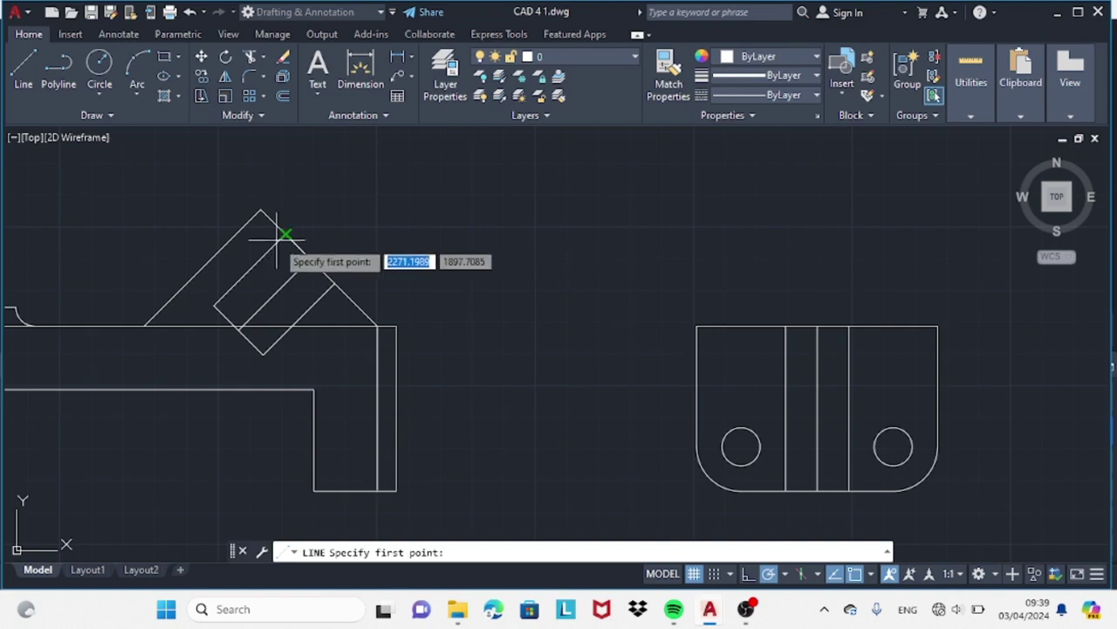
click(817, 327)
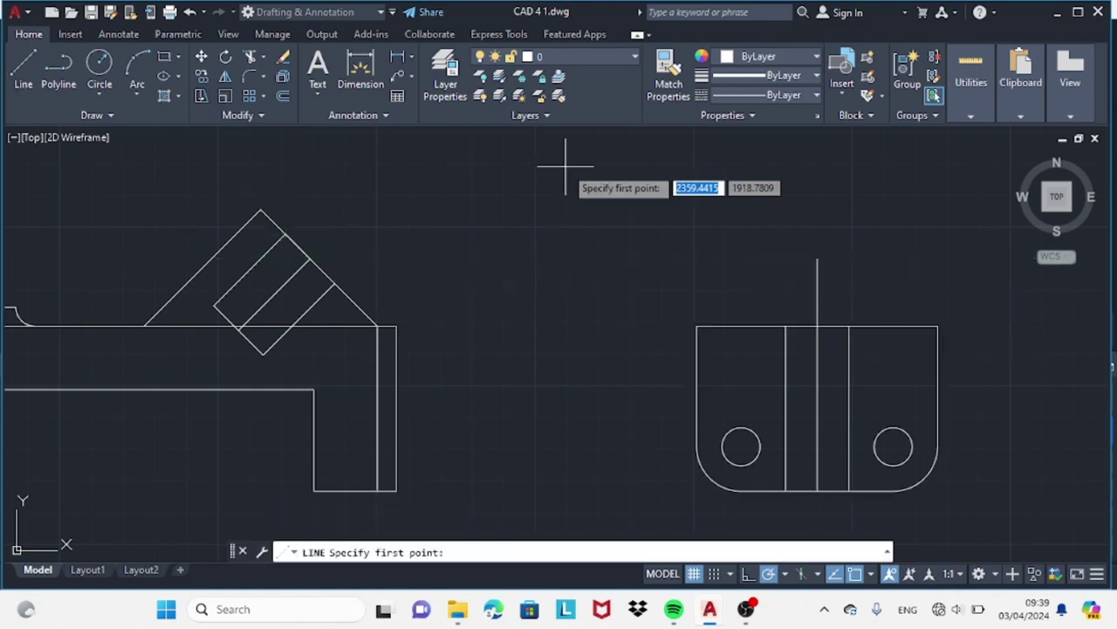
click(661, 555)
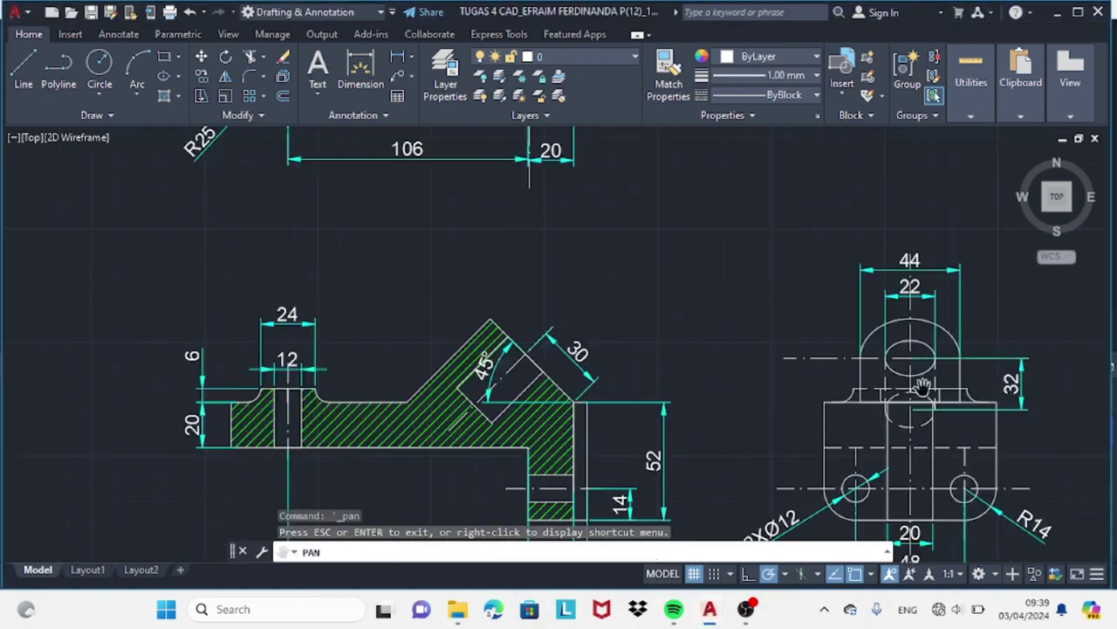
mouse_move(709, 609)
click(754, 502)
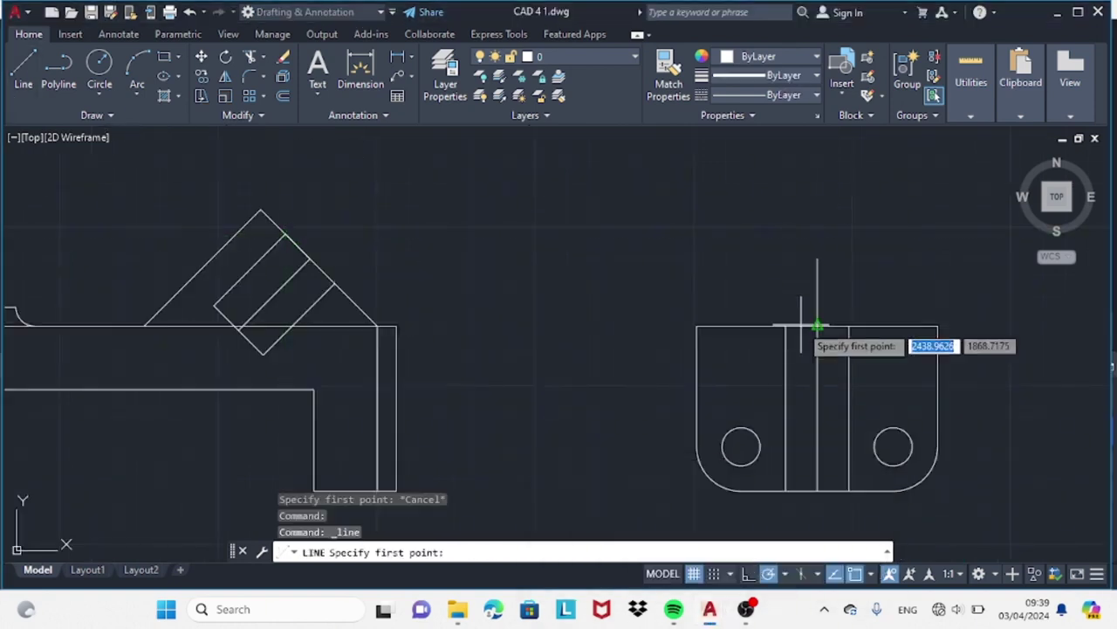
text(11)
key(Return)
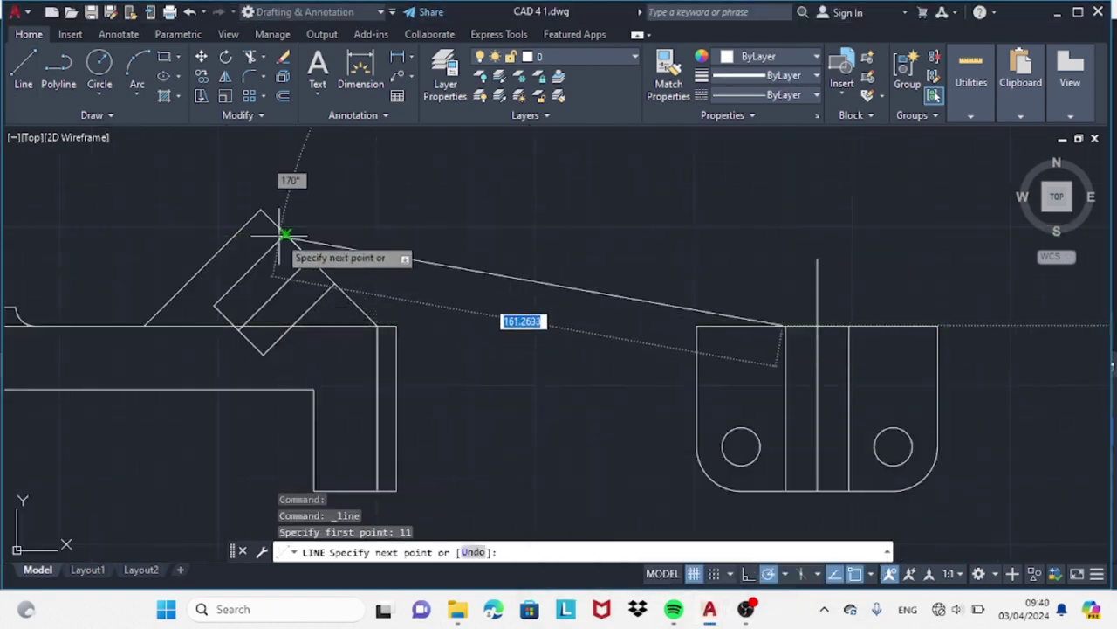
click(782, 234)
key(Escape)
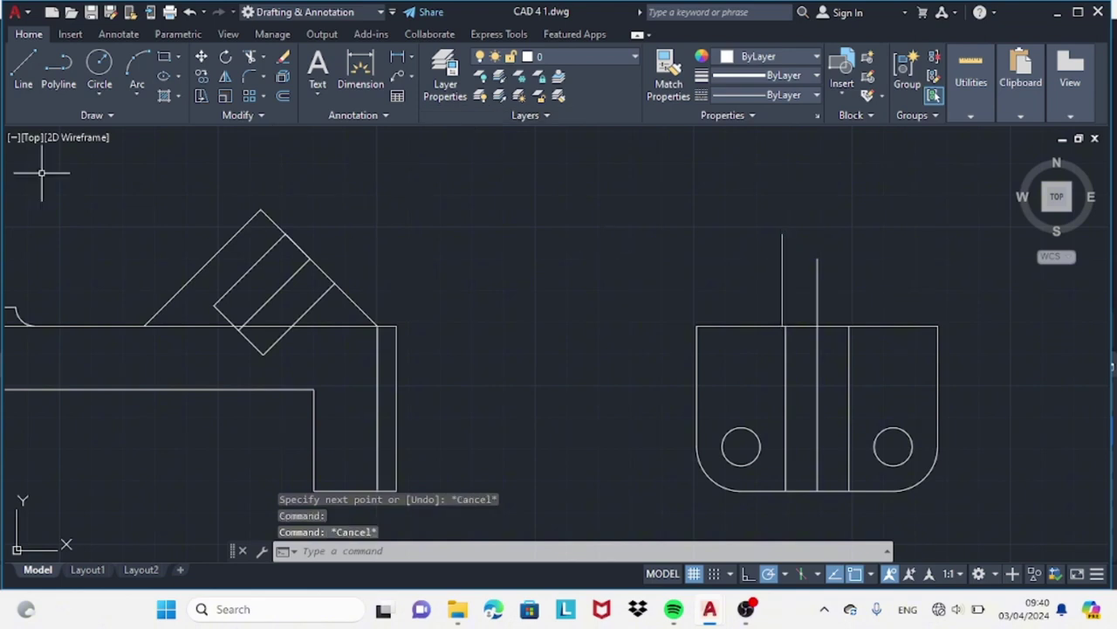
- Draw a second vertical line 22 units from the midpoint and mirror both about the centre line
key(space)
key(Return)
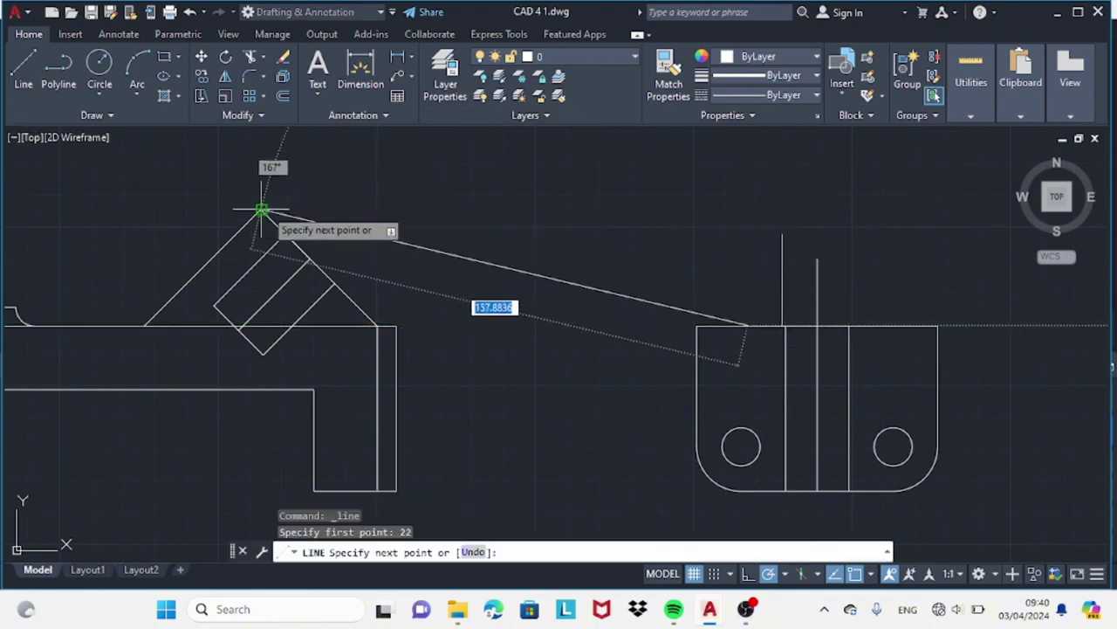
click(747, 209)
key(Escape)
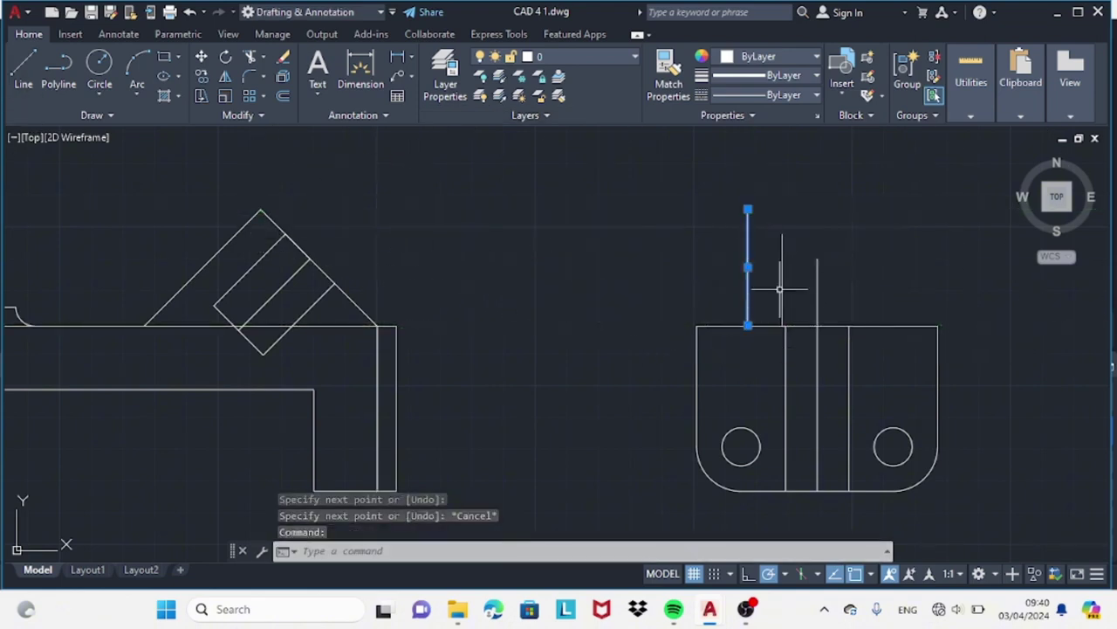
click(225, 76)
click(817, 327)
click(794, 233)
key(Return)
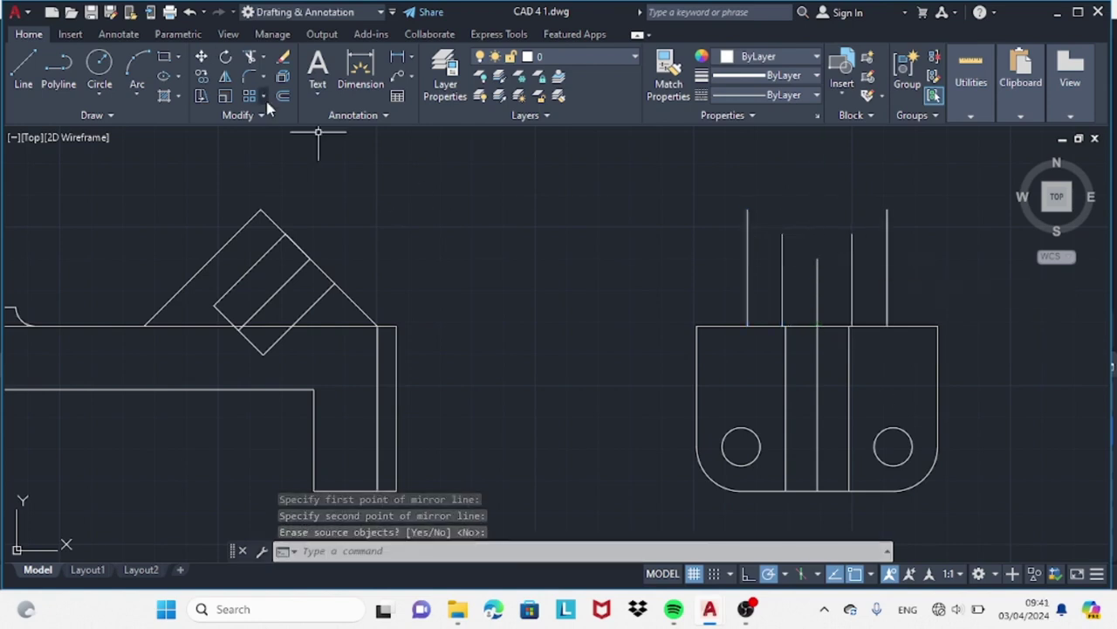
click(163, 76)
- Draw two ellipses centred on the centre line above the top edge, using 11 and 22 unit axes
click(817, 259)
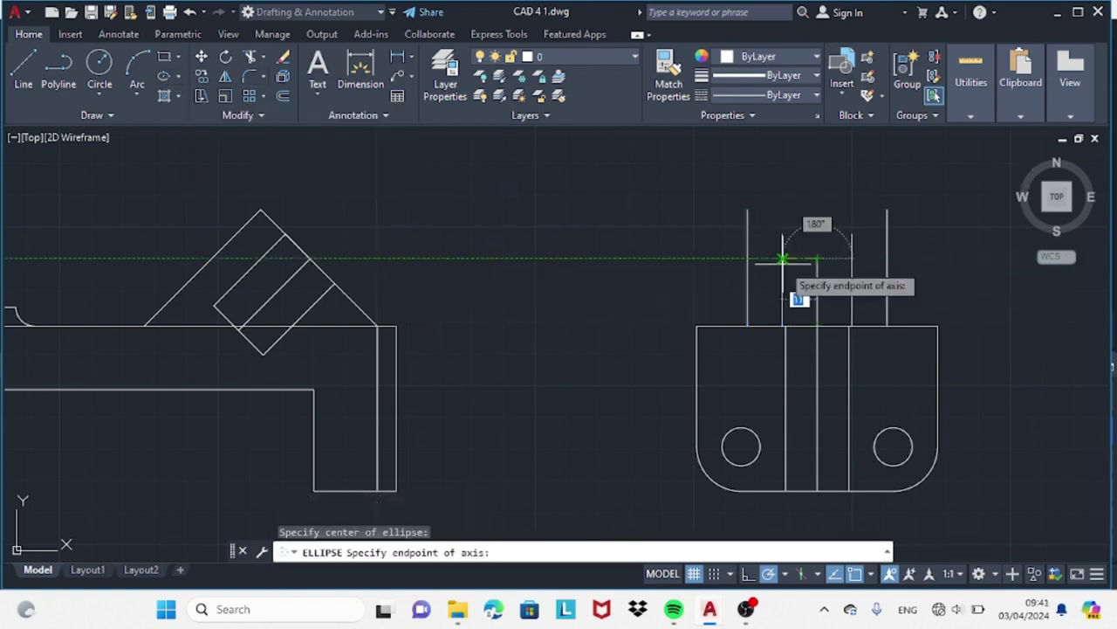
key(Return)
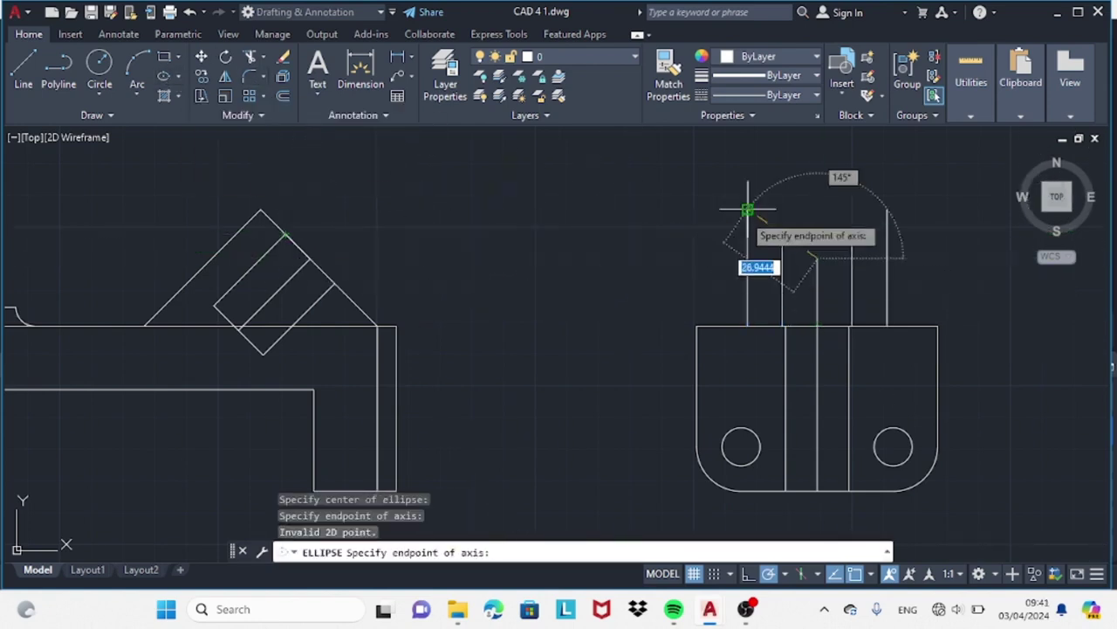
click(852, 258)
text(11)
key(Return)
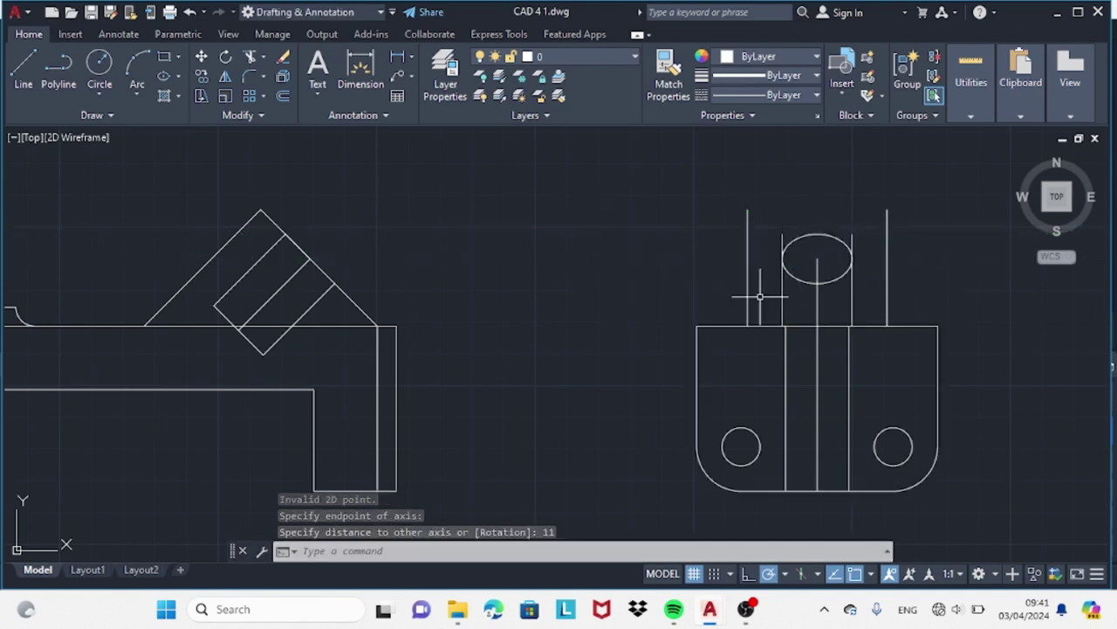
key(Return)
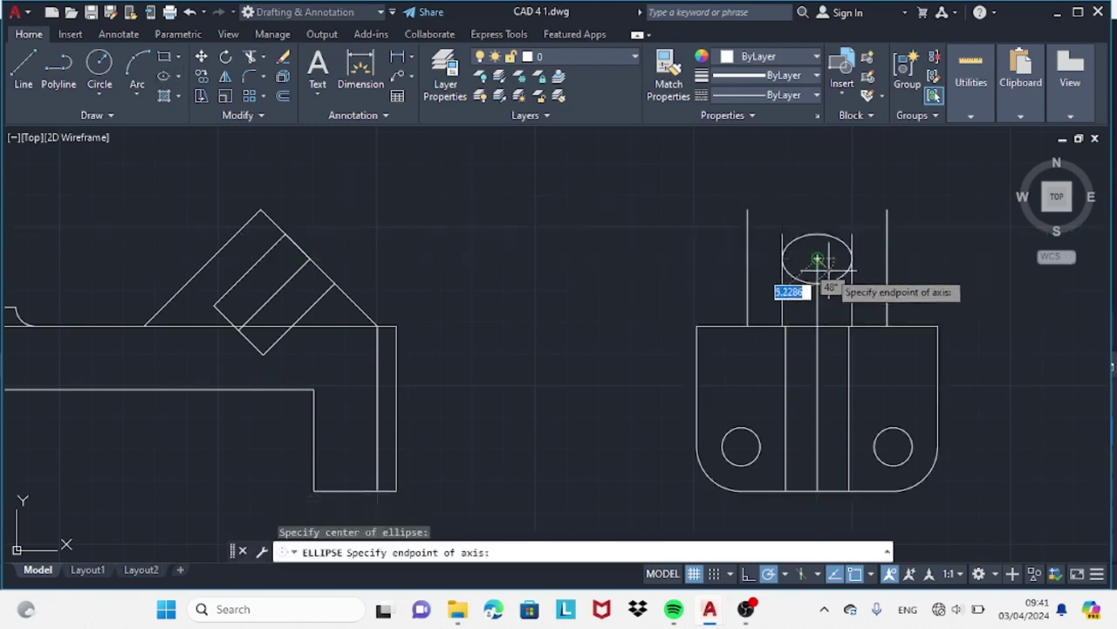
text(22)
key(Return)
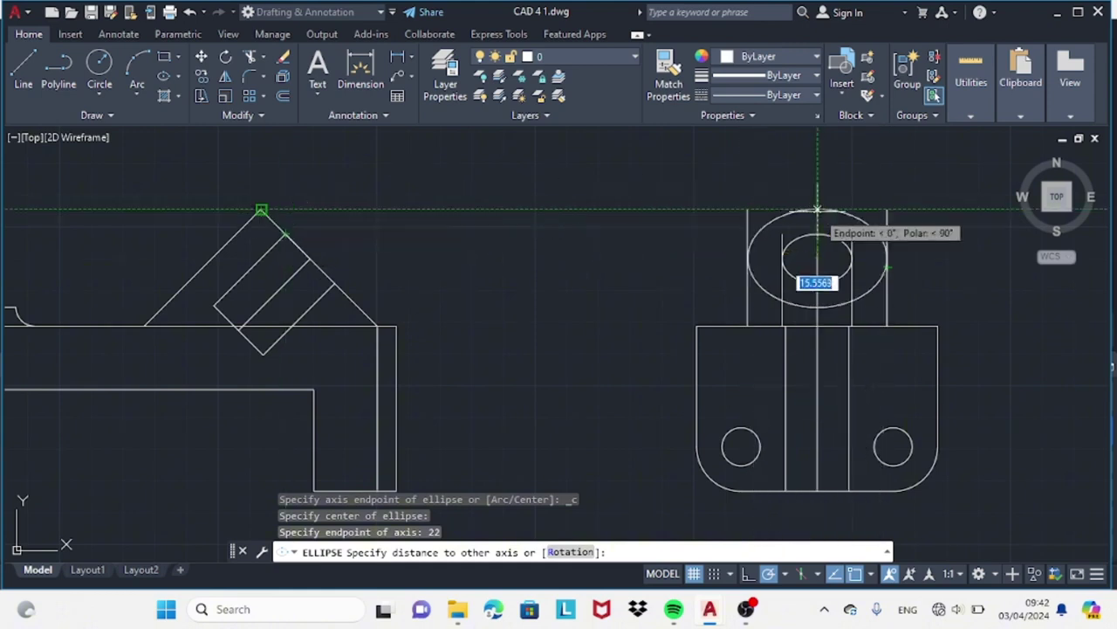
click(817, 210)
- Trim the excess vertical lines and the lower half of the outer ellipse
click(250, 56)
click(887, 230)
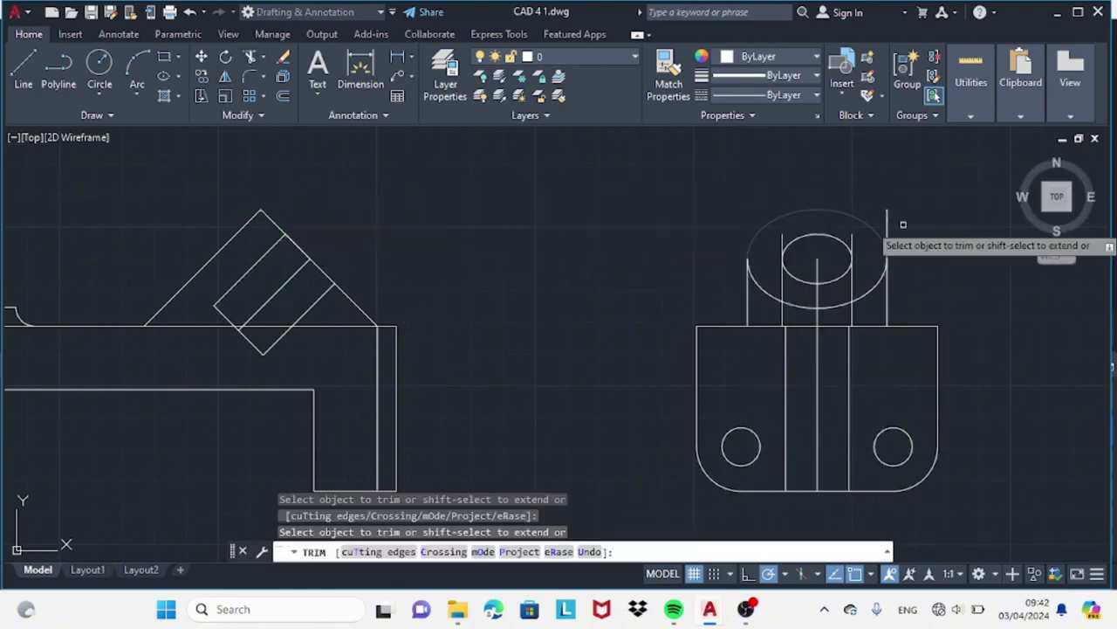
click(857, 234)
drag(856, 287, 861, 236)
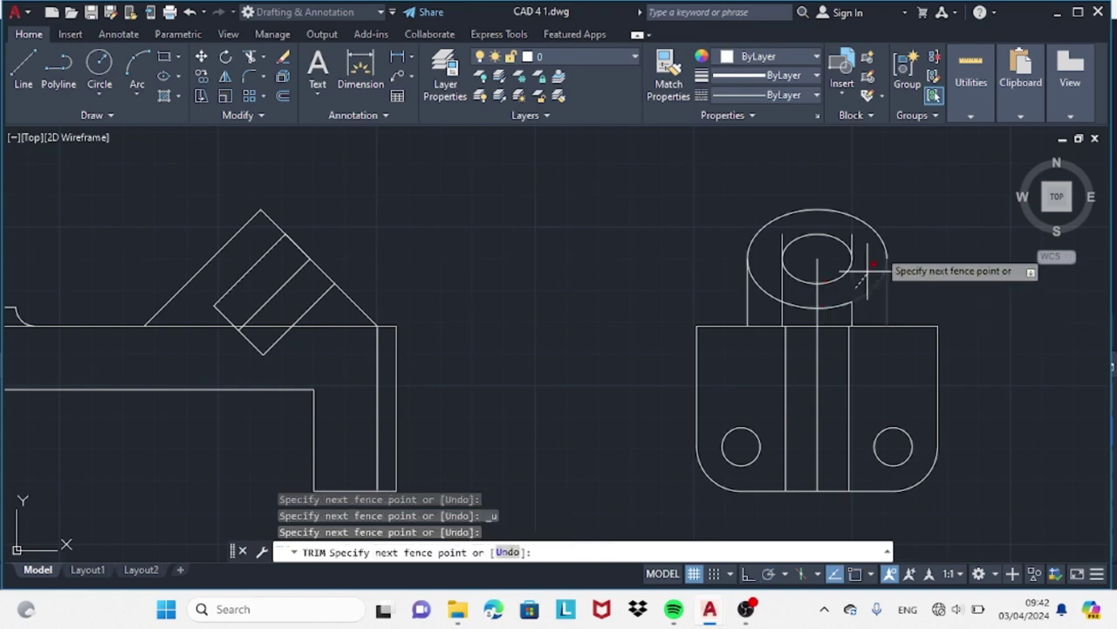
key(Escape)
key(Escape)
key(Escape)
key(space)
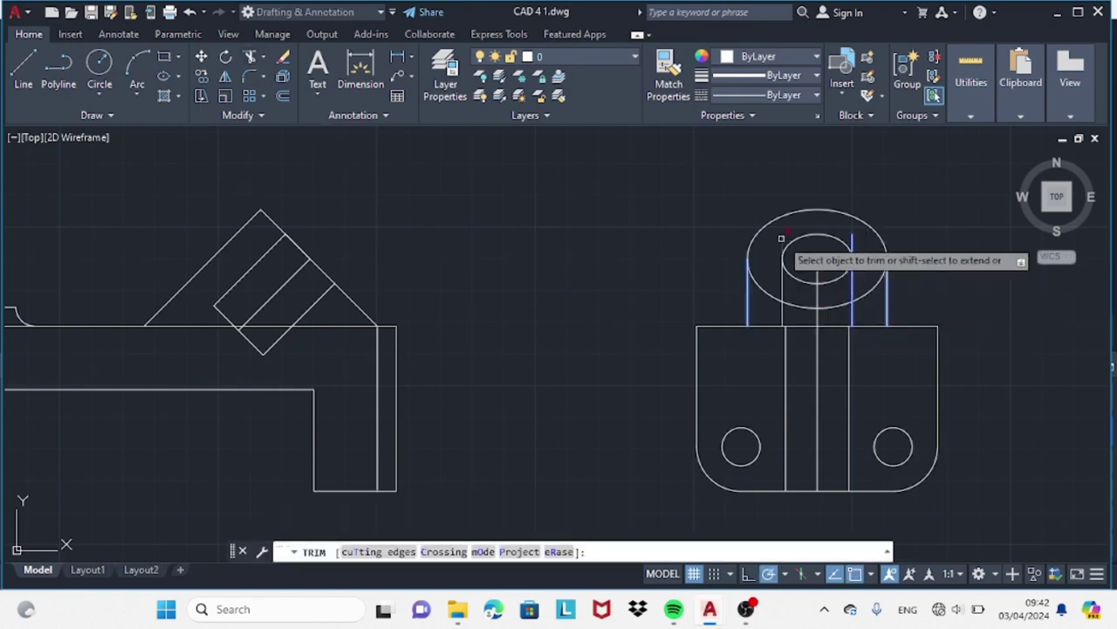
click(798, 305)
- Add a small ellipse with an 11-unit axis at the body's top edge
click(163, 76)
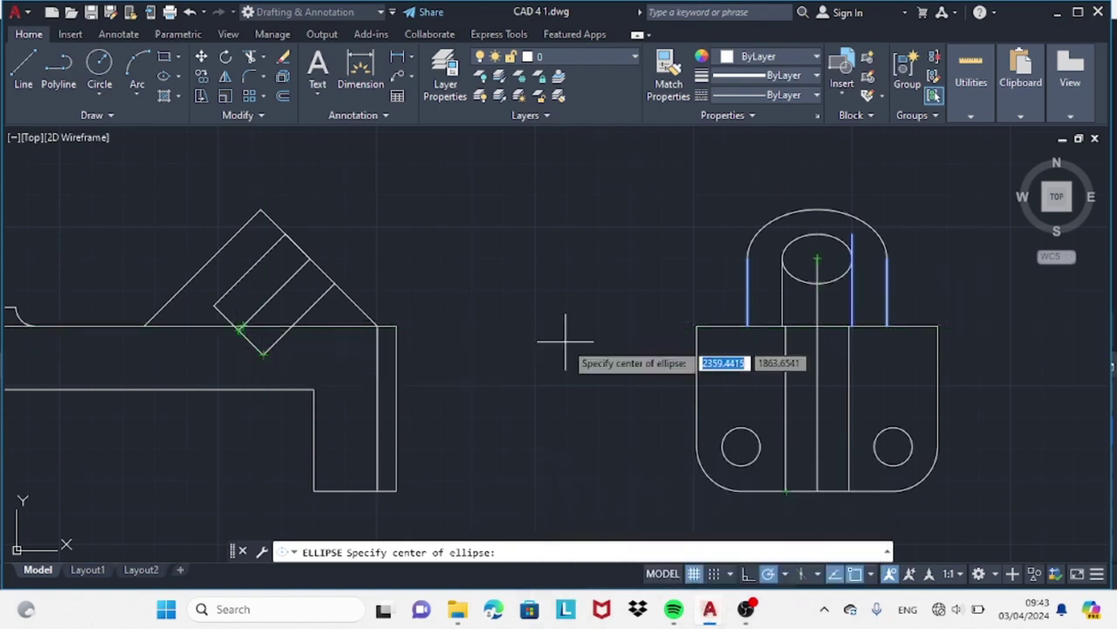
click(818, 259)
text(11)
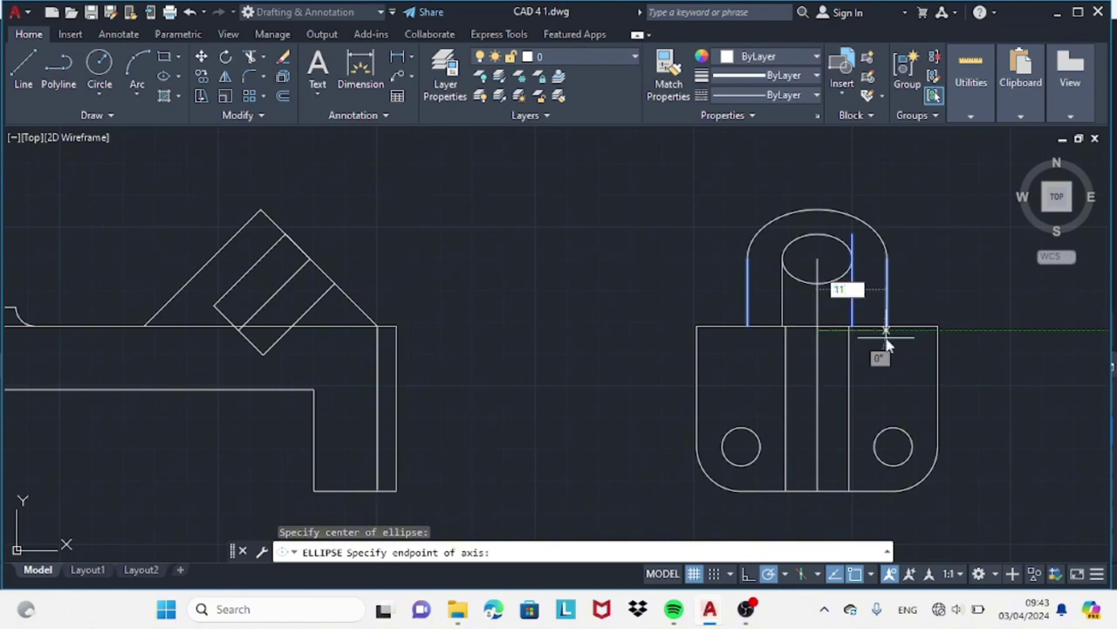
key(Return)
click(818, 307)
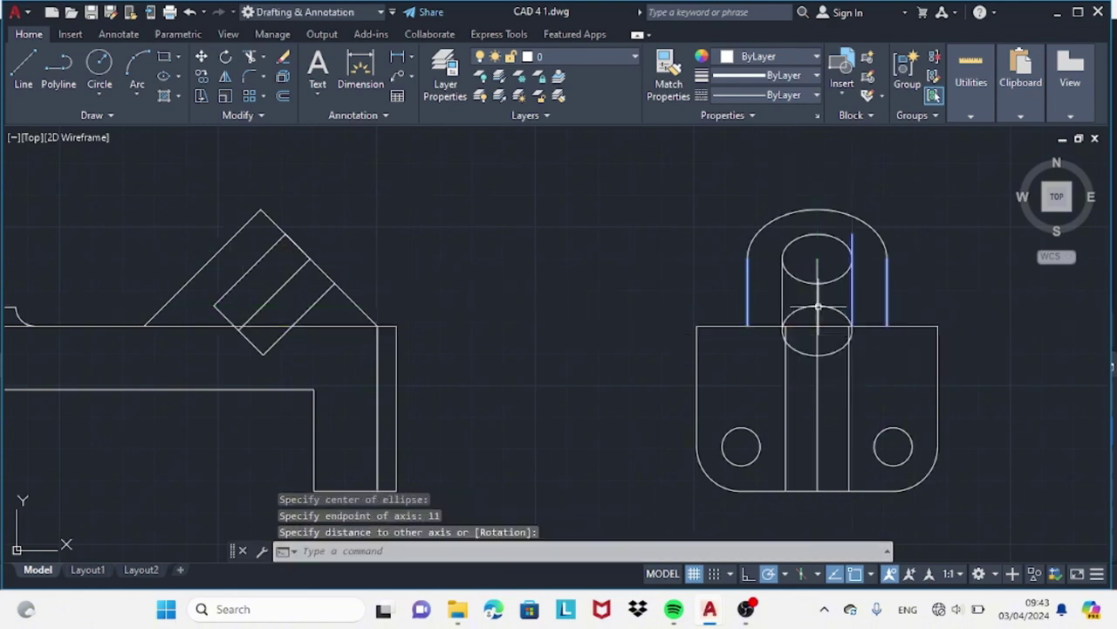
- Erase the centre line and set the hole's side lines to the DASHED2 linetype
click(284, 55)
double_click(818, 270)
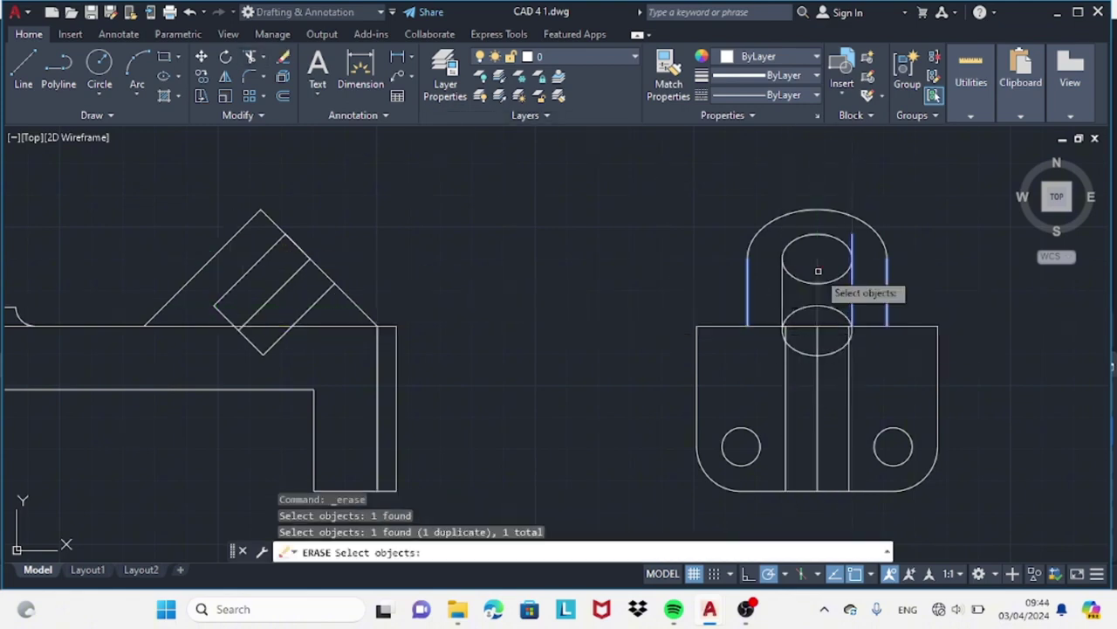
key(Return)
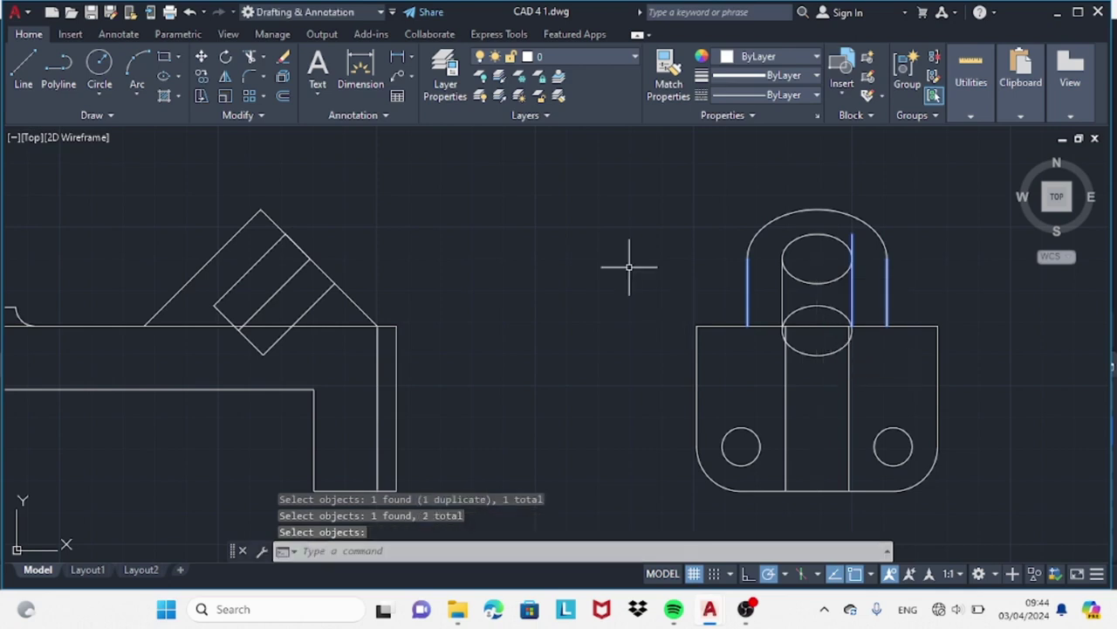
click(779, 94)
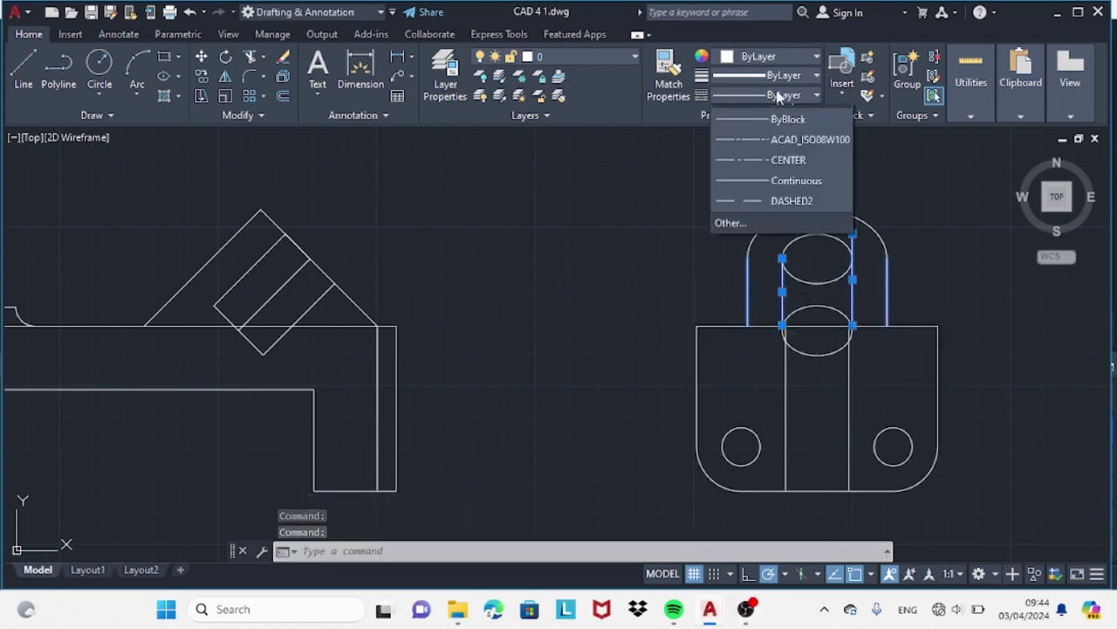
click(781, 217)
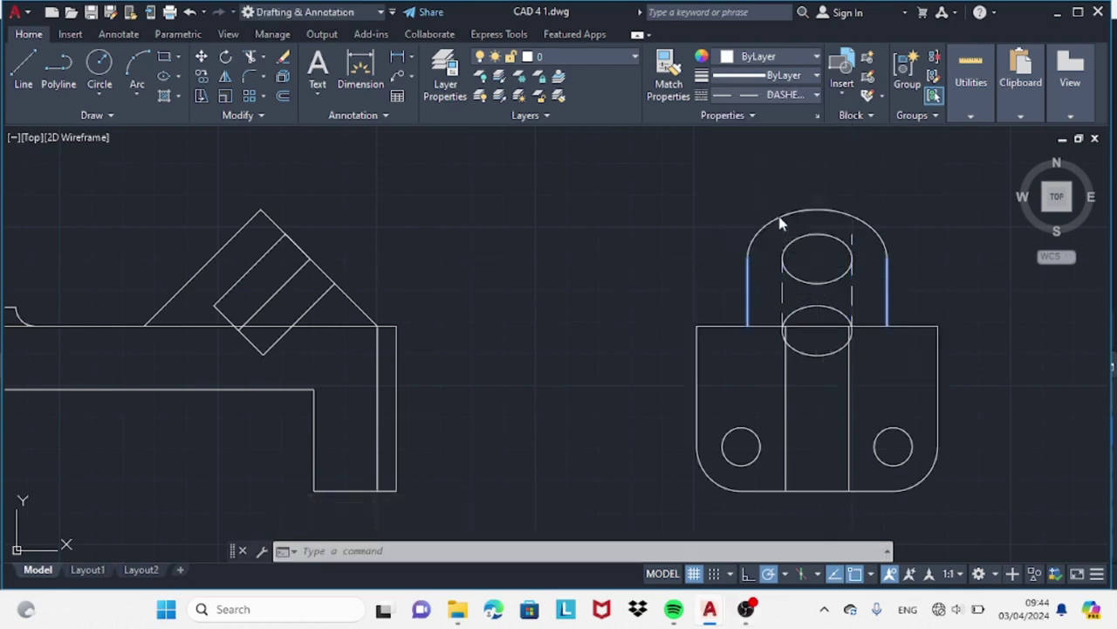
- Trim the hole side line segments lying inside the lower ellipse
click(251, 57)
key(Escape)
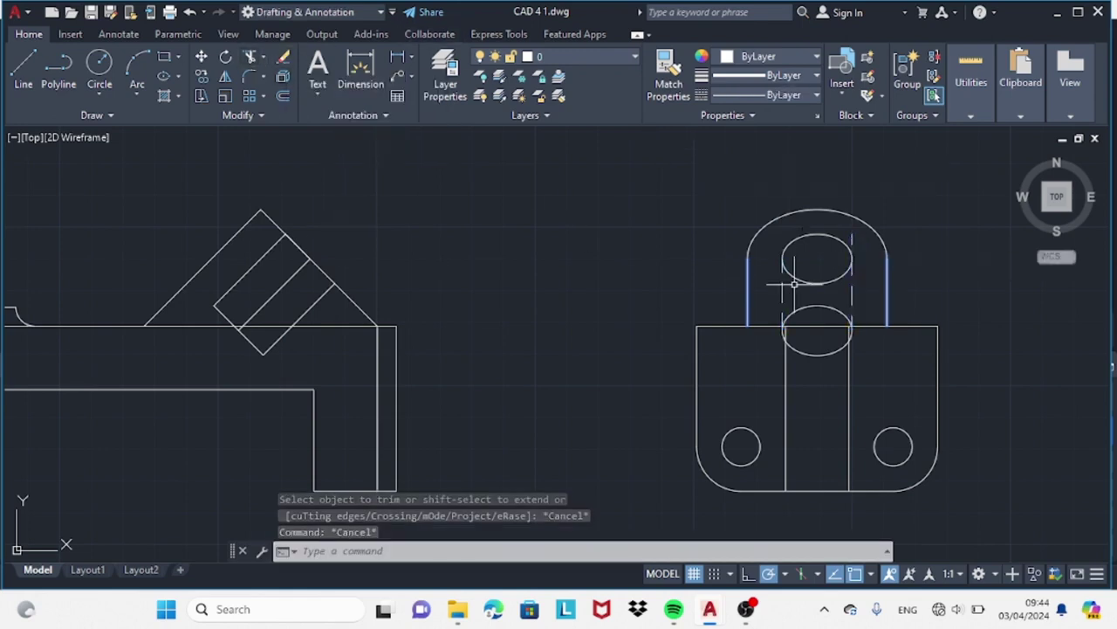
click(748, 282)
click(868, 250)
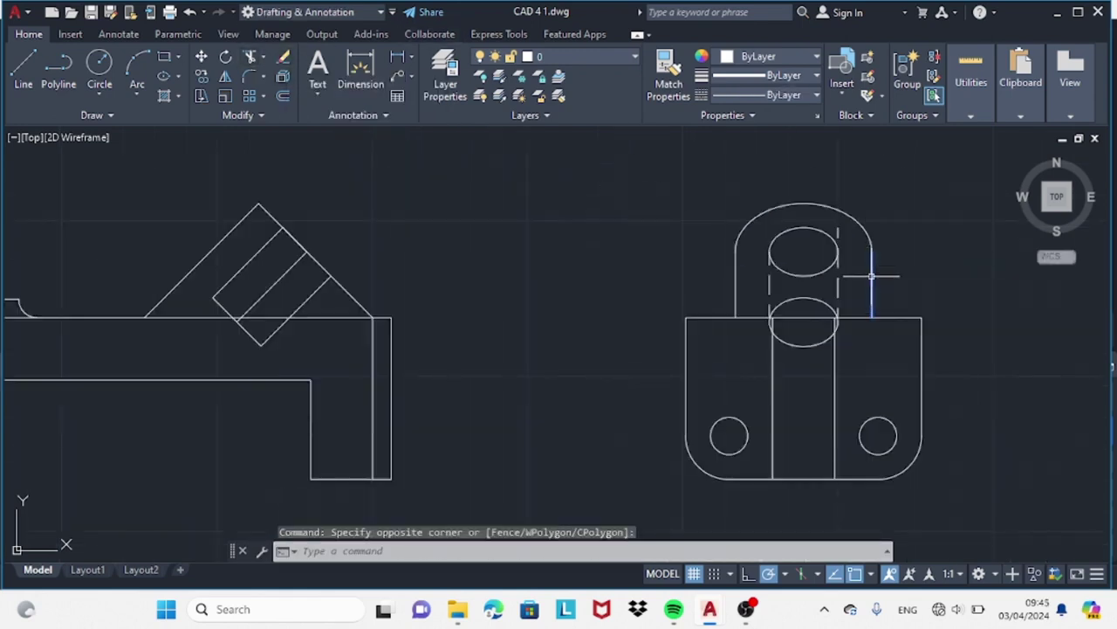
key(Escape)
key(Return)
click(837, 231)
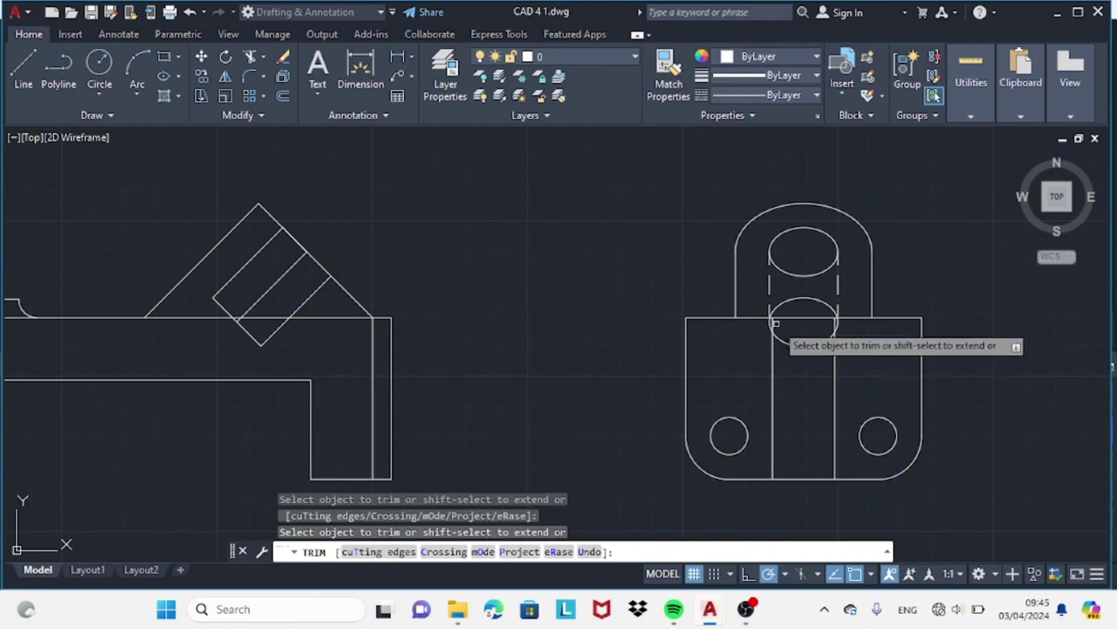
click(837, 325)
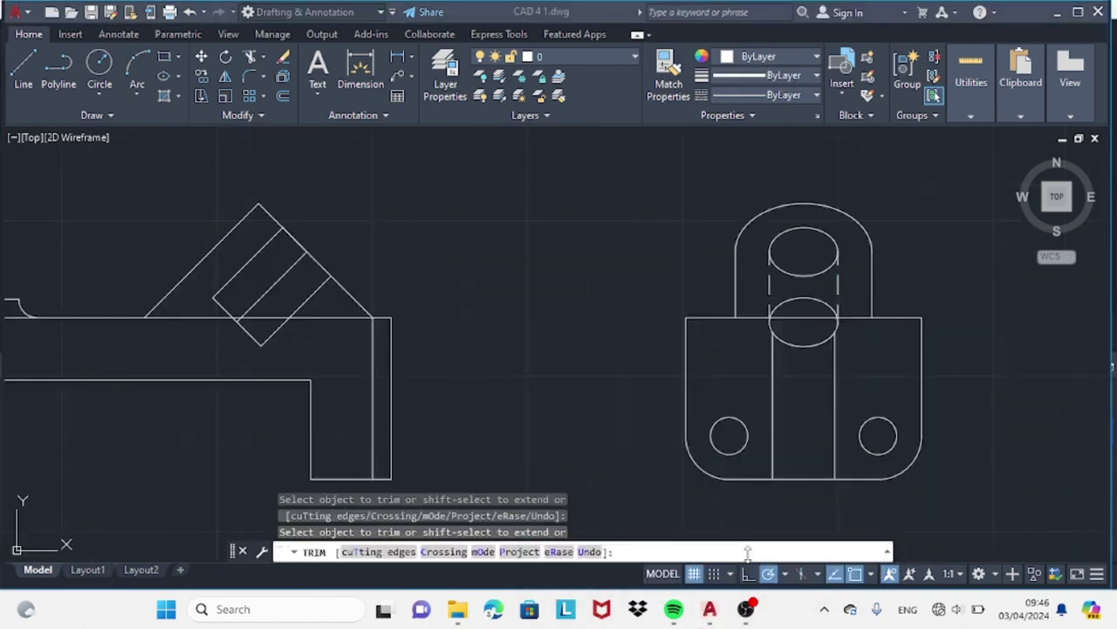
click(189, 13)
click(250, 57)
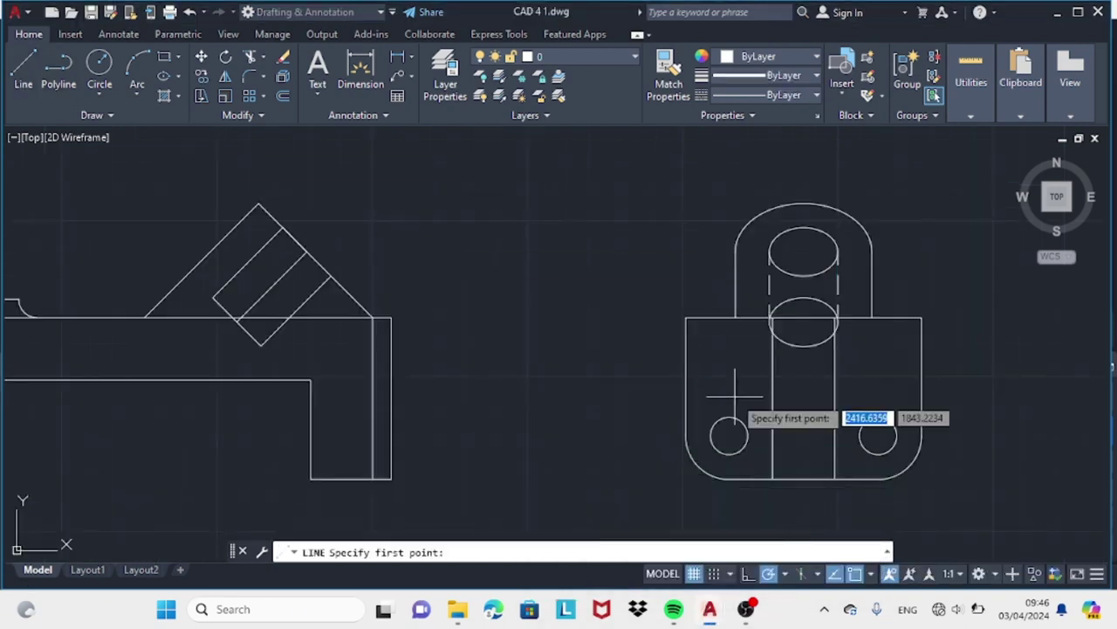
- Draw a horizontal line across the lower part of the left view's vertical leg
click(312, 435)
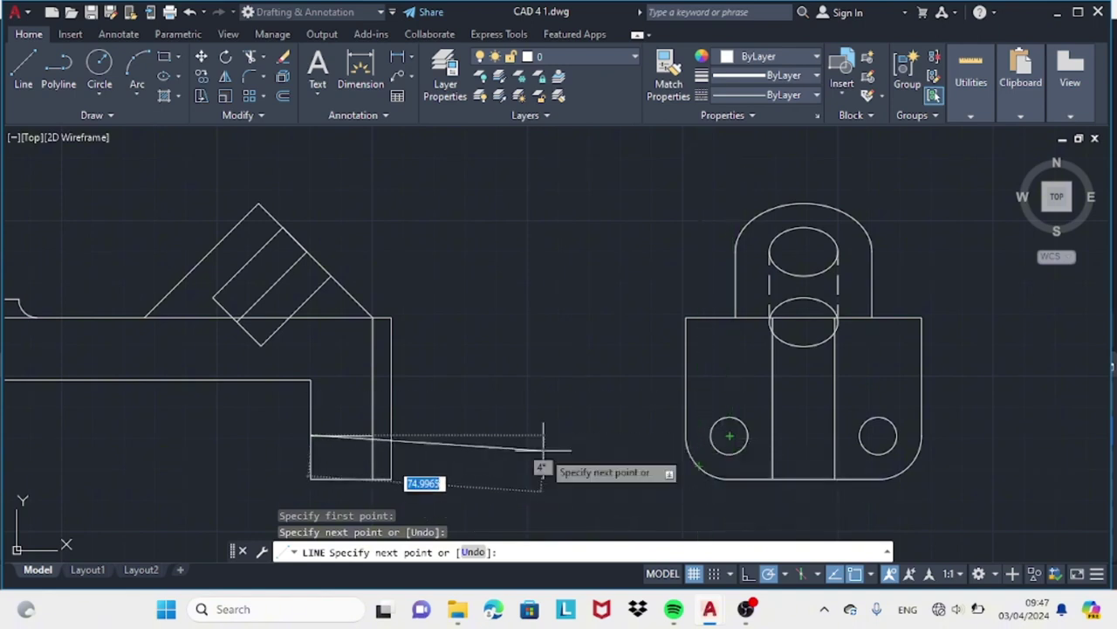
key(Escape)
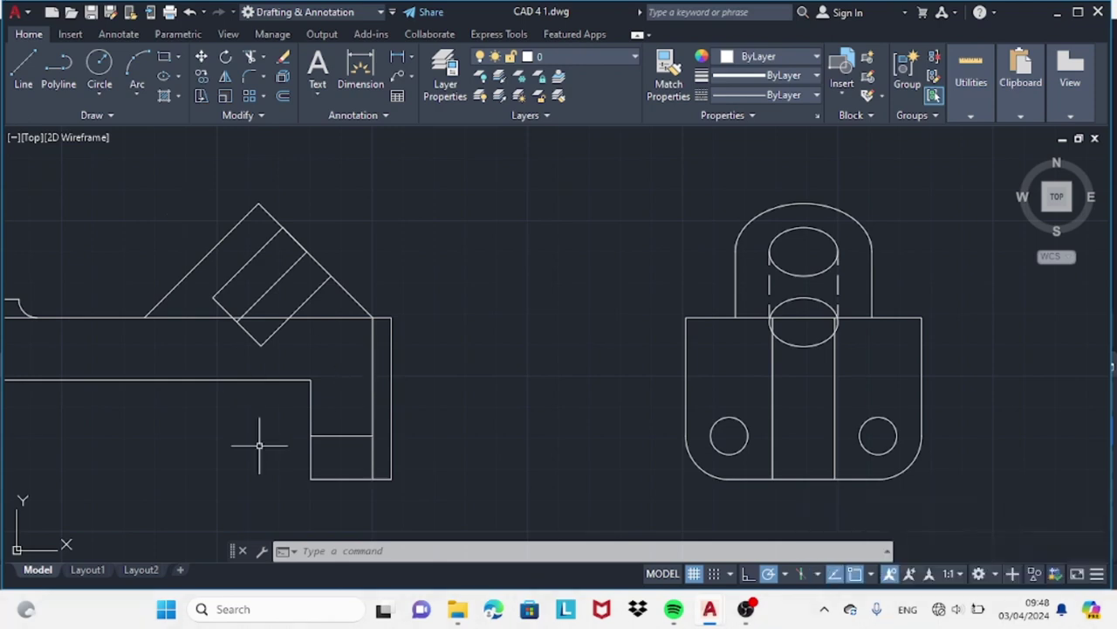
- Switch to a dashed linetype and attempt a vertical line at the left base hole, undoing the stray segment
click(24, 70)
click(786, 94)
click(798, 219)
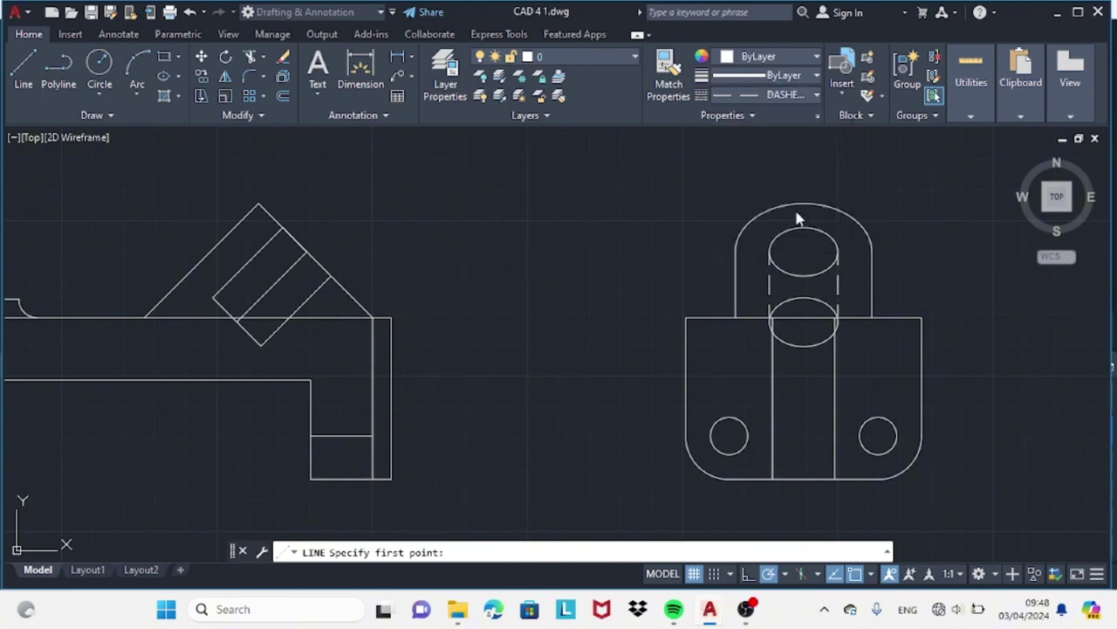
click(729, 435)
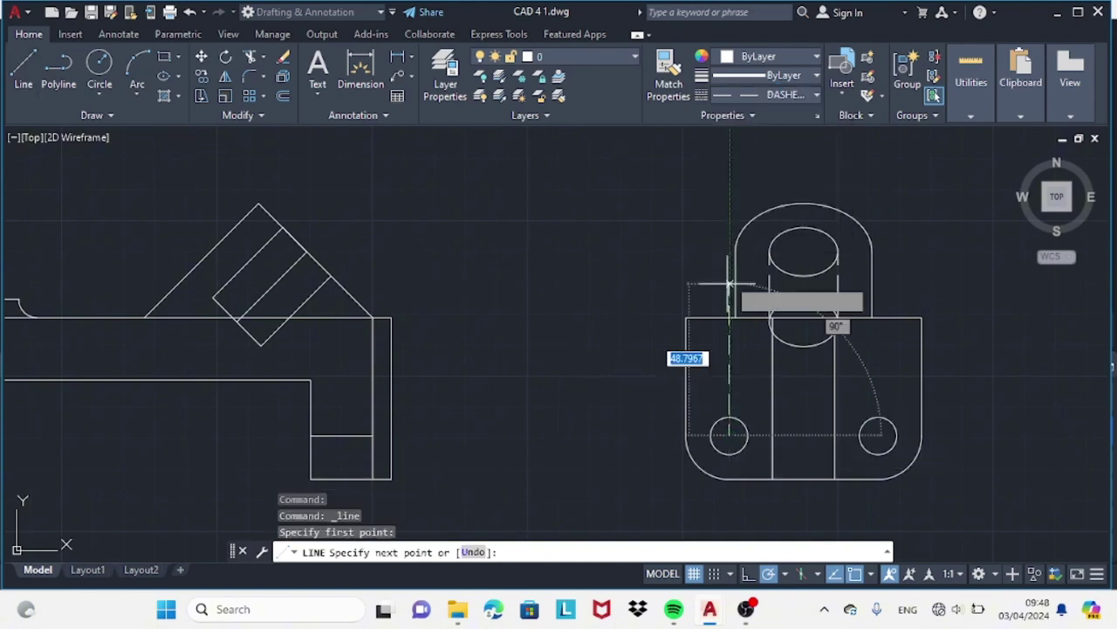
key(Escape)
key(Return)
click(727, 408)
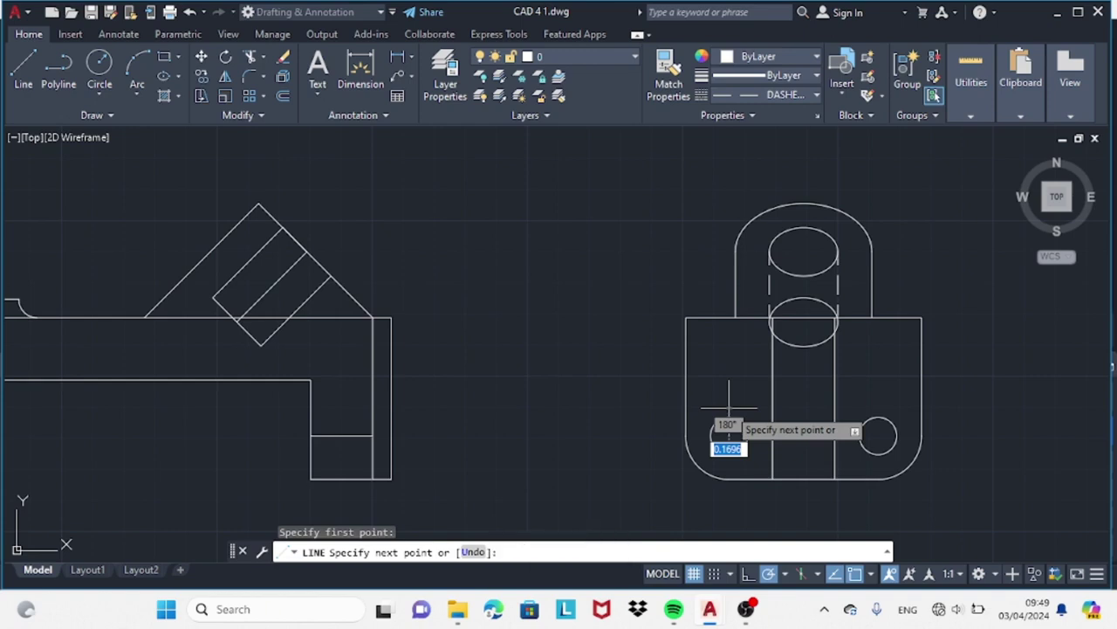
click(730, 402)
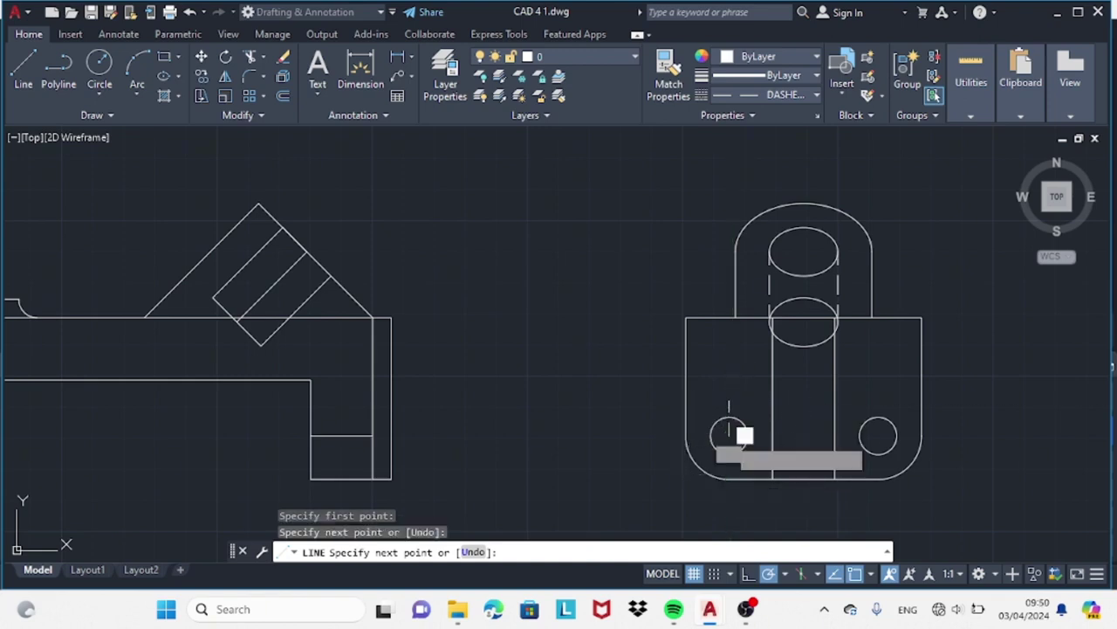
click(730, 440)
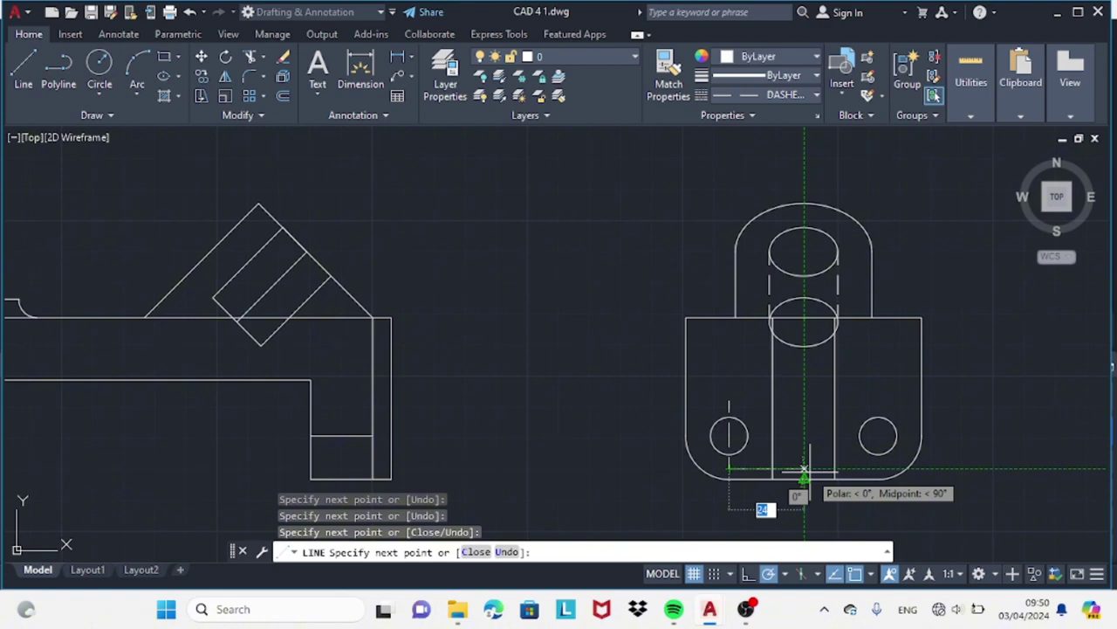
key(Escape)
key(ctrl+z)
right_click(692, 513)
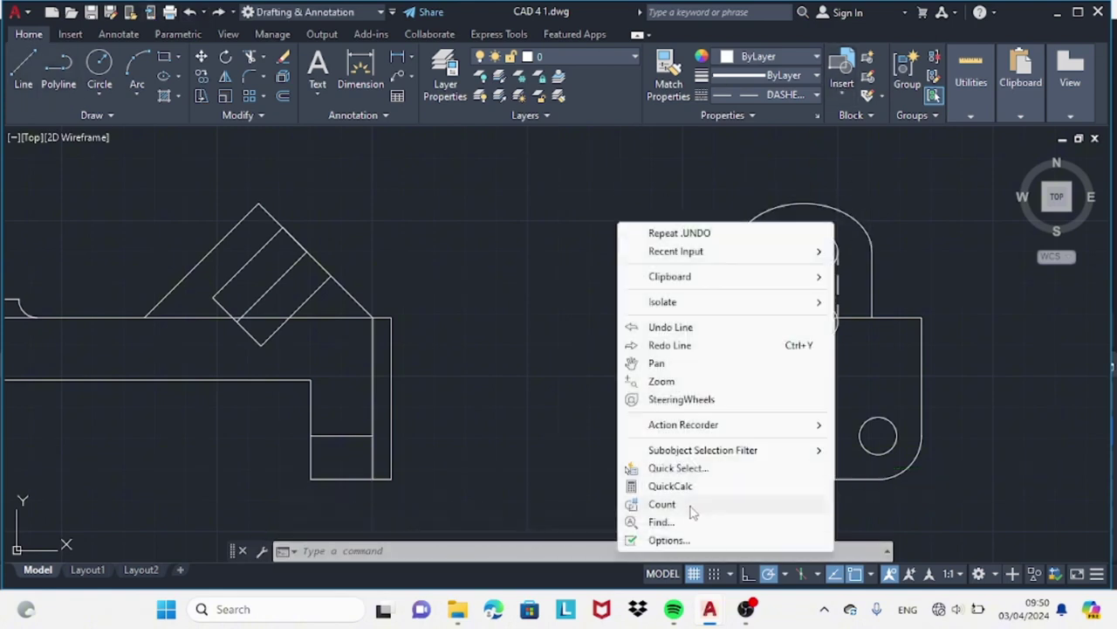
click(578, 306)
- Draw the dashed vertical line segments through the left base hole
text(l)
key(Return)
click(730, 440)
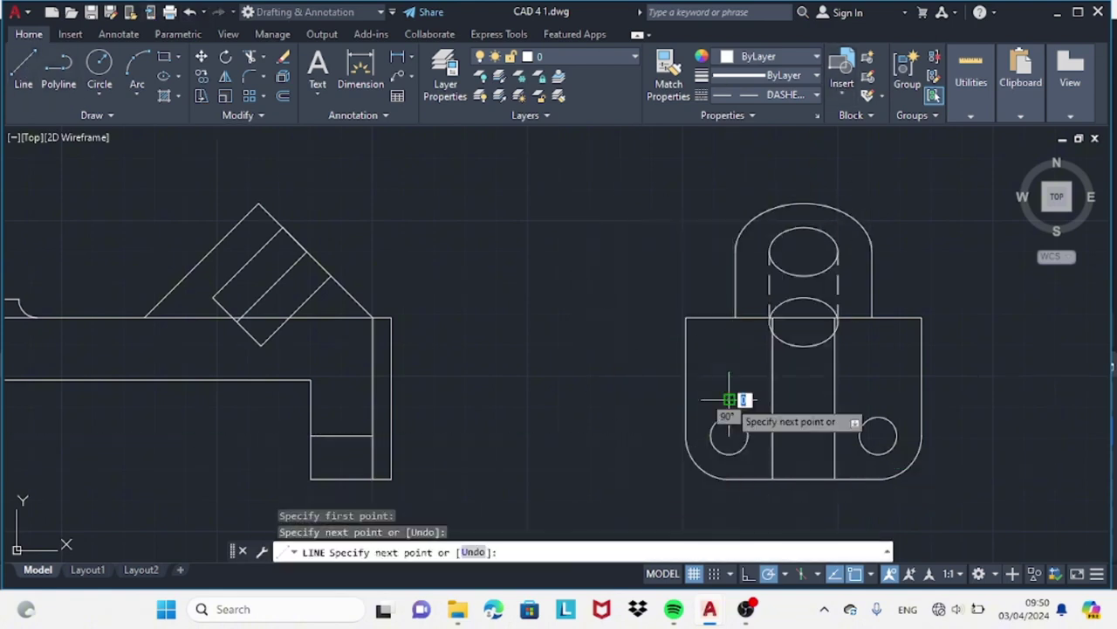
click(730, 401)
key(Escape)
key(Return)
click(730, 467)
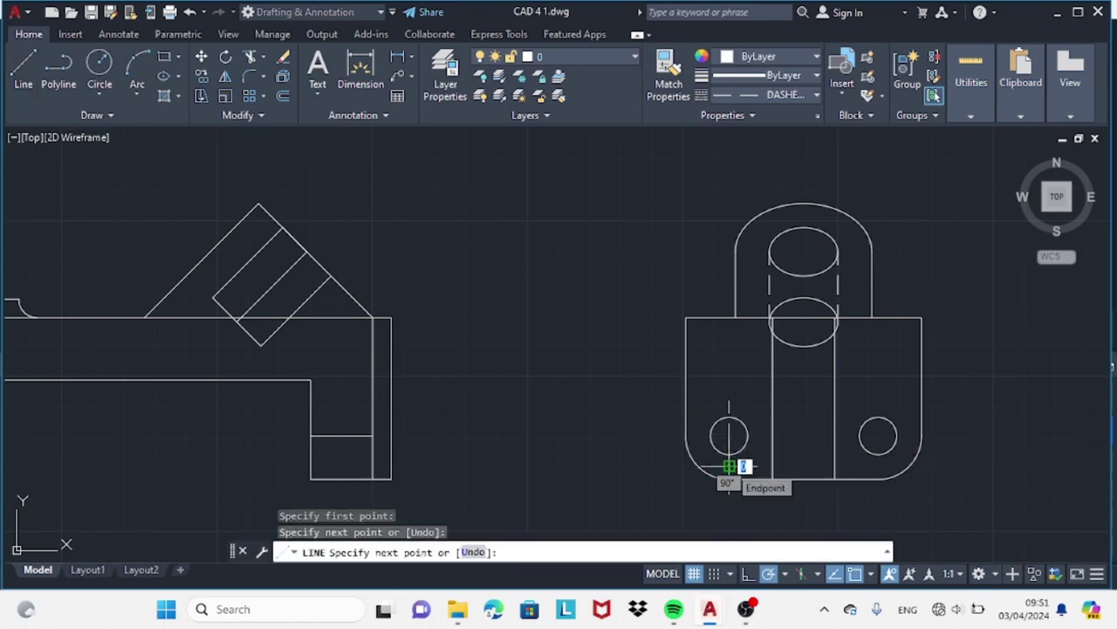
key(Escape)
- Set the dashed lines' linetype scale to 0.3 and bring up the TUGAS reference drawing
click(588, 560)
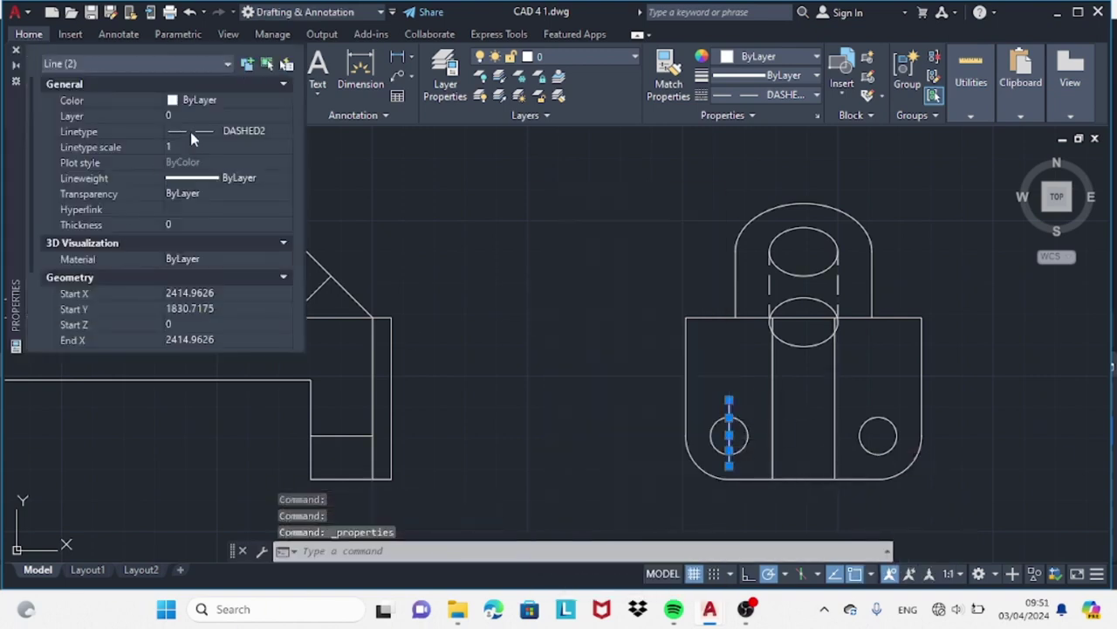
click(188, 147)
text(0.3)
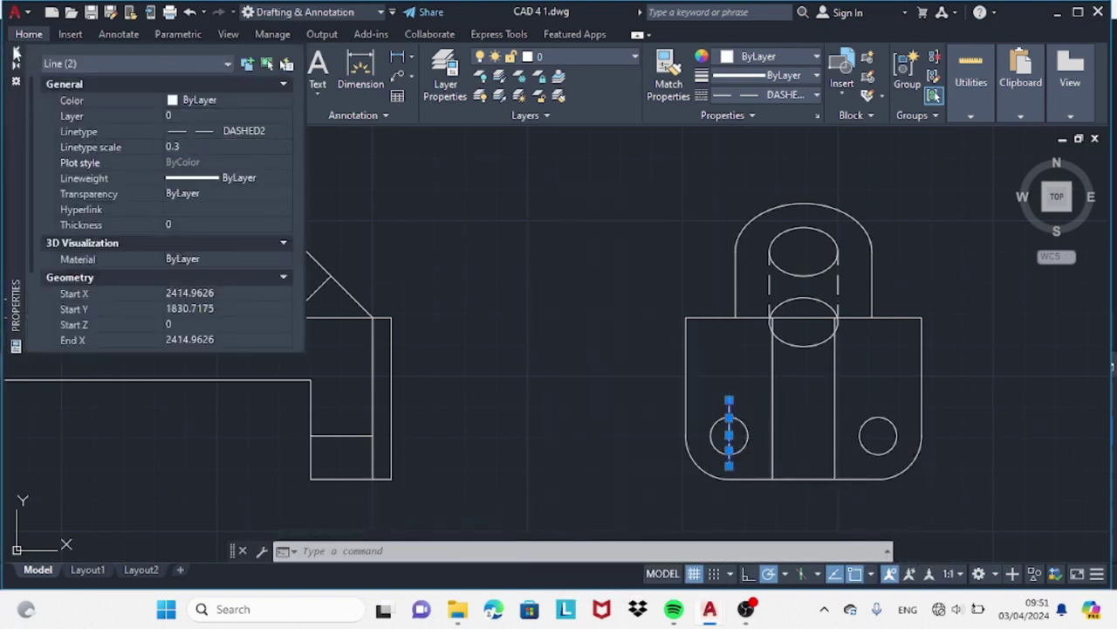
click(16, 53)
mouse_move(709, 608)
click(636, 550)
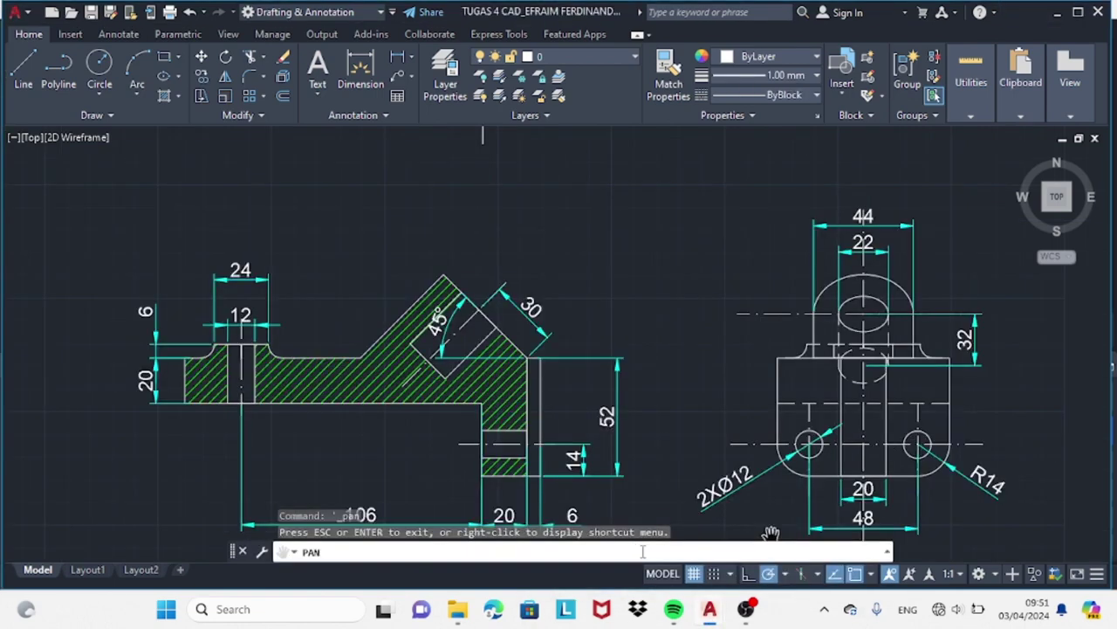
- Back in CAD 4 1, make the ACAD_ISO dash-dot centre linetype current
key(ctrl+Tab)
click(729, 428)
click(768, 94)
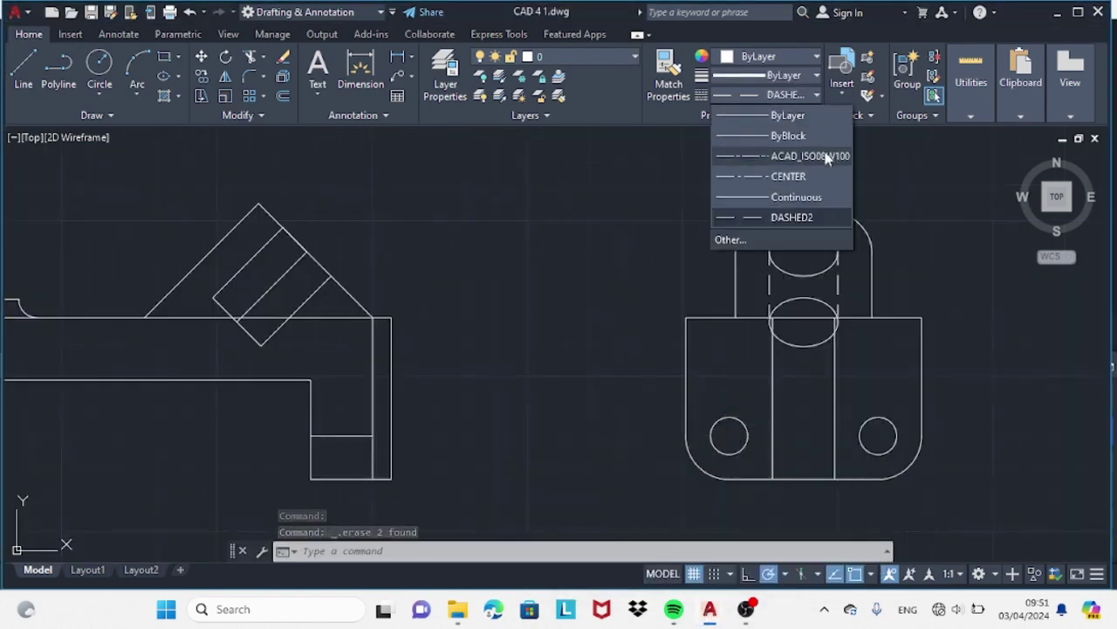
click(775, 225)
- Draw a vertical centre line through the left hole and check its properties
click(23, 70)
click(729, 434)
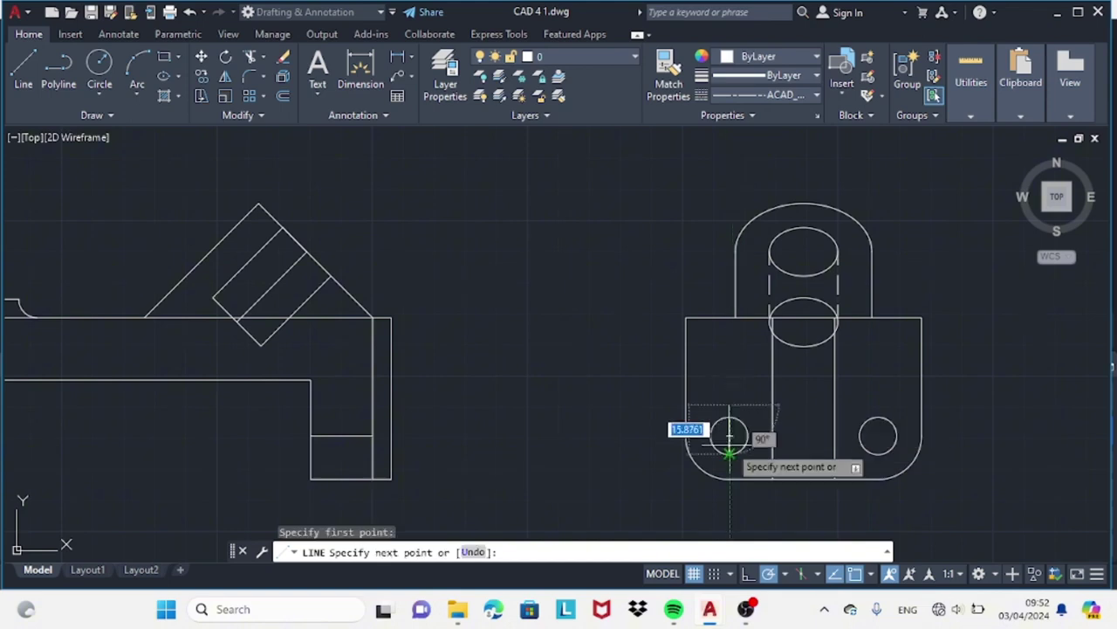
click(723, 461)
key(Escape)
right_click(707, 522)
click(646, 560)
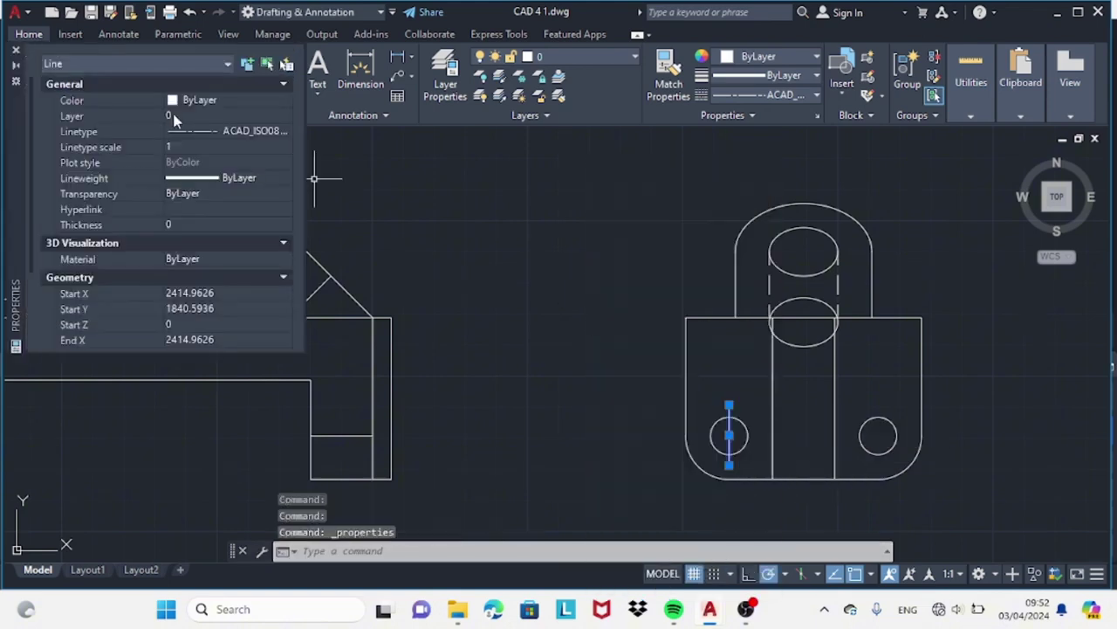
click(15, 52)
key(Escape)
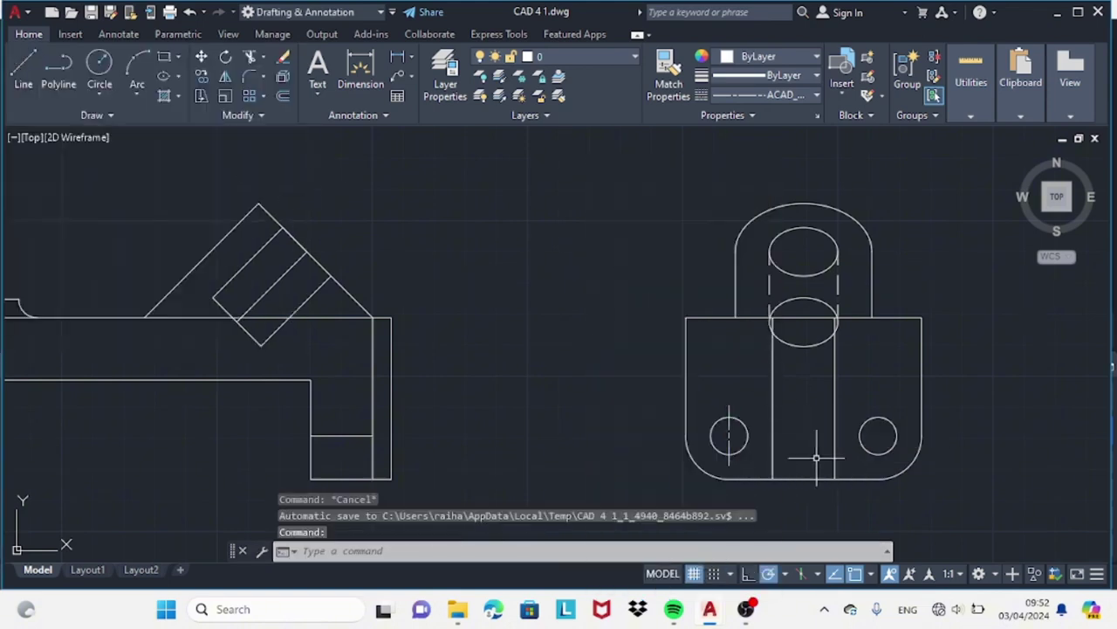
- Mirror the vertical centre line across to the right hole
click(226, 76)
click(834, 419)
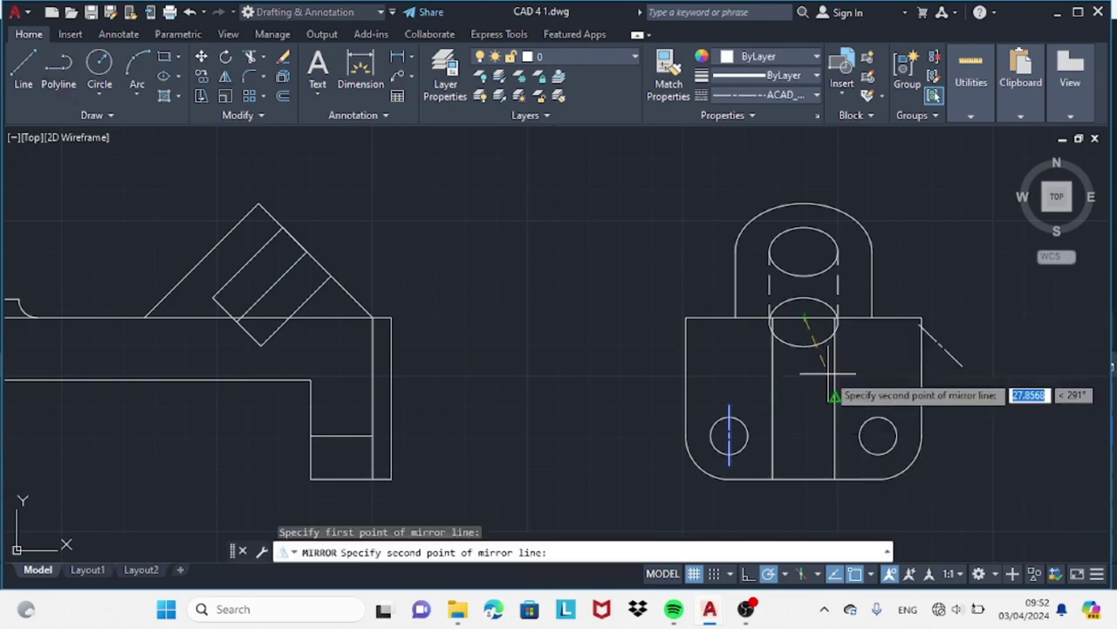
click(818, 344)
mouse_move(709, 608)
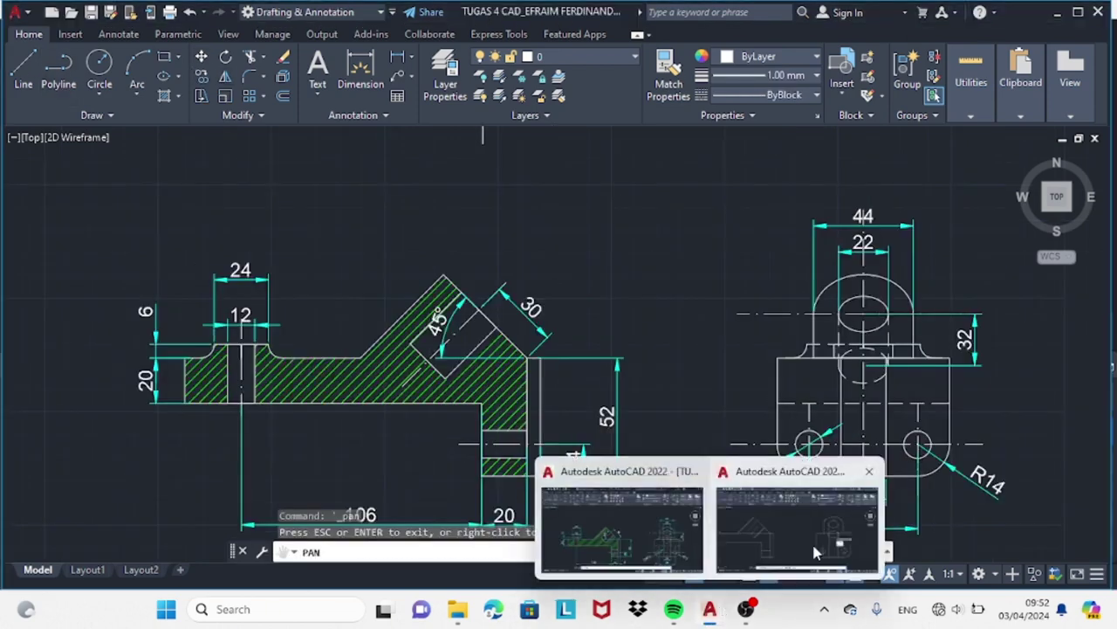
click(792, 523)
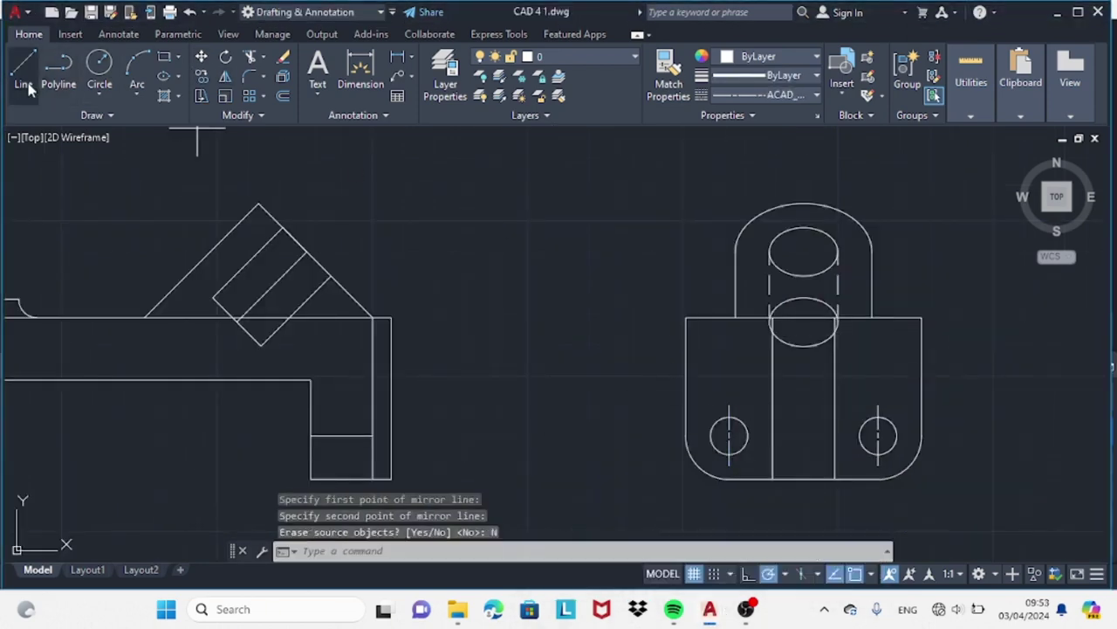
- Draw a horizontal centre line through both holes
click(26, 84)
click(622, 435)
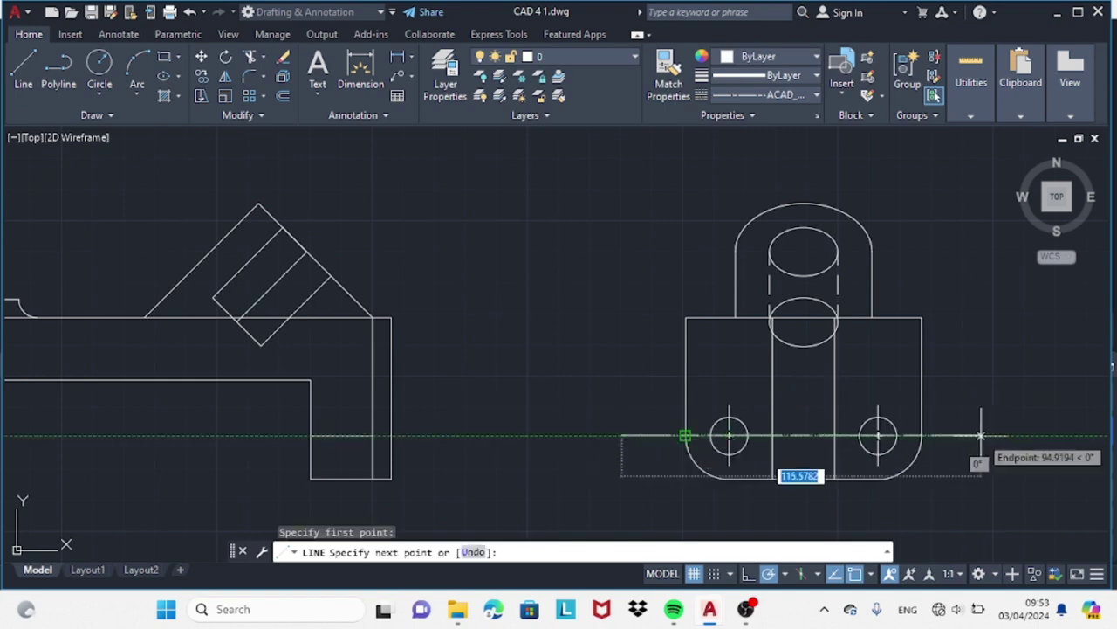
click(972, 435)
key(Escape)
mouse_move(709, 608)
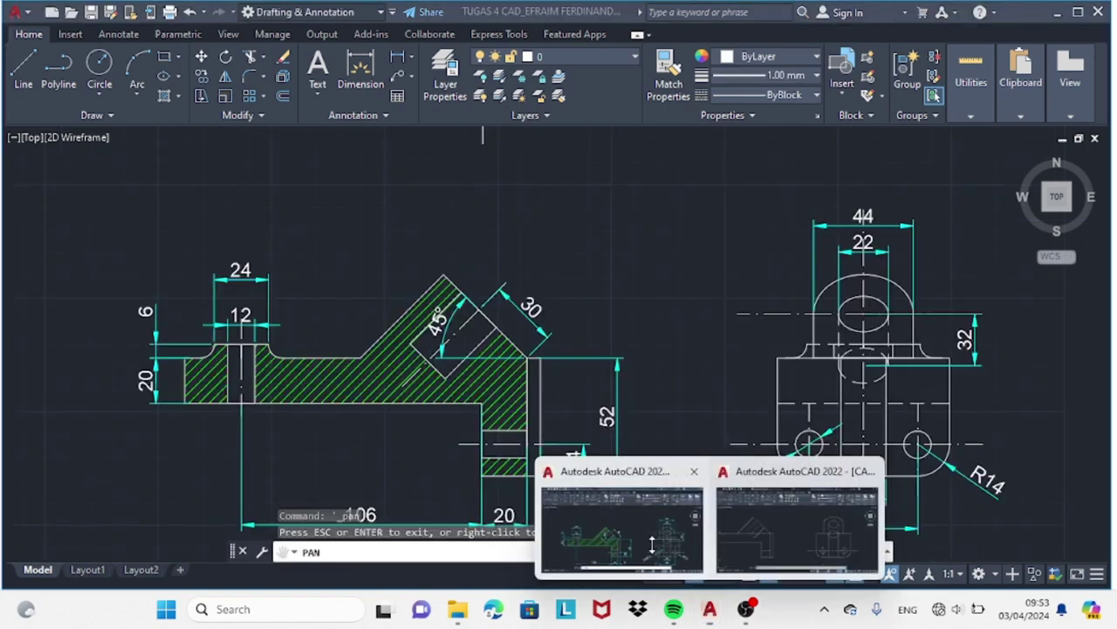
- Compare with the finished reference drawing, then return to CAD 4 1
click(621, 515)
key(Escape)
click(809, 443)
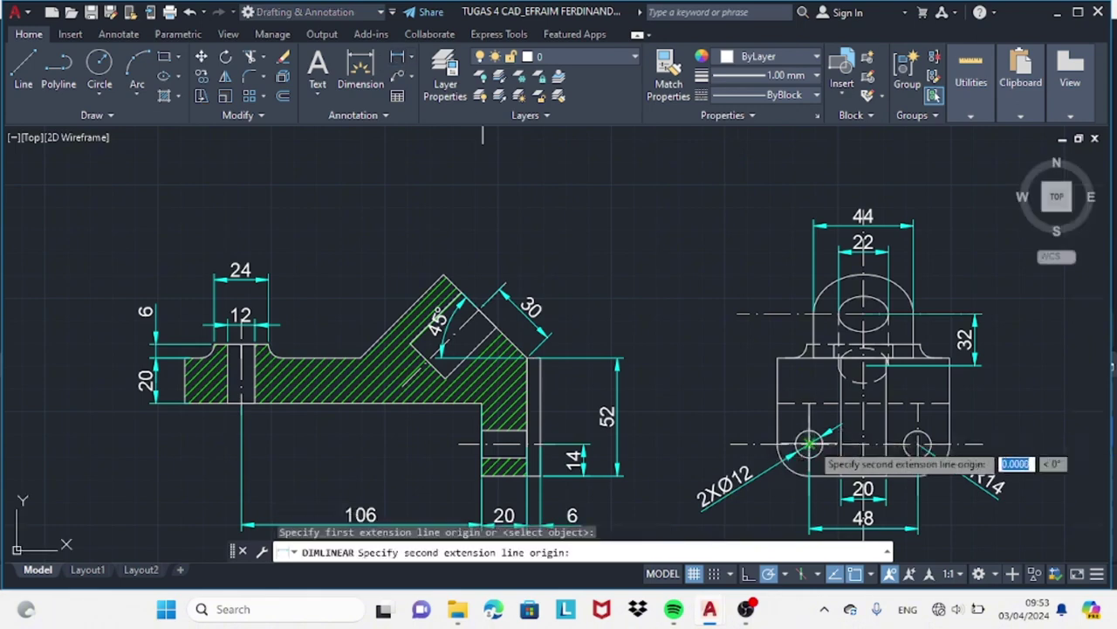
click(809, 403)
click(797, 523)
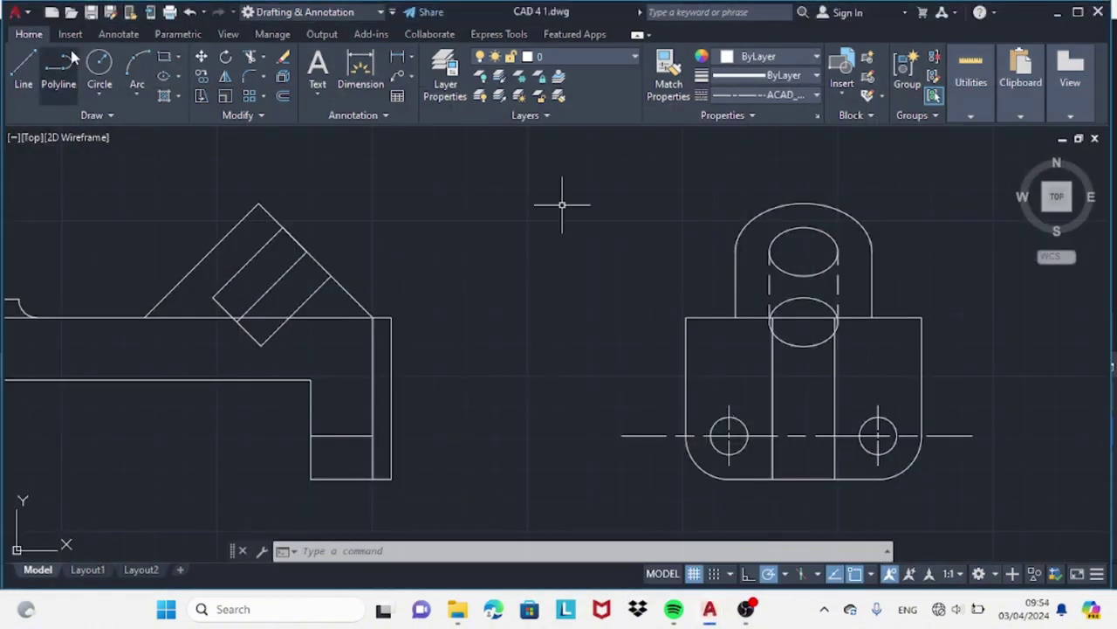
- Start new lines near the left hole with L, cancelling the unfinished attempts
text(l)
key(Return)
click(729, 405)
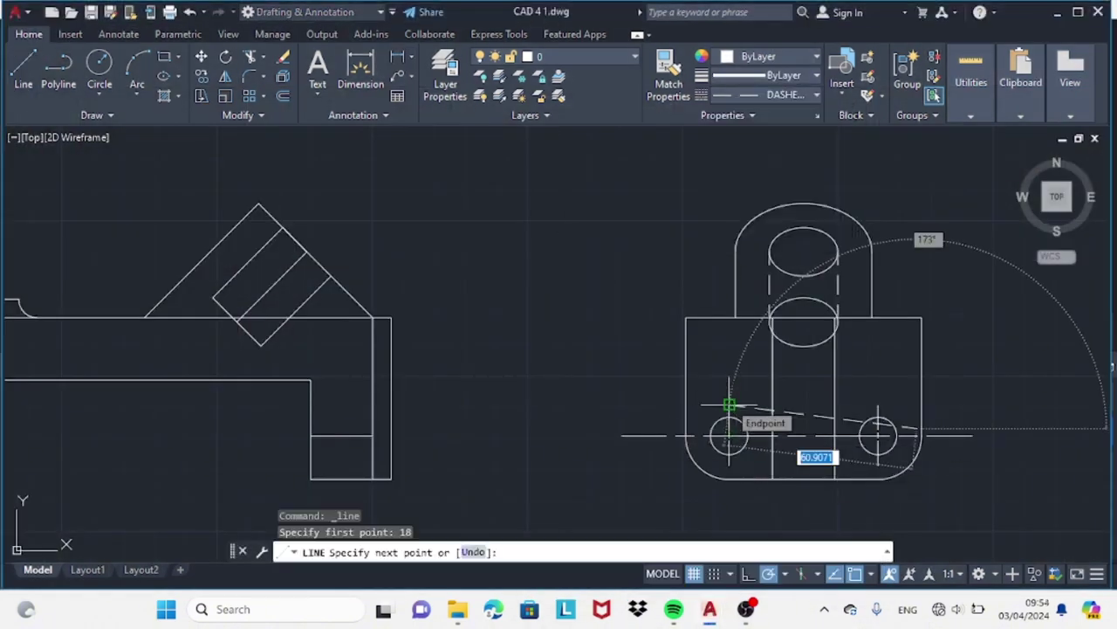
key(Escape)
key(Return)
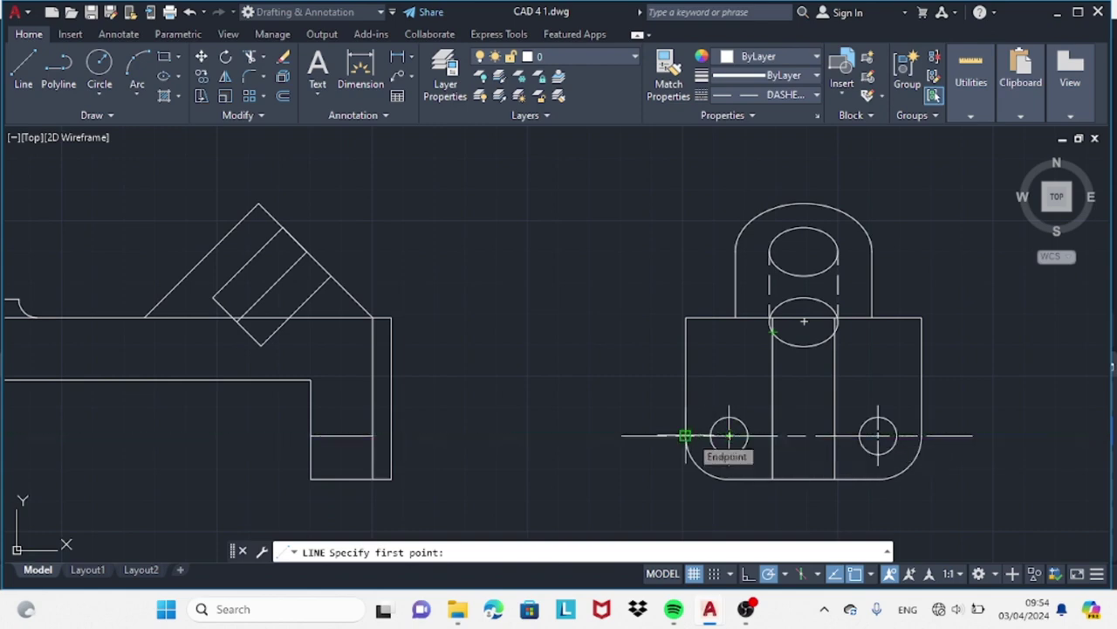
click(685, 378)
key(Escape)
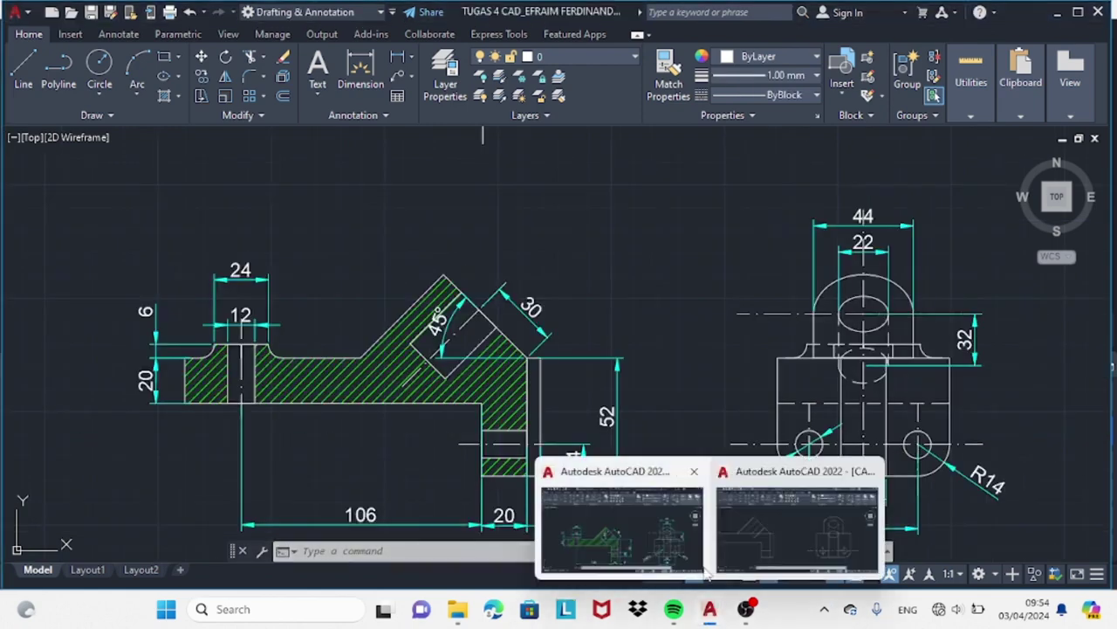
click(797, 524)
text(l)
key(Return)
- Trim the upper part of the left hole's vertical centre line
key(Escape)
text(tr)
key(Return)
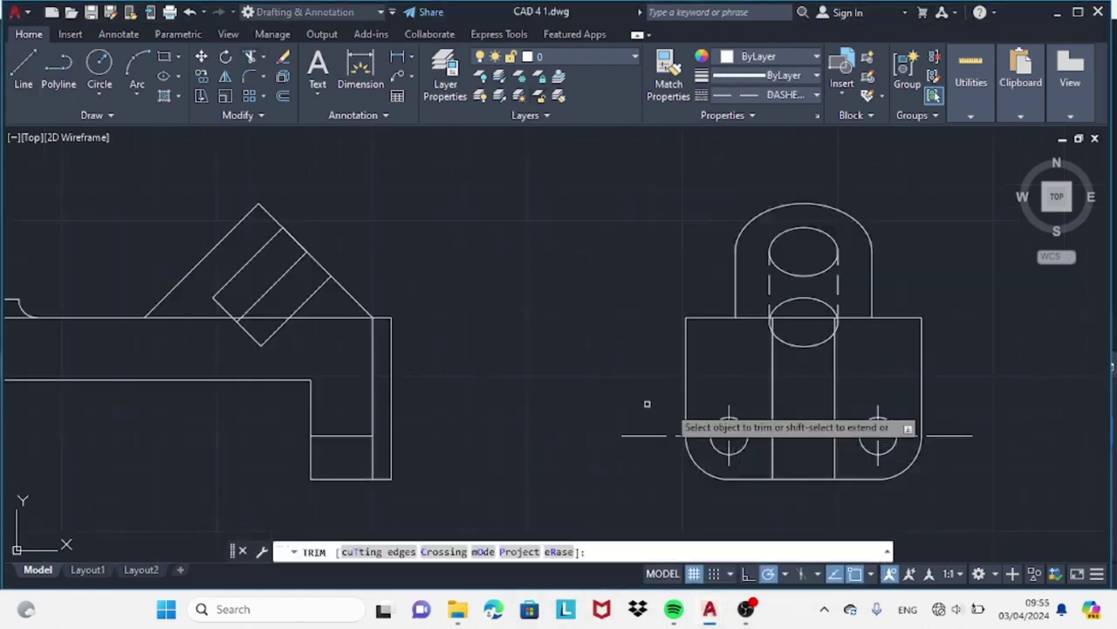
click(729, 417)
- Draw the dashed horizontal hidden line 18 units off and stretch its left end
click(26, 68)
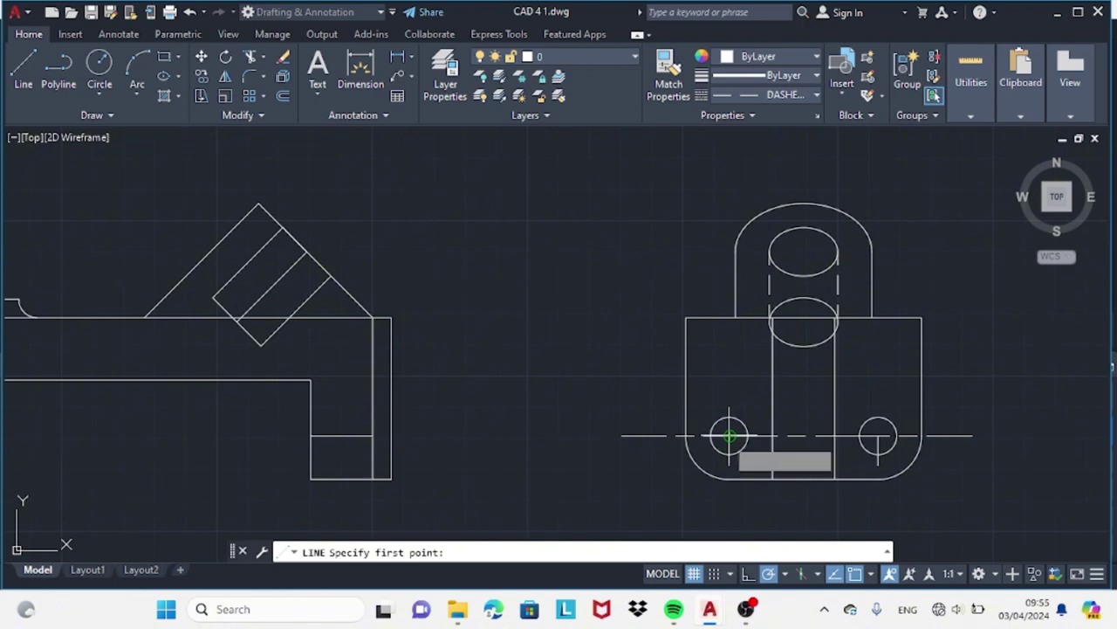
text(8)
key(Return)
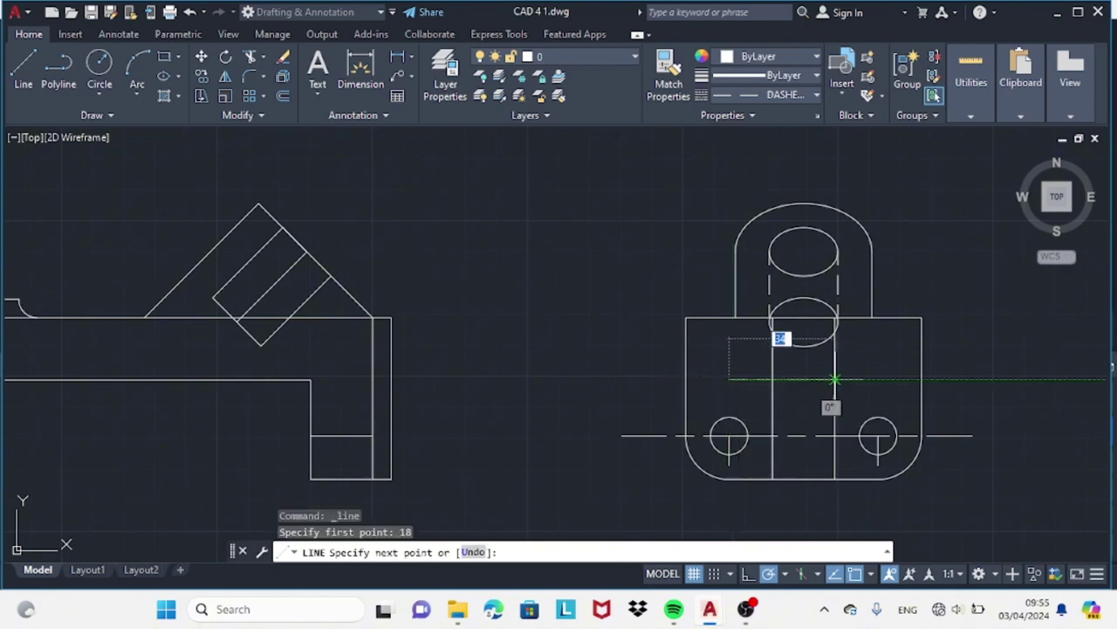
click(921, 377)
key(Escape)
click(699, 379)
click(686, 380)
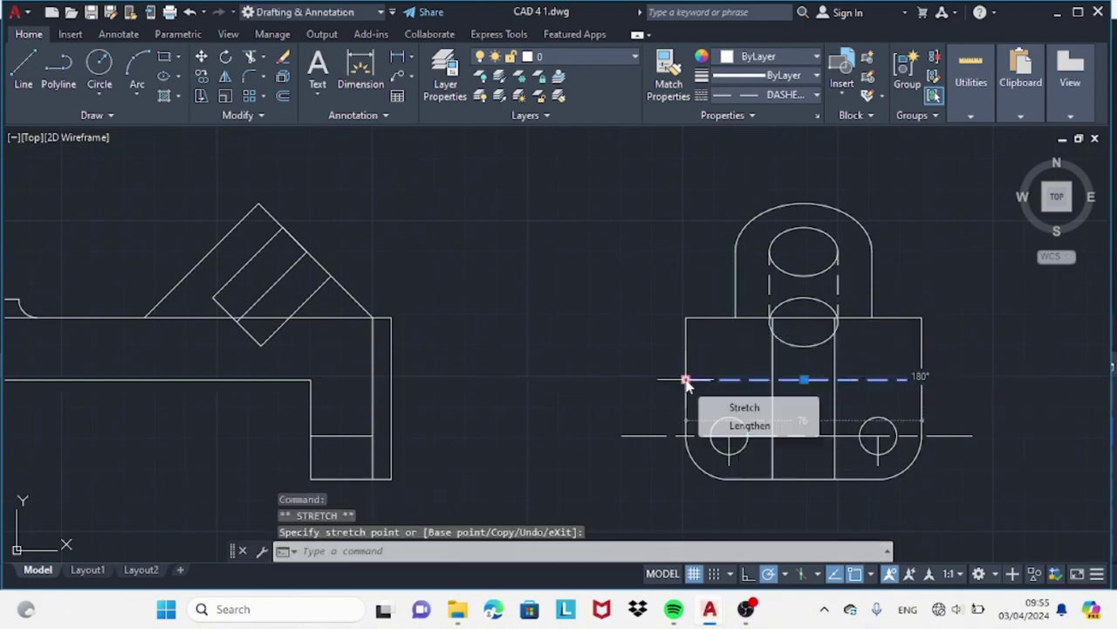
click(790, 94)
key(Escape)
- Add short vertical dashed lines from the hidden line down to each hole
key(space)
click(729, 436)
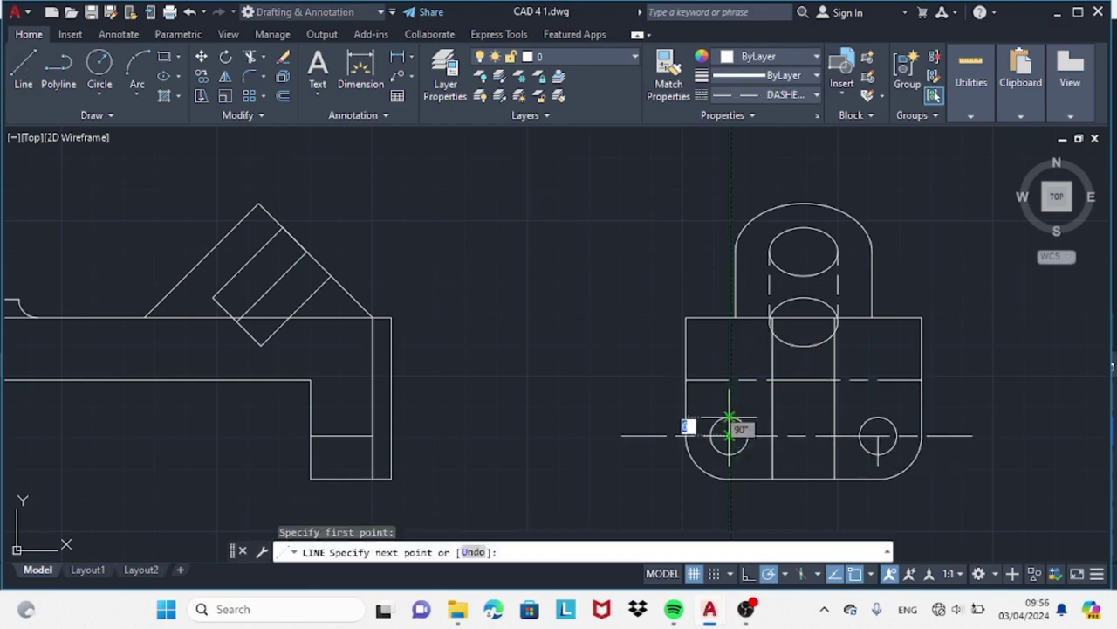
key(Return)
key(Escape)
click(24, 70)
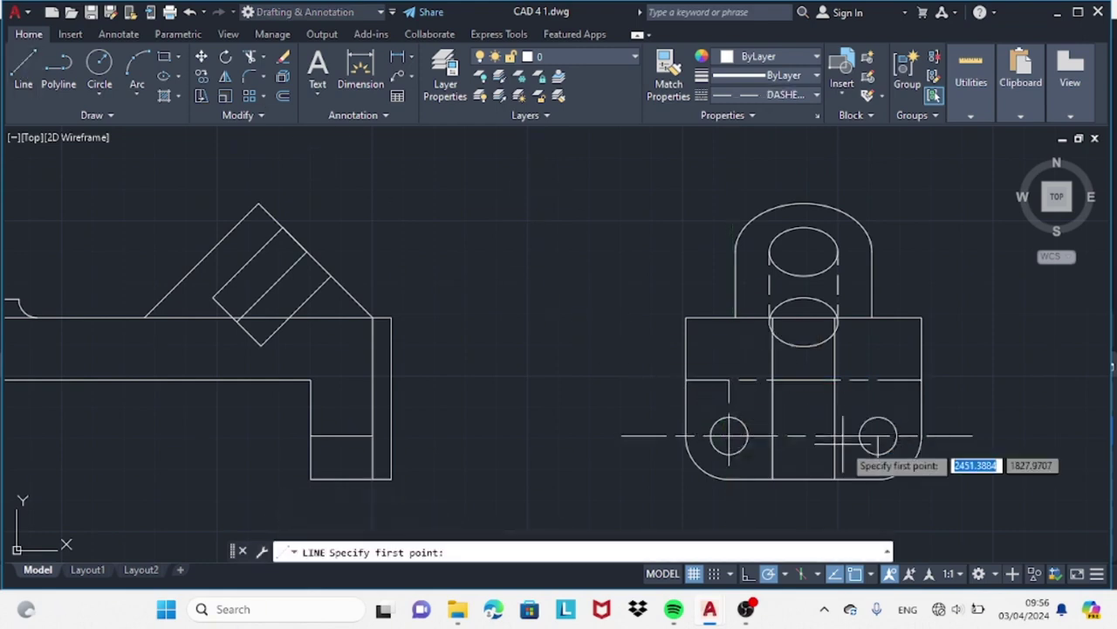
click(877, 435)
click(877, 380)
key(Escape)
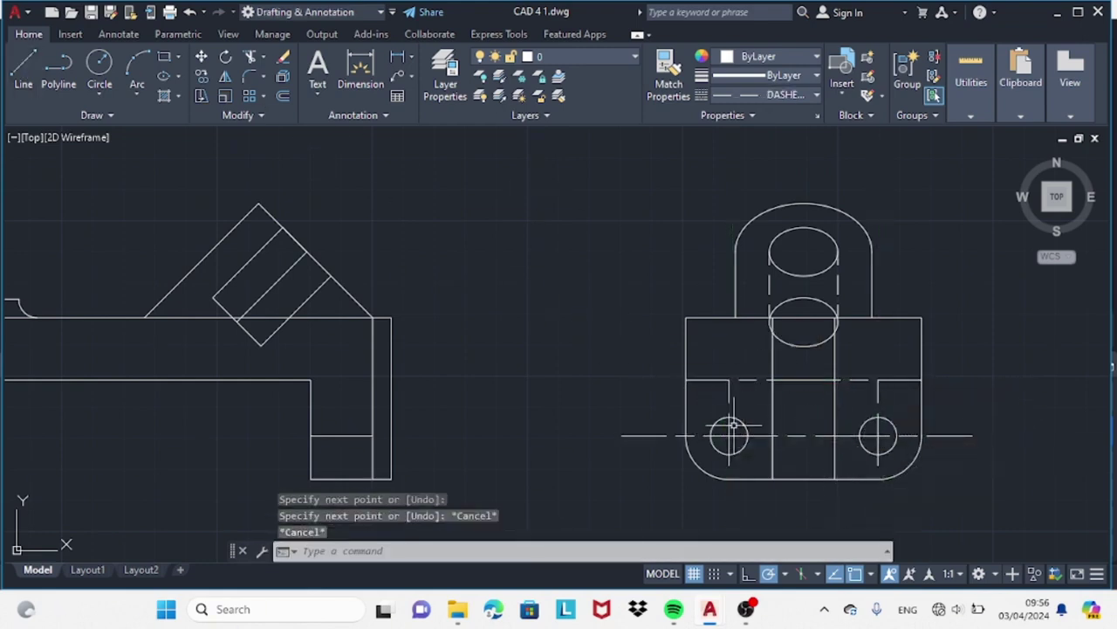
- Adjust the linetype scale of the new dashed lines in Properties
right_click(445, 201)
click(489, 563)
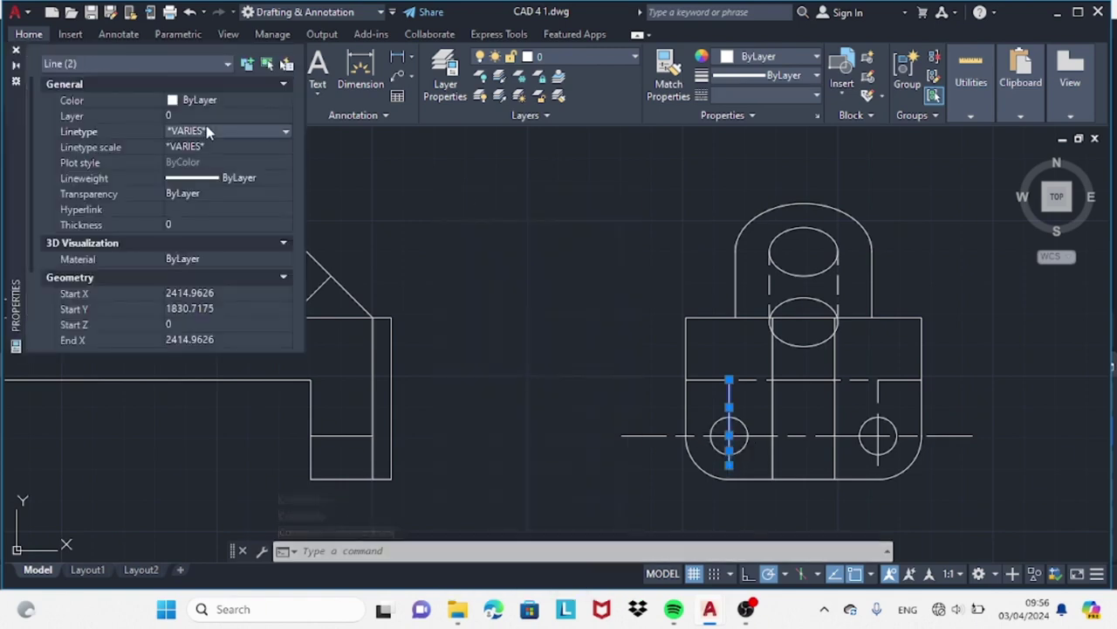
click(276, 132)
click(264, 149)
key(ctrl+1)
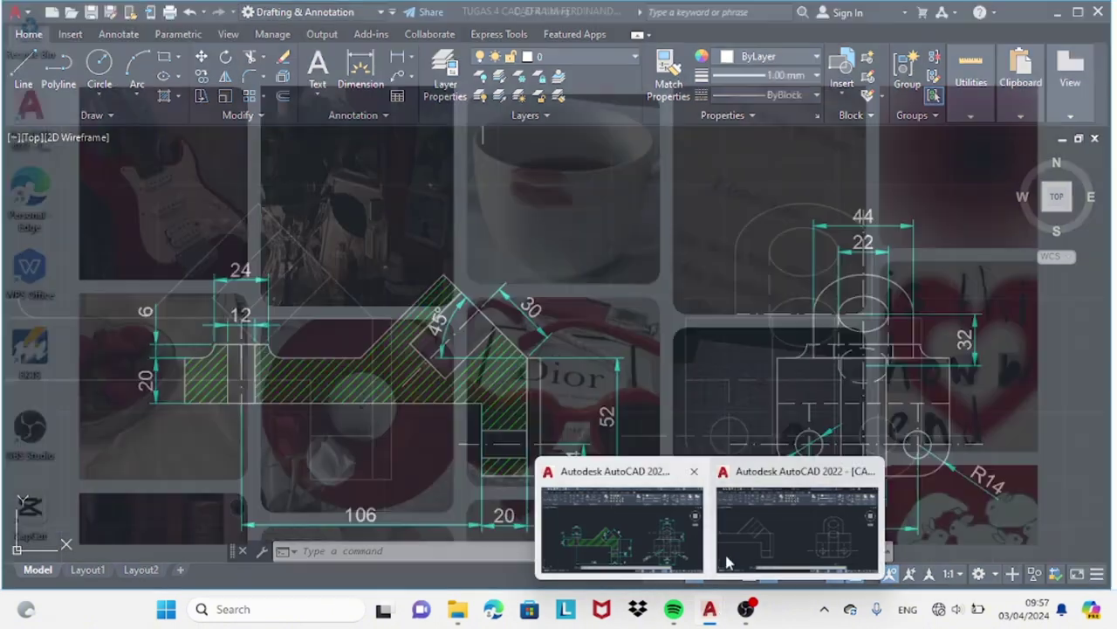
- Draw a vertical ACAD_ISO centre line through the right-hand view's boss
click(677, 537)
click(801, 532)
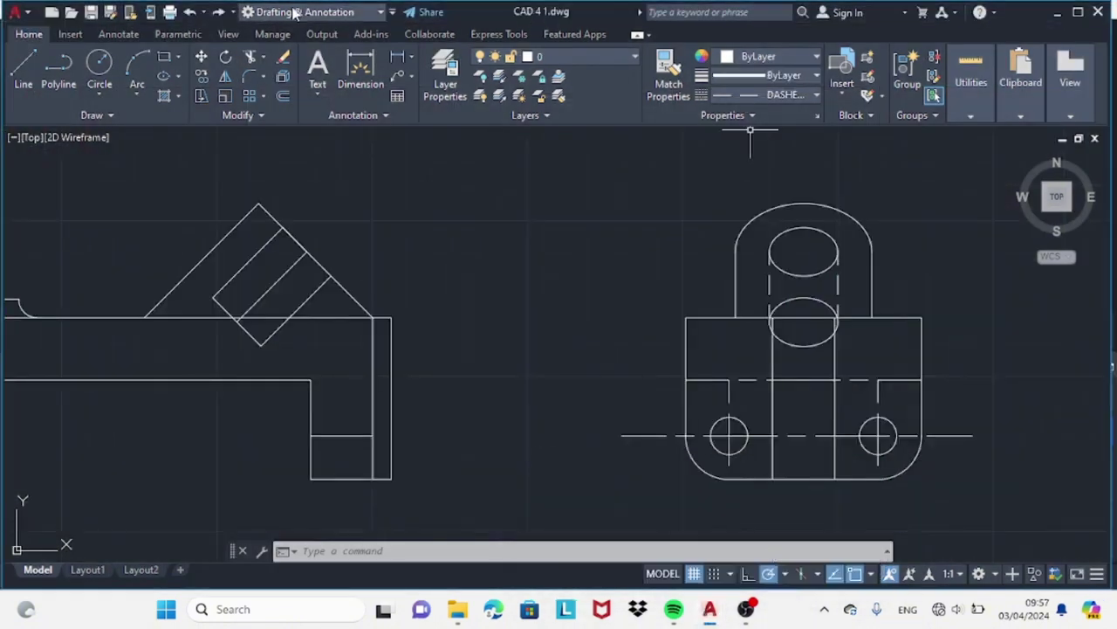
click(768, 95)
click(774, 150)
key(l)
key(space)
click(804, 166)
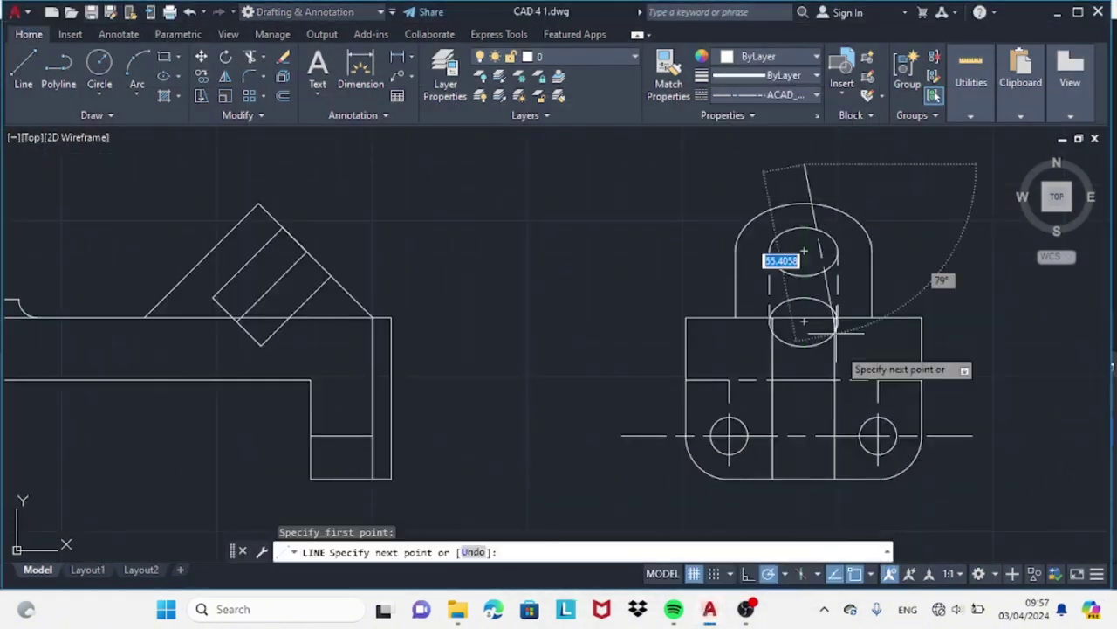
click(804, 478)
key(Escape)
key(Escape)
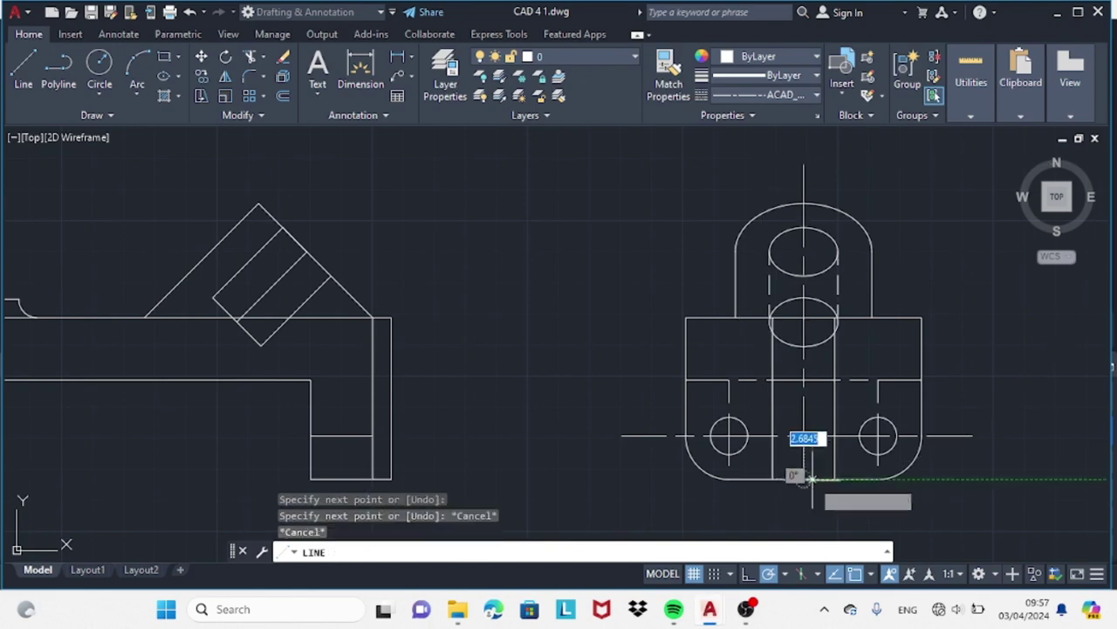
- In the reference drawing, measure the front view's step height, reading 6
click(668, 534)
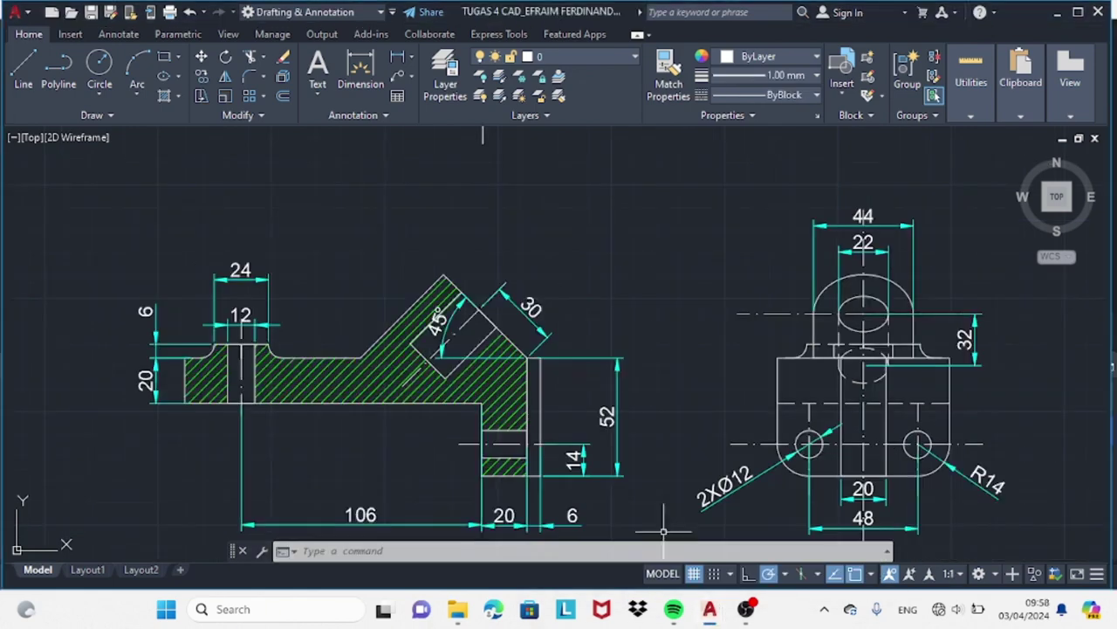
click(797, 528)
mouse_move(710, 610)
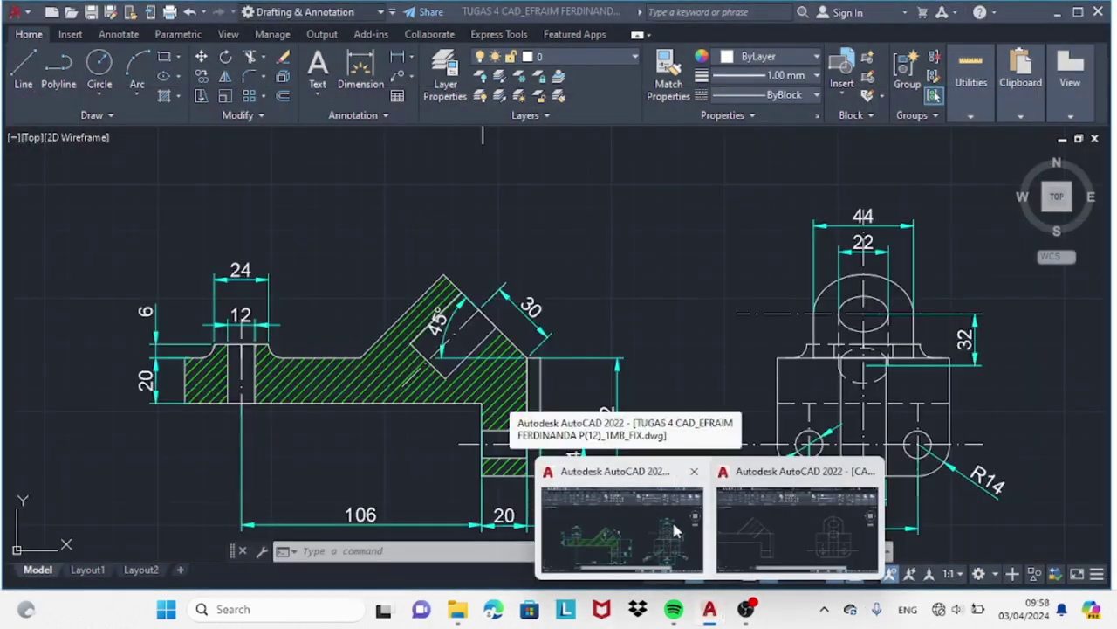
click(674, 530)
key(Return)
click(777, 358)
click(794, 344)
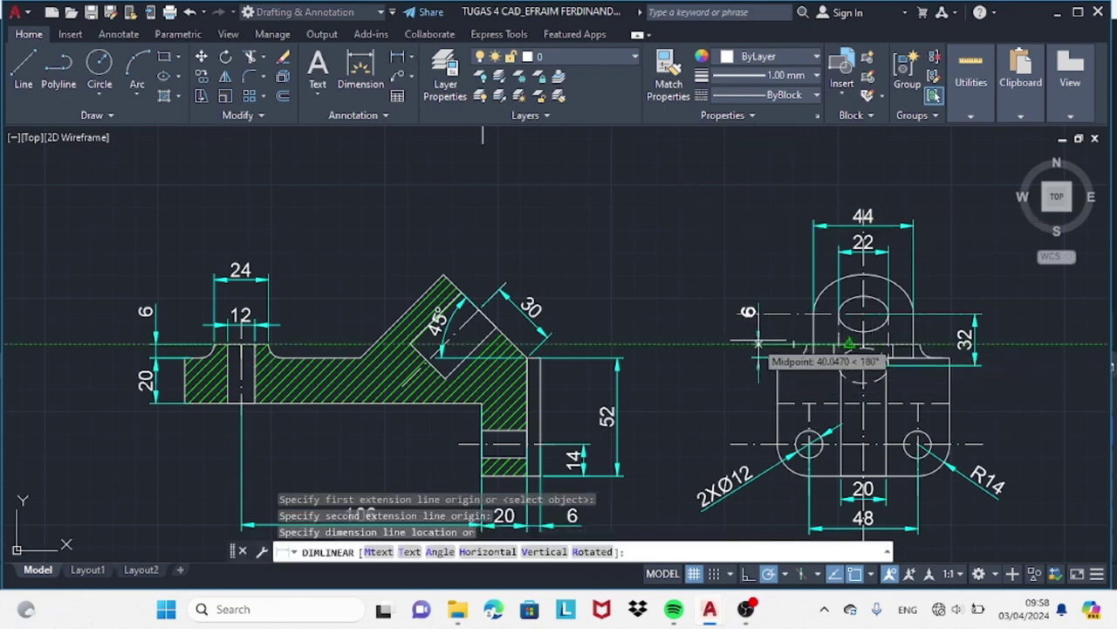
key(Escape)
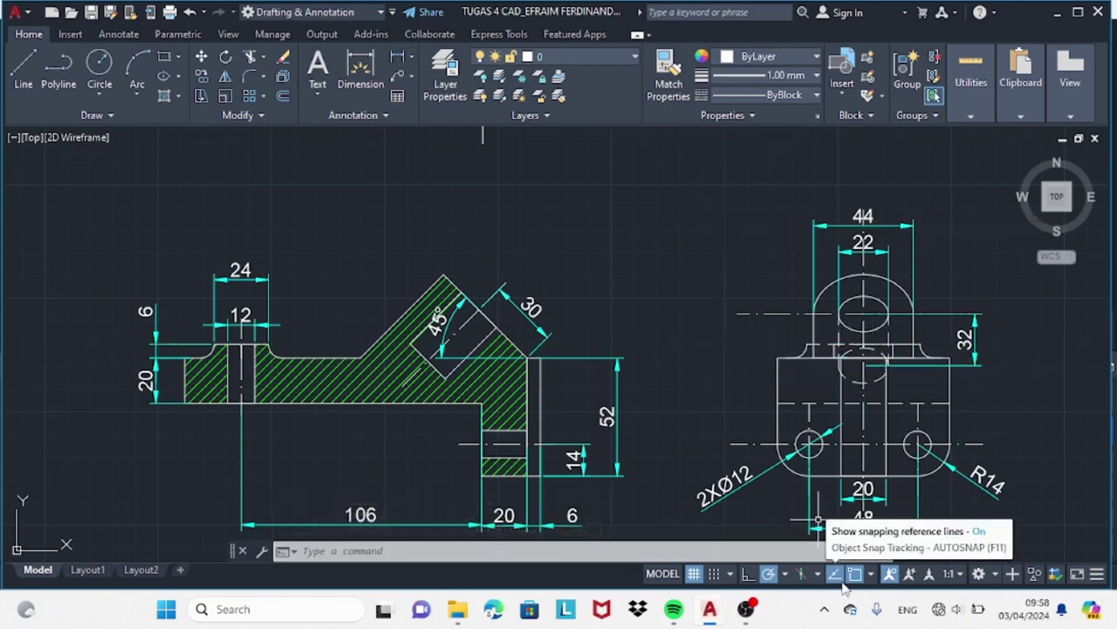
- Switch back to CAD 4 1 and start the LINE command
click(724, 529)
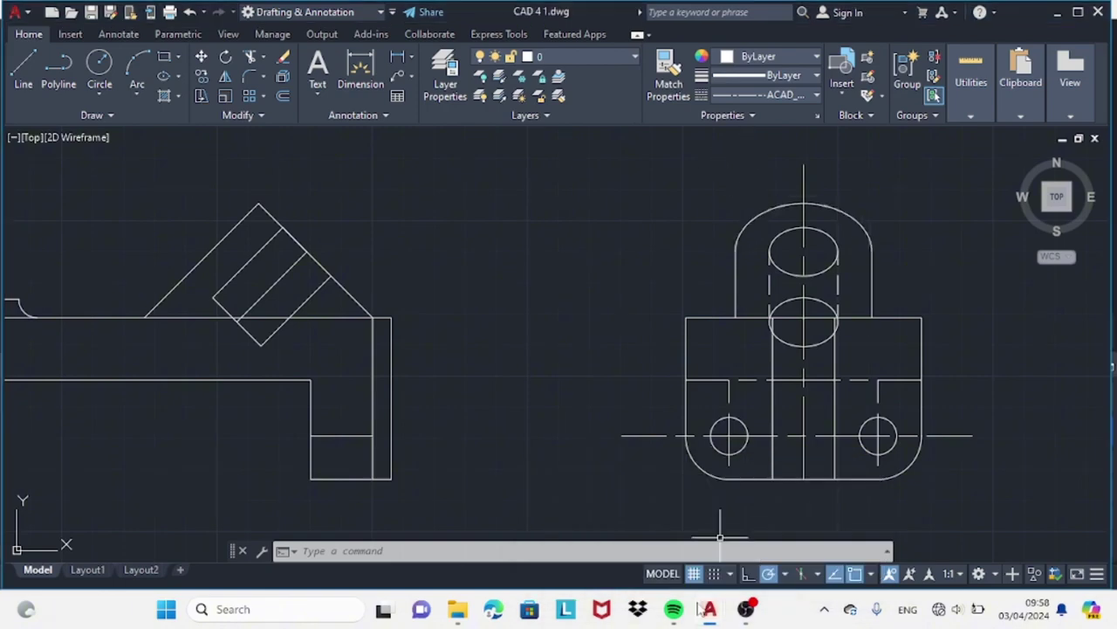
key(alt+Tab)
mouse_move(709, 609)
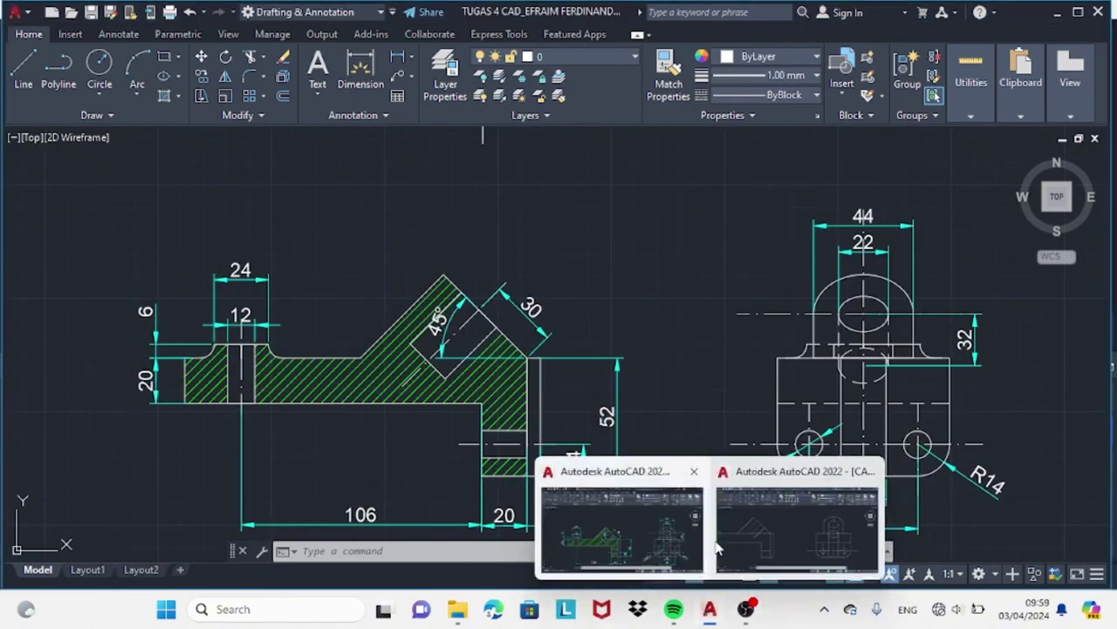
click(799, 524)
text(l)
key(Return)
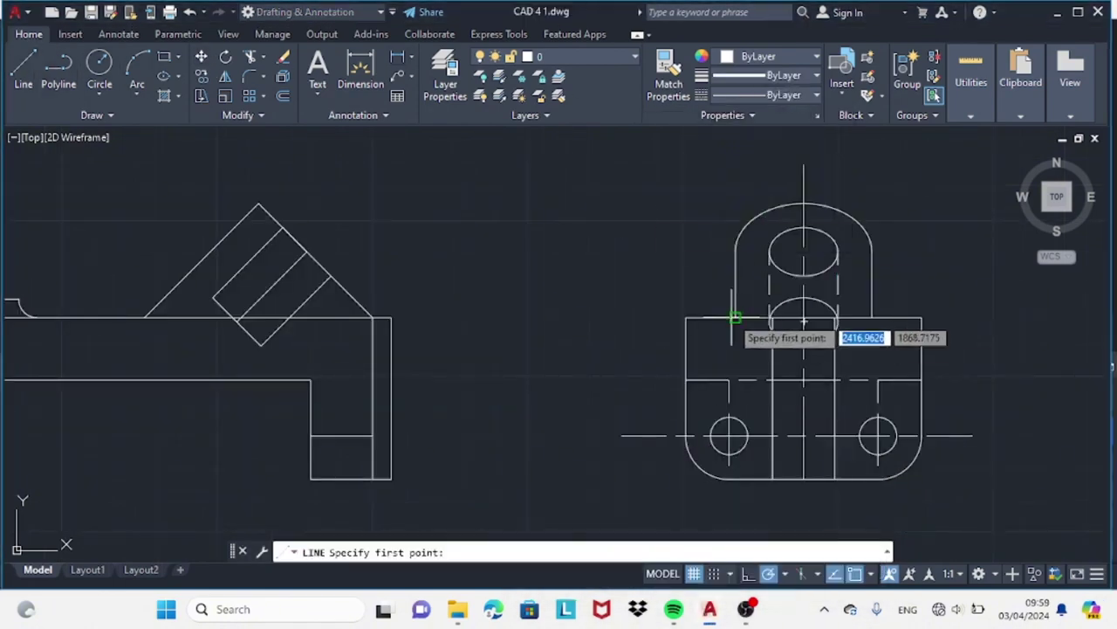
- Measure the step's offsets in the reference drawing, reading 7 from the edge
click(723, 524)
click(348, 70)
click(785, 357)
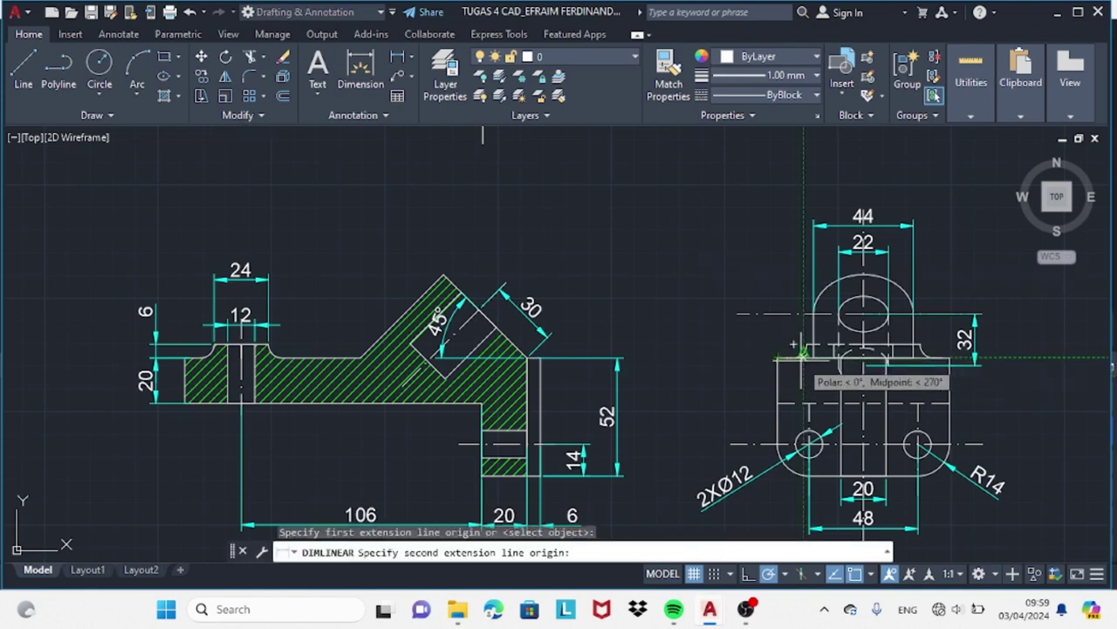
click(811, 358)
key(Escape)
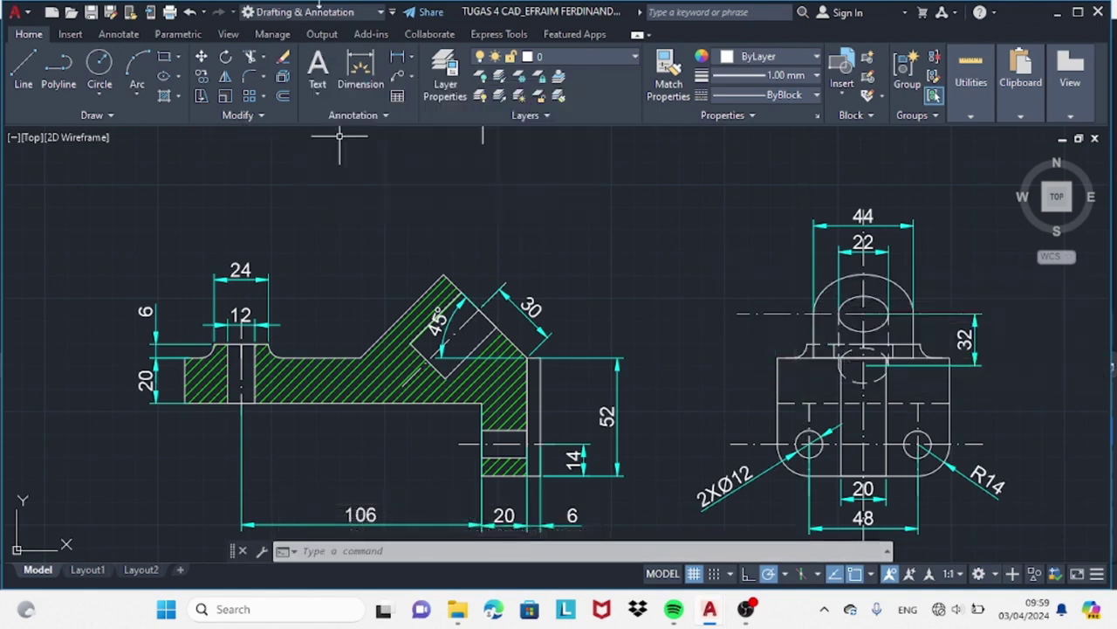
click(361, 70)
click(813, 314)
click(829, 315)
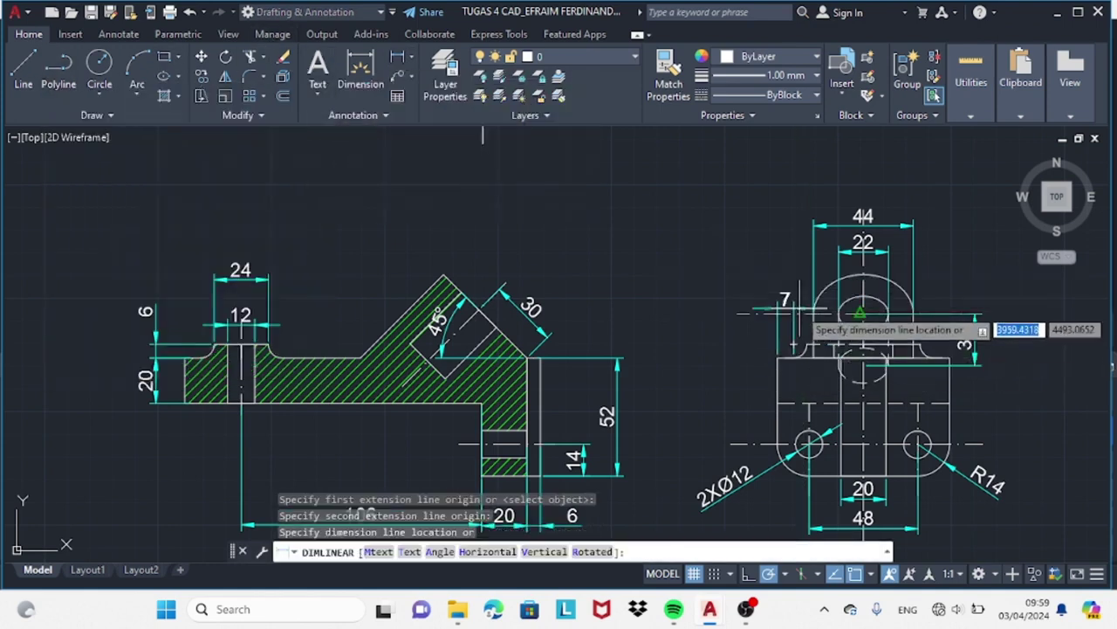
key(Escape)
- Try tracking from the block's top corner, then undo the misplaced line
click(756, 534)
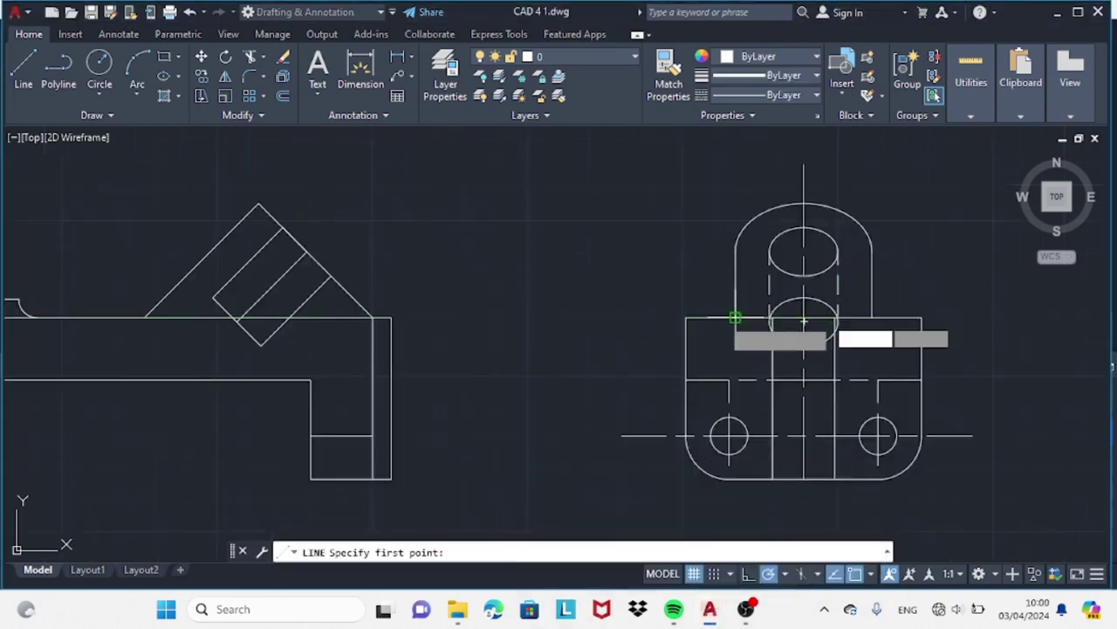
click(704, 319)
mouse_move(709, 609)
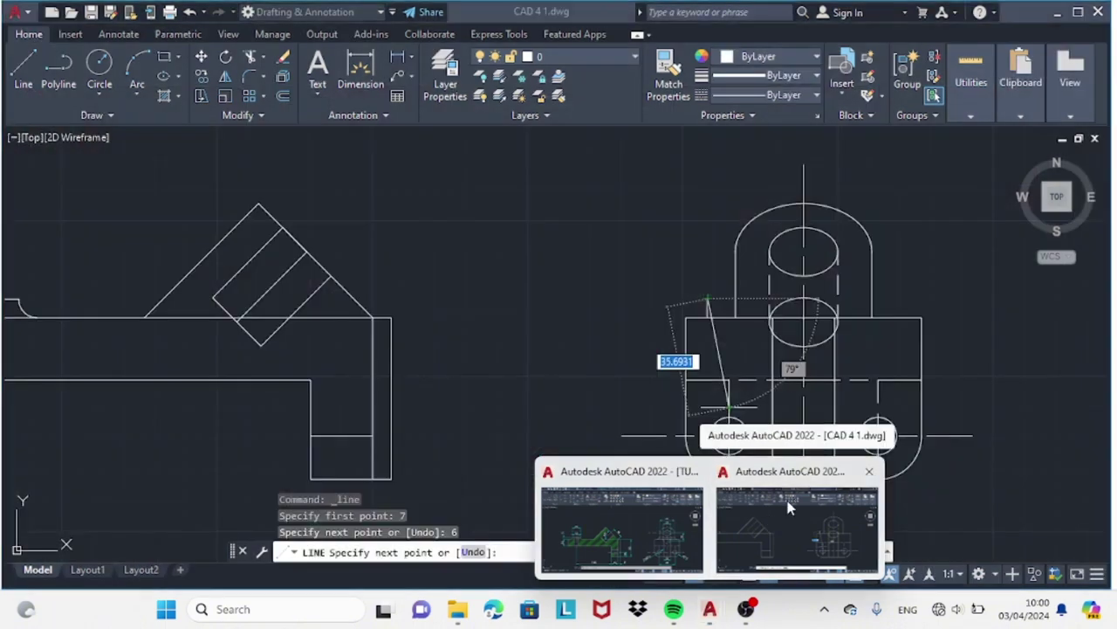
click(739, 428)
click(805, 382)
key(Escape)
key(ctrl+z)
- Draw the step line from 7 units inside the corner to the centreline
text(l)
key(Return)
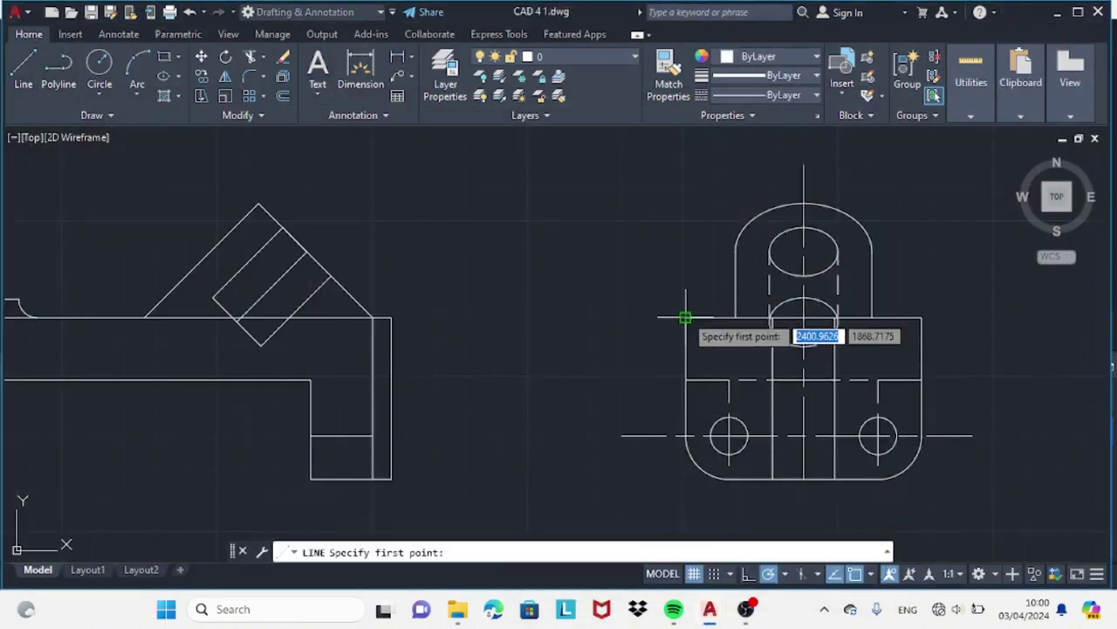
text(7)
key(Return)
click(790, 299)
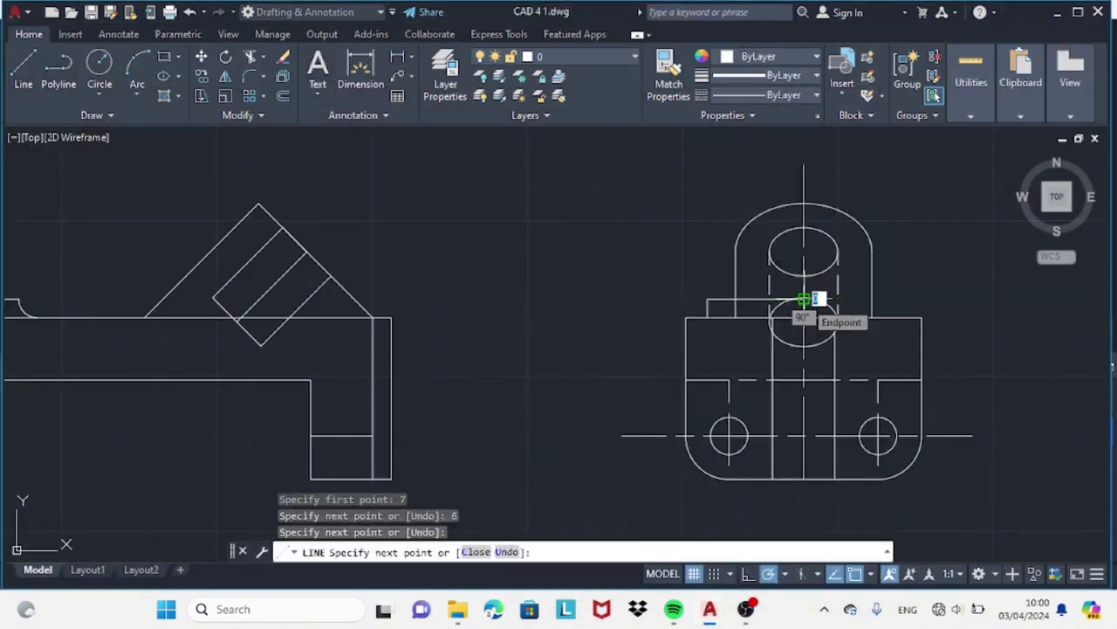
key(Escape)
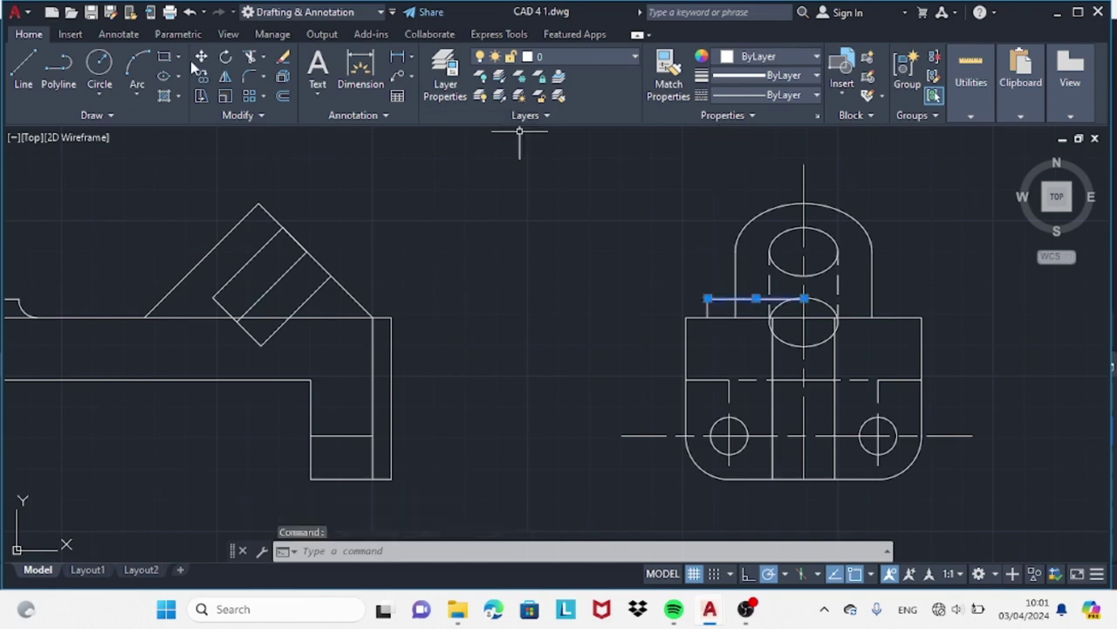
- Mirror the left step lines across the centreline, keeping the originals
click(225, 76)
click(804, 299)
click(803, 344)
key(Return)
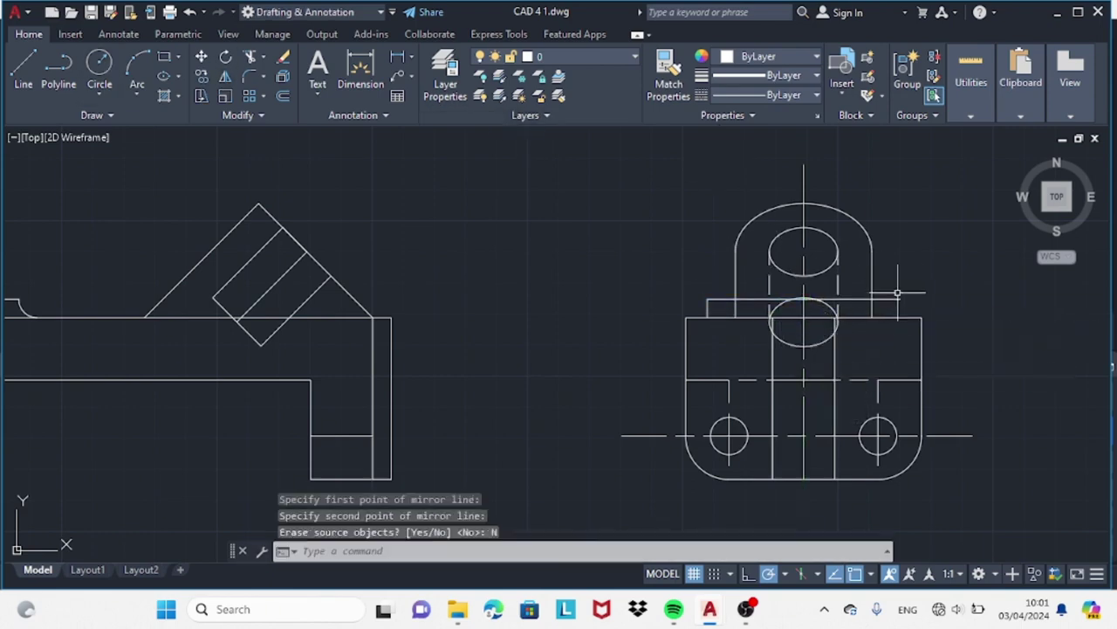
text(l)
key(Return)
click(899, 297)
key(Escape)
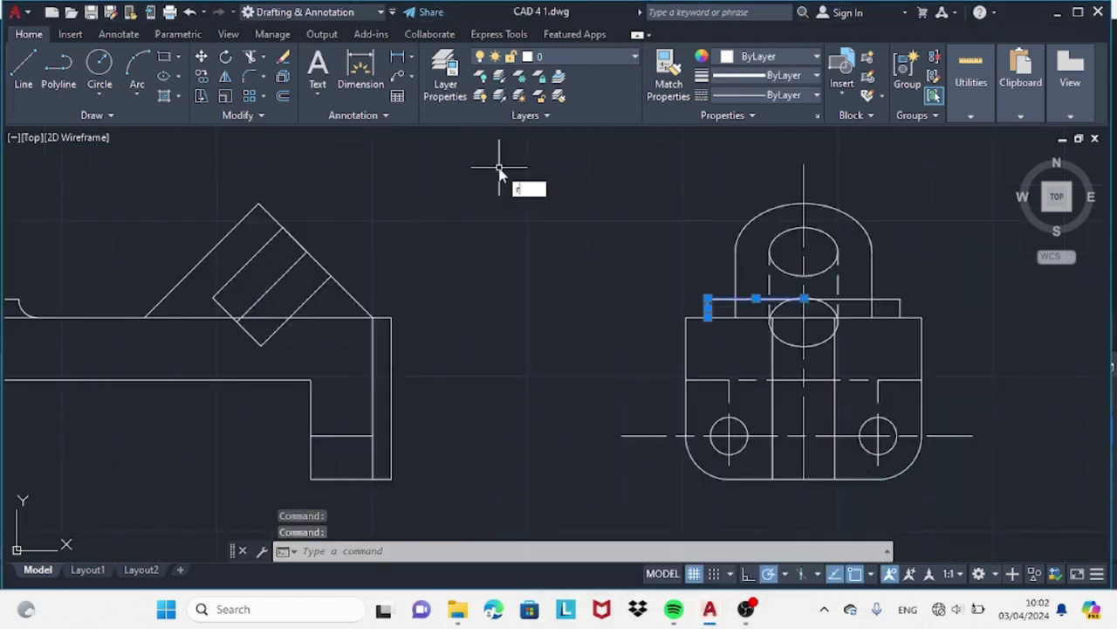
- Set the fillet radius to 6 and try rounding a step corner
click(249, 76)
text(r)
key(Return)
text(6)
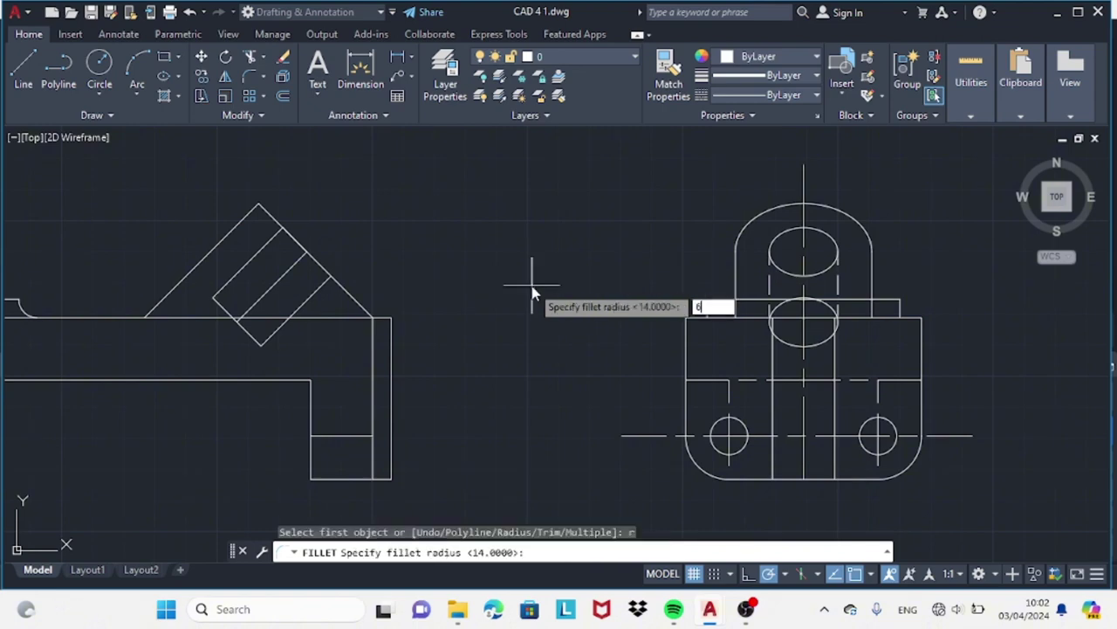
key(Return)
click(707, 311)
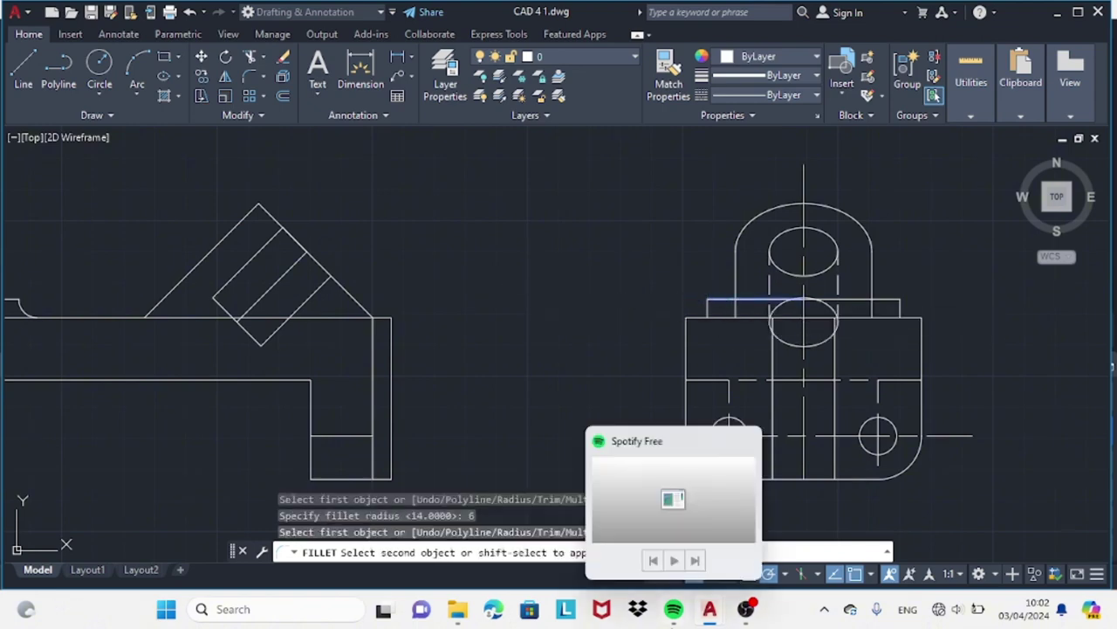
key(Escape)
- Retry filleting the step's left edge, then cancel
key(Return)
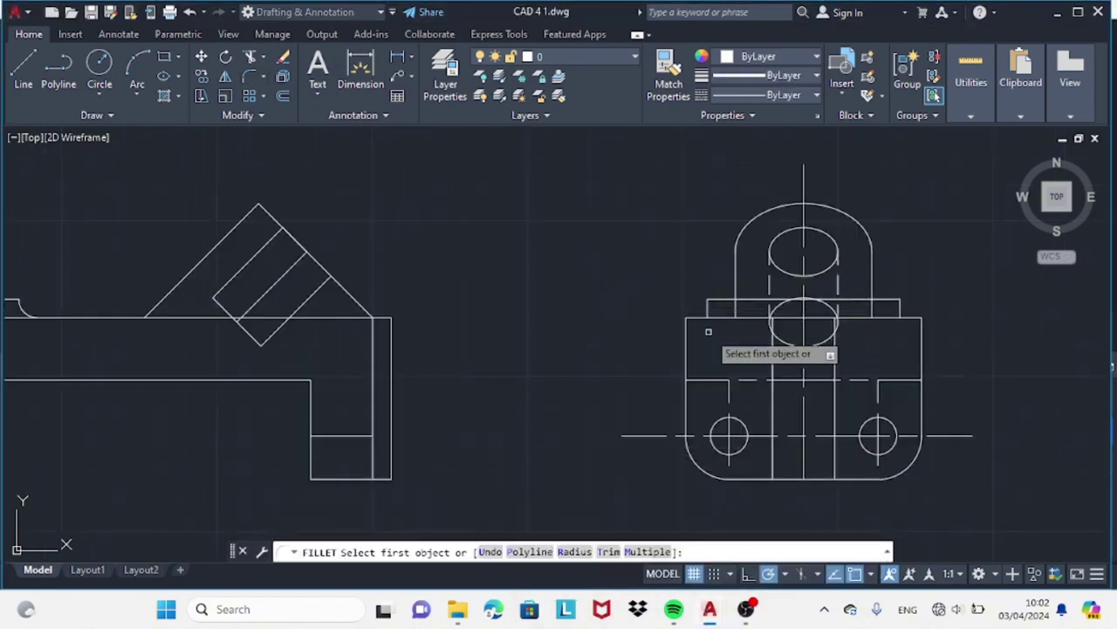
text(r)
key(Return)
key(Return)
click(733, 316)
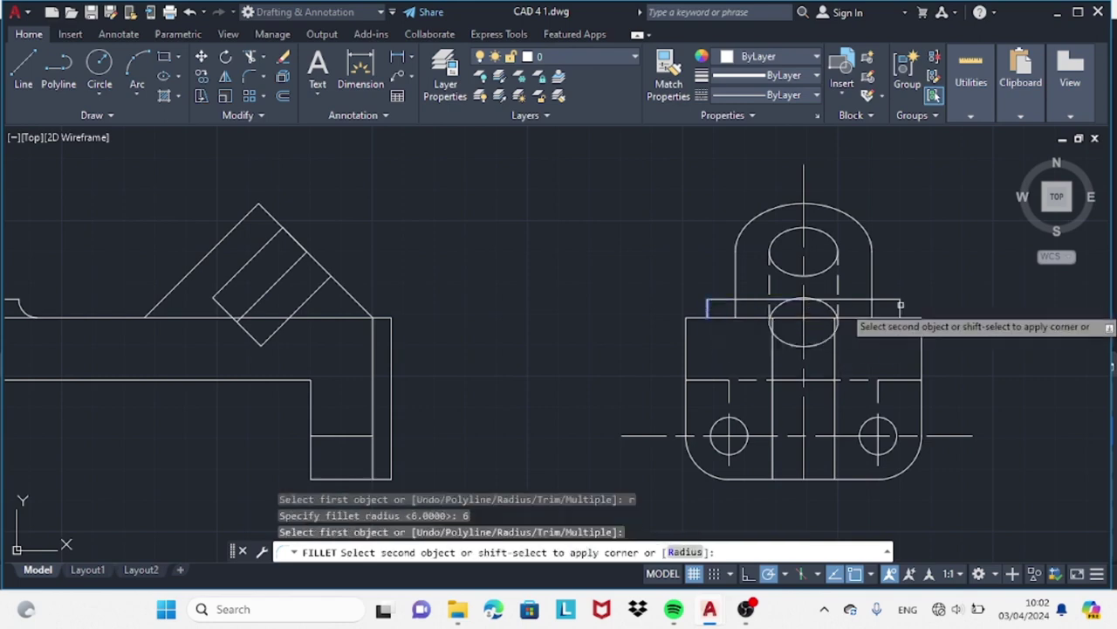
click(250, 77)
click(709, 305)
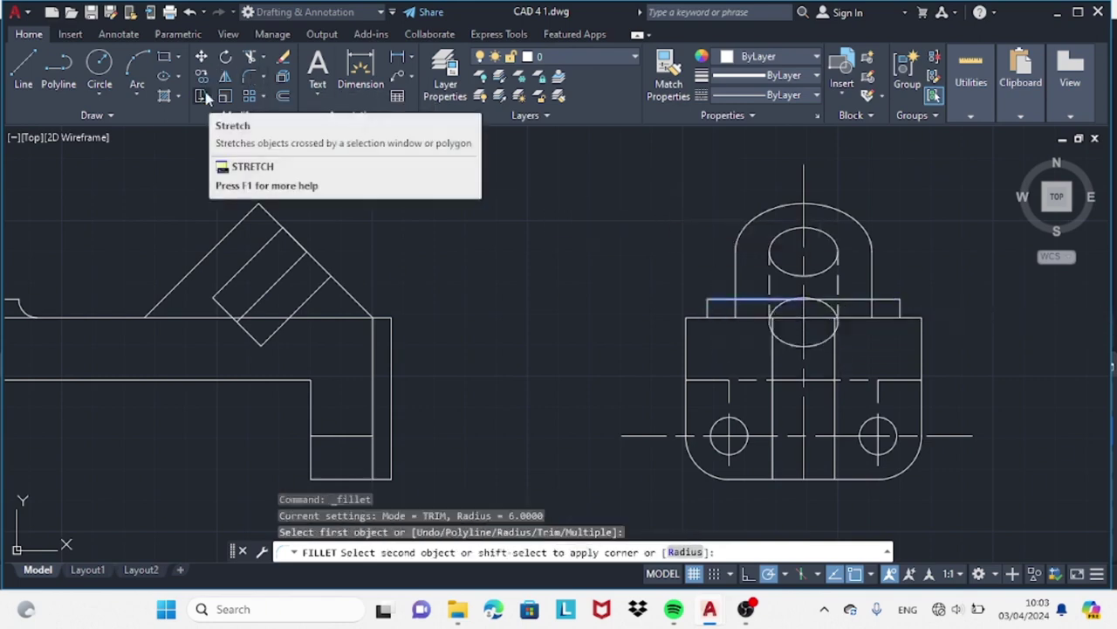
key(Escape)
mouse_move(710, 610)
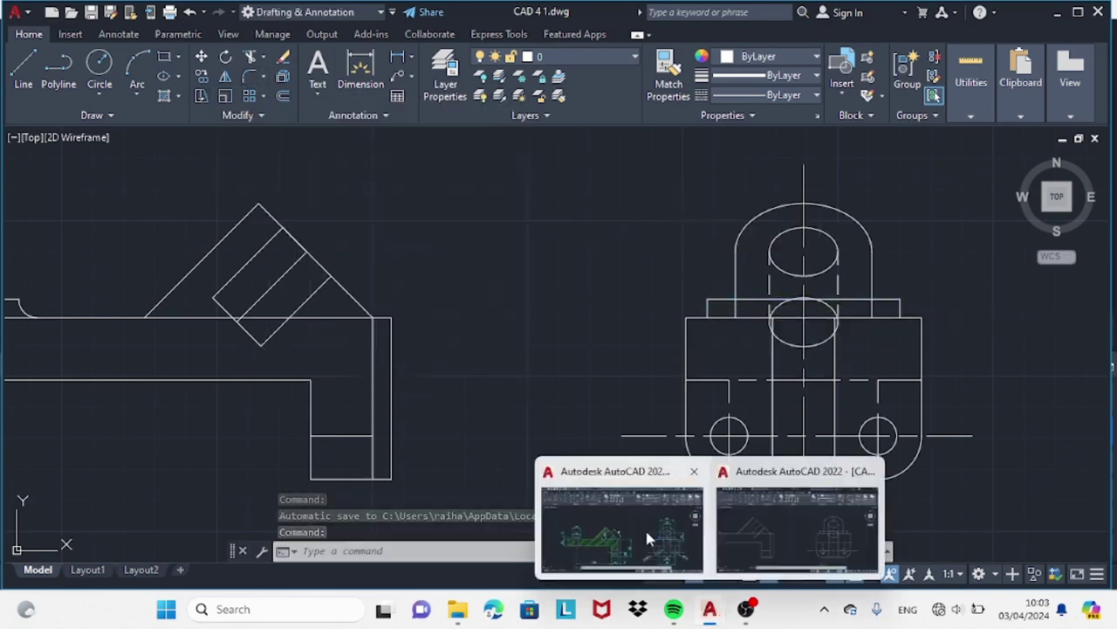
- On the reference drawing, measure the lower leg's hole spacing, which reads 8
click(648, 539)
click(397, 56)
click(505, 443)
click(504, 471)
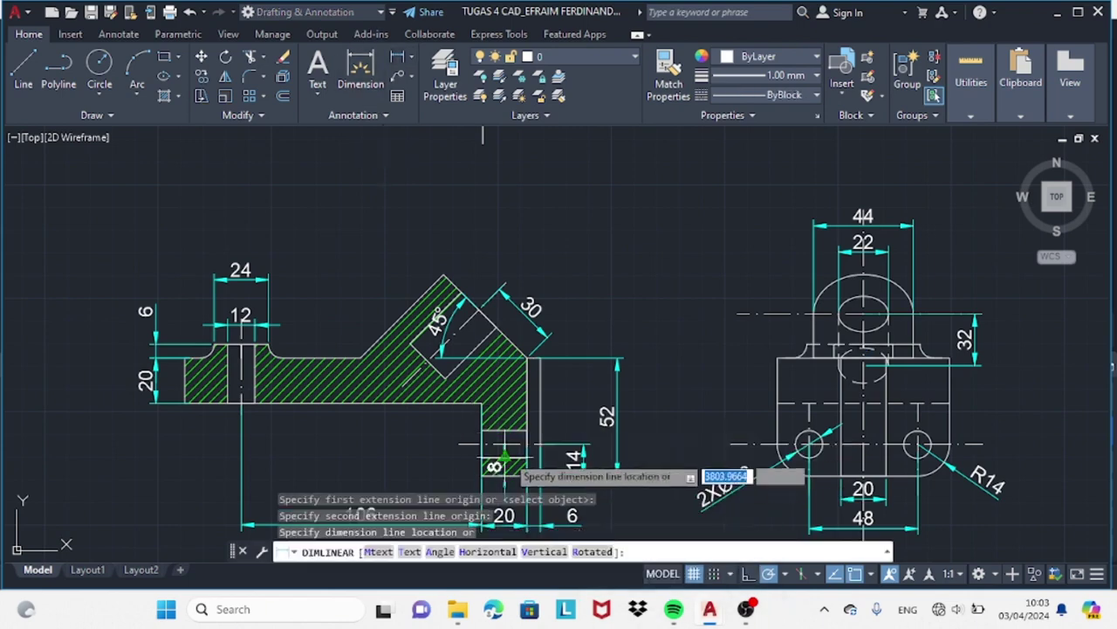
key(Escape)
key(Return)
click(504, 457)
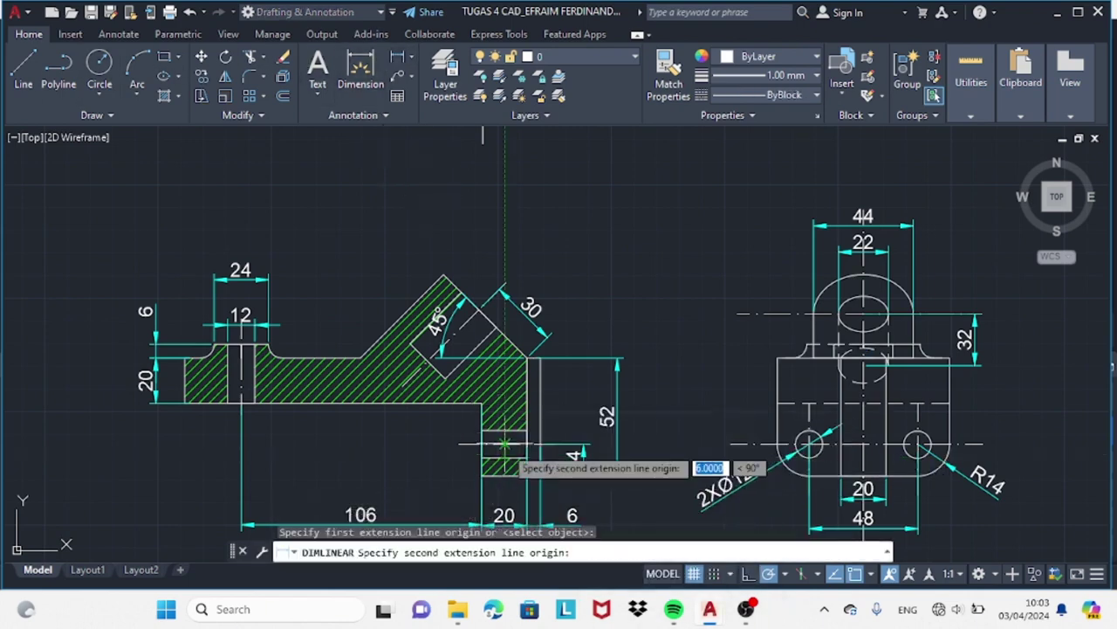
click(505, 444)
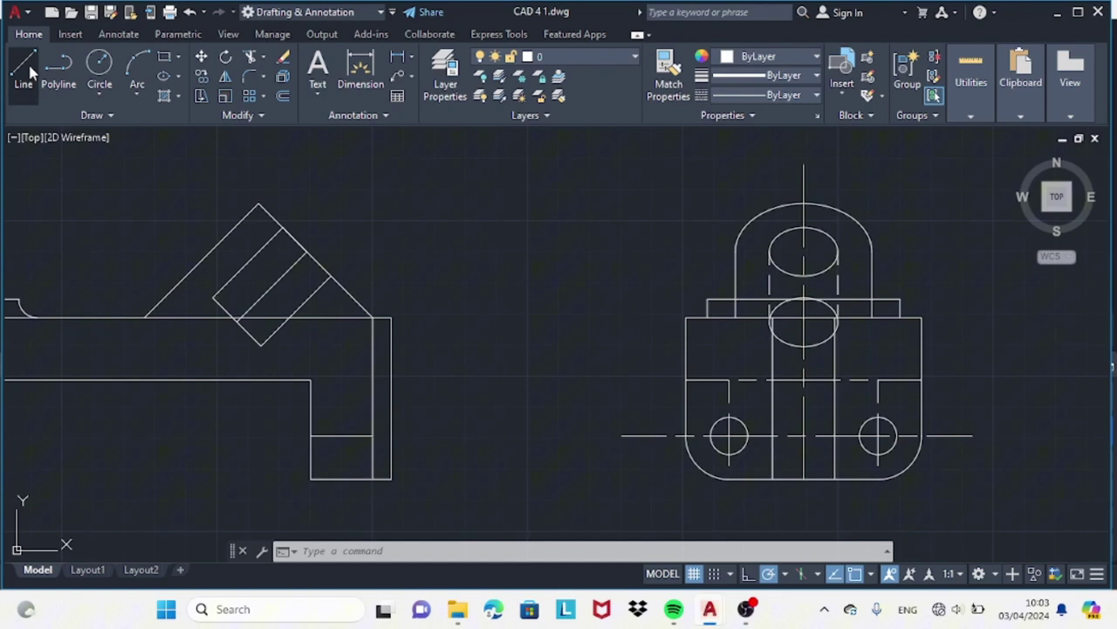
- In CAD 4 1, draw an 8-unit line up from the bottom edge's midpoint, then undo the extra segment
click(26, 68)
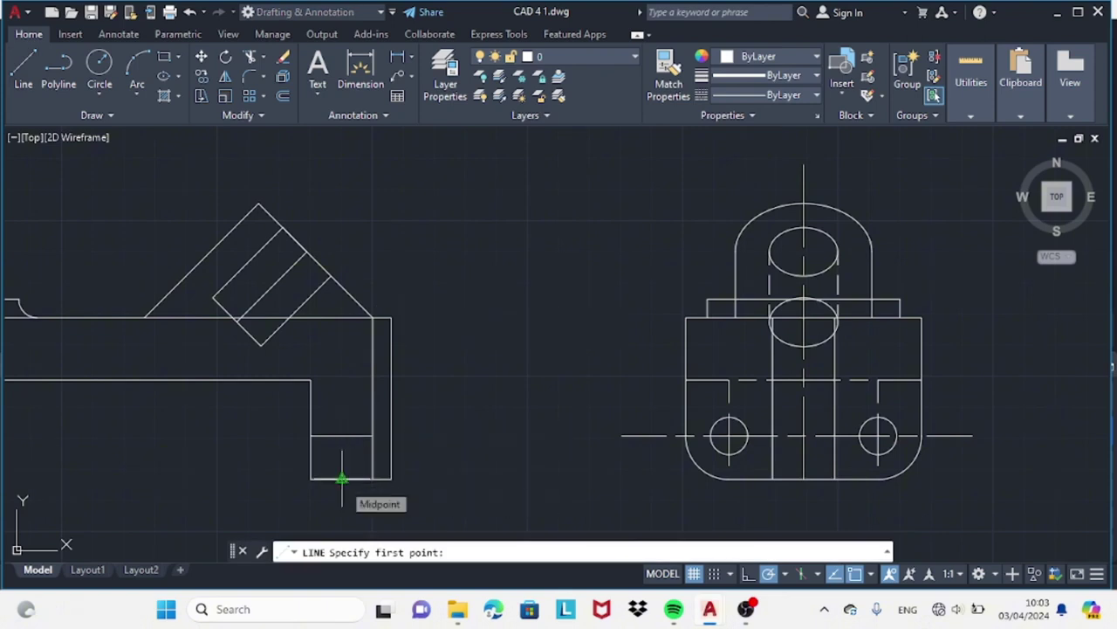
click(341, 477)
text(8)
key(Return)
key(Escape)
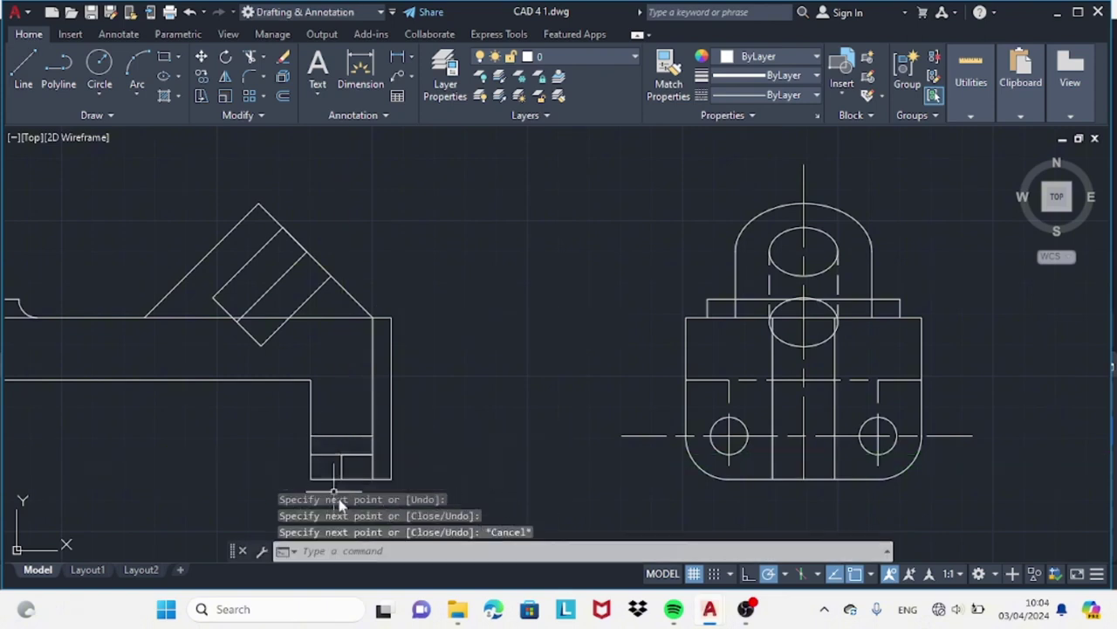
key(ctrl+z)
- Draw a horizontal line across the slot, starting 6 units from the corner
text(l)
key(space)
key(Escape)
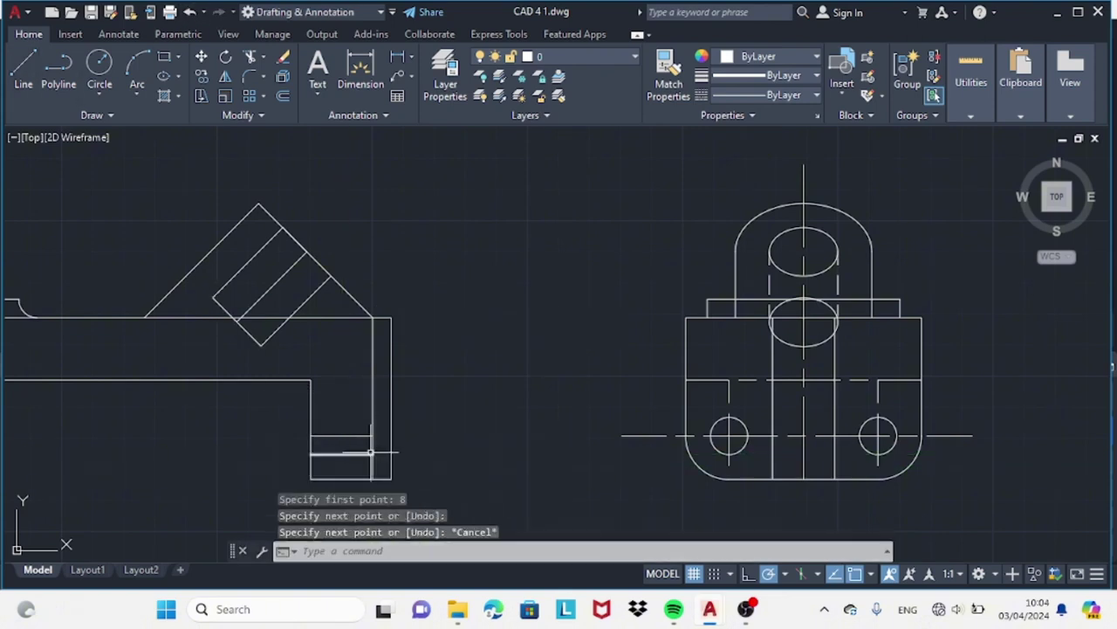
text(l)
key(space)
text(6)
key(Return)
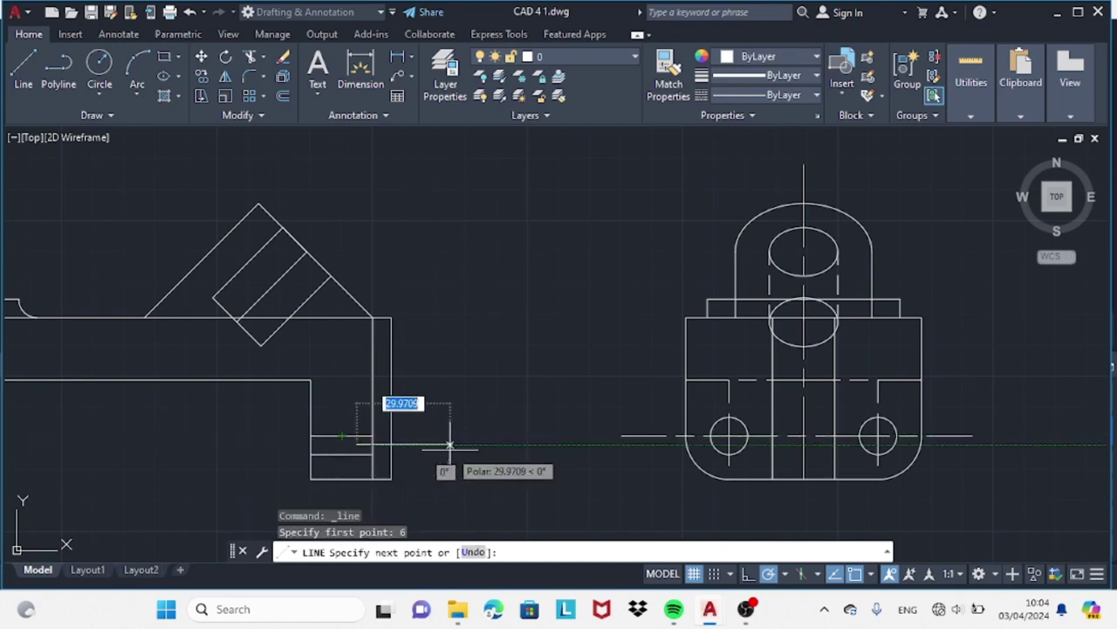
click(311, 444)
key(Escape)
click(24, 58)
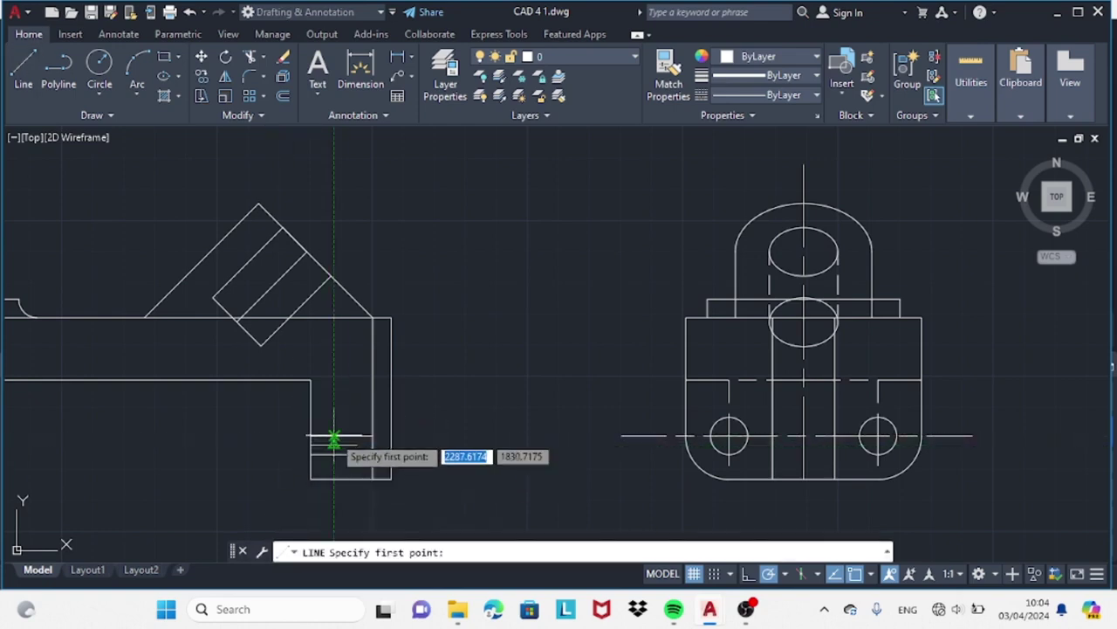
text(6)
key(Return)
key(Escape)
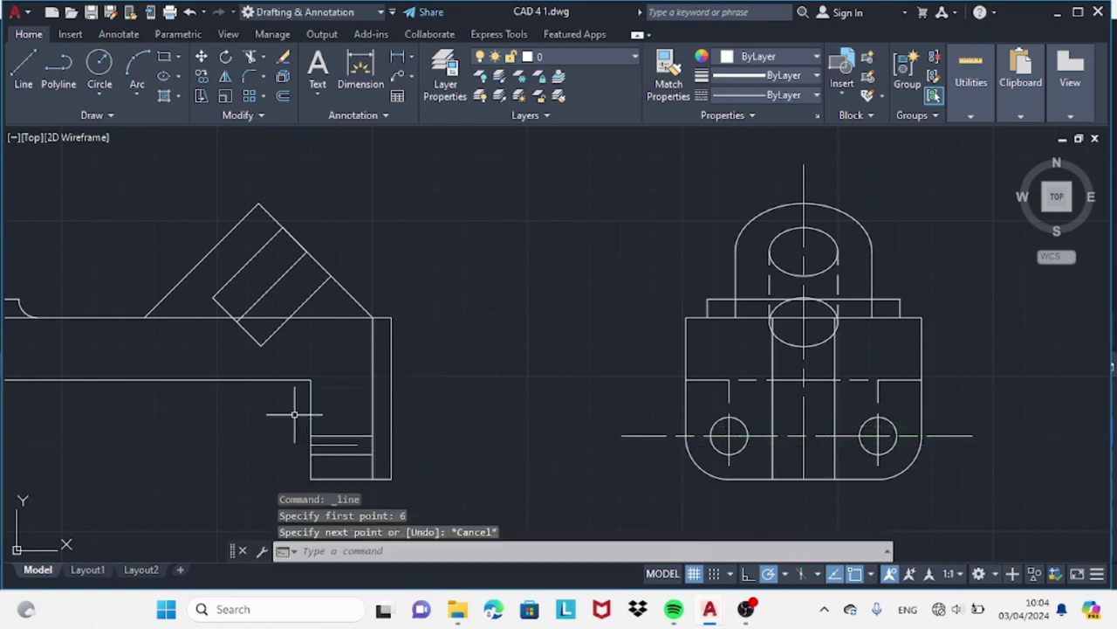
- Dimension the reference lower leg's hole height, placing a vertical 14 dimension
click(400, 57)
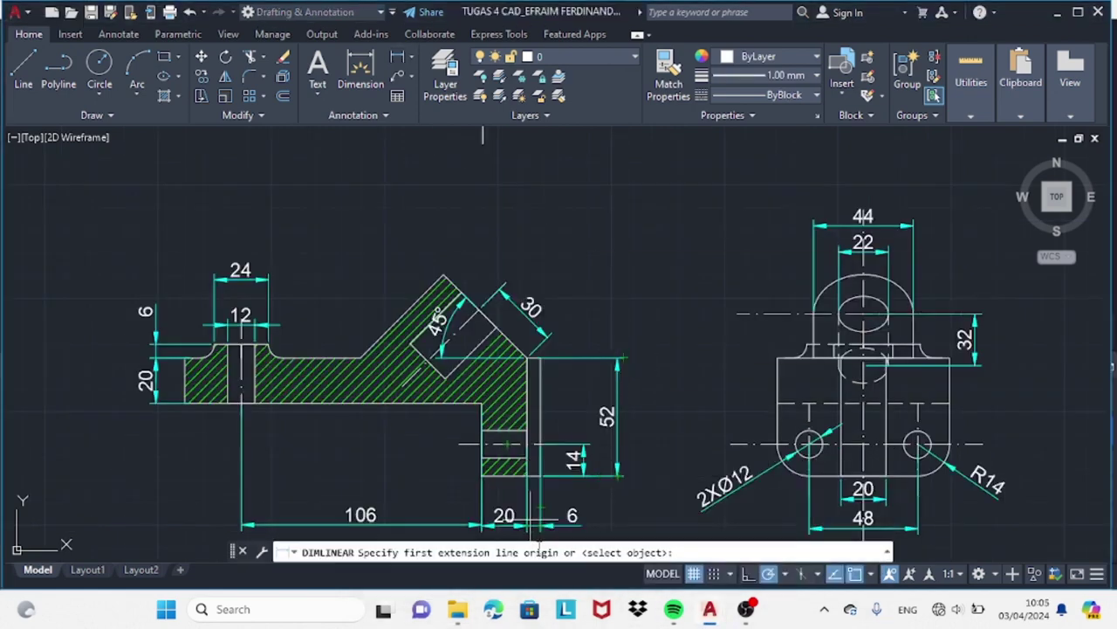
click(504, 475)
click(504, 445)
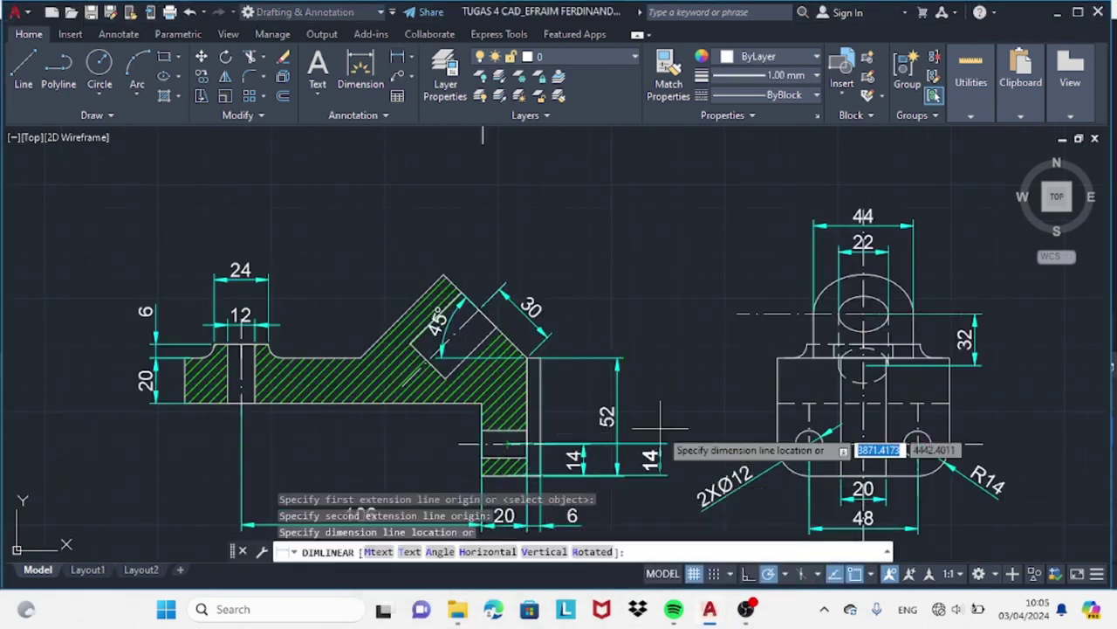
click(578, 458)
key(Return)
click(504, 476)
click(505, 455)
key(Escape)
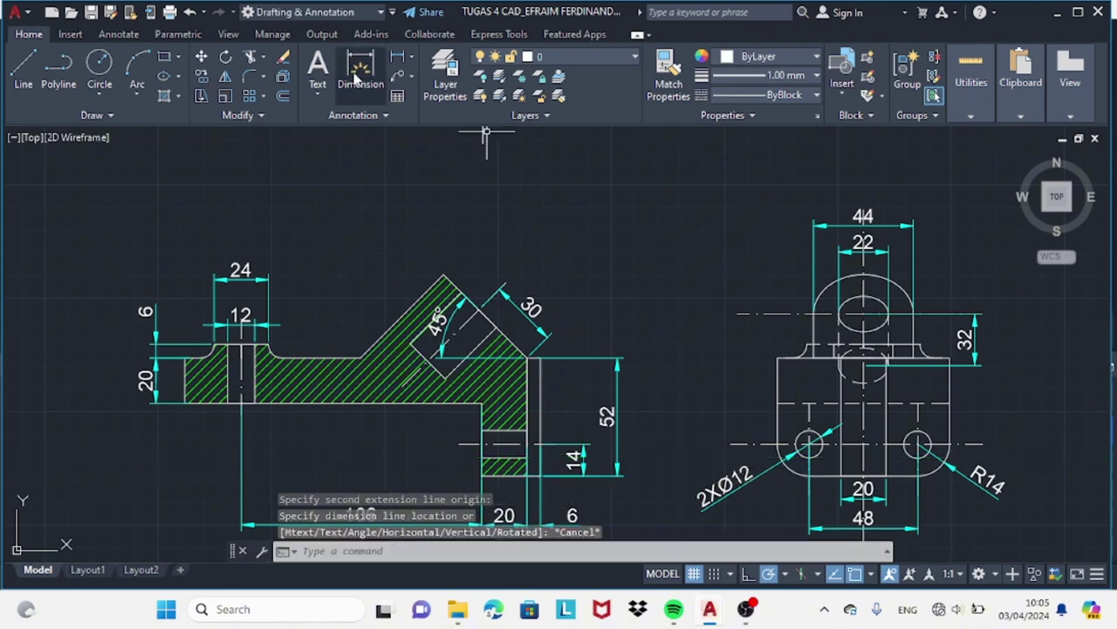
- Re-measure the lower hole's edges on the reference drawing with repeated trial linear dimensions
key(Return)
click(504, 476)
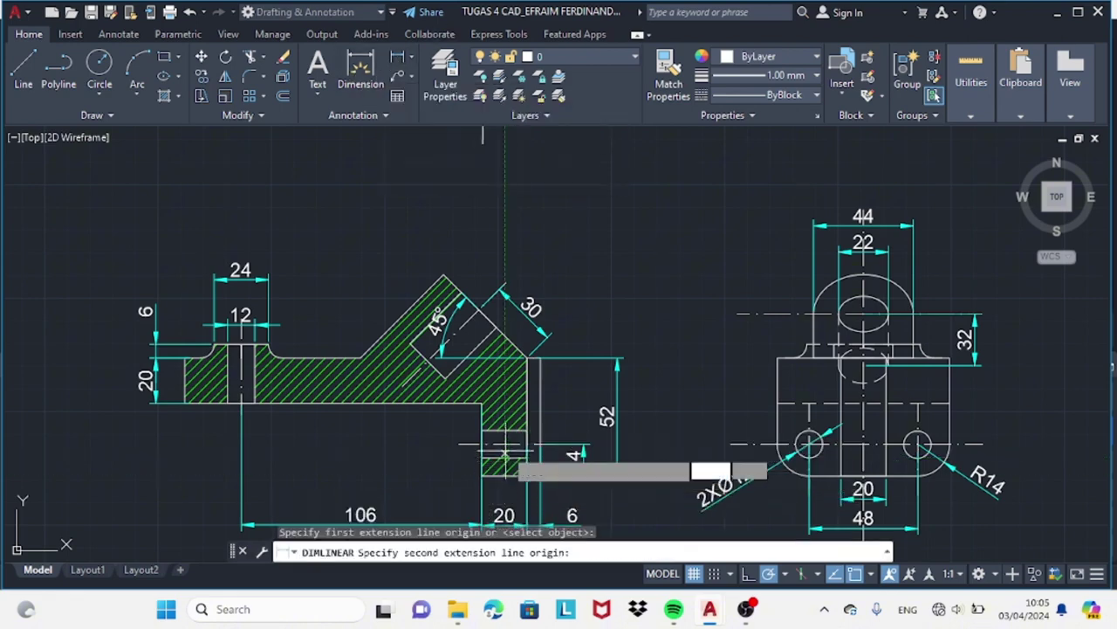
click(504, 447)
key(Escape)
key(Return)
click(504, 444)
click(504, 476)
key(Escape)
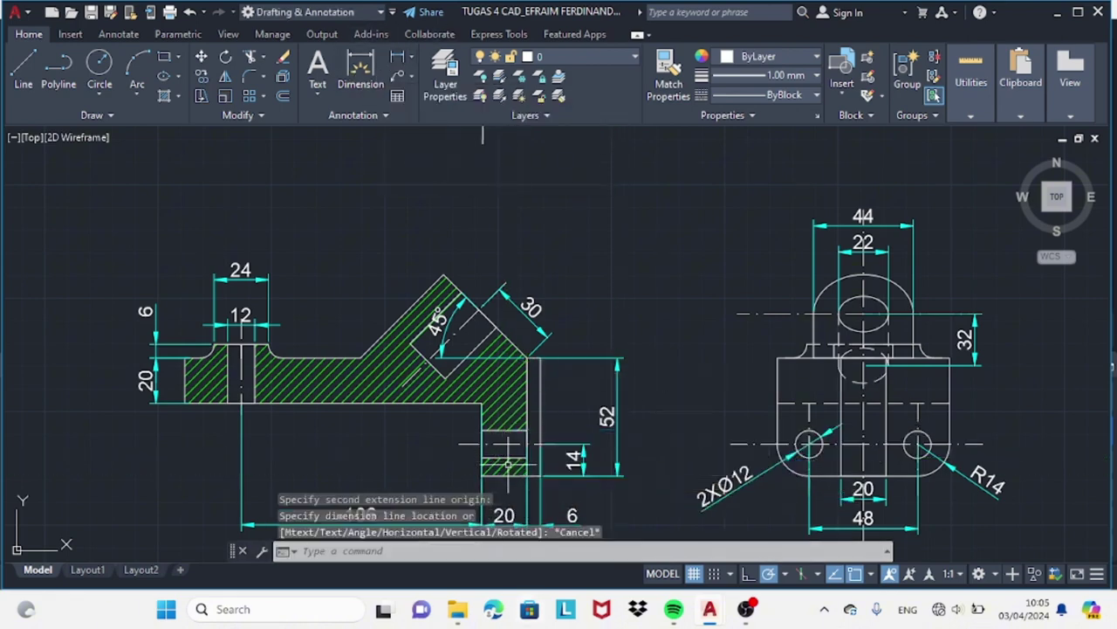
key(Return)
click(505, 443)
click(505, 475)
- Back in CAD 4 1.dwg, take a trial linear measurement across the lower leg
mouse_move(709, 609)
click(801, 515)
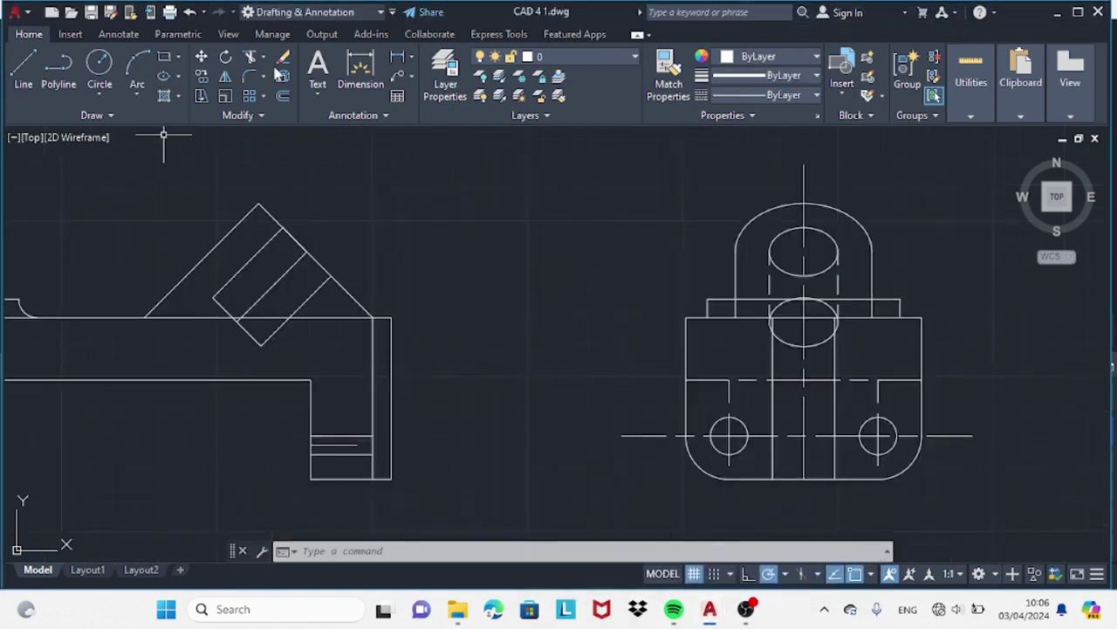
text(tr)
key(Return)
text(dli)
key(Return)
click(337, 456)
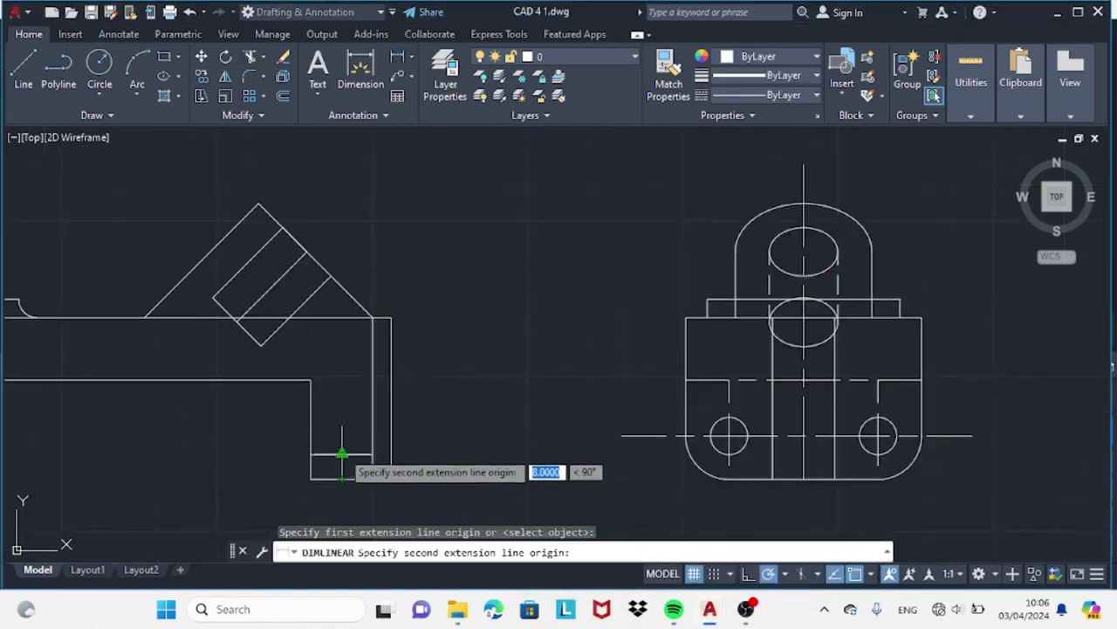
click(449, 449)
key(Escape)
- Draw two horizontal hole-edge lines across the lower leg
text(l)
click(342, 441)
key(Escape)
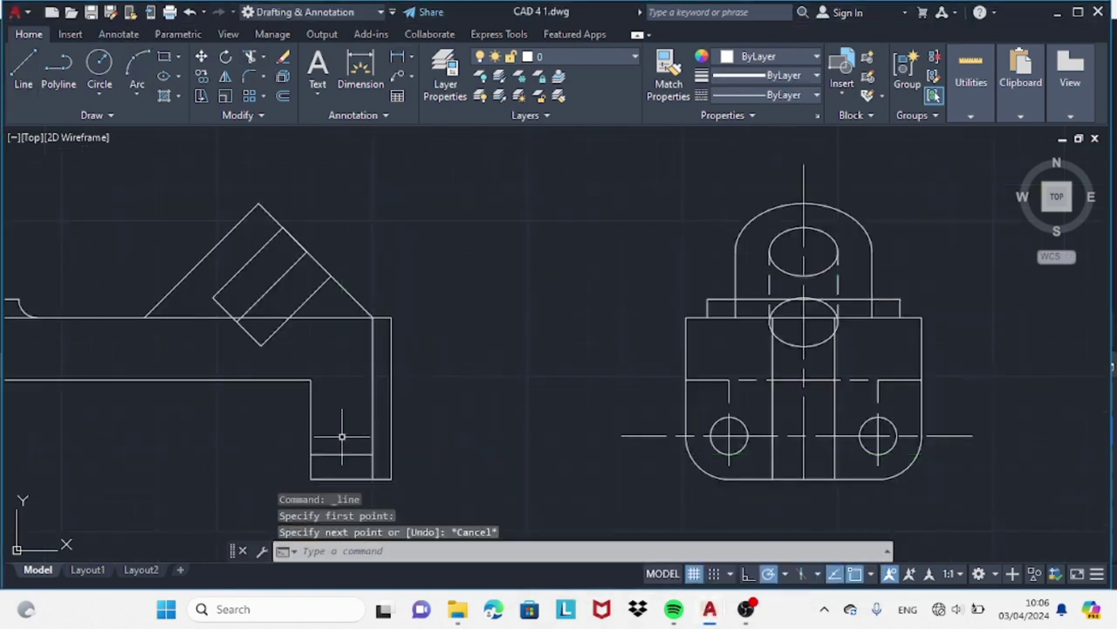
key(Return)
key(Escape)
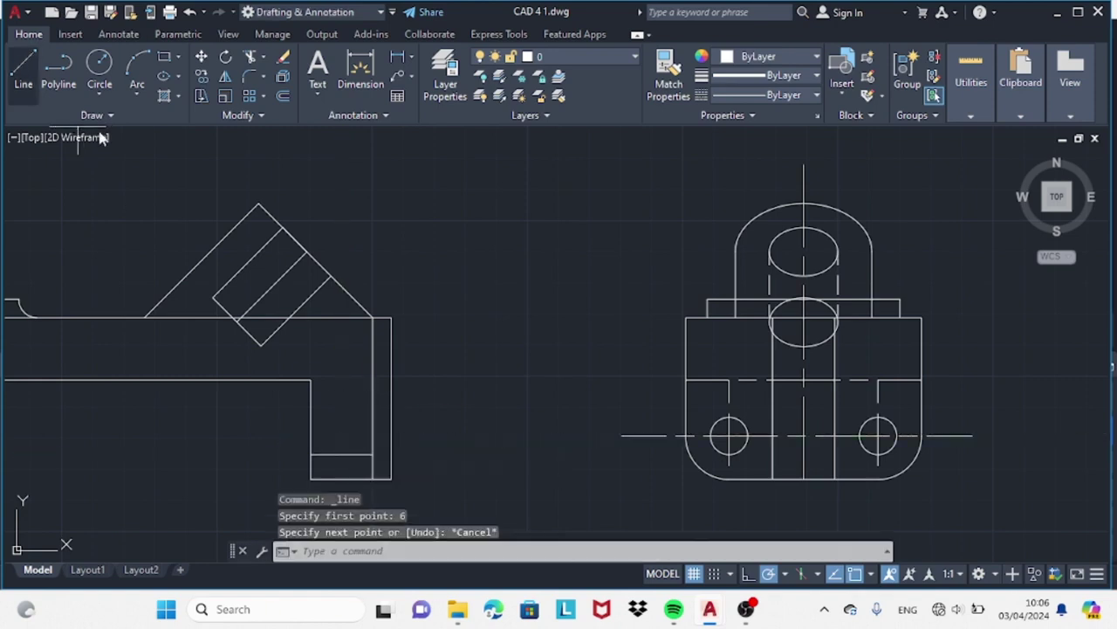
key(Return)
key(Escape)
key(Return)
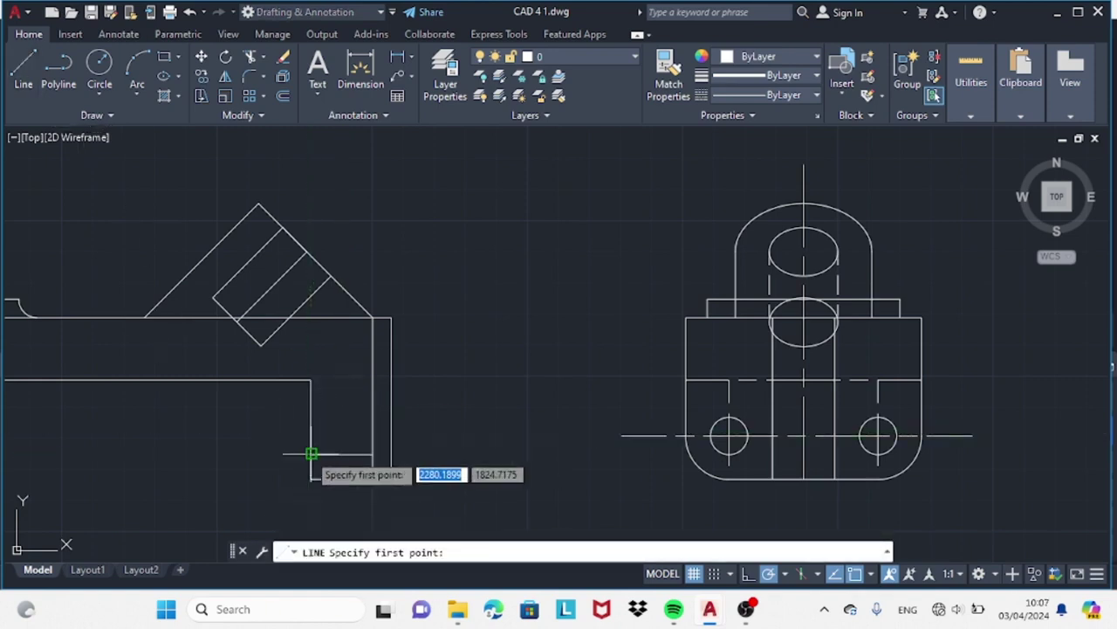
key(Escape)
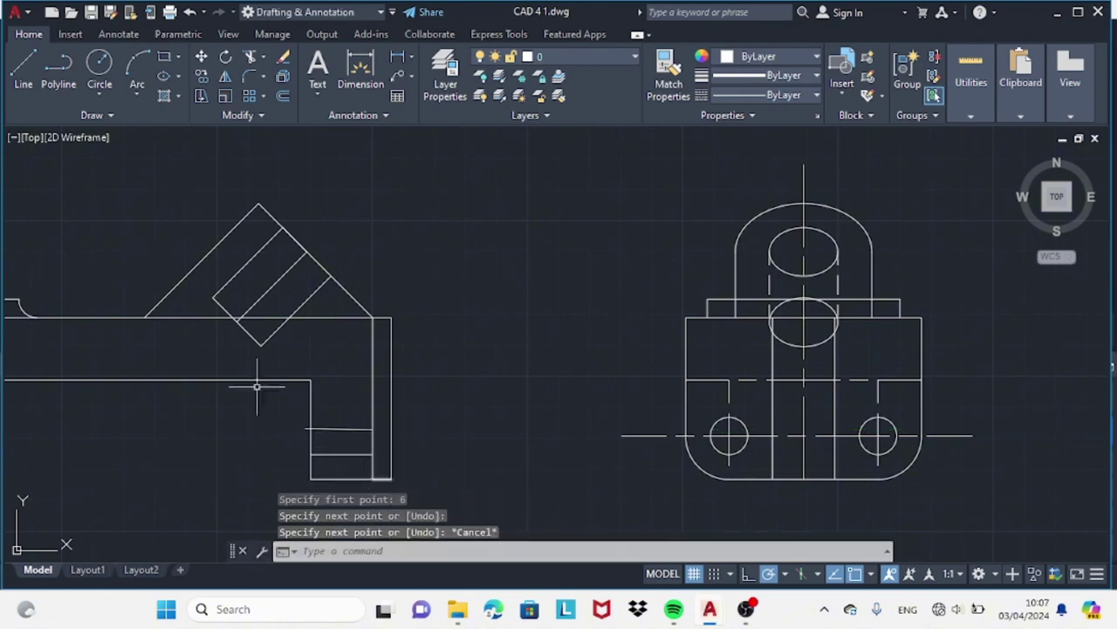
key(Return)
click(391, 411)
key(Escape)
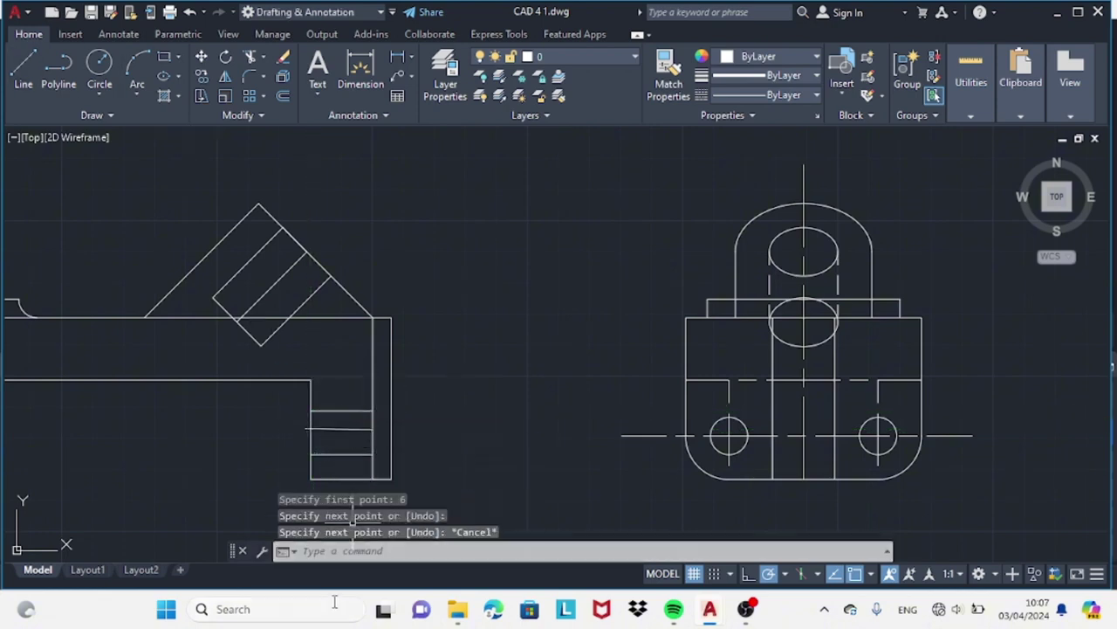
key(Return)
click(372, 435)
key(Escape)
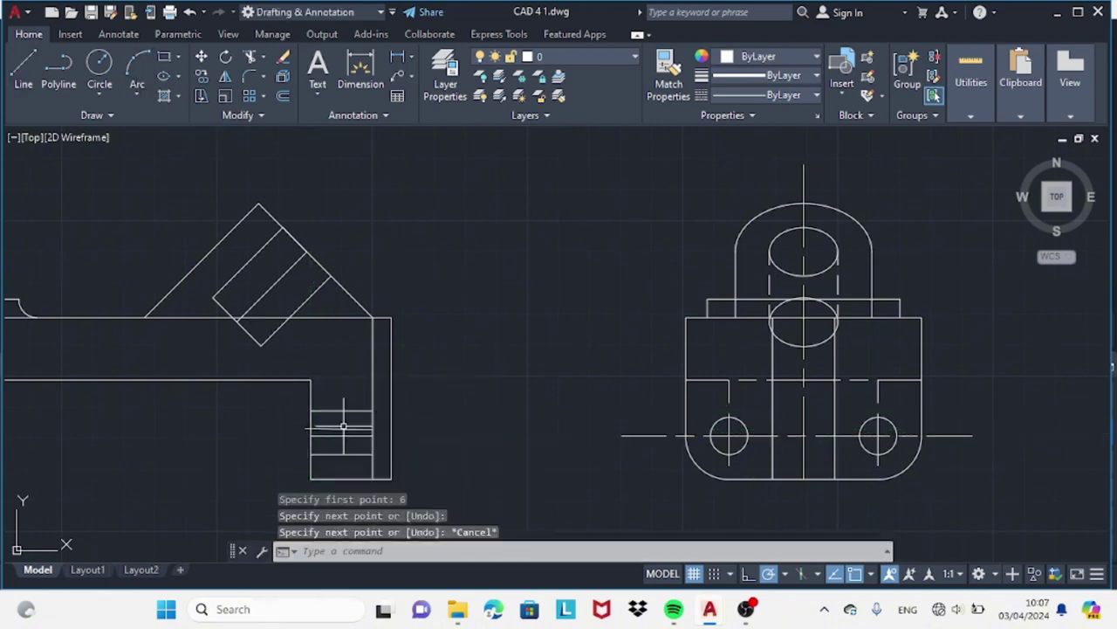
- Trim off the short stub left of the leg
text(tr)
key(Return)
click(306, 428)
- Add another horizontal line inside the lower leg
click(20, 59)
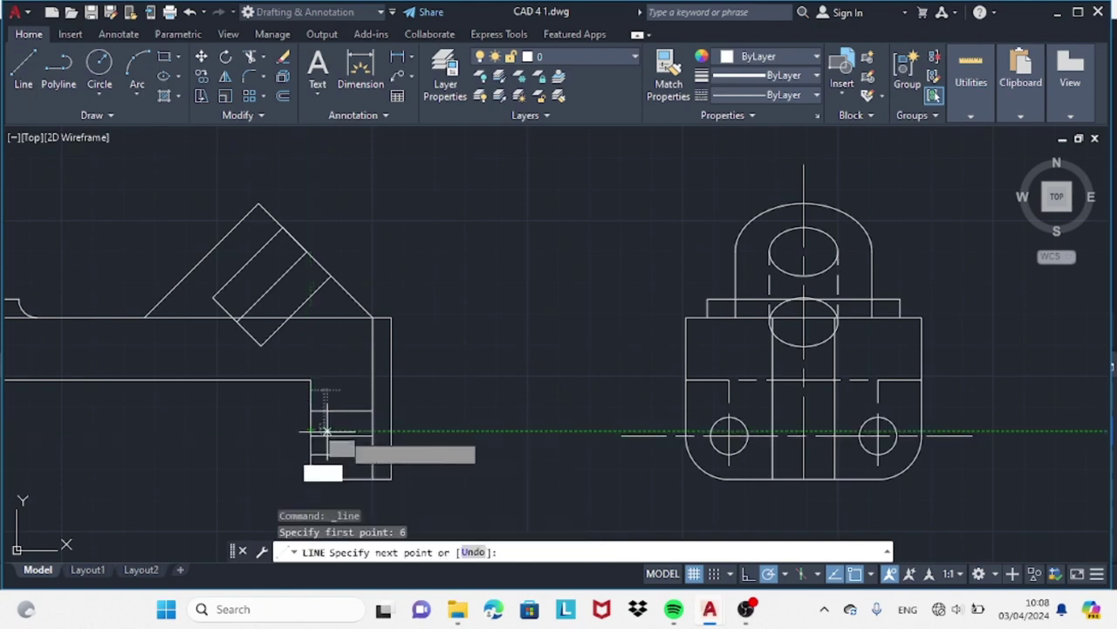
key(Escape)
key(Return)
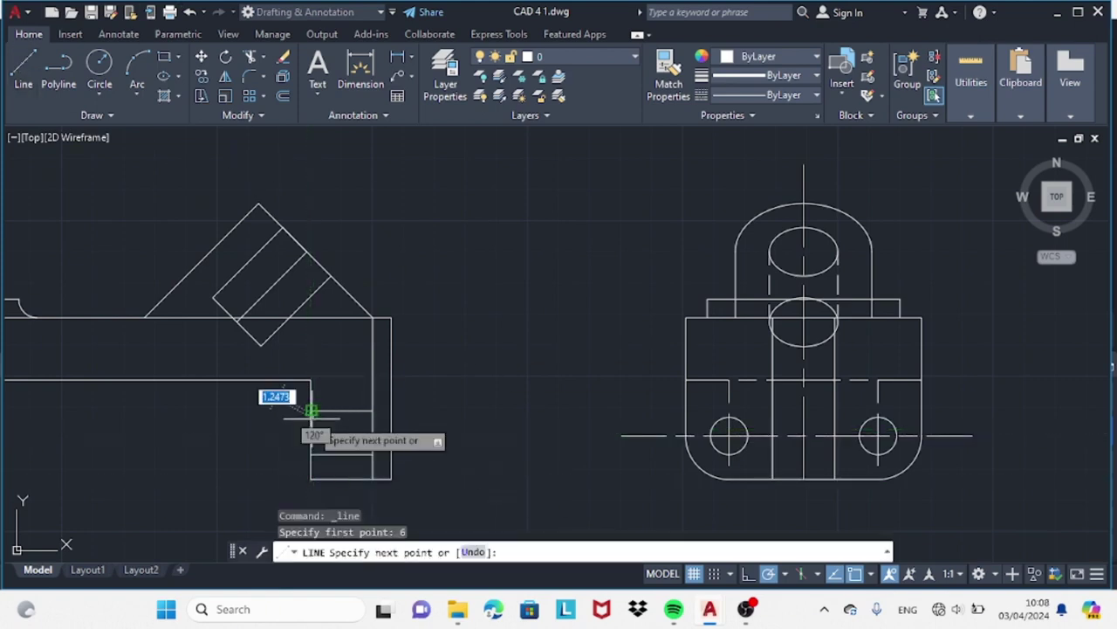
click(373, 415)
key(Escape)
- Try stretching the new horizontal line's left end point by its grip
text(tr)
key(Return)
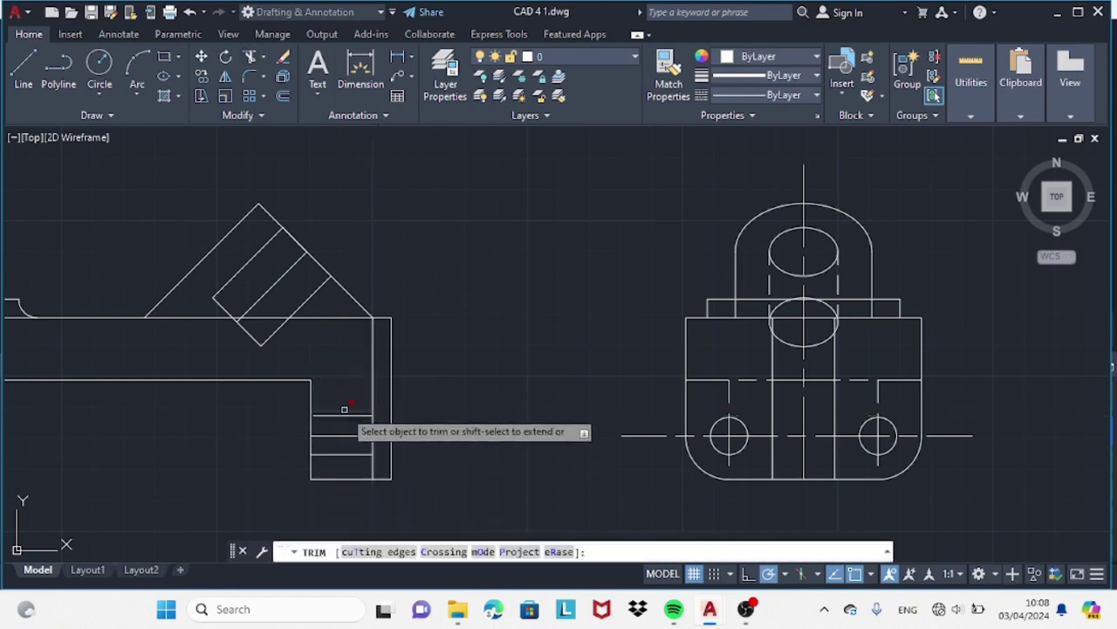
key(Escape)
click(353, 415)
click(311, 416)
key(Escape)
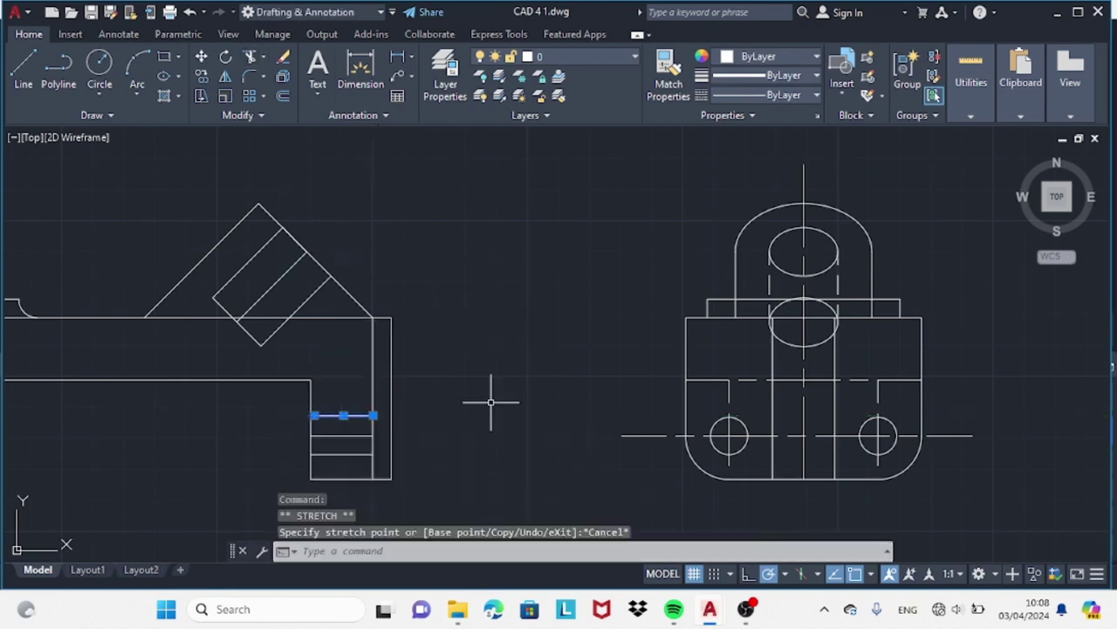
key(Escape)
click(354, 416)
click(312, 415)
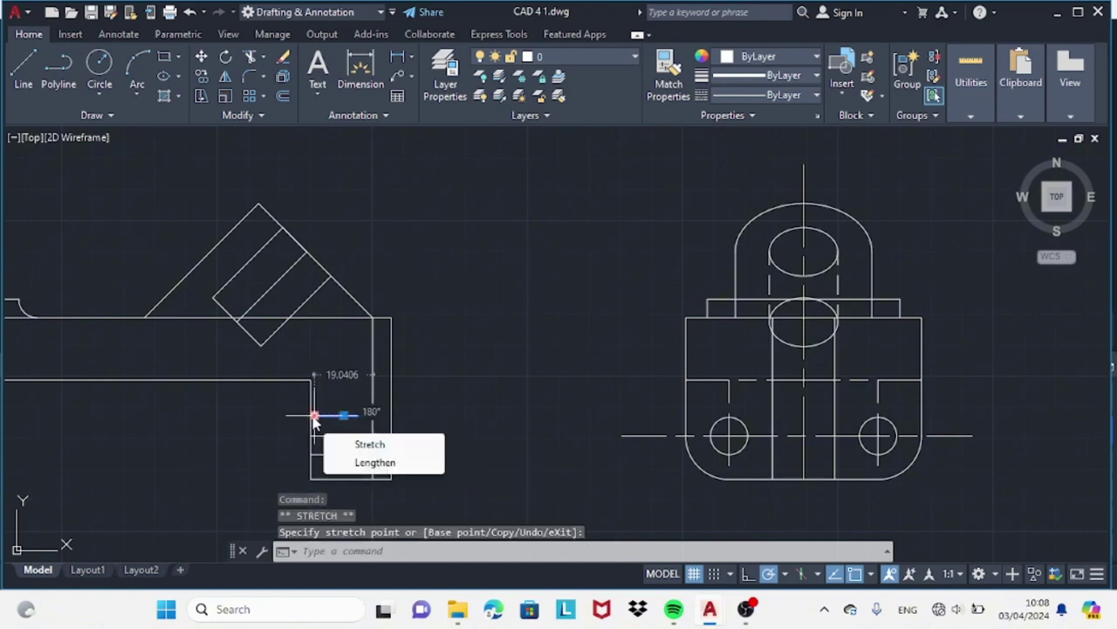
key(Escape)
- Start a line from the horizontal line's left end point
key(Escape)
text(l)
key(Return)
click(312, 415)
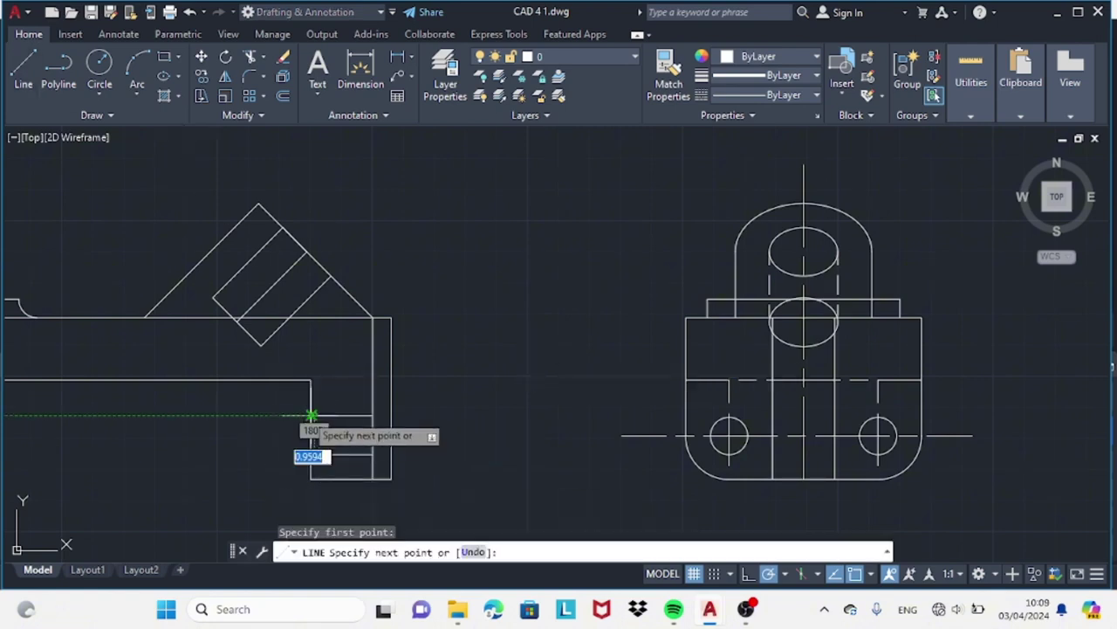
key(Escape)
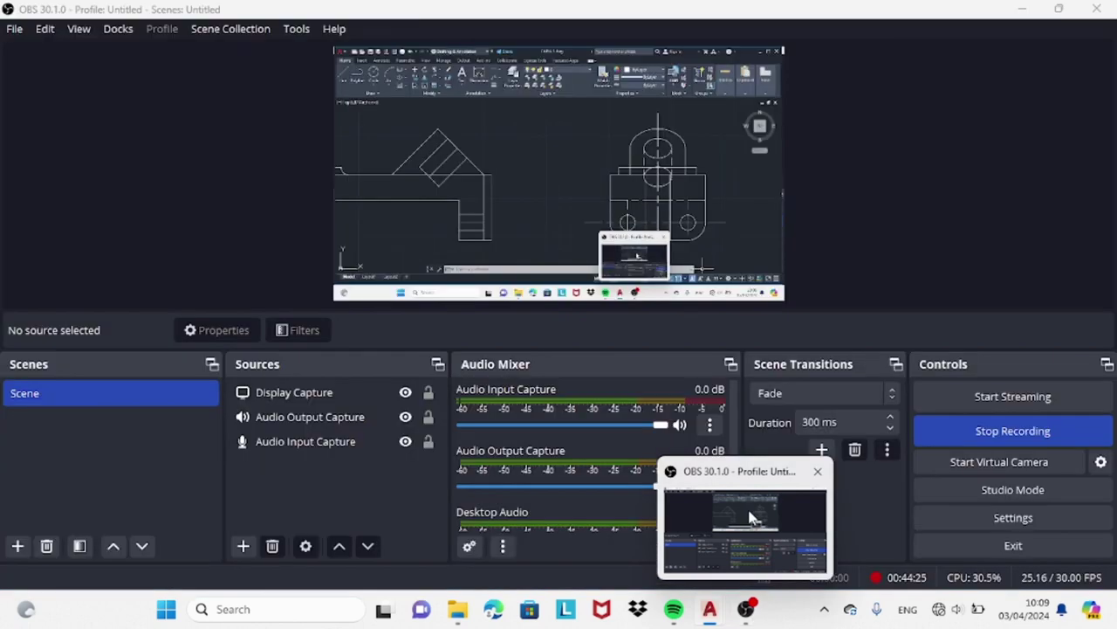
- Trim the hole lines again, undoing a wrong trim and redoing it
mouse_move(709, 609)
click(746, 524)
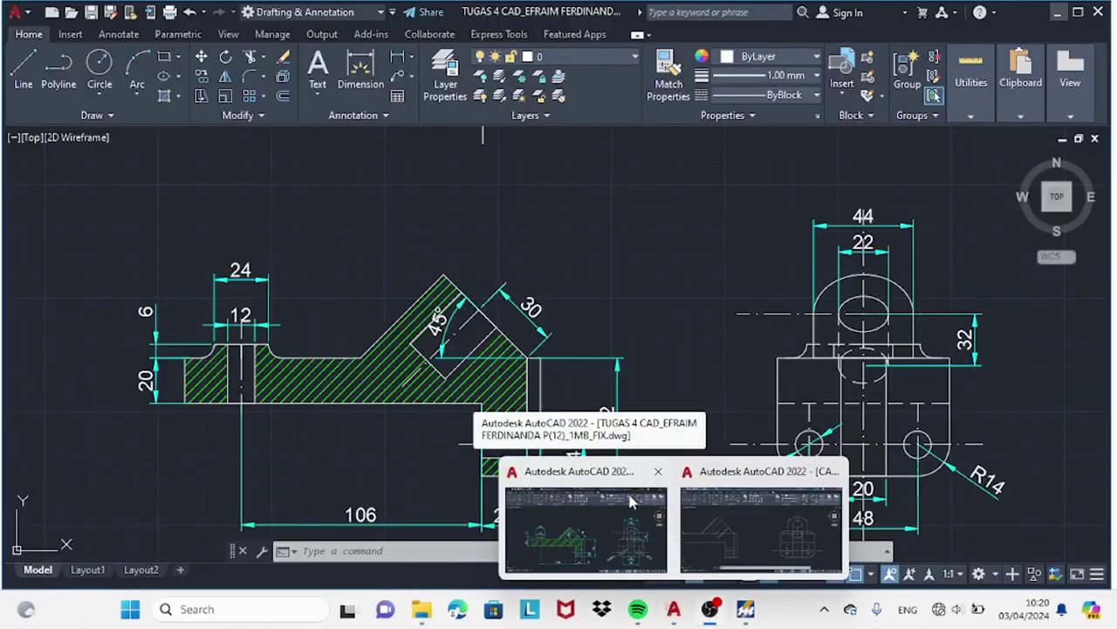
key(alt+Tab)
text(tr)
key(Return)
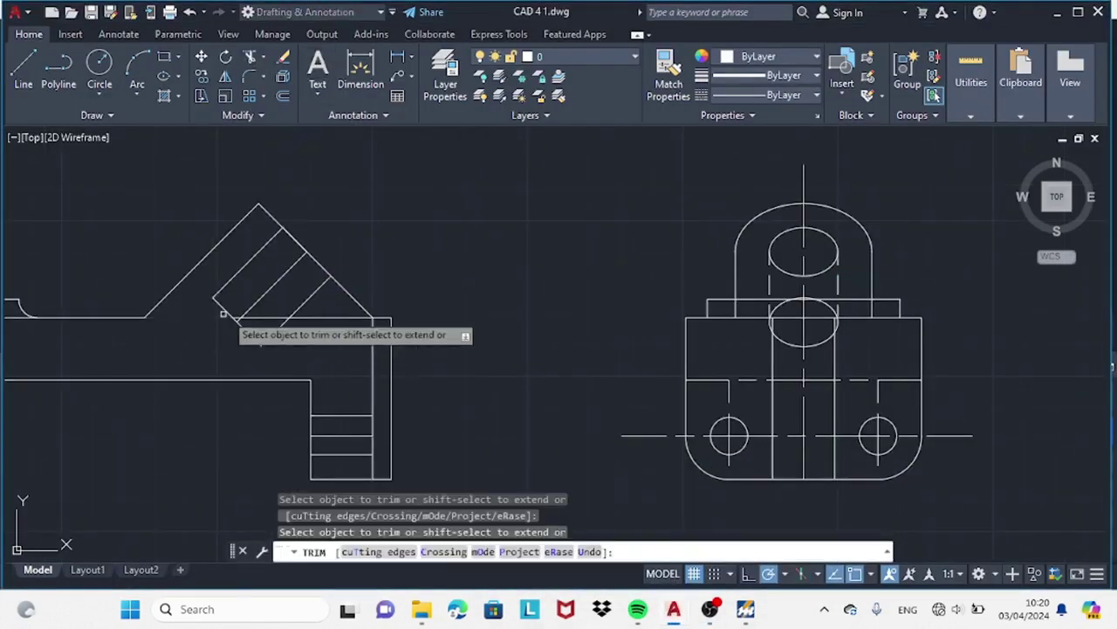
click(189, 12)
text(tr)
key(Return)
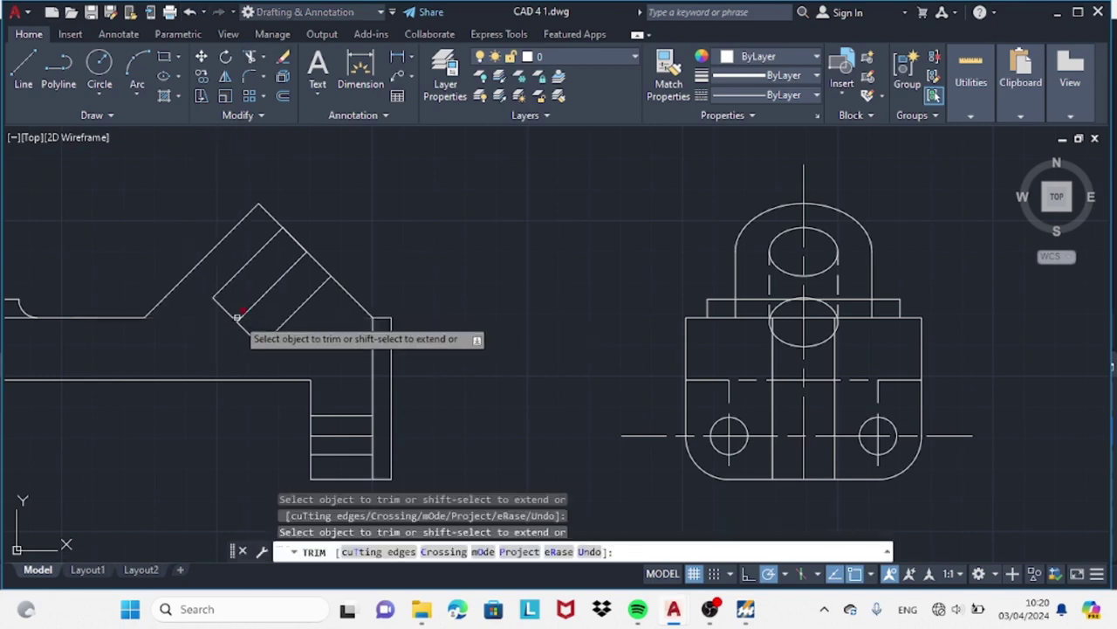
- Zoom and pan so the whole side view fits on screen
scroll(280, 311, up, 3)
scroll(280, 312, up, 3)
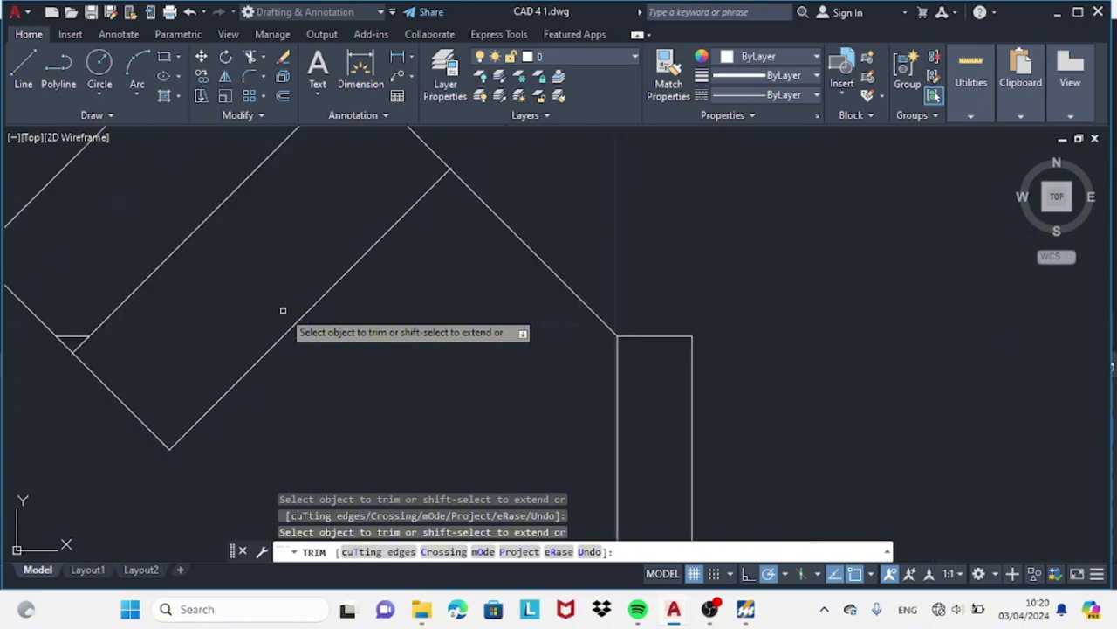
scroll(268, 326, down, 3)
scroll(268, 325, down, 2)
right_click(486, 319)
click(531, 484)
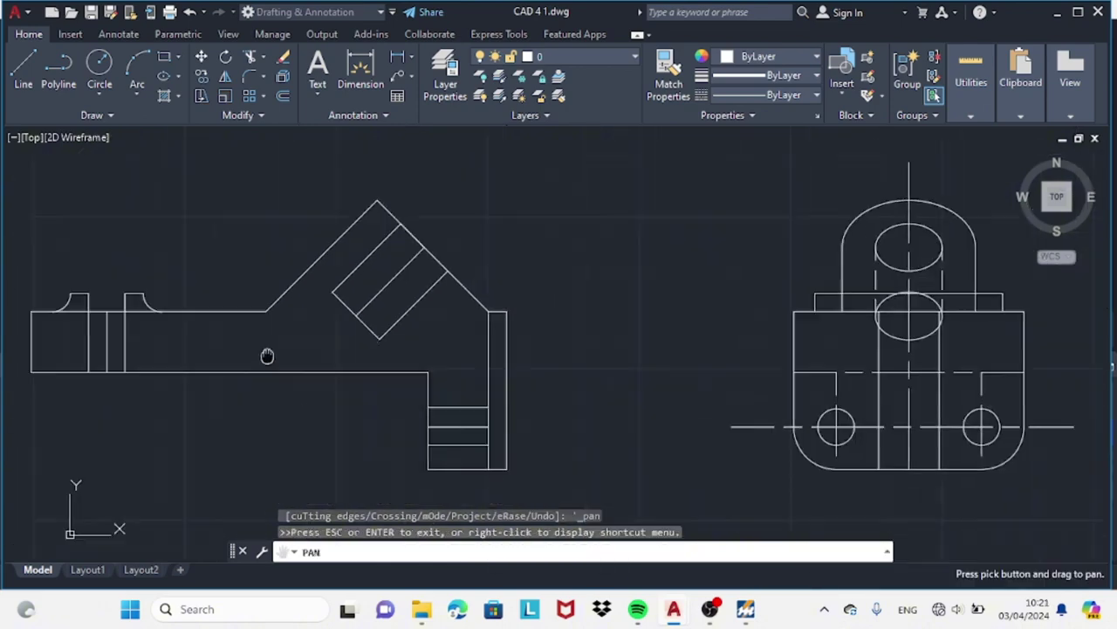
drag(267, 352, 485, 347)
- Hatch the left block and the main angled body of the bracket section
key(Escape)
click(167, 95)
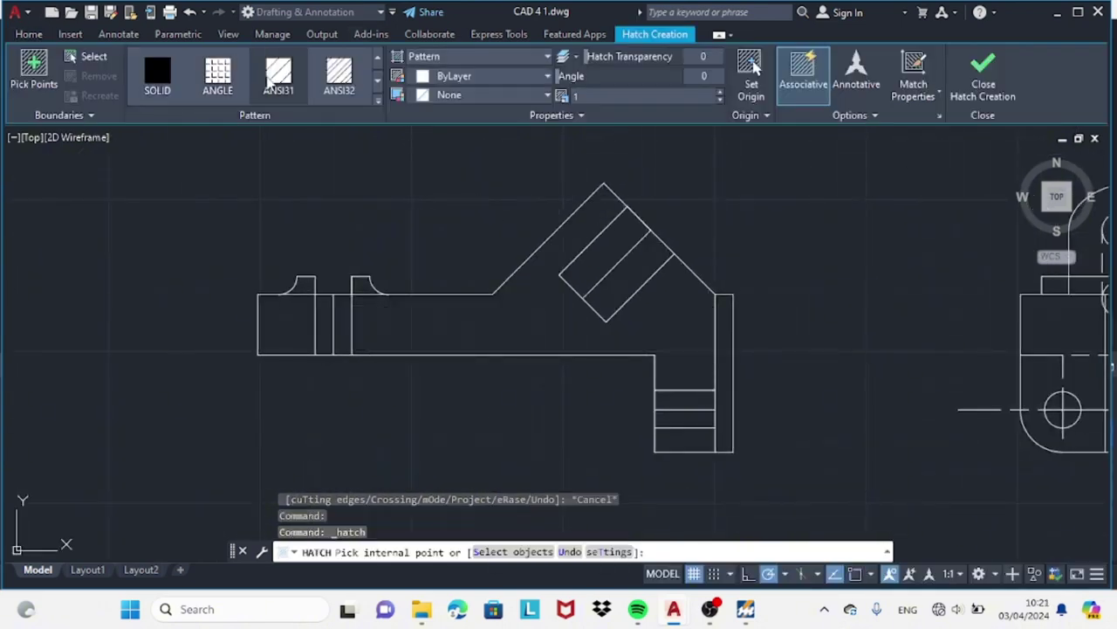
click(288, 324)
click(437, 330)
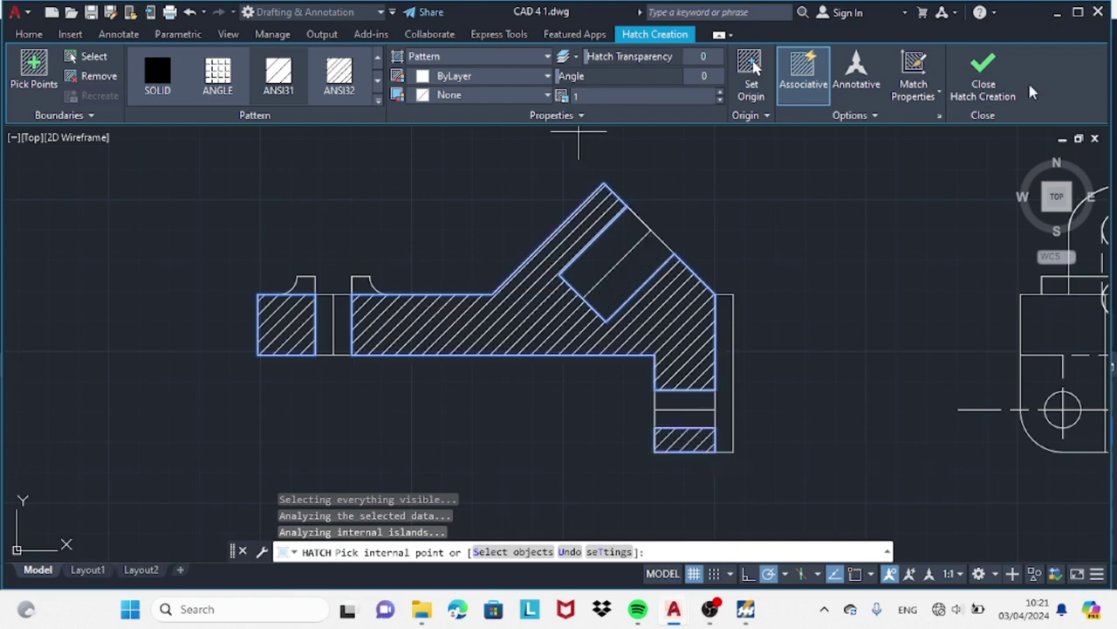
click(991, 80)
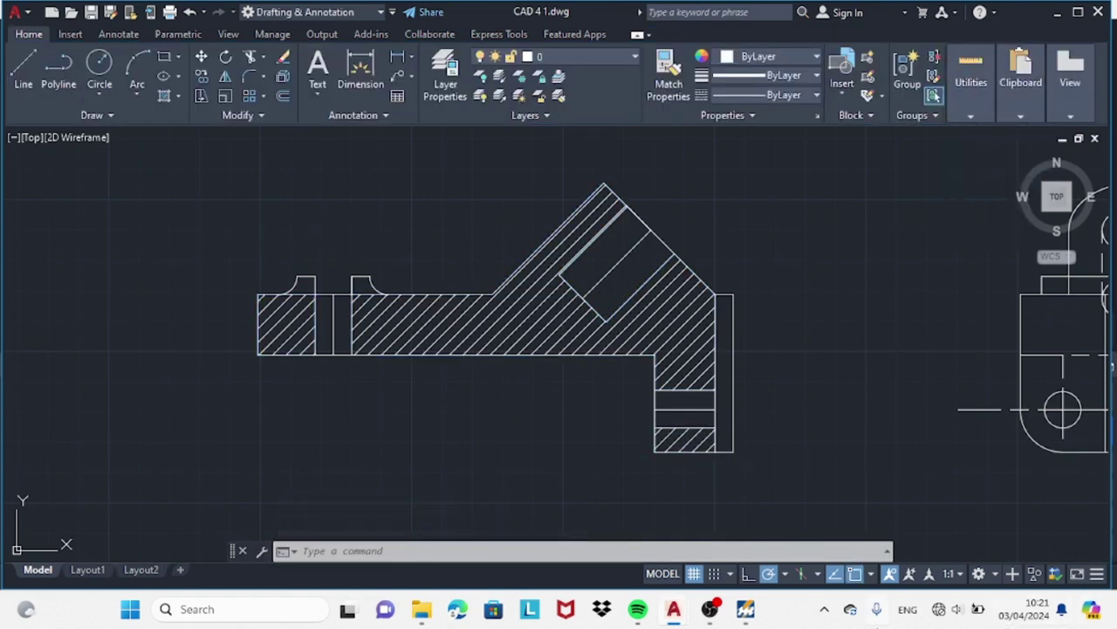
mouse_move(673, 609)
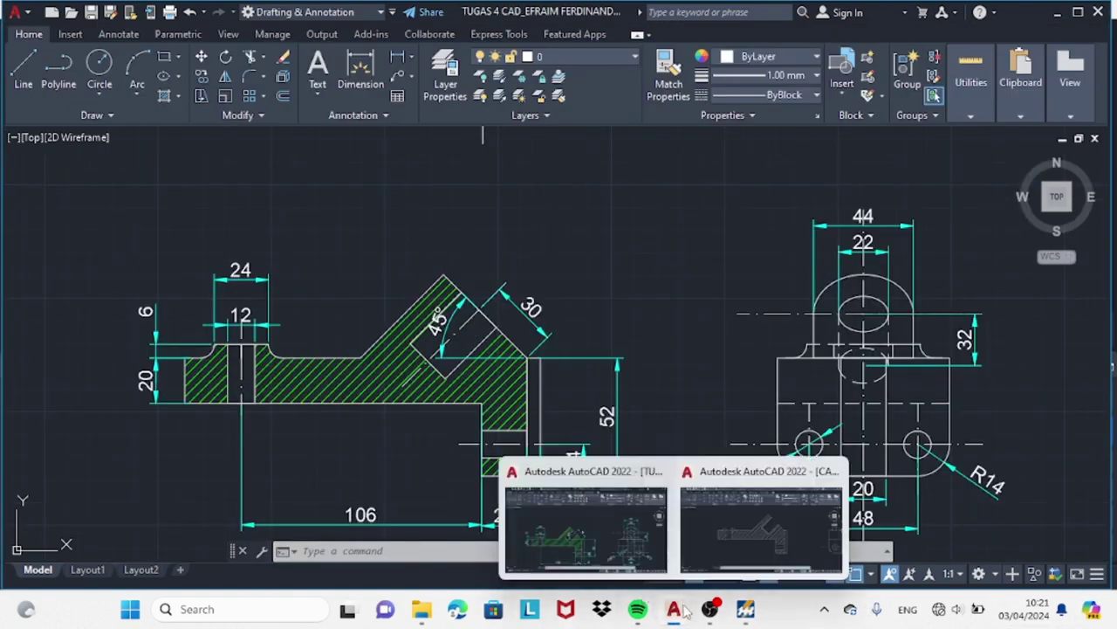
- Set the three hole lines to the DASHED2 linetype, checking against the reference drawing
click(760, 523)
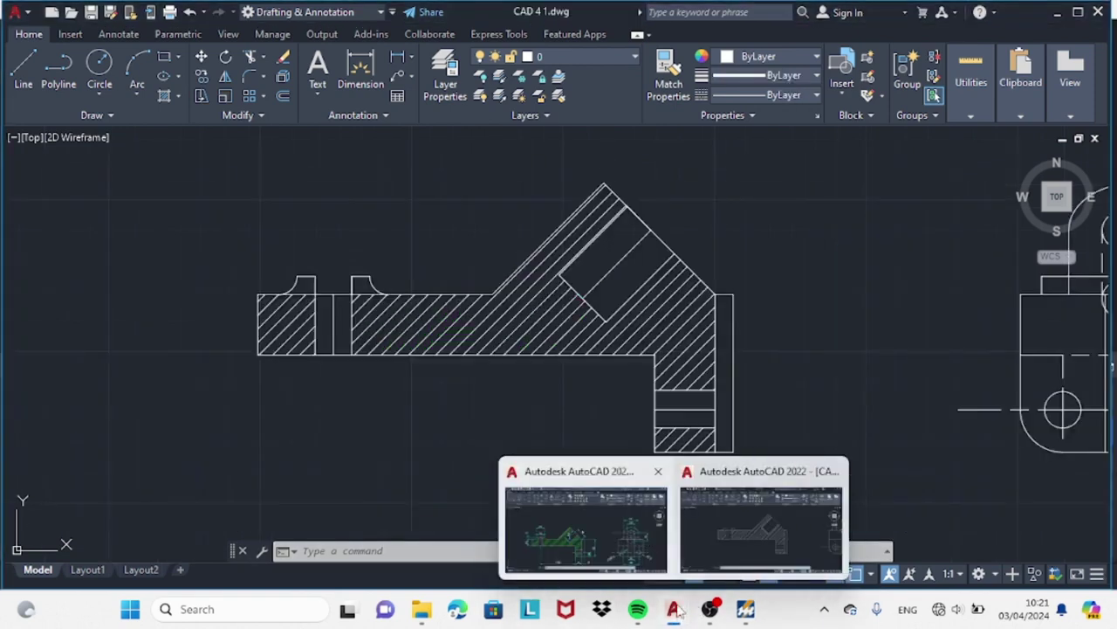
click(760, 529)
click(768, 94)
click(768, 94)
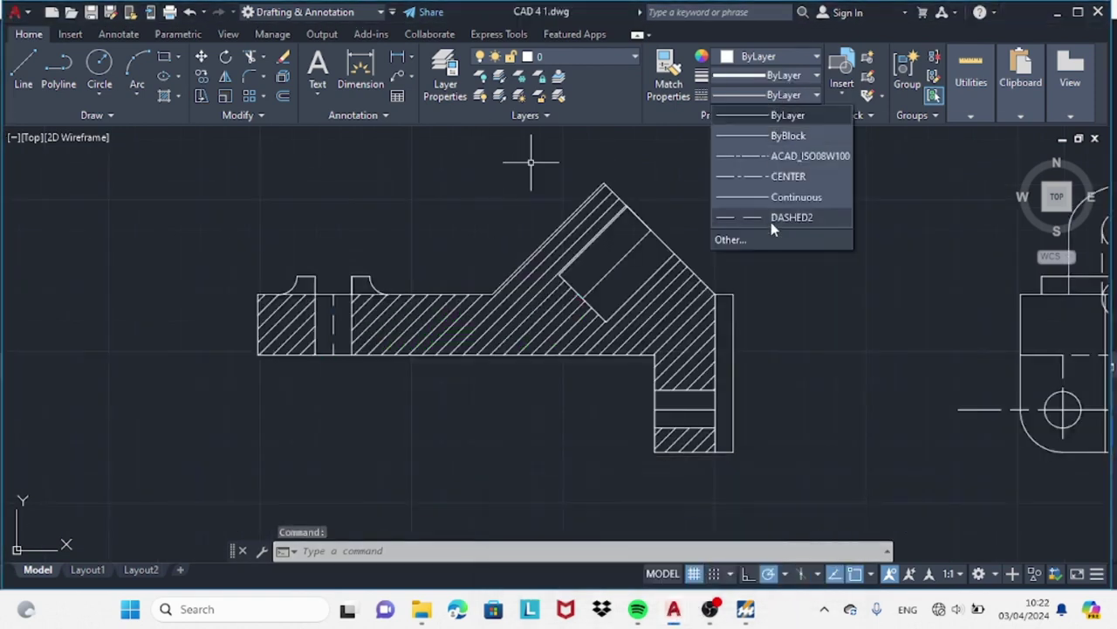
click(617, 264)
click(768, 94)
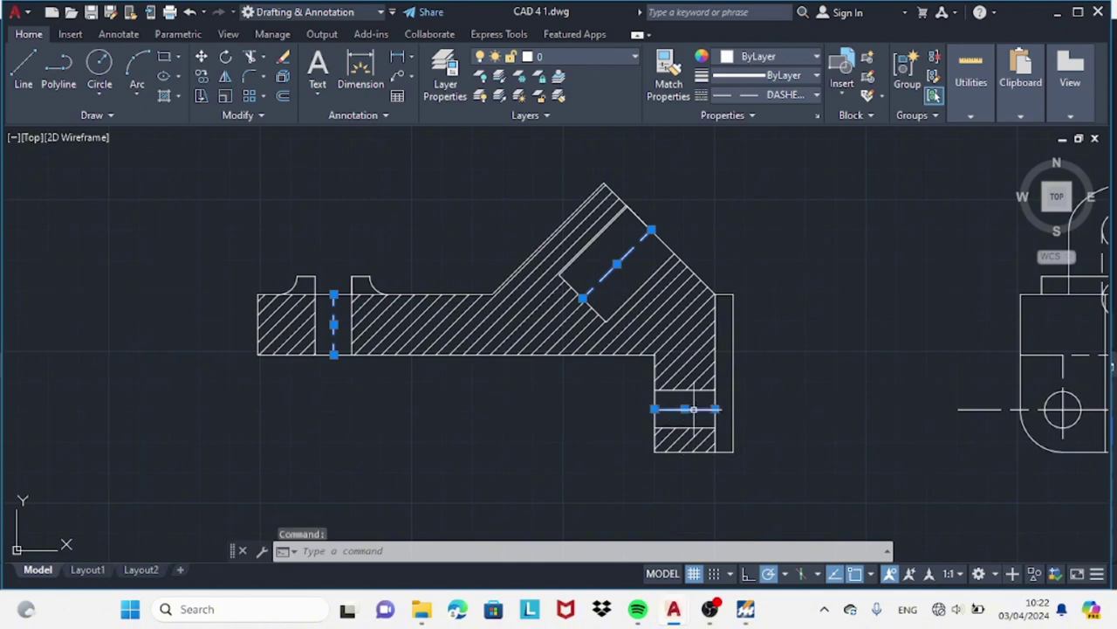
click(816, 94)
click(674, 608)
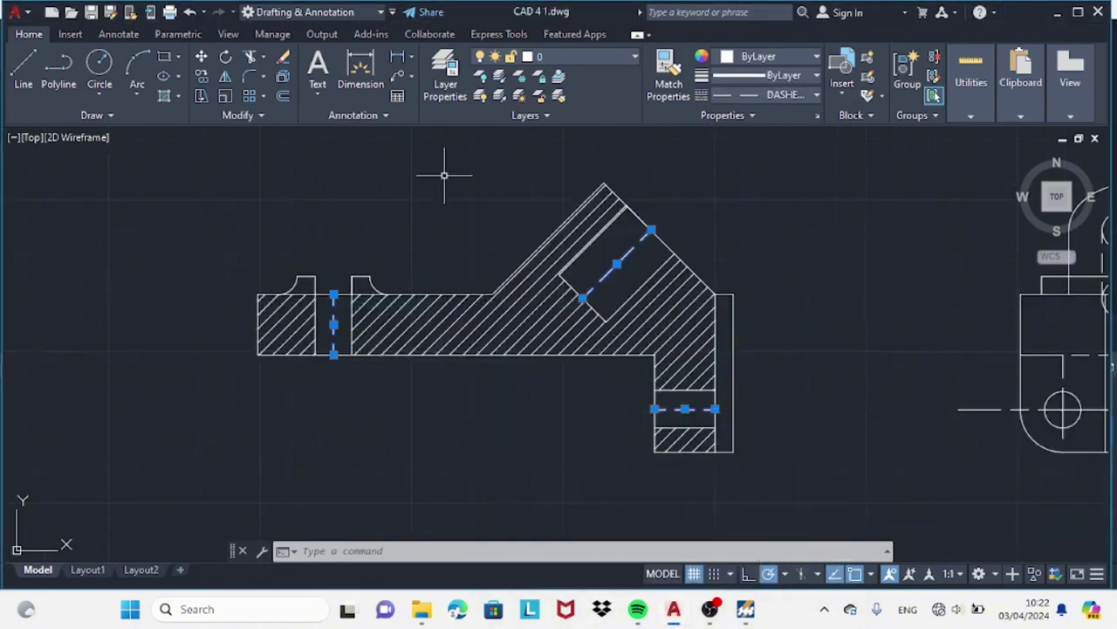
- Add the 20 and 6 height dimensions on the left side of the bracket
click(397, 57)
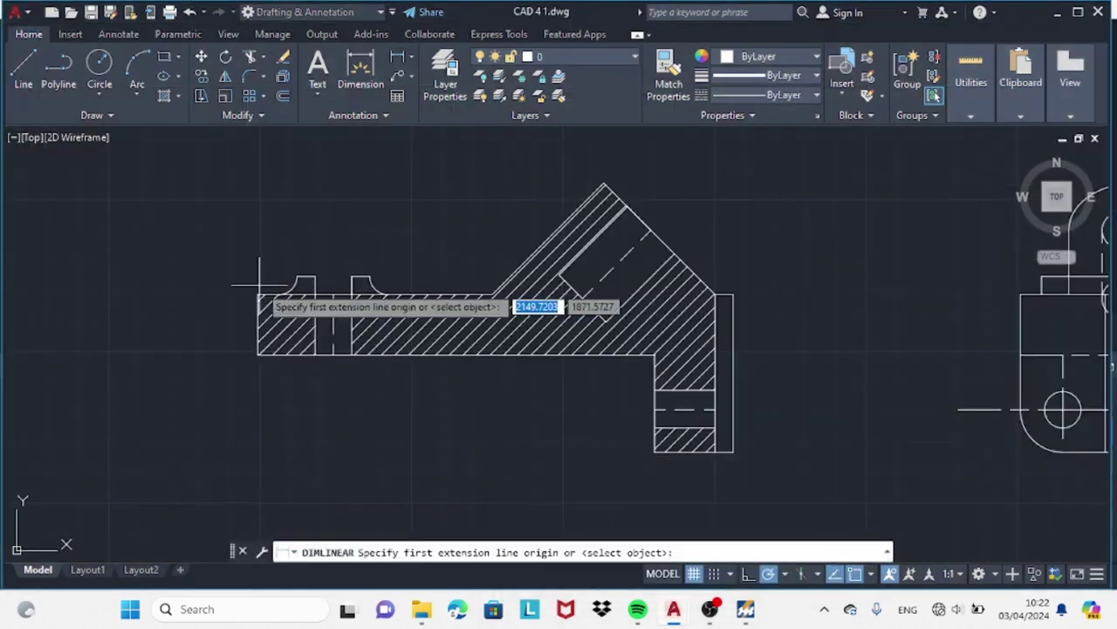
click(258, 354)
click(258, 353)
click(187, 324)
click(397, 57)
click(280, 277)
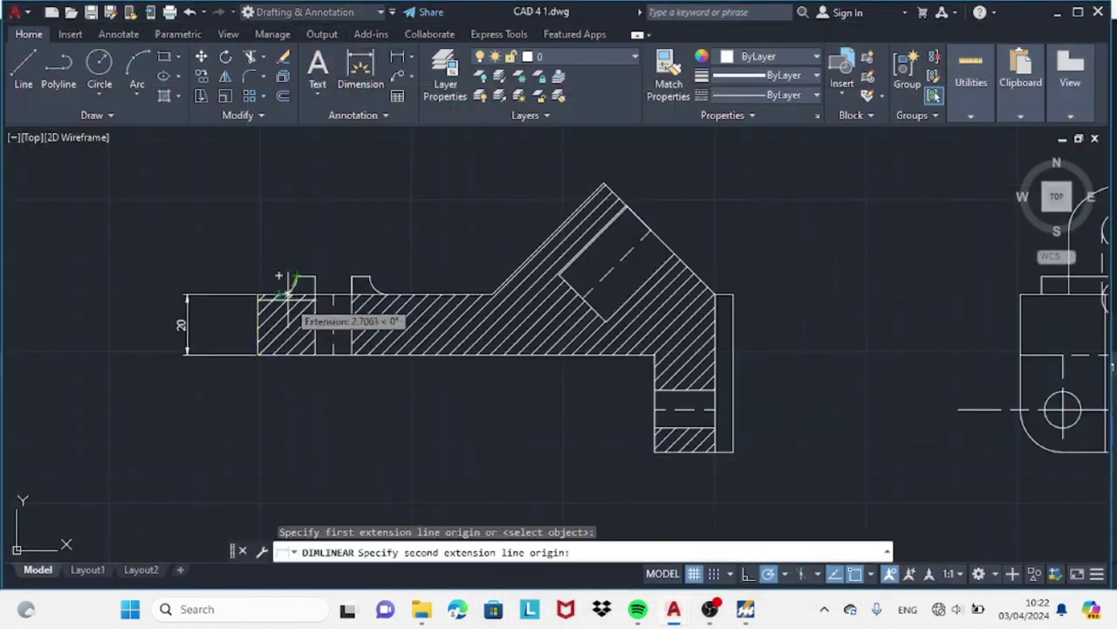
click(295, 278)
click(187, 285)
- Dimension the hole width 12 and the boss width 24 above the part
click(398, 57)
click(316, 277)
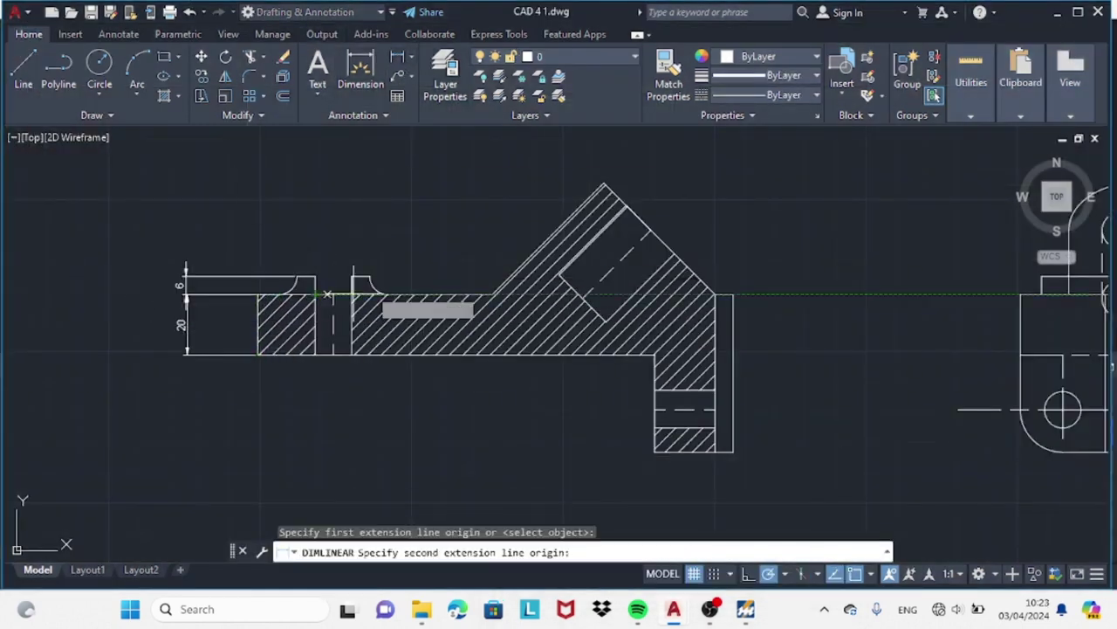
click(351, 278)
click(350, 220)
click(397, 57)
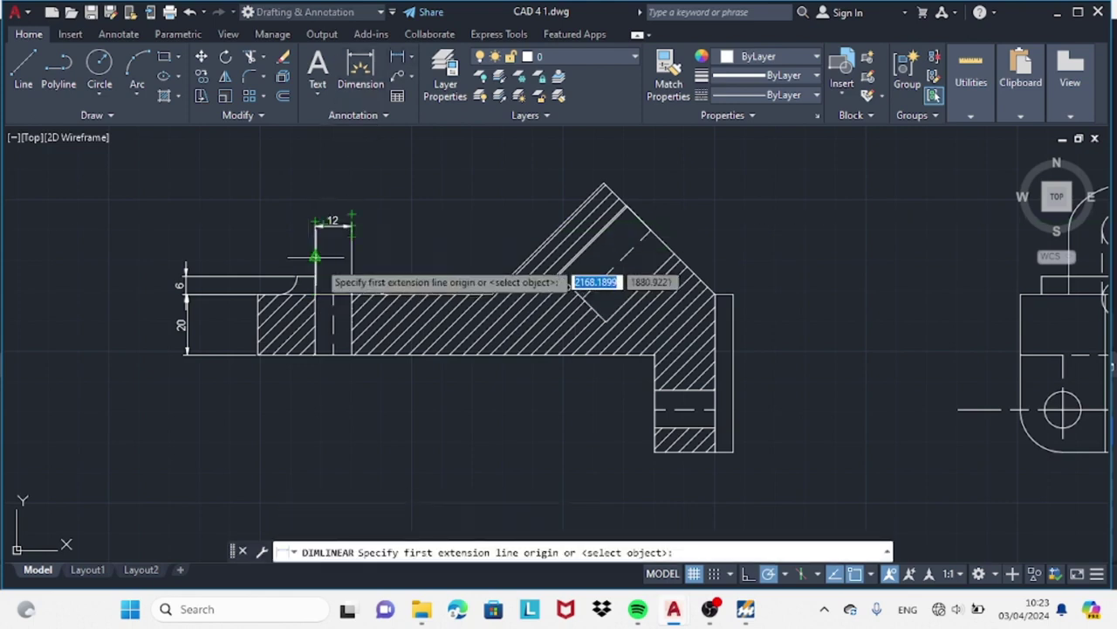
key(Escape)
click(398, 57)
click(296, 276)
click(370, 278)
click(370, 185)
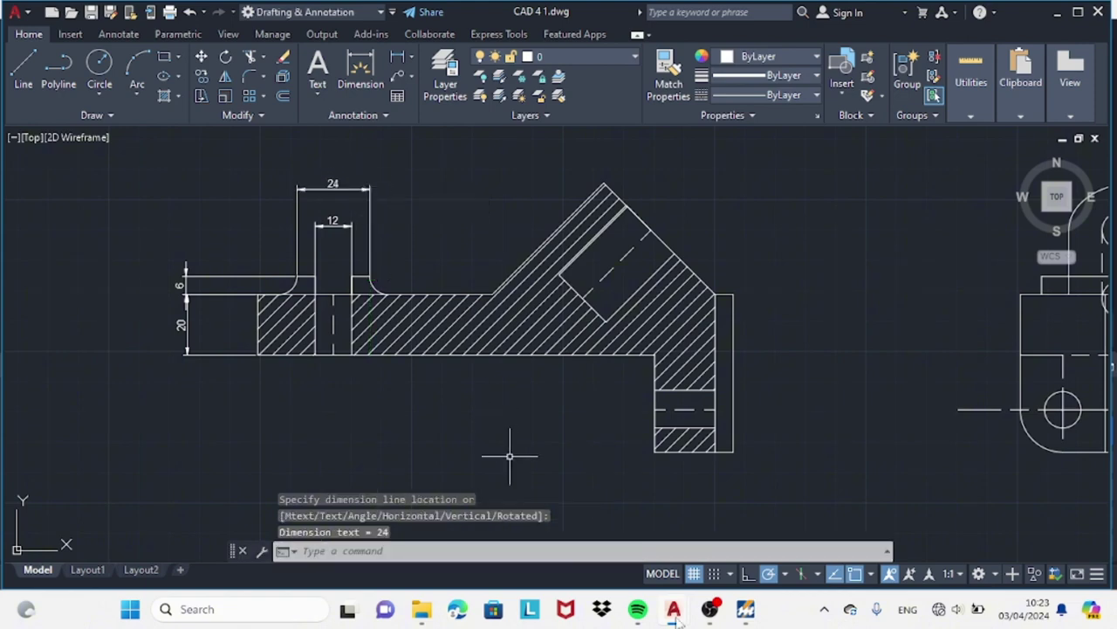
- Place the 106 length dimension below the part, discarding the wrong 100 measurement
click(398, 57)
click(315, 354)
click(654, 355)
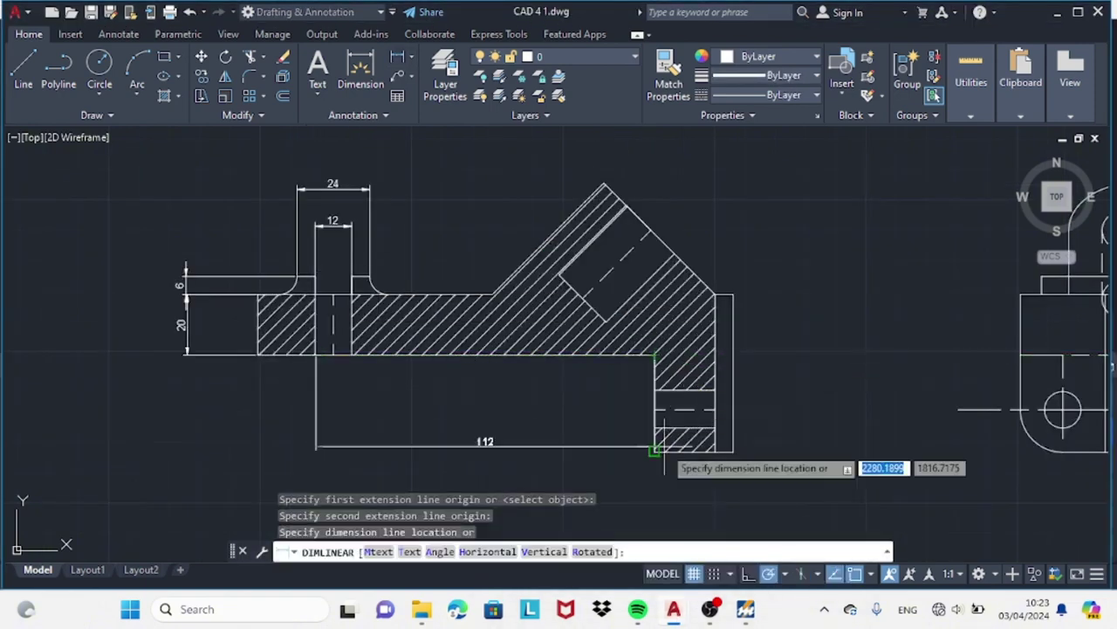
key(Escape)
click(398, 66)
click(353, 354)
click(654, 355)
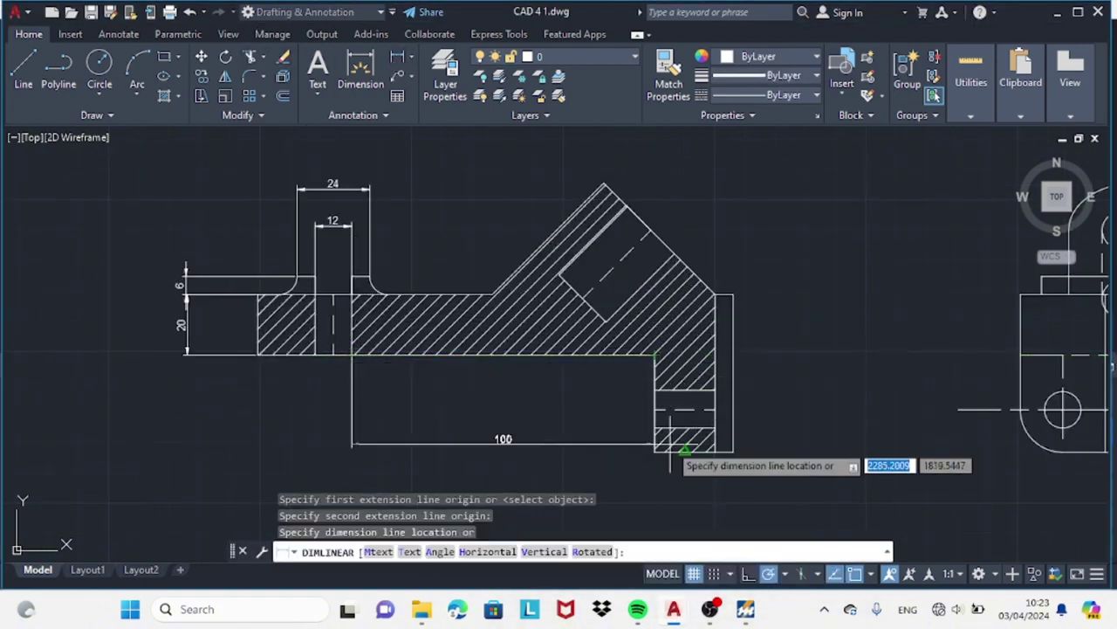
key(Escape)
click(398, 57)
click(333, 354)
click(655, 409)
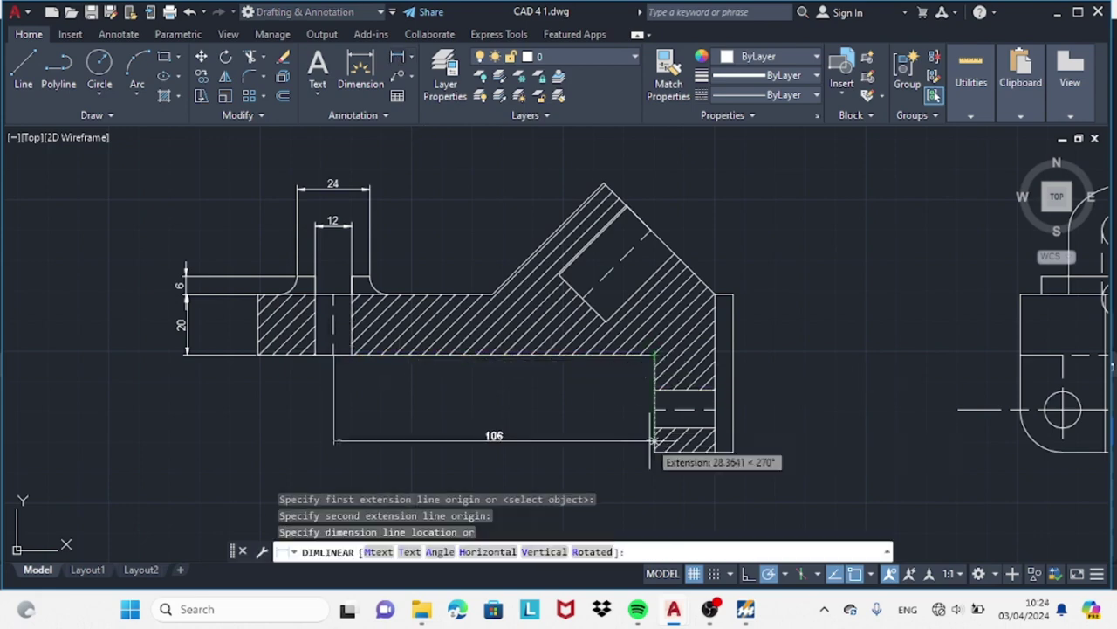
click(647, 428)
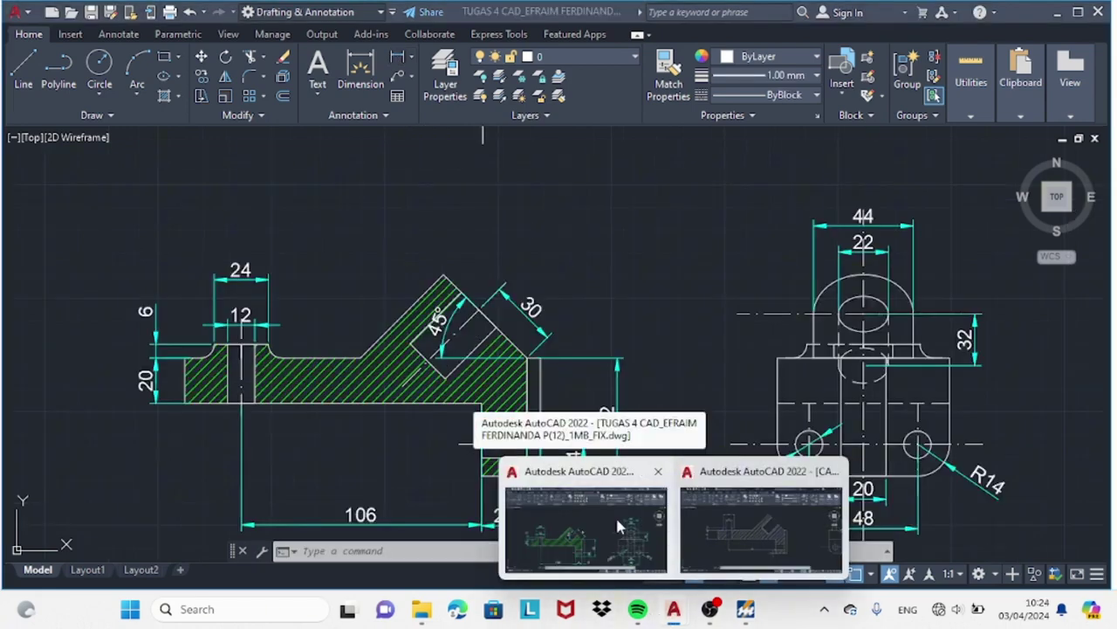
- Pan the reference drawing to read its dimensions, then return to CAD 4 1
click(615, 515)
right_click(661, 395)
click(699, 197)
drag(685, 237, 685, 104)
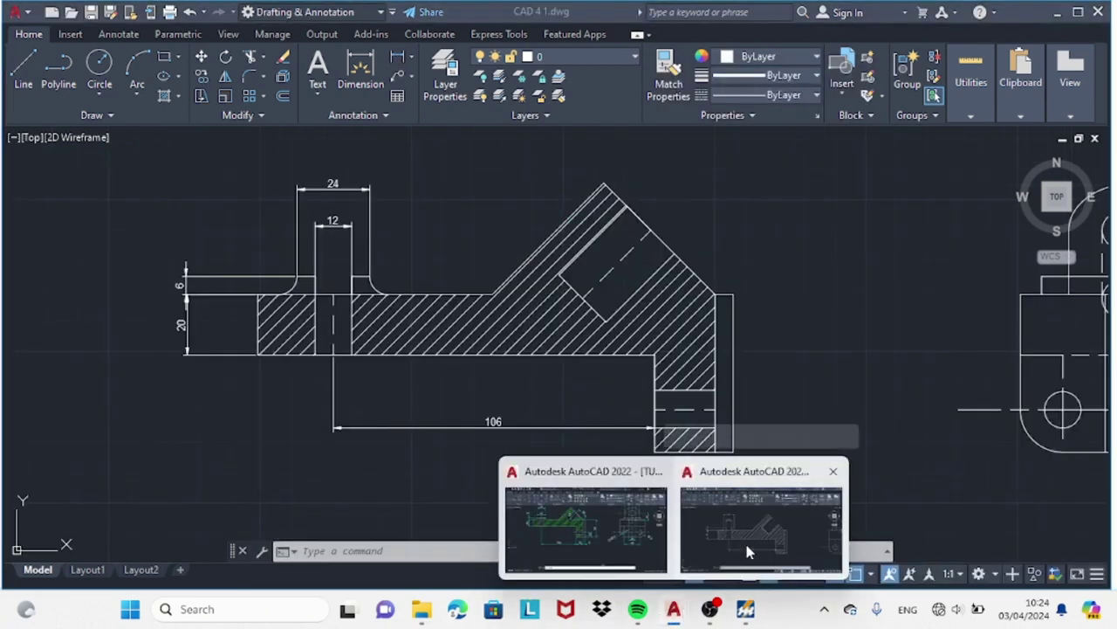
click(759, 515)
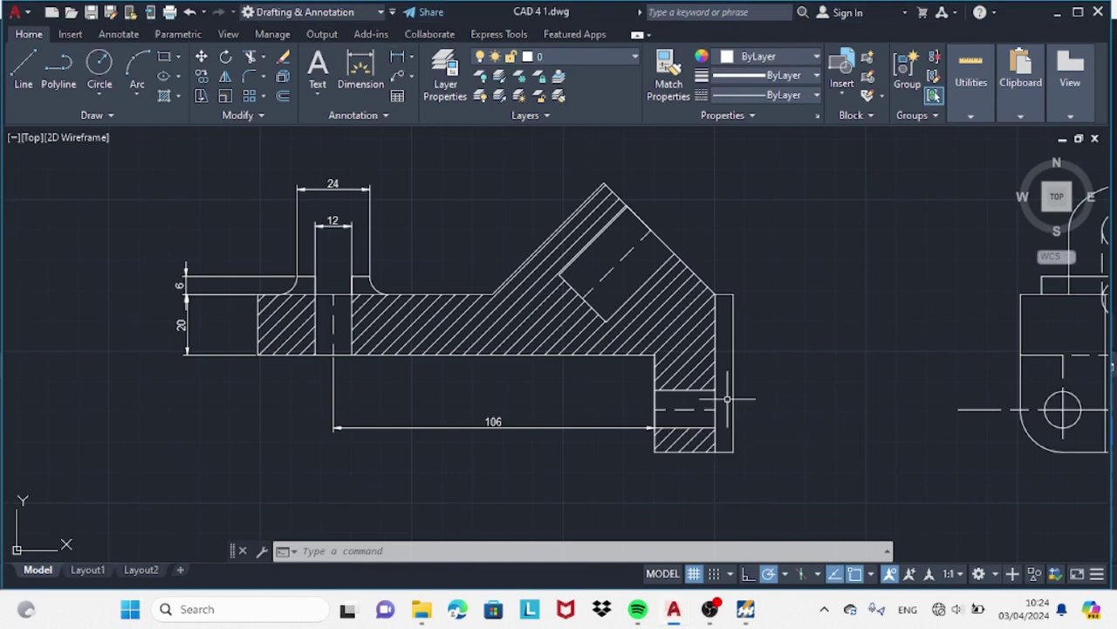
- Begin a linear dimension on the right leg, cancelling the first pick
click(397, 60)
click(716, 390)
key(Escape)
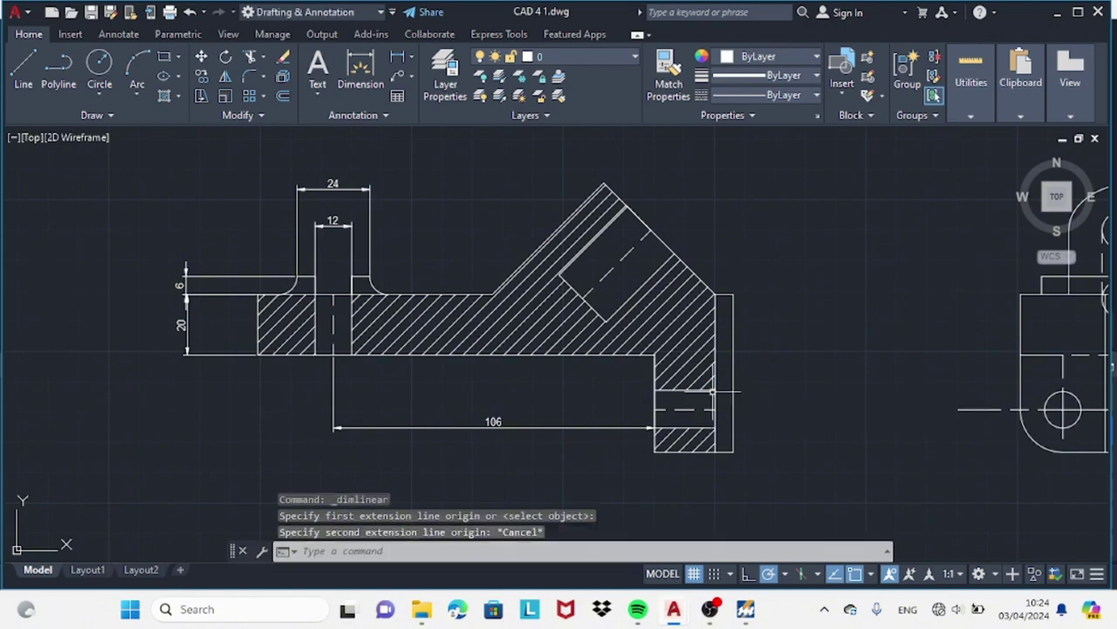
key(Return)
- Place the 14 hole-height dimension to the right of the leg
click(718, 449)
click(733, 448)
click(790, 426)
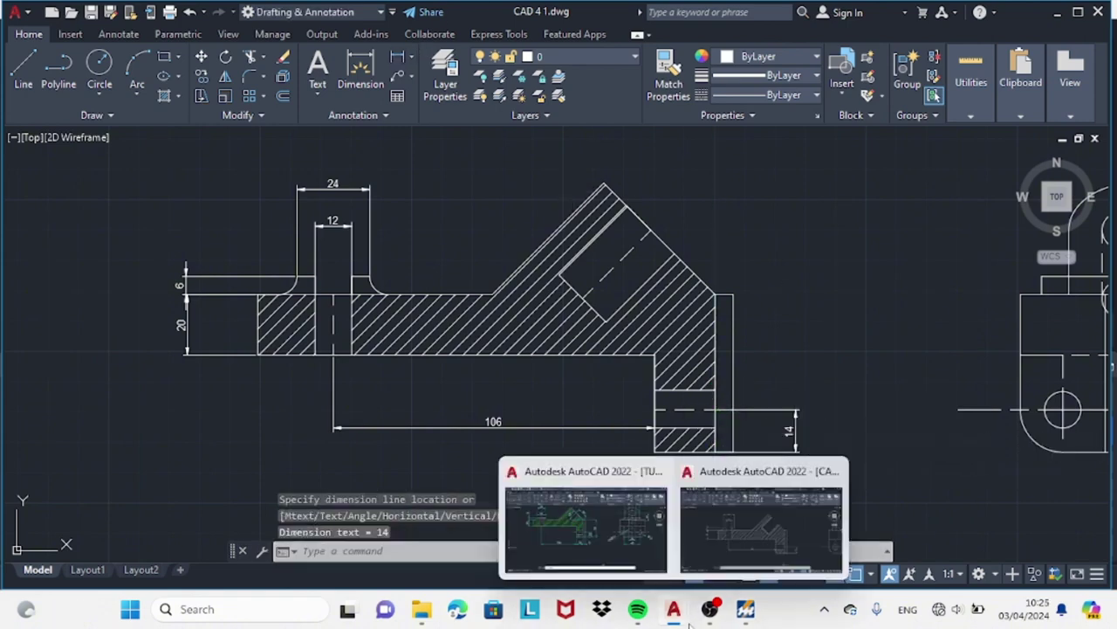
key(Return)
- Add a 52 height dimension along the right side of the leg
click(717, 294)
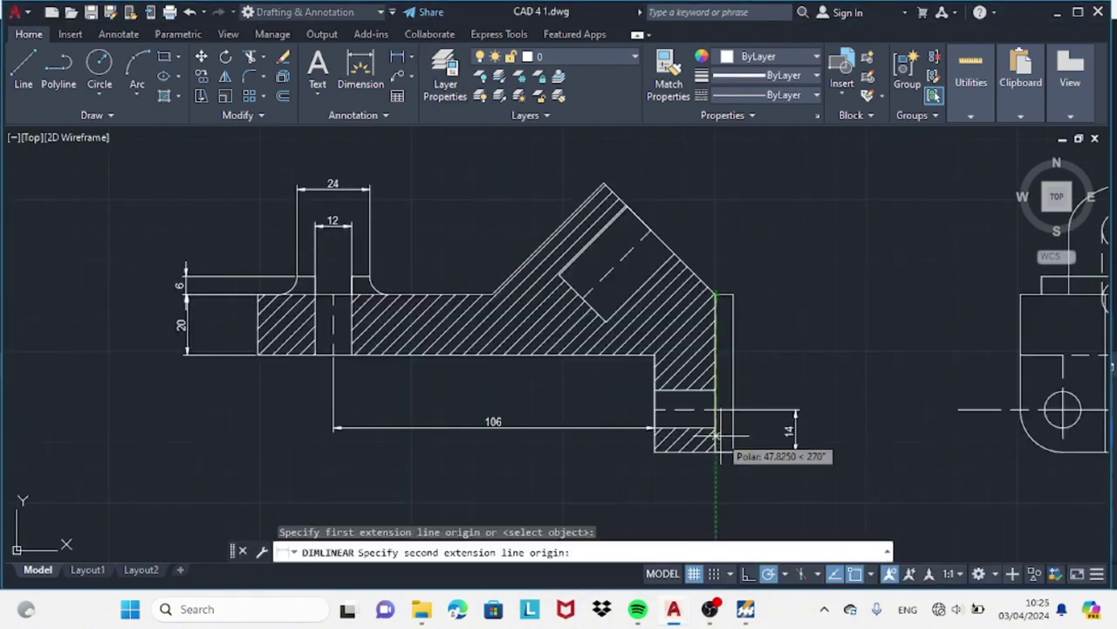
click(715, 452)
mouse_move(673, 609)
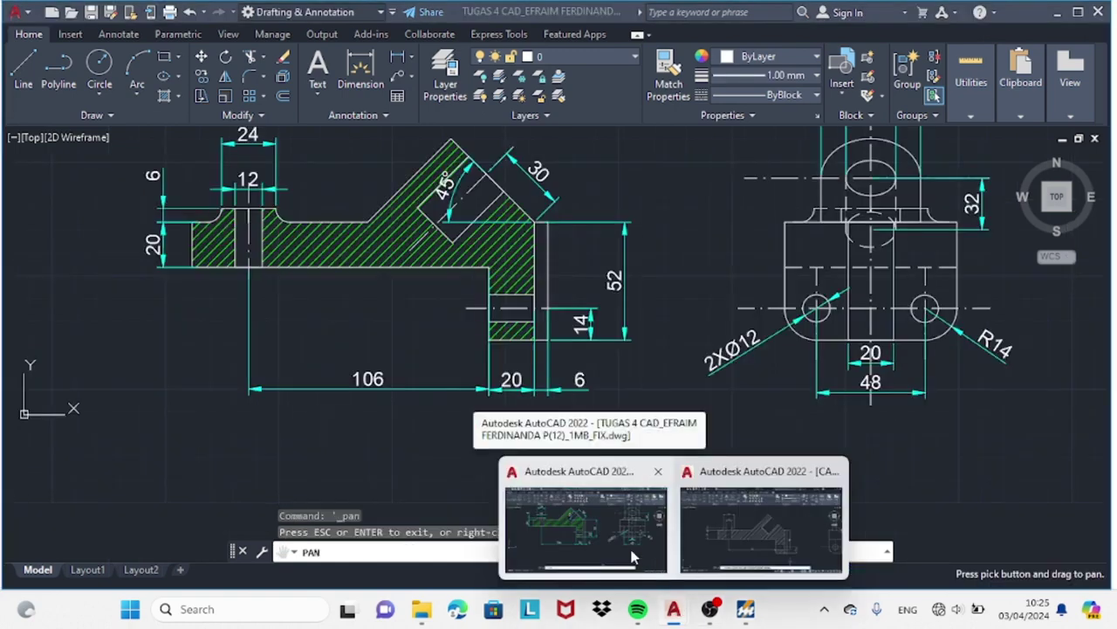
key(Escape)
key(Return)
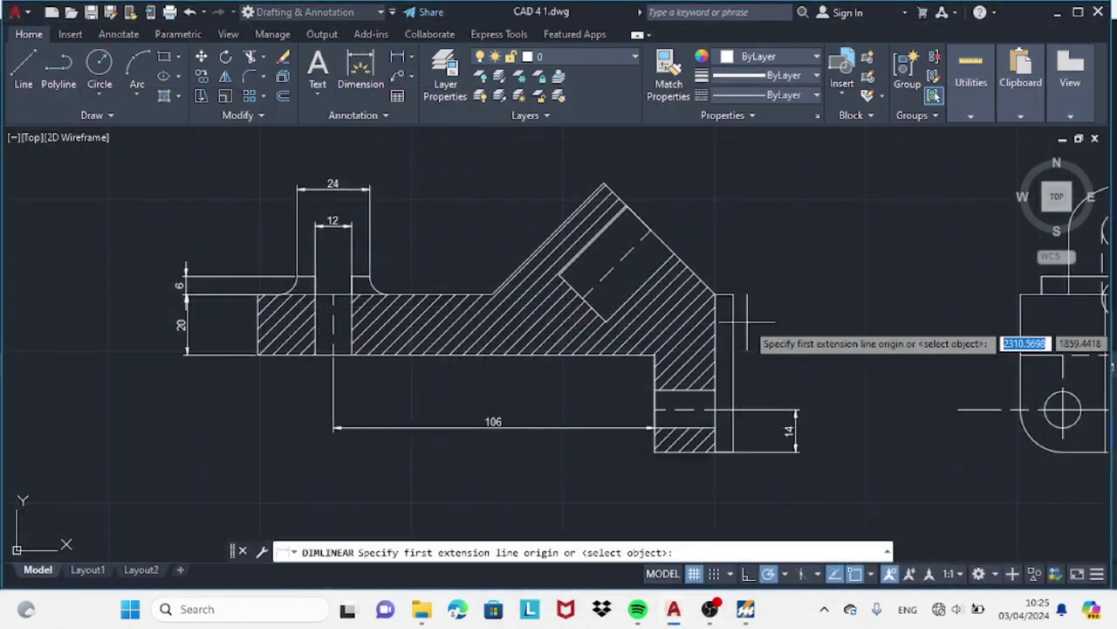
click(717, 295)
click(716, 452)
click(829, 393)
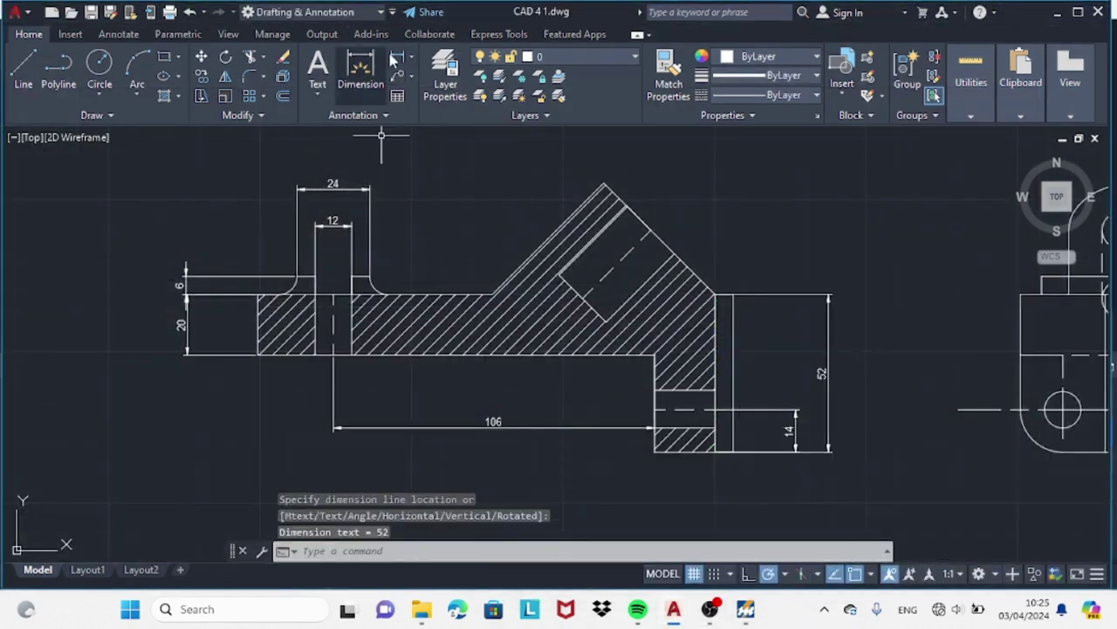
key(Return)
click(716, 294)
click(716, 353)
key(Escape)
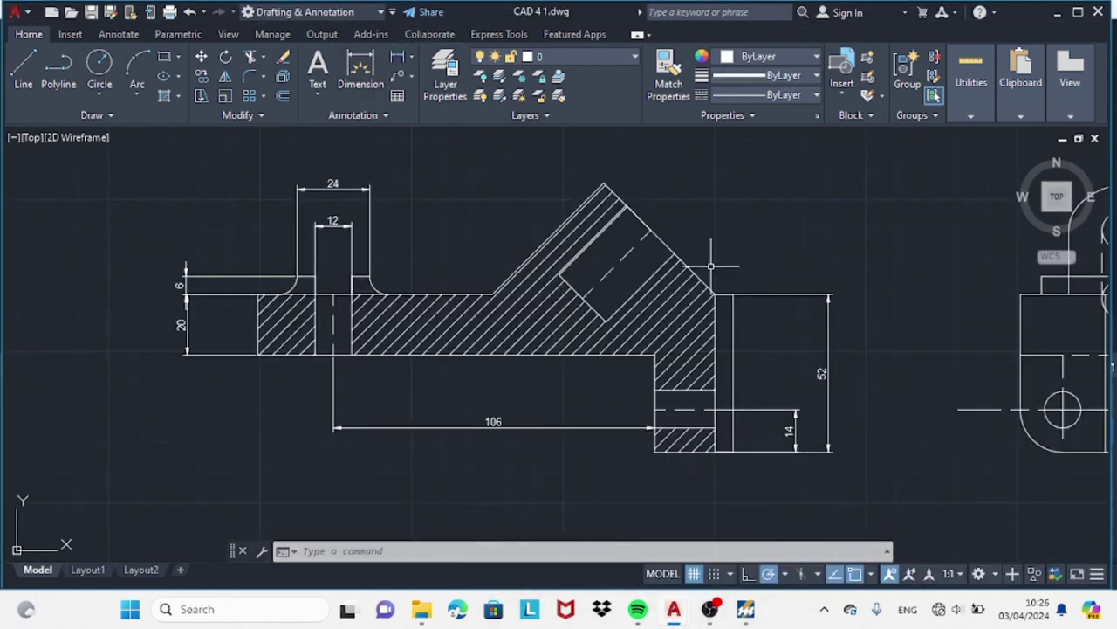
- Try measuring the angled end against the reference drawing, cancelling the 21.21 result
click(399, 58)
click(716, 294)
click(651, 229)
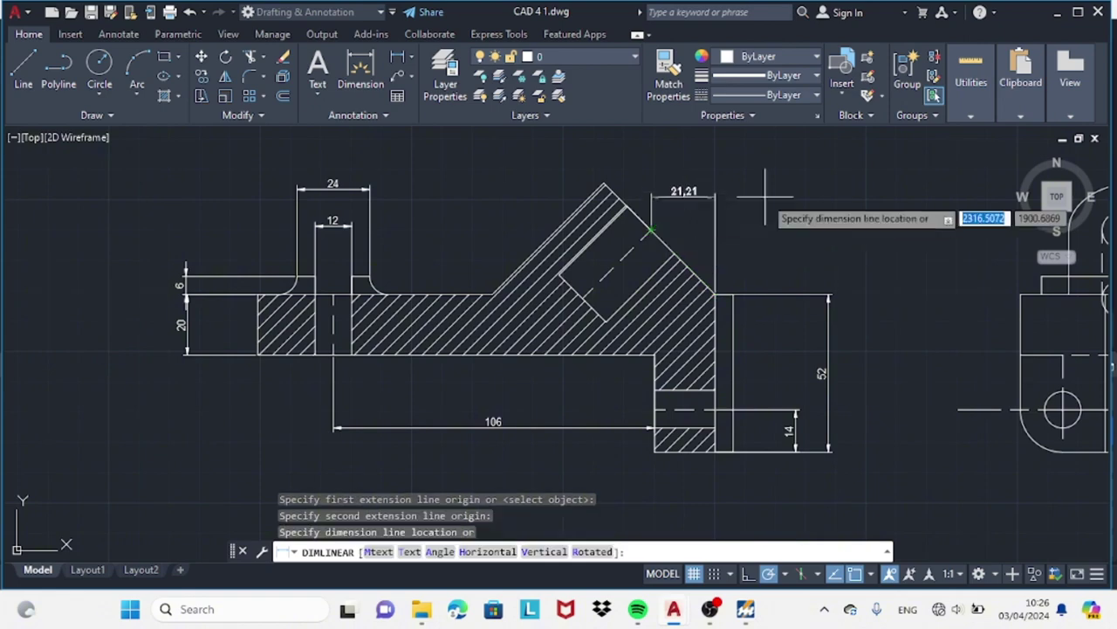
scroll(706, 187, up, 5)
scroll(705, 186, down, 5)
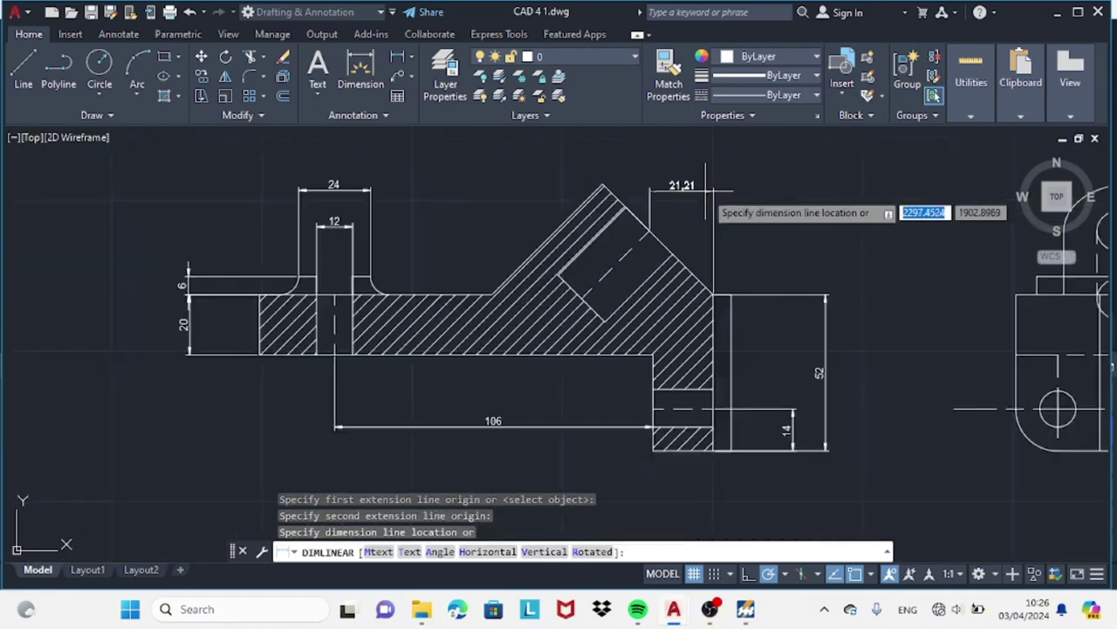
click(189, 13)
mouse_move(673, 609)
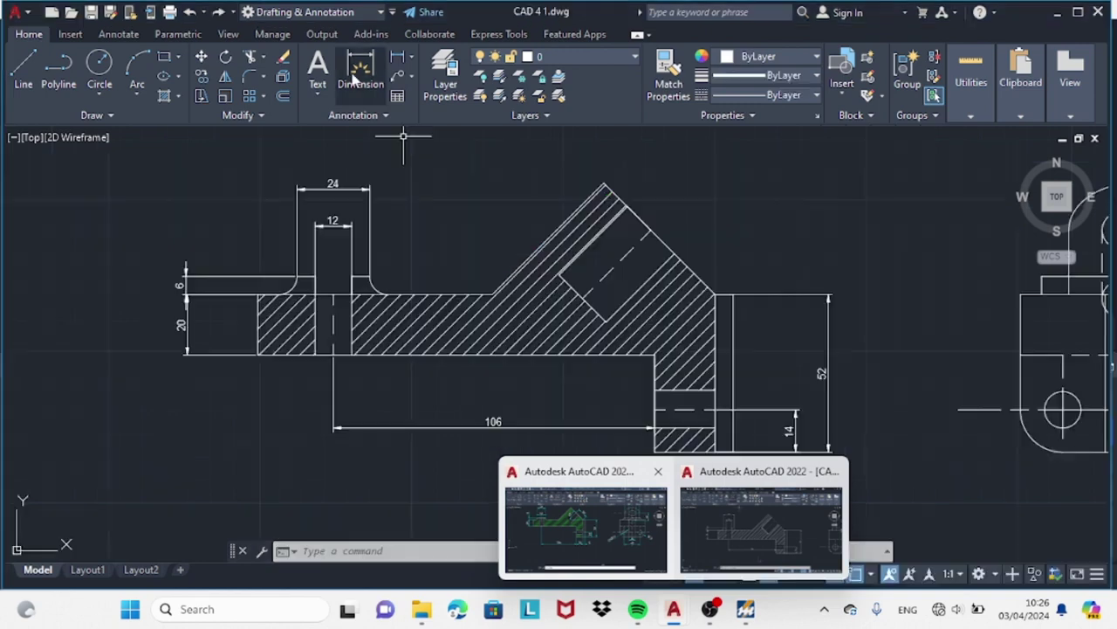
click(398, 56)
click(534, 223)
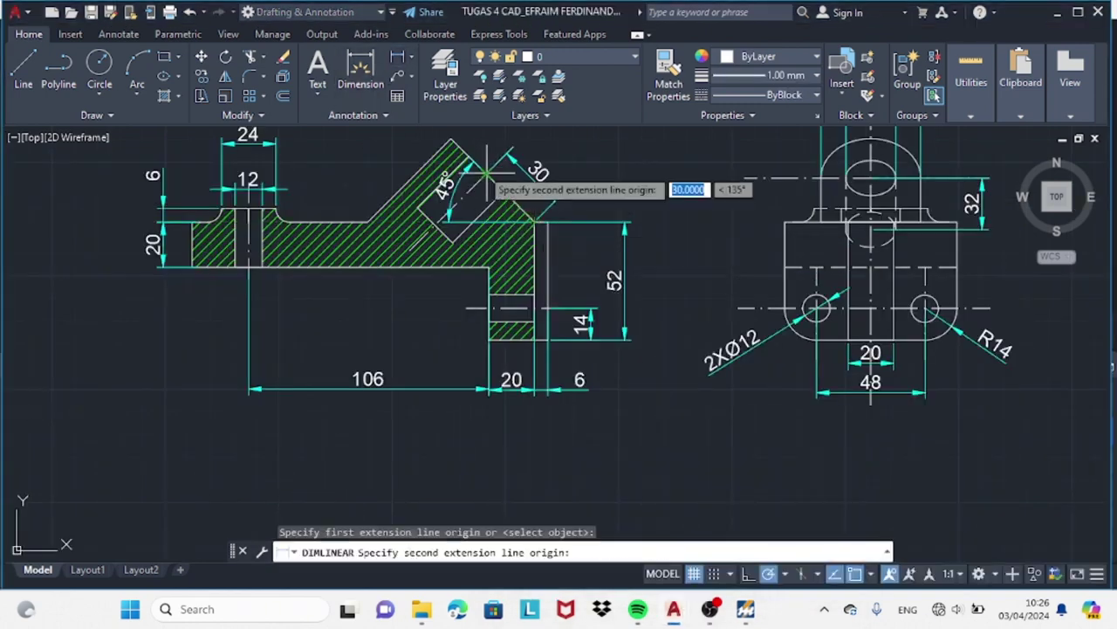
click(500, 188)
key(Escape)
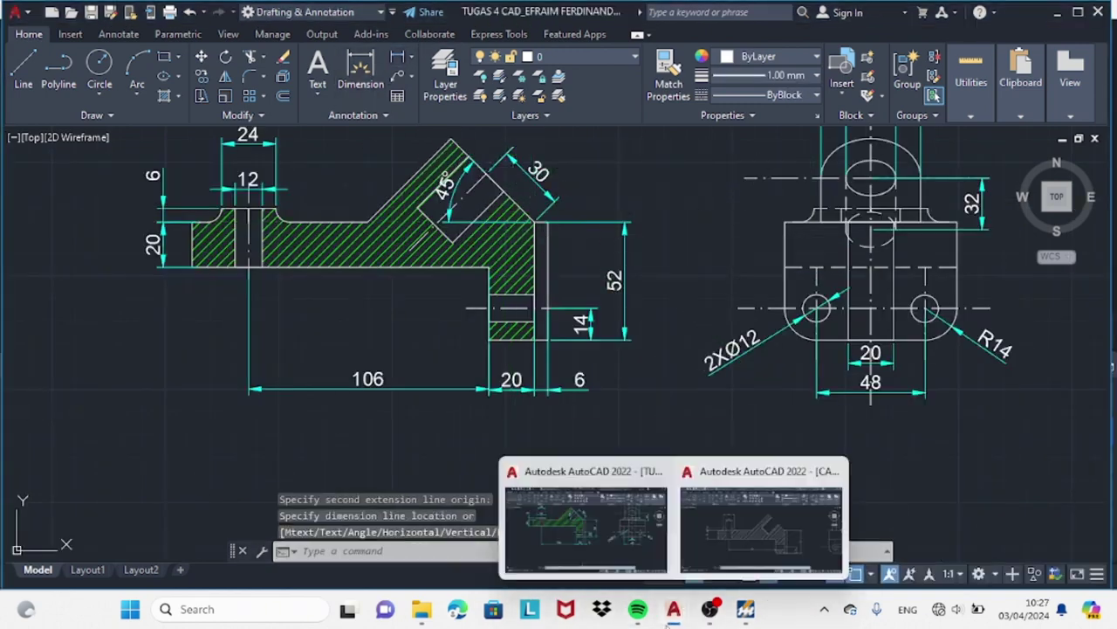
mouse_move(673, 608)
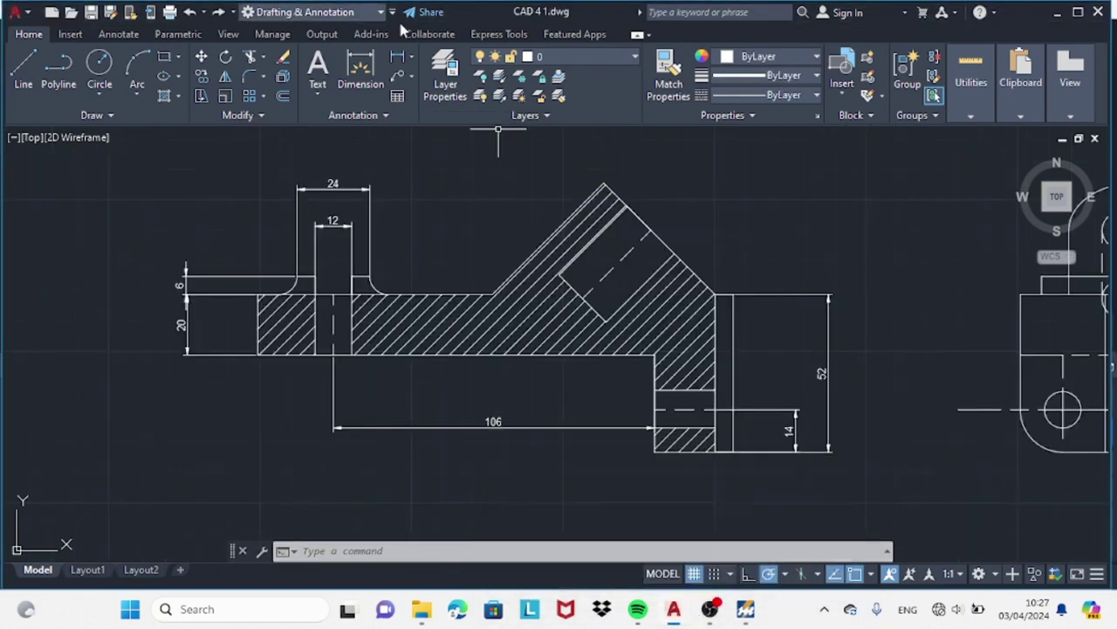
- Dimension the 6 and 20 widths beneath the vertical leg
key(Return)
click(716, 452)
click(734, 452)
click(744, 513)
key(Return)
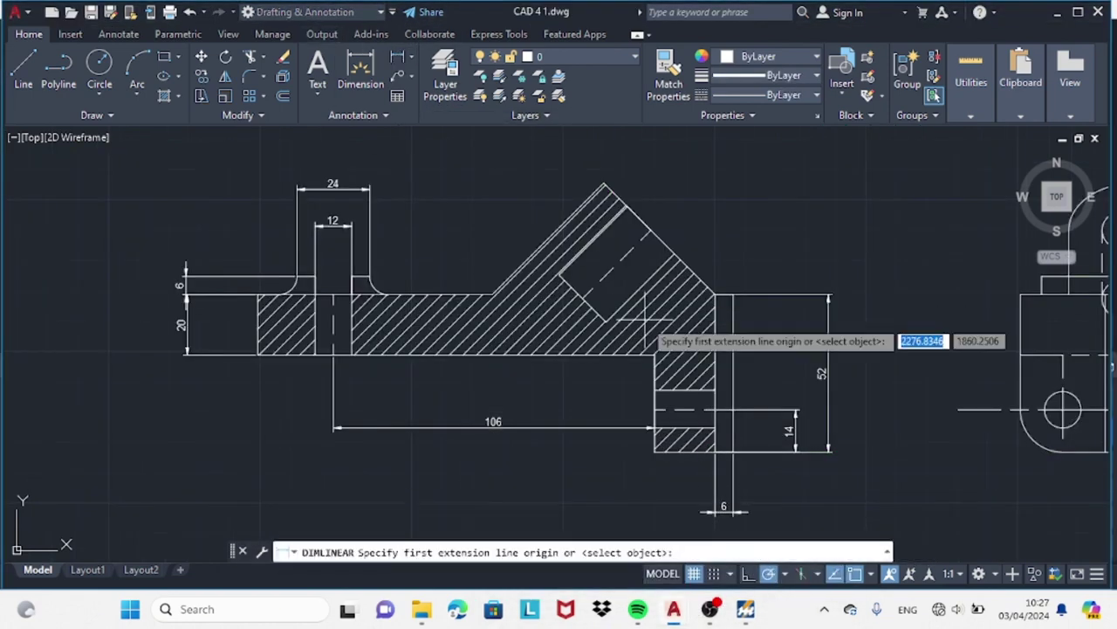
click(655, 451)
click(716, 451)
click(725, 507)
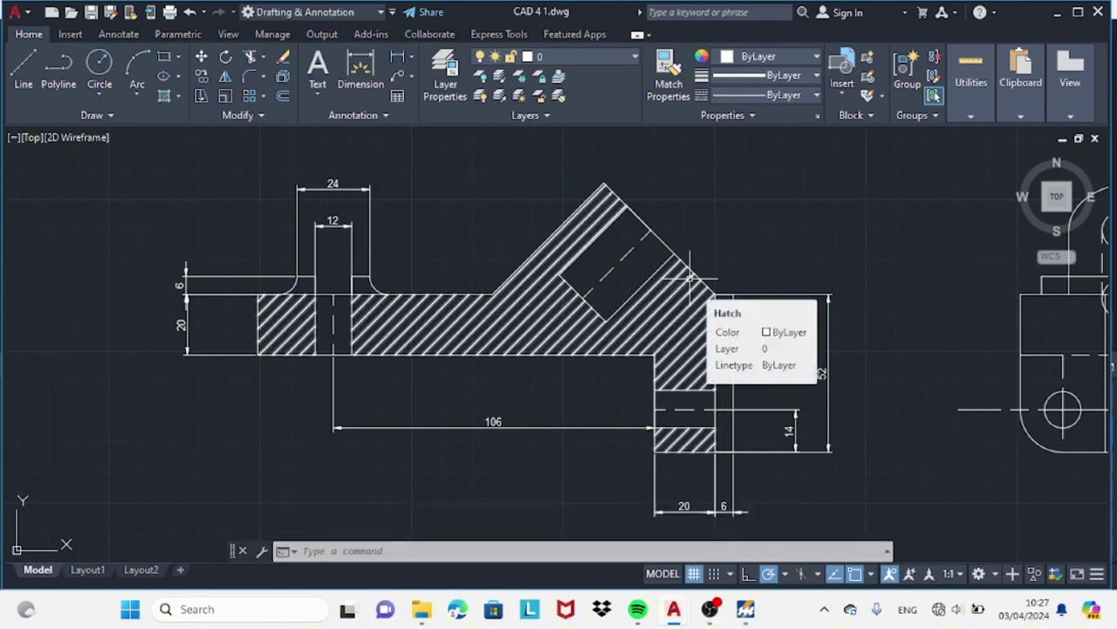
- Try an arc length dimension on the angled end, then return to linear dimensioning
click(414, 57)
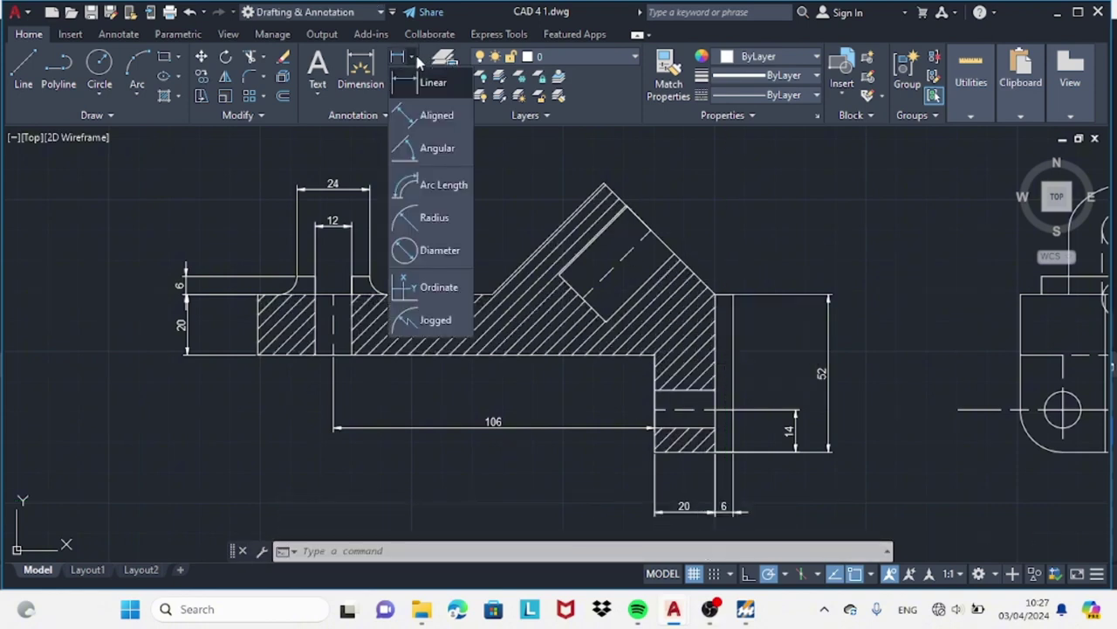
click(408, 186)
click(601, 236)
click(601, 236)
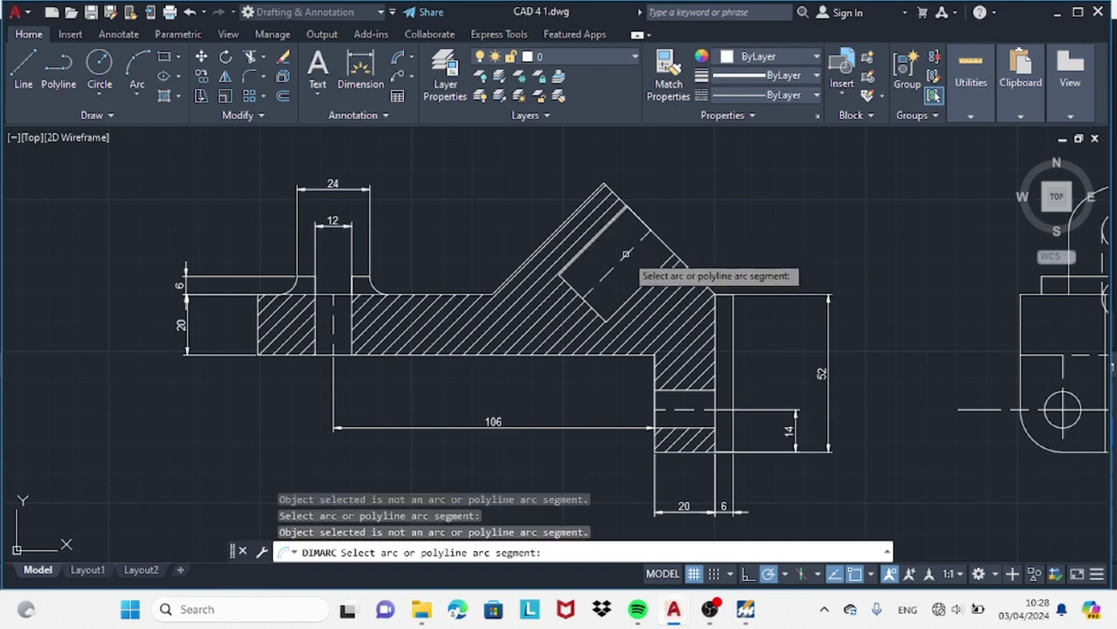
click(673, 608)
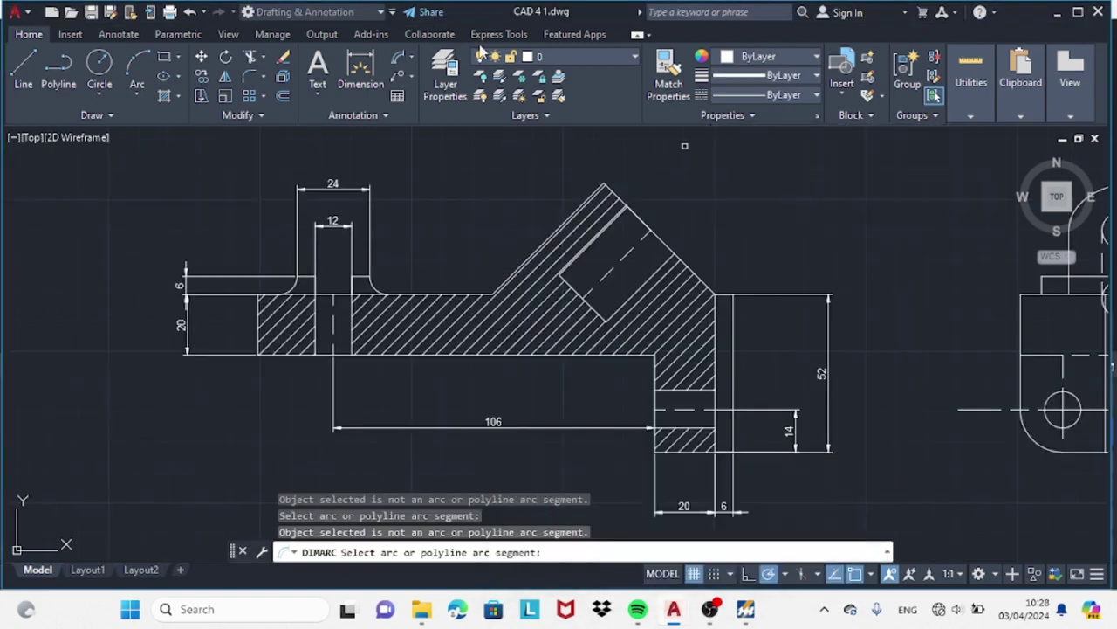
click(251, 56)
click(402, 59)
click(437, 82)
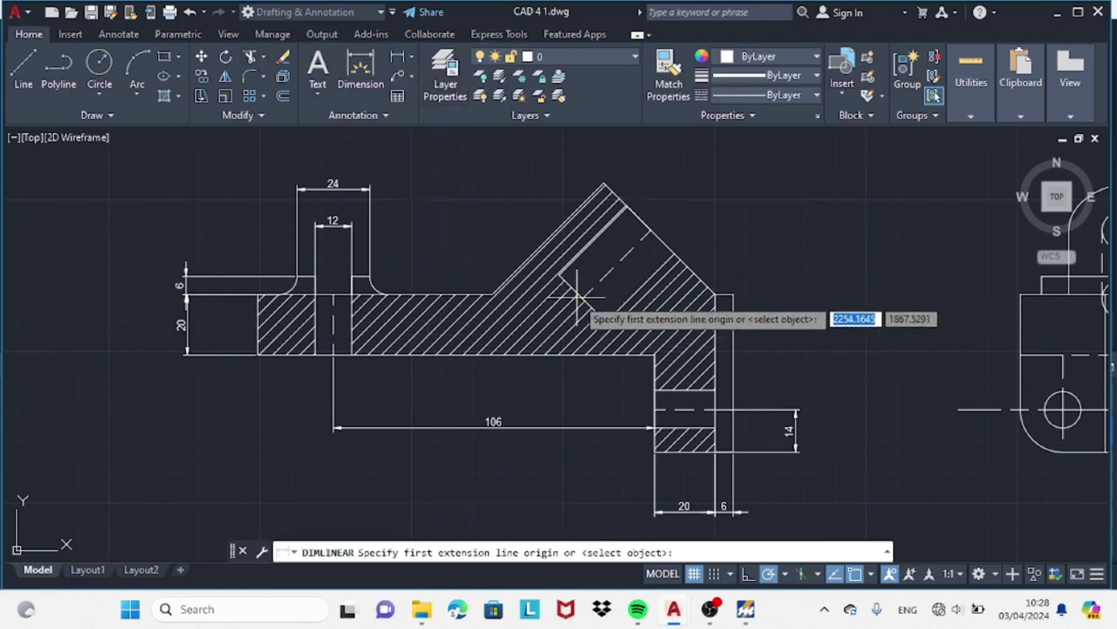
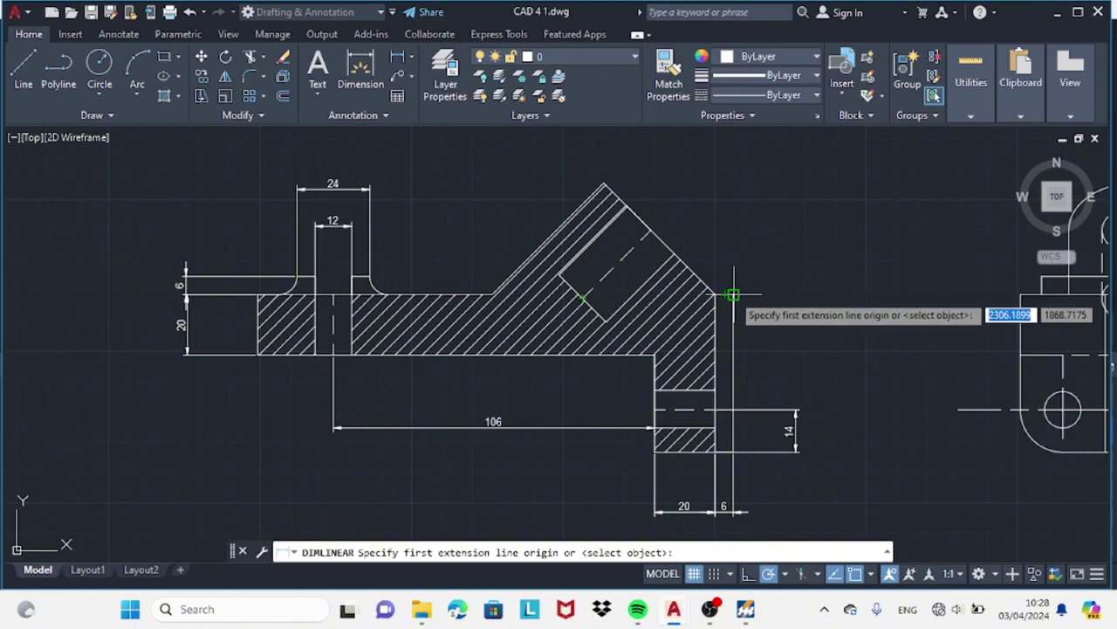
- Dimension the 52 overall height along the right edge of the hatched section
click(585, 295)
click(655, 452)
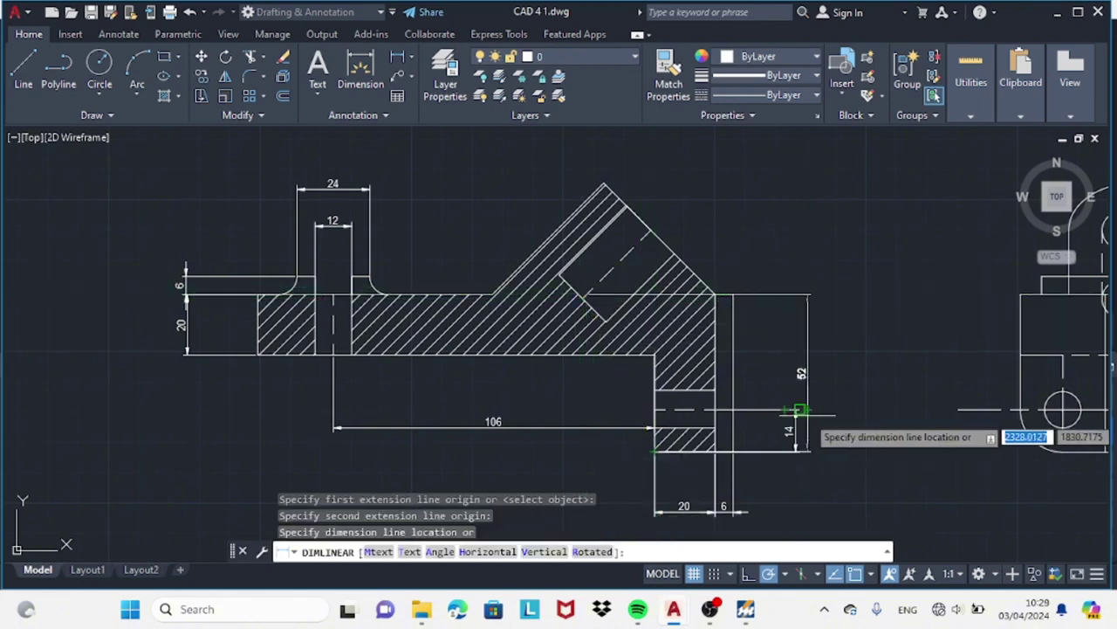
click(821, 412)
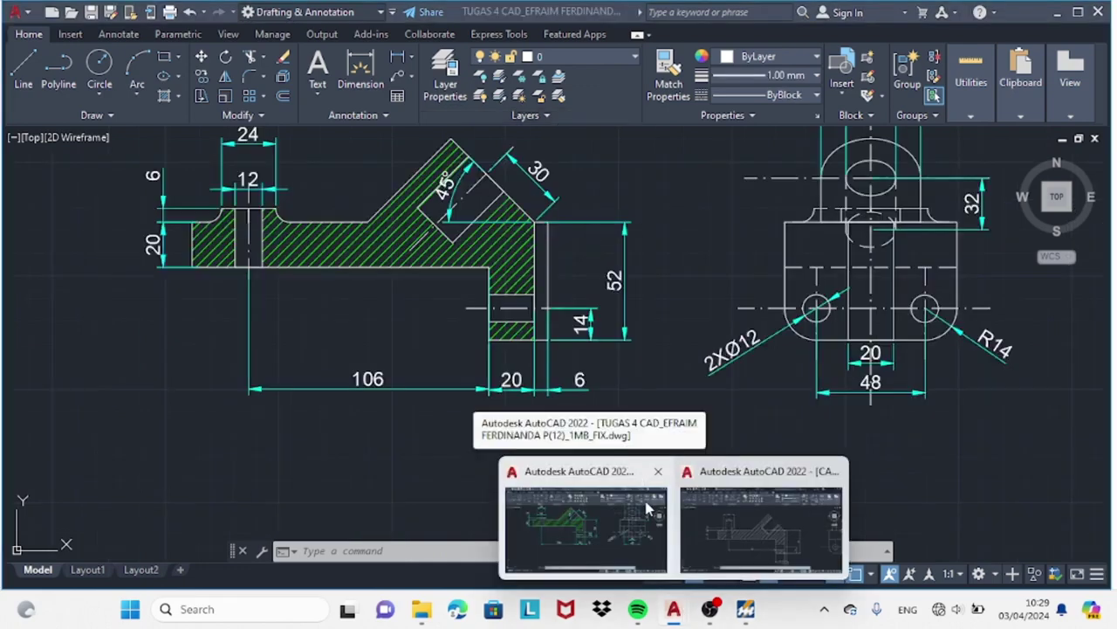
- Attempt an angular, then arc-length dimension on the slanted edge, and cancel it
click(411, 57)
click(423, 83)
click(430, 148)
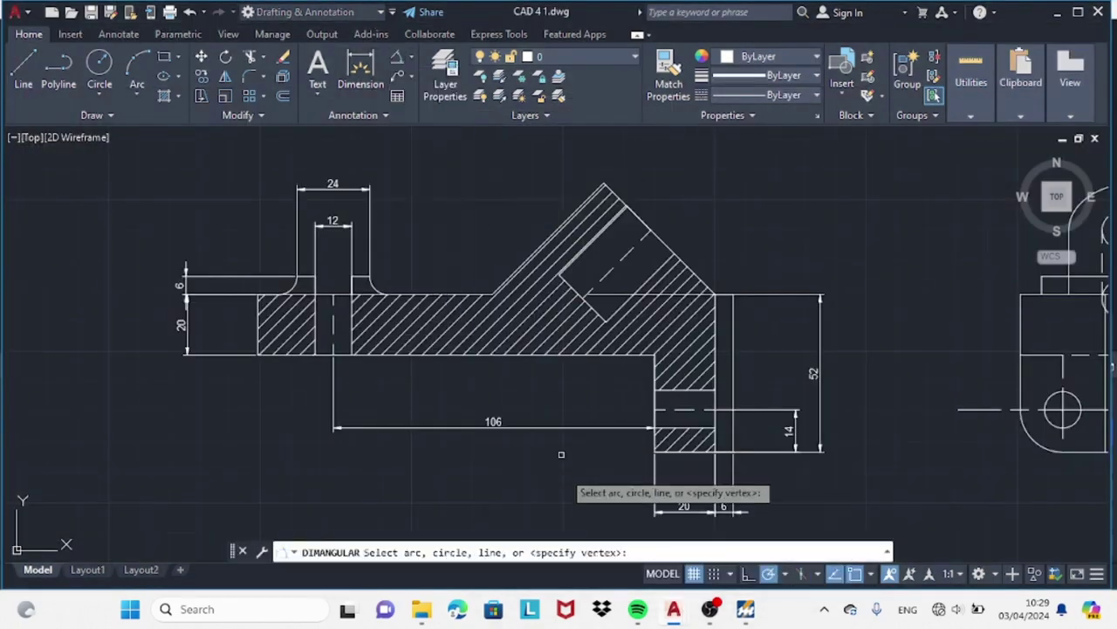
click(413, 57)
click(429, 180)
click(605, 297)
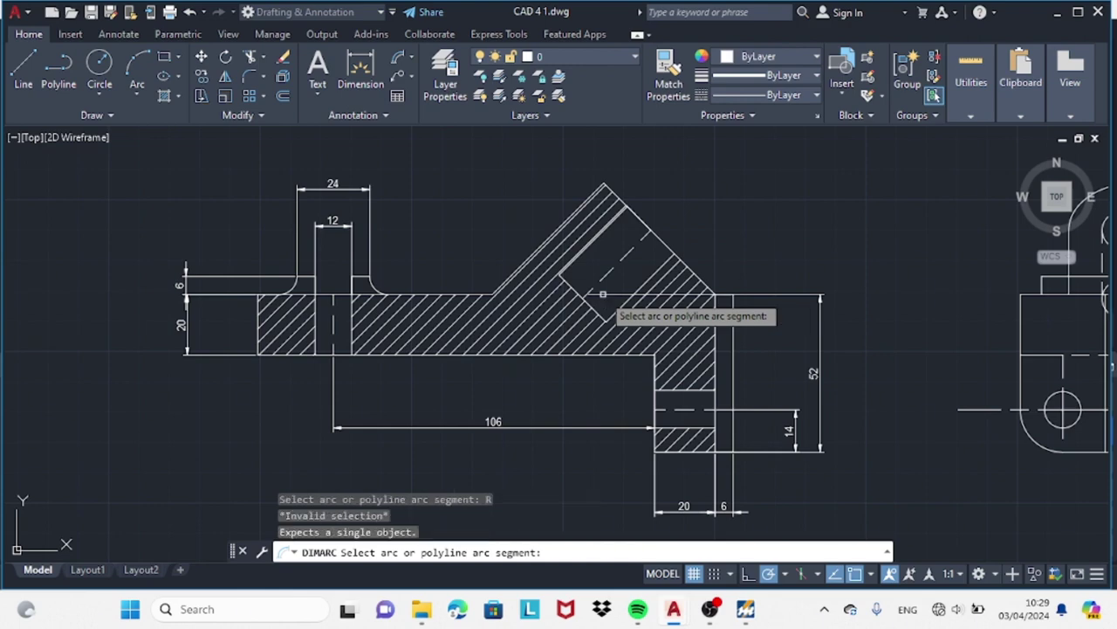
click(607, 296)
key(Escape)
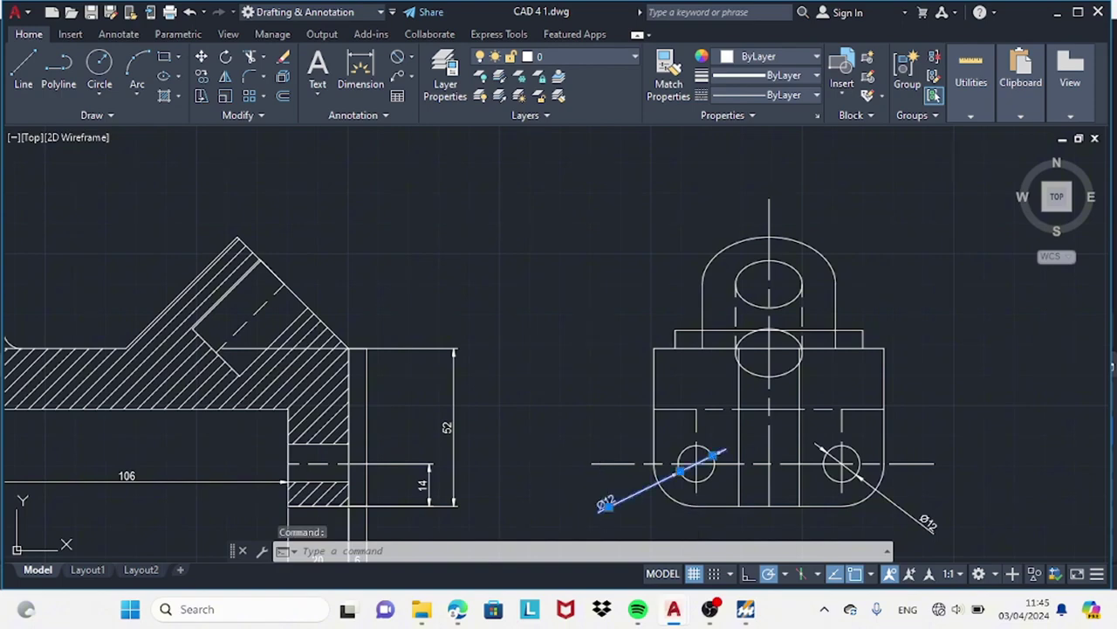
- Change the left hole callout text from Ø12 to 2xØ12
double_click(608, 506)
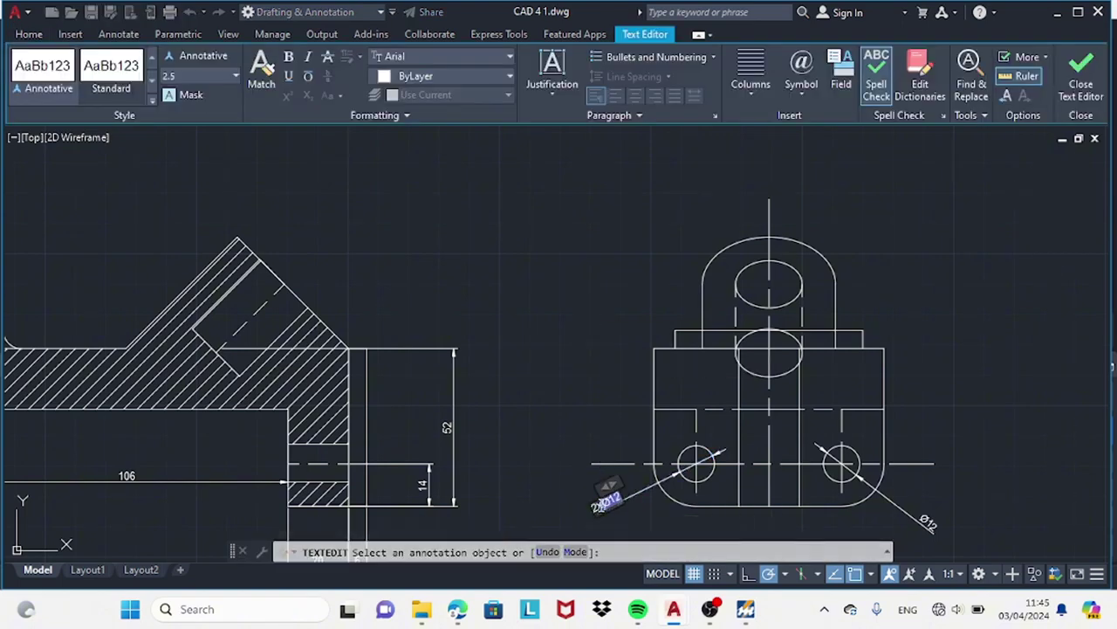
click(628, 529)
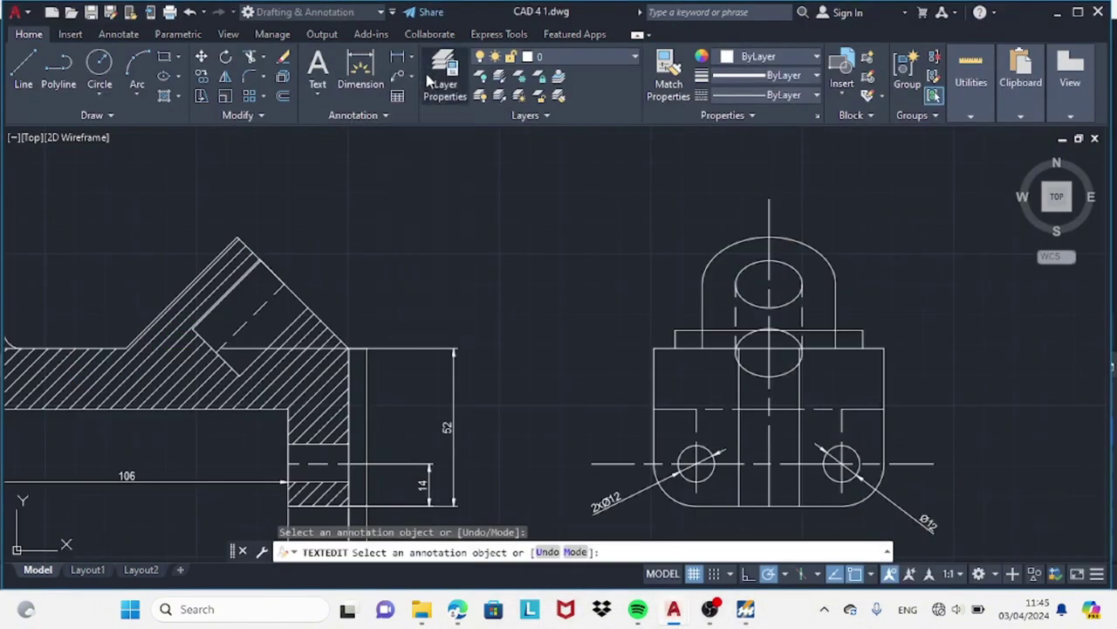
click(397, 58)
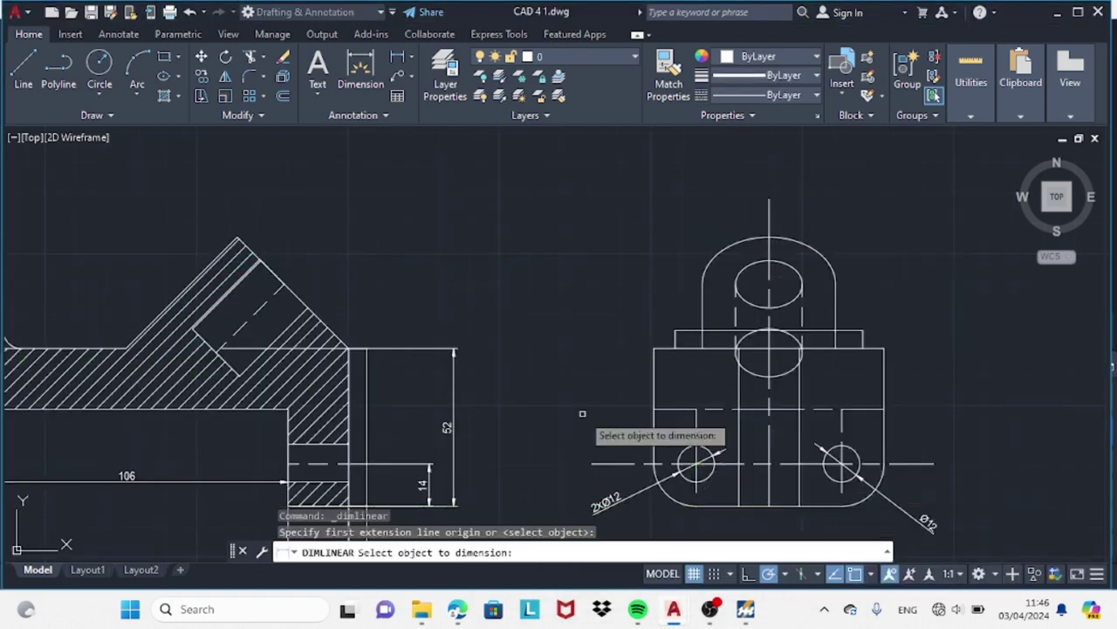
key(Escape)
- Add linear dimensions 48 (hole-centre spacing) and 20 (centre web) below the right-hand view
right_click(596, 415)
click(629, 262)
drag(597, 377, 581, 276)
key(Return)
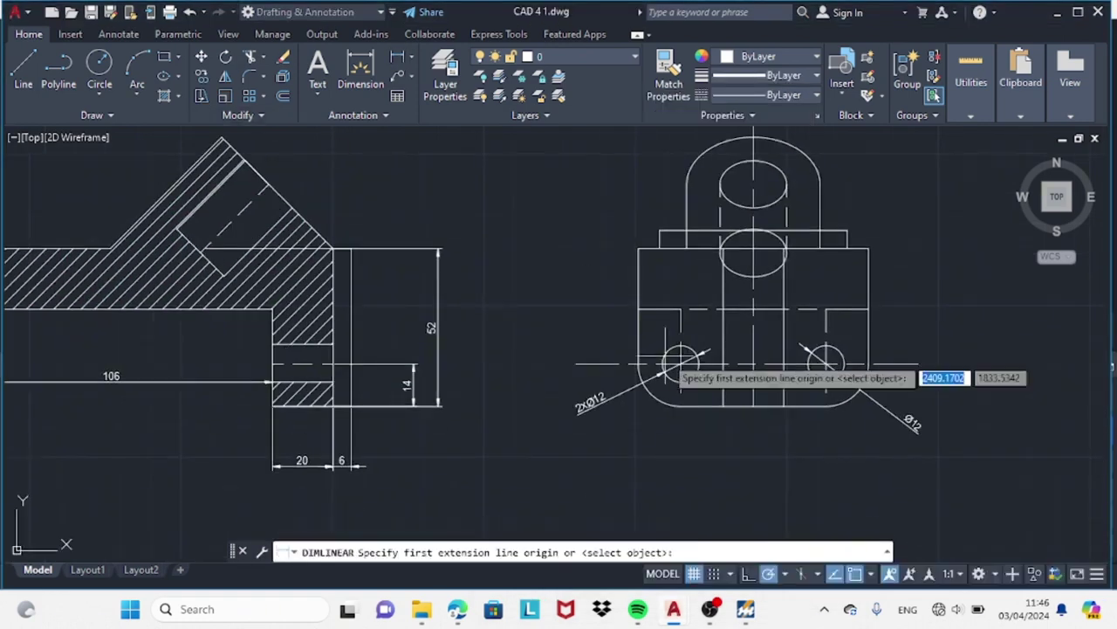
click(681, 362)
click(825, 362)
click(752, 467)
key(Return)
click(723, 404)
click(783, 404)
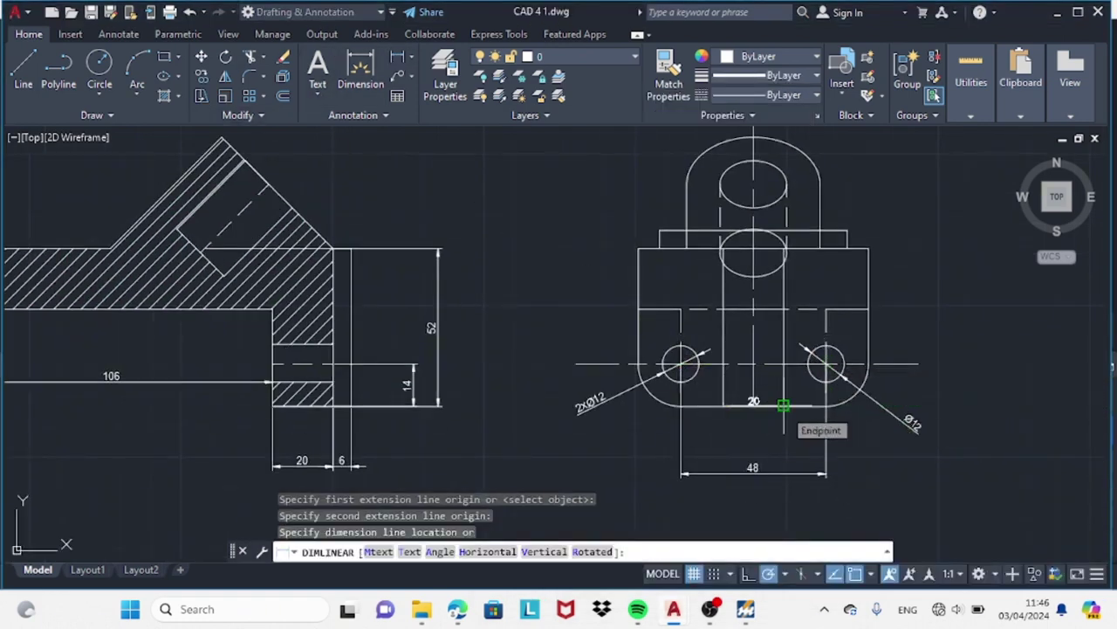
click(786, 439)
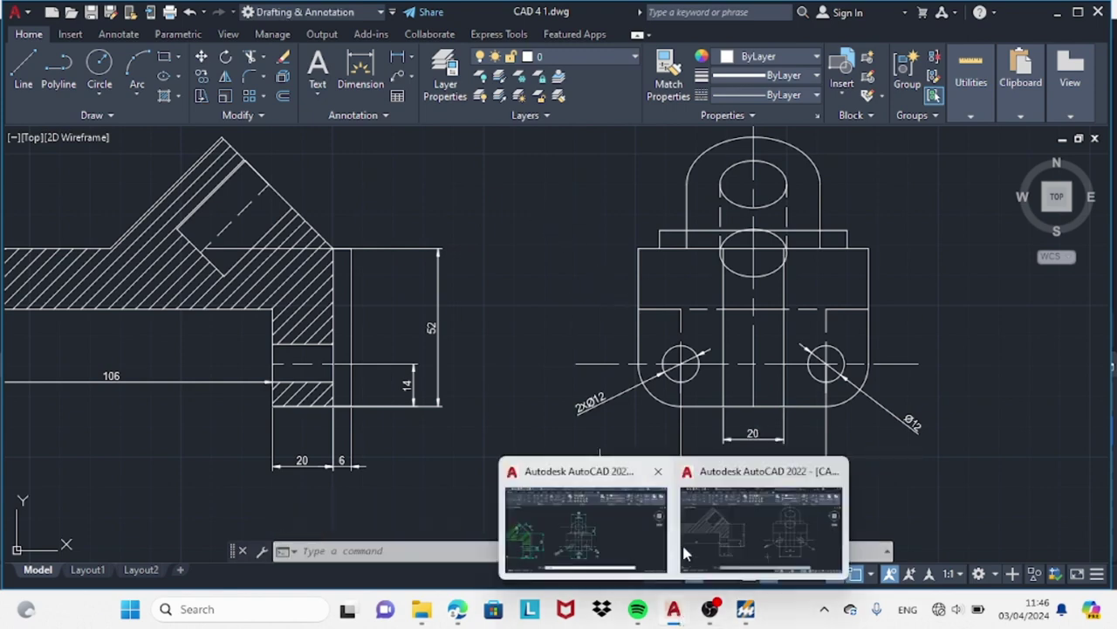
right_click(834, 172)
click(890, 301)
- Place the 22 slot width and 44 outer lug width dimensions above the lug
drag(890, 301, 884, 448)
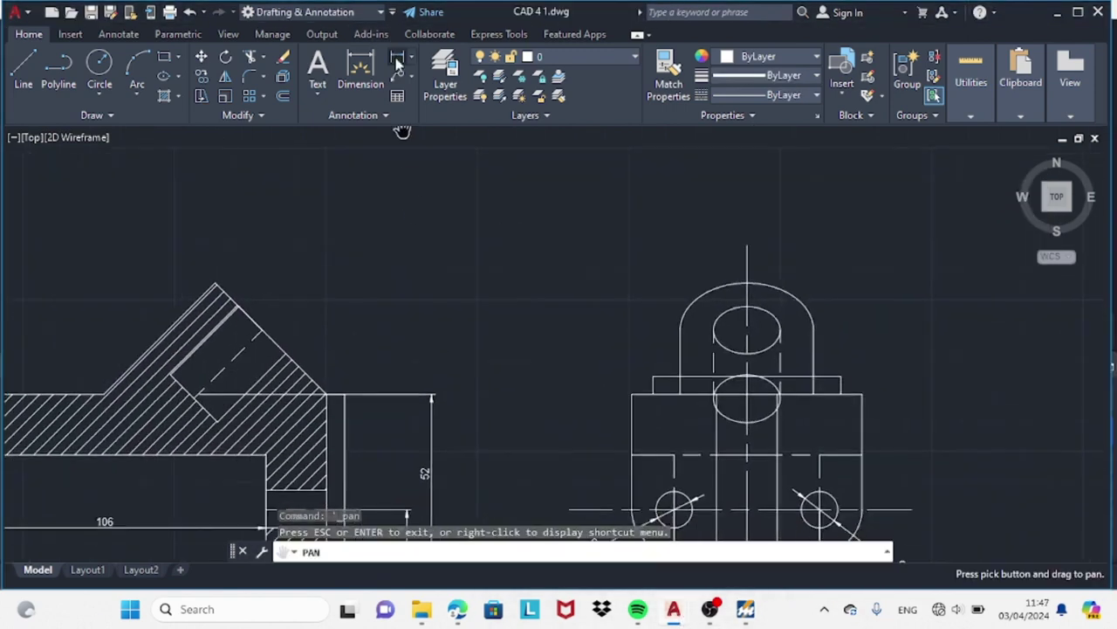
click(397, 57)
click(714, 284)
click(780, 284)
click(746, 236)
key(Return)
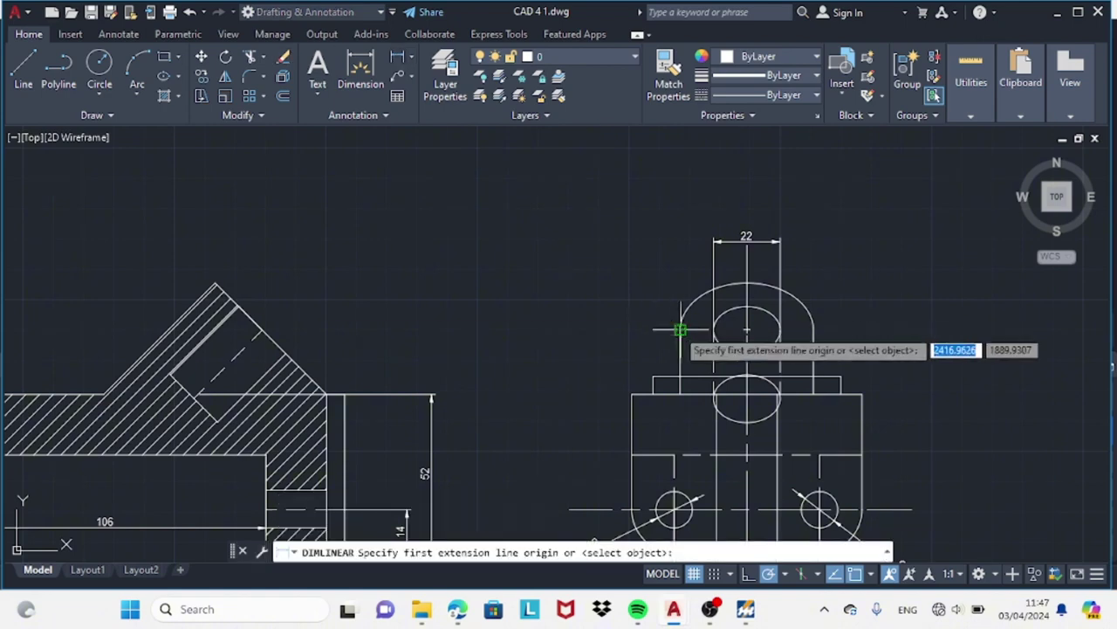
click(680, 324)
click(814, 324)
click(747, 210)
- Zoom and pan to bring the sectioned view to the centre of the screen
scroll(825, 390, down, 4)
scroll(825, 390, down, 5)
scroll(823, 381, up, 4)
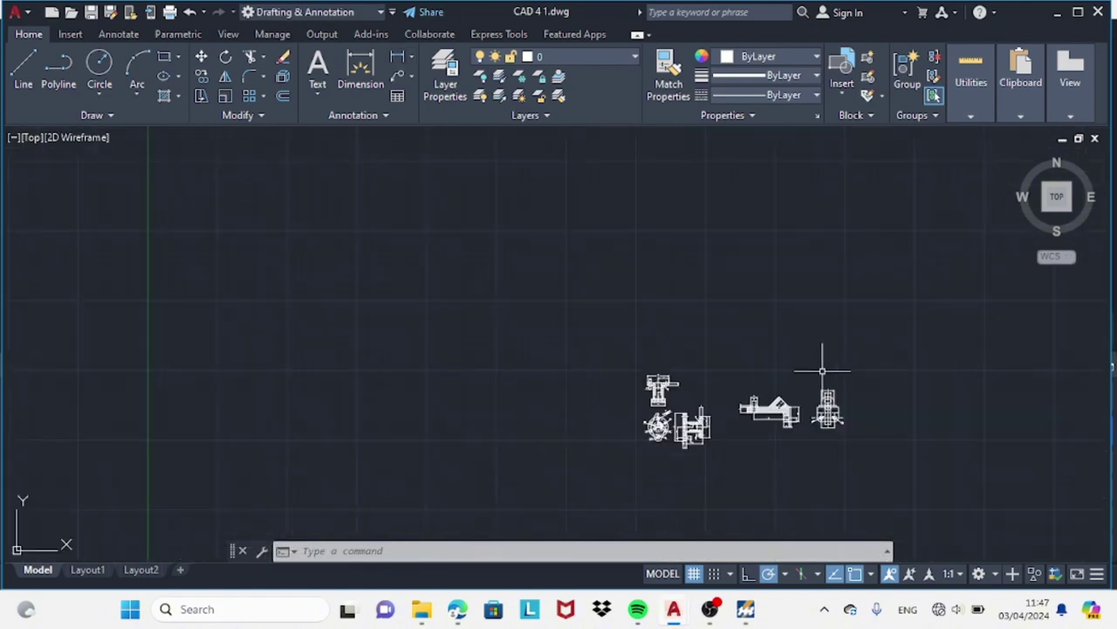
click(889, 303)
key(Escape)
right_click(868, 297)
click(882, 410)
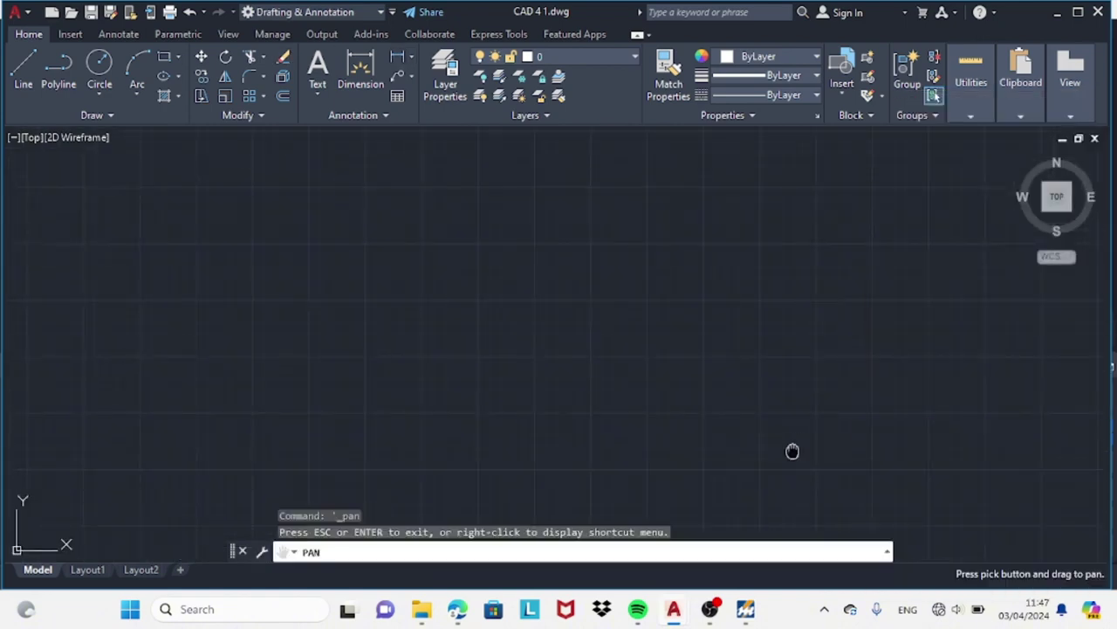
scroll(765, 260, up, 5)
scroll(766, 260, up, 5)
scroll(812, 304, down, 1)
scroll(811, 305, down, 2)
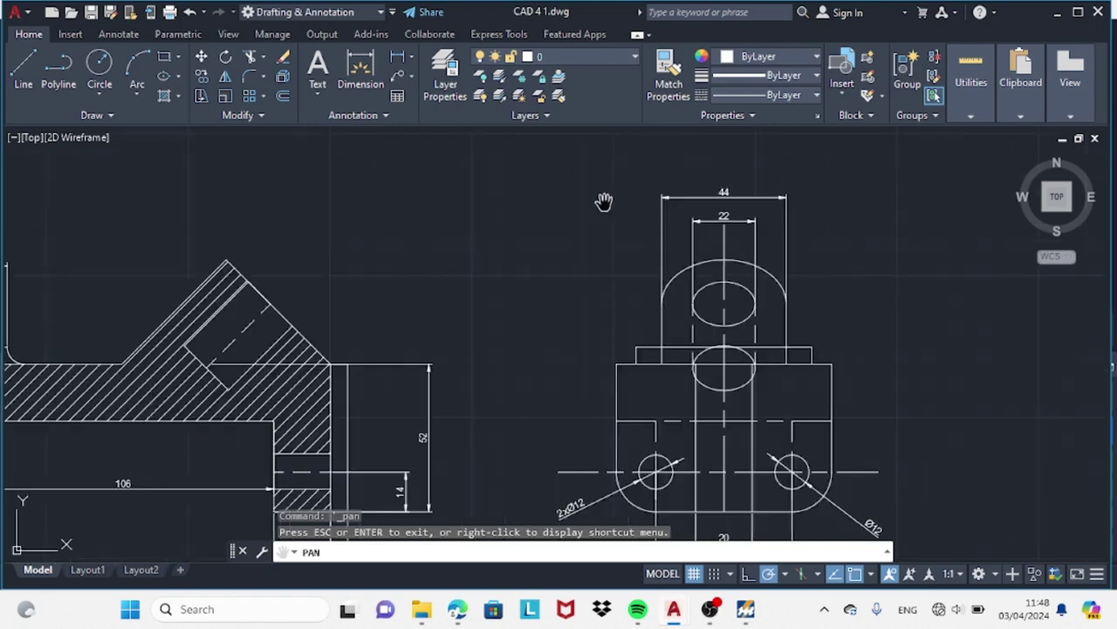
mouse_move(502, 301)
mouse_down()
mouse_move(943, 266)
mouse_move(963, 370)
mouse_up()
key(Escape)
- Fillet the lug corner using the F command
text(f)
key(Return)
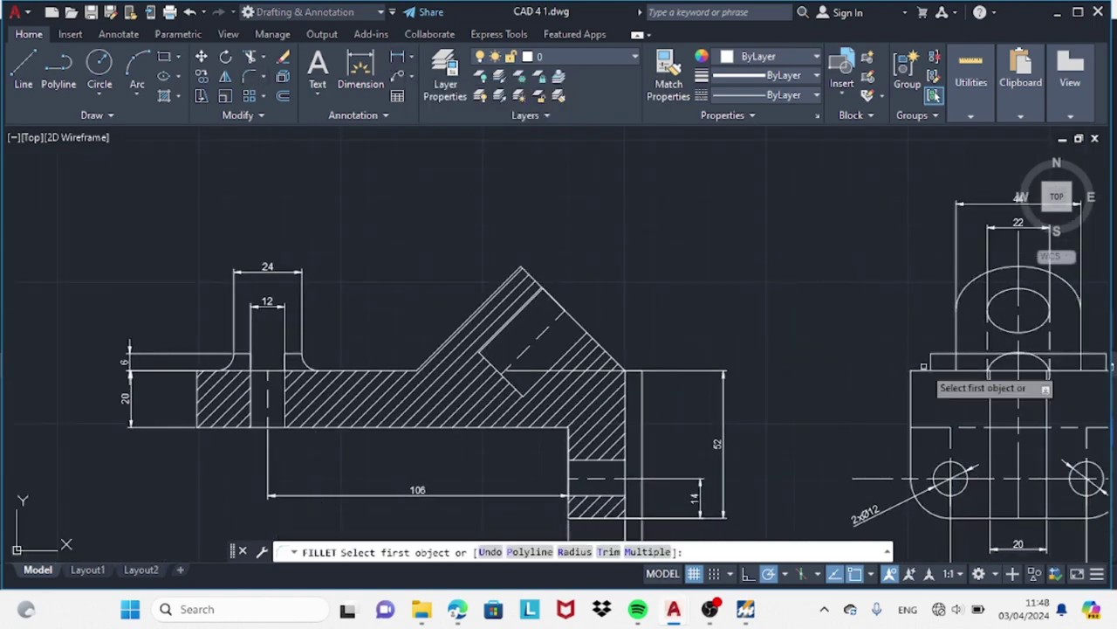
click(921, 371)
click(911, 393)
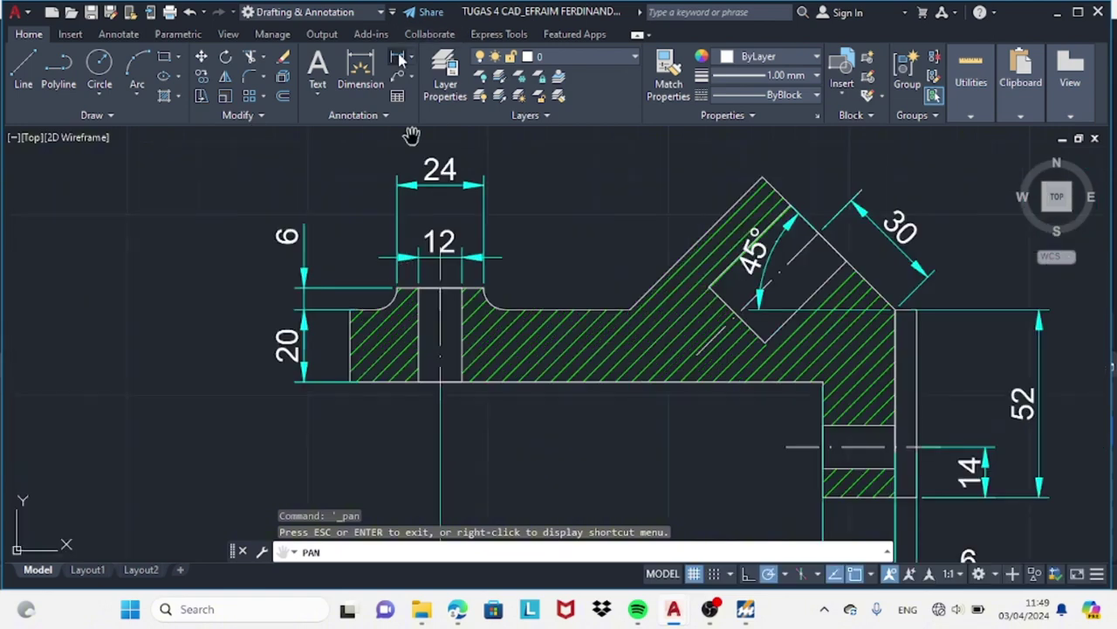
- Begin a linear dimension on the step in the reference drawing
click(400, 59)
click(351, 309)
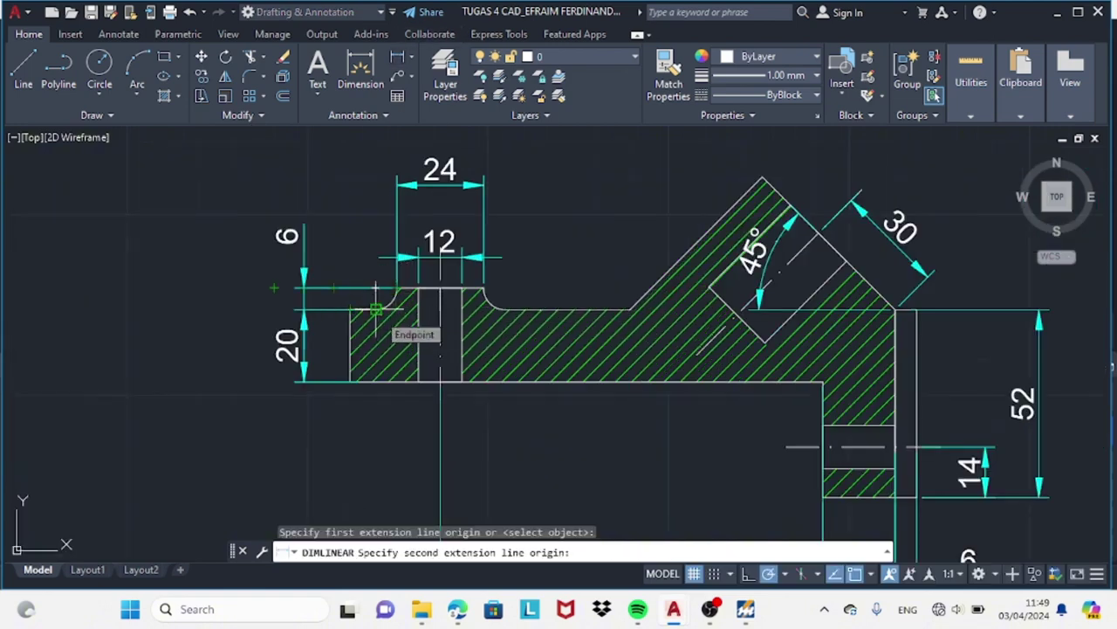
click(376, 308)
- Return to the working drawing and centre the right-hand view
mouse_move(673, 610)
click(696, 525)
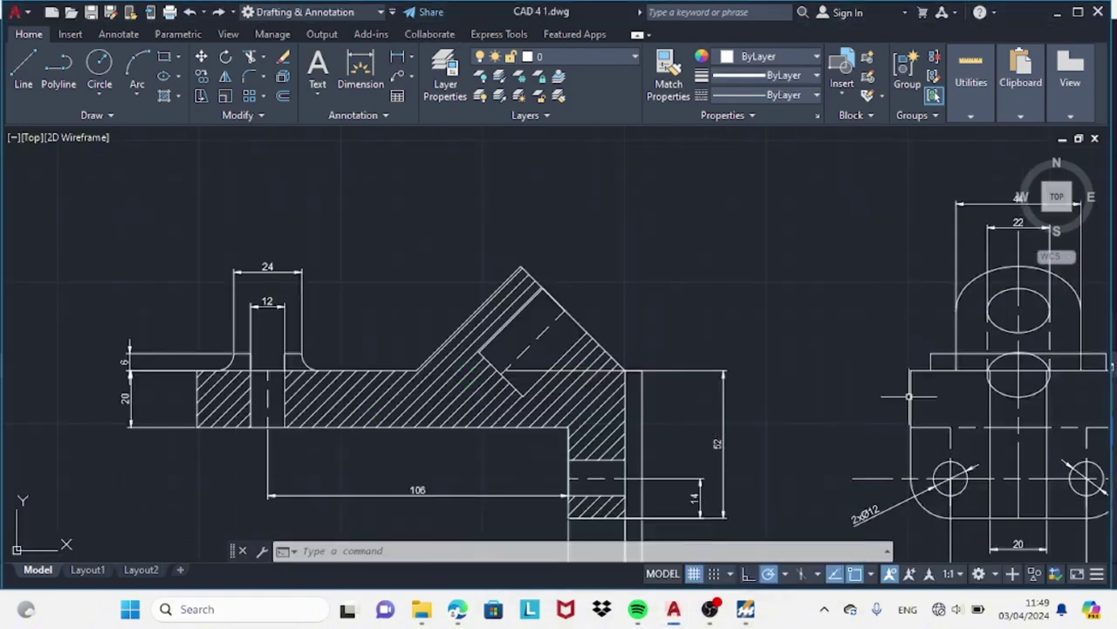
right_click(909, 397)
click(882, 399)
drag(700, 150, 497, 154)
- Draw a 13-unit line from the lug edge and trim the crossing lines
click(24, 70)
click(708, 373)
text(13)
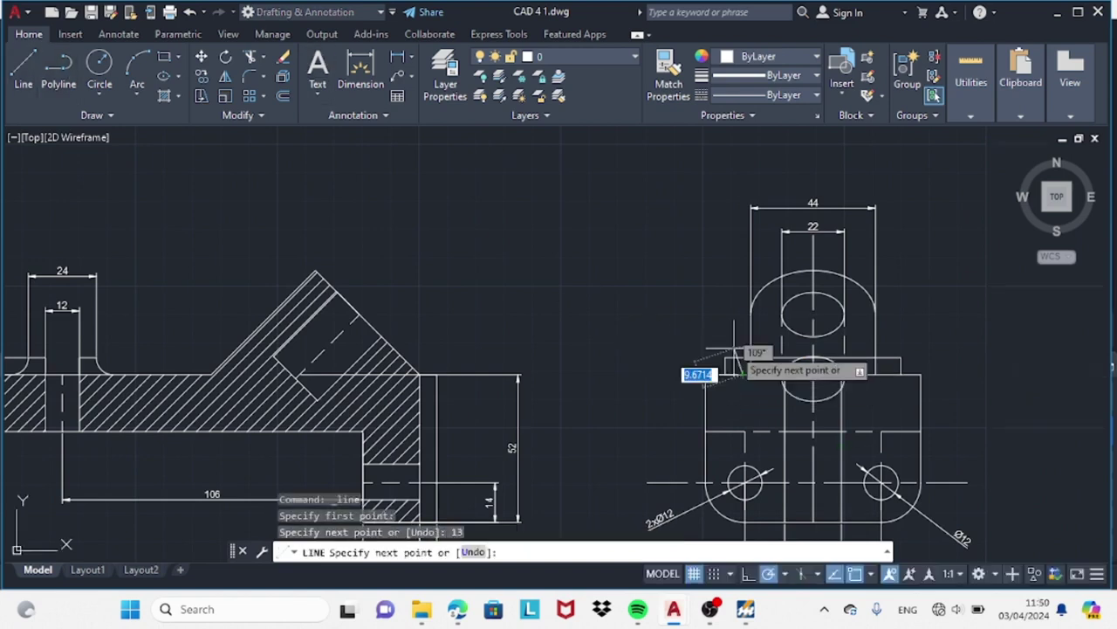
key(Return)
key(Escape)
click(251, 58)
click(734, 366)
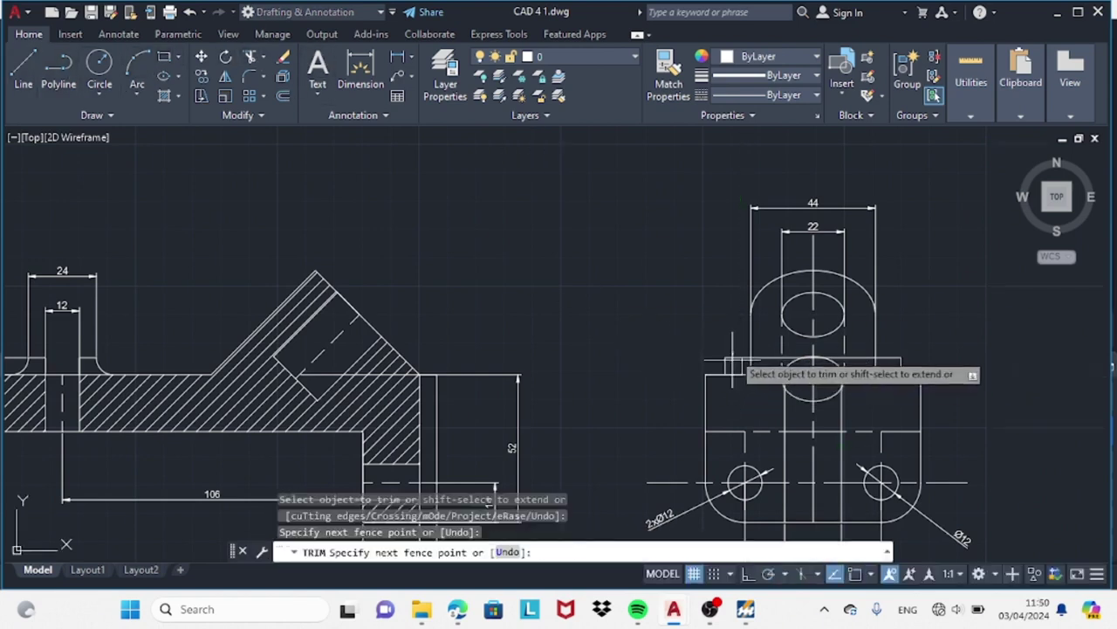
key(Return)
- Fillet the lower corner between the two edges
click(251, 76)
click(742, 367)
click(763, 358)
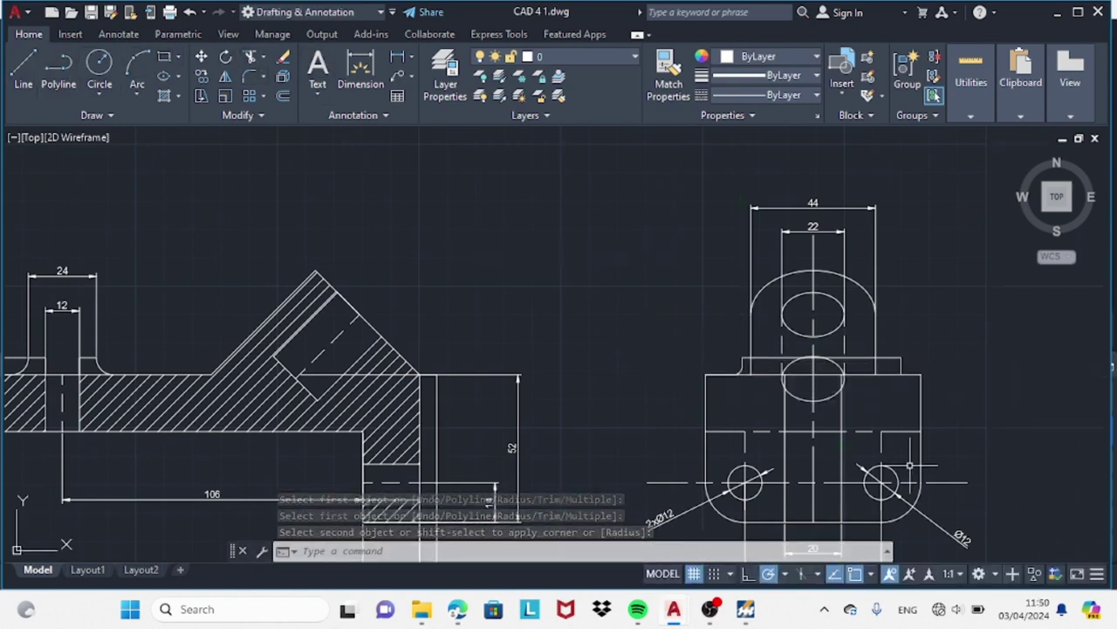
- Draw a 6-unit line segment next to the corner
click(24, 70)
scroll(741, 369, up, 4)
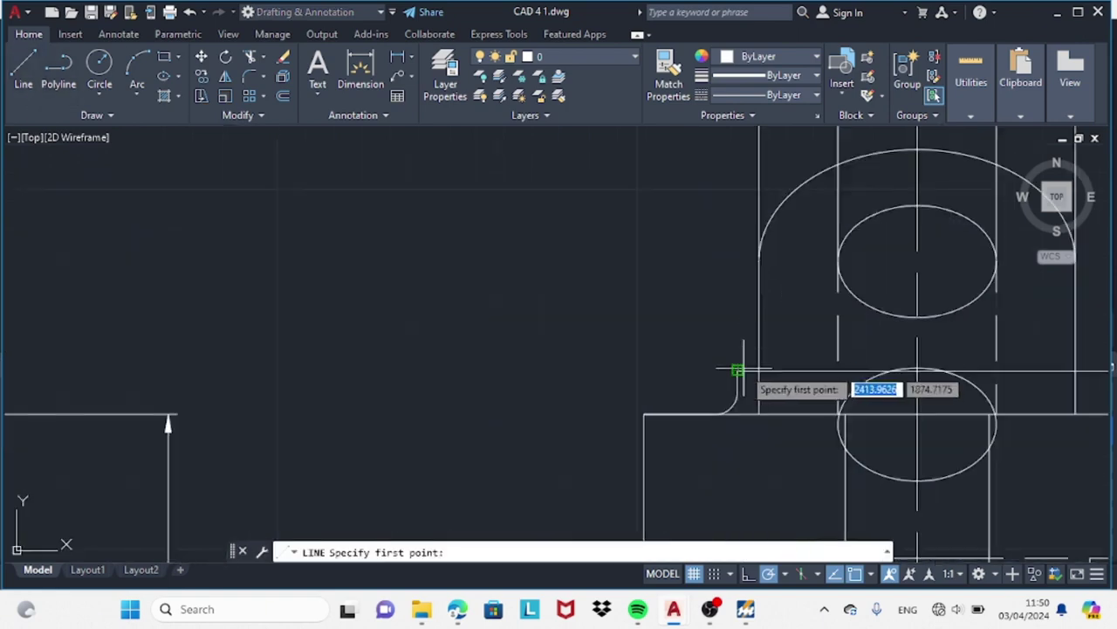
text(6)
key(Return)
click(784, 417)
key(Escape)
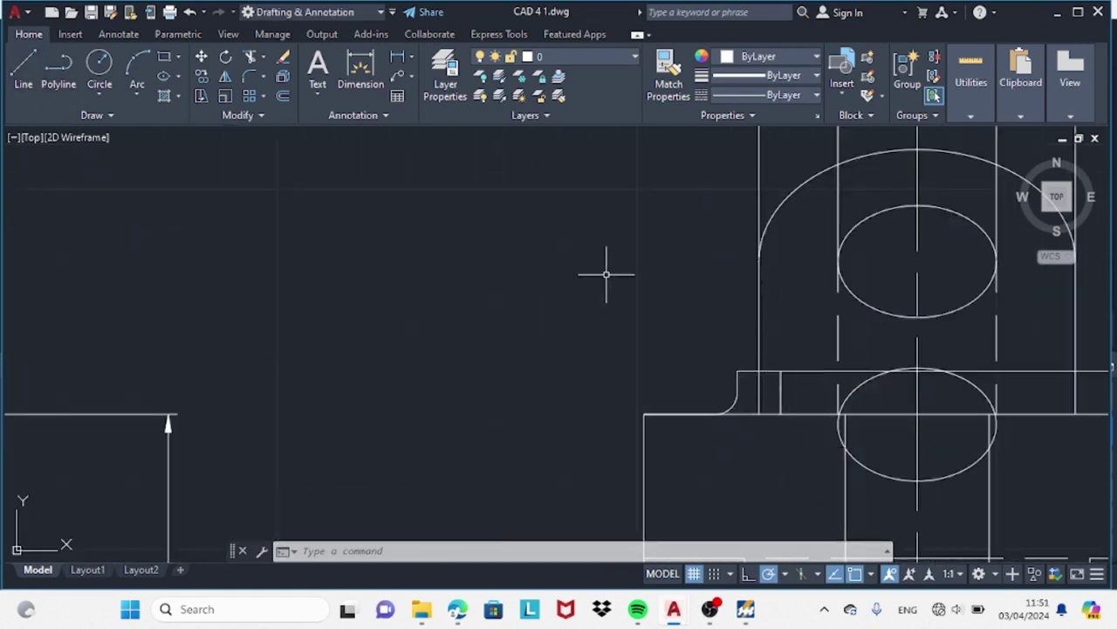
- Mirror the left fillet arc and short edge across the centre line, keeping the originals
right_click(635, 295)
click(646, 392)
drag(710, 344, 412, 253)
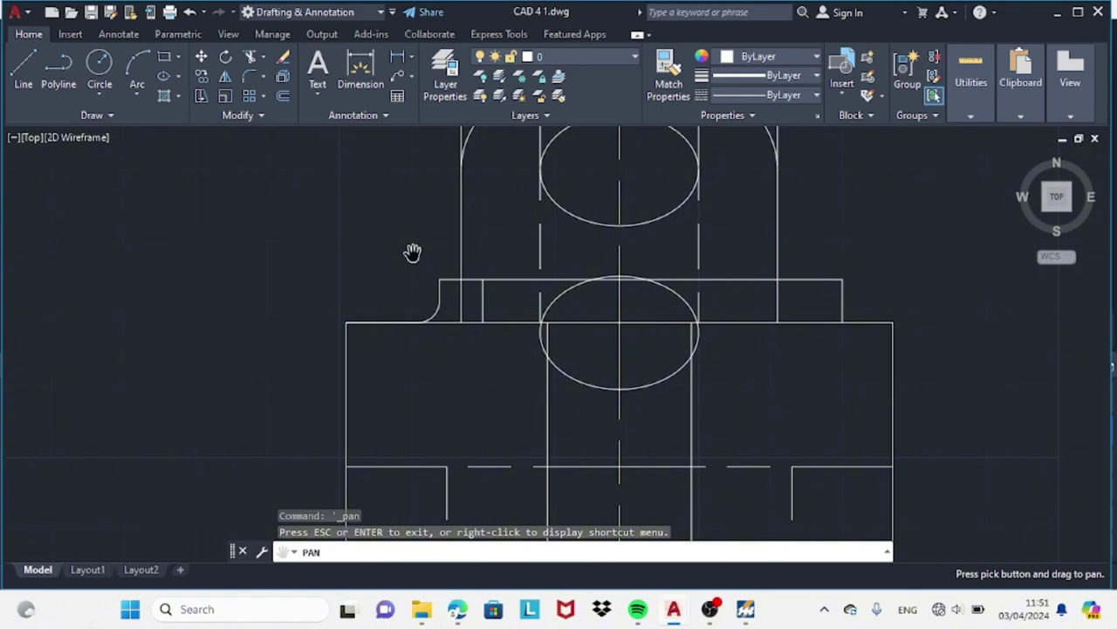
key(Escape)
click(433, 311)
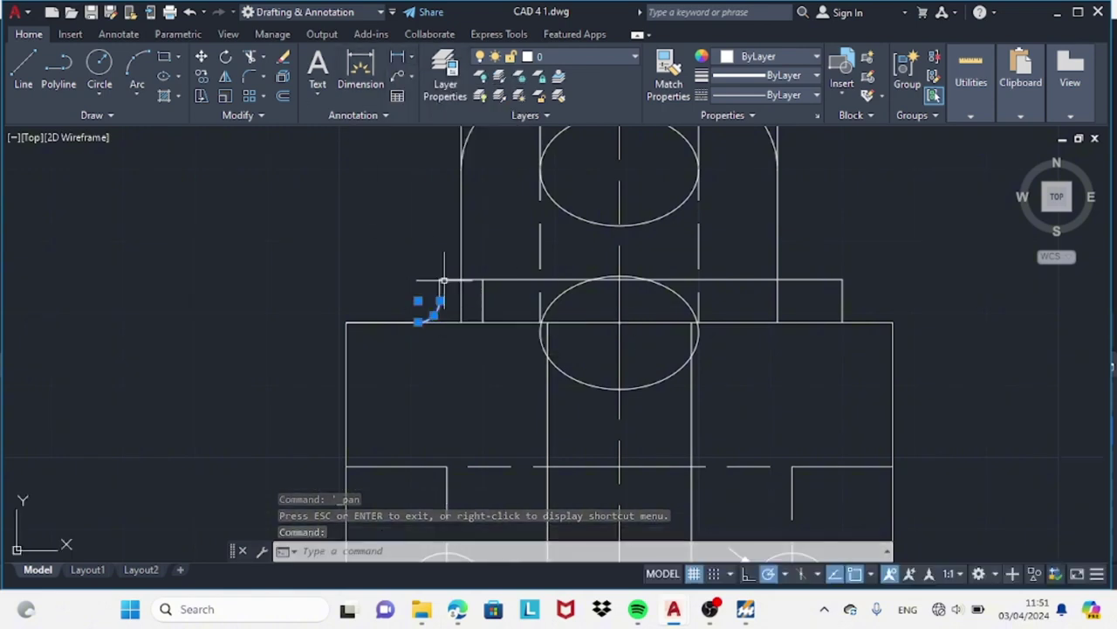
click(443, 280)
click(225, 76)
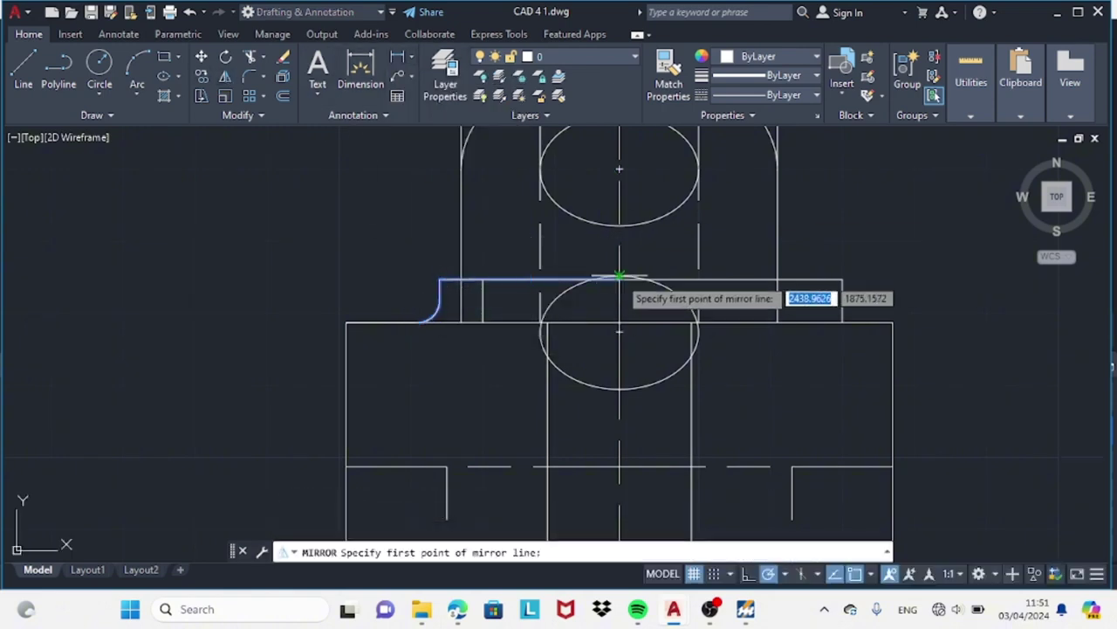
click(620, 280)
click(619, 237)
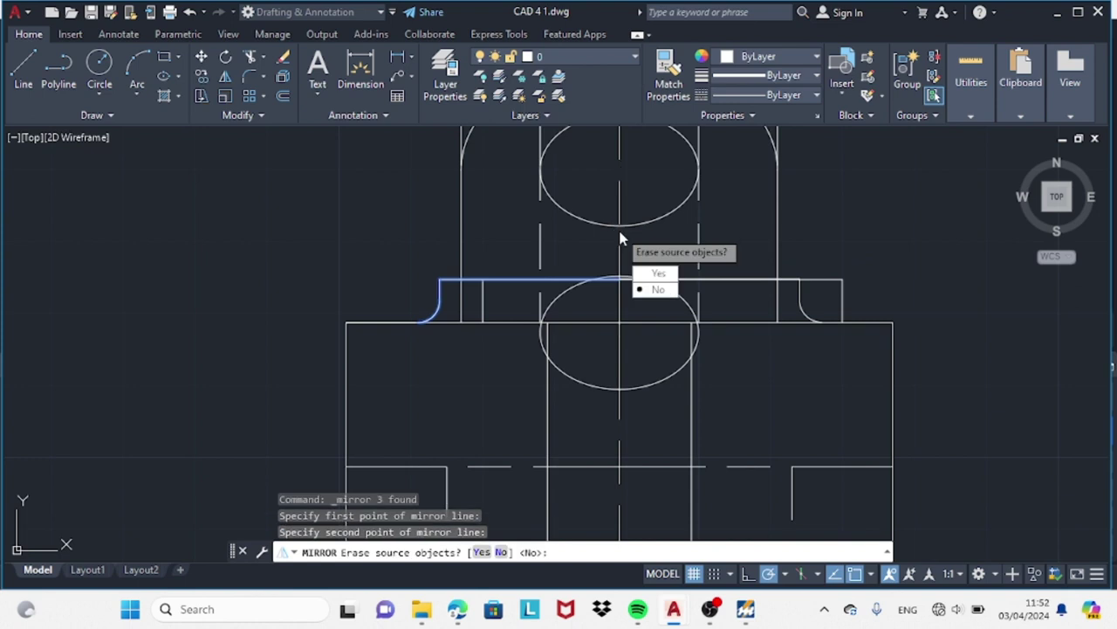
key(Return)
- Start the TR trim and a linear dimension, then cancel
text(tr)
key(Return)
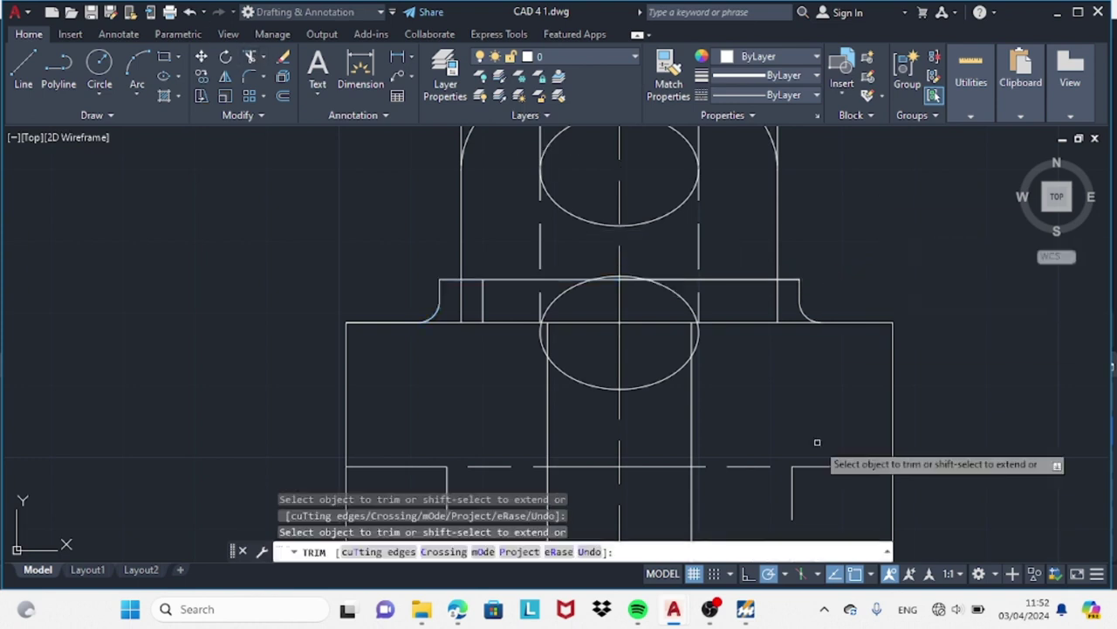
click(397, 57)
click(483, 322)
key(Escape)
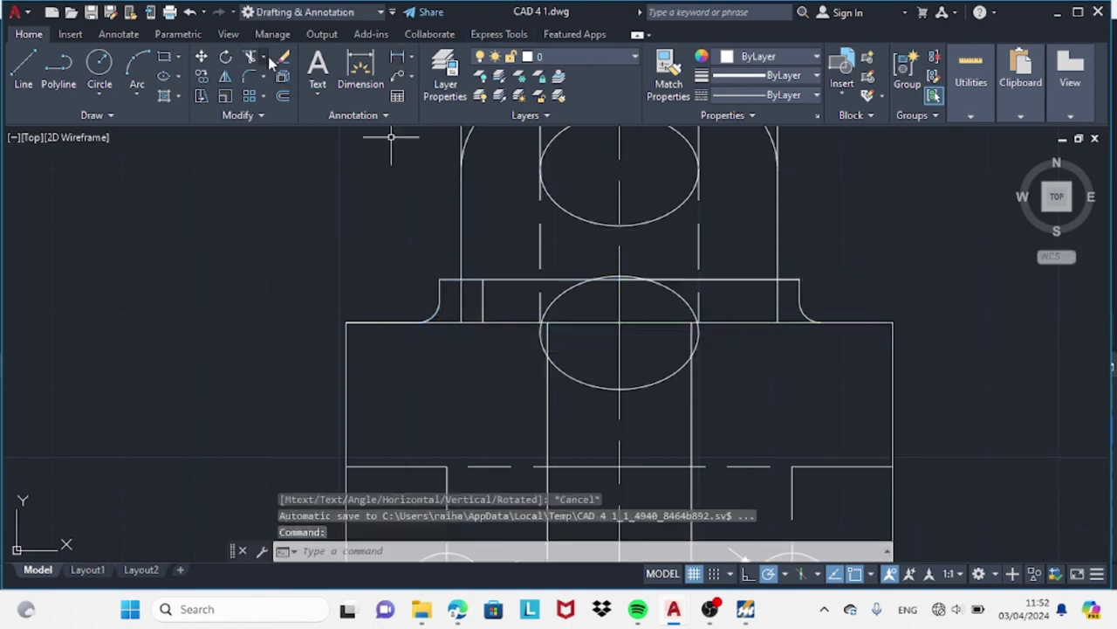
- Draw a short horizontal-then-vertical line at the upper lug
click(23, 70)
click(777, 322)
click(756, 322)
click(756, 279)
key(Escape)
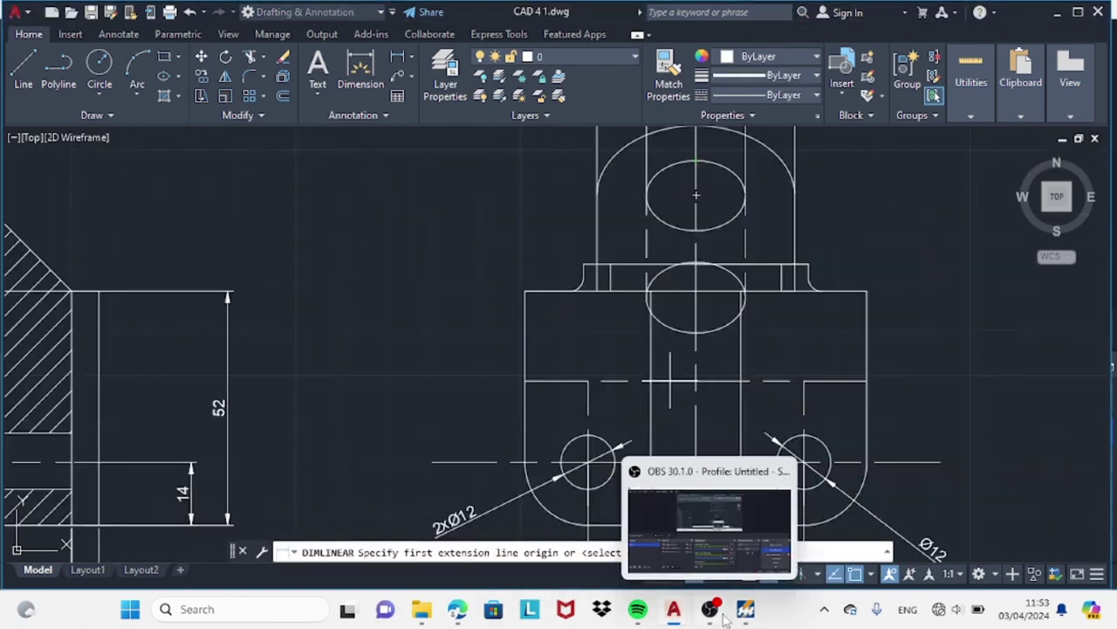
- Check the reference drawing, then start and cancel a 22.62 dimension
key(Escape)
drag(885, 331, 504, 364)
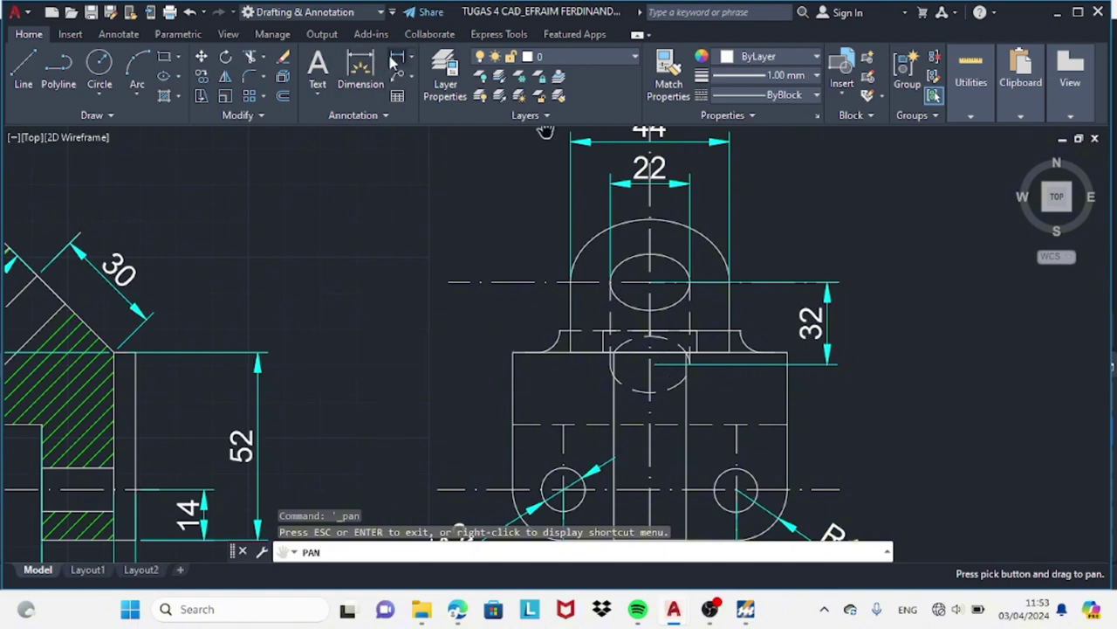
click(760, 518)
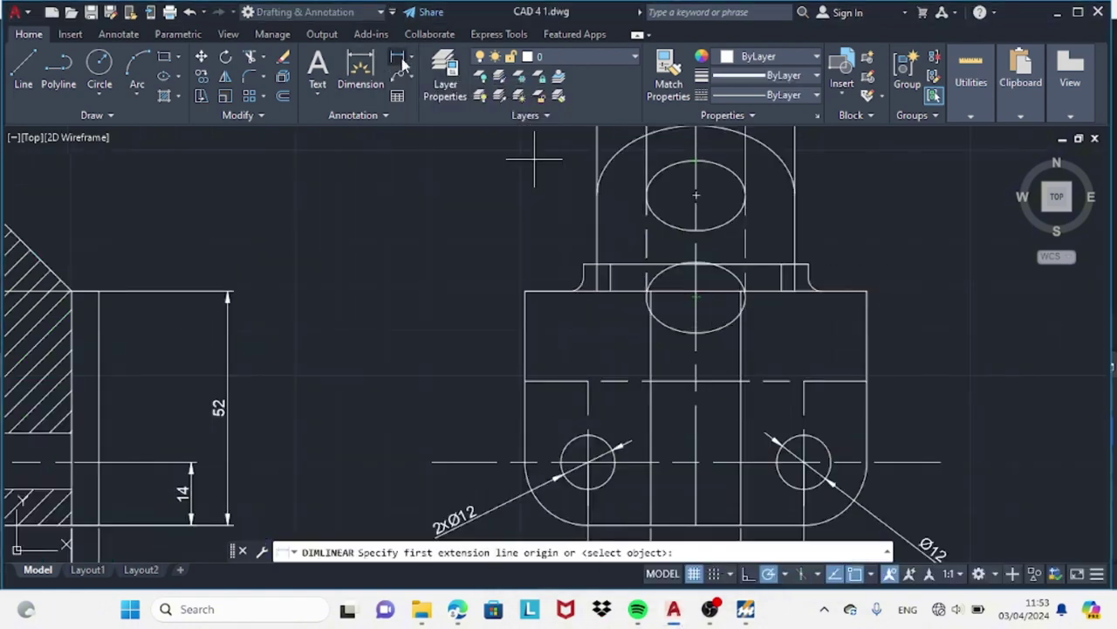
click(696, 196)
click(867, 291)
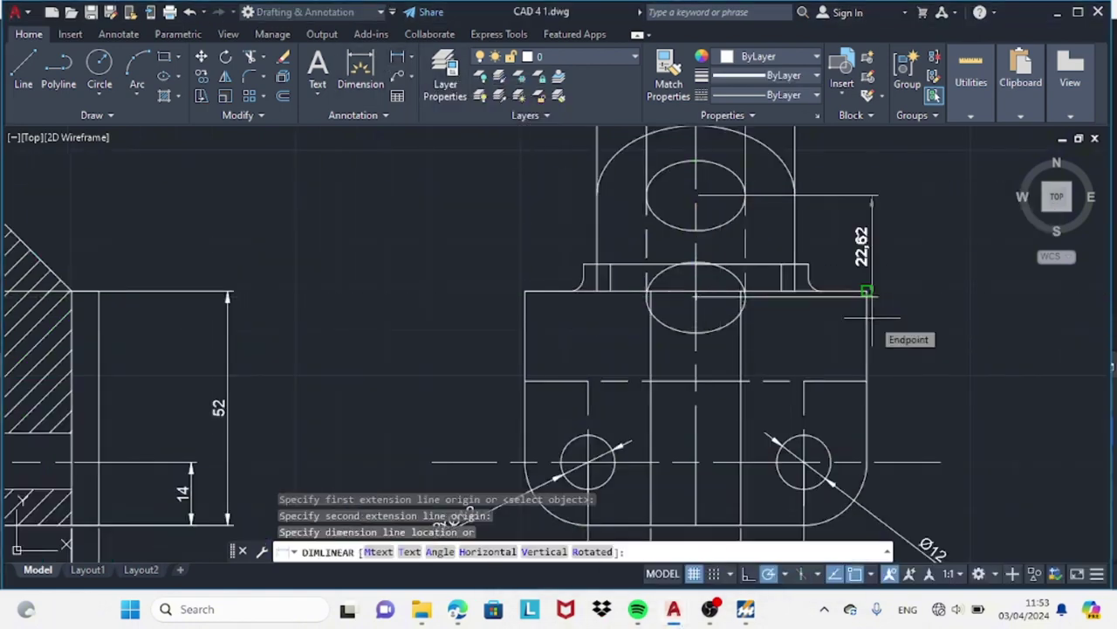
key(Escape)
- Zoom out and pan until every bracket view is visible
scroll(439, 312, down, 3)
right_click(411, 258)
click(454, 419)
drag(305, 165, 708, 294)
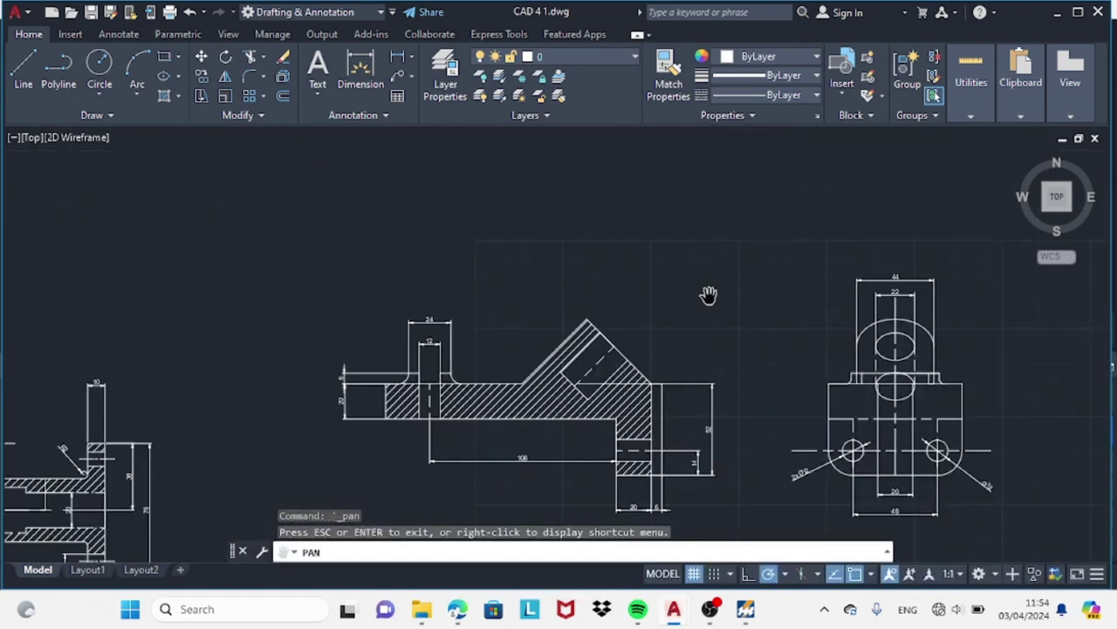
- Draw a vertical centre line rising above the hatched section
click(24, 70)
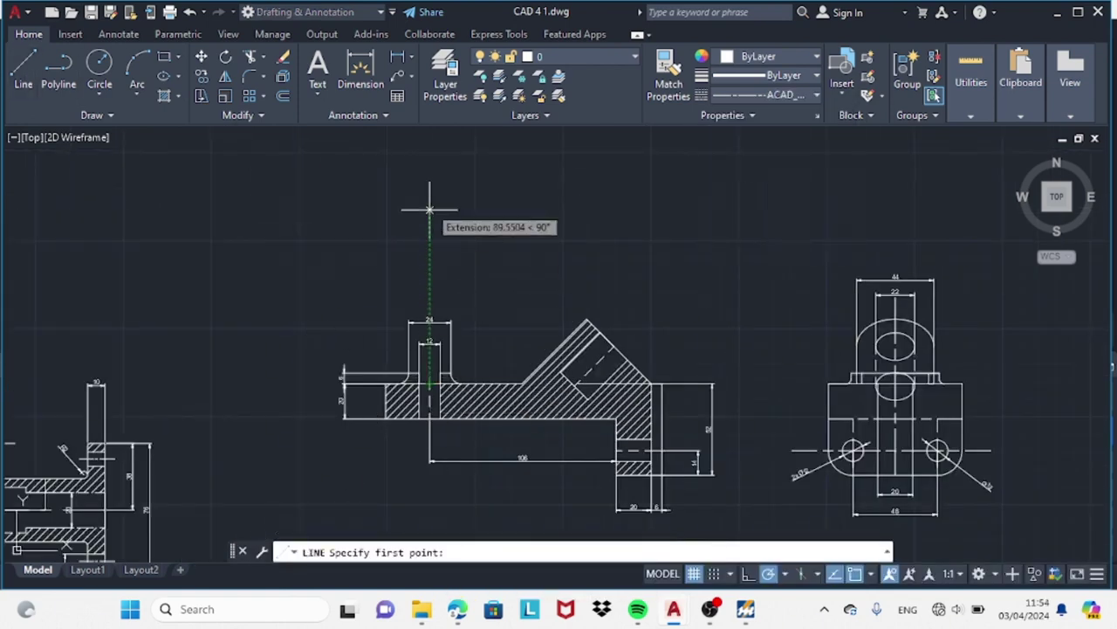
click(430, 132)
key(Escape)
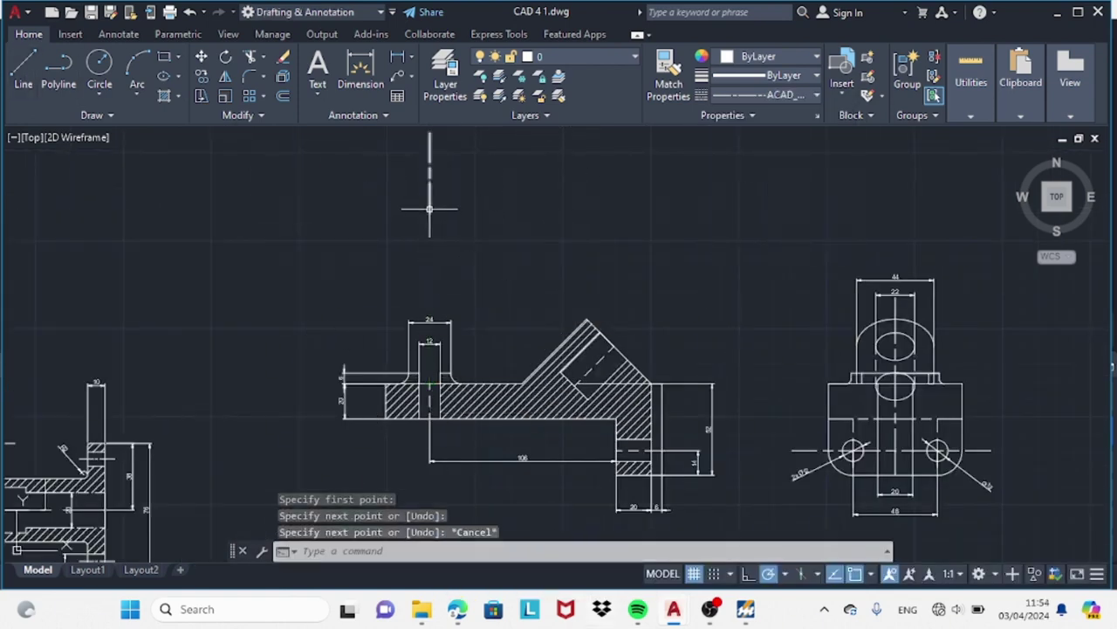
click(429, 209)
click(429, 266)
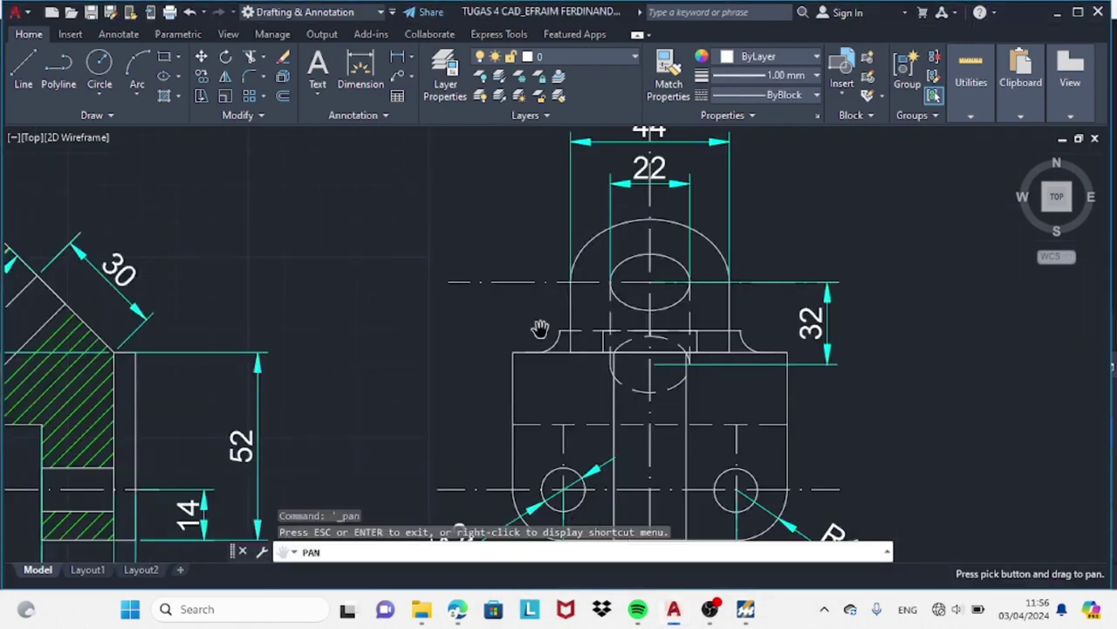
- Measure the top view's height in the reference drawing with a trial linear dimension
scroll(541, 324, down, 5)
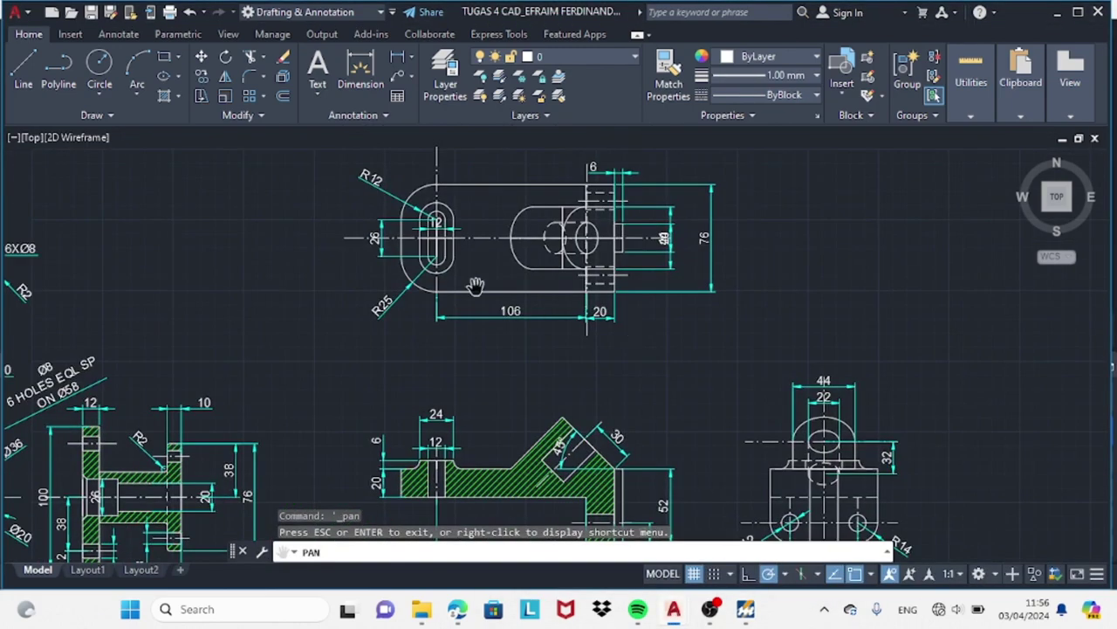
scroll(476, 288, up, 2)
drag(467, 251, 476, 292)
scroll(507, 254, up, 4)
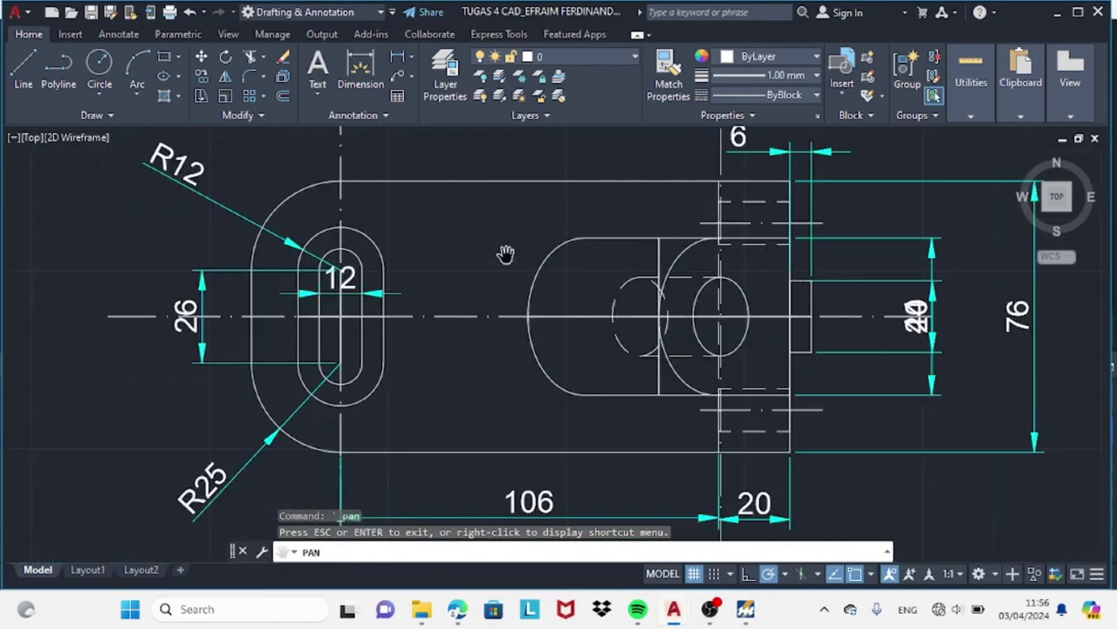
click(361, 75)
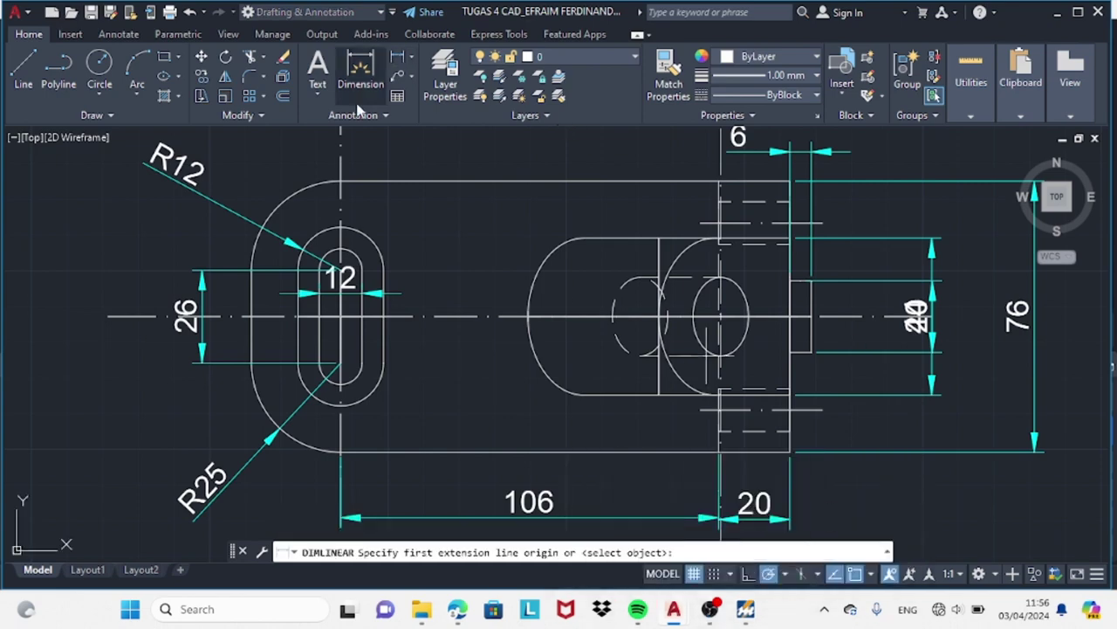
click(341, 180)
click(340, 451)
key(Escape)
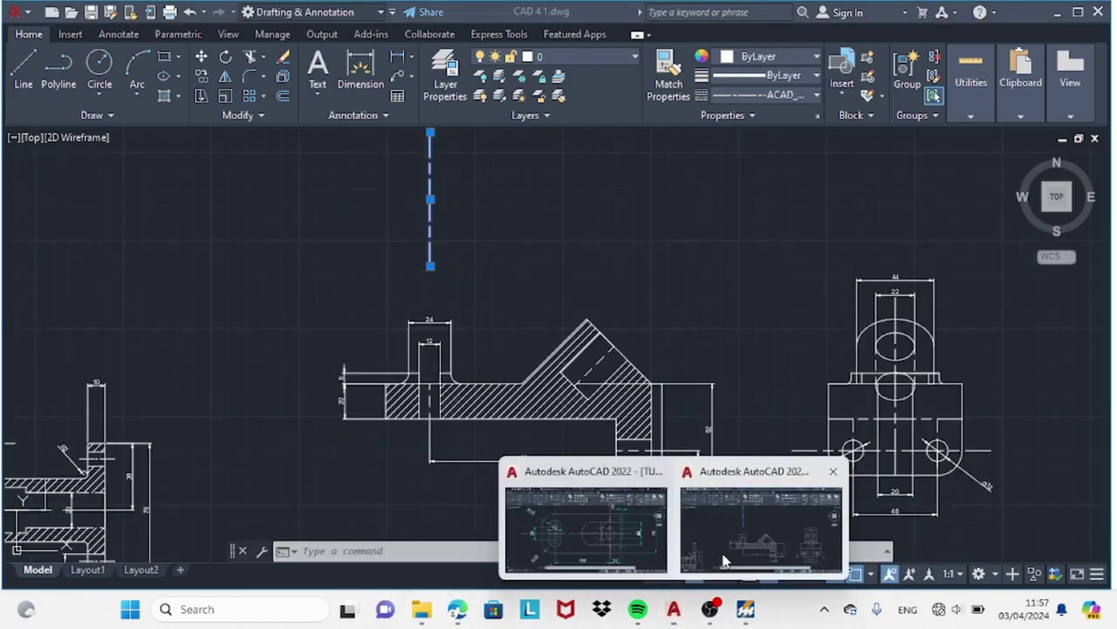
- Adjust the vertical centre line and edit its linetype scale in Properties
click(759, 524)
click(430, 244)
right_click(487, 162)
key(Escape)
right_click(511, 250)
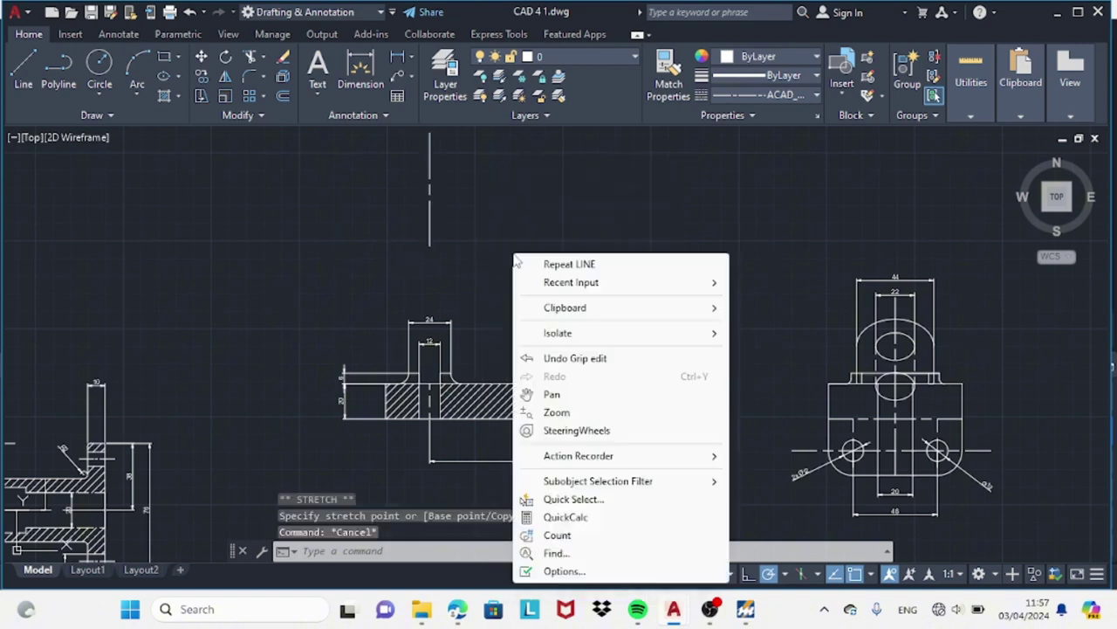
click(546, 392)
drag(451, 175, 459, 291)
key(Escape)
right_click(295, 163)
click(347, 560)
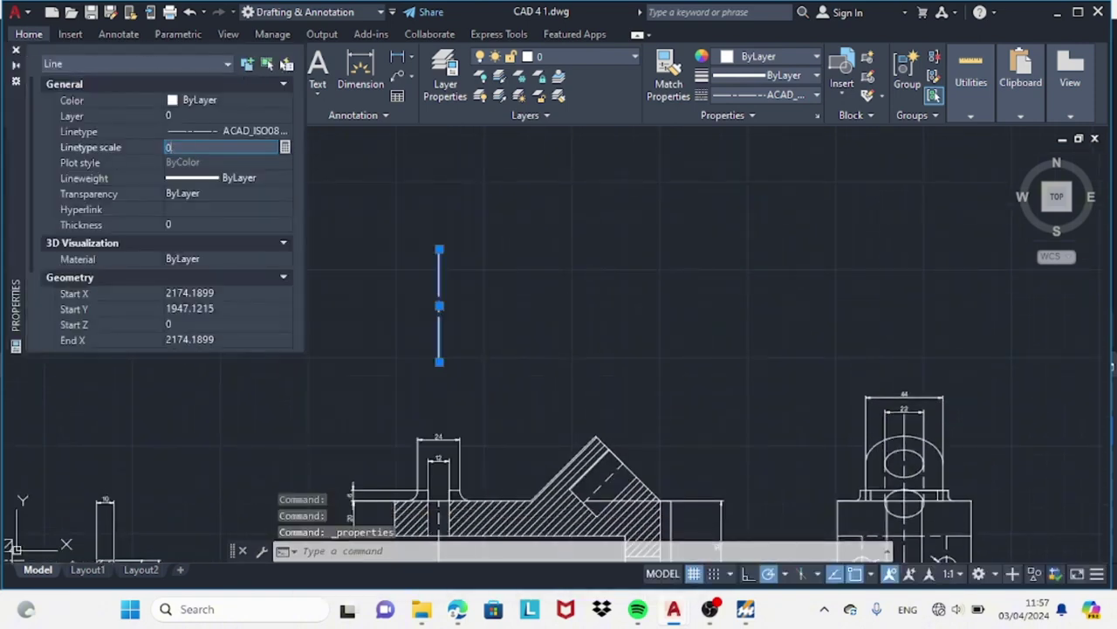
key(ctrl+1)
- Abandon a rectangle attempt and recheck the sizes in the reference drawing
click(165, 59)
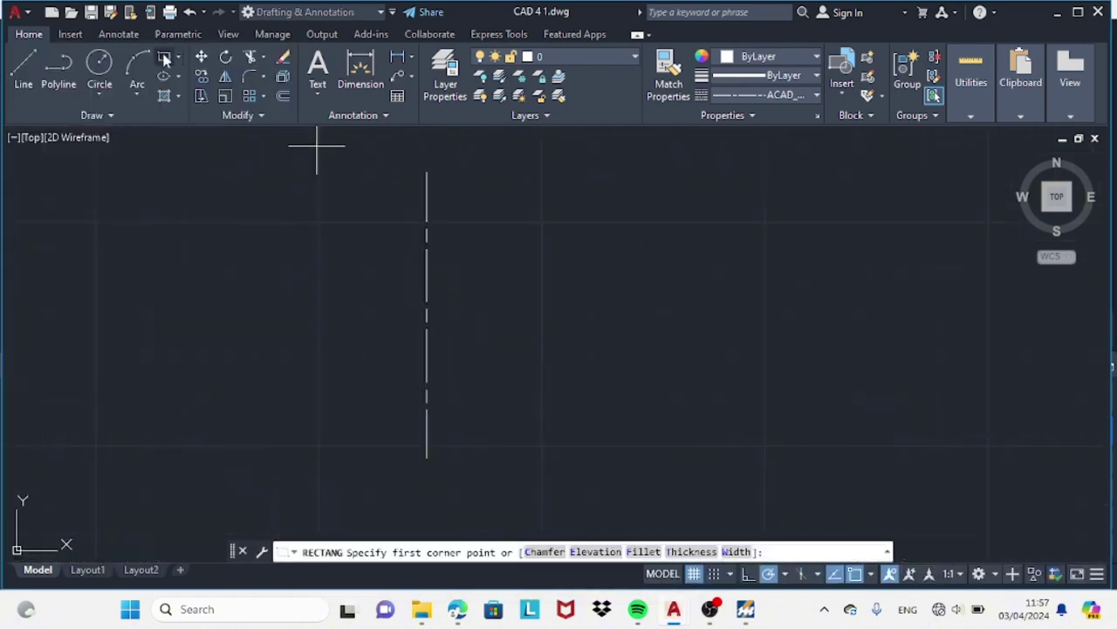
click(324, 218)
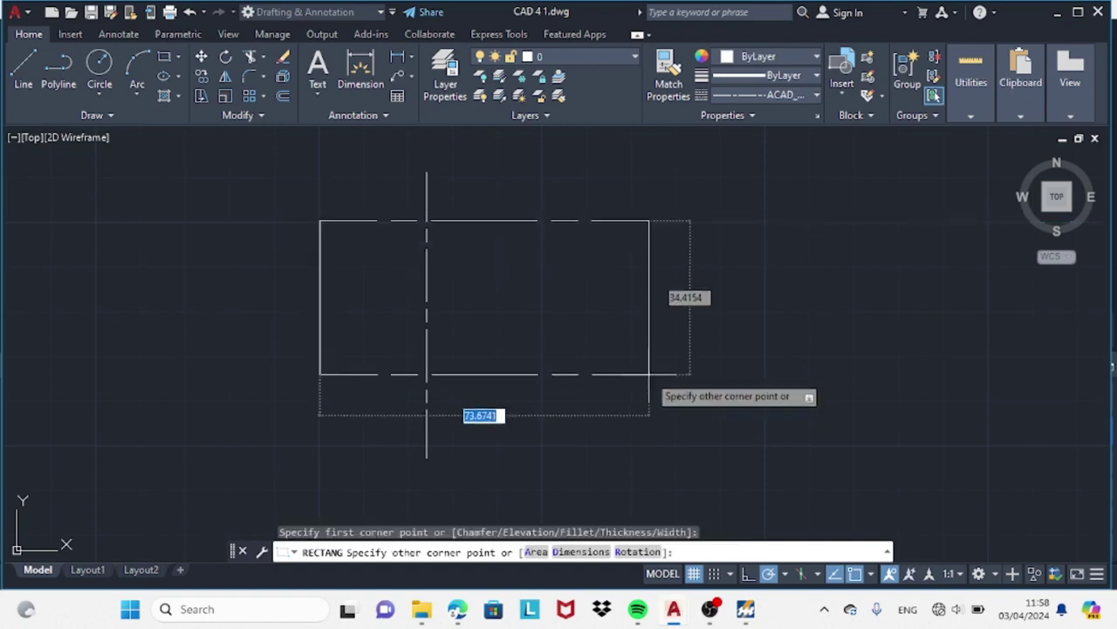
key(Escape)
scroll(617, 375, down, 5)
right_click(587, 397)
click(620, 201)
click(585, 524)
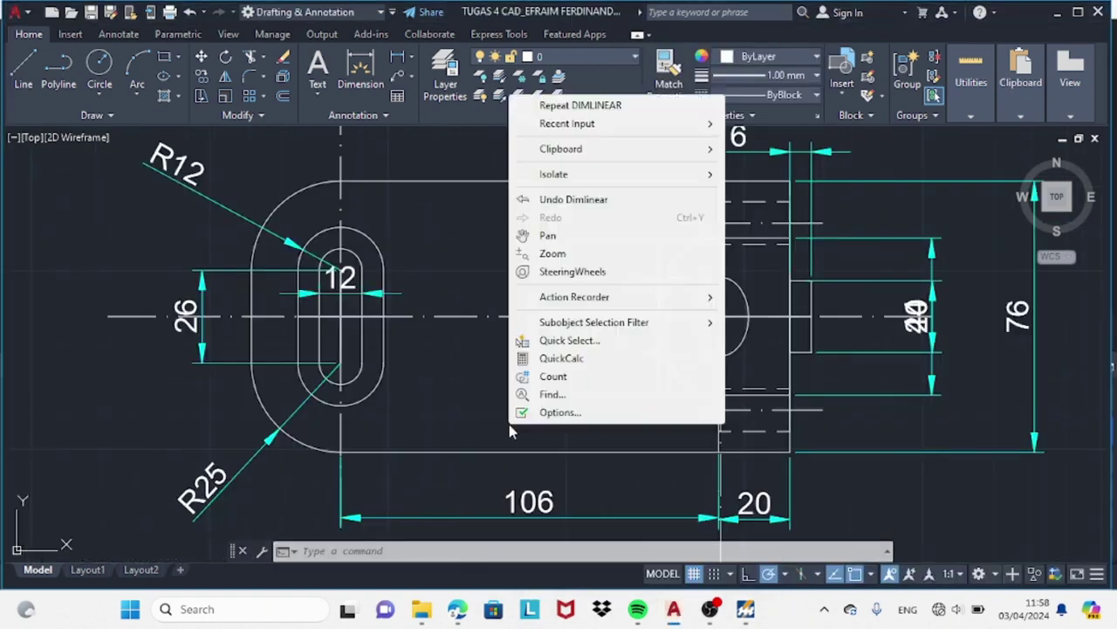
click(762, 524)
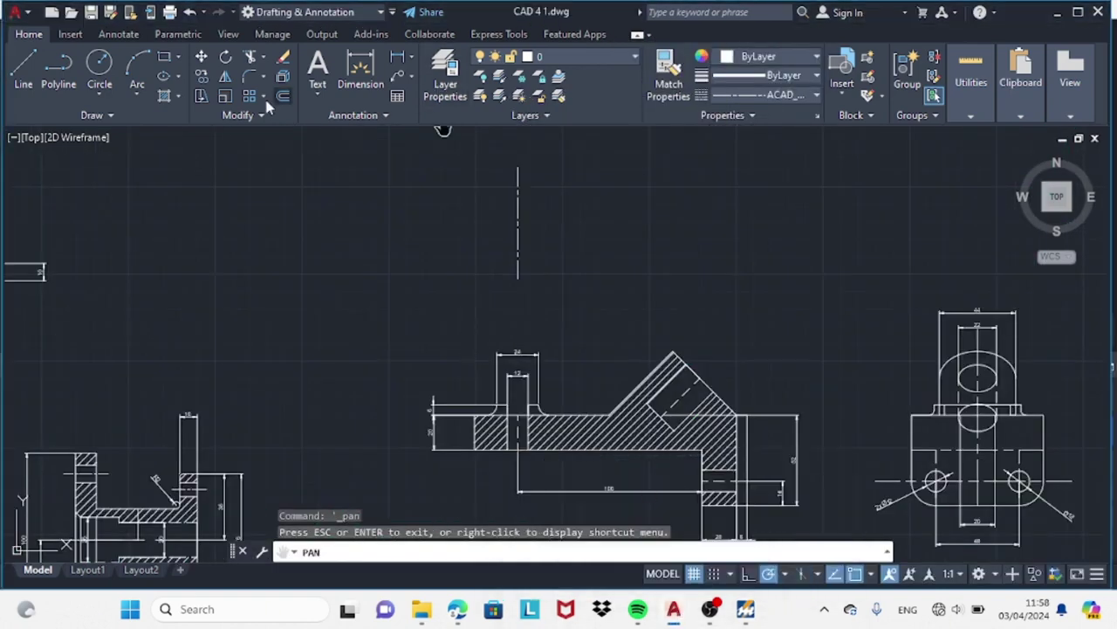
key(Escape)
- Draw the 76 by 151 top-view outline with LINE above the section
text(l)
key(Return)
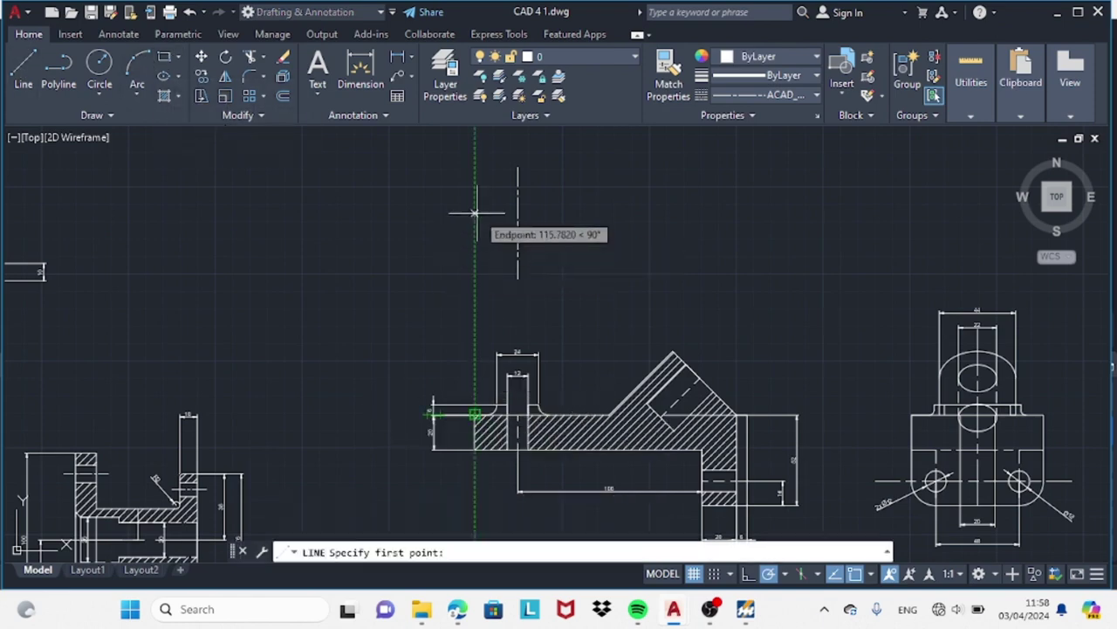
click(474, 192)
text(76)
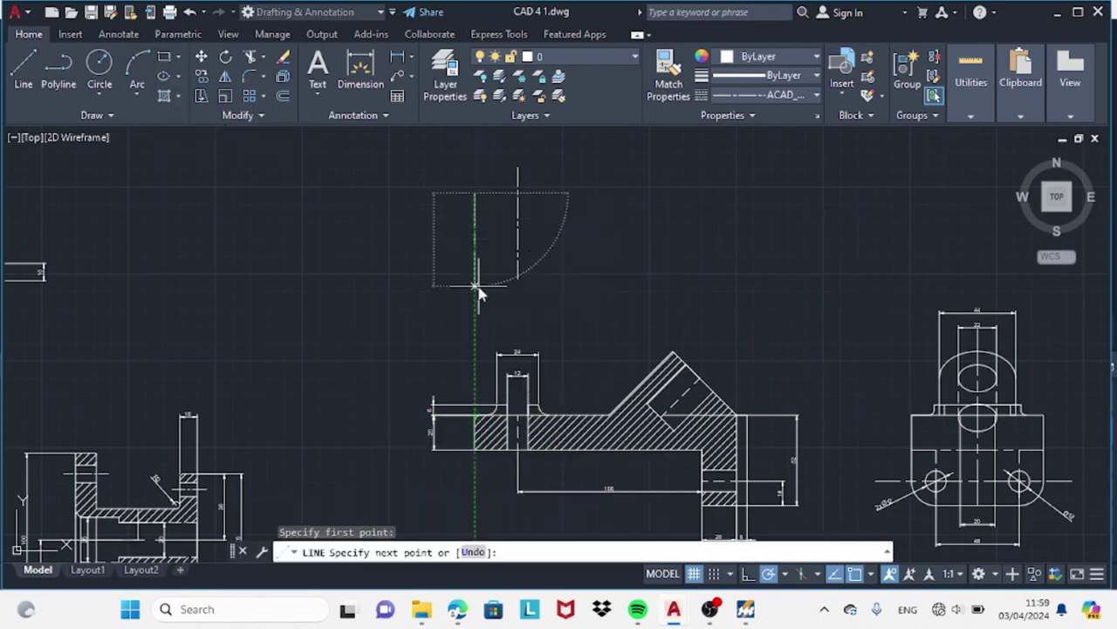
key(Return)
click(584, 523)
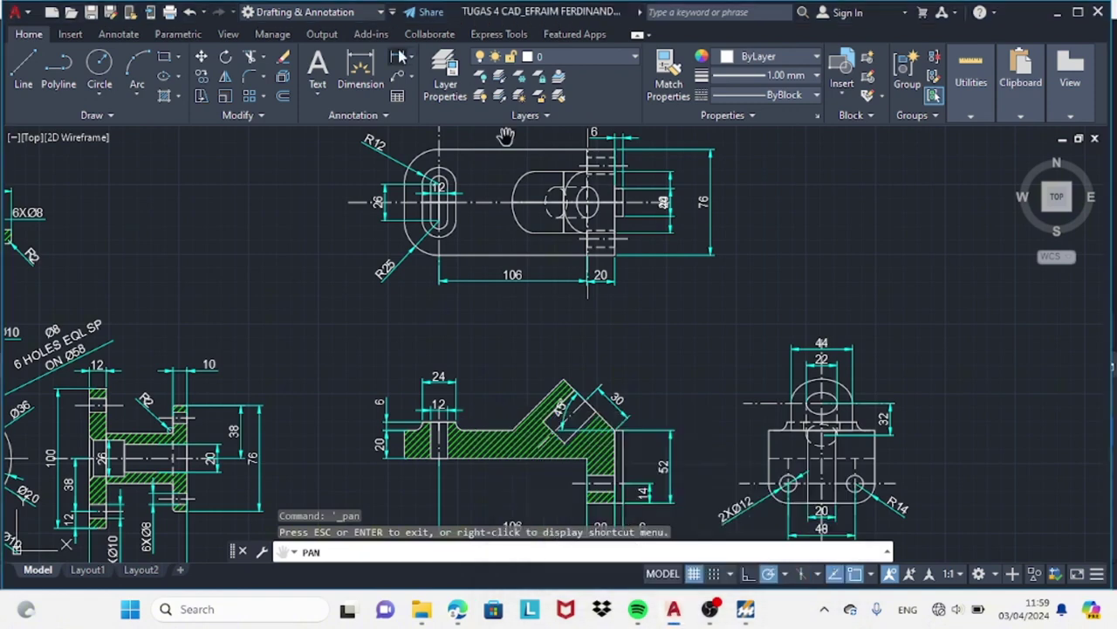
click(615, 202)
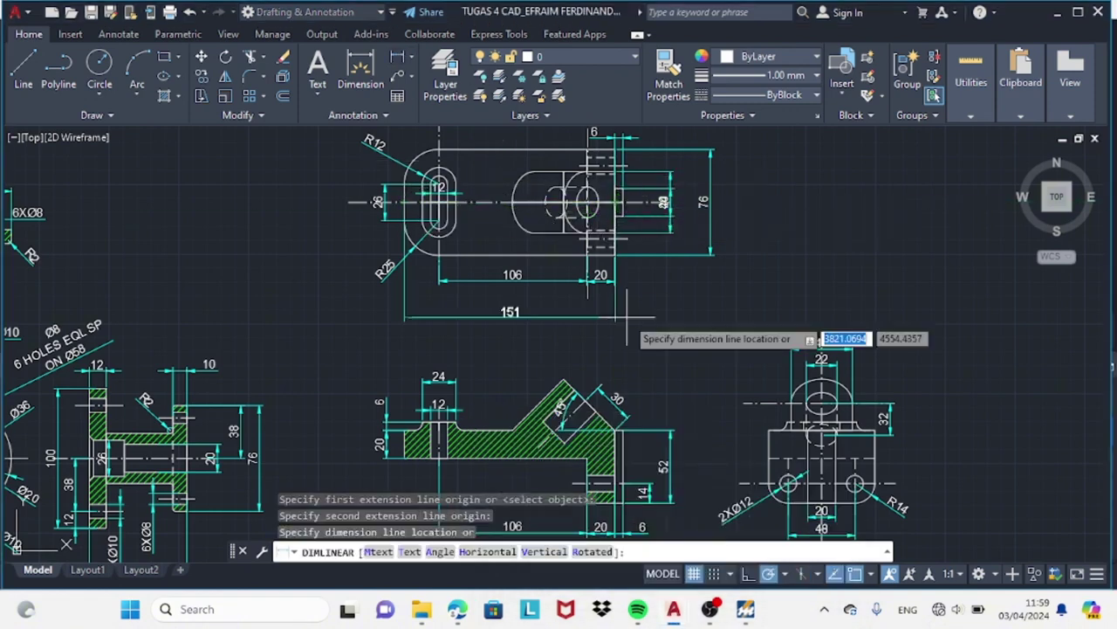
key(Escape)
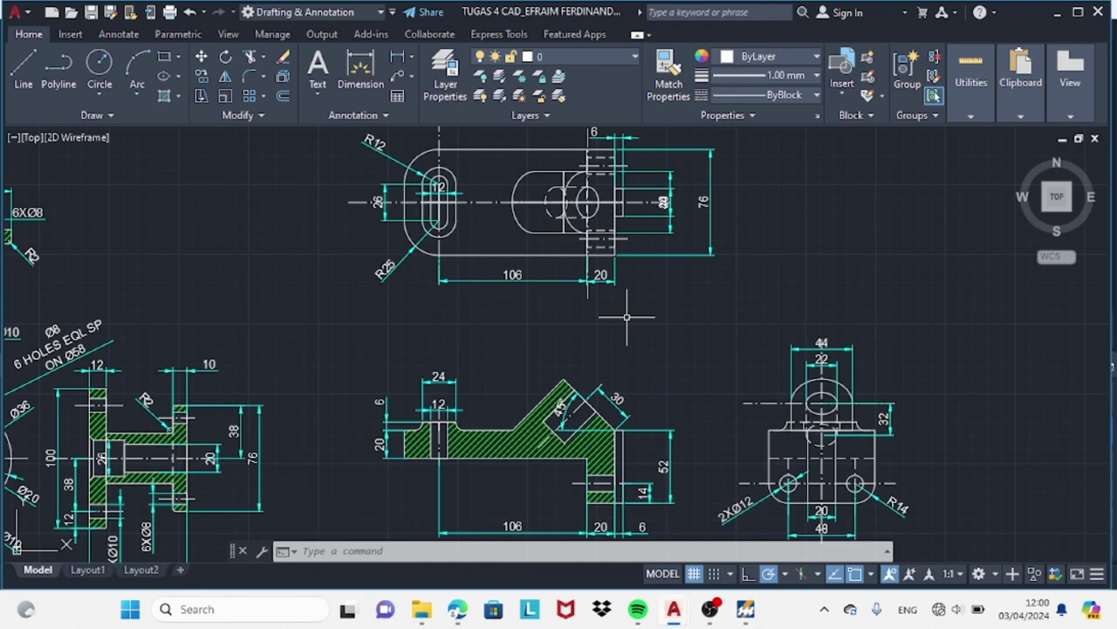
key(Return)
click(616, 202)
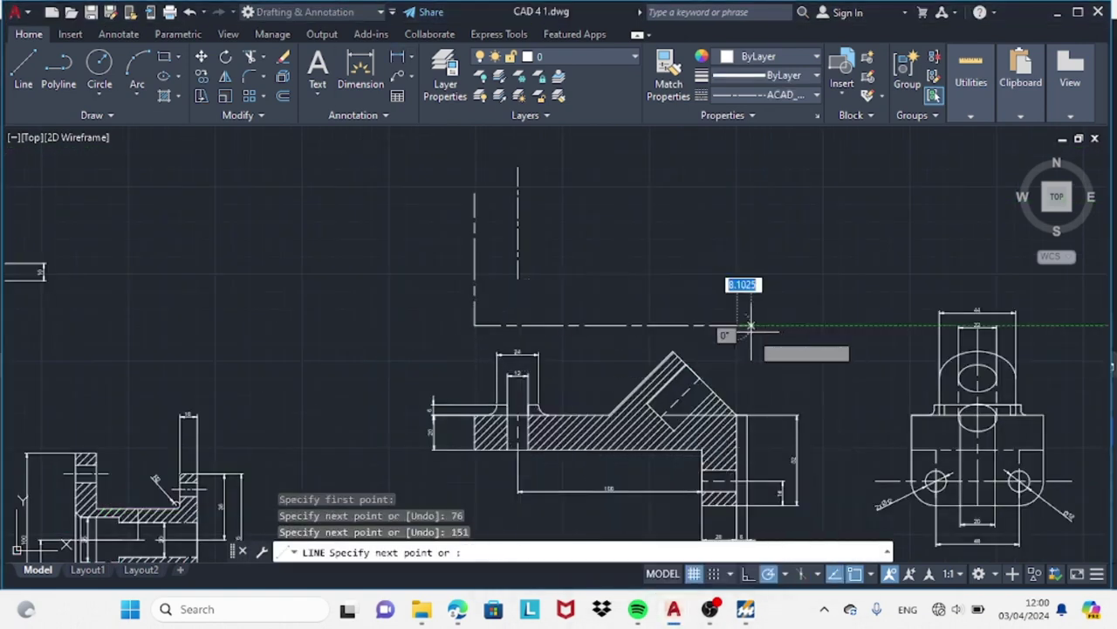
click(737, 192)
click(474, 192)
key(Escape)
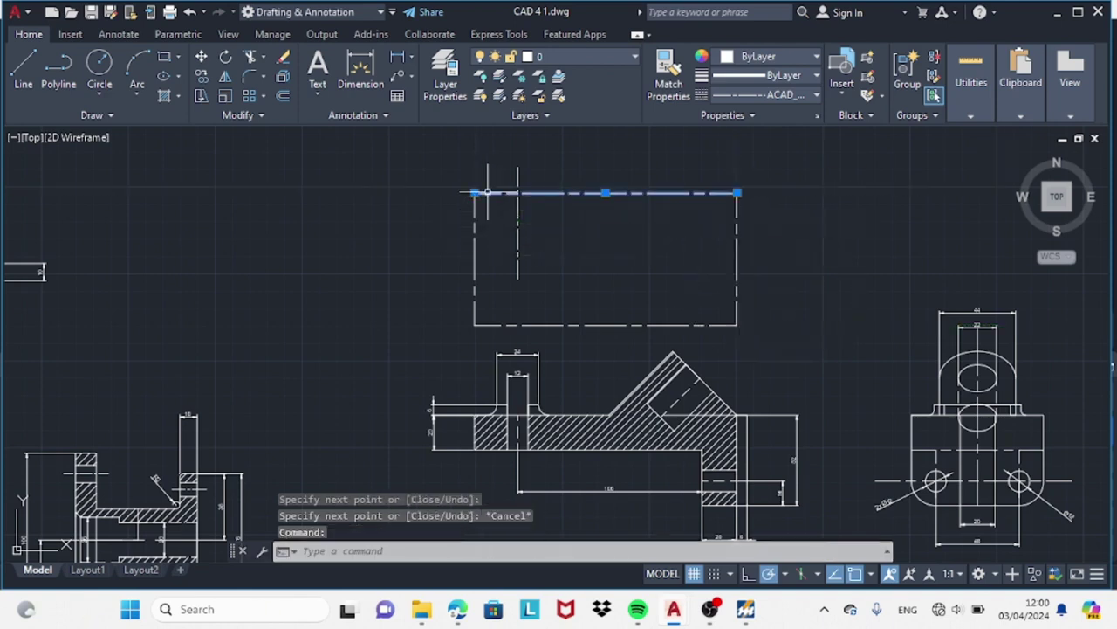
- Select the vertical centre line and all four sides of the outline
key(Escape)
click(517, 253)
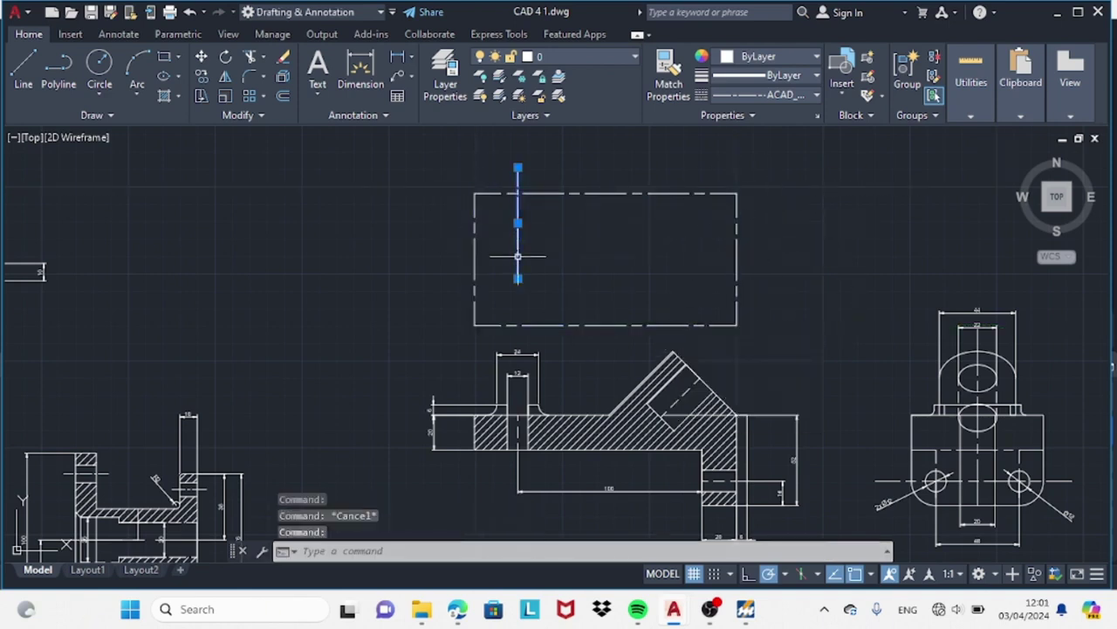
drag(522, 288, 526, 324)
click(518, 278)
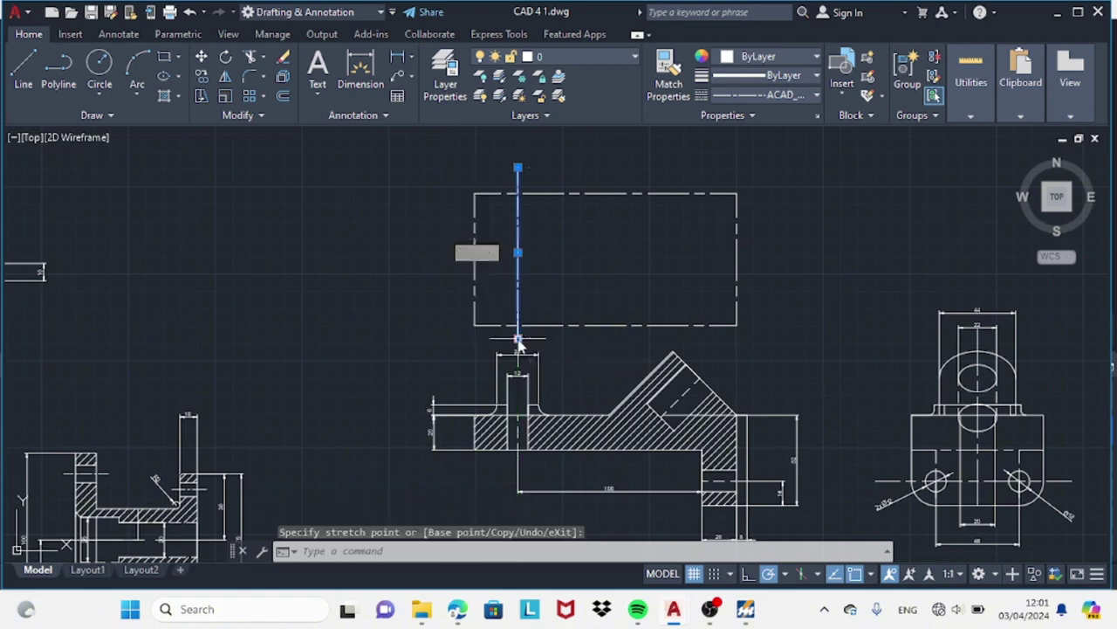
key(Escape)
key(Escape)
click(489, 192)
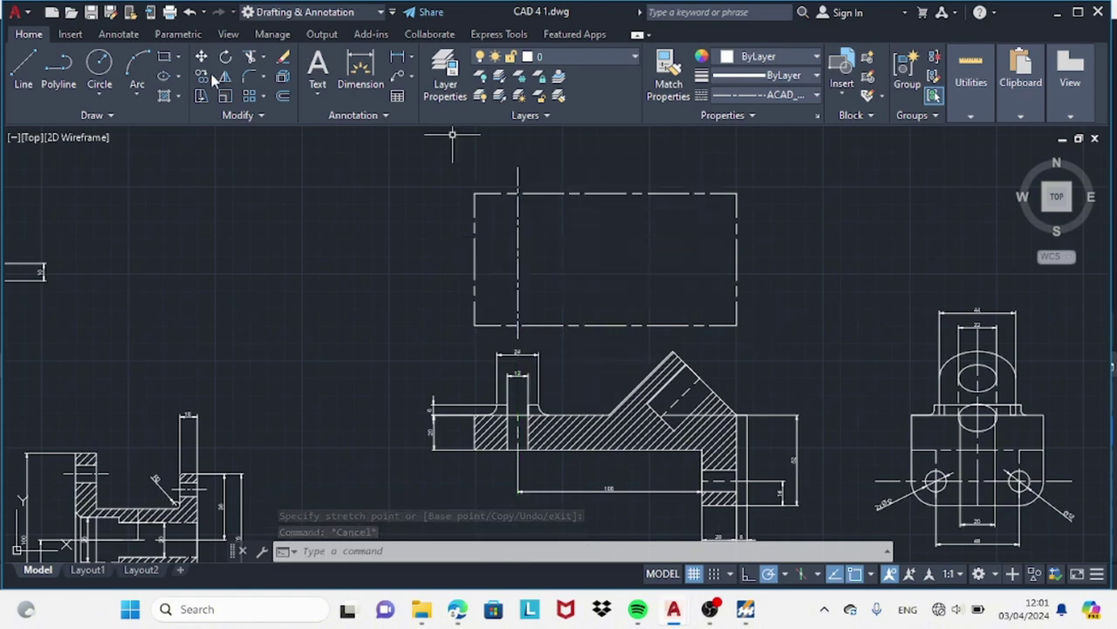
click(475, 257)
click(611, 325)
click(737, 280)
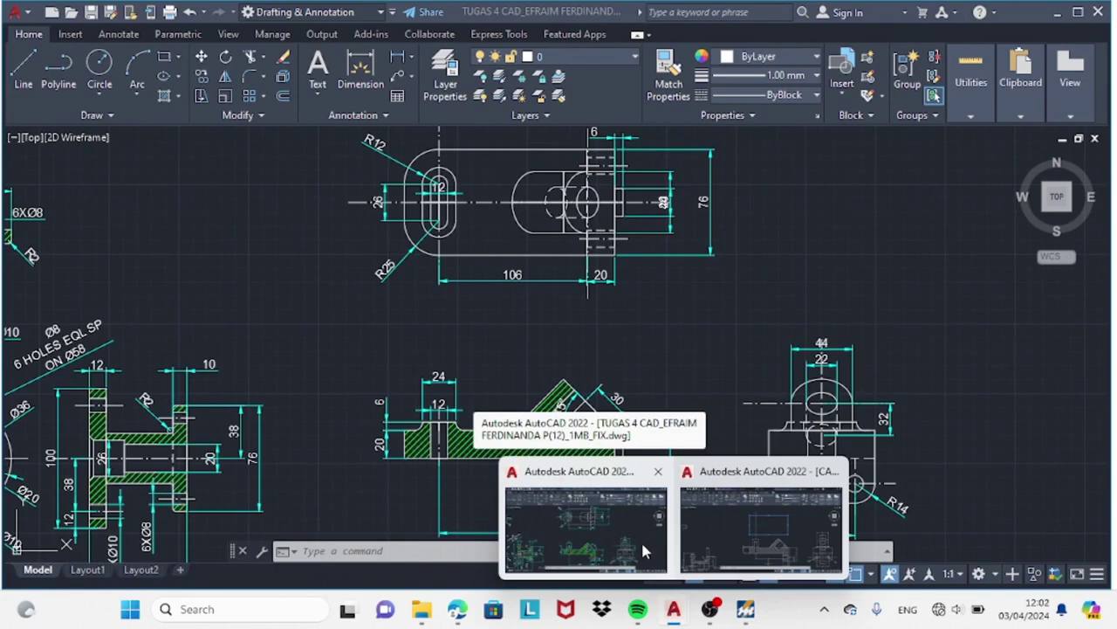
- Set the outline's linetype to ByLayer solid lines
click(816, 94)
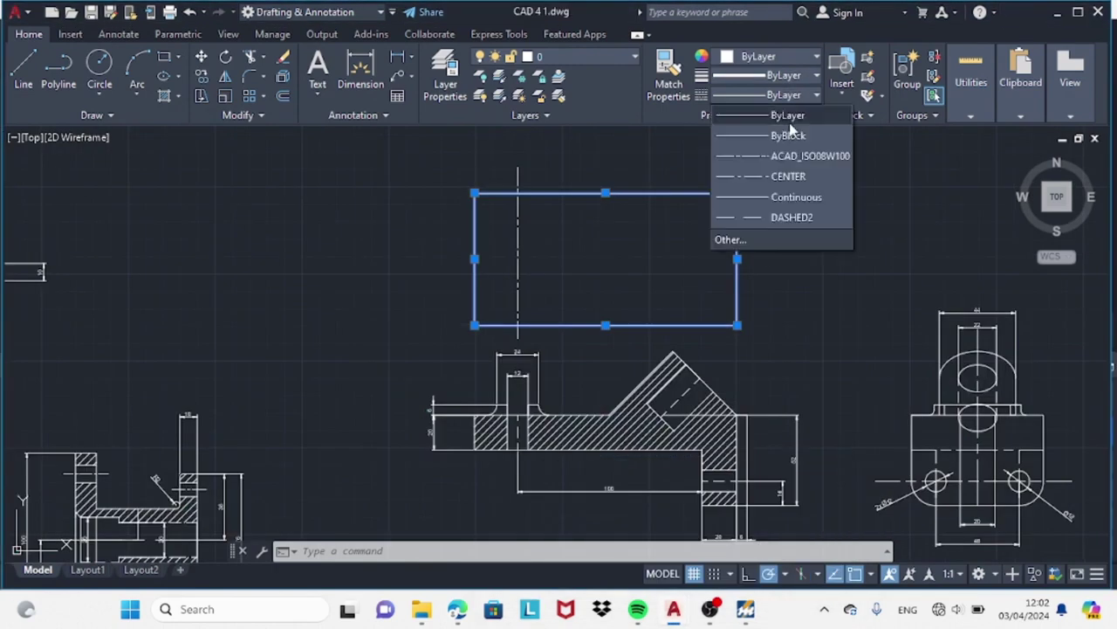
click(751, 154)
key(ctrl+z)
click(817, 94)
click(751, 153)
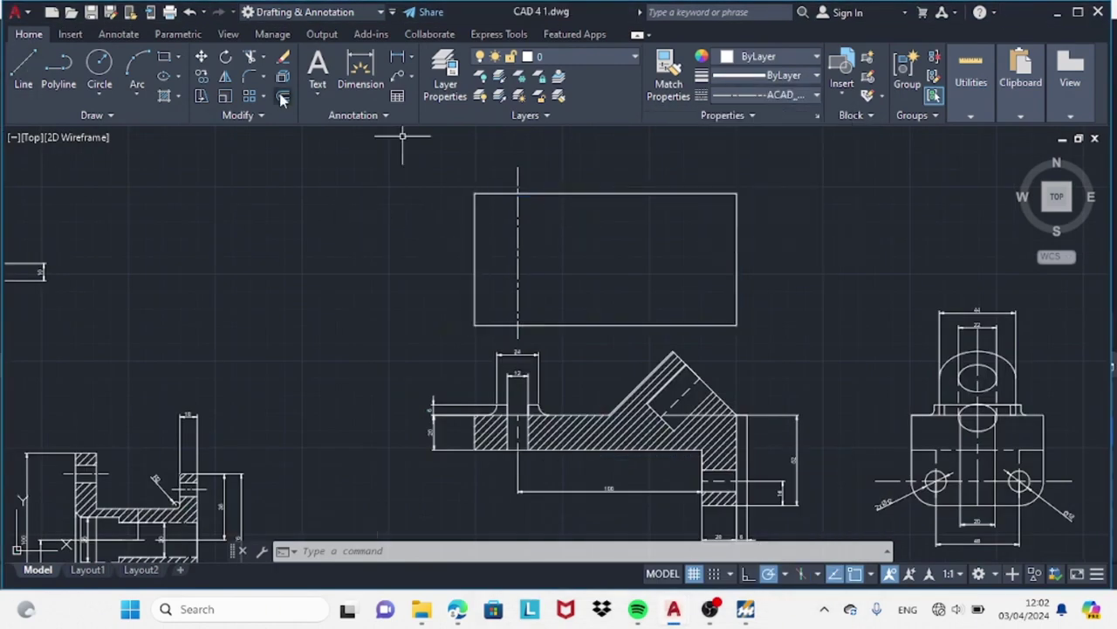
- Draw a horizontal centre line across the outline from its left edge
text(o)
key(Return)
click(474, 258)
click(737, 271)
click(23, 70)
click(474, 258)
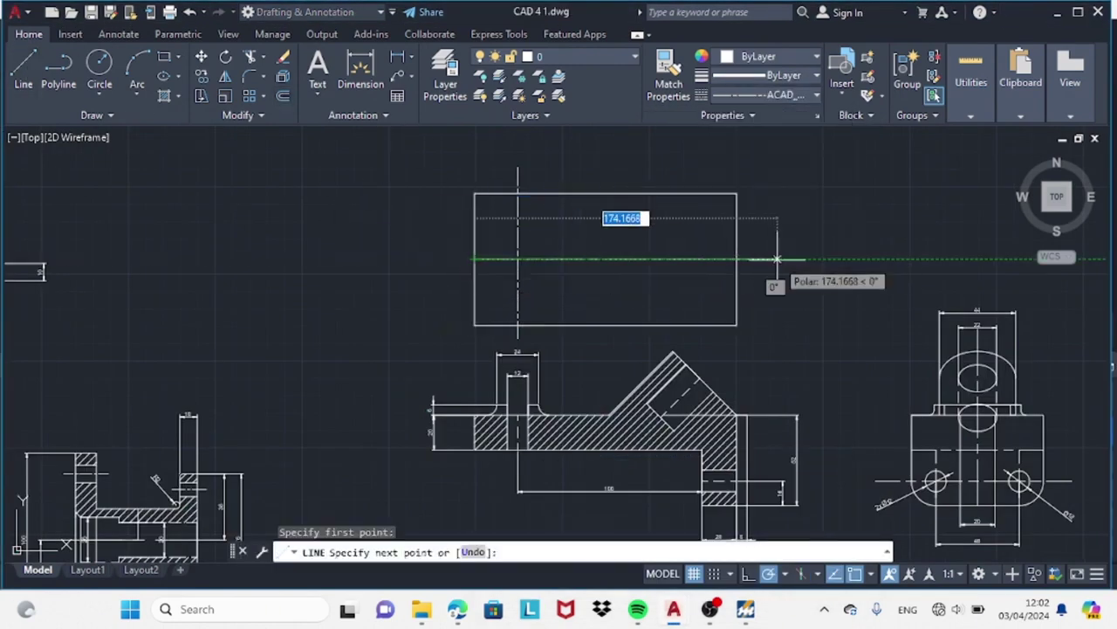
click(777, 259)
key(Escape)
- Extend the horizontal centre line past the left edge and set its linetype scale to 0.5
click(599, 259)
click(474, 259)
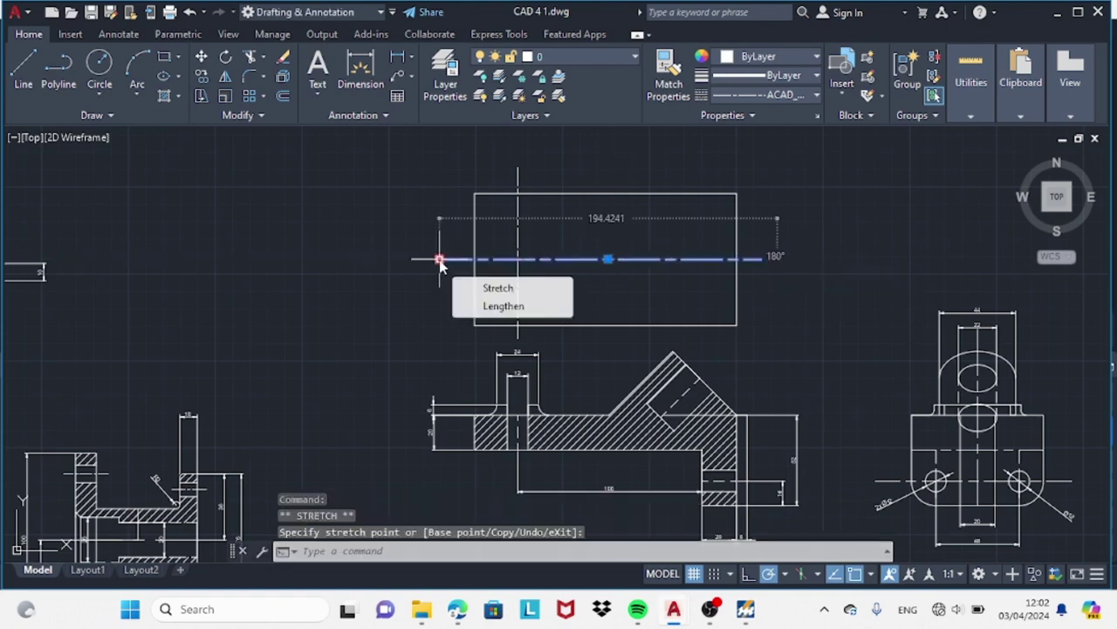
click(440, 258)
key(Escape)
click(653, 259)
right_click(856, 265)
click(873, 560)
click(218, 147)
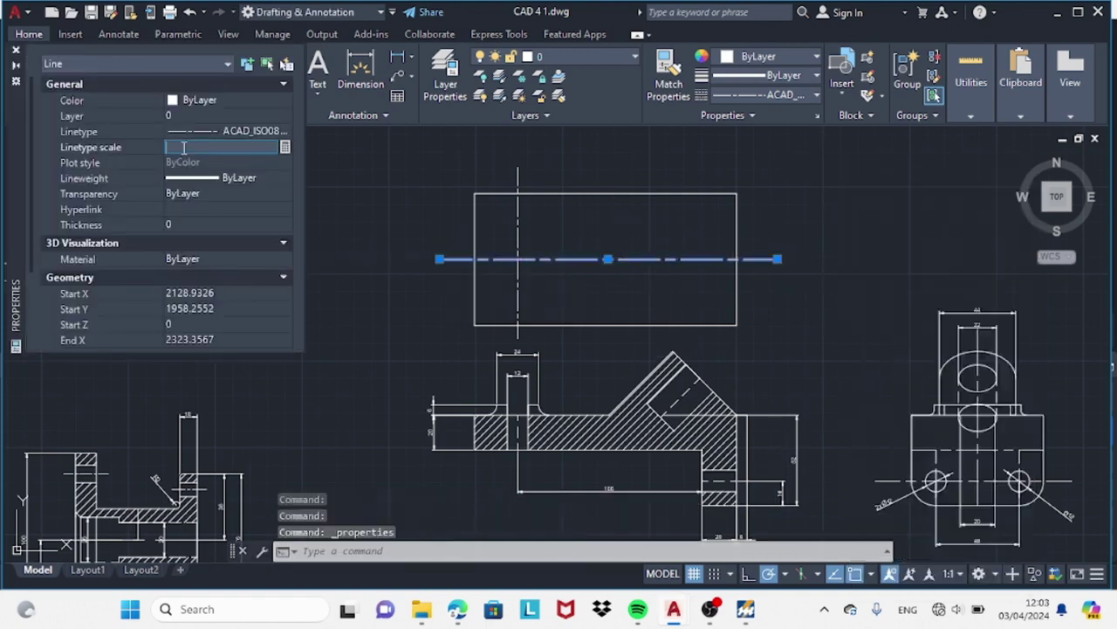
text(0.5)
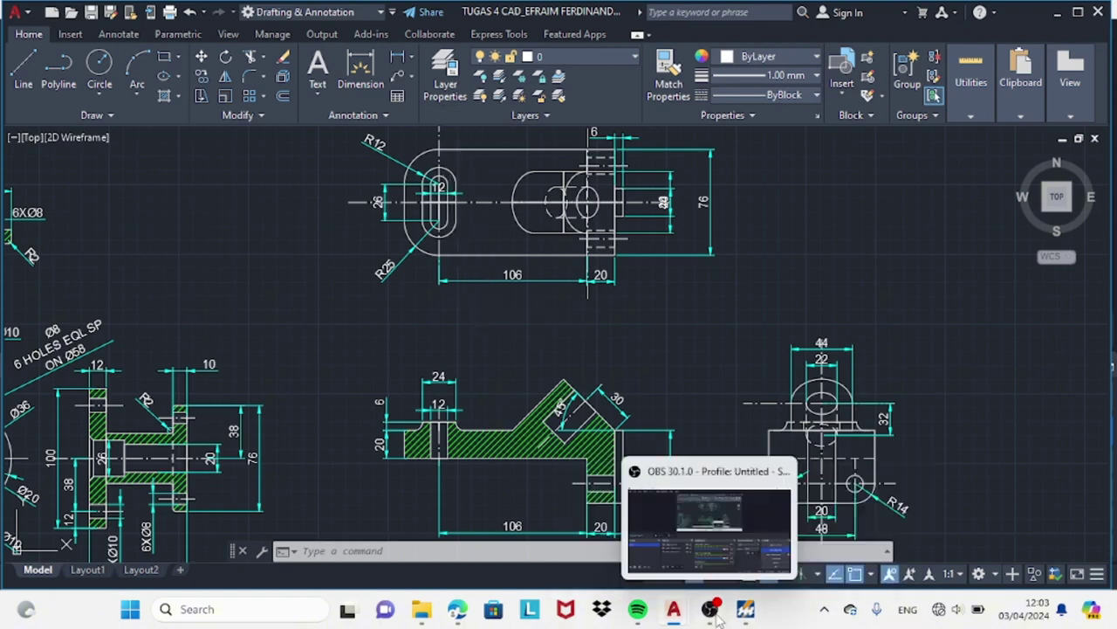
click(708, 498)
- Fillet the top-left corner of the outline with radius 25
text(f)
key(Return)
text(r)
key(Return)
text(25)
key(Return)
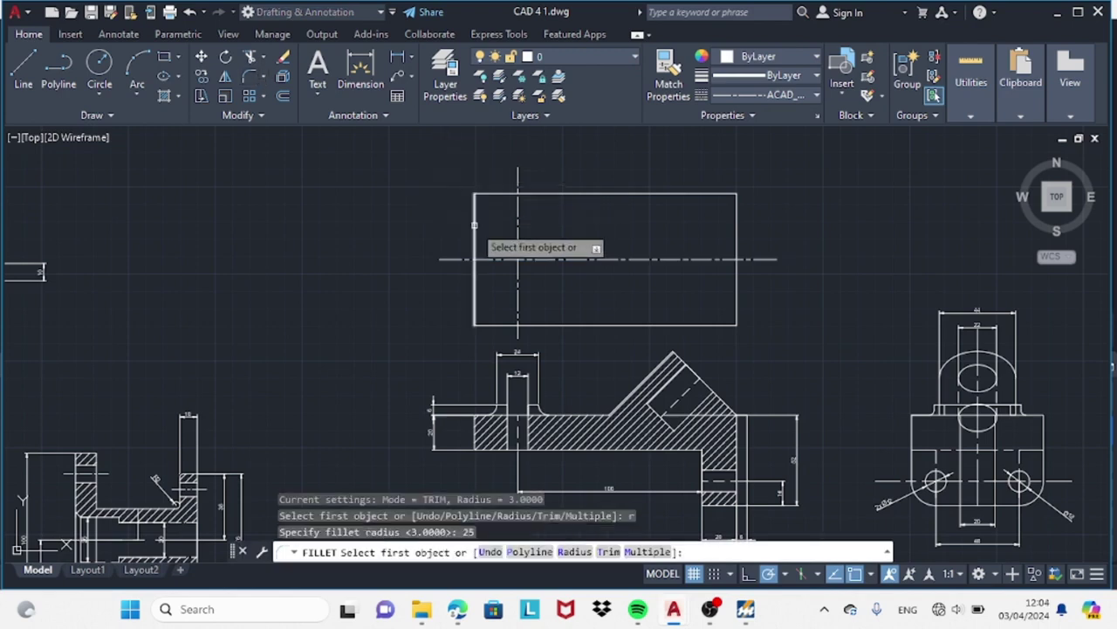
click(474, 249)
click(489, 193)
- Fillet the bottom-left corner with radius 25 as well
key(Return)
text(r)
key(Return)
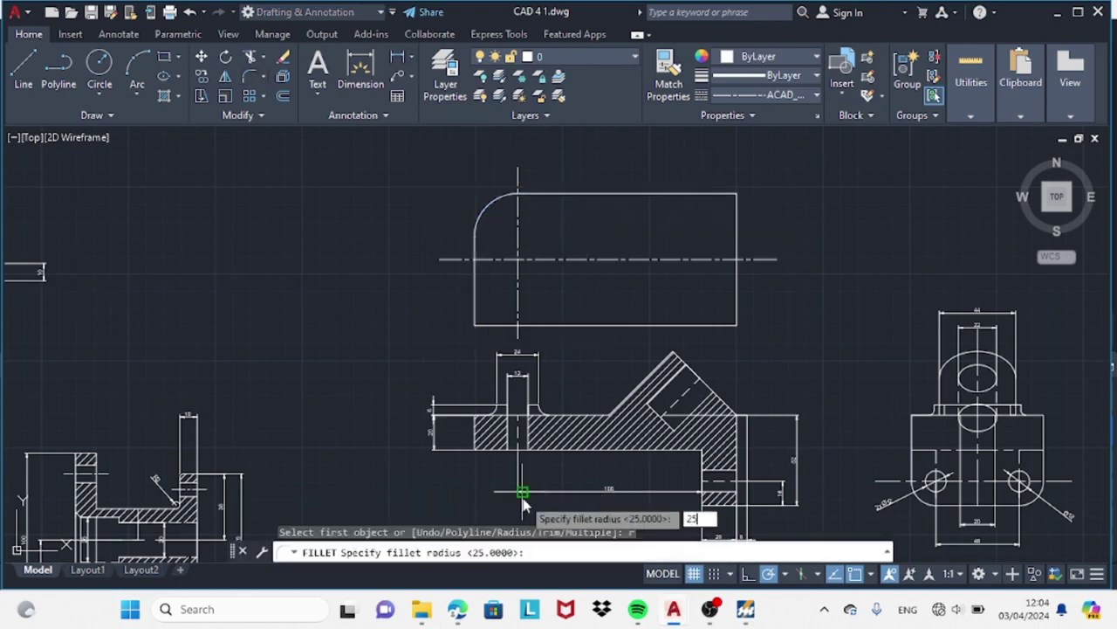
text(25)
key(Return)
click(486, 325)
click(474, 300)
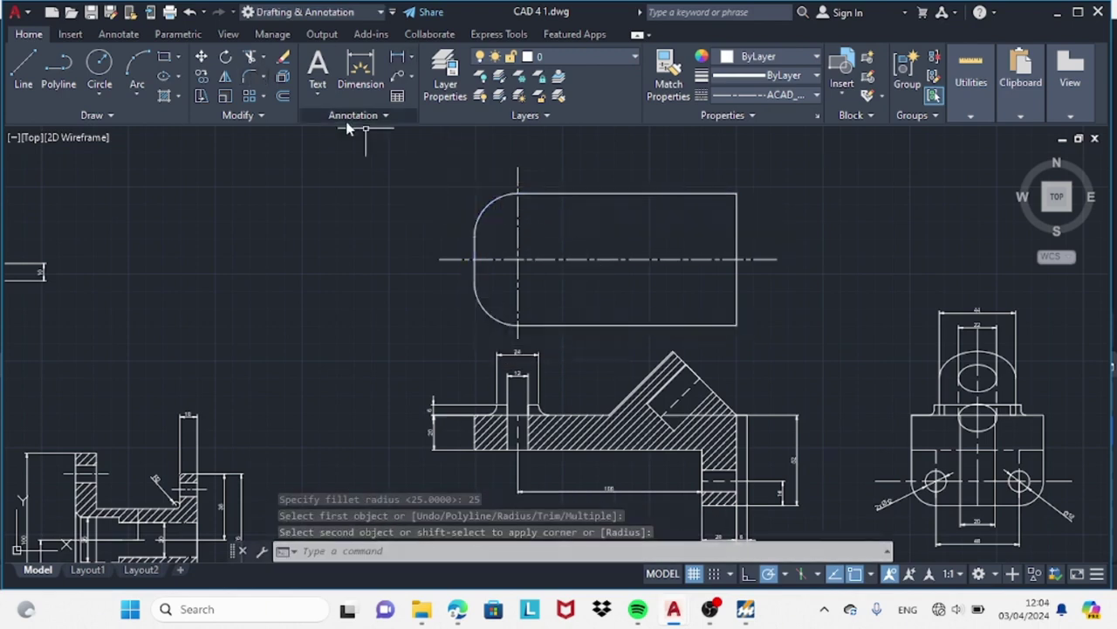
click(99, 63)
mouse_move(710, 608)
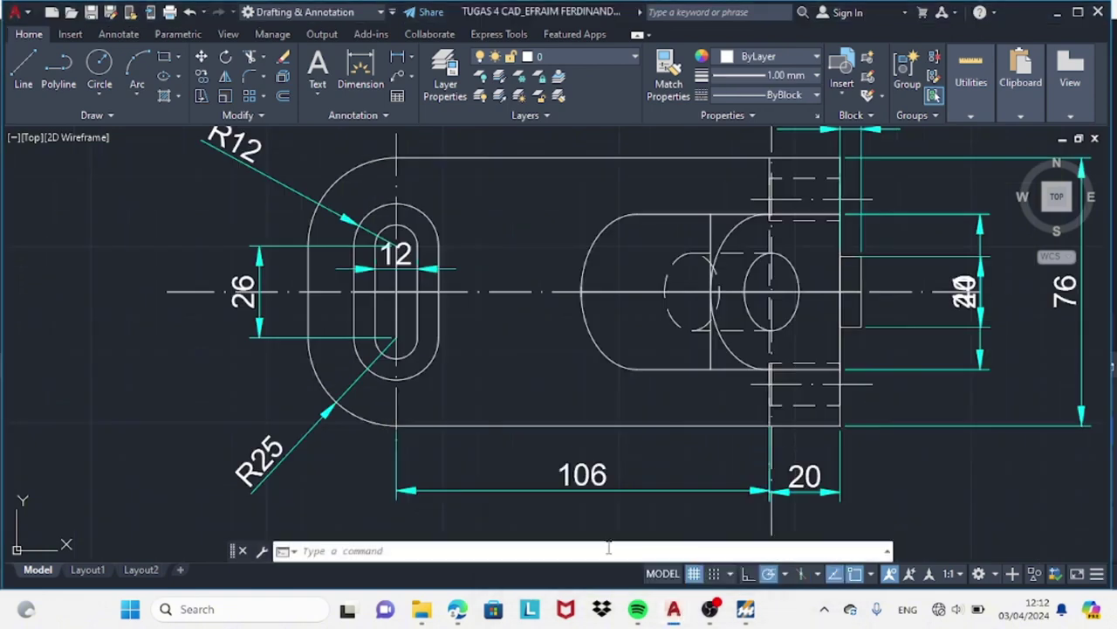
- Draw a small circle at the centre-line intersection near the rounded left end
click(24, 69)
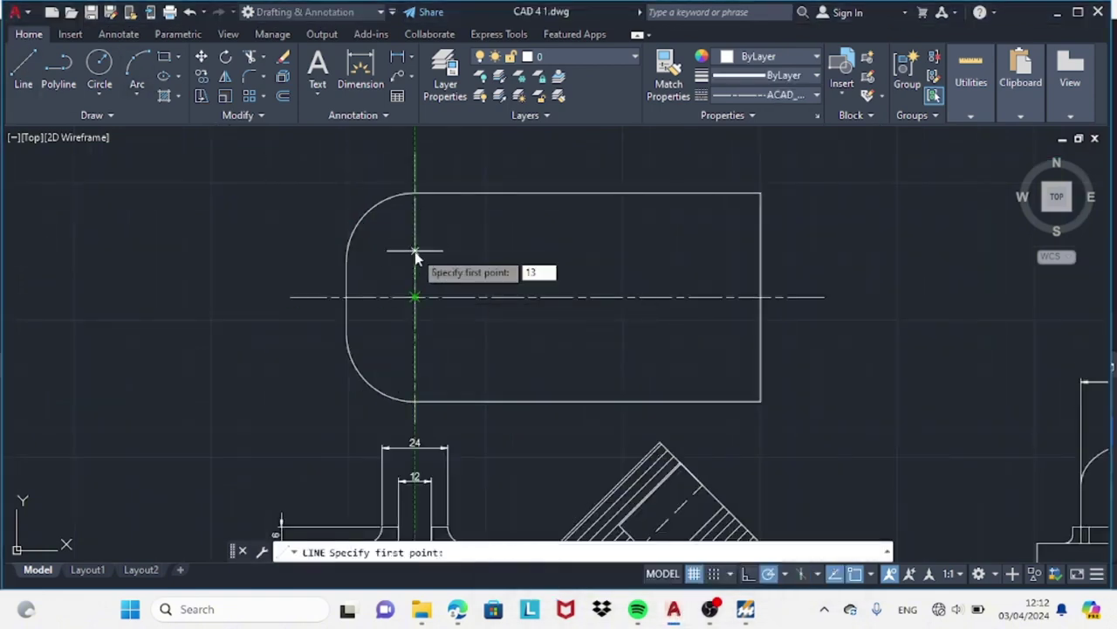
click(415, 259)
key(Escape)
click(99, 69)
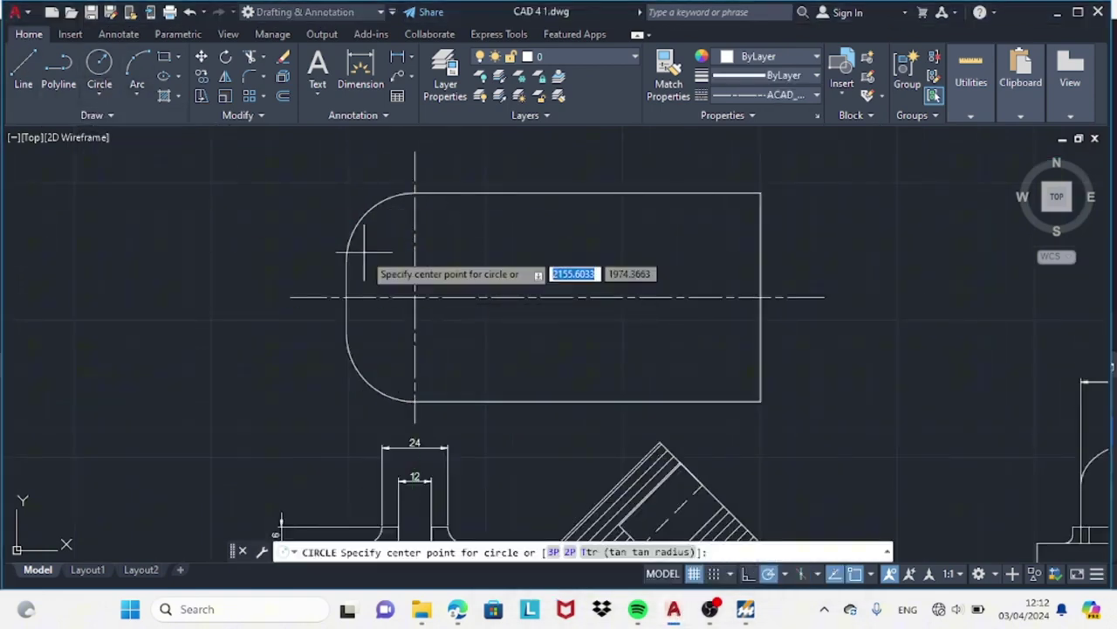
click(416, 260)
- Mirror the small circle below the horizontal centre line, keeping the original
click(435, 260)
click(435, 260)
click(795, 94)
key(Escape)
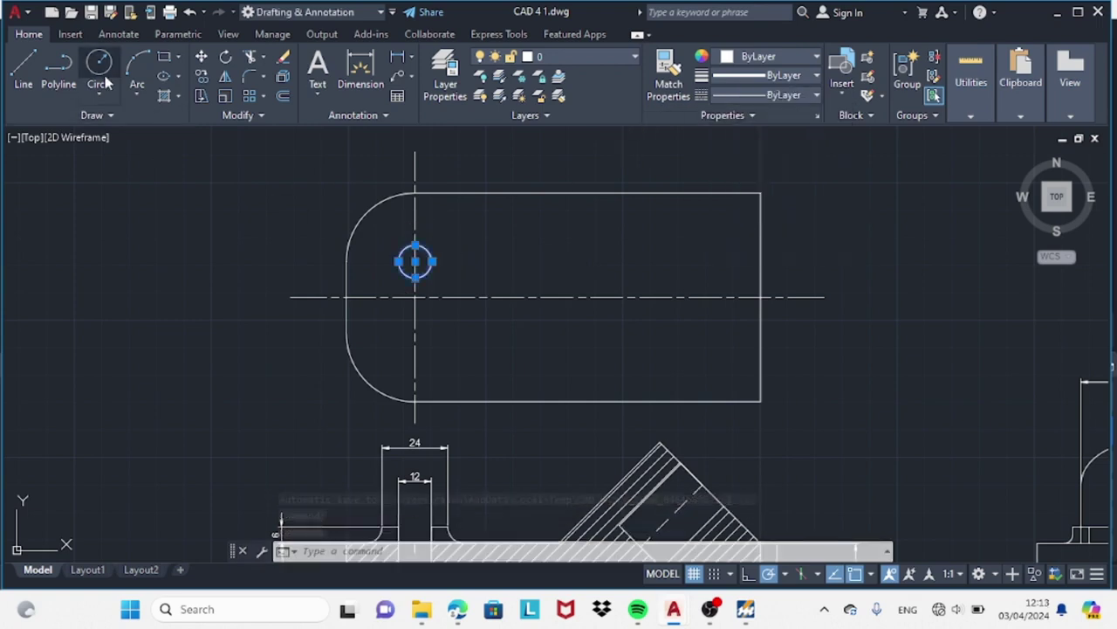
key(Escape)
click(225, 76)
click(400, 260)
key(Return)
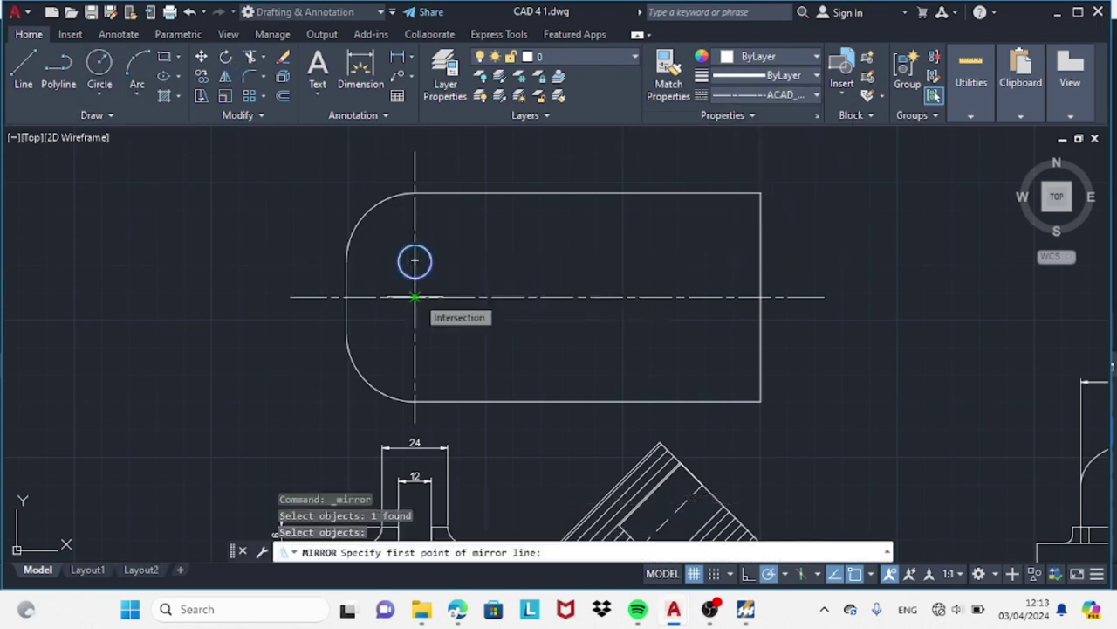
click(414, 297)
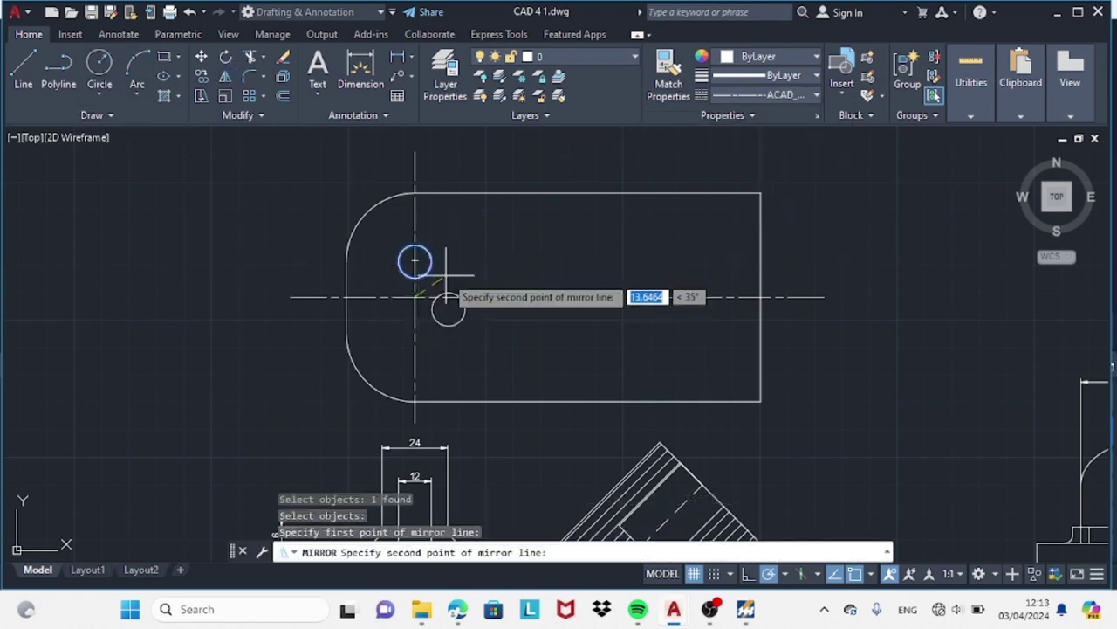
click(524, 297)
key(Return)
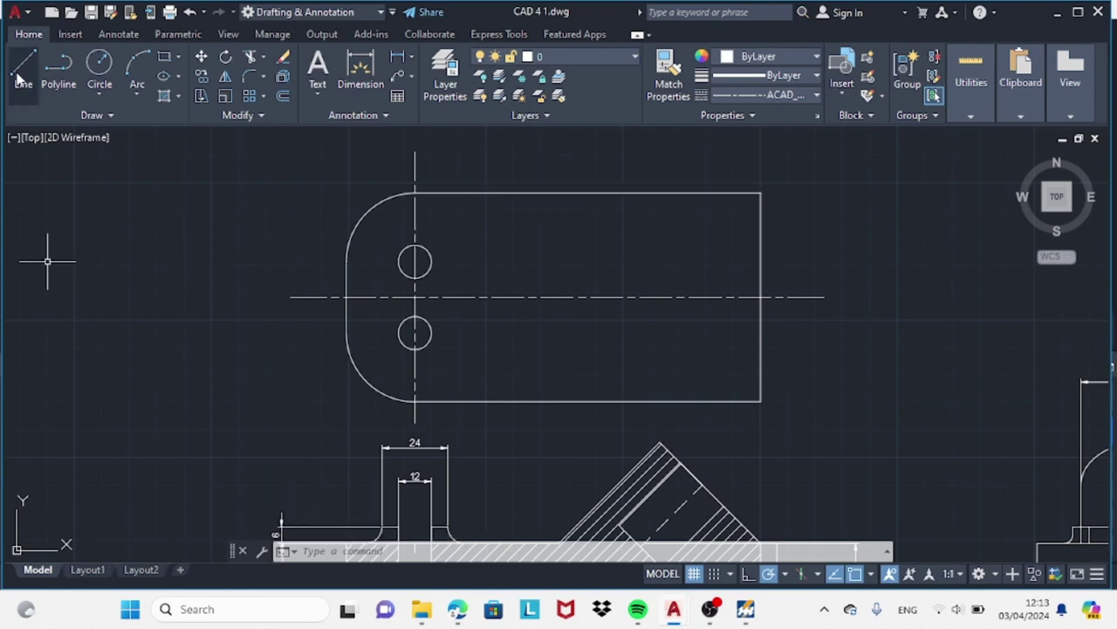
- Join the two circles' left sides with a line and mirror it to the right side
click(18, 77)
click(398, 262)
click(398, 333)
key(Escape)
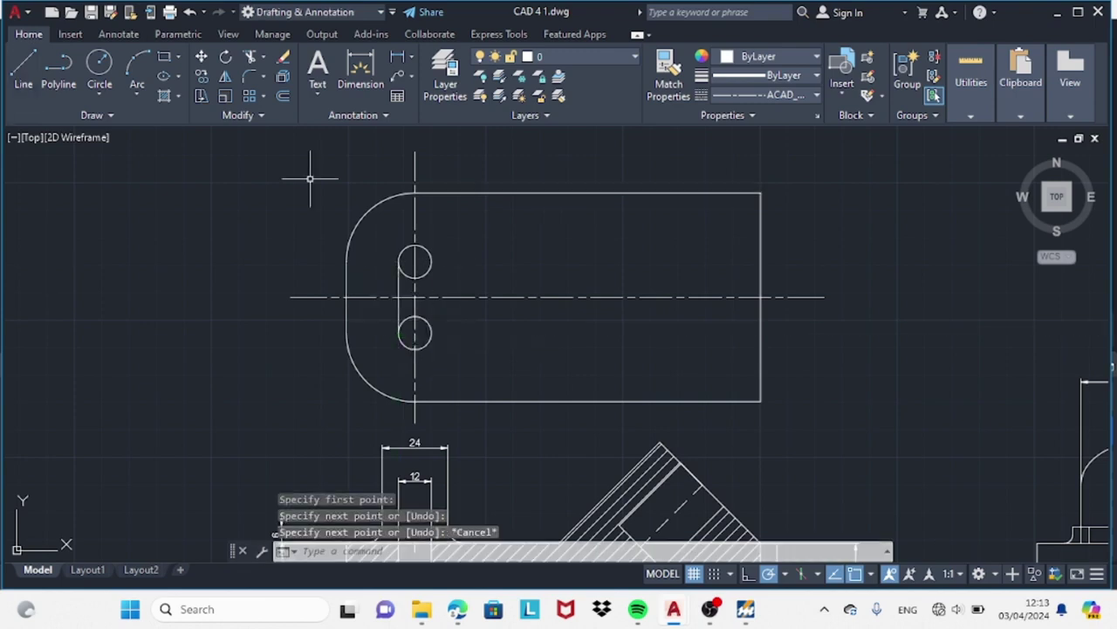
click(415, 261)
click(414, 333)
key(Return)
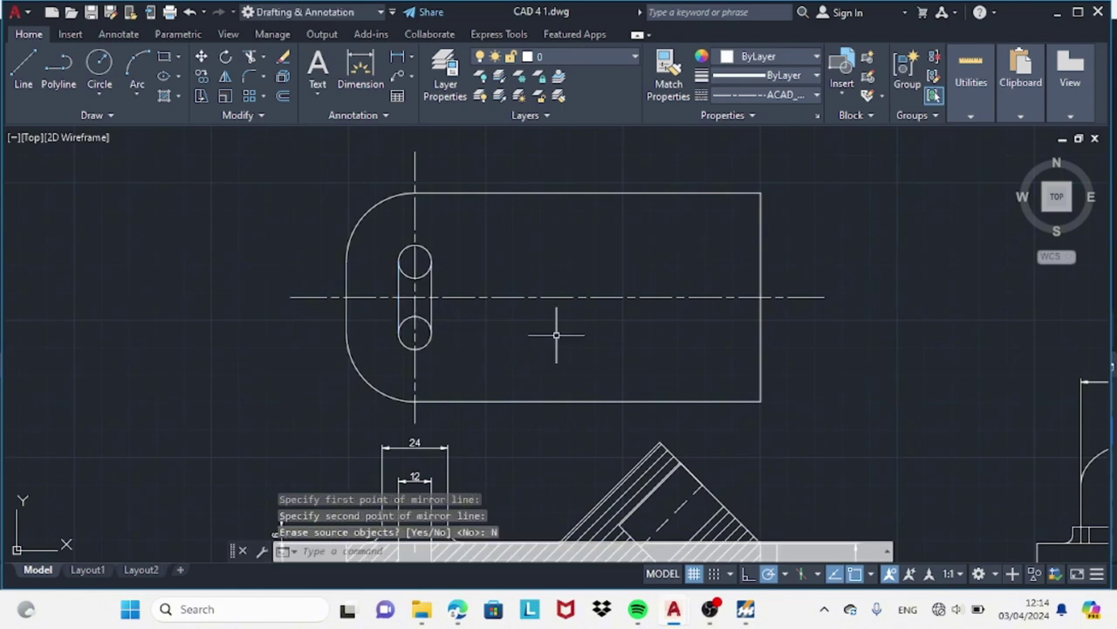
- Add radius 12 circles centred on both small circles
text(c)
key(Return)
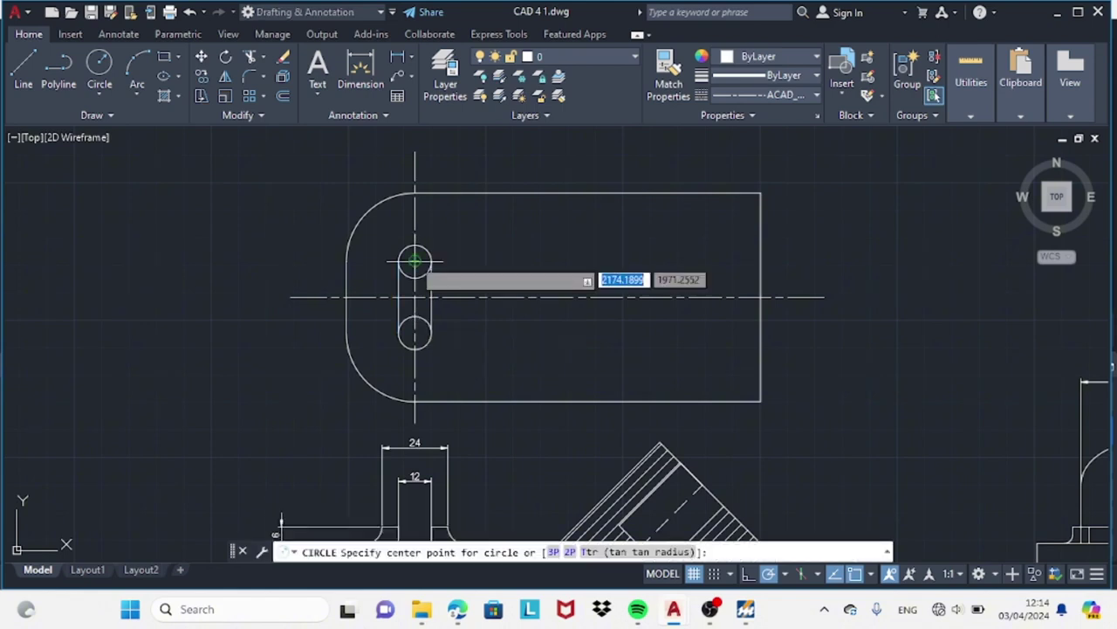
click(415, 261)
text(12)
key(Return)
click(99, 70)
click(415, 333)
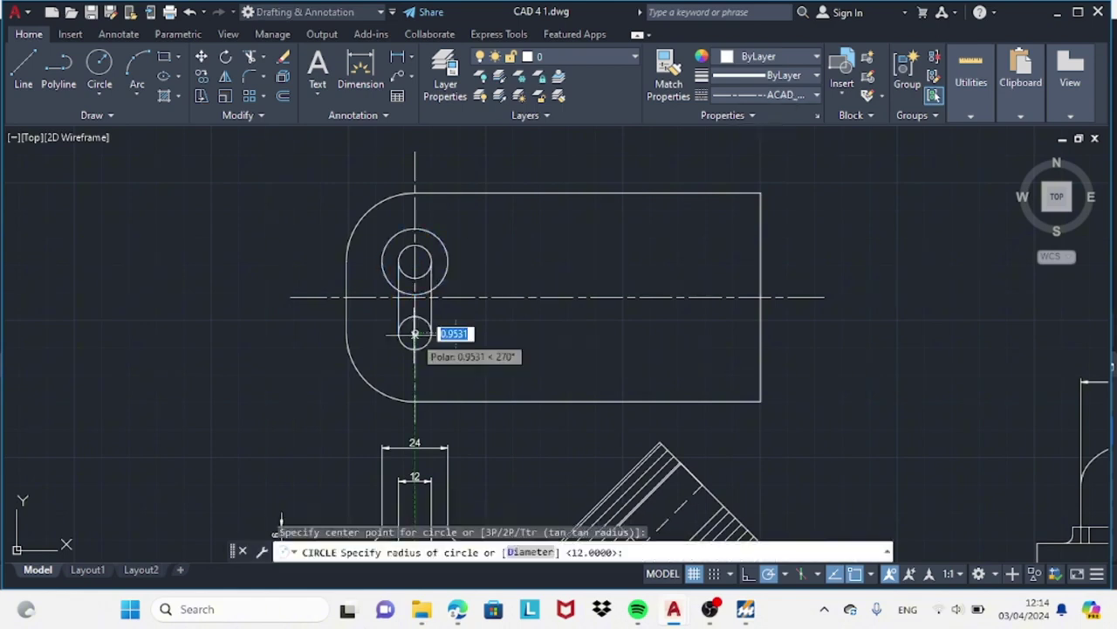
text(12)
key(Return)
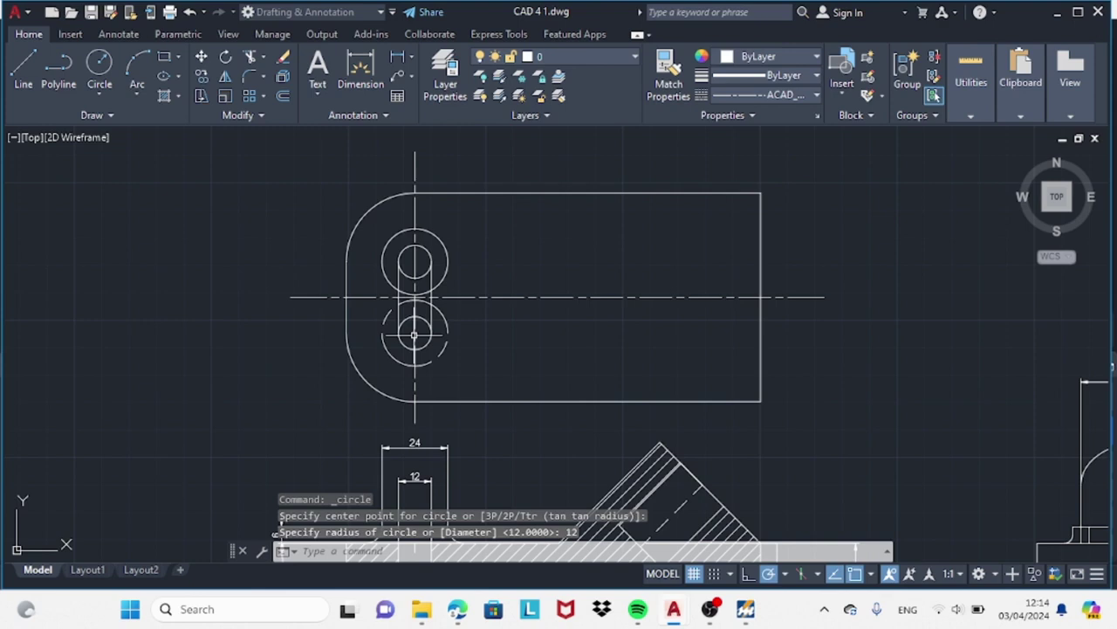
- Begin a connecting line between the R12 circles and consult the reference drawing
text(l)
key(Return)
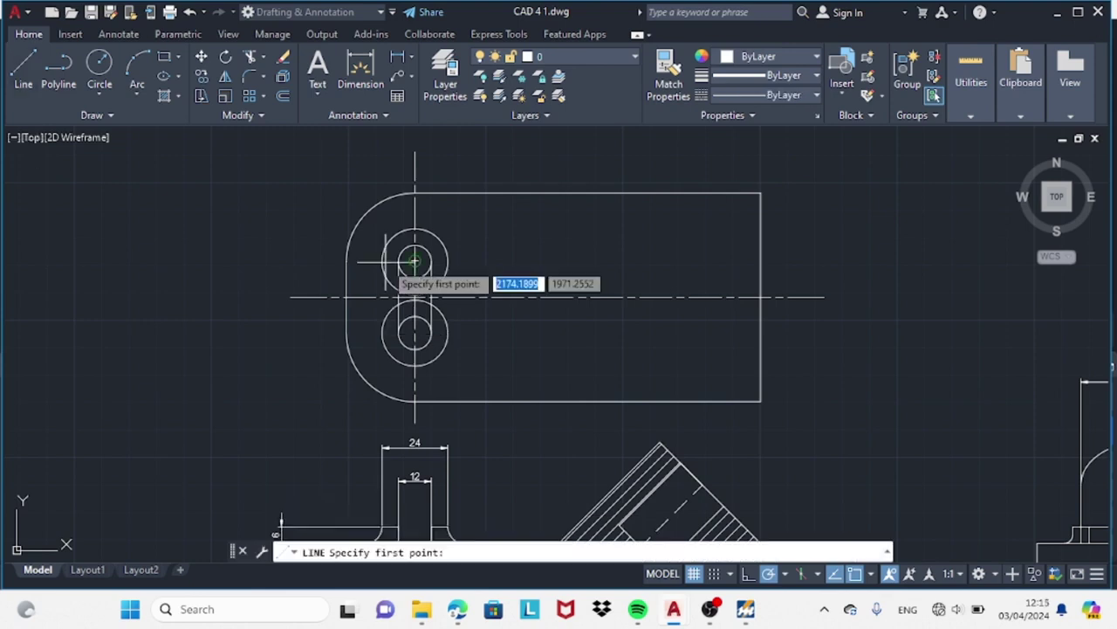
click(414, 261)
key(Escape)
click(26, 61)
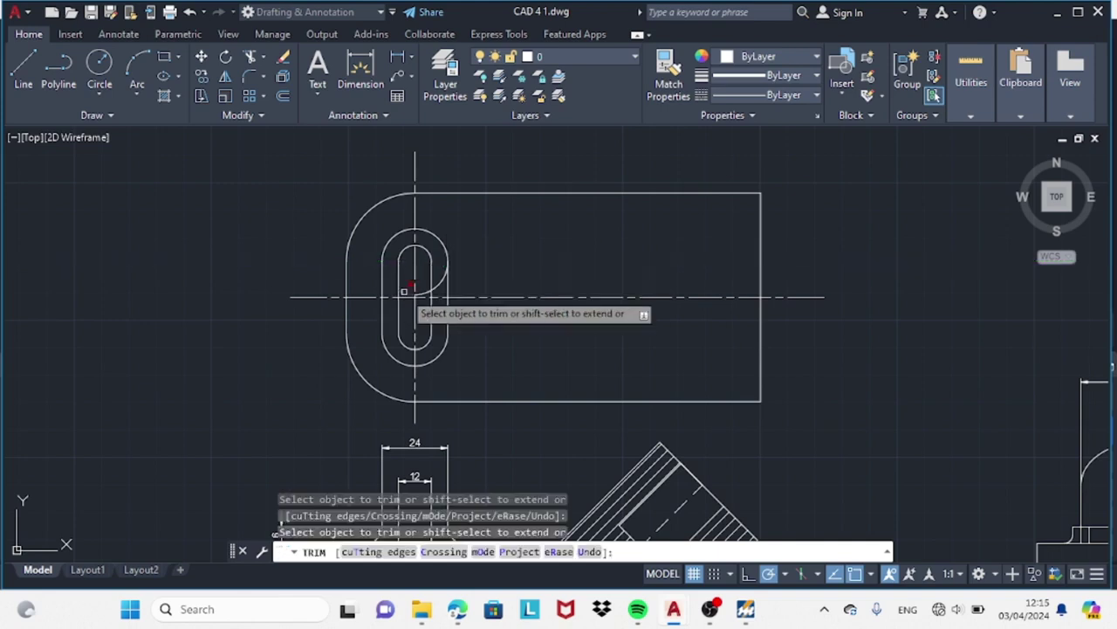
mouse_move(674, 609)
click(626, 524)
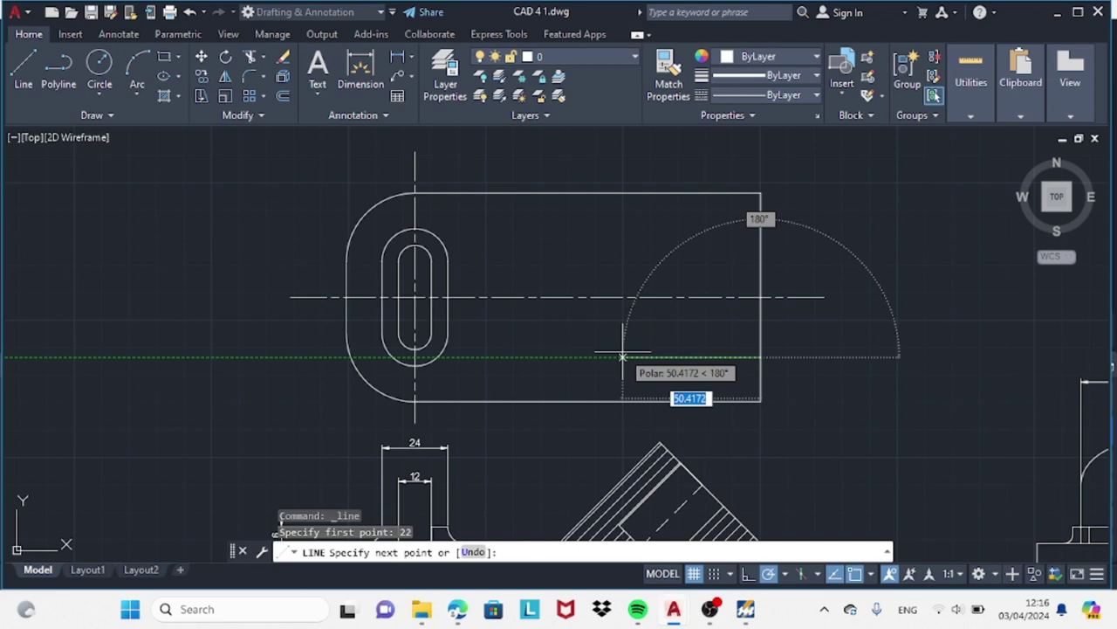
- Finish the inner rectangle and draw an ellipse with axis values 22 and 11
key(Escape)
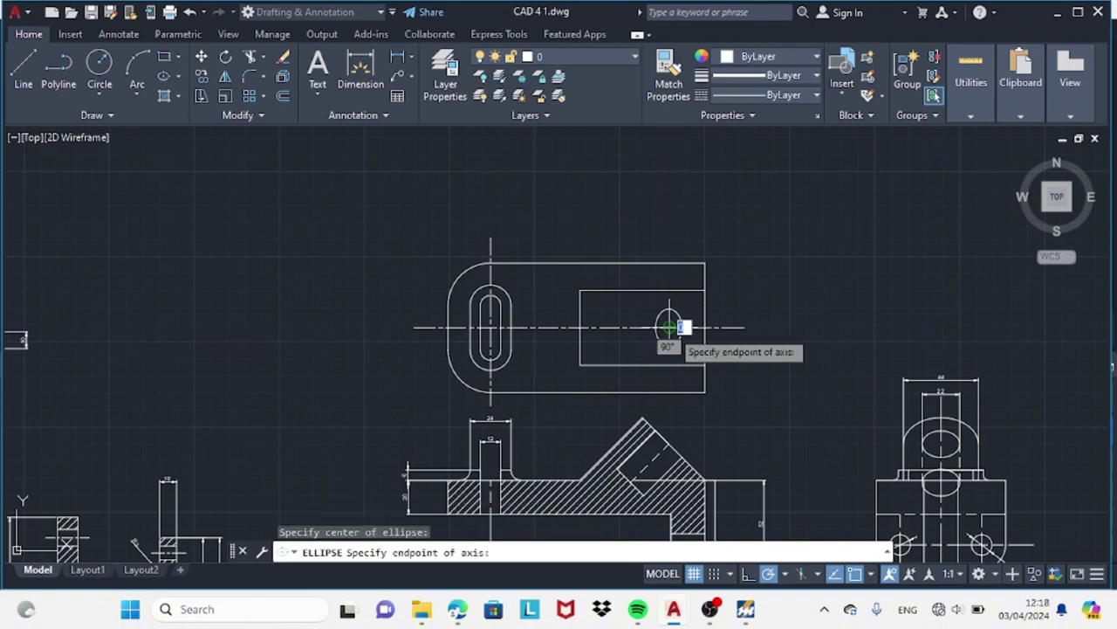
text(22)
key(Return)
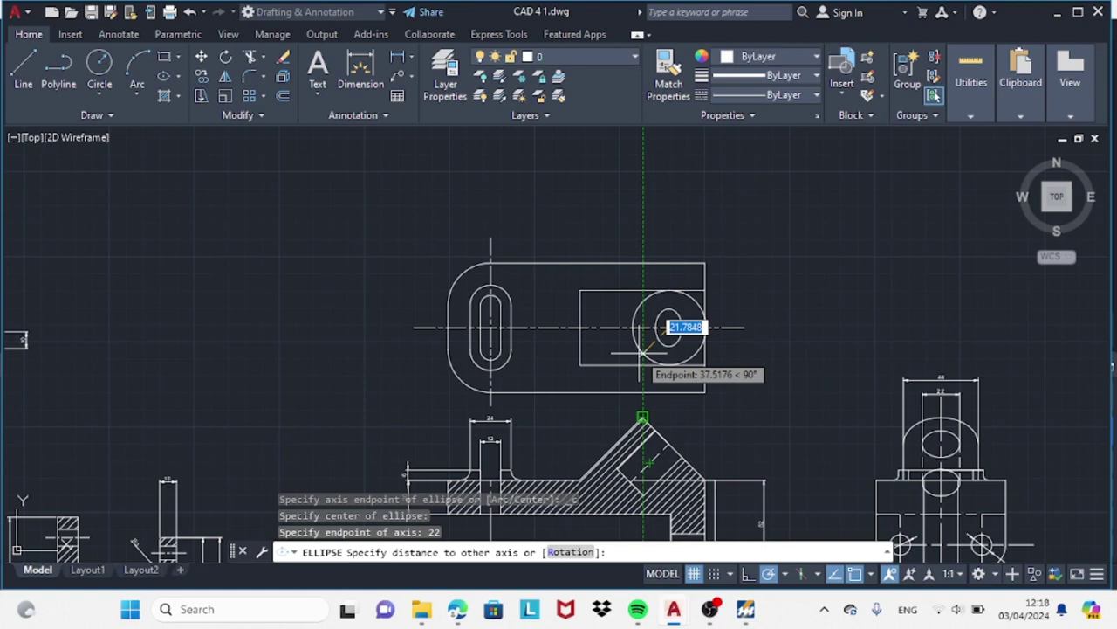
text(11)
key(Return)
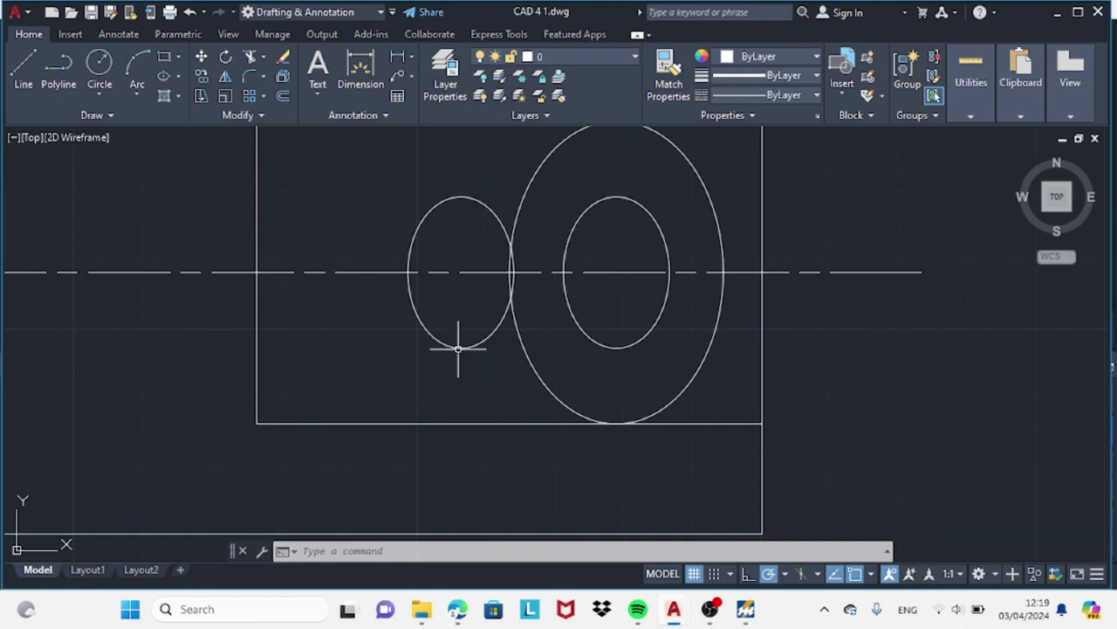
text(l)
key(Return)
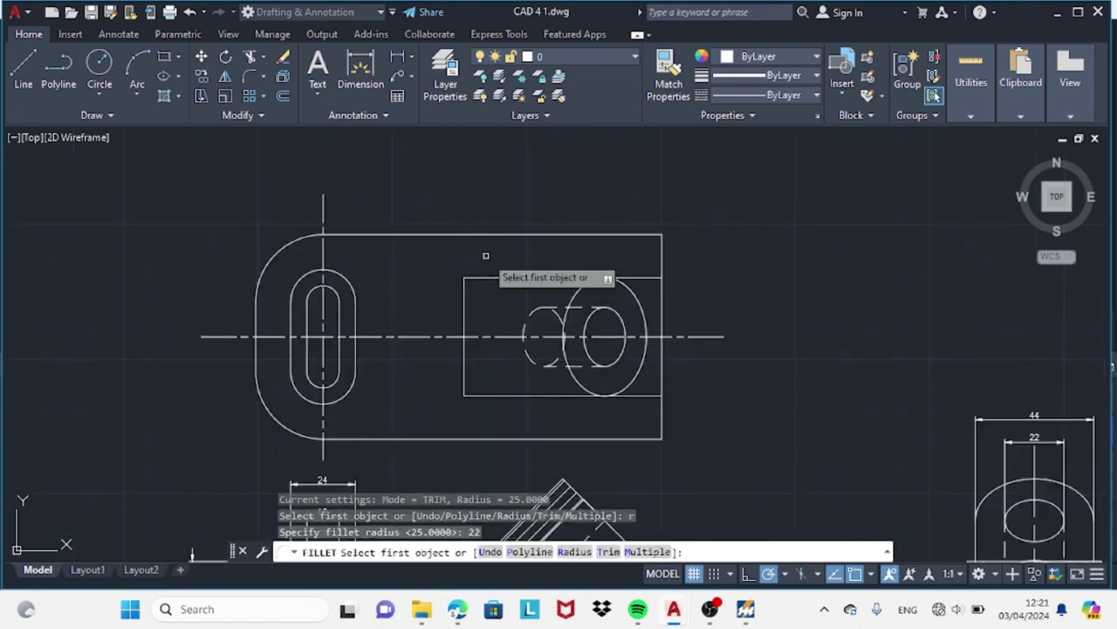
- Round the inner rectangle's left end with a radius 22 fillet and trim the overlapping ellipse curves
click(502, 278)
click(576, 395)
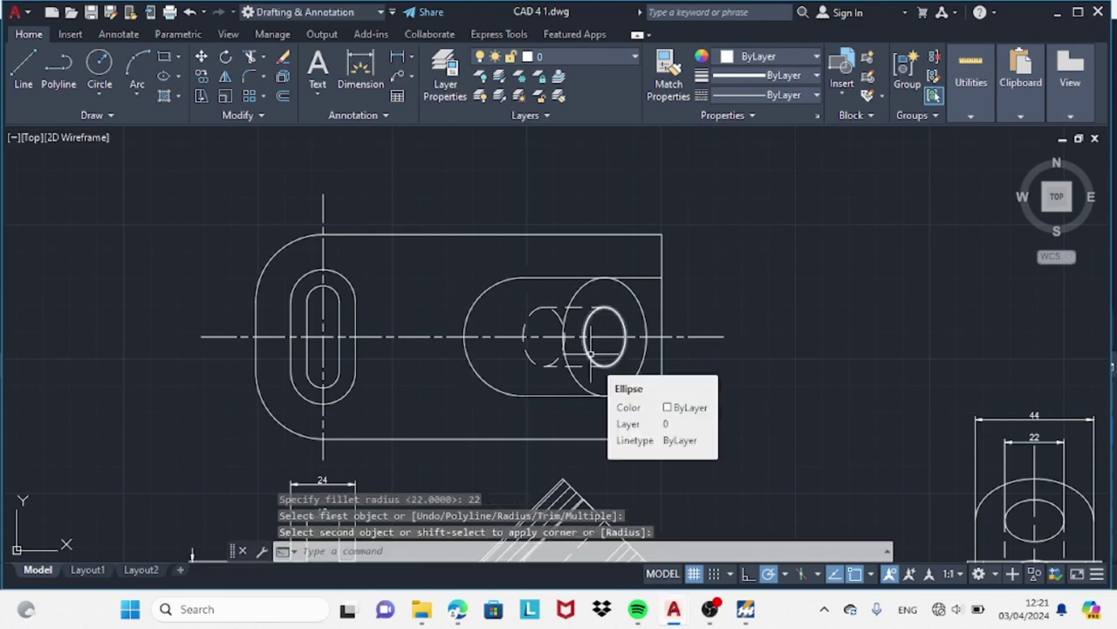
text(tr)
key(Return)
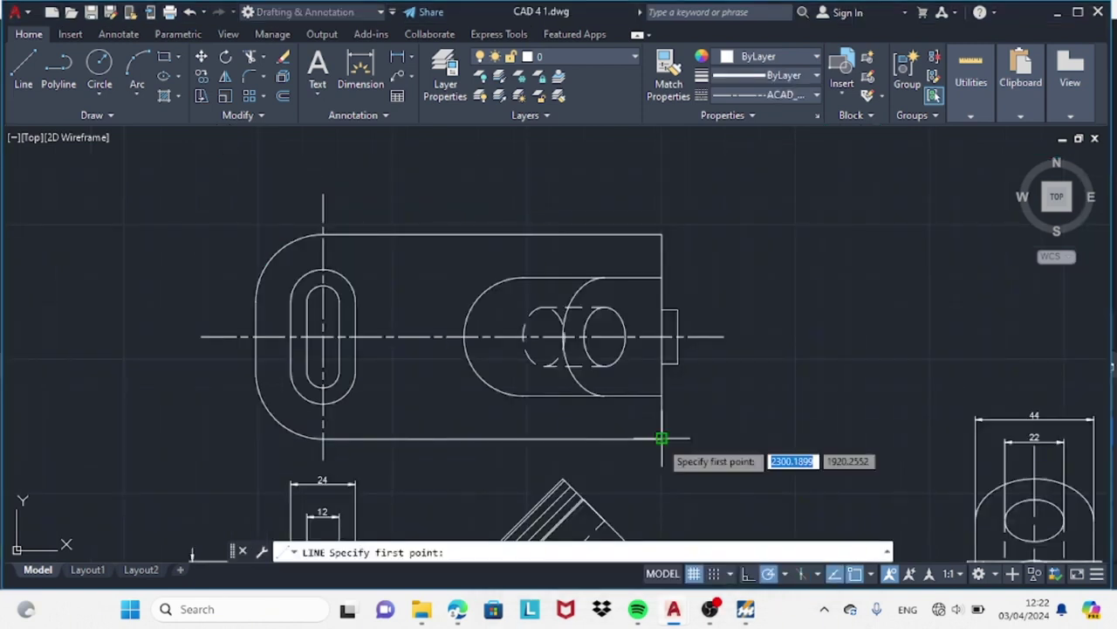
- Draw the tab line 20 from the tracked point and mirror the edge lines across the centre line
text(20)
key(Return)
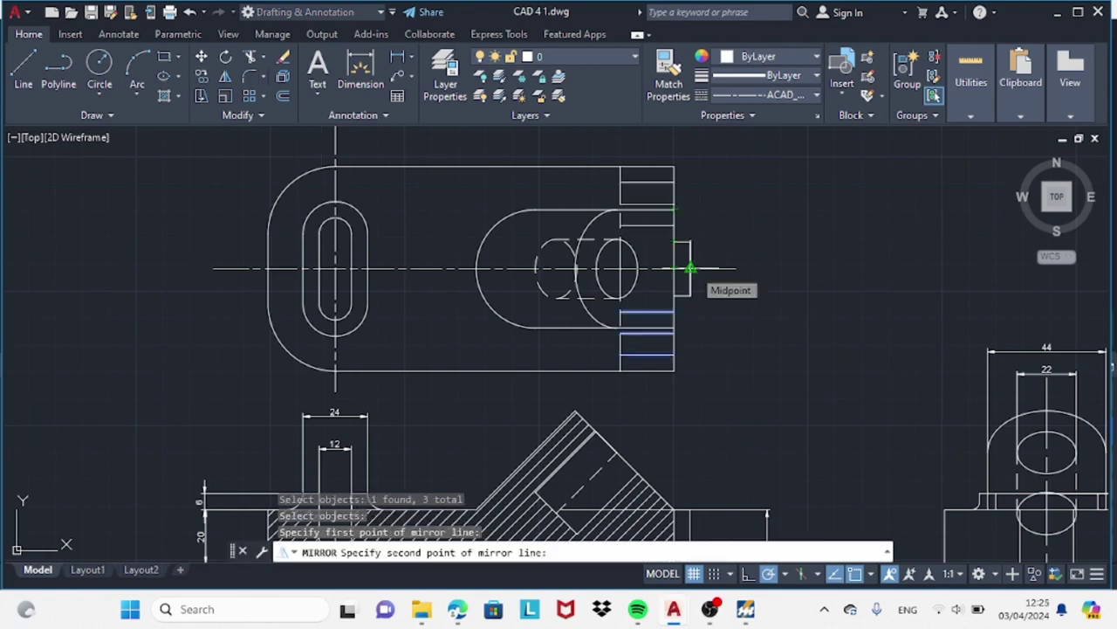
click(690, 268)
key(Return)
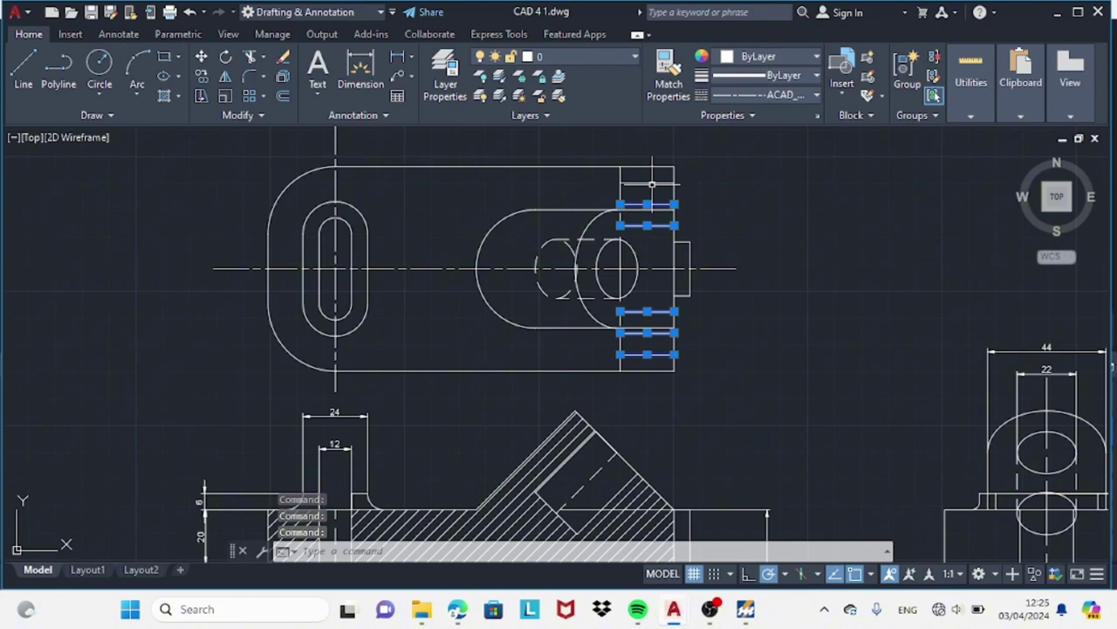
mouse_move(673, 609)
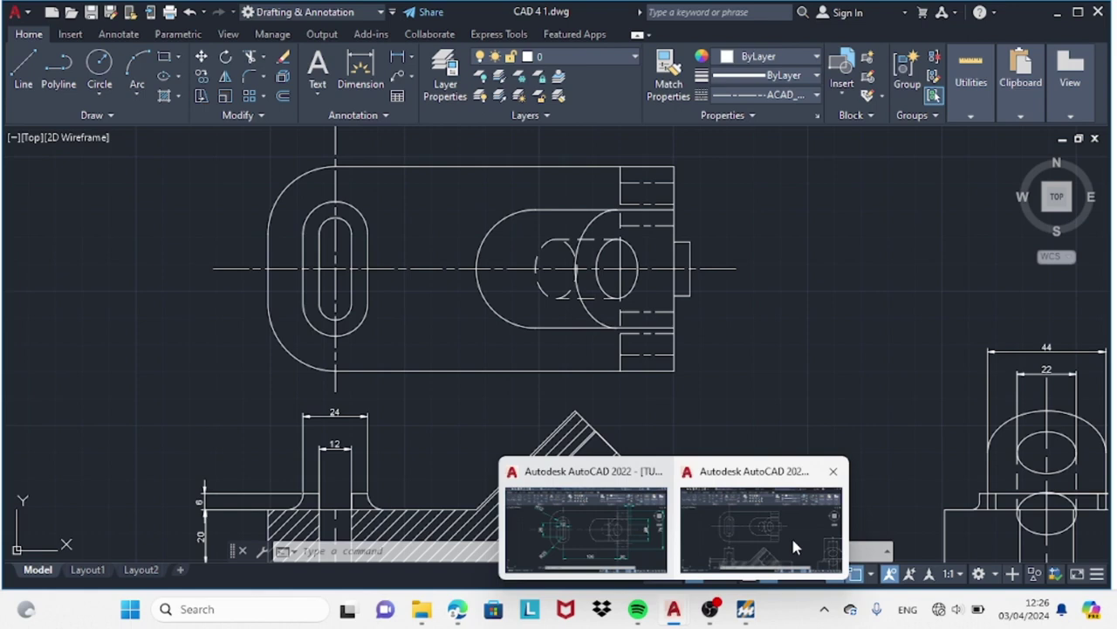
- Add a vertical 76 linear dimension to the left of the top view
click(795, 547)
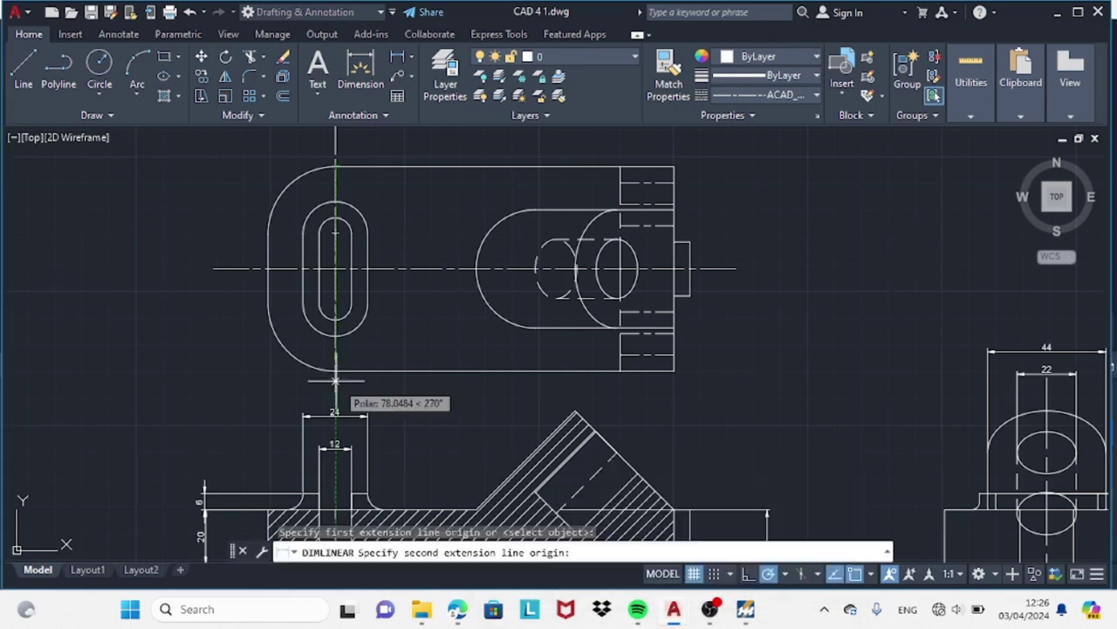
click(336, 373)
click(203, 271)
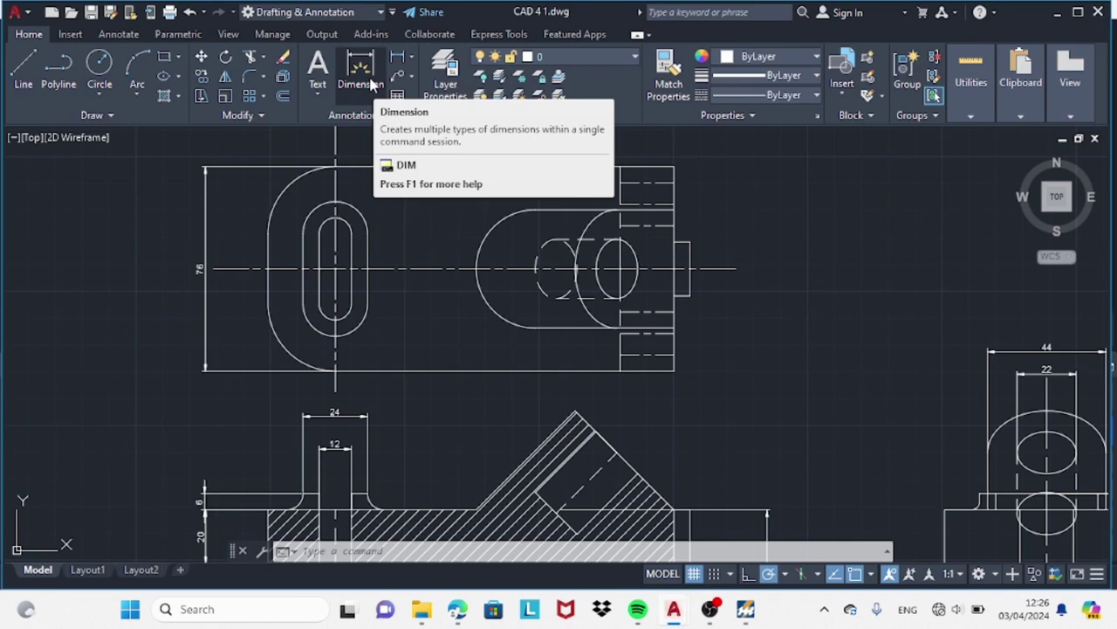
key(Escape)
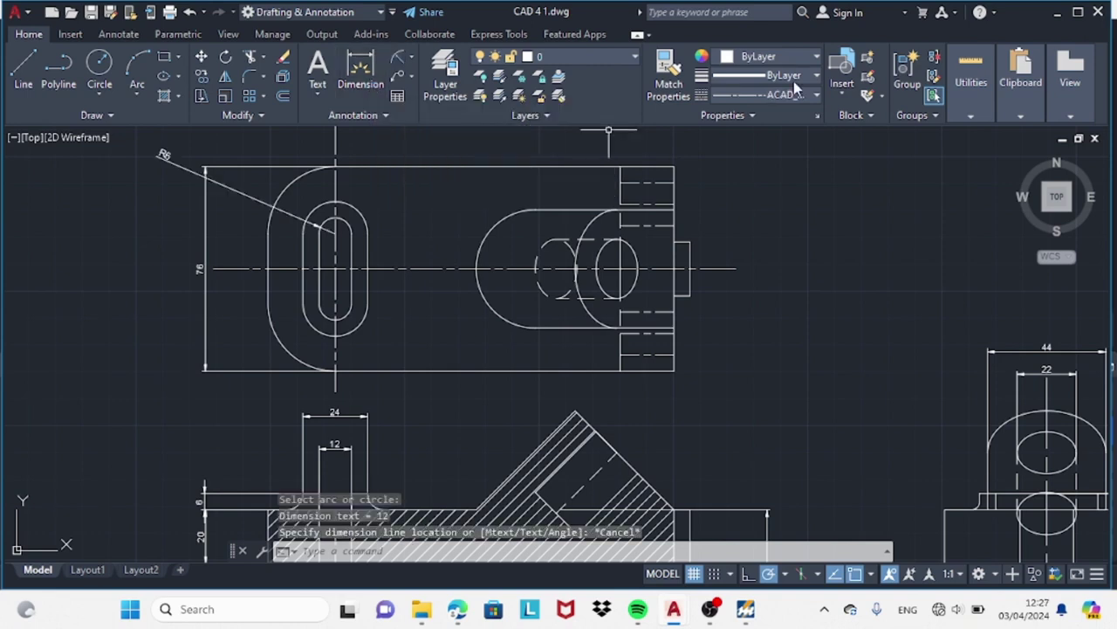